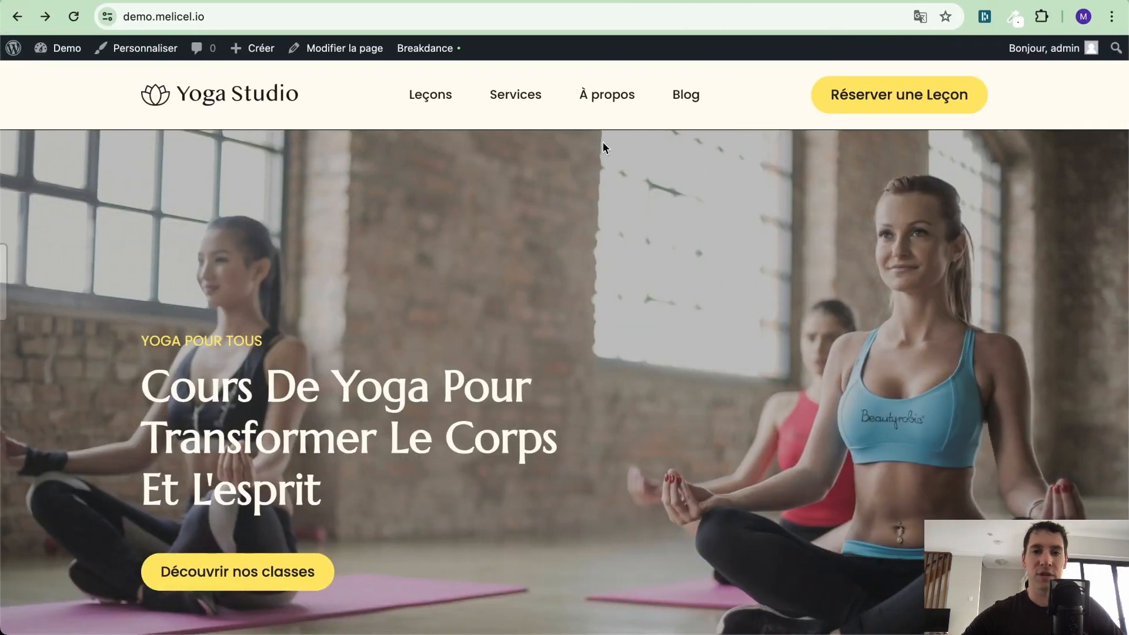
Look through the yoga studio demo homepage from the hero to the testimonials and return to its top.
scroll(604, 147, "down", 10)
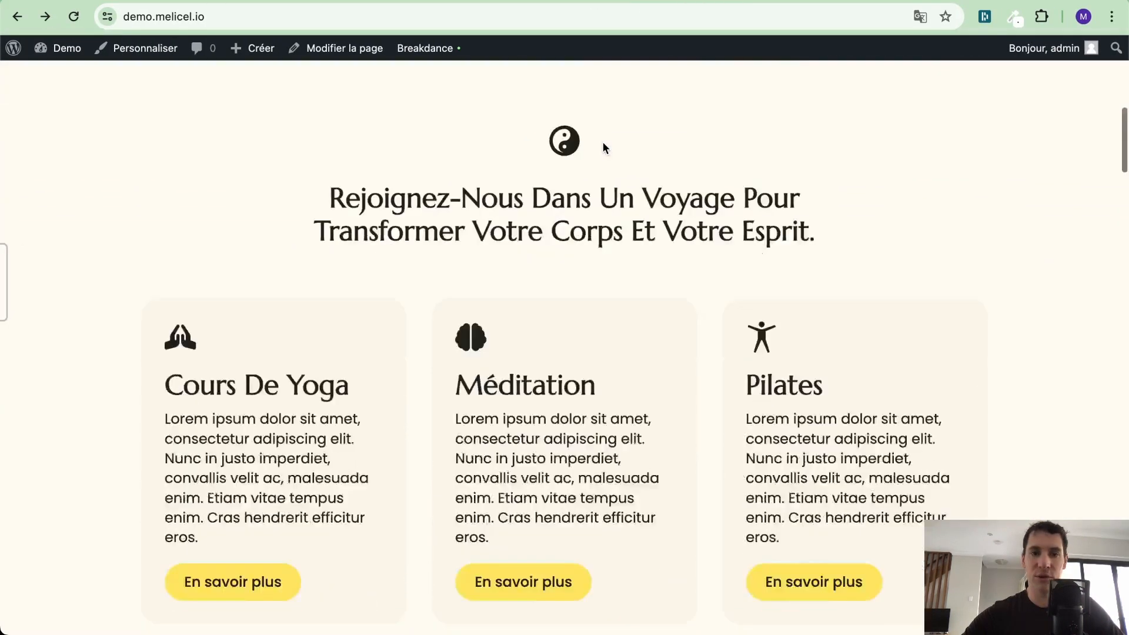
scroll(604, 147, "down", 10)
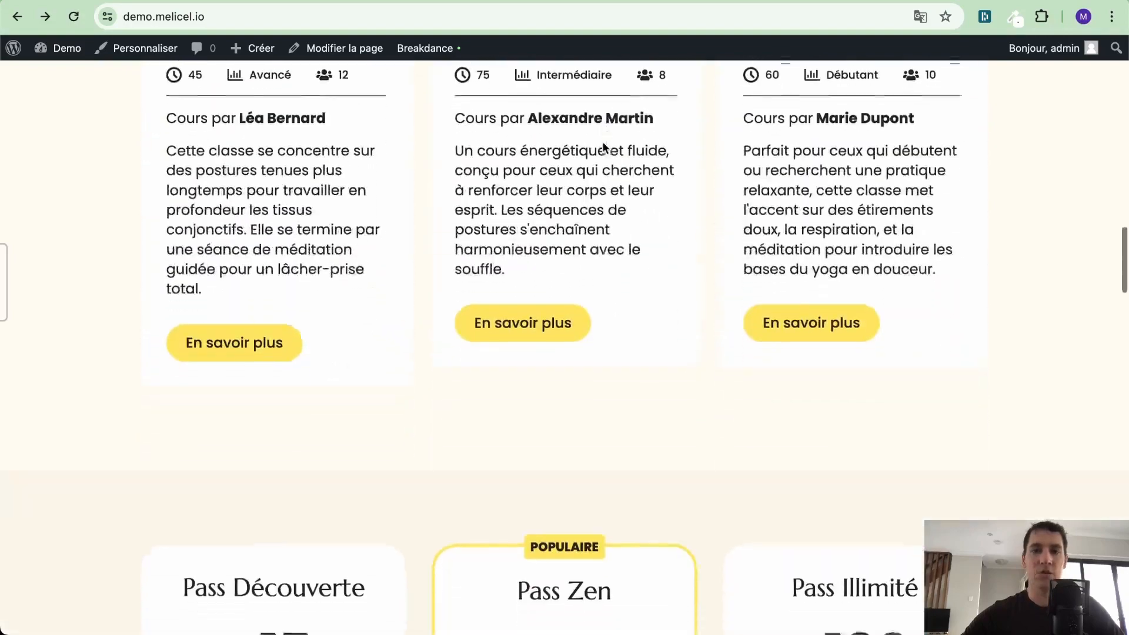
scroll(603, 147, "down", 10)
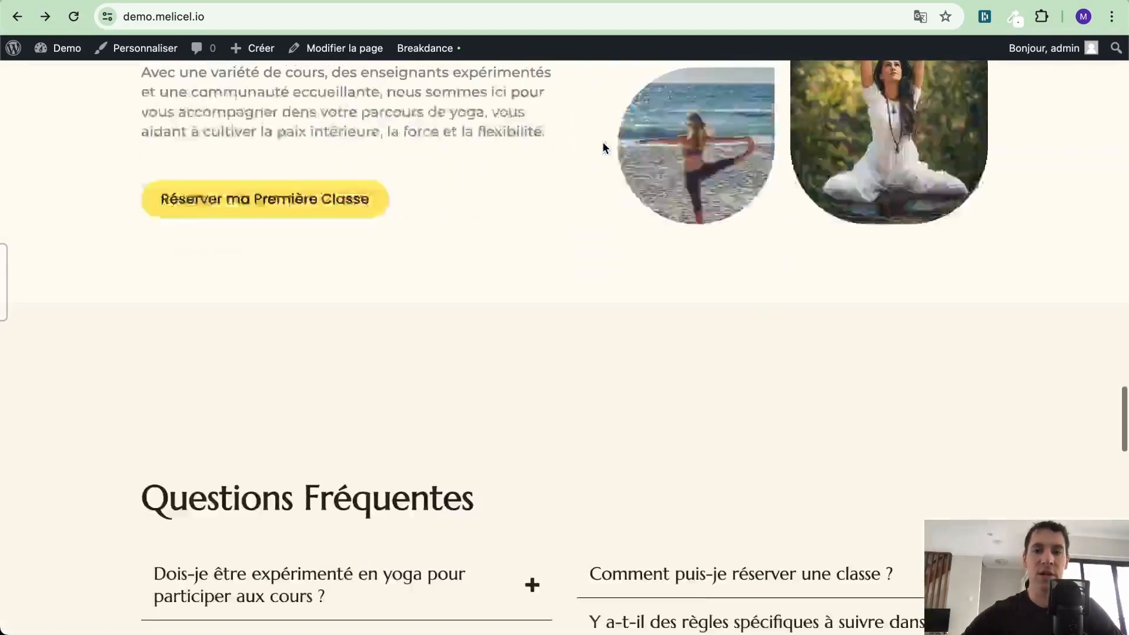
scroll(604, 147, "down", 10)
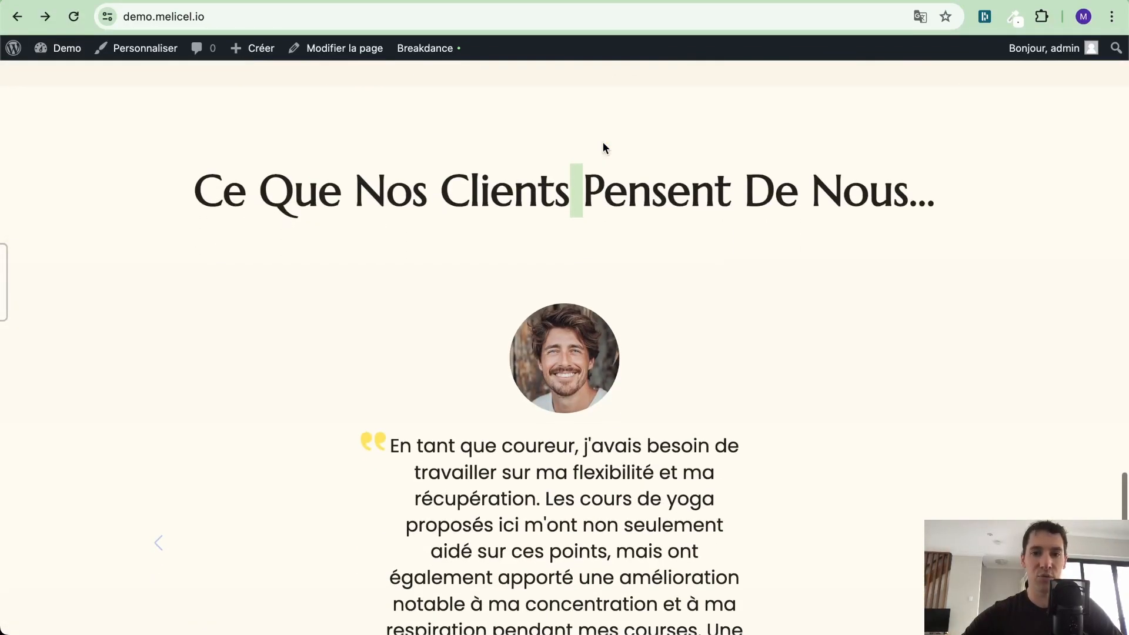
scroll(603, 143, "up", 20)
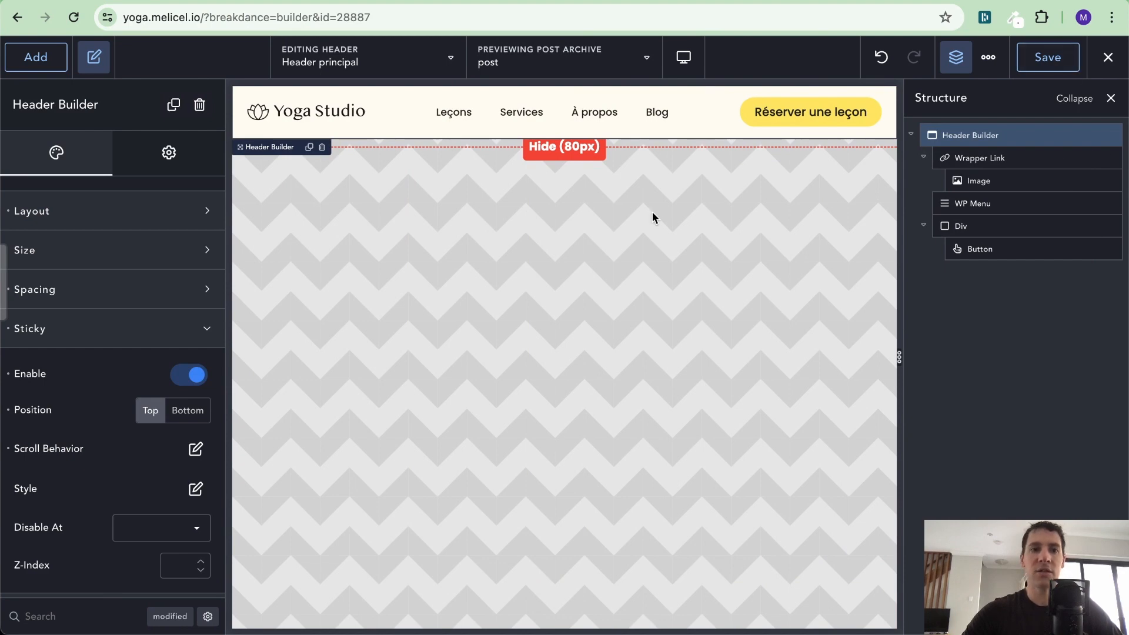
Exit the header builder to WordPress and open the Accueil page for editing in Breakdance.
left_click(1108, 57)
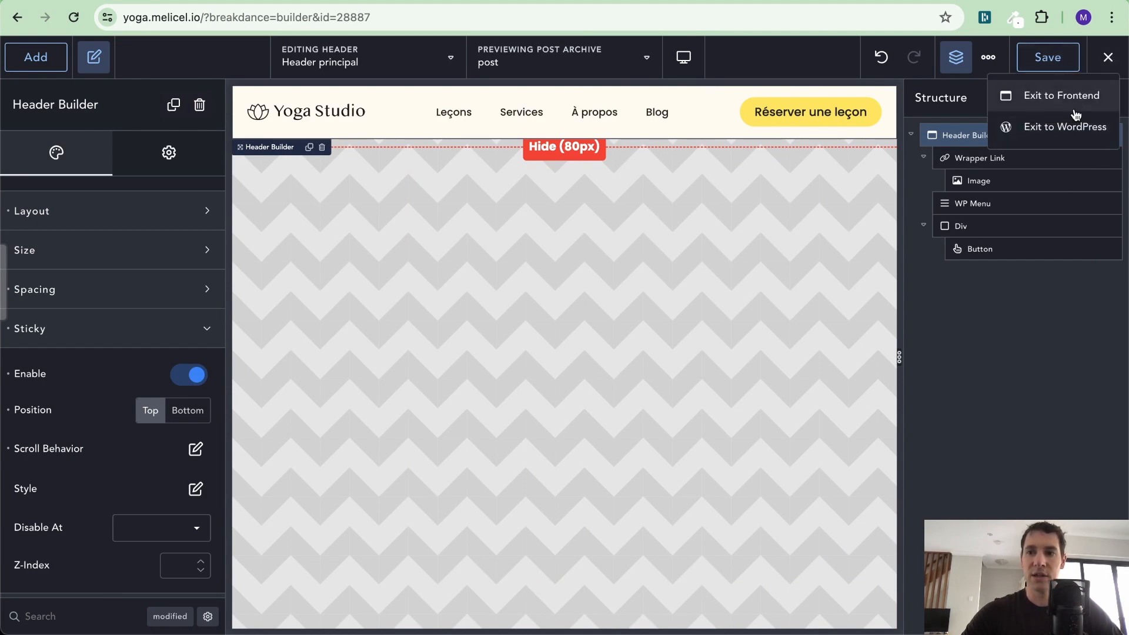
left_click(1051, 129)
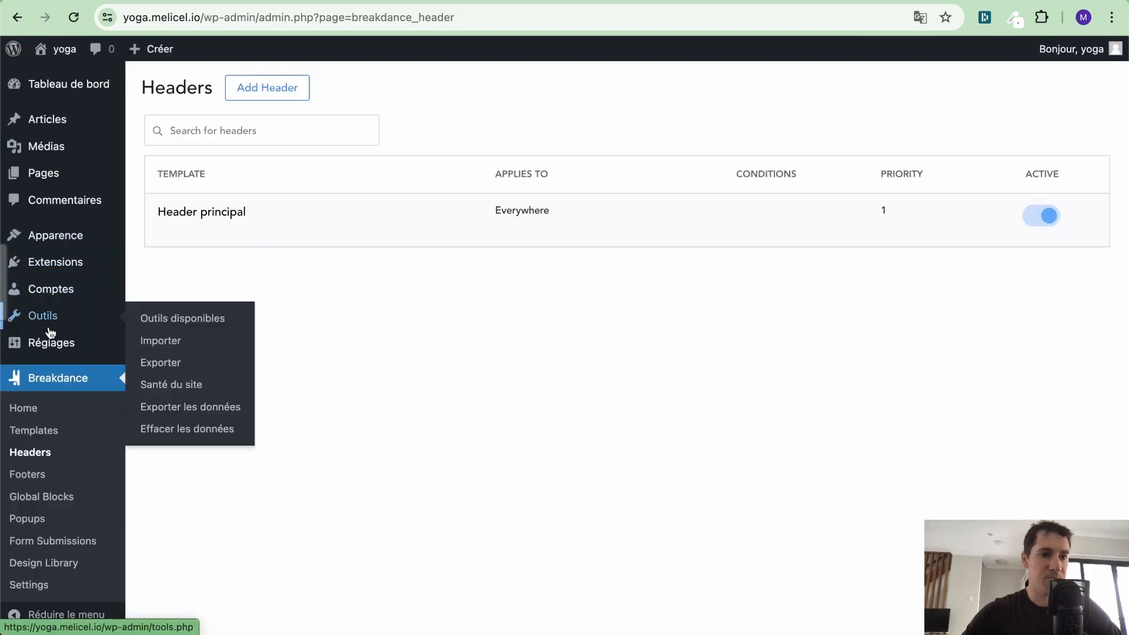
left_click(51, 175)
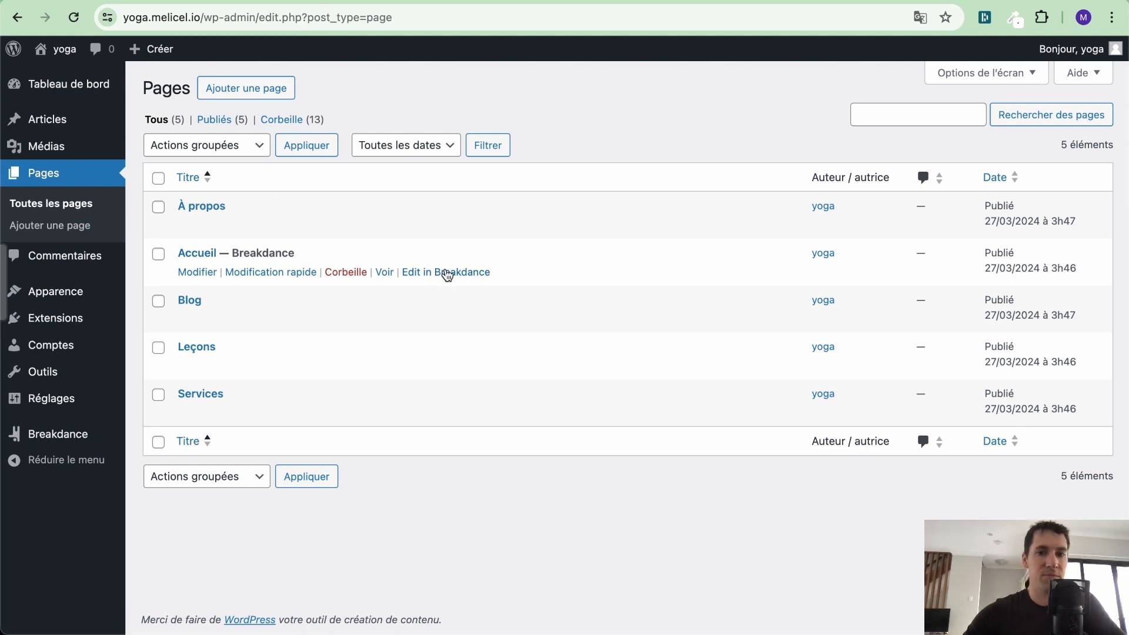
left_click(447, 274)
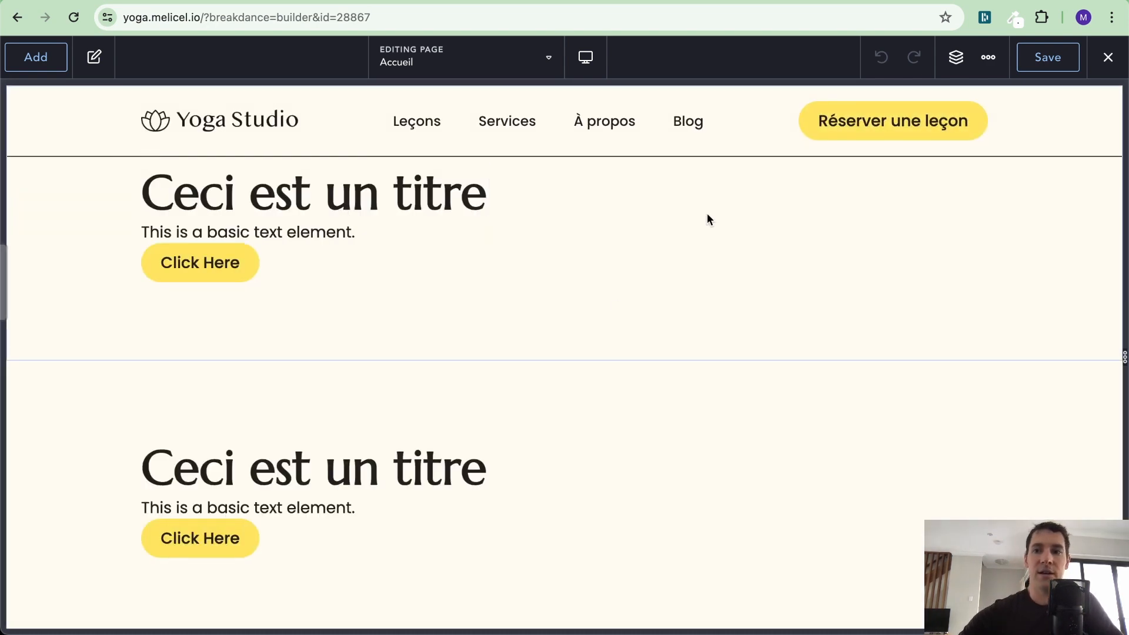
Show the page structure and delete both placeholder sections from the Accueil page.
left_click(956, 58)
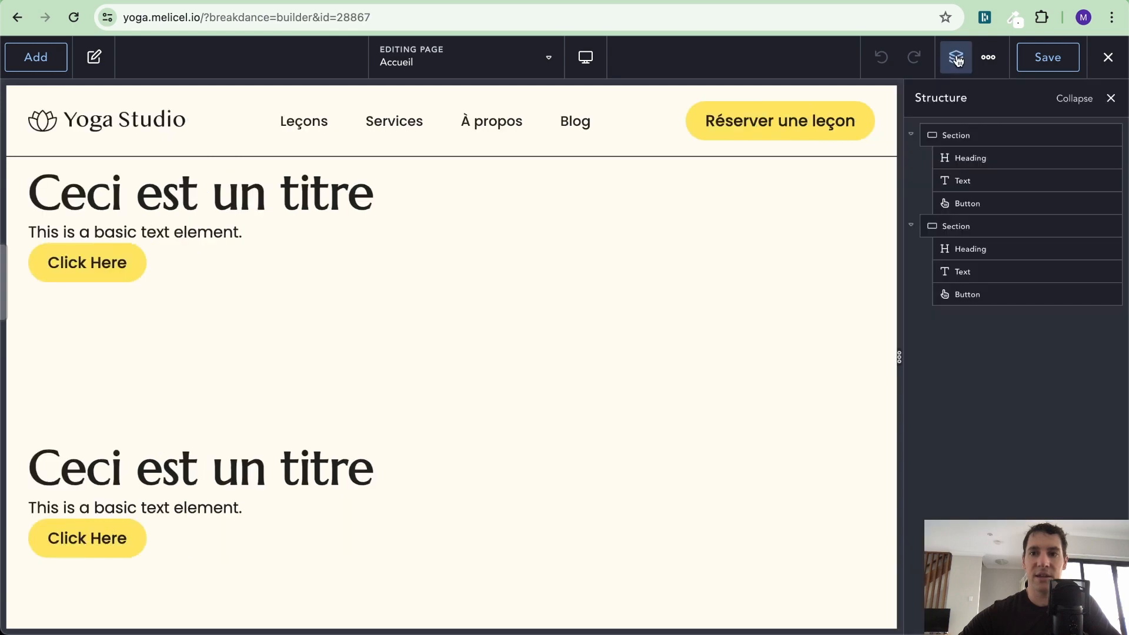
left_click(550, 312)
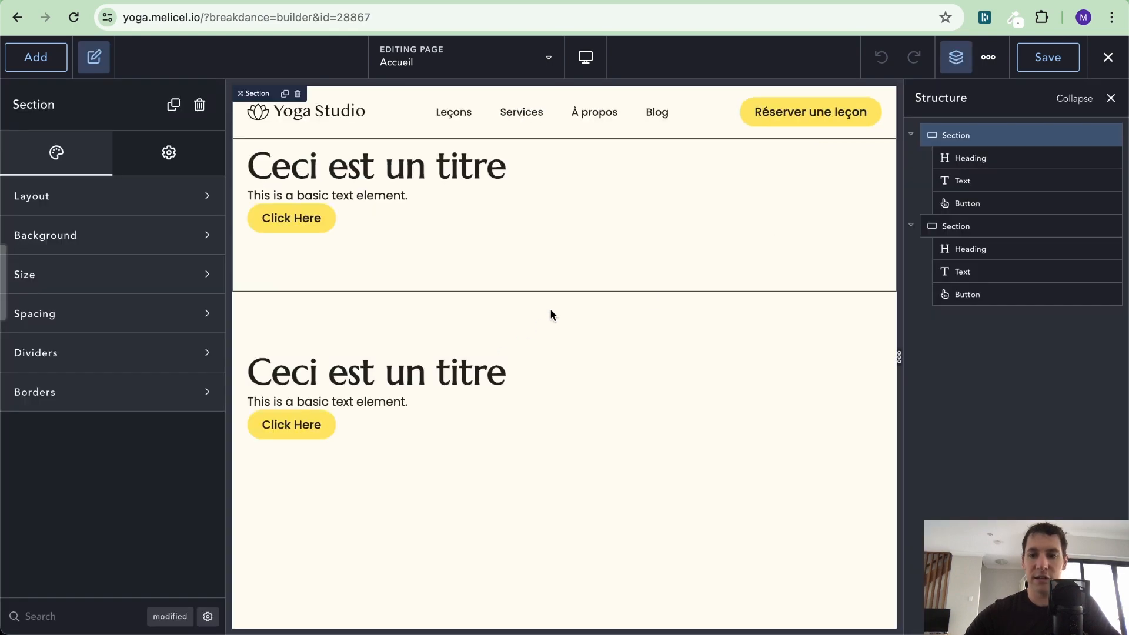
key("Delete")
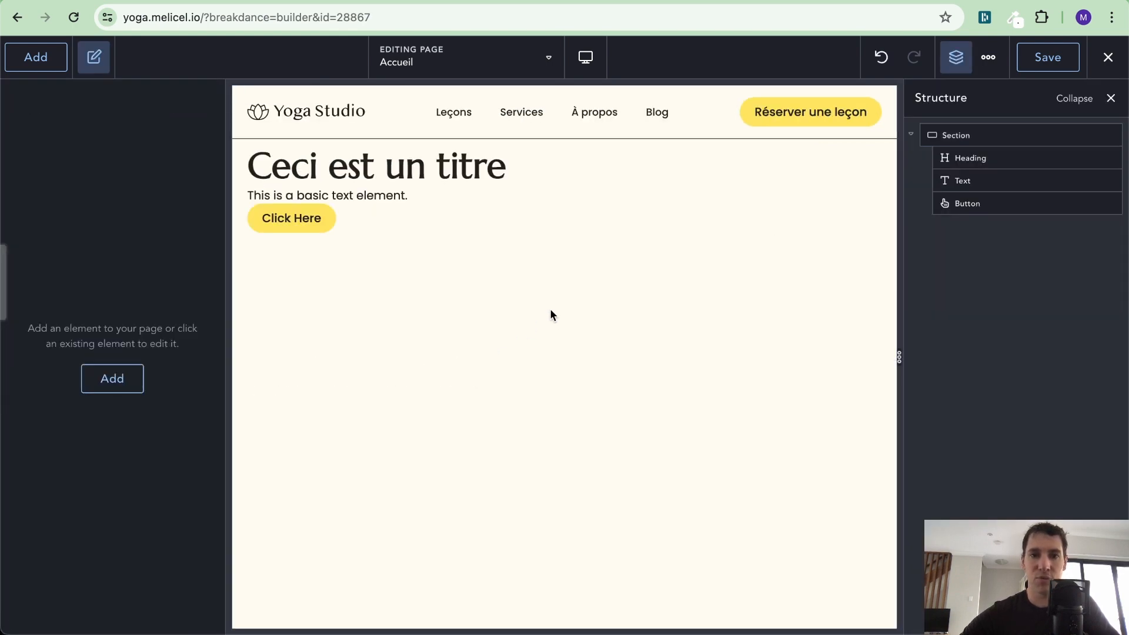
left_click(642, 185)
key("Delete")
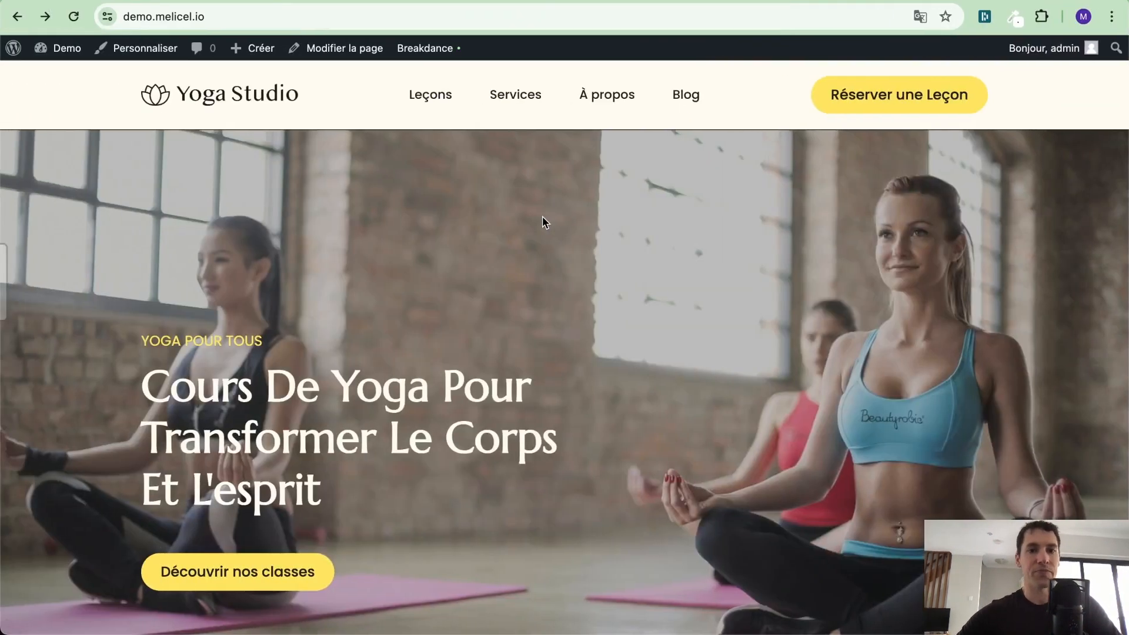
Switch to the demo site and examine the hero's background, small tagline, main heading and button.
scroll(542, 216, "up", 1)
scroll(542, 217, "down", 1)
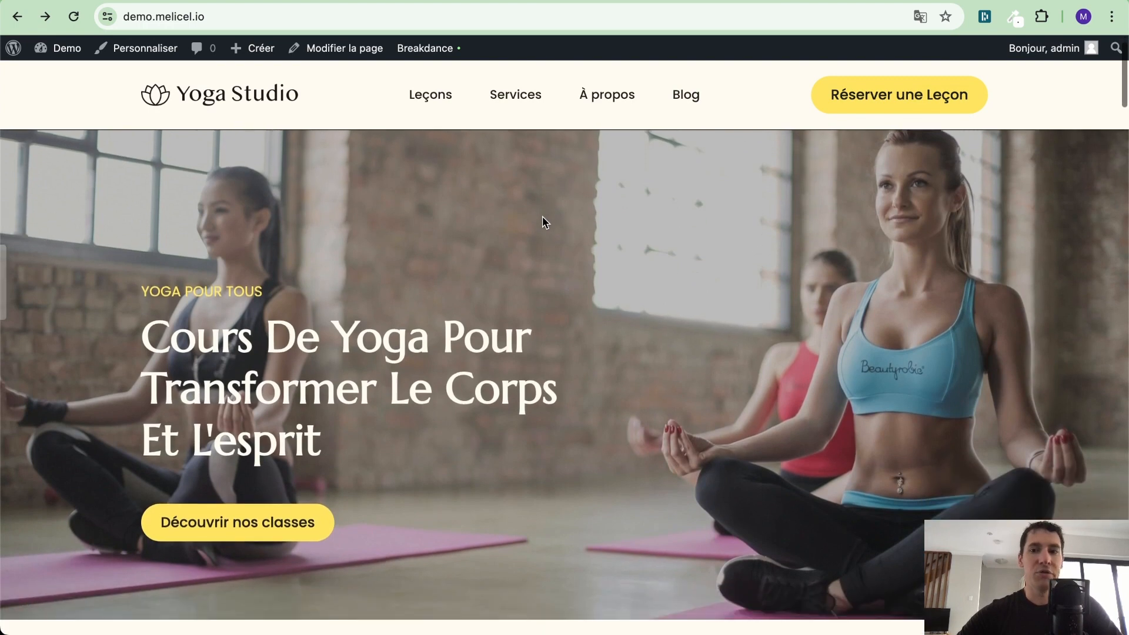
scroll(679, 260, "up", 1)
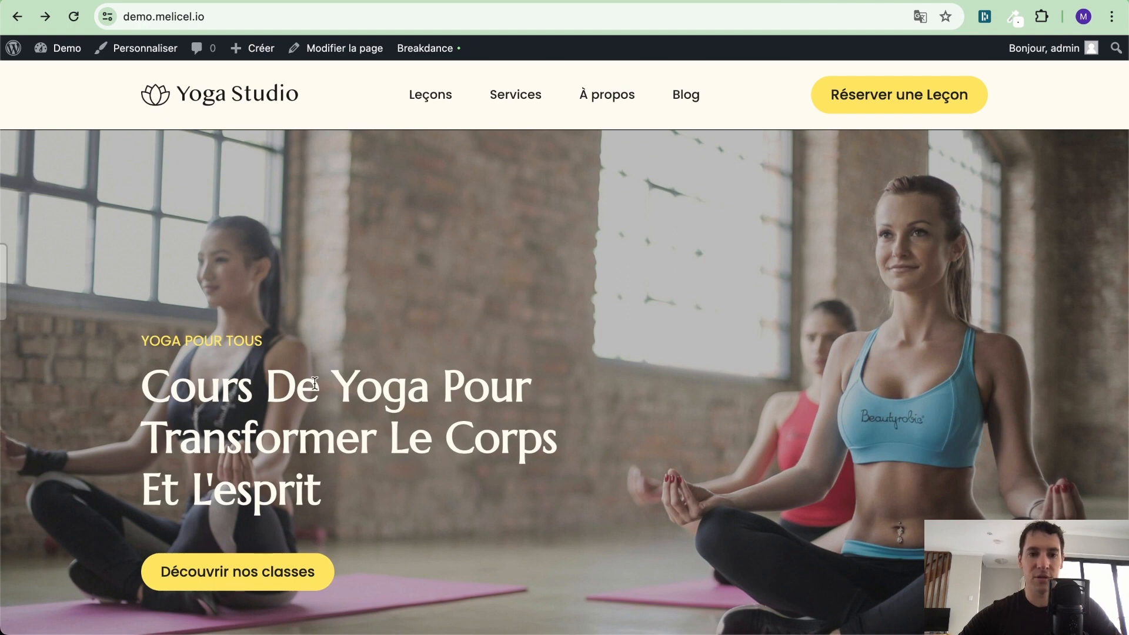
left_click_drag(315, 383, 333, 472)
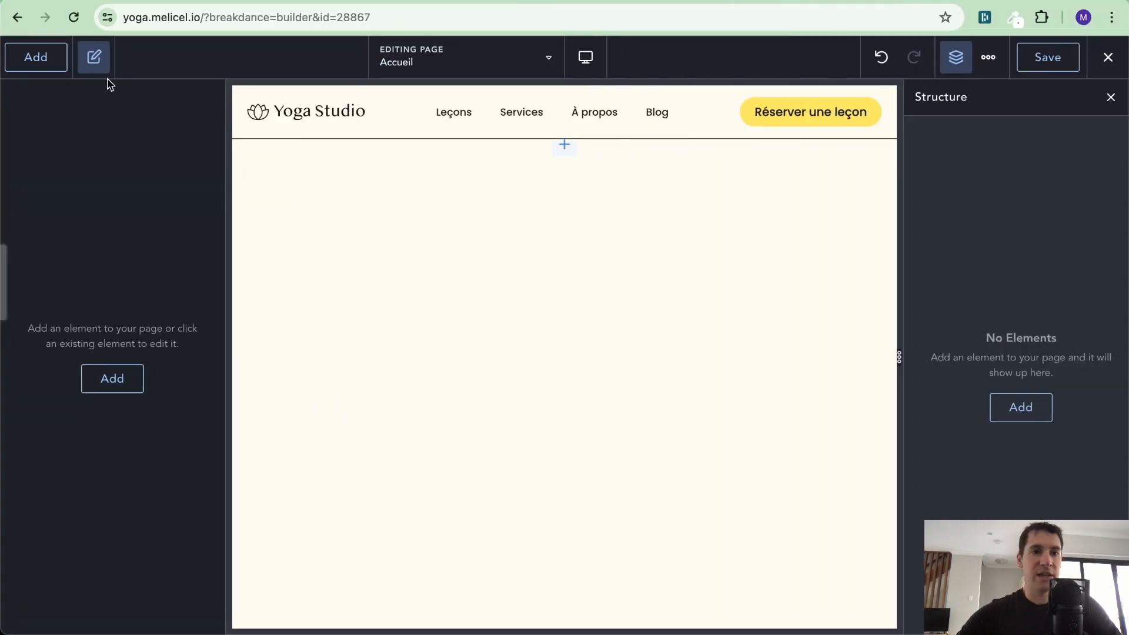
Open the Heros and Titles page of the Samba set in the design library, searching for "her".
left_click(36, 68)
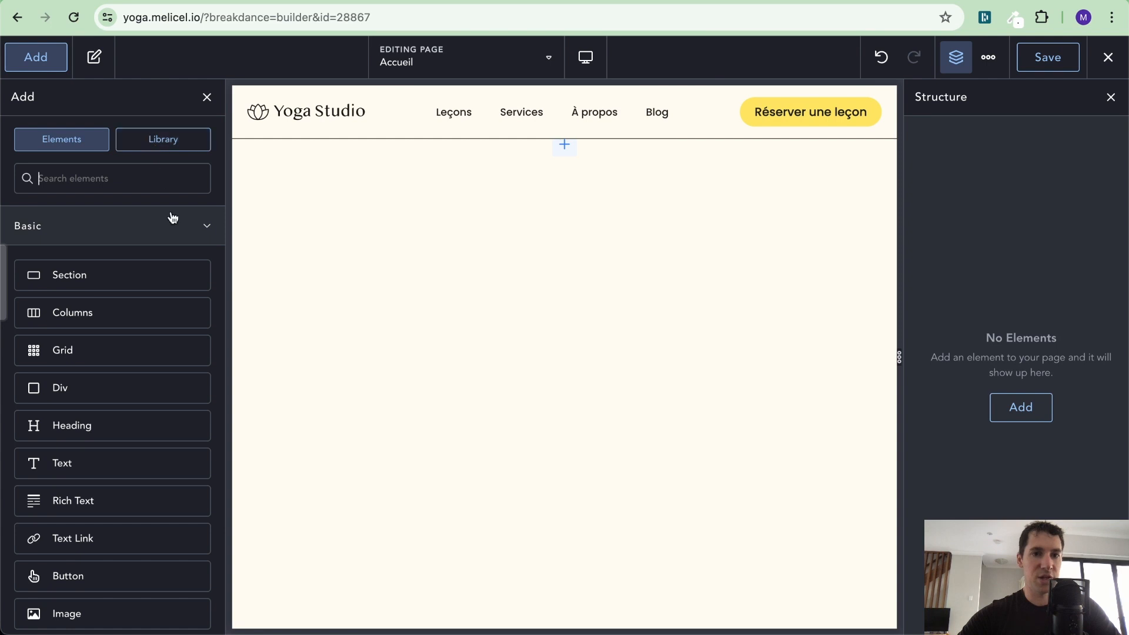
left_click(171, 145)
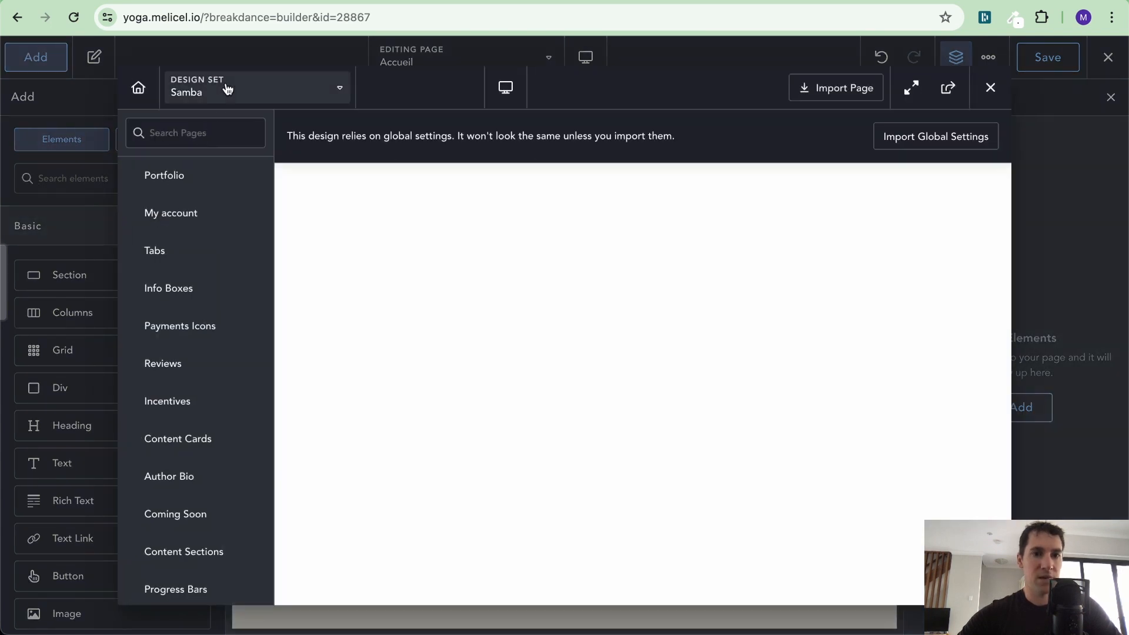
left_click(209, 132)
type("her")
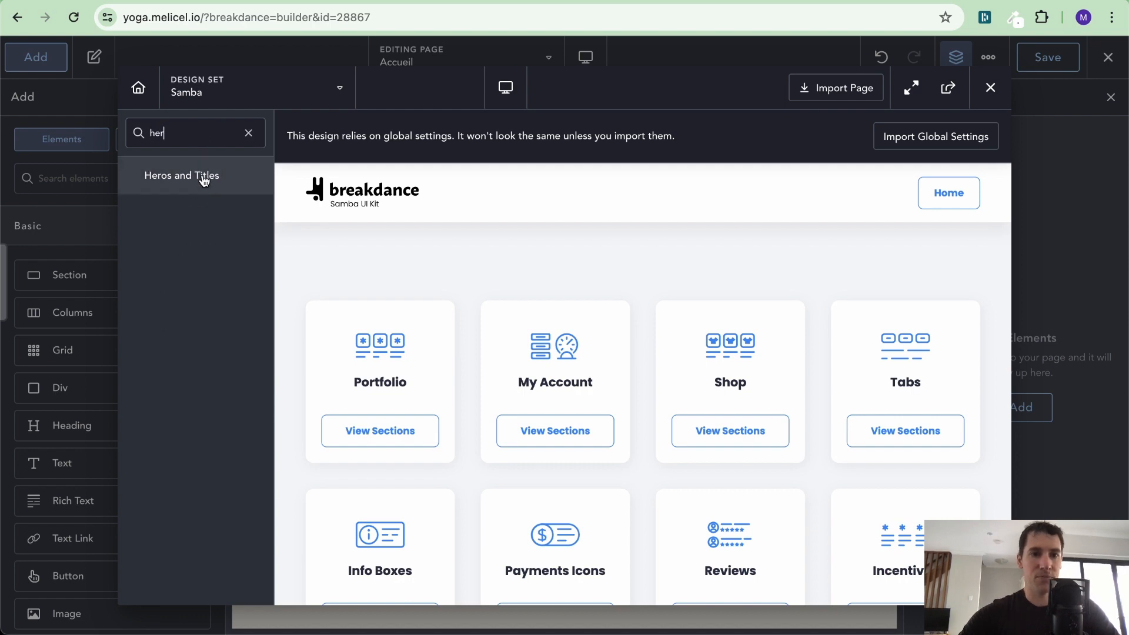
left_click(206, 176)
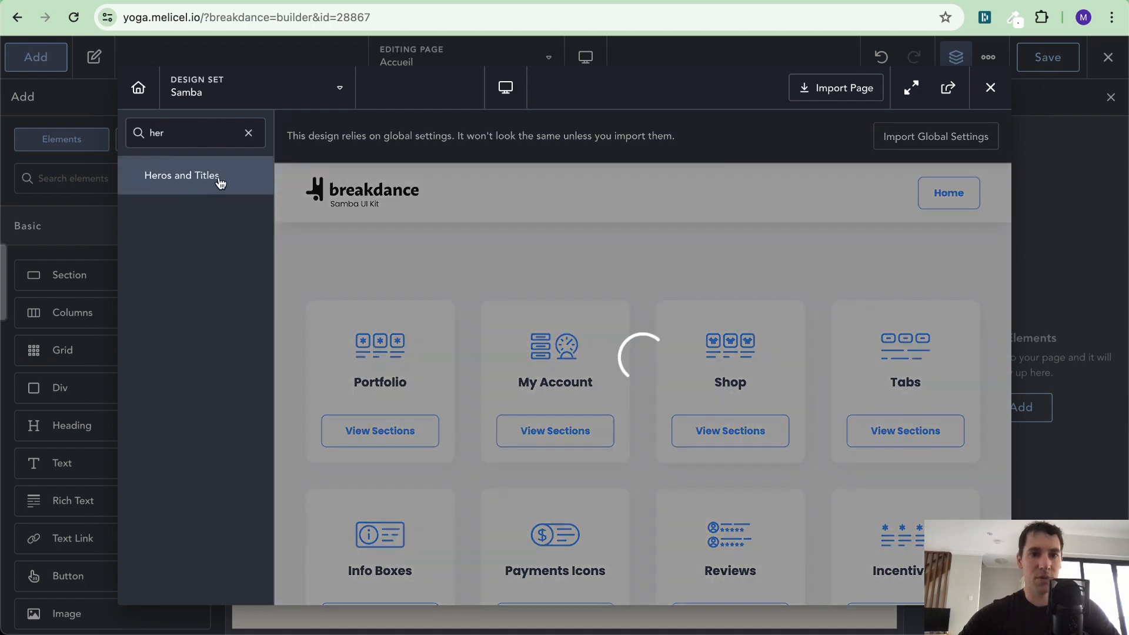
Insert the "The Endless Path To Adventure" hero section into the Accueil page.
scroll(571, 364, "down", 20)
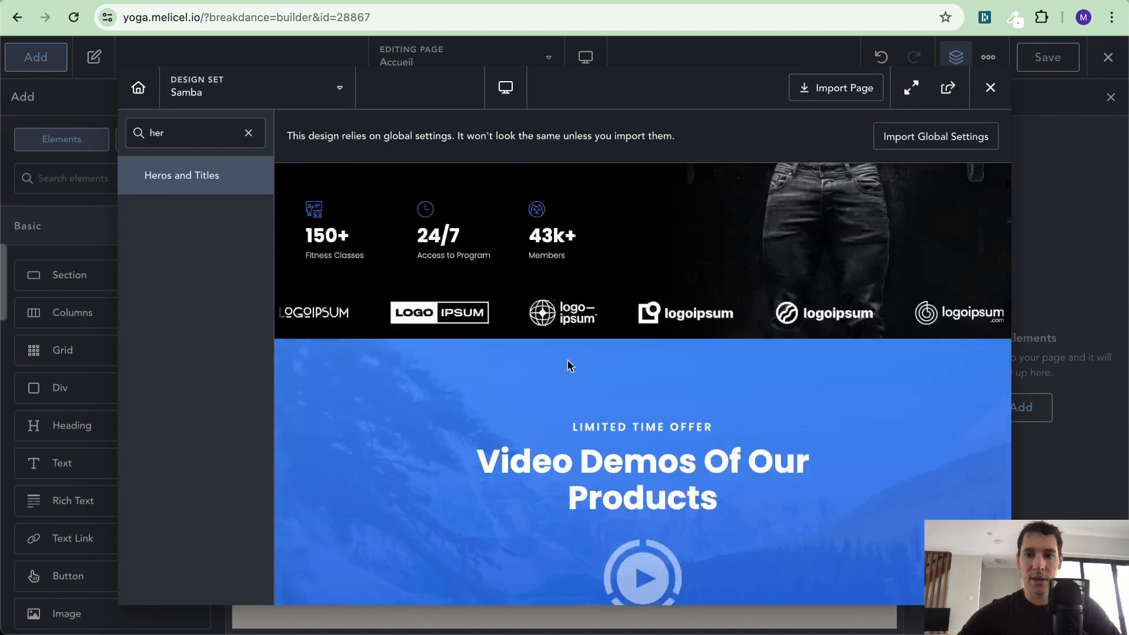
scroll(571, 365, "down", 20)
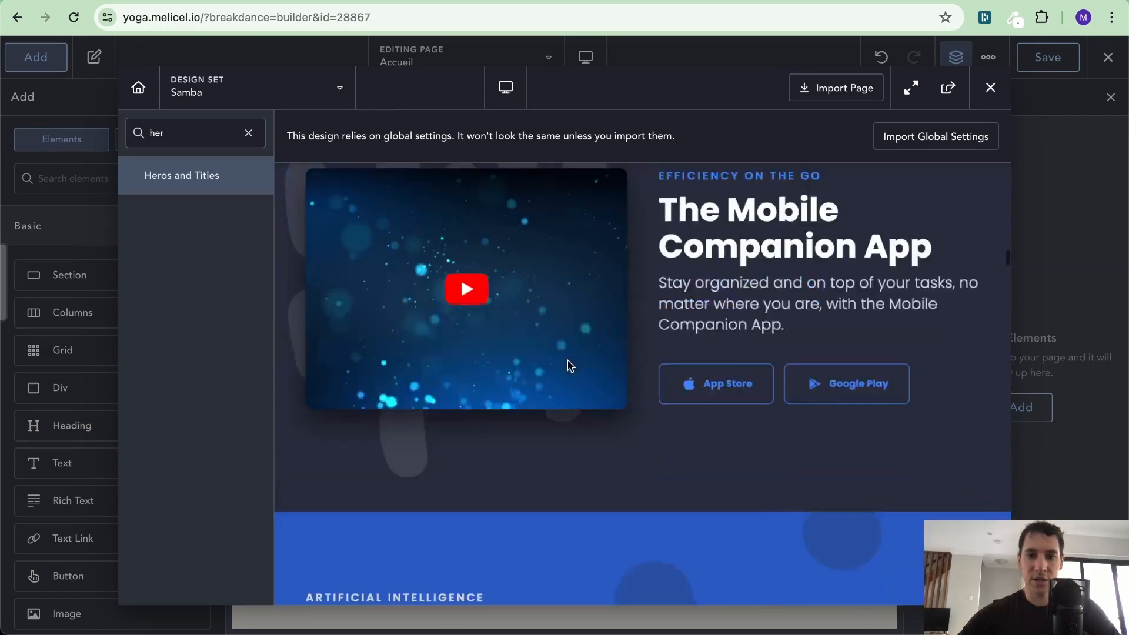
scroll(570, 365, "down", 20)
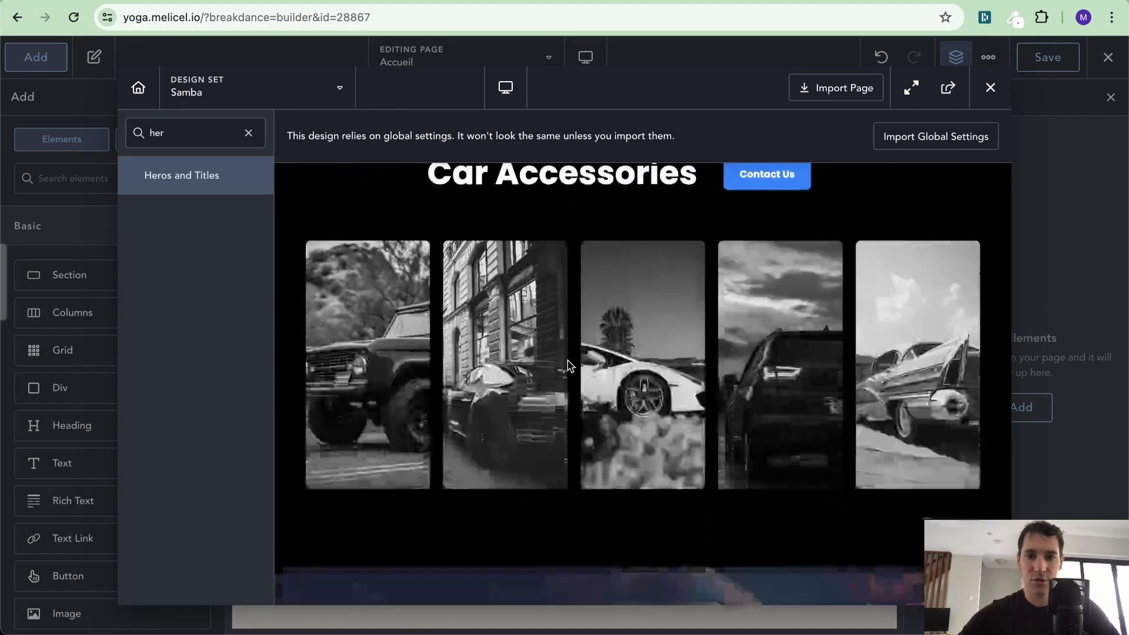
scroll(569, 366, "down", 5)
scroll(567, 366, "up", 3)
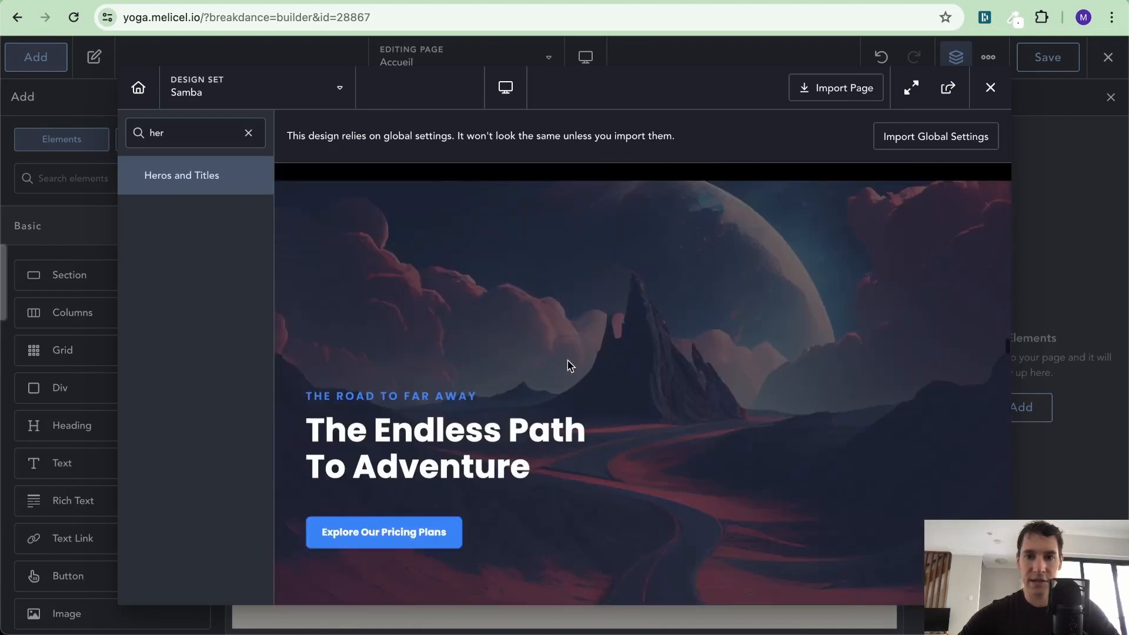
mouse_move(880, 255)
left_click(968, 212)
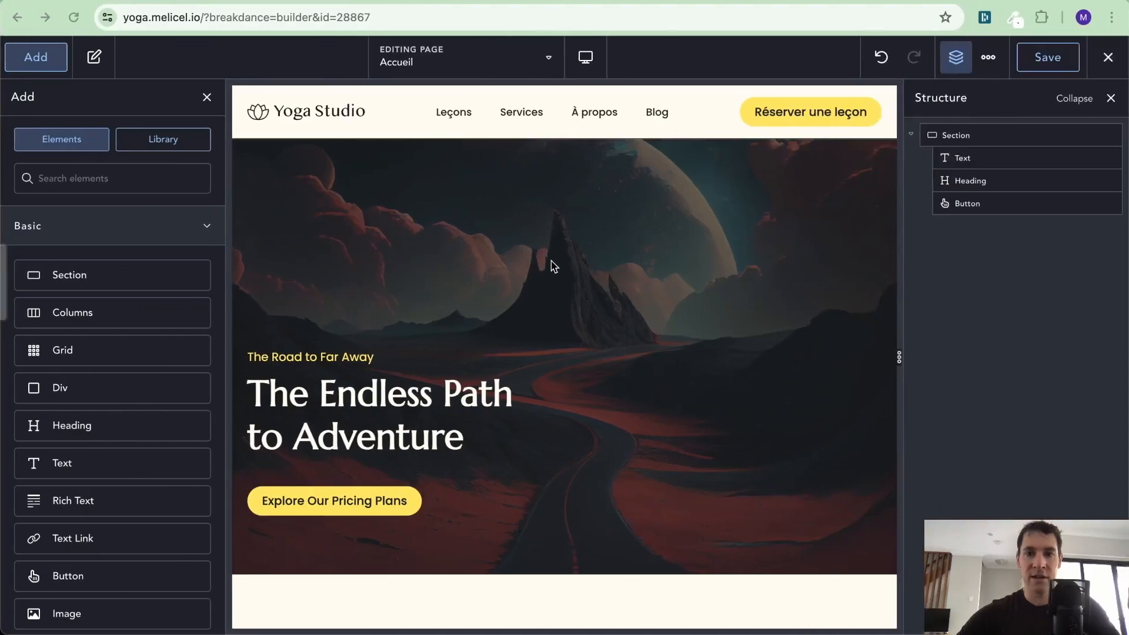
Open the media chooser for the hero section's background image.
left_click(573, 251)
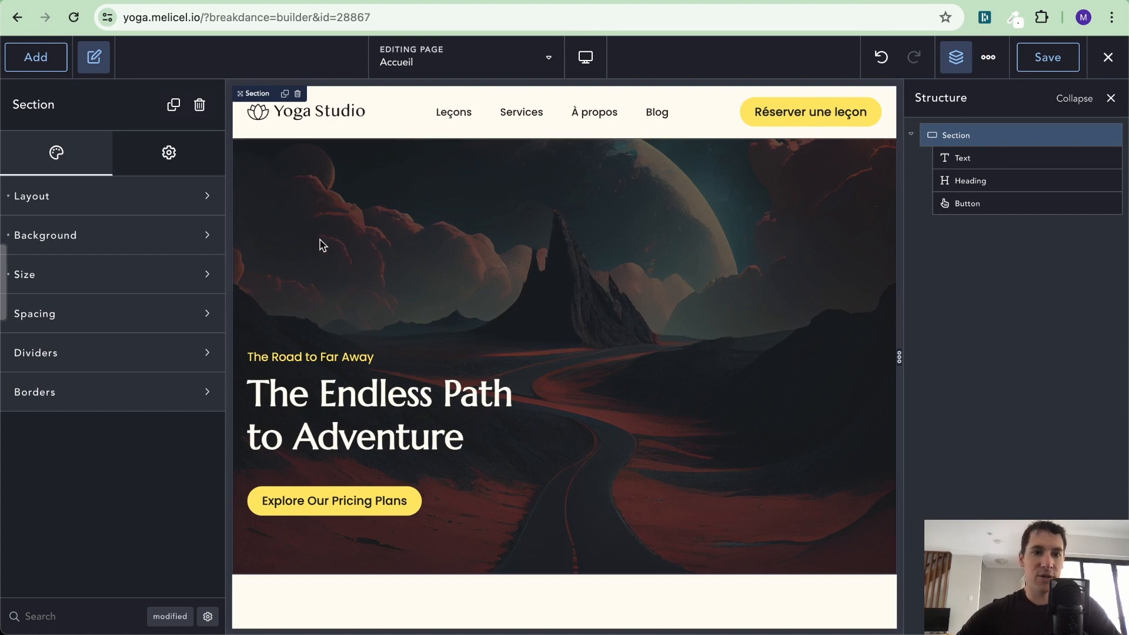
left_click(125, 241)
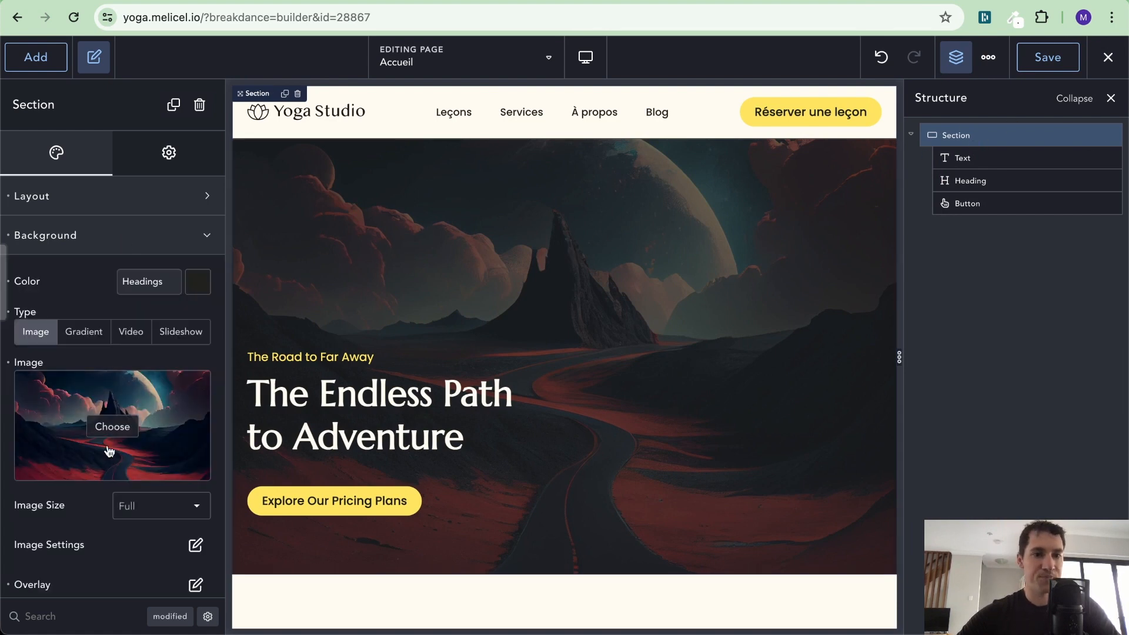
left_click(112, 426)
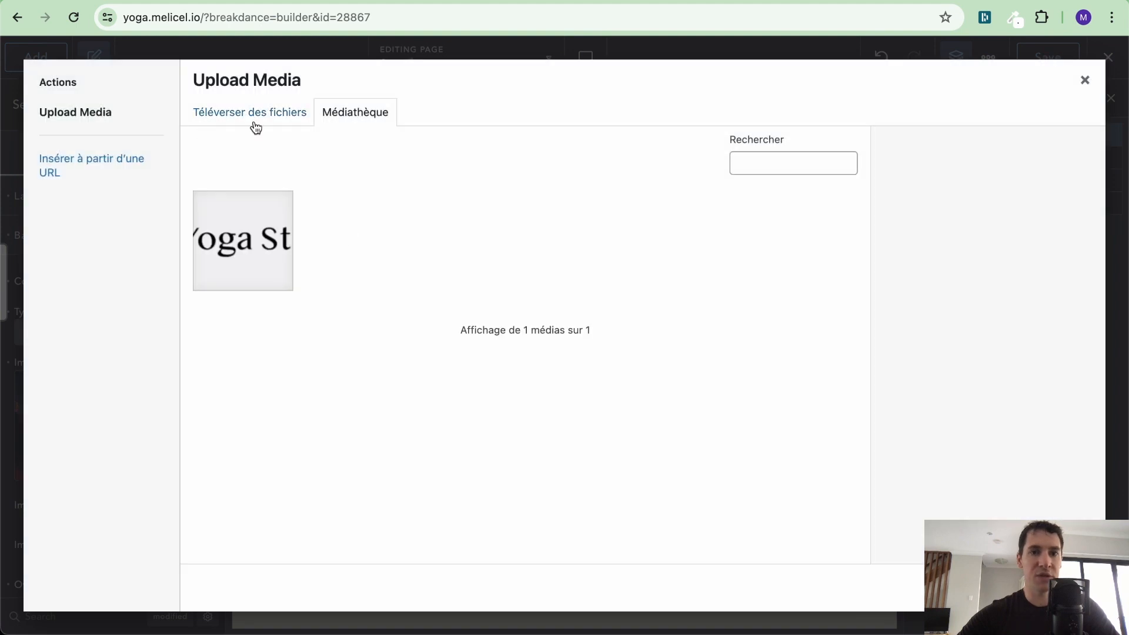
Upload all the pexels photos and the three portrait images from the yoga-studio folder to the media library.
left_click(255, 125)
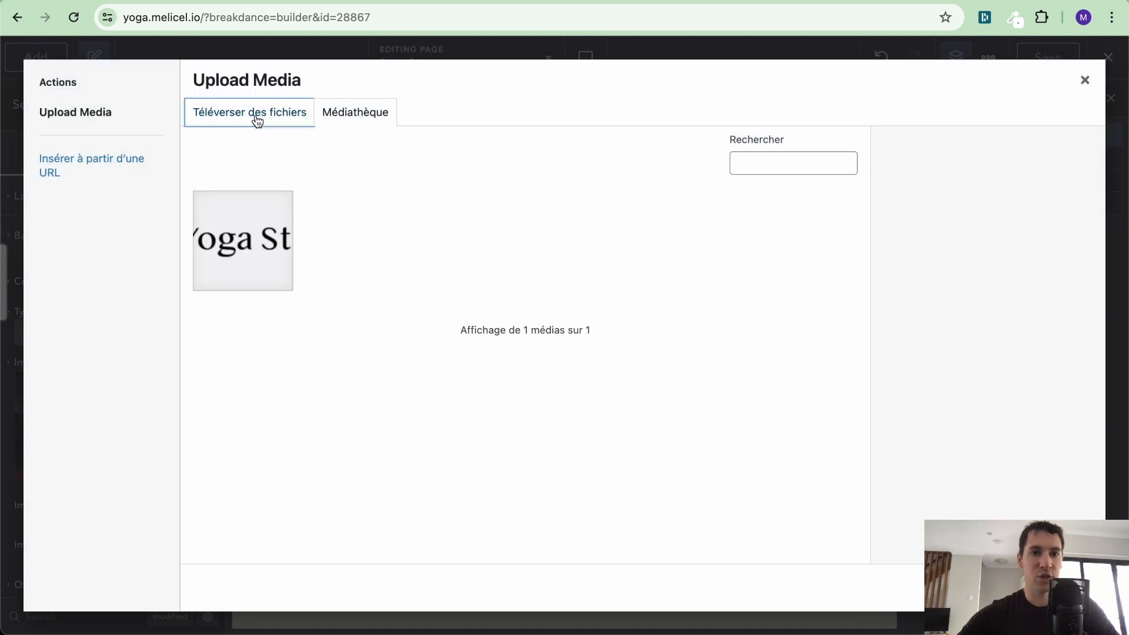
left_click(687, 360)
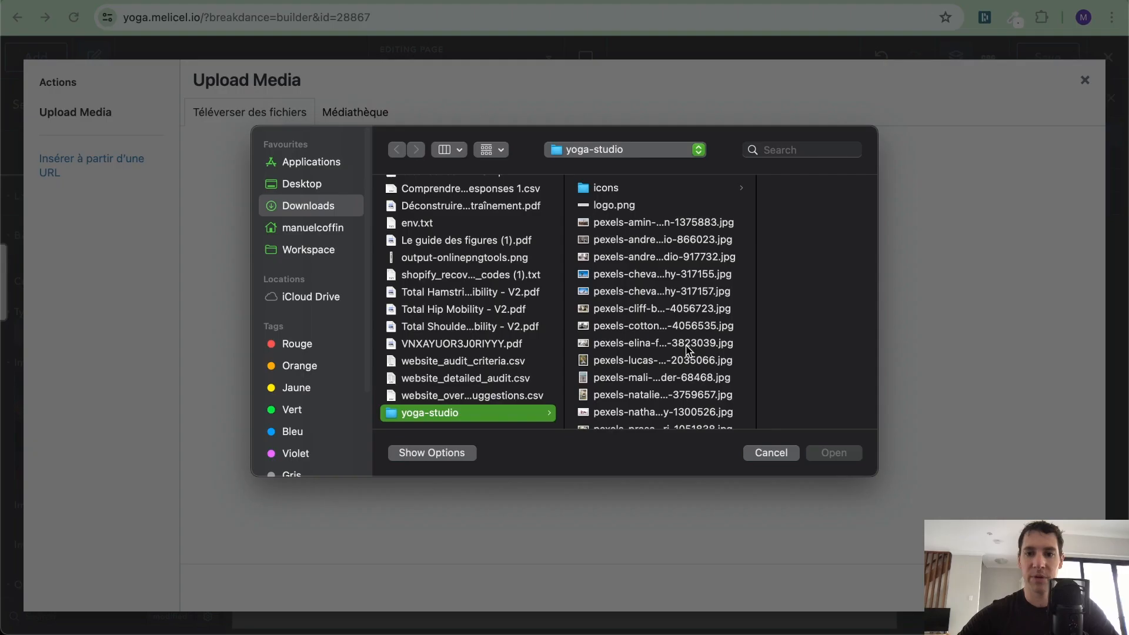
left_click(626, 223)
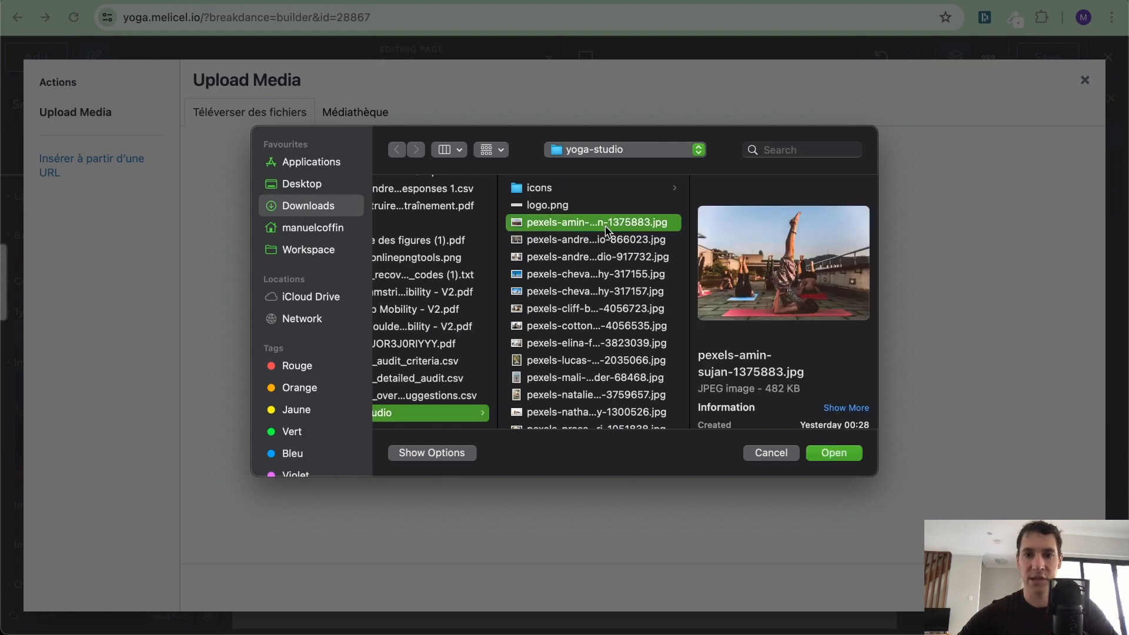
scroll(593, 341, "down", 3)
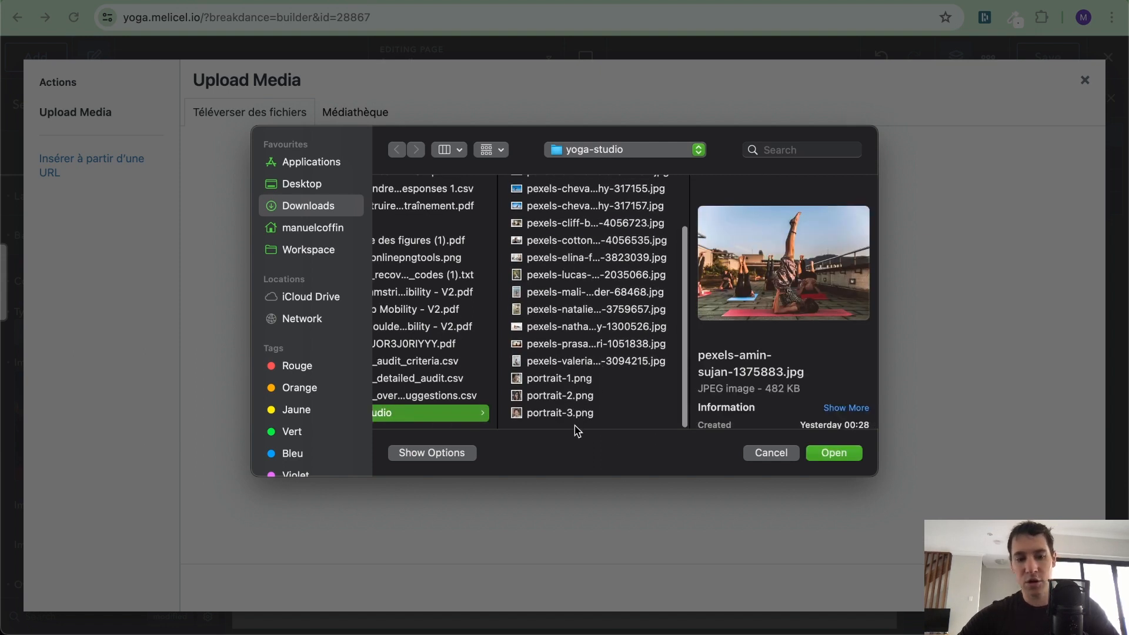
left_click(585, 414, "shift")
scroll(676, 406, "up", 3)
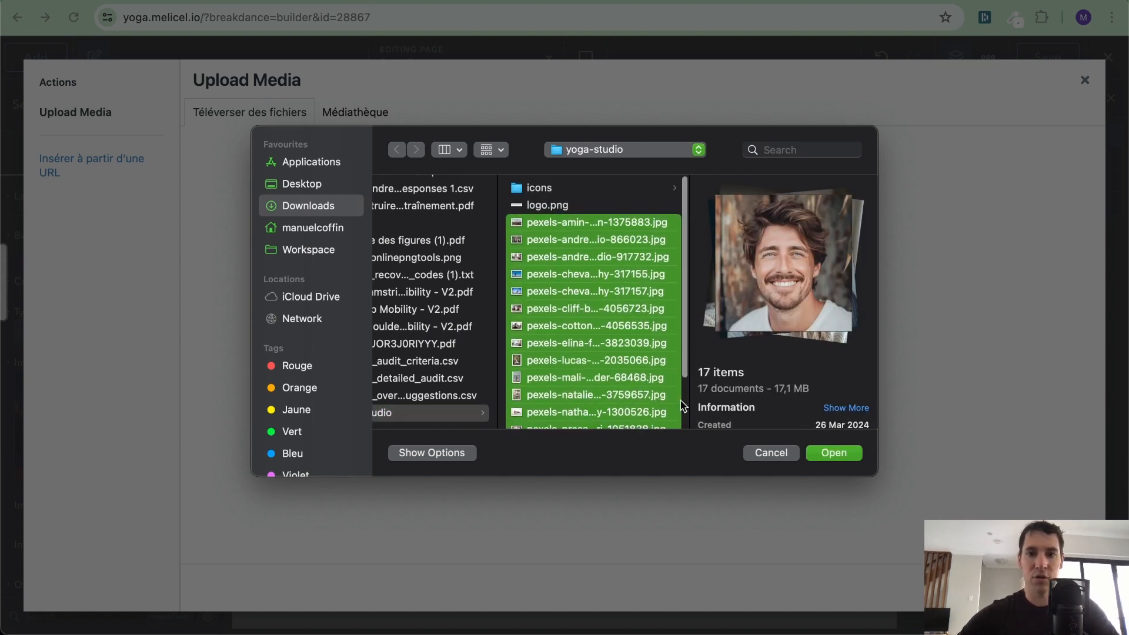
left_click(834, 453)
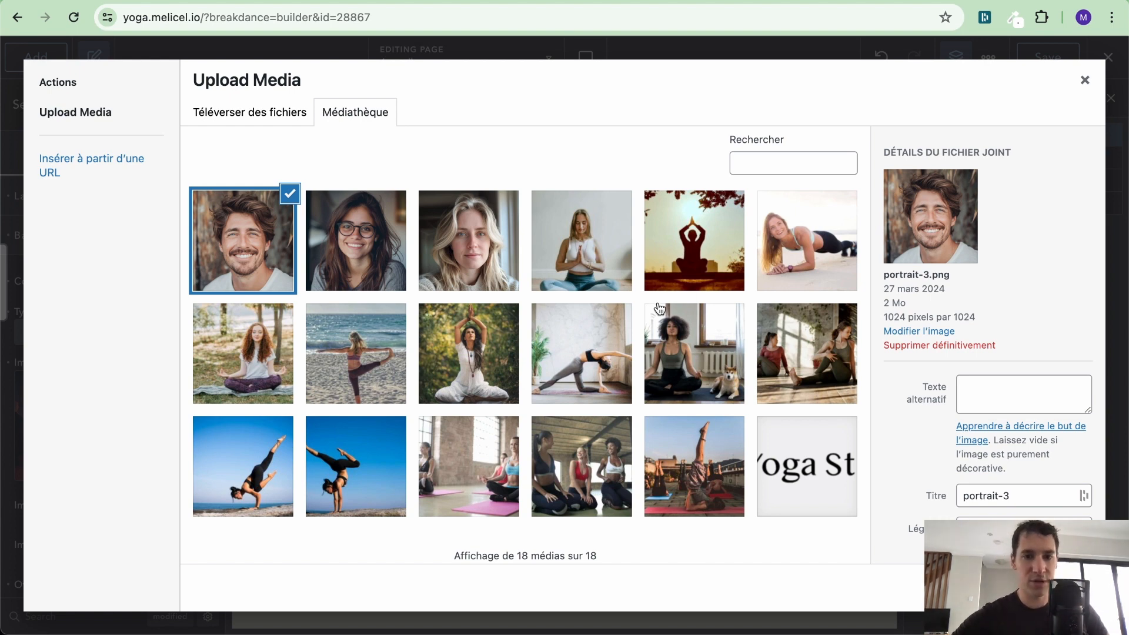
Use the photo of women meditating on pink mats in a brick-walled room as the hero section's background image.
scroll(465, 469, "down", 1)
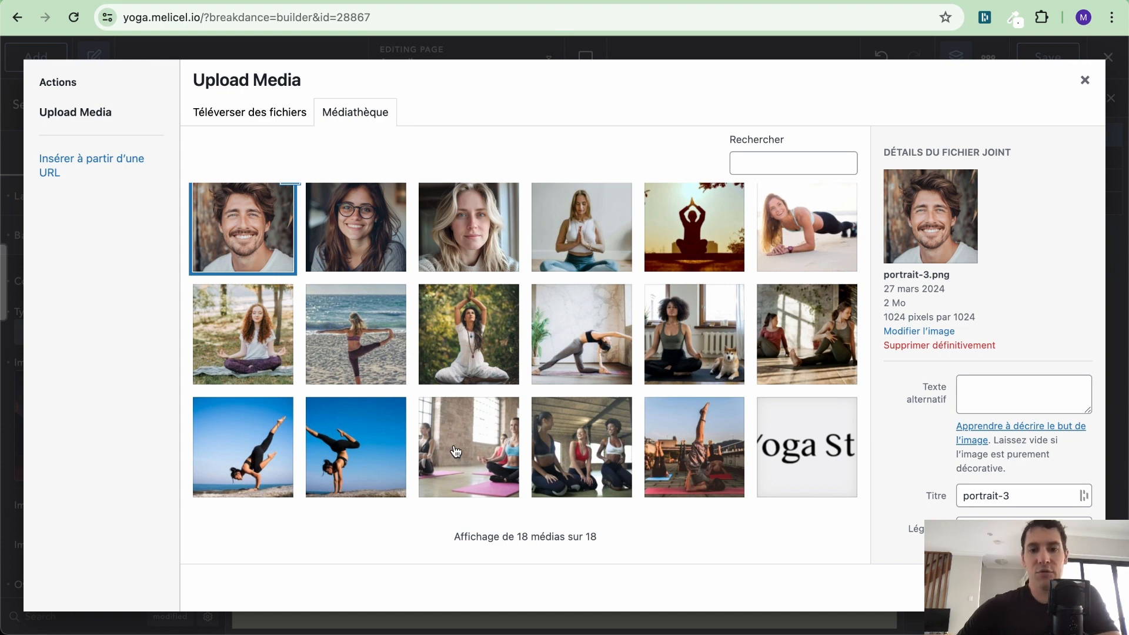
left_click(465, 449)
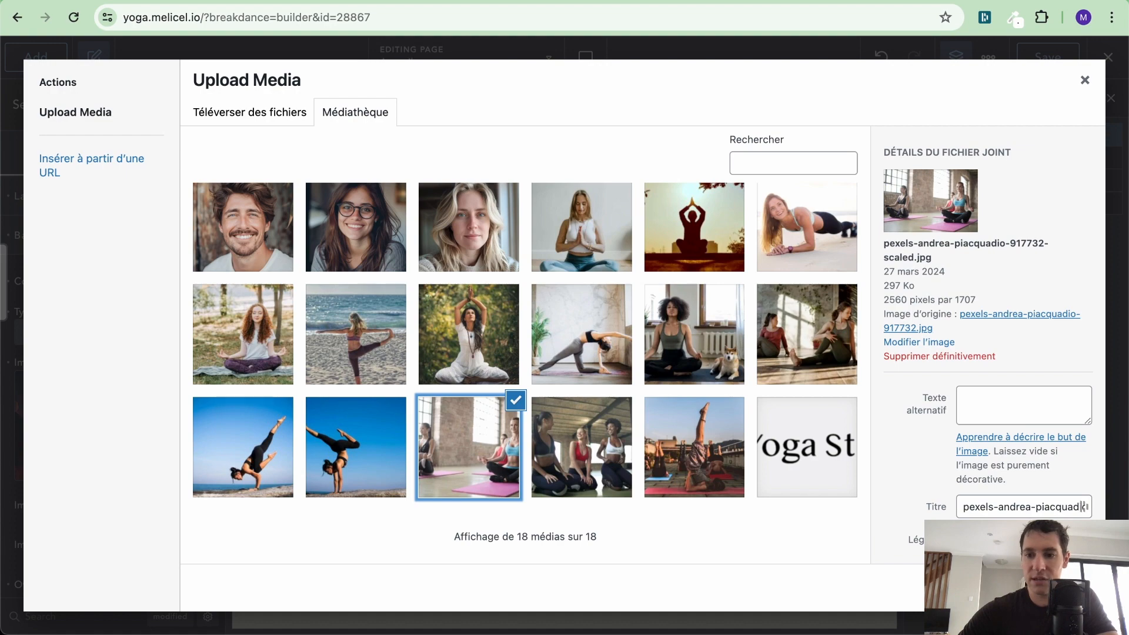
left_click(1057, 588)
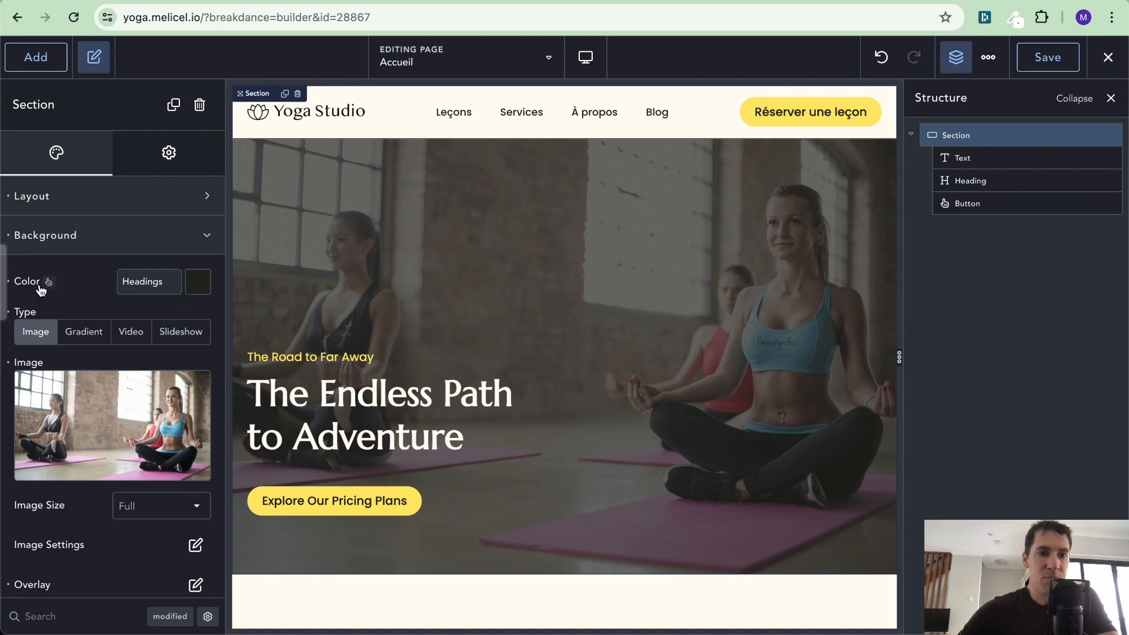
Set the opacity of the hero background's overlay to 0,4.
scroll(109, 281, "down", 3)
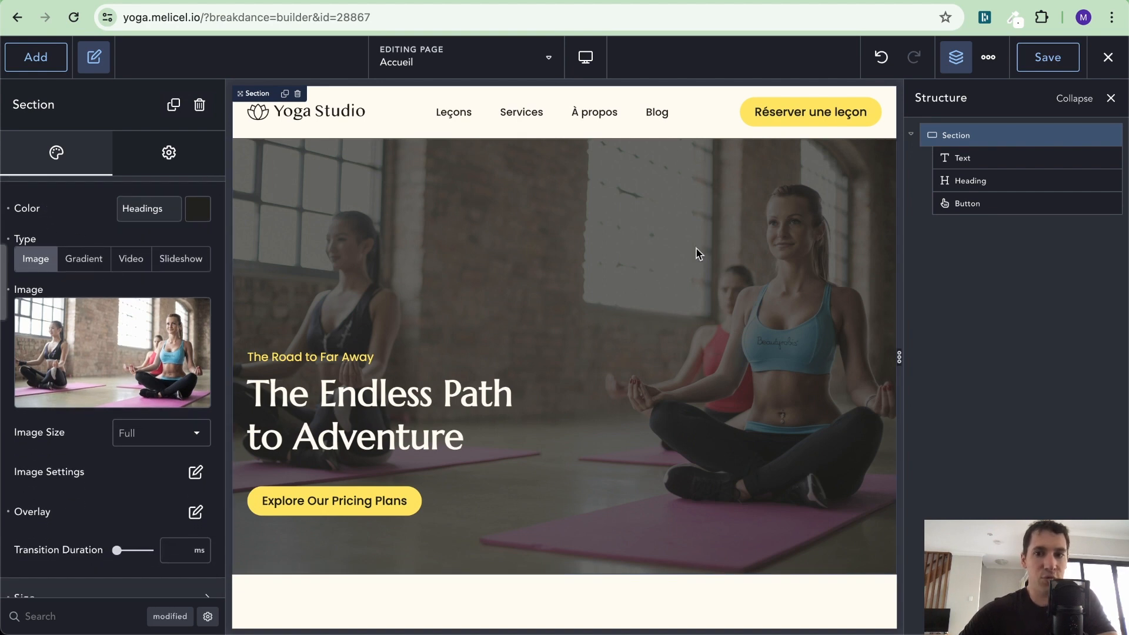
scroll(117, 485, "down", 1)
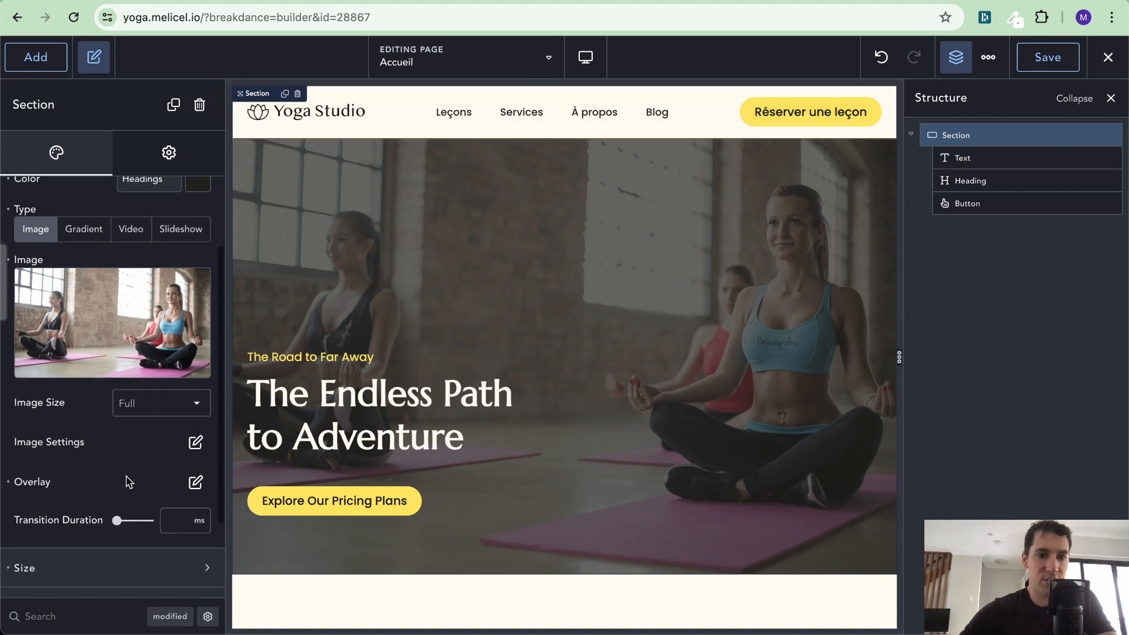
left_click(195, 484)
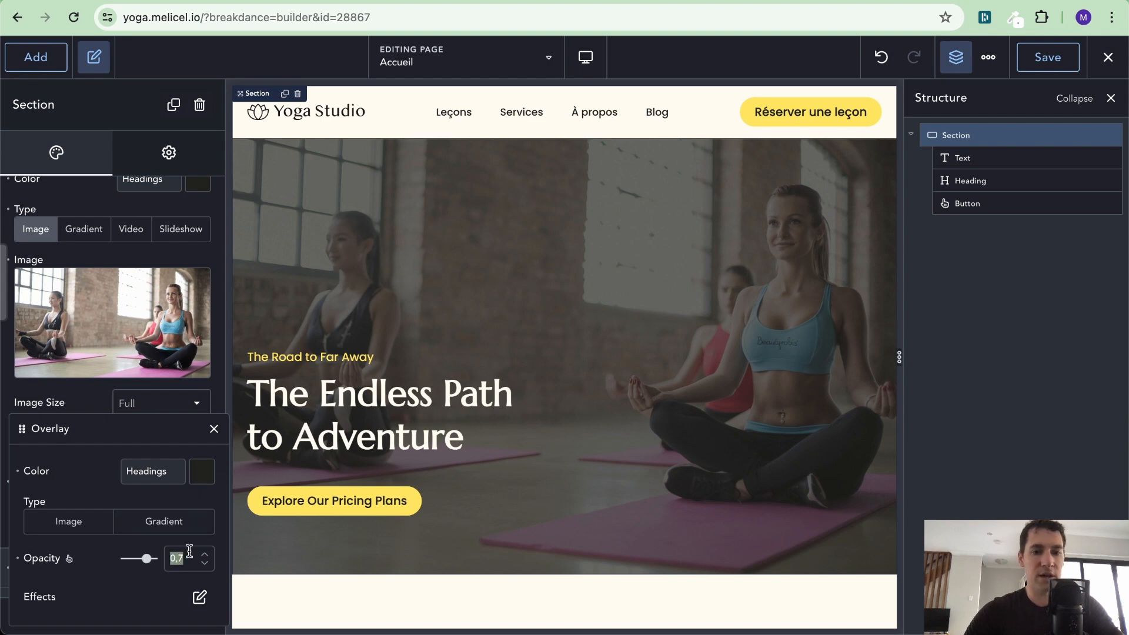
type("0,3")
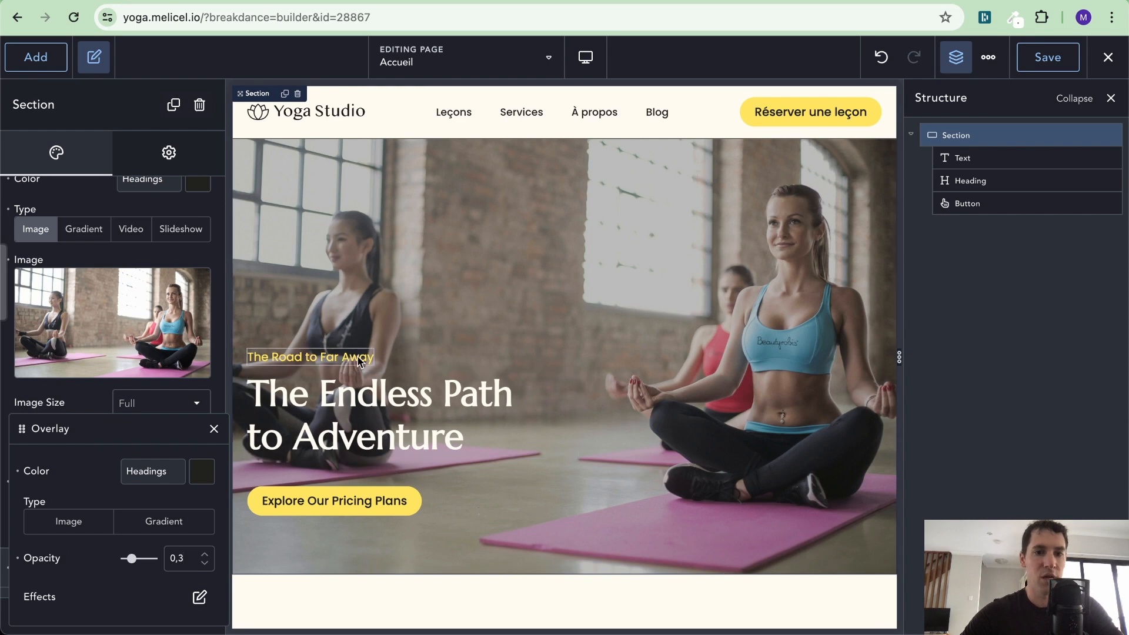
key("BackSpace")
type("4")
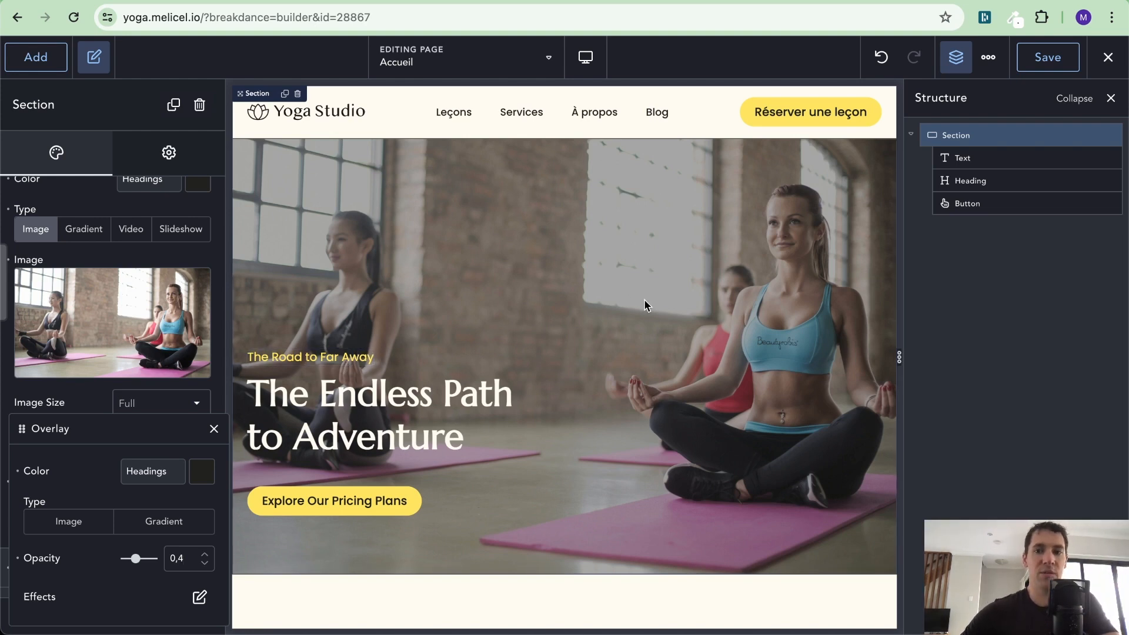
Replace the small text above the hero heading with "YOGA POUR TOUS", copied from the demo site.
left_click(344, 354)
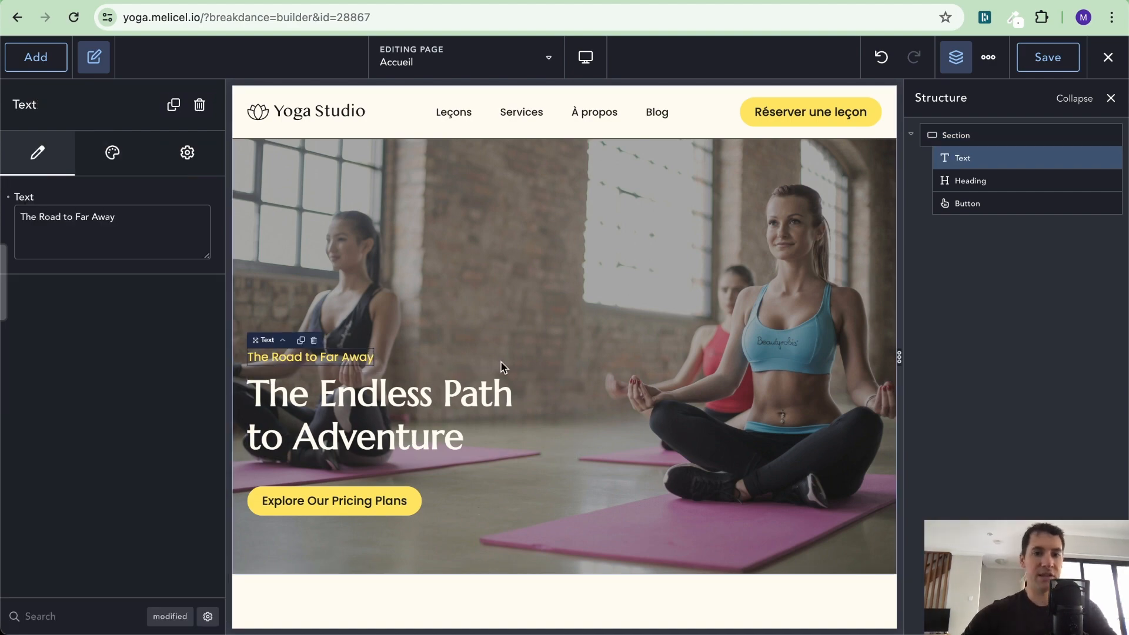
key("ctrl+Left")
triple_click(237, 335)
key("super+c")
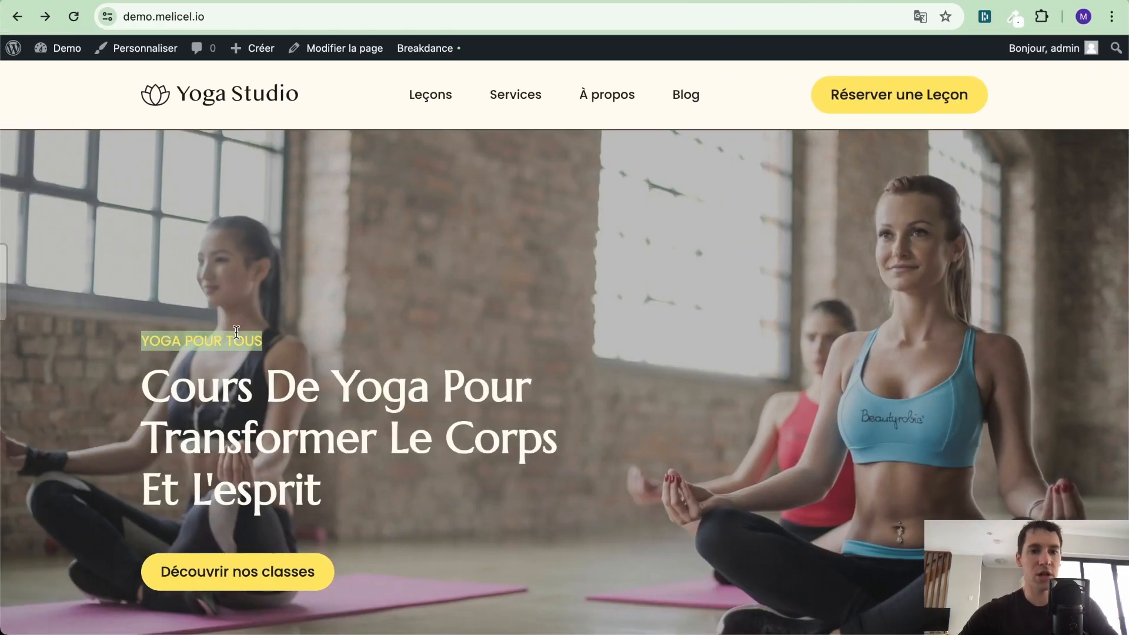
key("ctrl+Right")
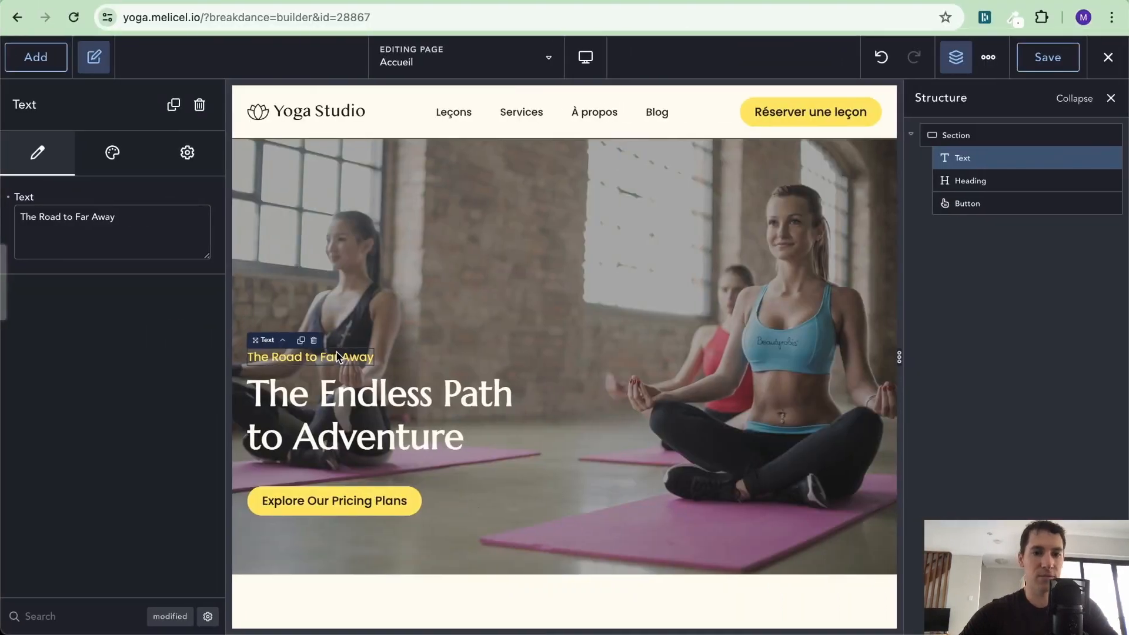
key("super+v")
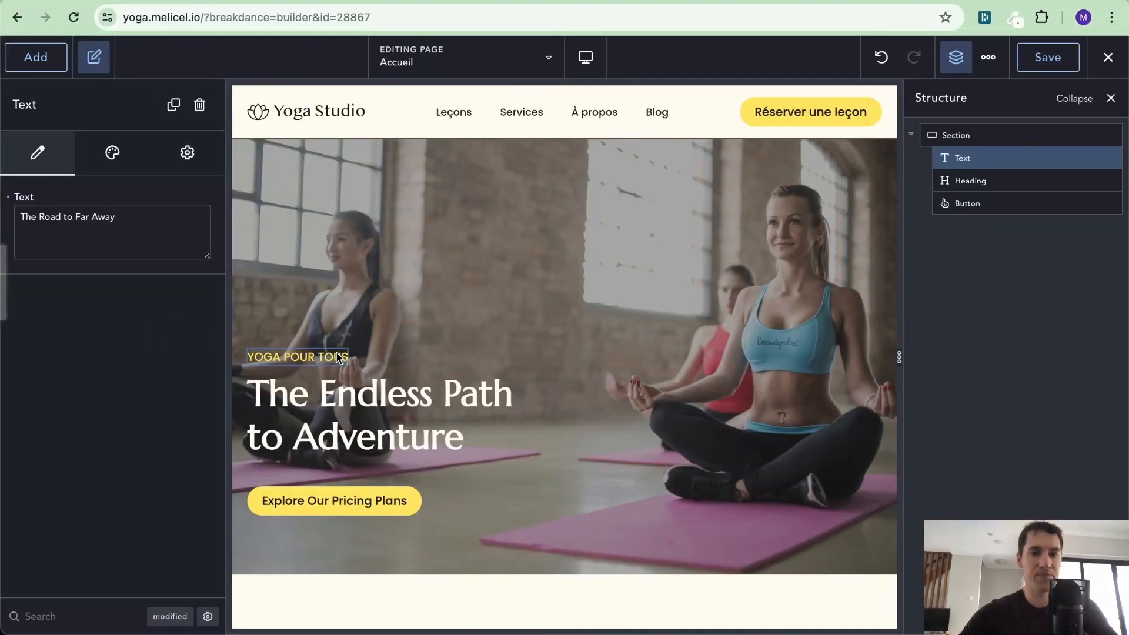
Replace the hero heading with "Cours De Yoga Pour Transformer Le Corps Et L'esprit", copied from the demo site.
left_click(401, 400)
key("ctrl+Left")
triple_click(373, 386)
key("super+c")
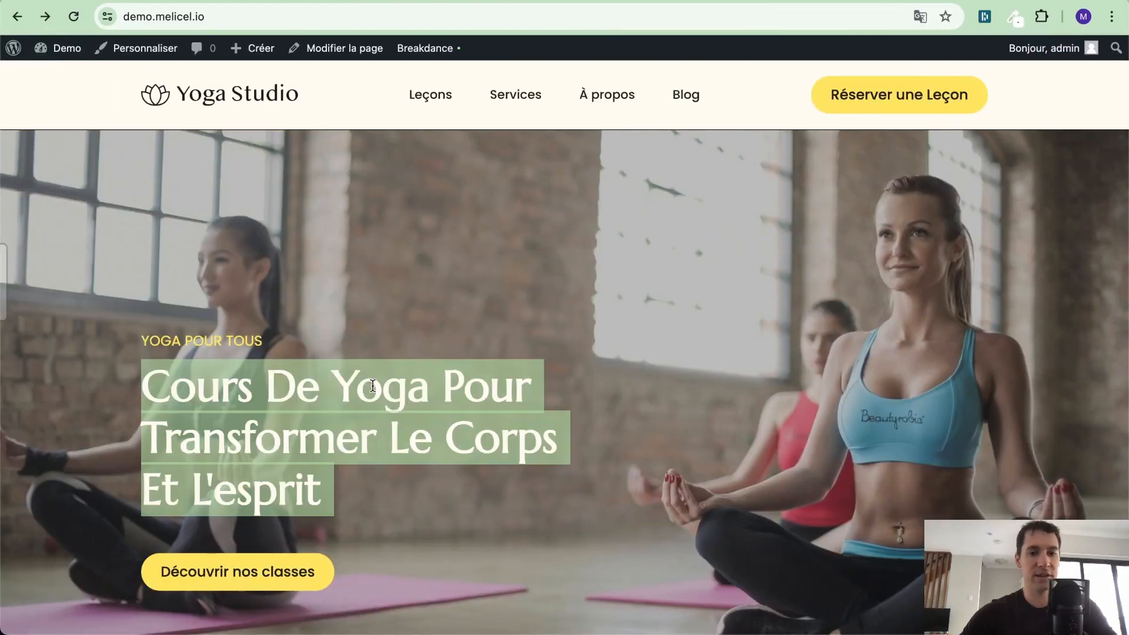
key("ctrl+Right")
triple_click(369, 410)
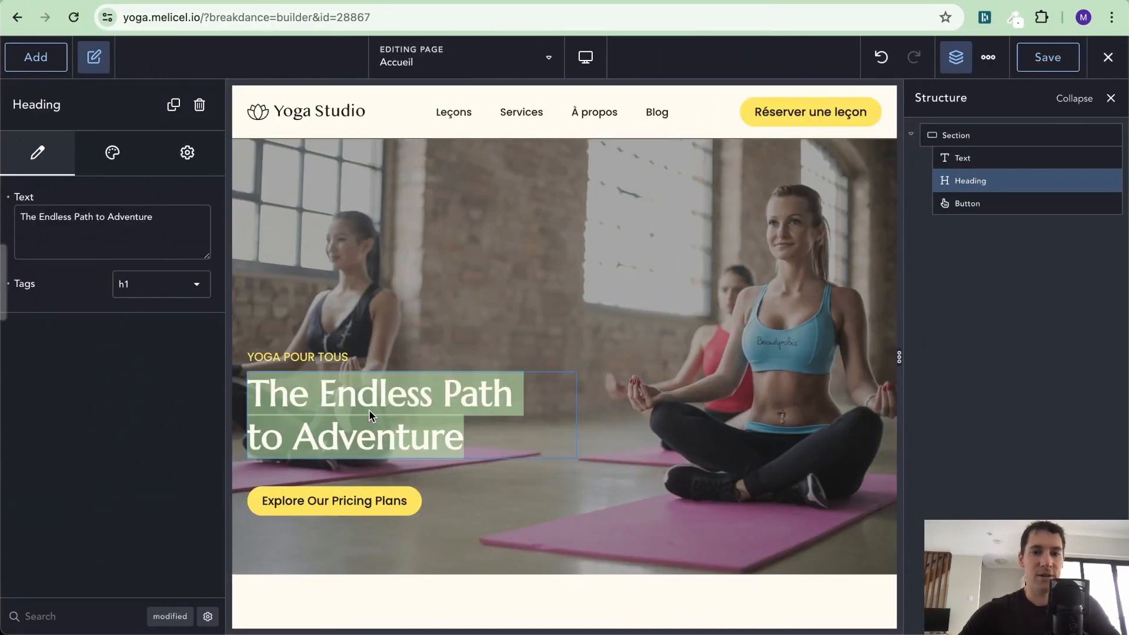
key("super+v")
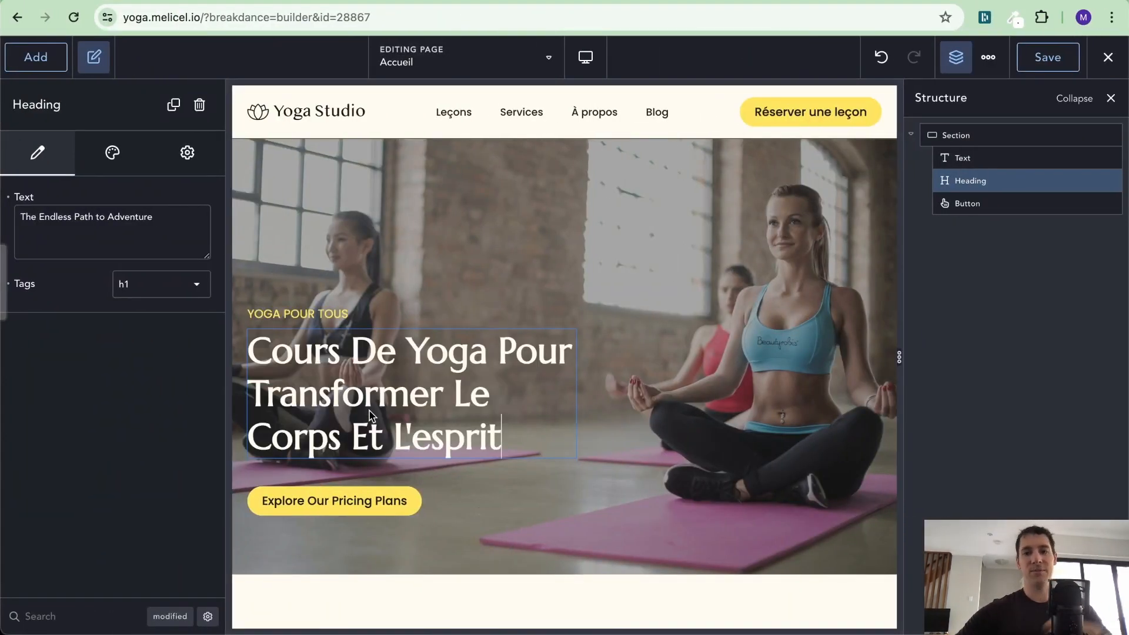
Check the hero on the demo site and change the hero button's text to "Découvrir nos classes".
key("ctrl+Left")
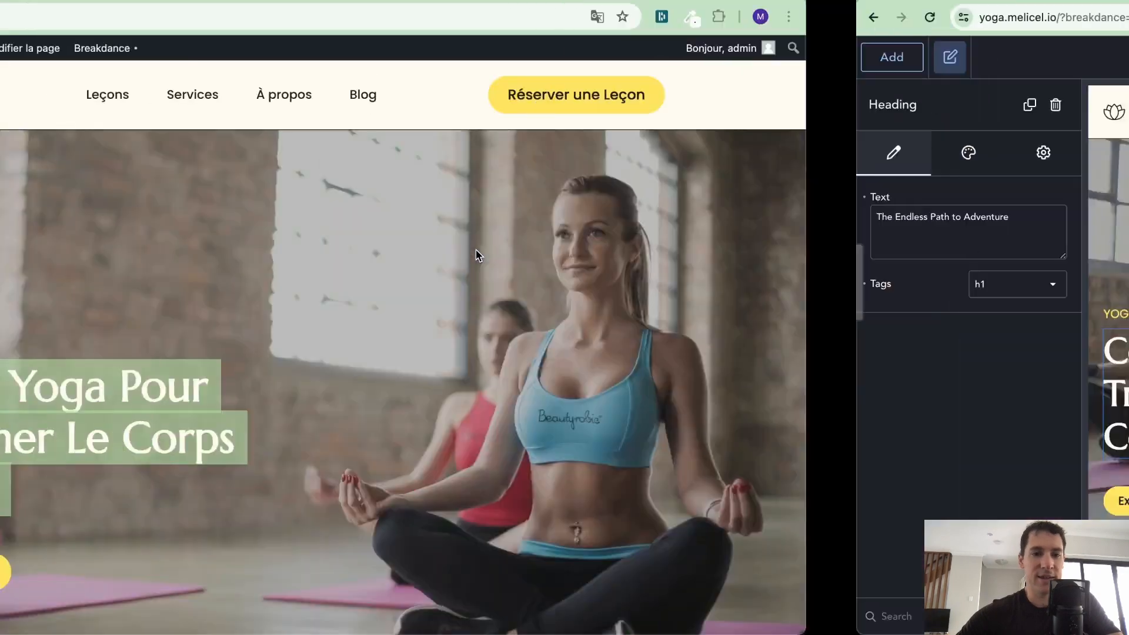
key("ctrl+Right")
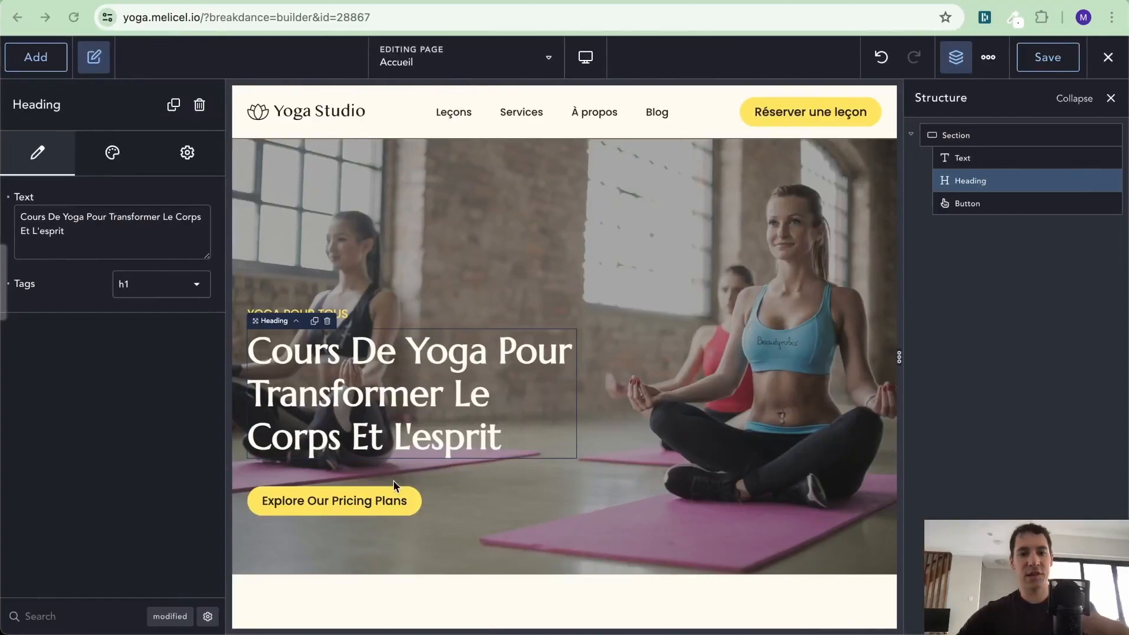
left_click(365, 502)
triple_click(119, 211)
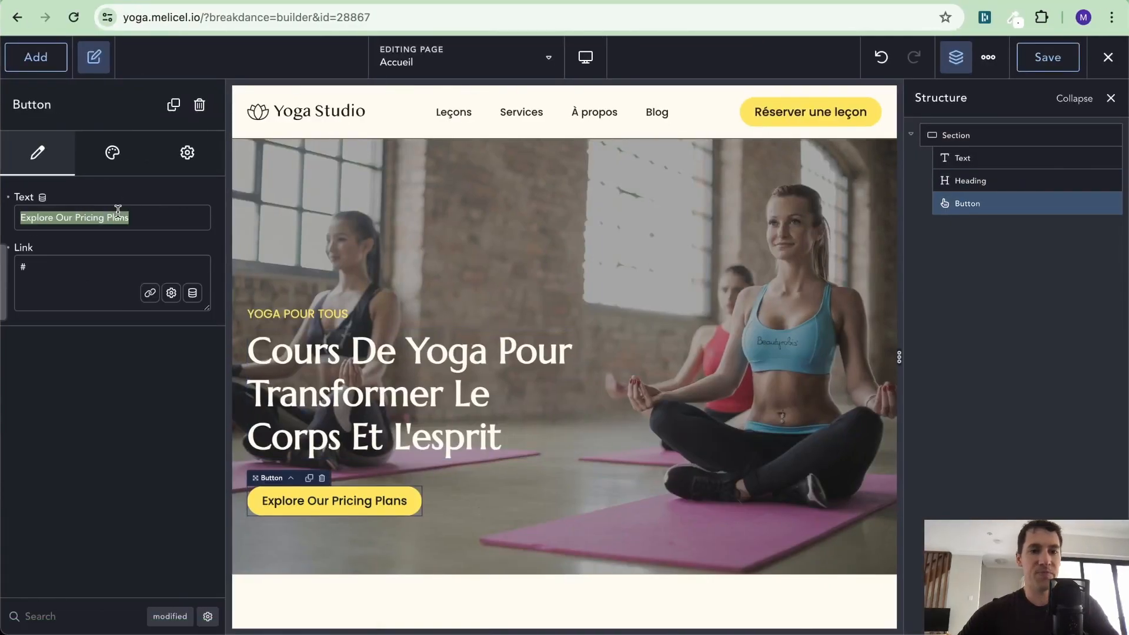
type("Décou")
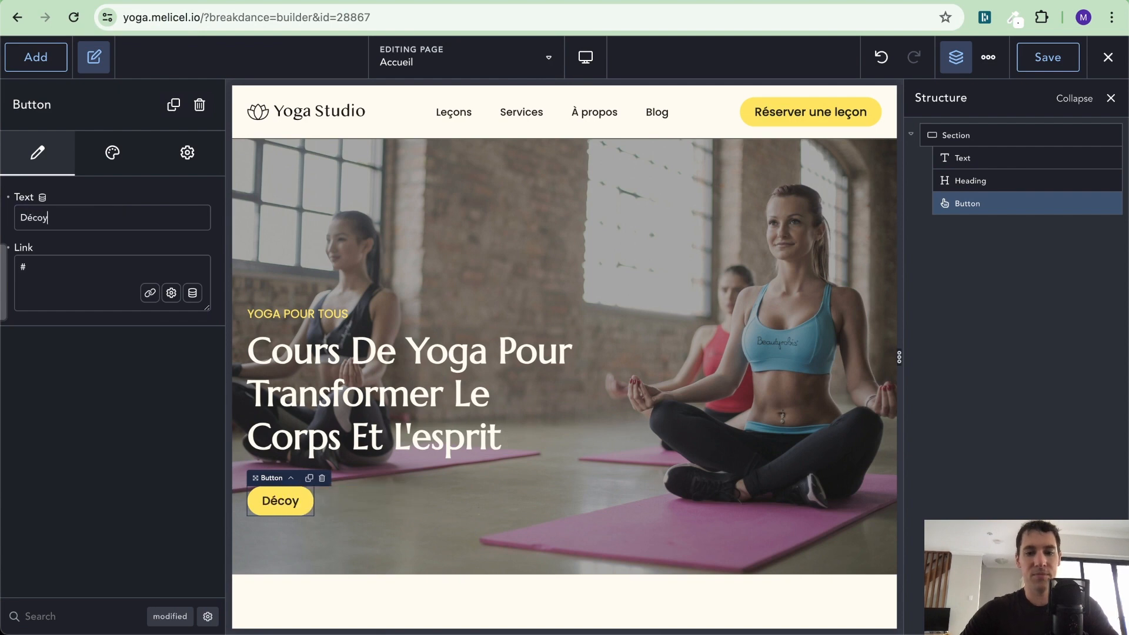
type("vrir no")
type("s classes")
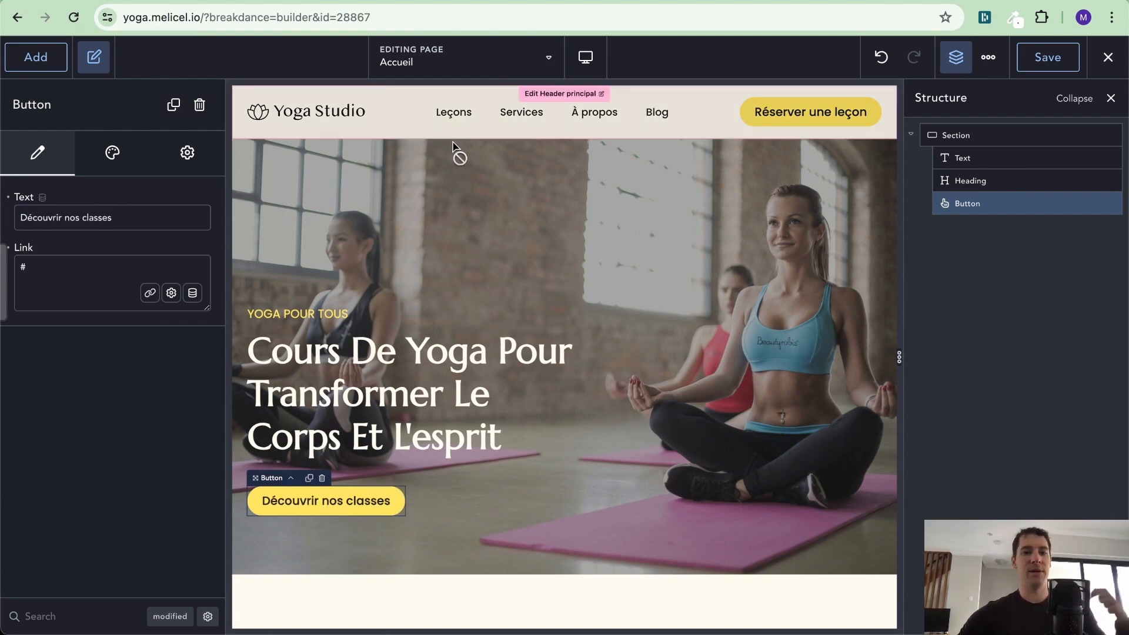
Link the "Découvrir nos classes" button to the site's Leçons page and save the page.
left_click(466, 210)
left_click(379, 506)
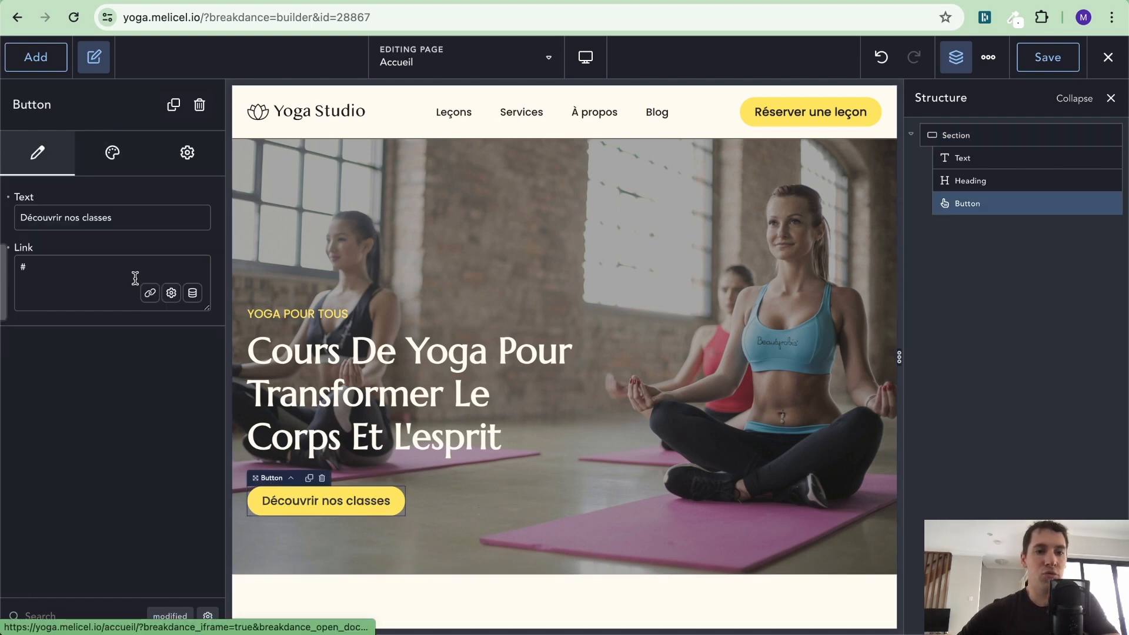
left_click(131, 259)
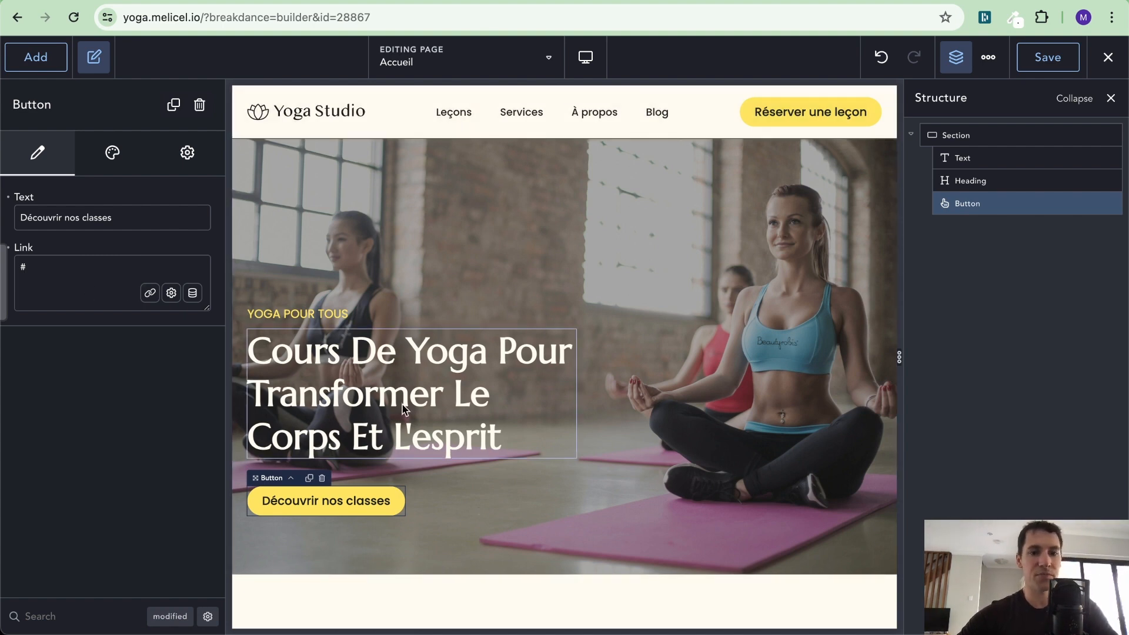
left_click(150, 293)
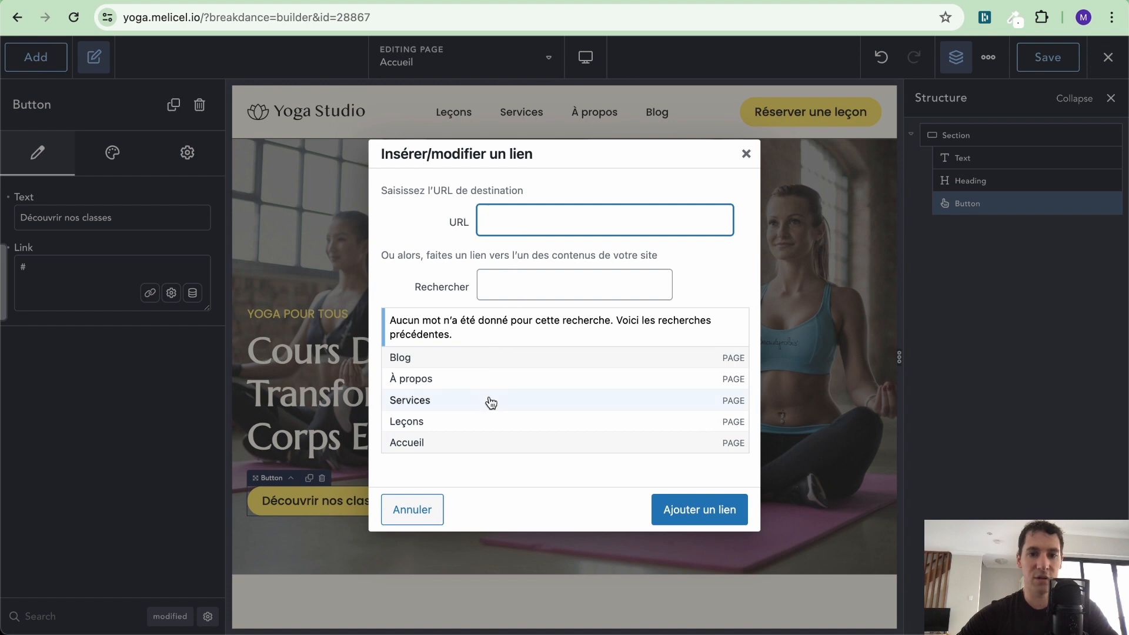
left_click(451, 426)
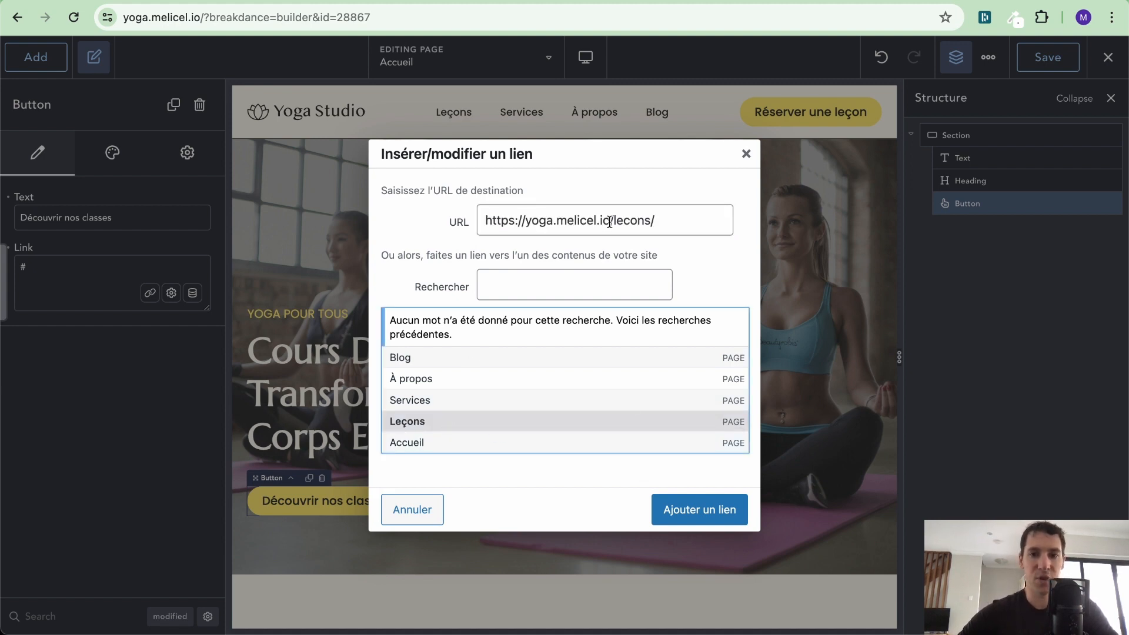
left_click(695, 509)
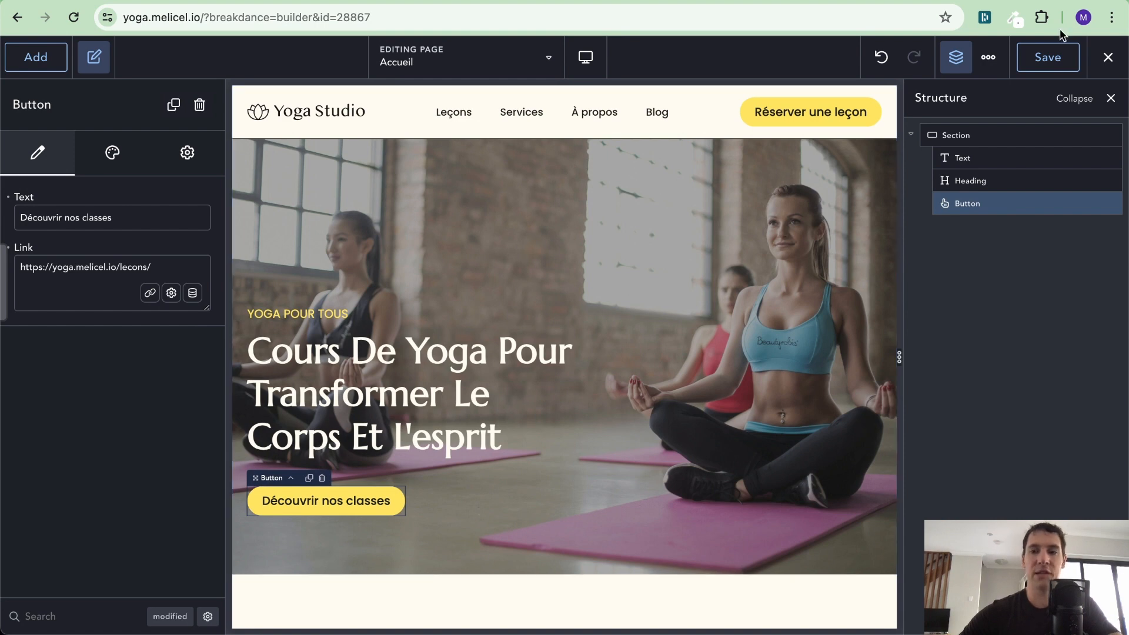
left_click(1065, 59)
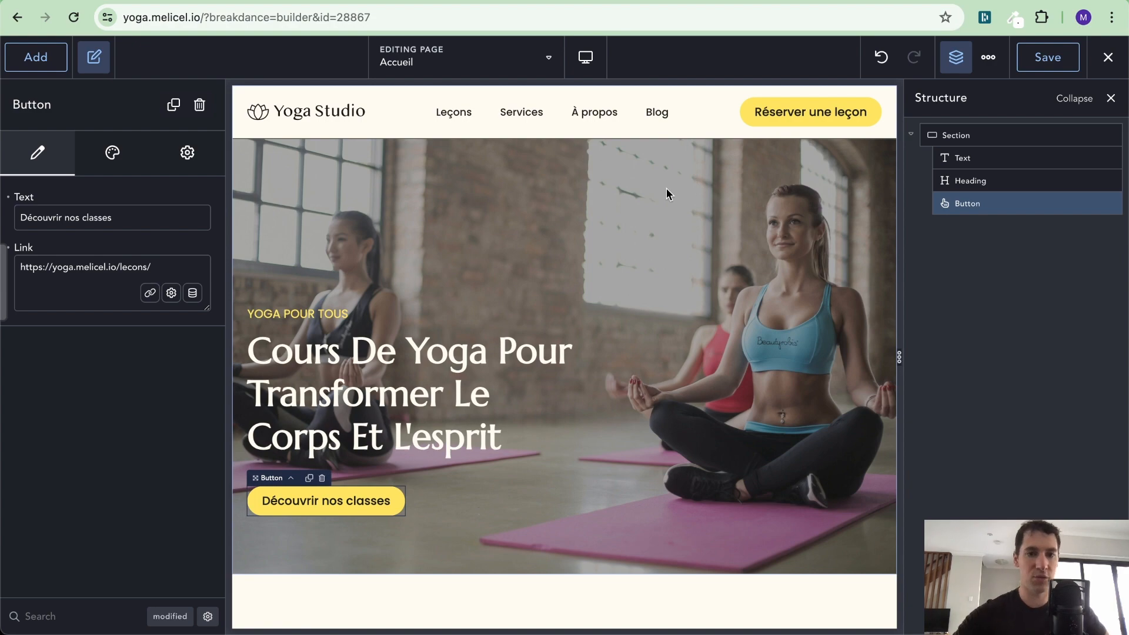
Examine the layout of the section below the hero on the demo site, including its icon, heading and cards.
key("ctrl+Left")
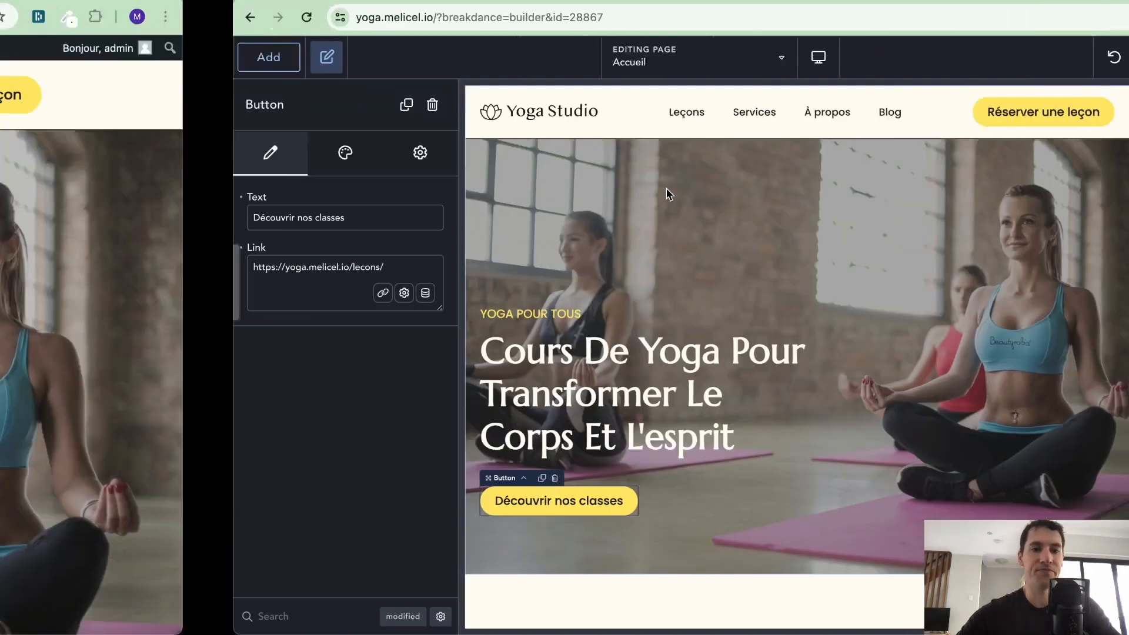
scroll(666, 188, "down", 3)
scroll(665, 188, "down", 5)
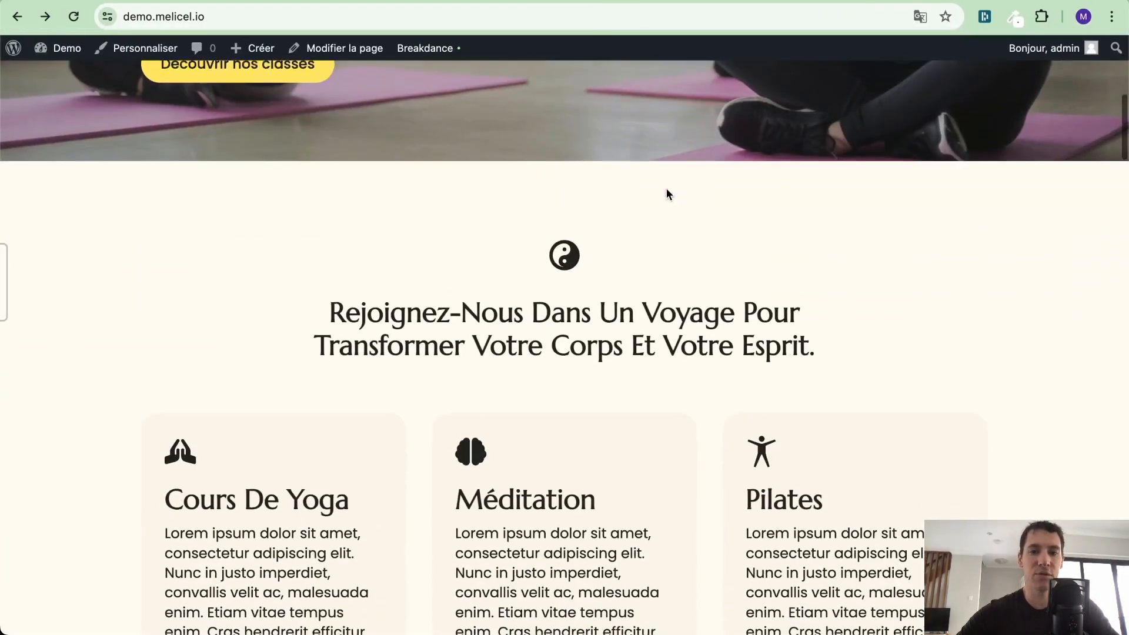
scroll(666, 188, "down", 2)
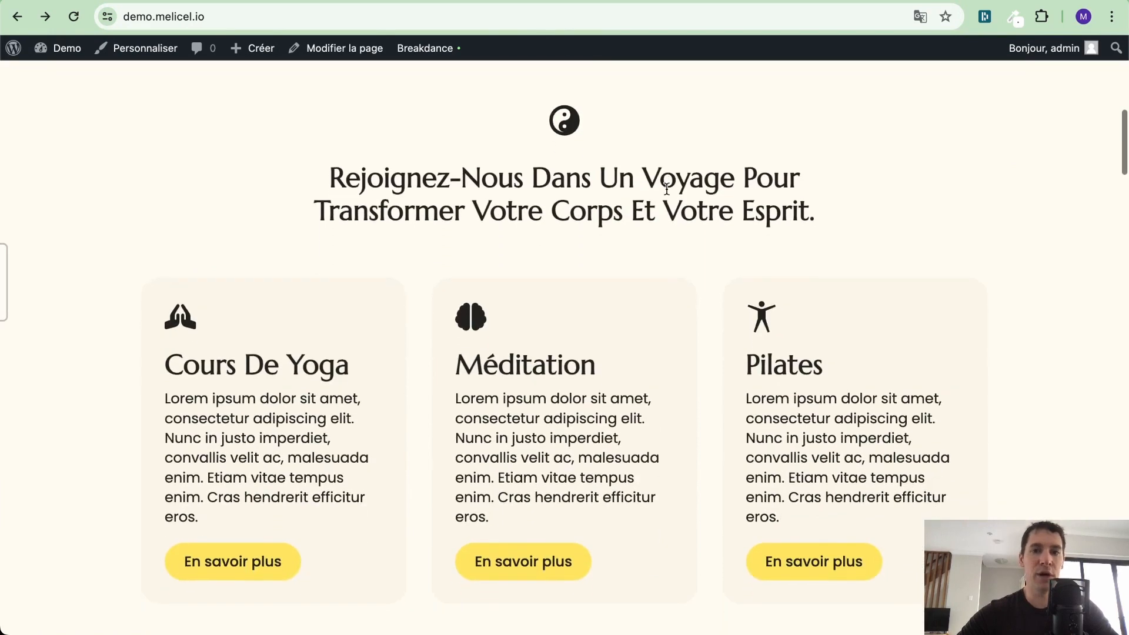
scroll(666, 191, "up", 2)
scroll(667, 188, "up", 1)
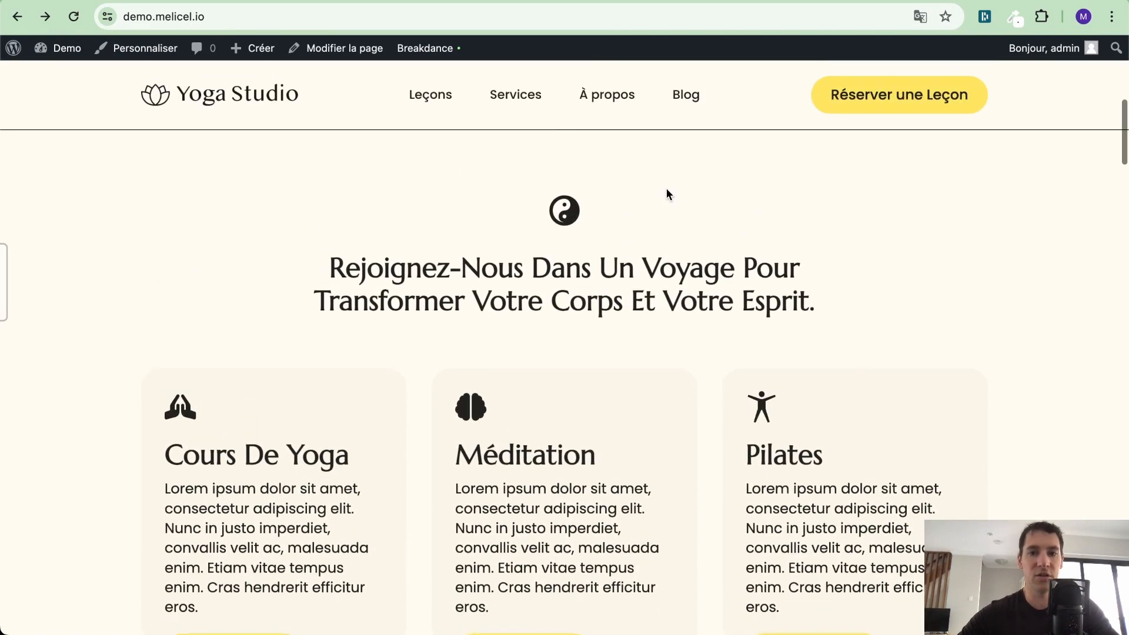
scroll(667, 189, "up", 2)
scroll(666, 188, "down", 1)
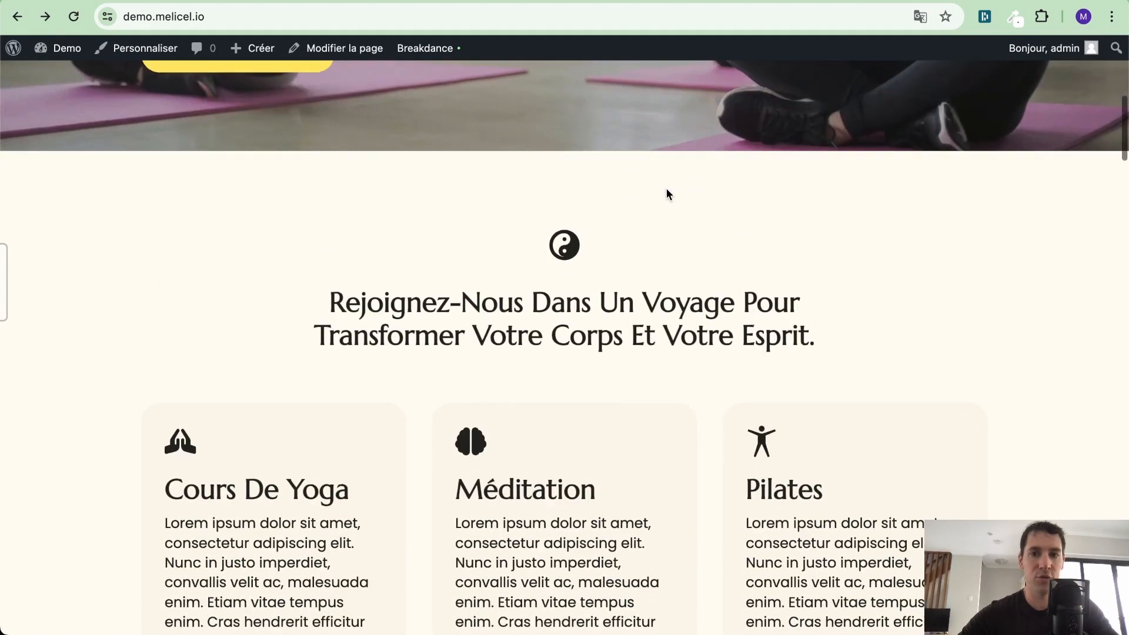
scroll(666, 188, "down", 2)
scroll(666, 188, "down", 1)
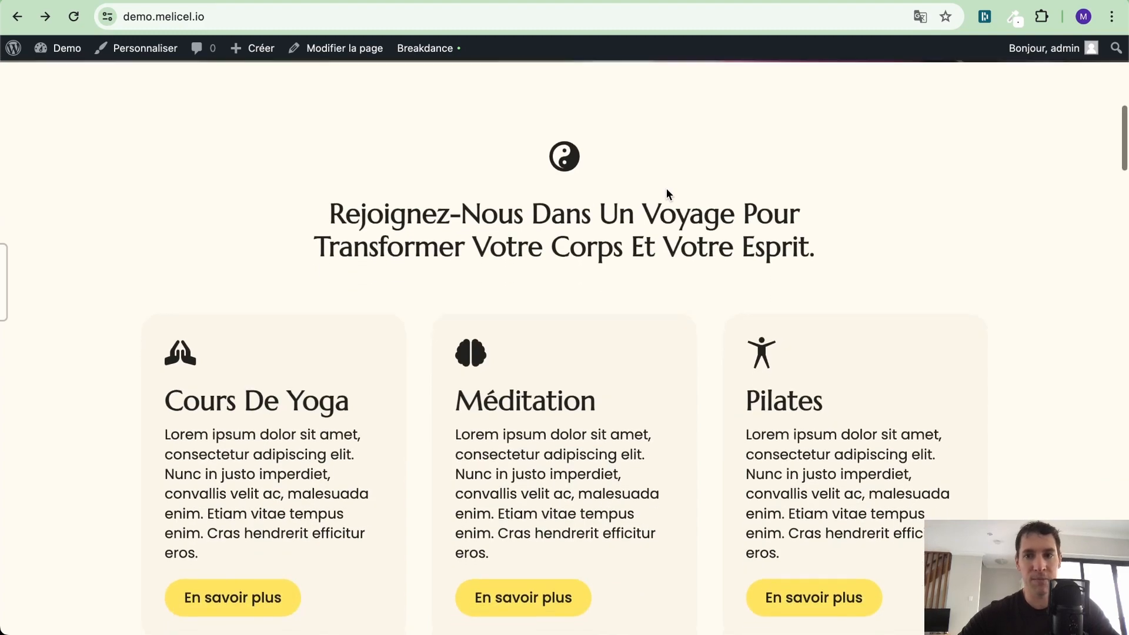
Return to the Accueil page in the builder and add an empty section below the hero.
key("ctrl+Right")
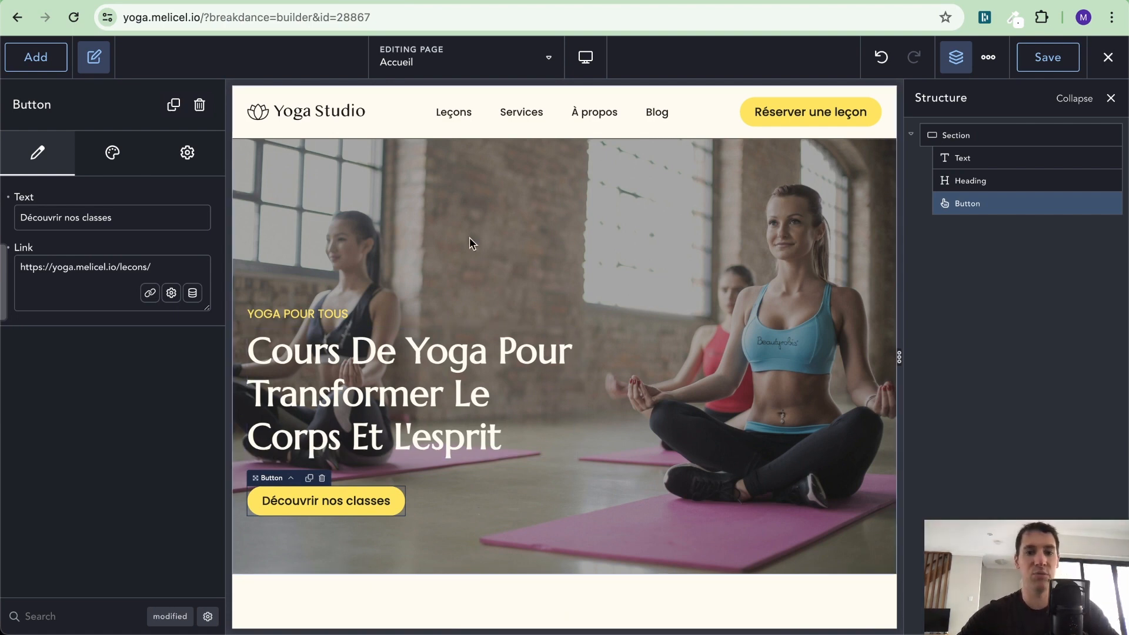
left_click(40, 58)
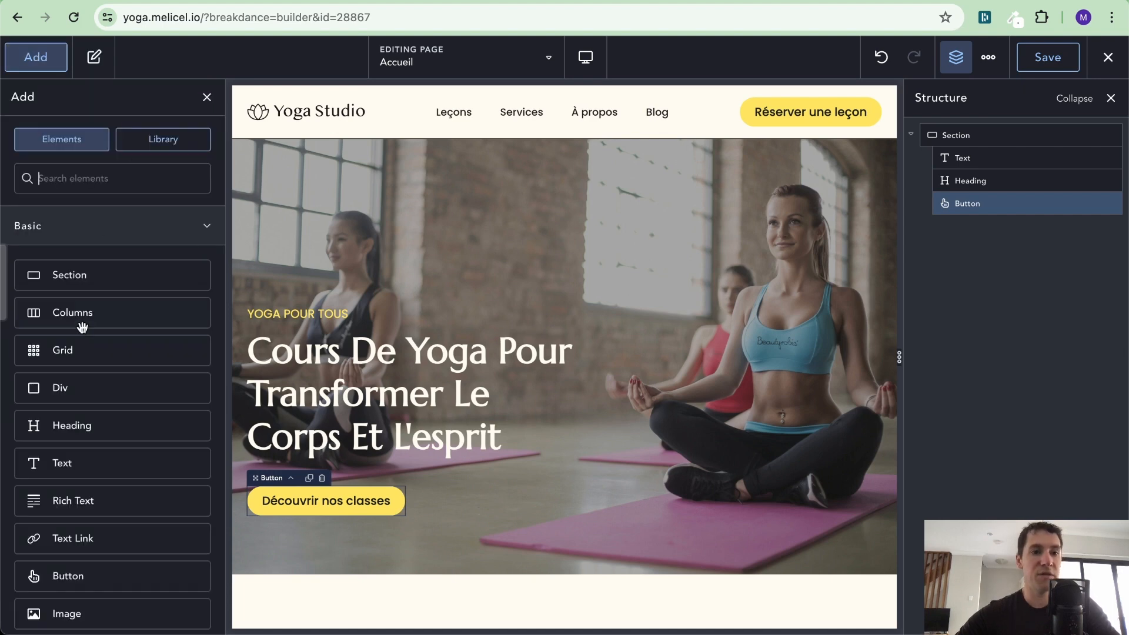
left_click(123, 277)
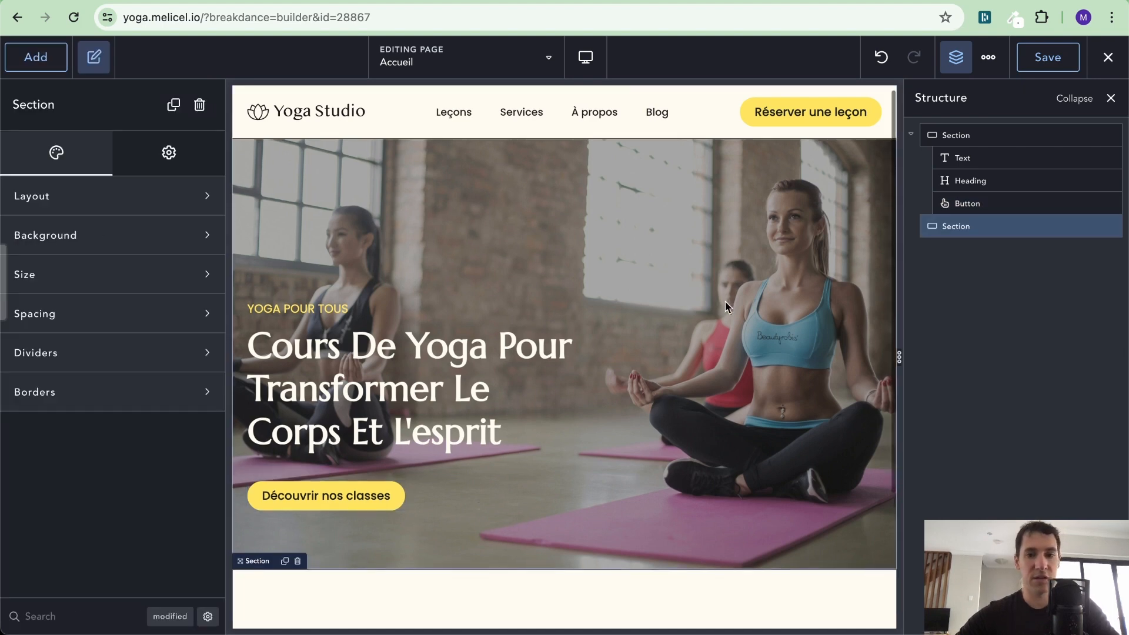
Check the demo site's section below the hero and add an Icon element to the empty section on the Accueil page.
scroll(725, 302, "down", 3)
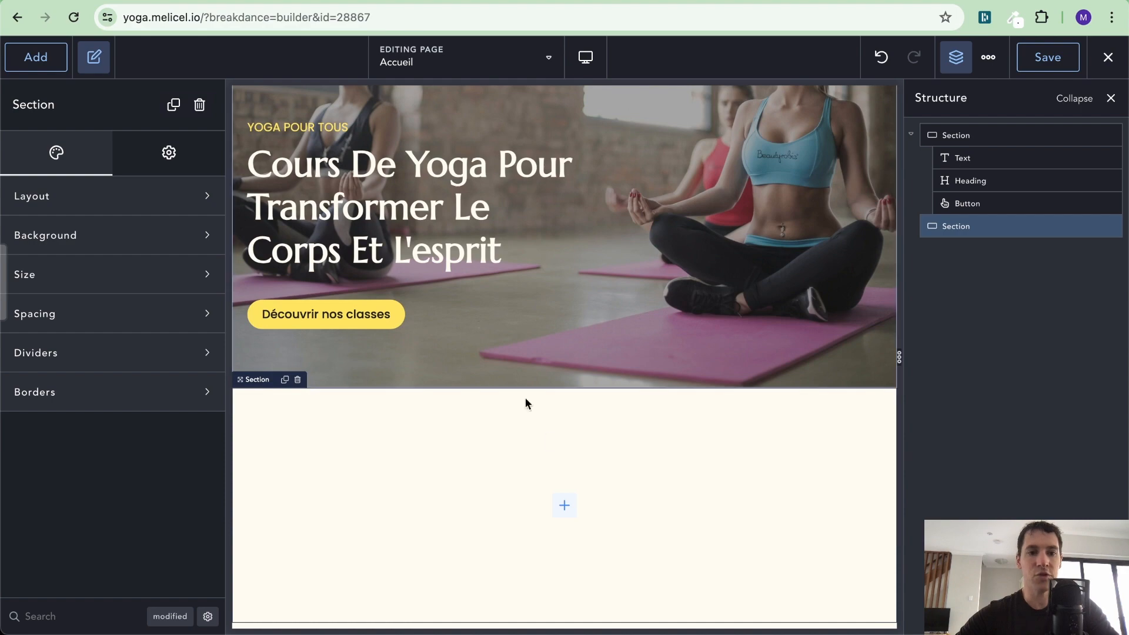
key("ctrl+Left")
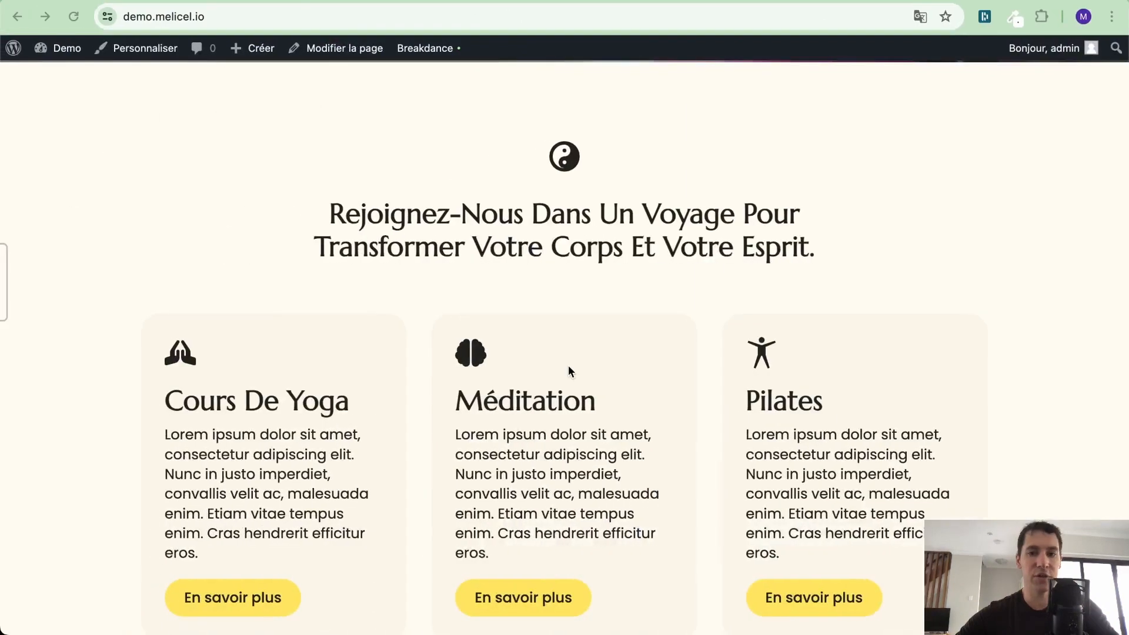
key("ctrl+Right")
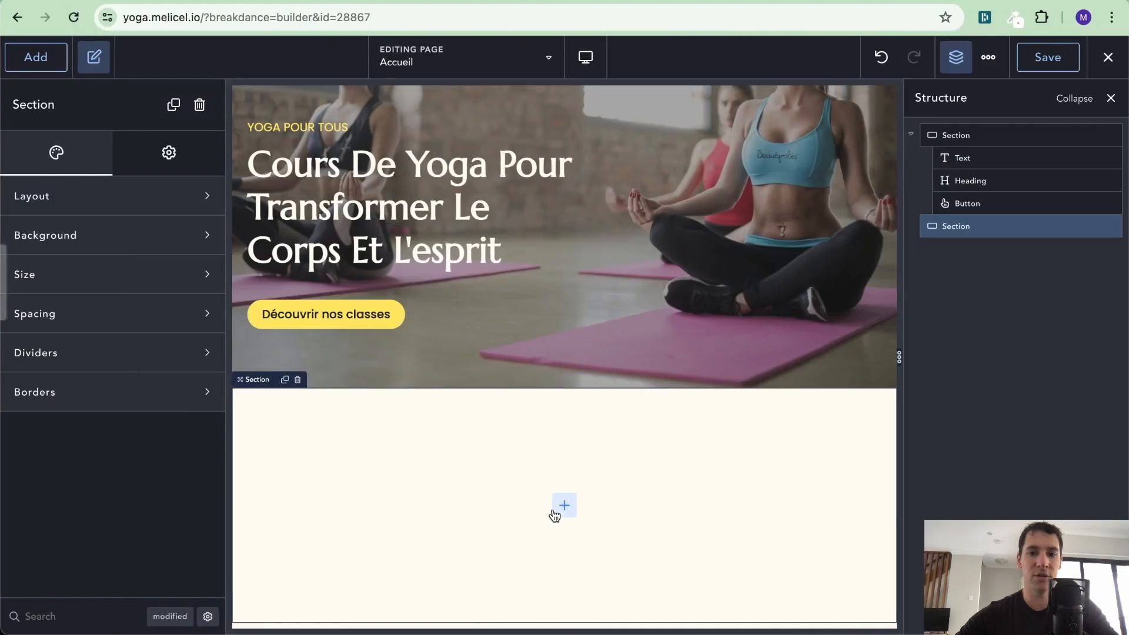
left_click(555, 507)
type("ico")
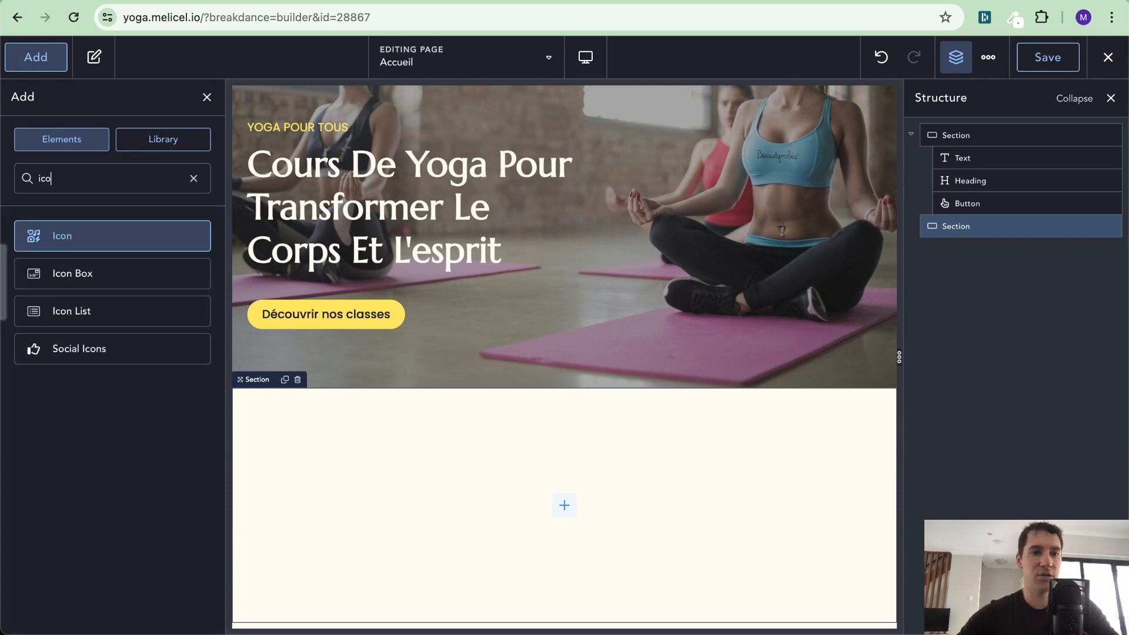
left_click(119, 246)
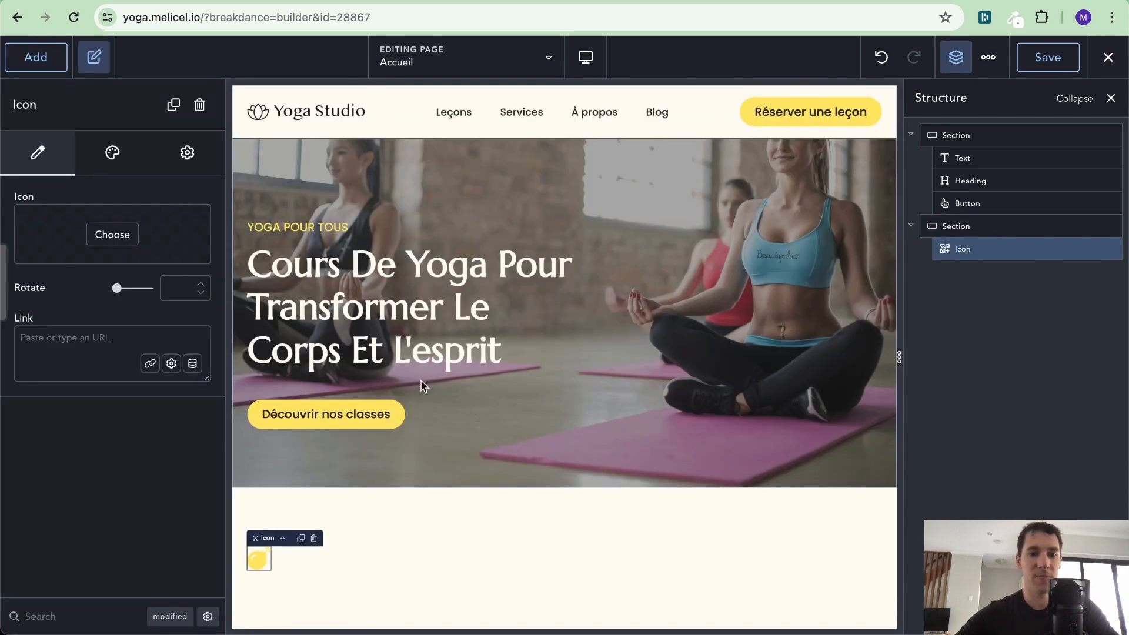
Open the icon library, search it for "bal", compare with the demo site's icon and browse the icon sets.
left_click(126, 234)
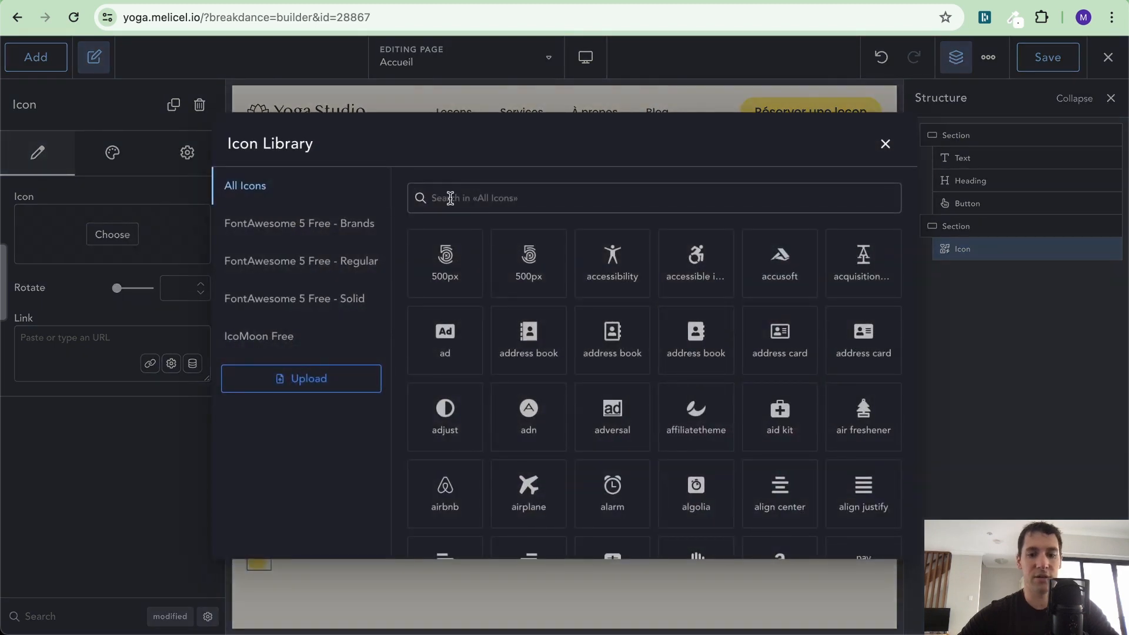
type("bal")
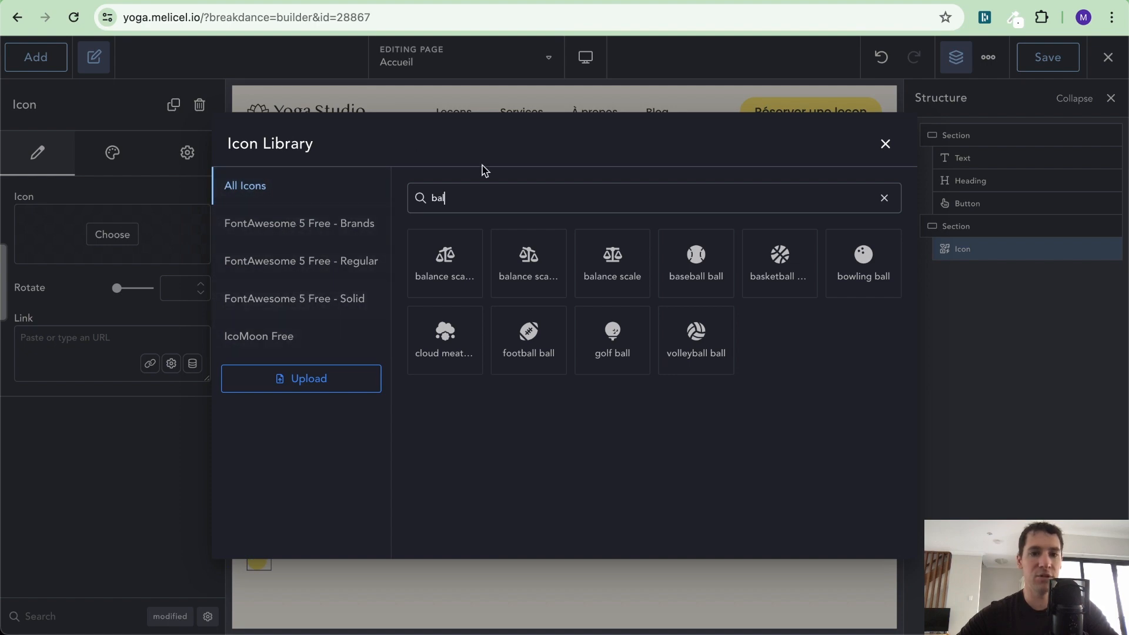
key("ctrl+Left")
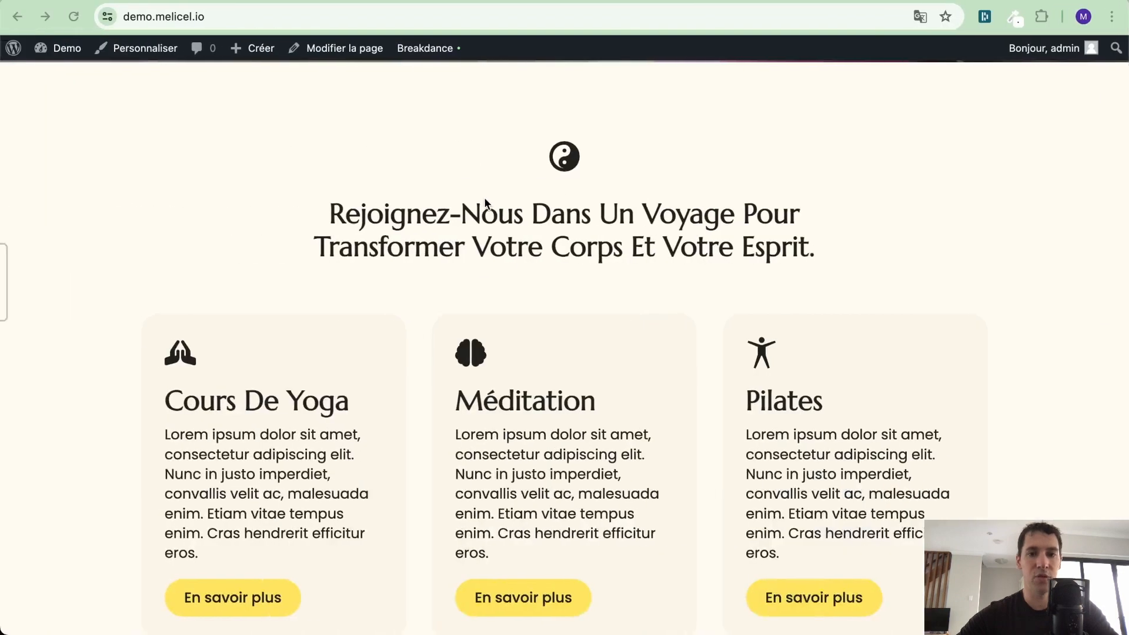
key("ctrl+Right")
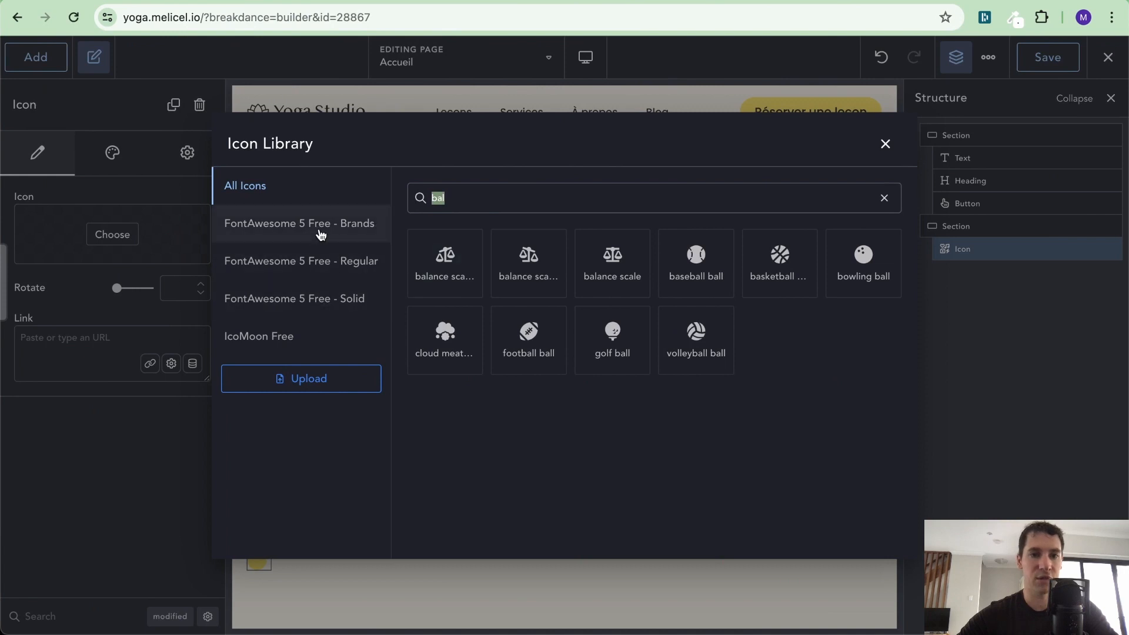
left_click(320, 235)
left_click(309, 272)
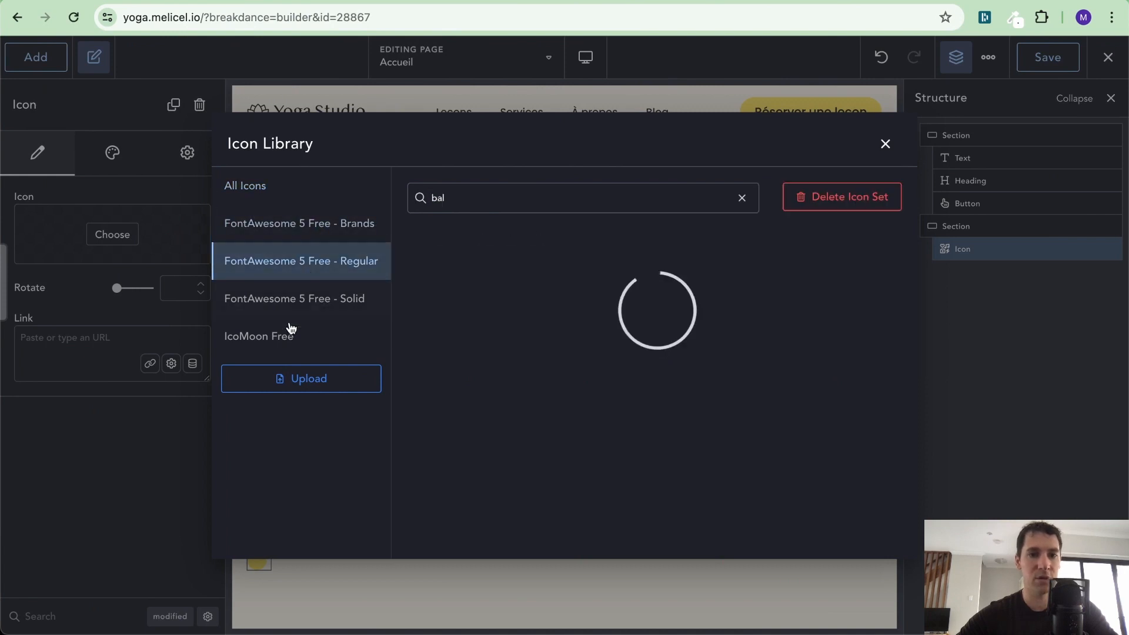
left_click(294, 334)
left_click(281, 194)
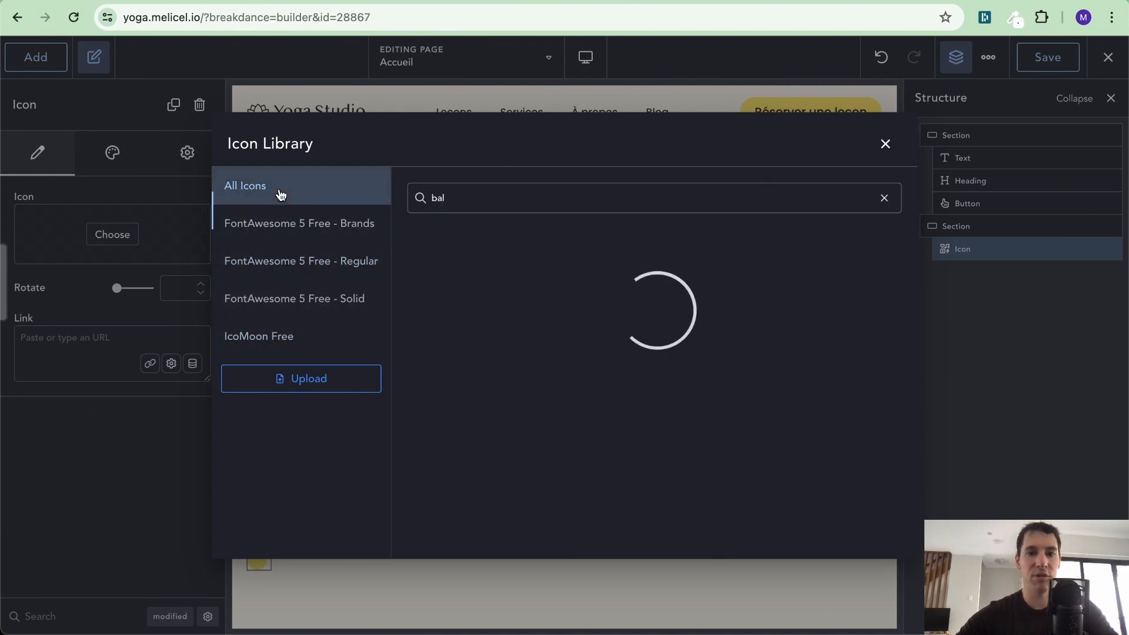
Check the demo icon again, search all icons for "yin" and choose the yin yang icon.
triple_click(521, 190)
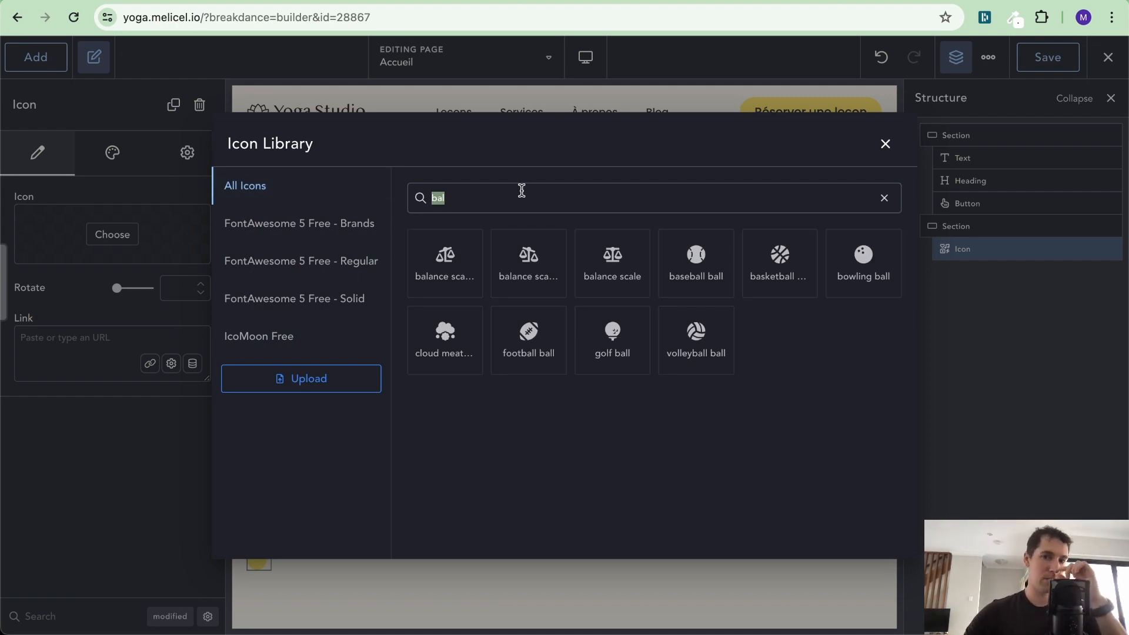
key("ctrl+Left")
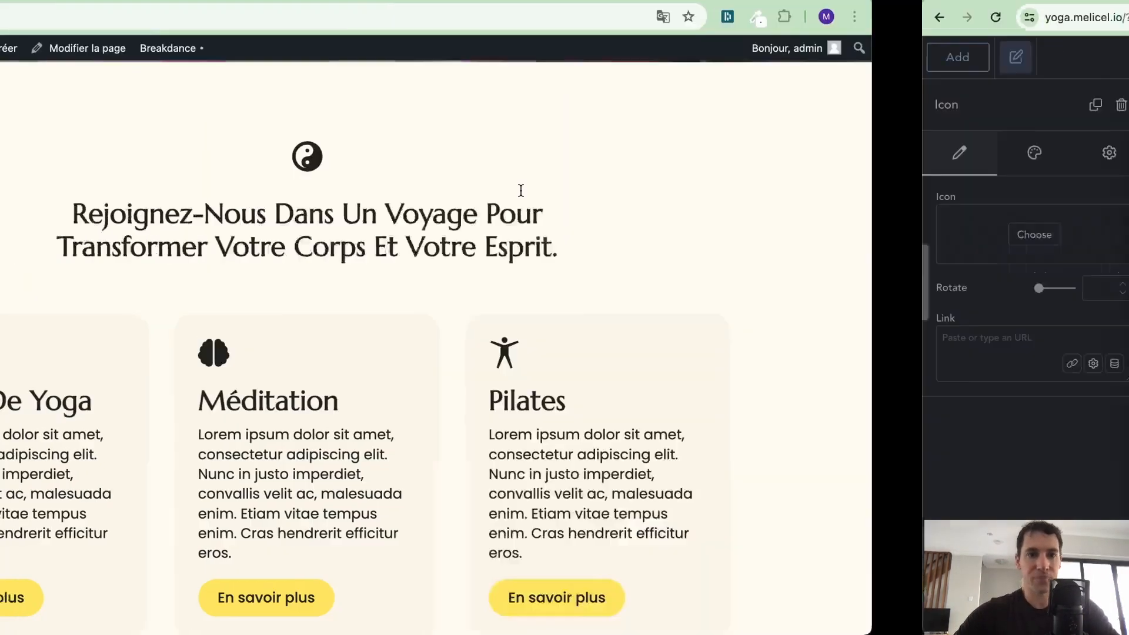
key("ctrl+Right")
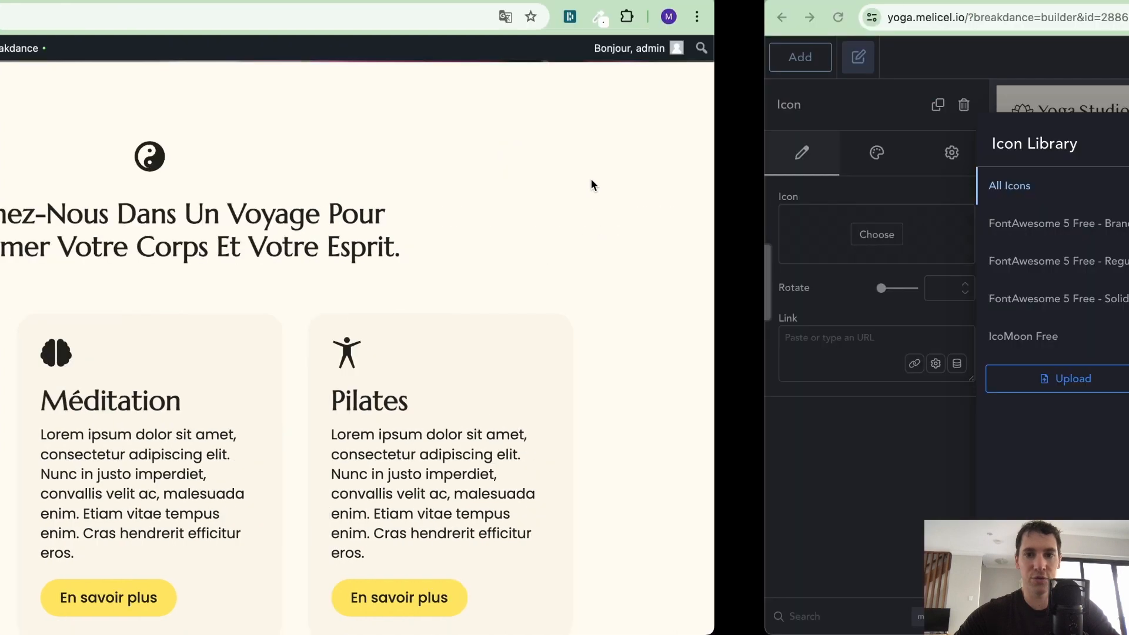
type("yin")
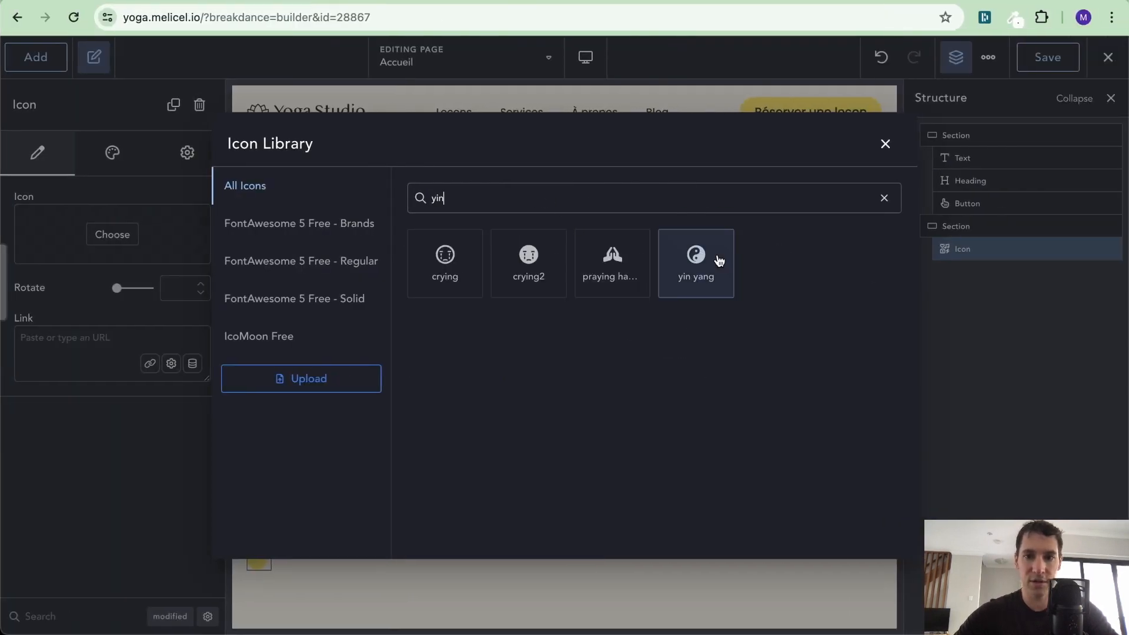
left_click(694, 262)
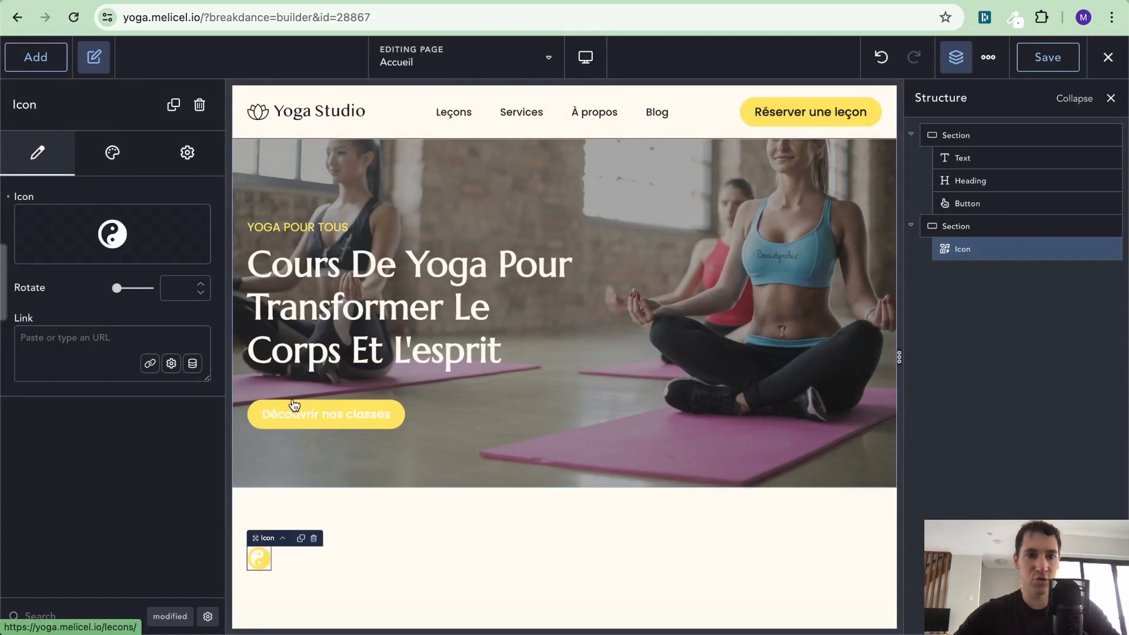
Set the yin yang icon's color to the global Text color, #22221F.
left_click(445, 541)
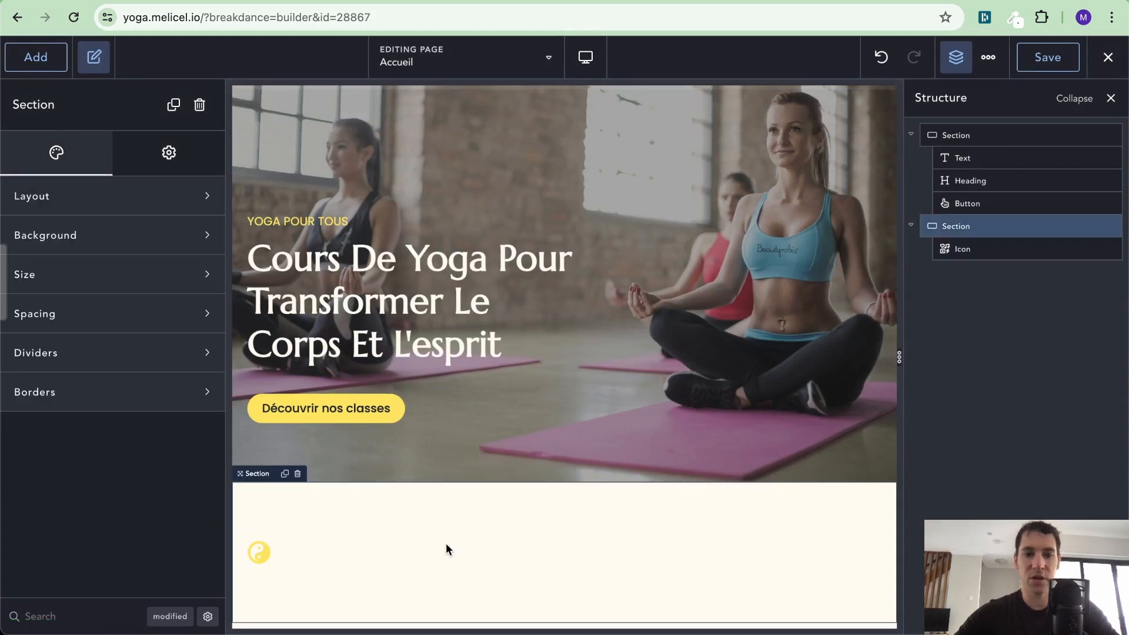
left_click(266, 552)
left_click(115, 161)
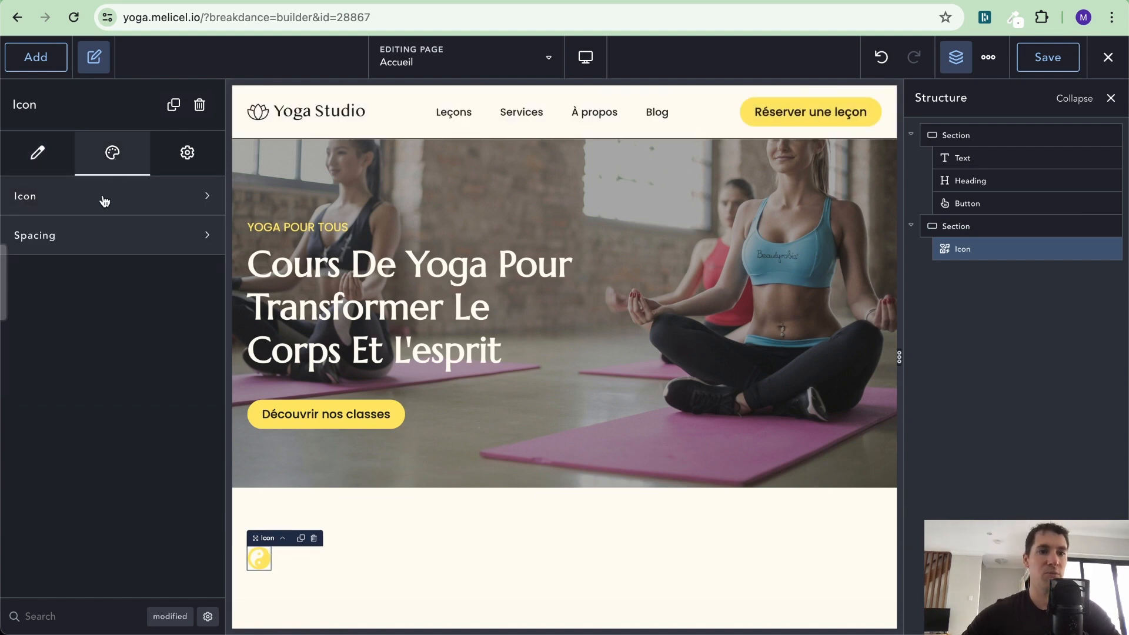
left_click(101, 200)
left_click(199, 243)
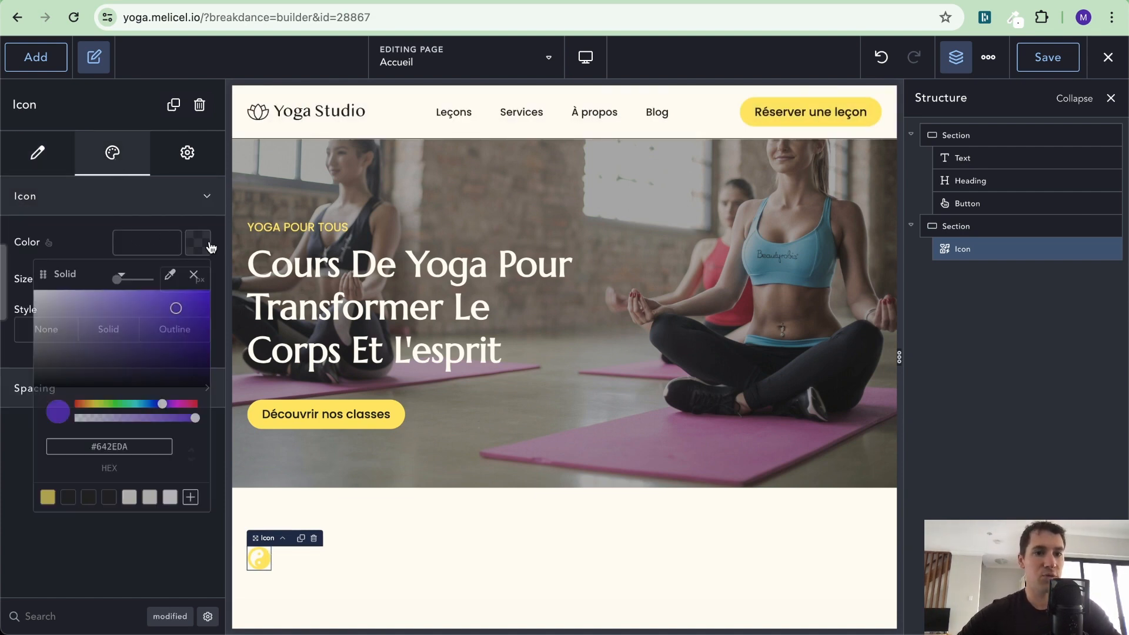
left_click(66, 500)
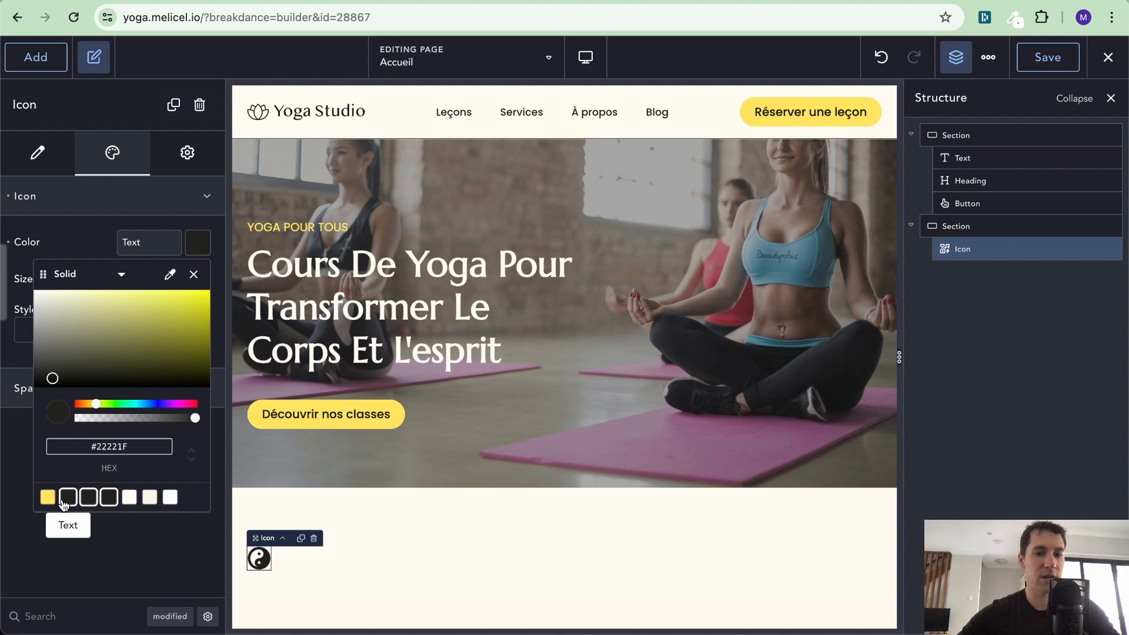
left_click(411, 528)
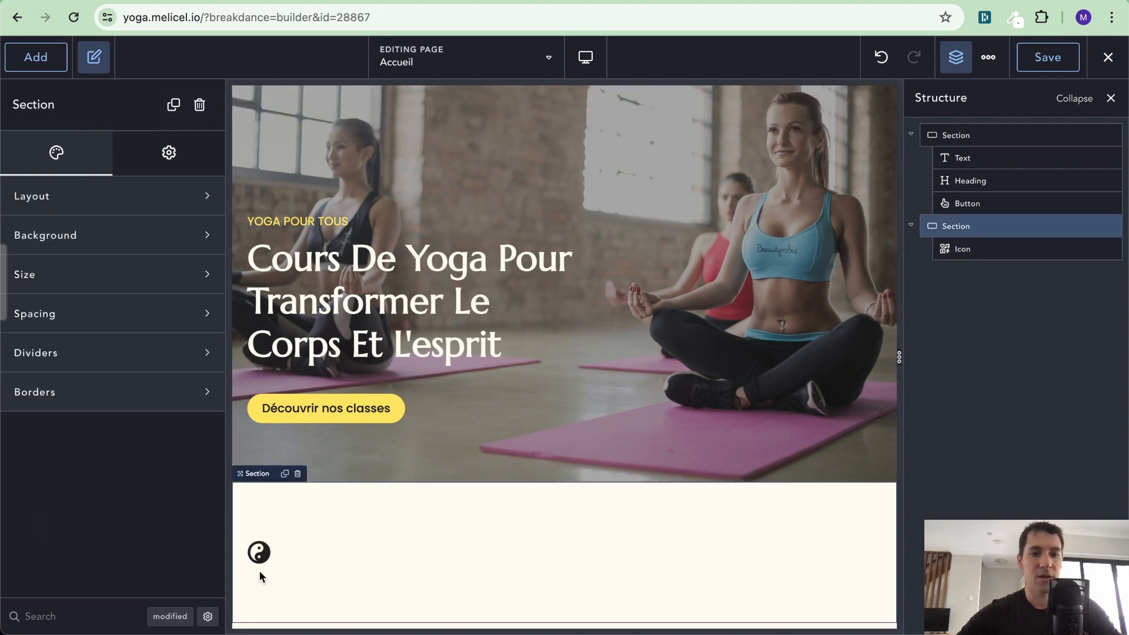
Add a Heading element directly after the yin yang icon in the second section.
left_click(961, 243)
left_click(32, 57)
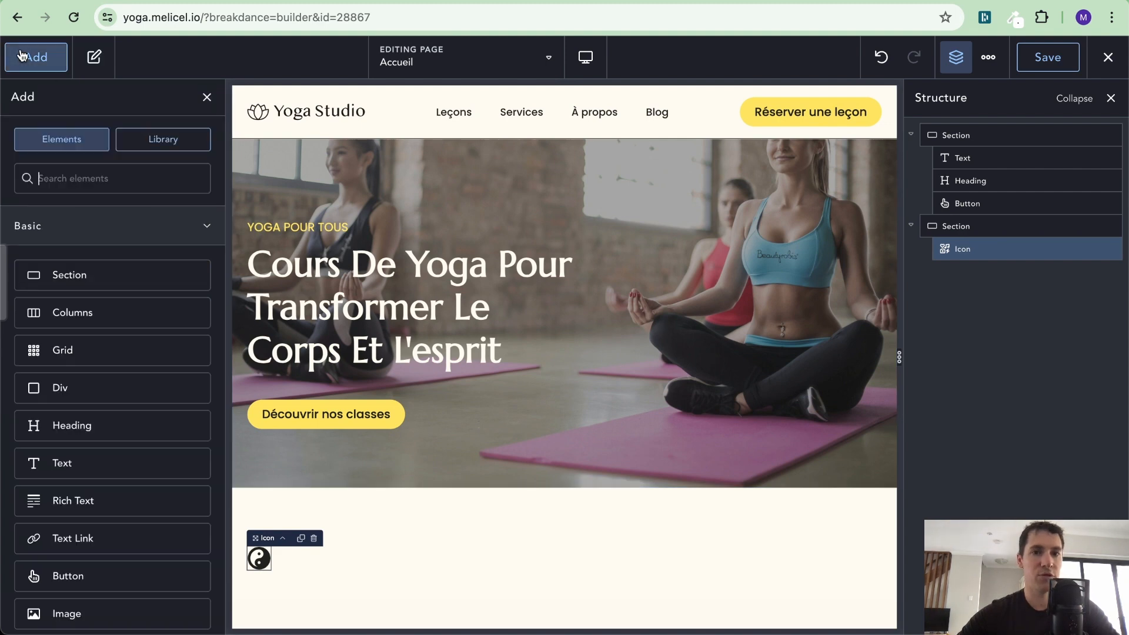
left_click(88, 178)
type("hea")
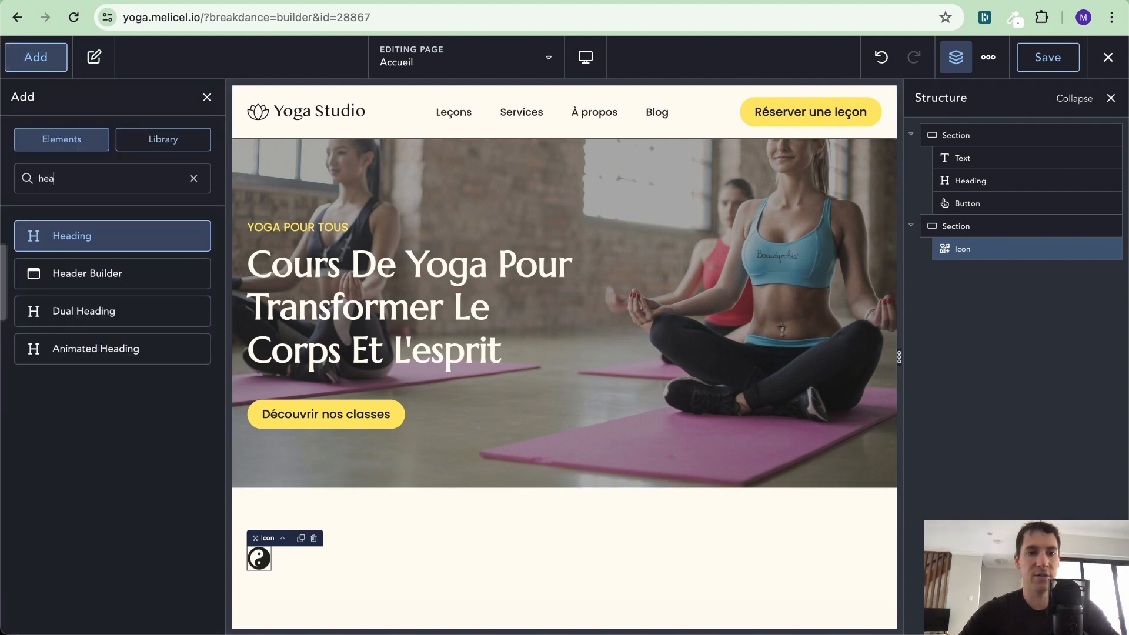
key("Return")
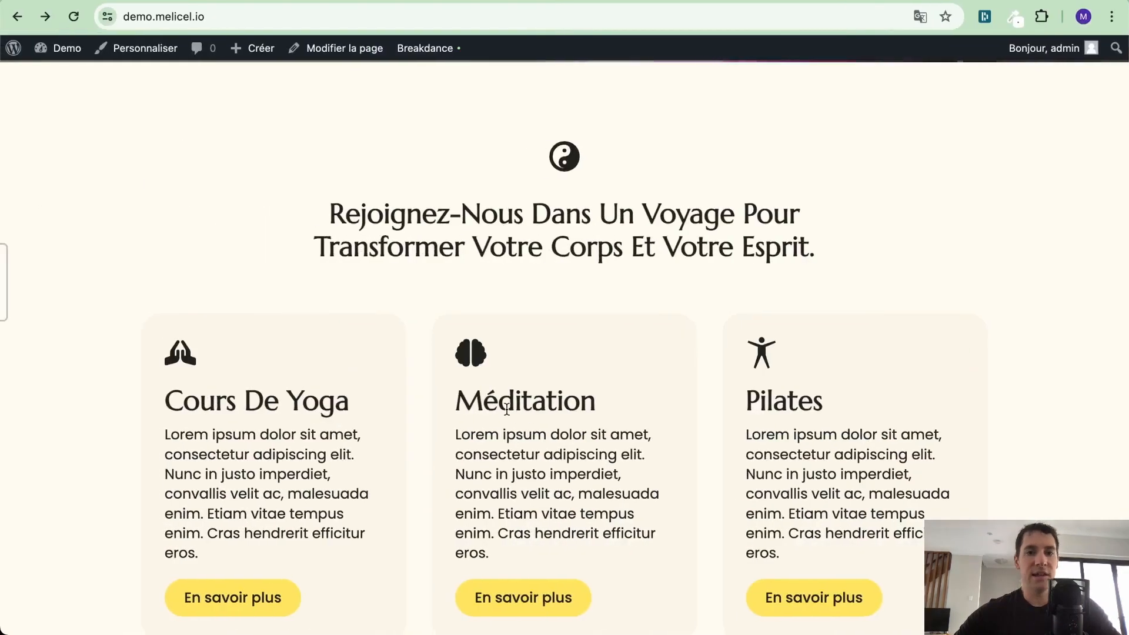
Replace the new heading's text with the demo site's "Rejoignez-Nous Dans Un Voyage Pour Transformer Votre Corps Et Votre Esprit.".
triple_click(551, 221)
key("ctrl+c")
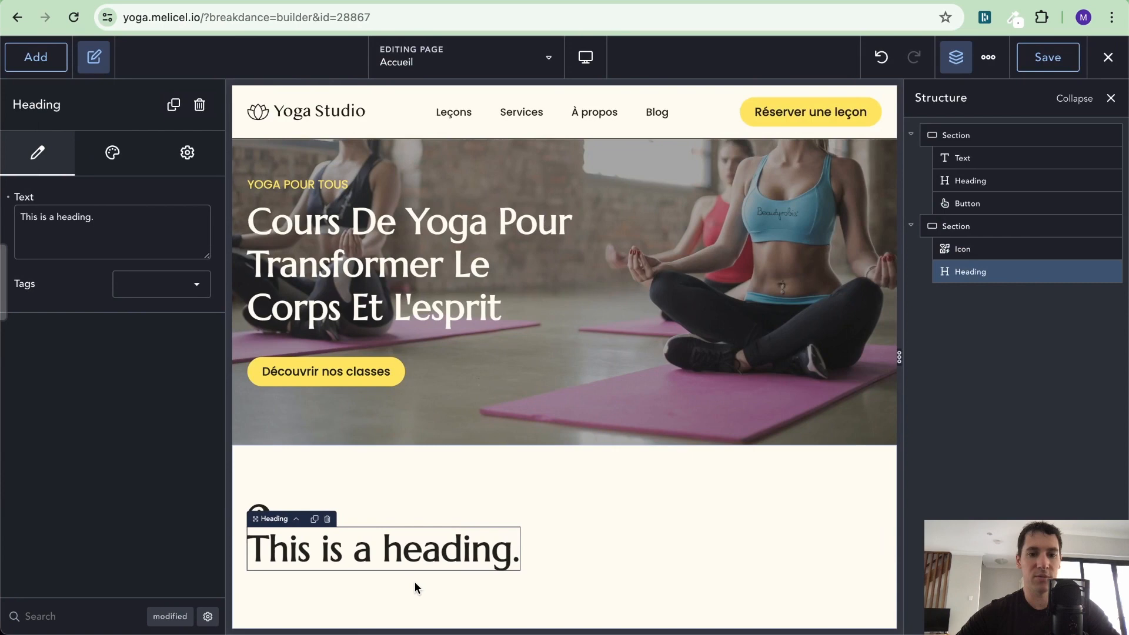
triple_click(450, 551)
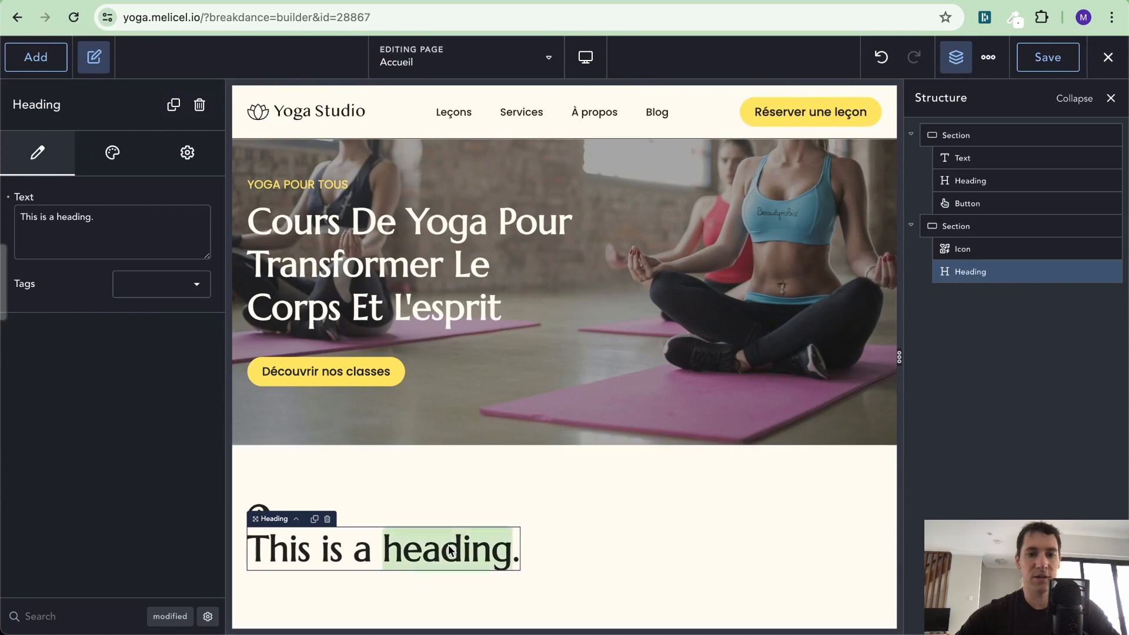
key("ctrl+v")
scroll(556, 463, "down", 2)
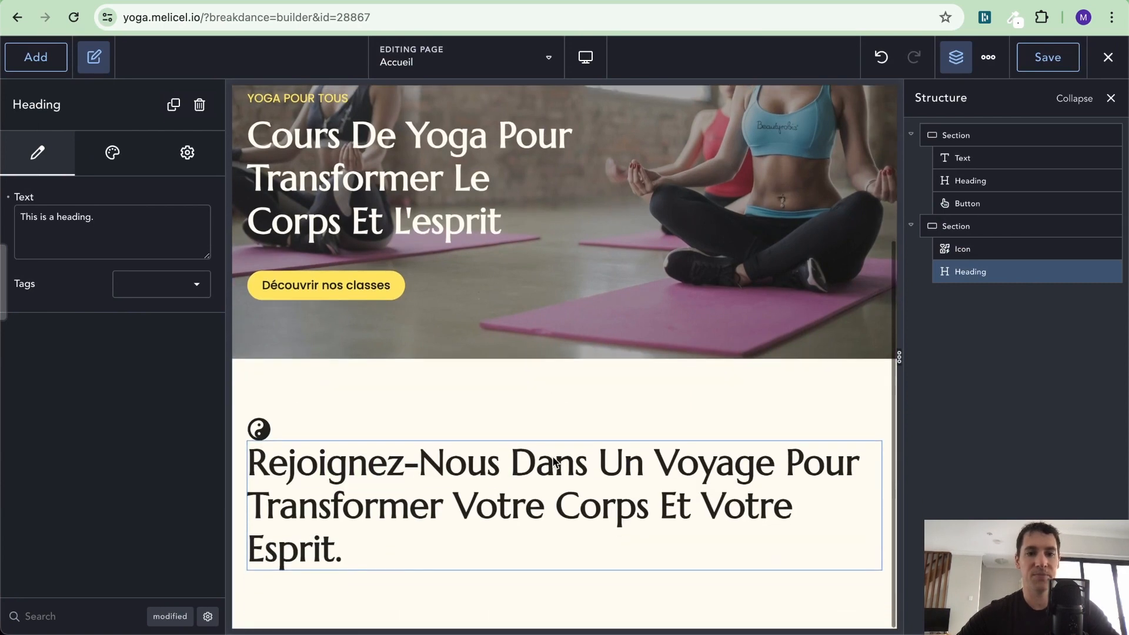
Set the HTML tag of the "Rejoignez-Nous" heading to h2.
left_click(177, 286)
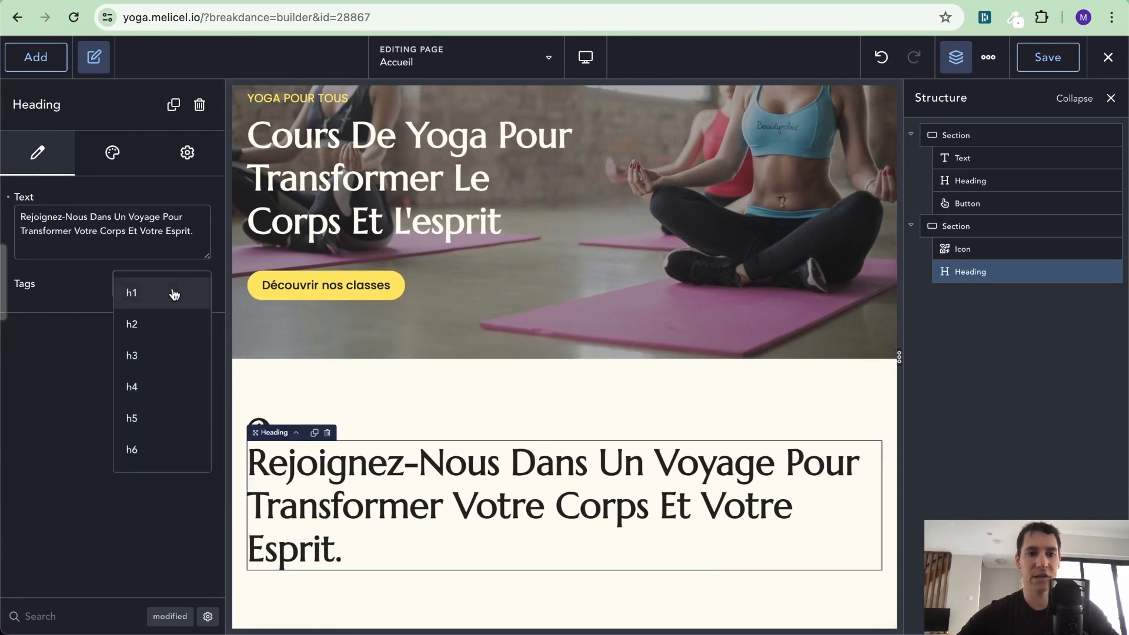
left_click(143, 329)
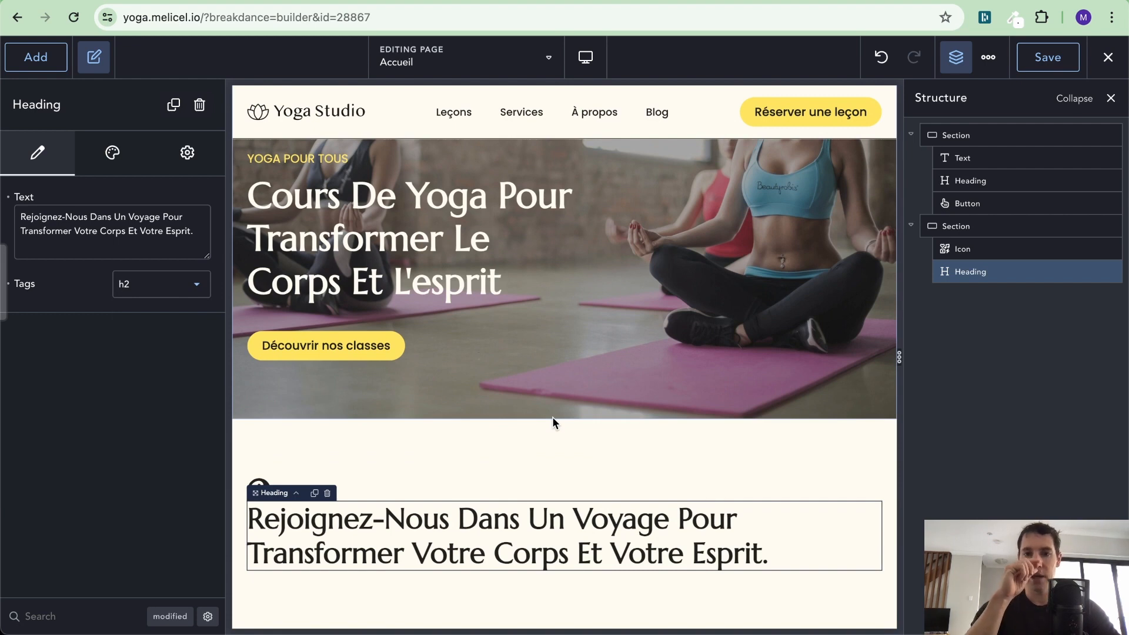
scroll(553, 422, "up", 2)
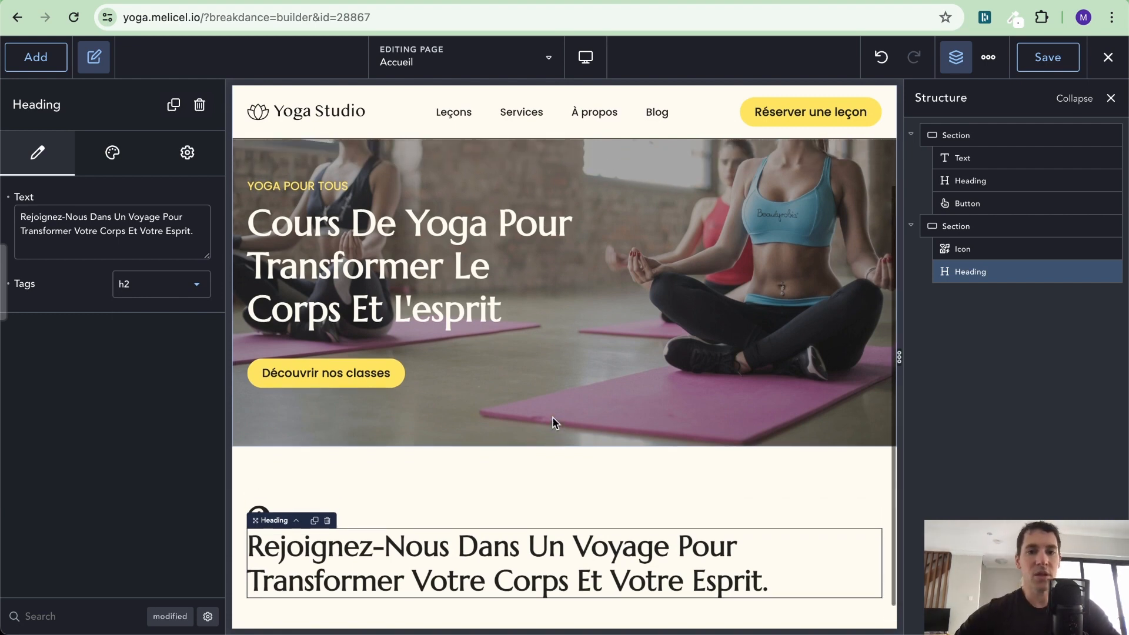
scroll(552, 416, "down", 2)
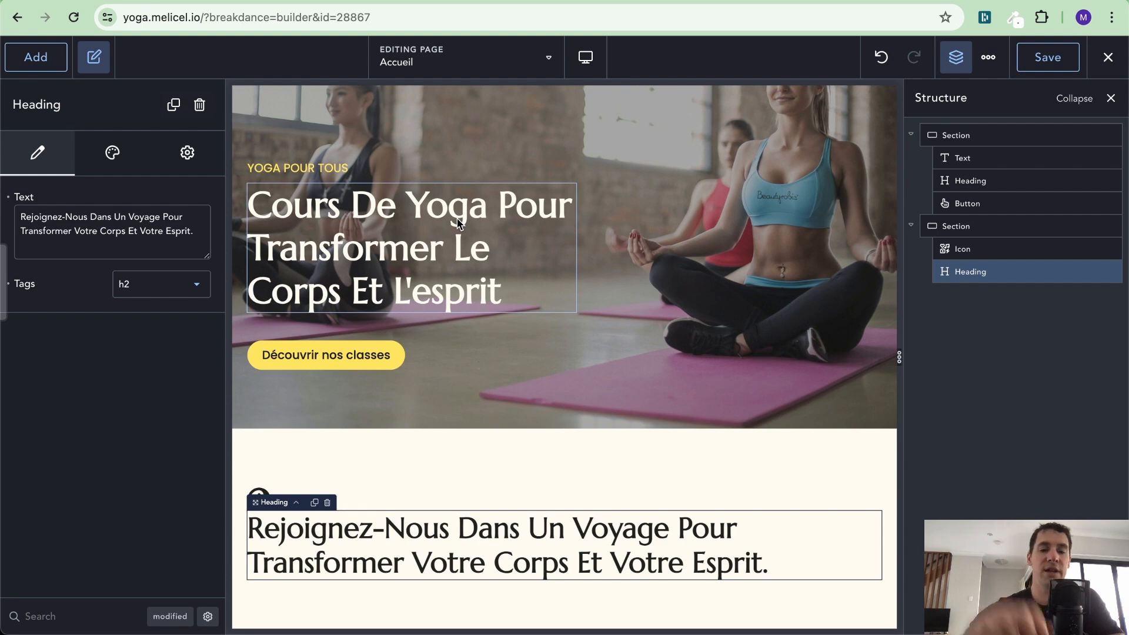
Check the hero heading's tag, return to the heading below it and compare the section with the demo site.
scroll(458, 223, "up", 2)
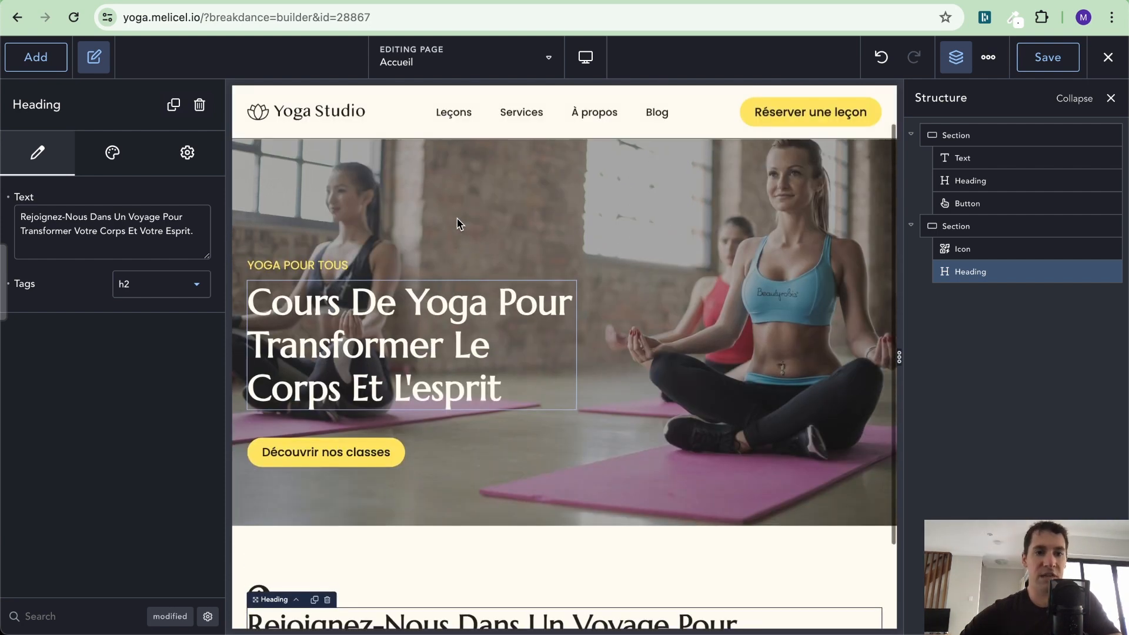
left_click(442, 305)
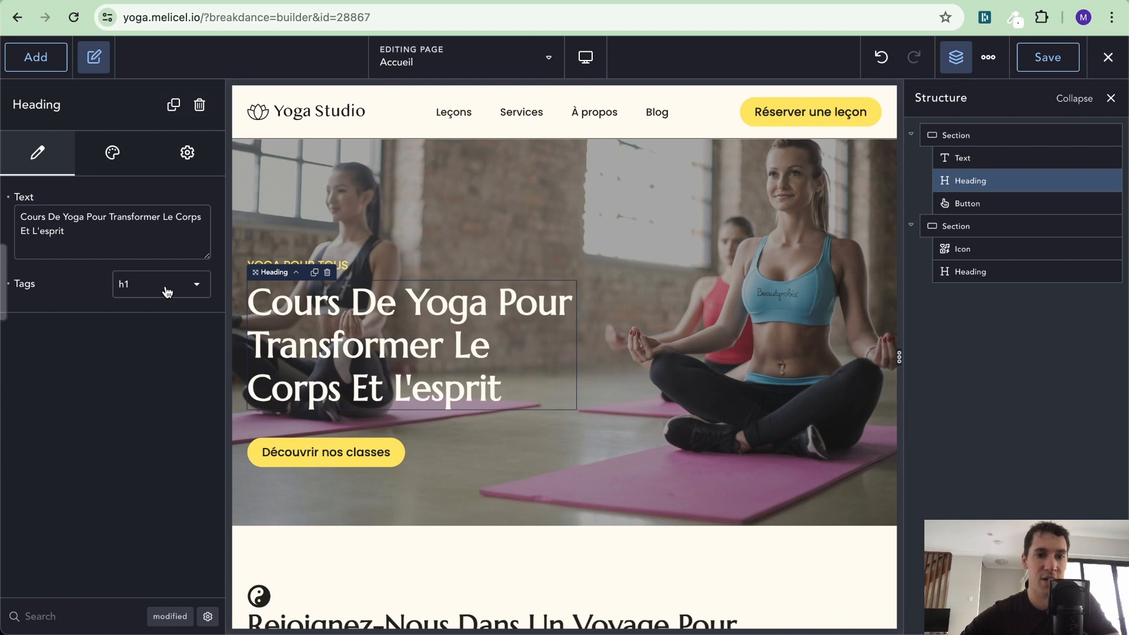
scroll(481, 334, "down", 2)
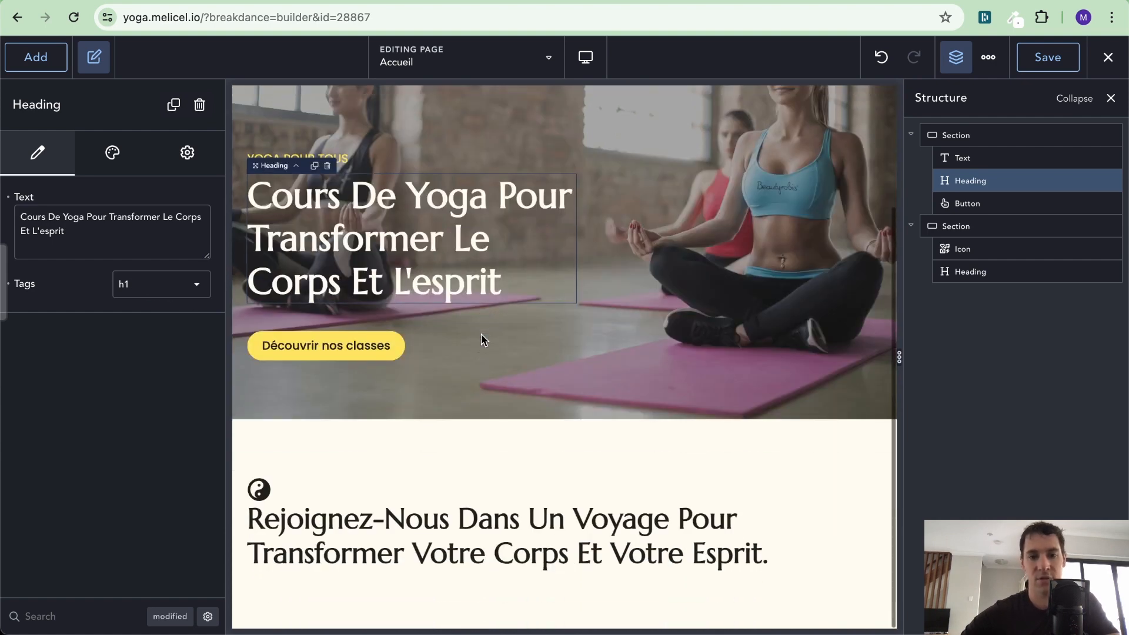
left_click(503, 537)
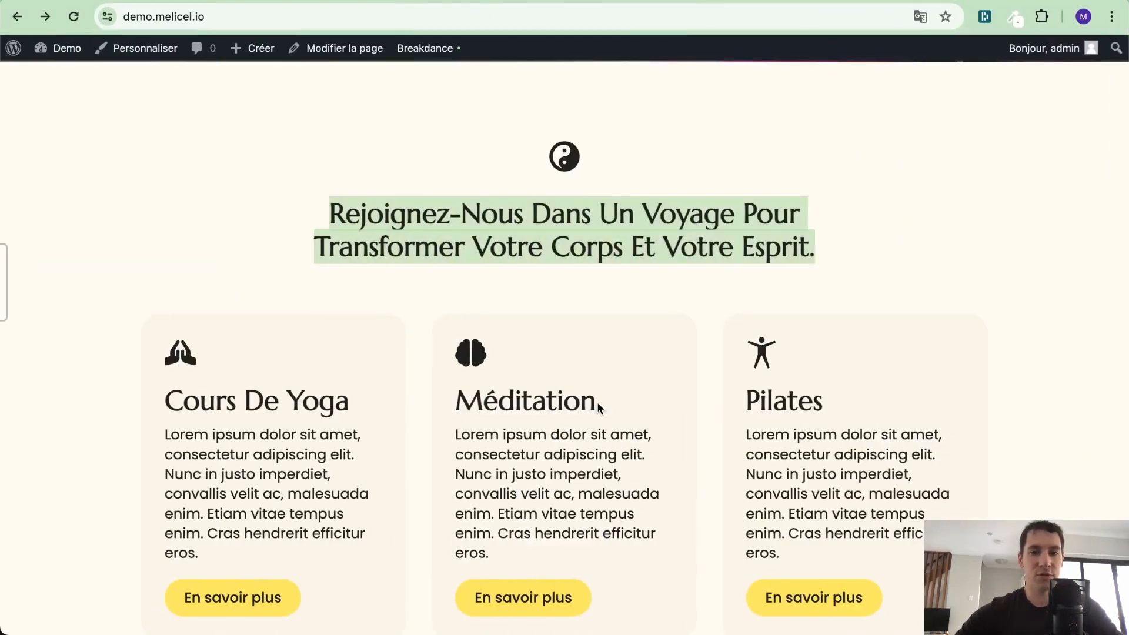
Review the demo site's three-card layout, return to the builder and centre the second section's content horizontally.
scroll(597, 401, "down", 1)
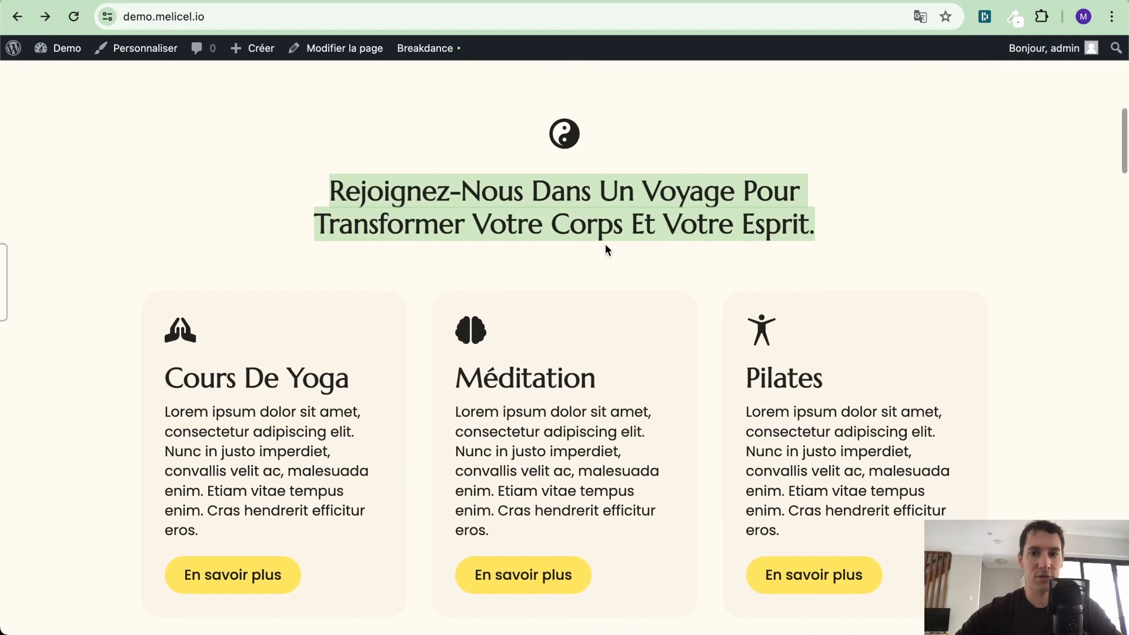
scroll(605, 243, "down", 2)
scroll(605, 245, "down", 2)
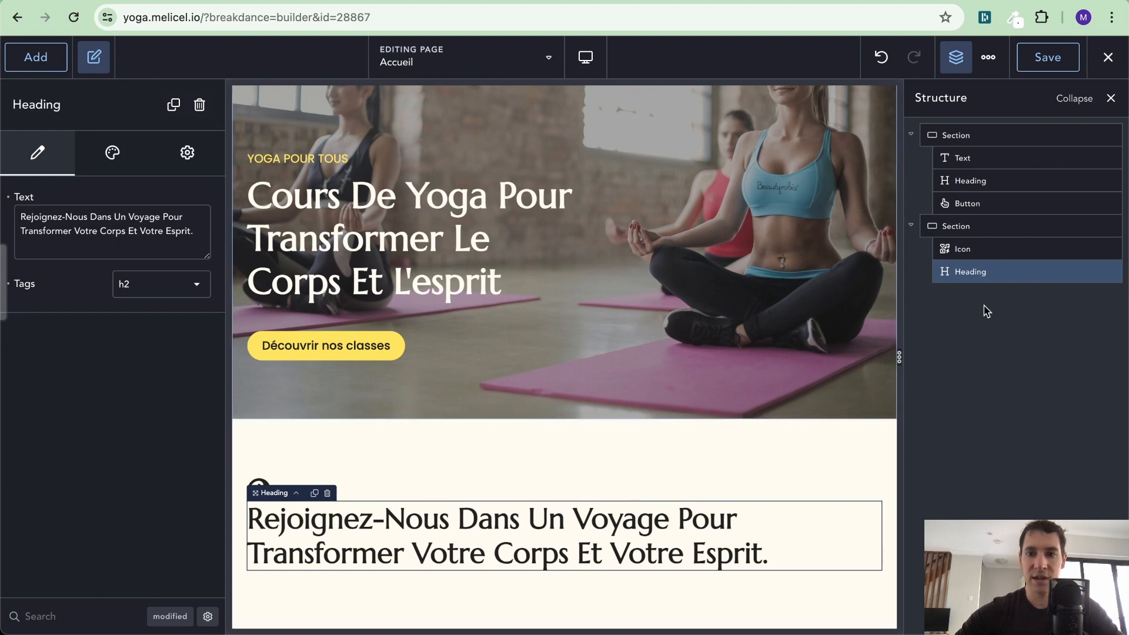
left_click(969, 229)
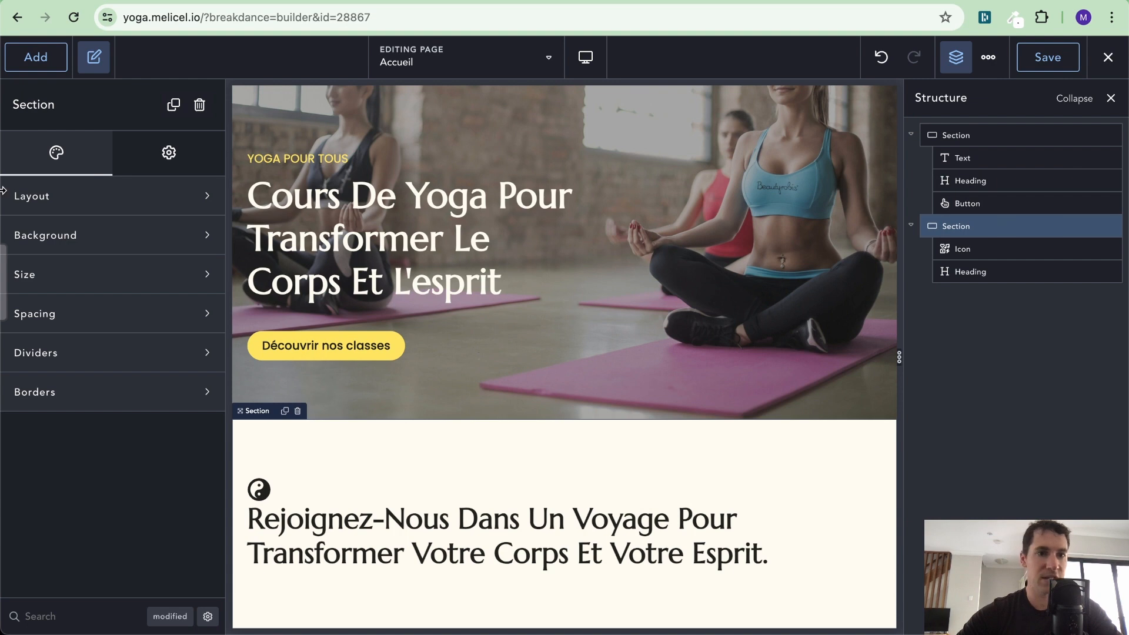
left_click(117, 200)
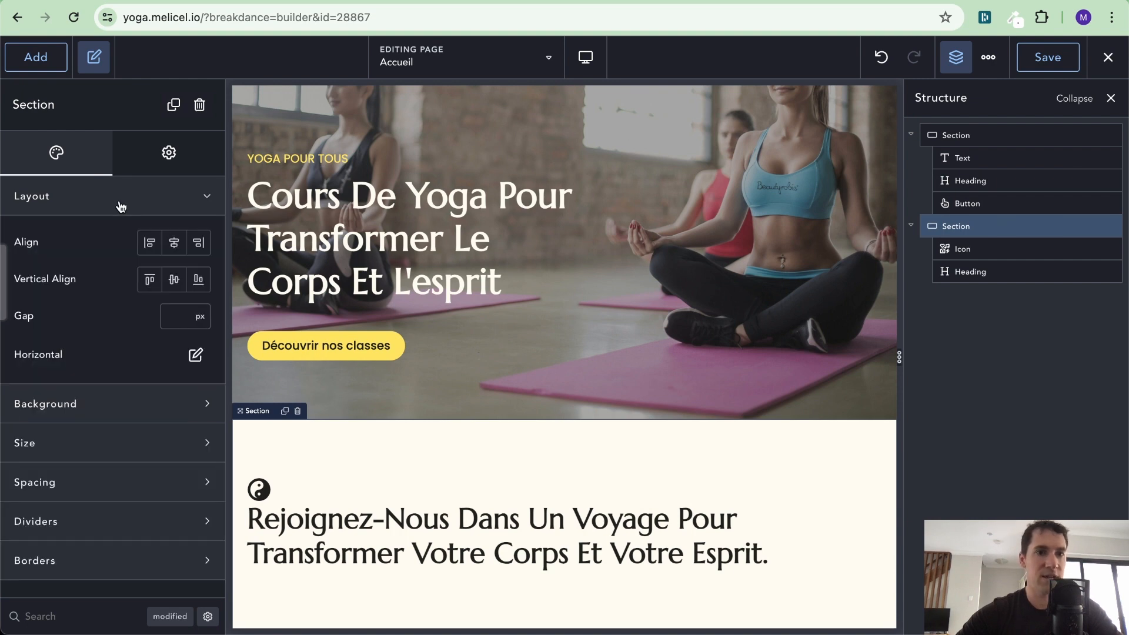
left_click(175, 245)
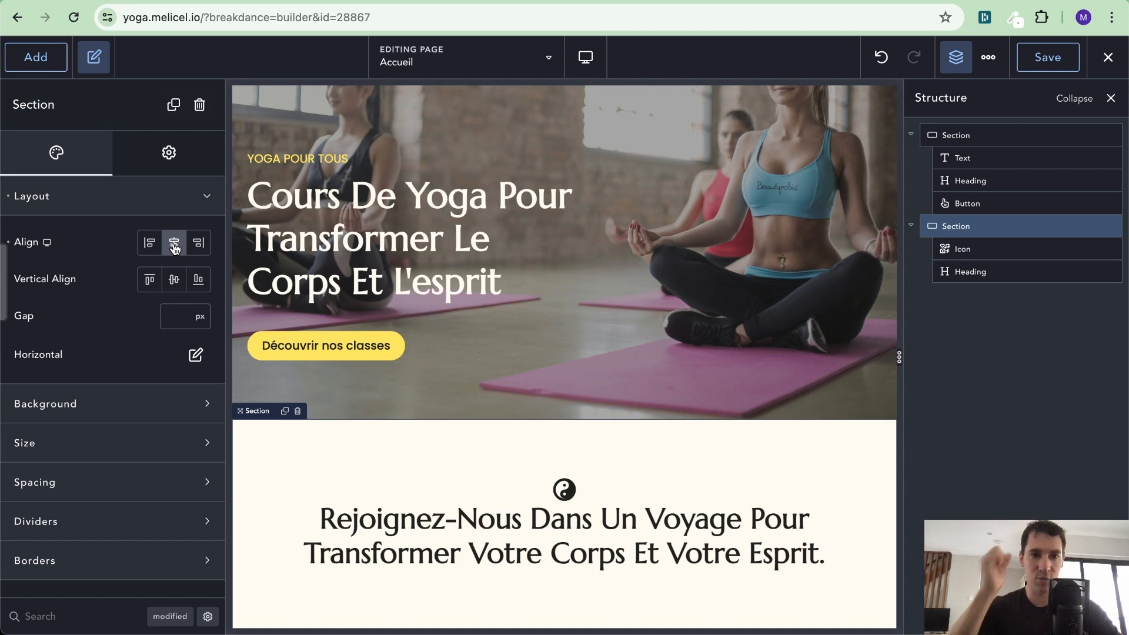
scroll(533, 231, "down", 1)
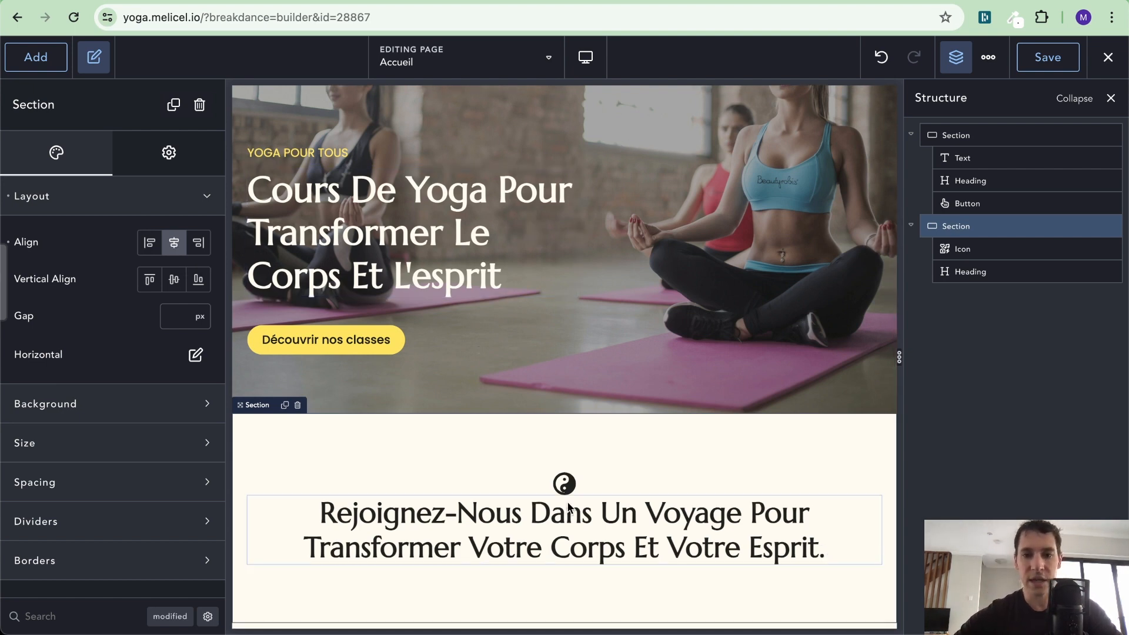
Set the yin yang icon's bottom margin to 32 px.
left_click(564, 485)
scroll(568, 491, "up", 1)
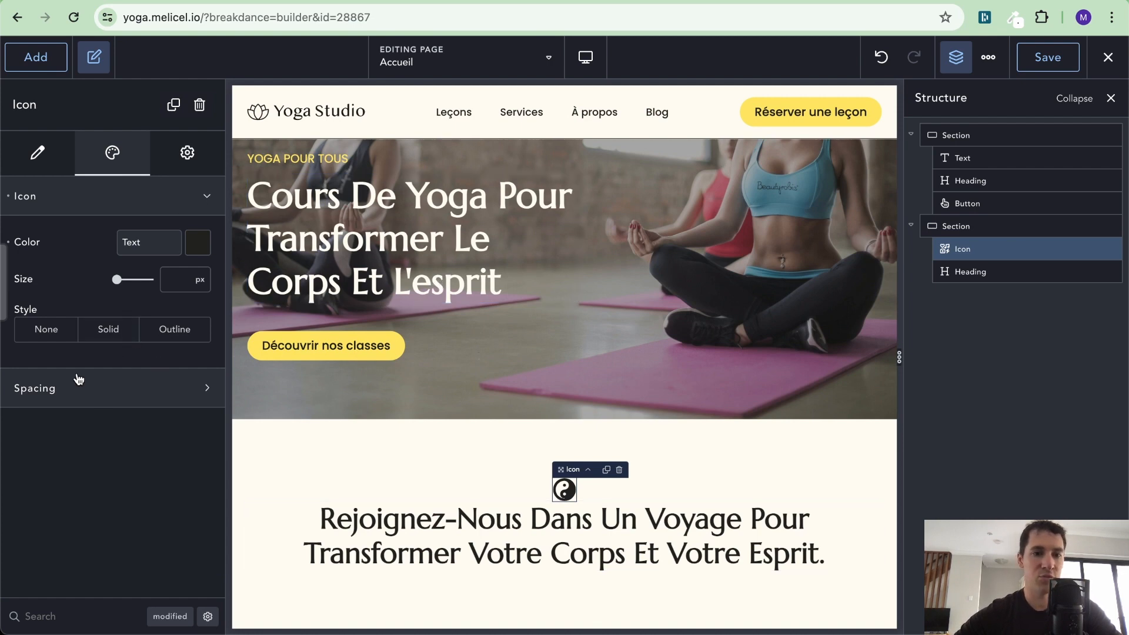
left_click(78, 392)
left_click(186, 474)
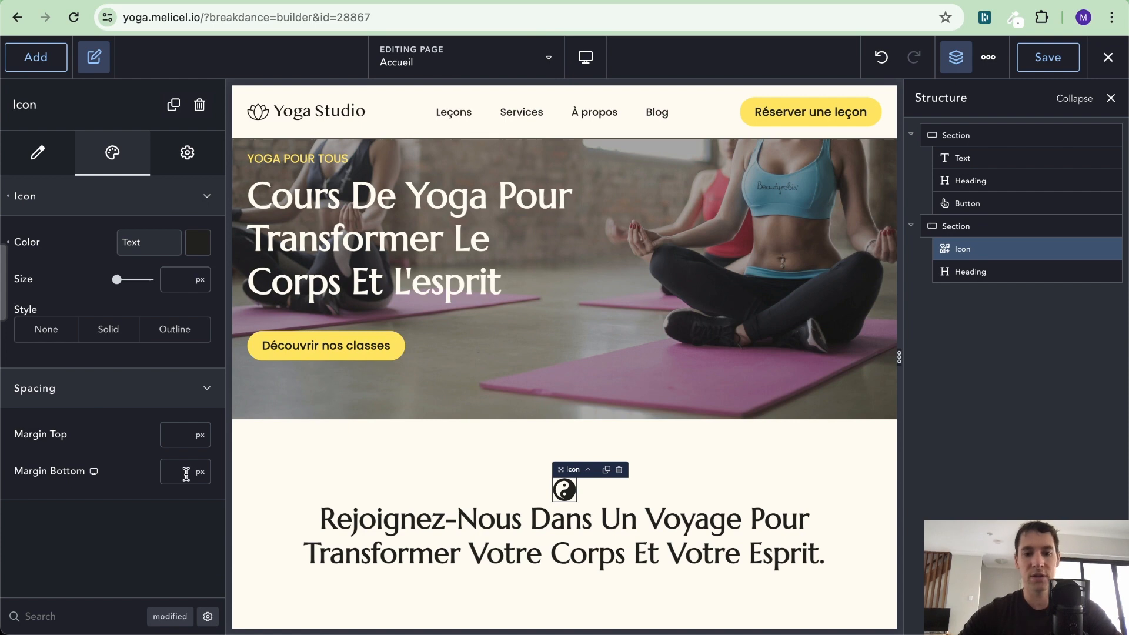
type("32")
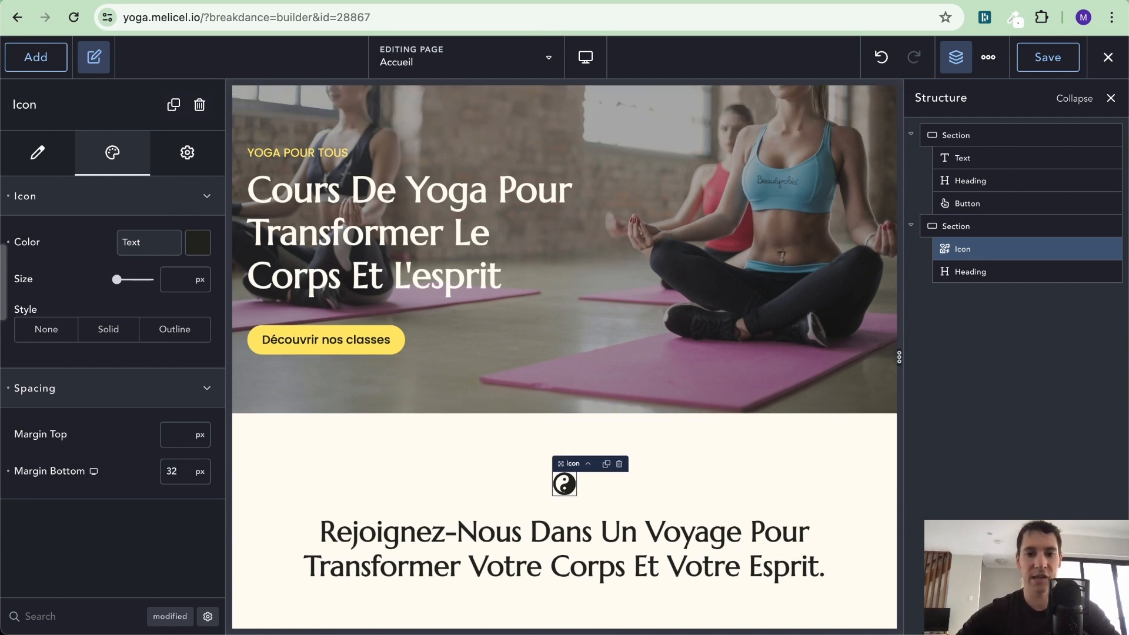
scroll(518, 565, "down", 1)
left_click(500, 460)
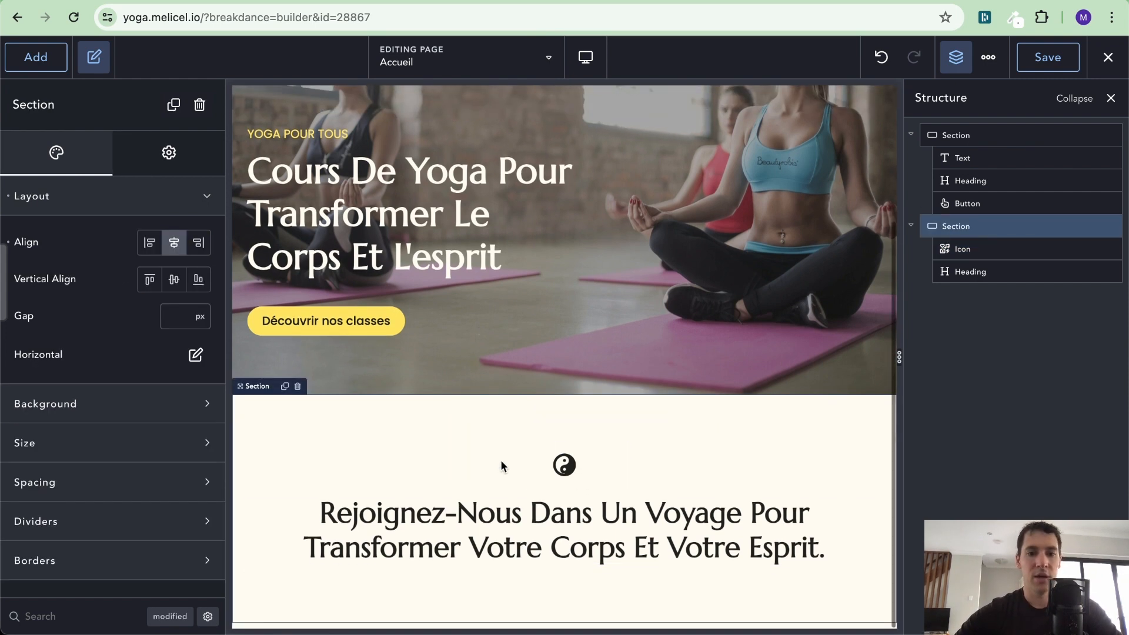
left_click(564, 465)
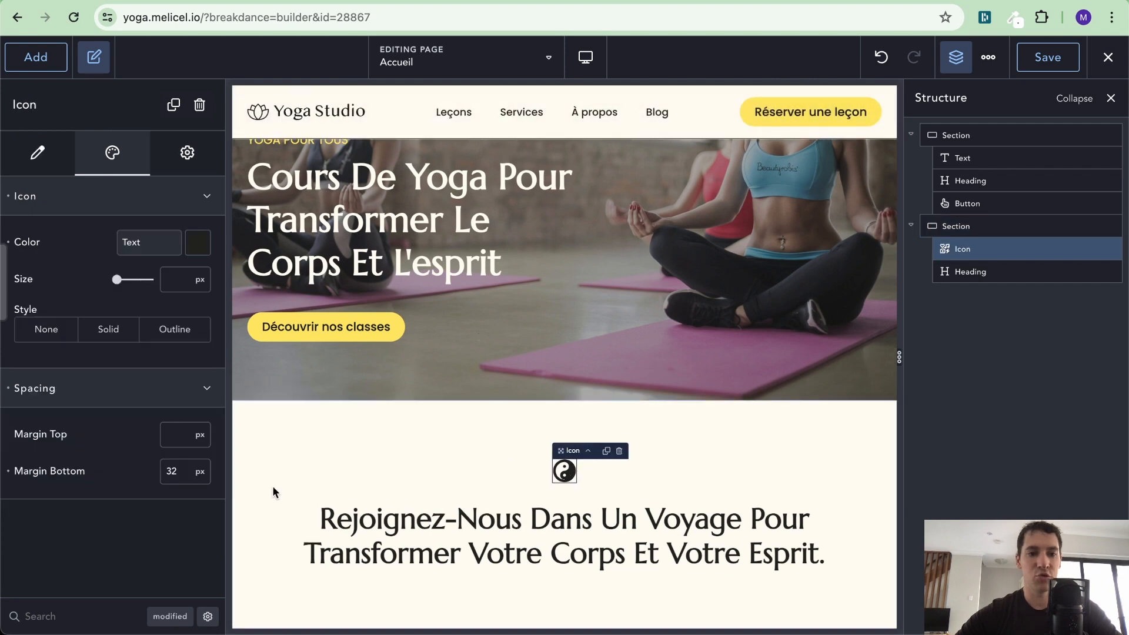
Add a Columns element after the "Rejoignez-Nous" heading and give it three equal columns.
left_click(551, 535)
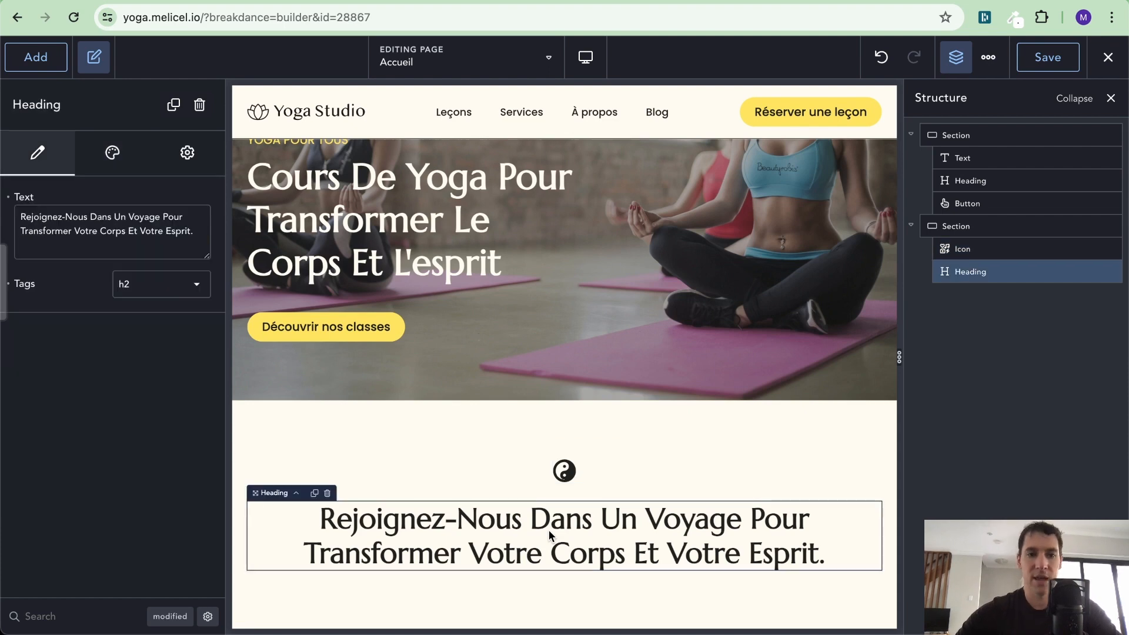
left_click(32, 56)
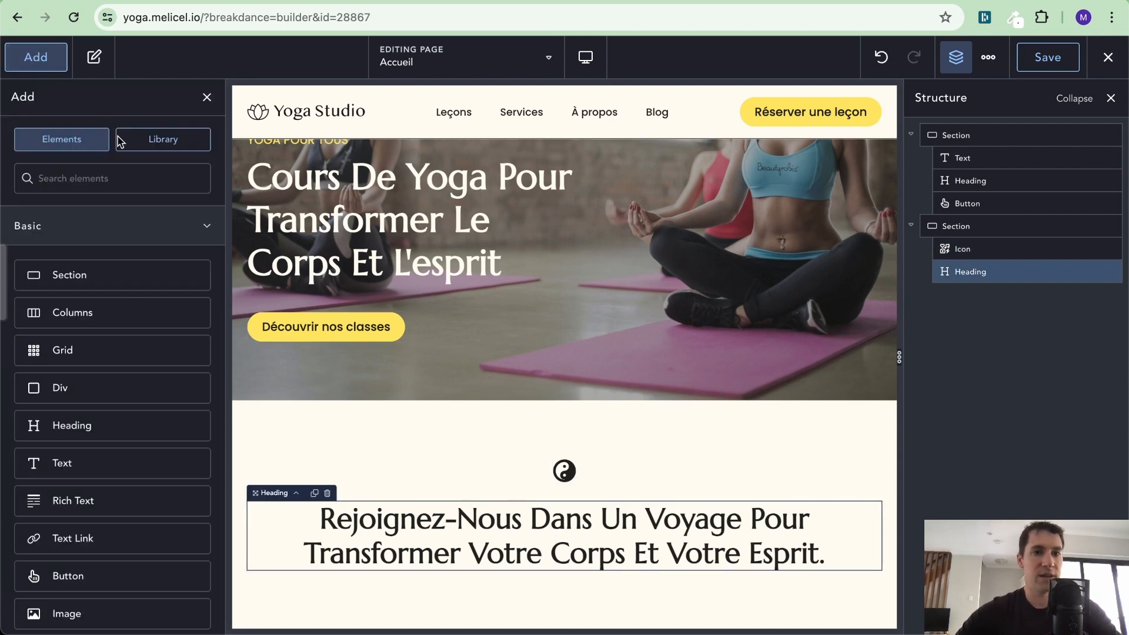
type("colu")
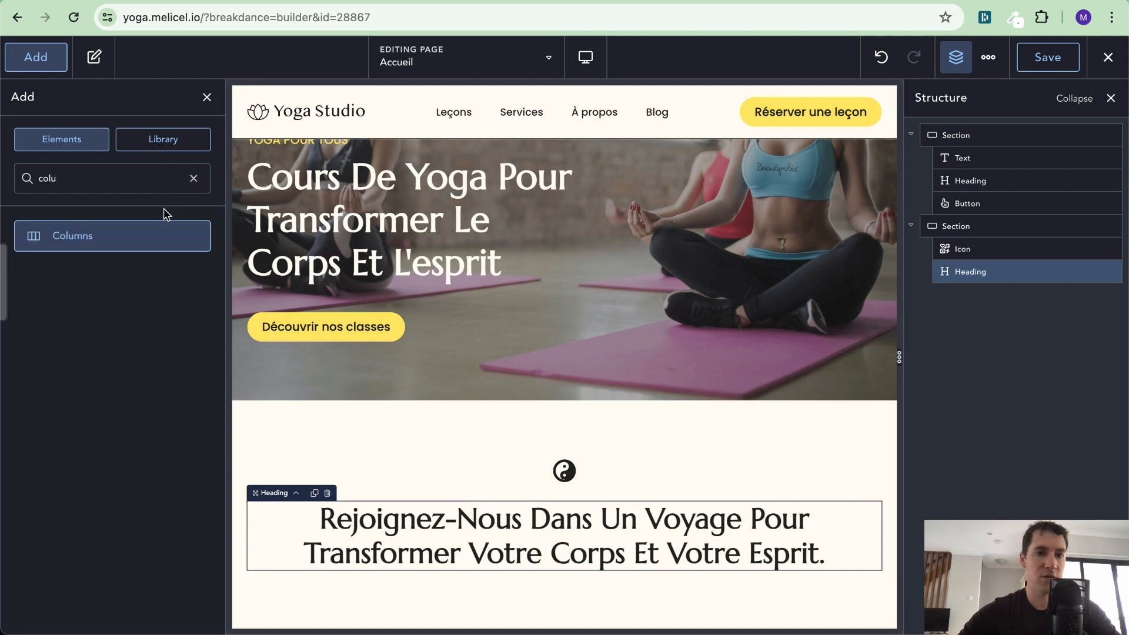
left_click(121, 240)
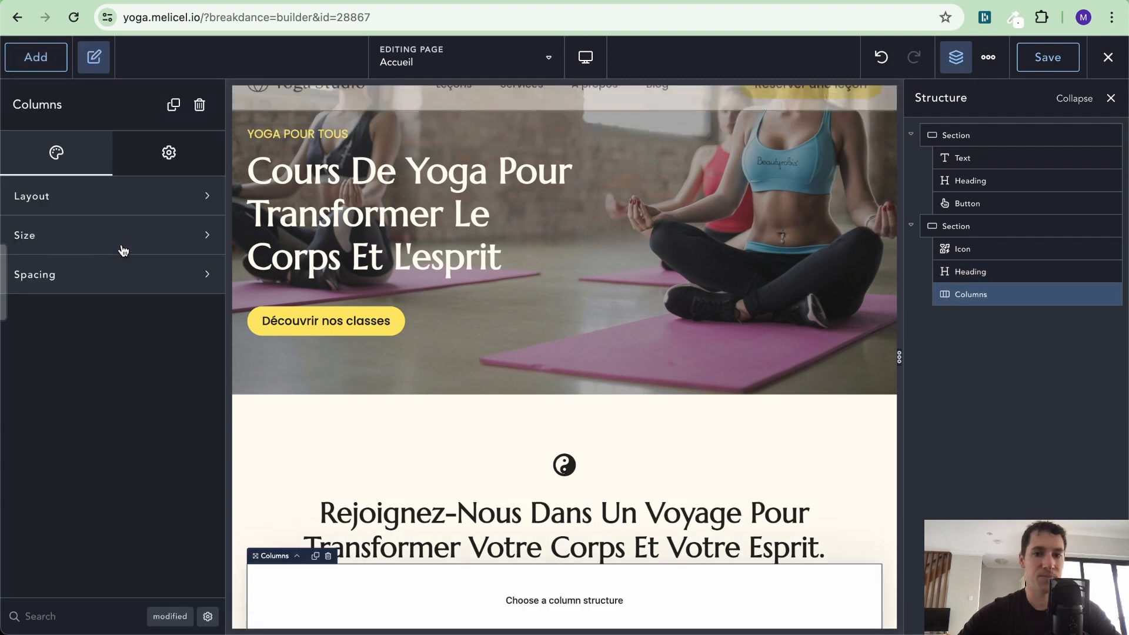
scroll(681, 340, "down", 4)
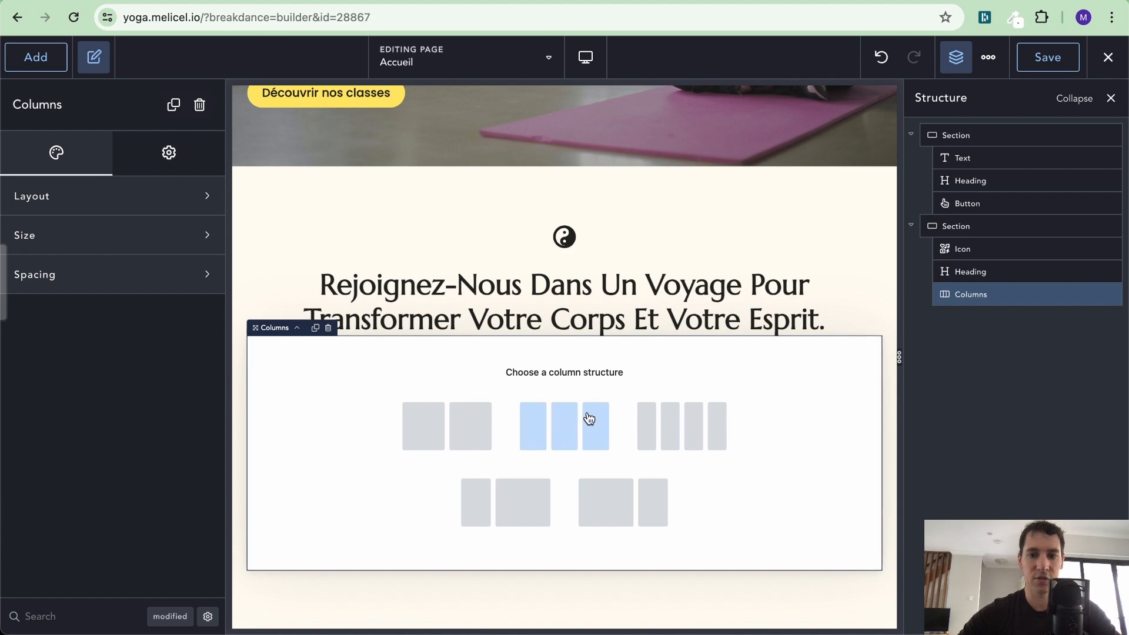
left_click(563, 442)
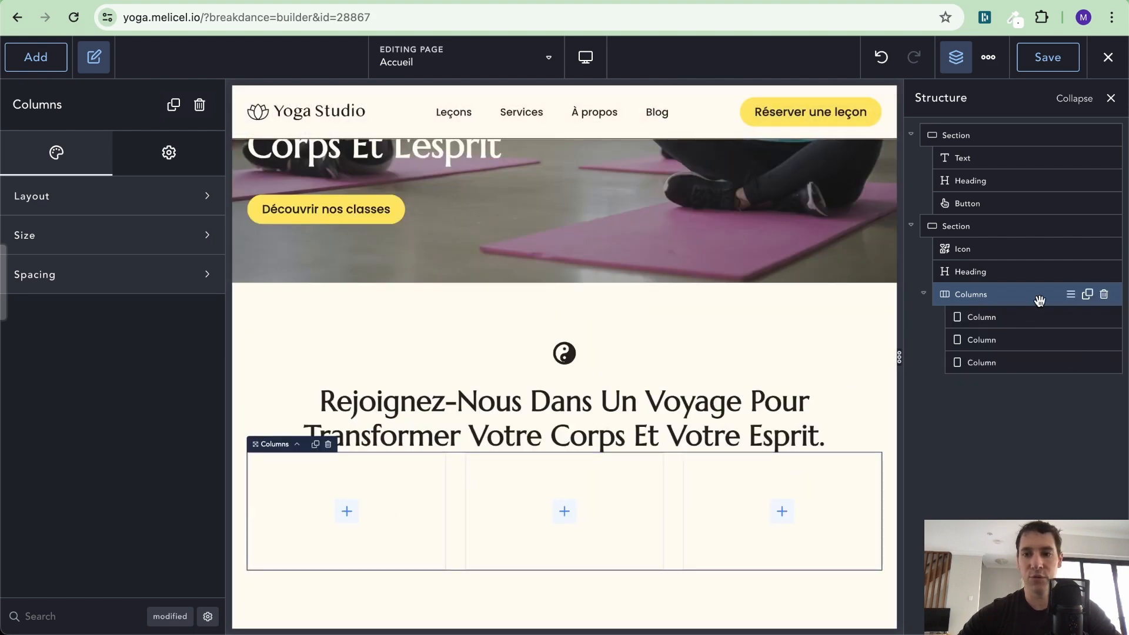
Try duplicating the first column inside the Columns element, and undo the duplication.
left_click(999, 316)
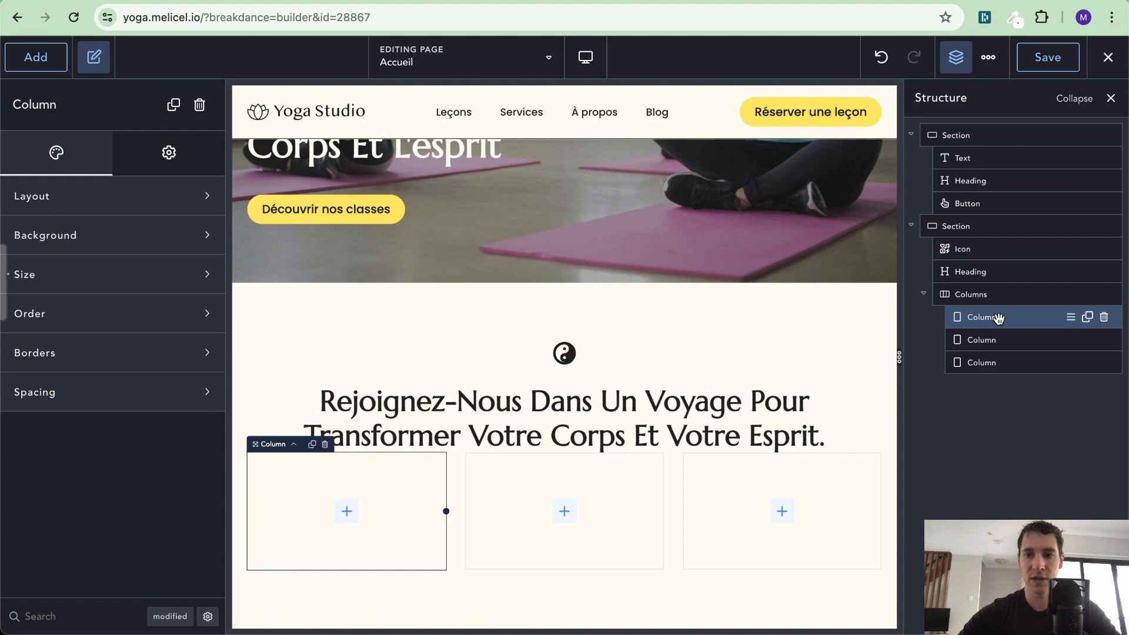
left_click(1088, 318)
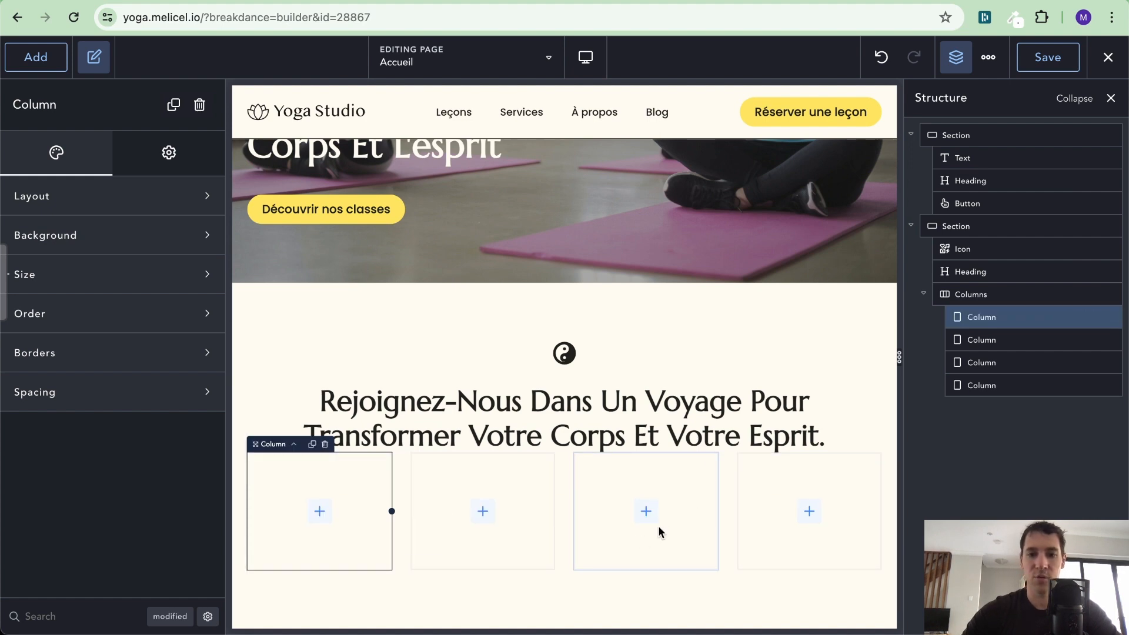
key("ctrl+z")
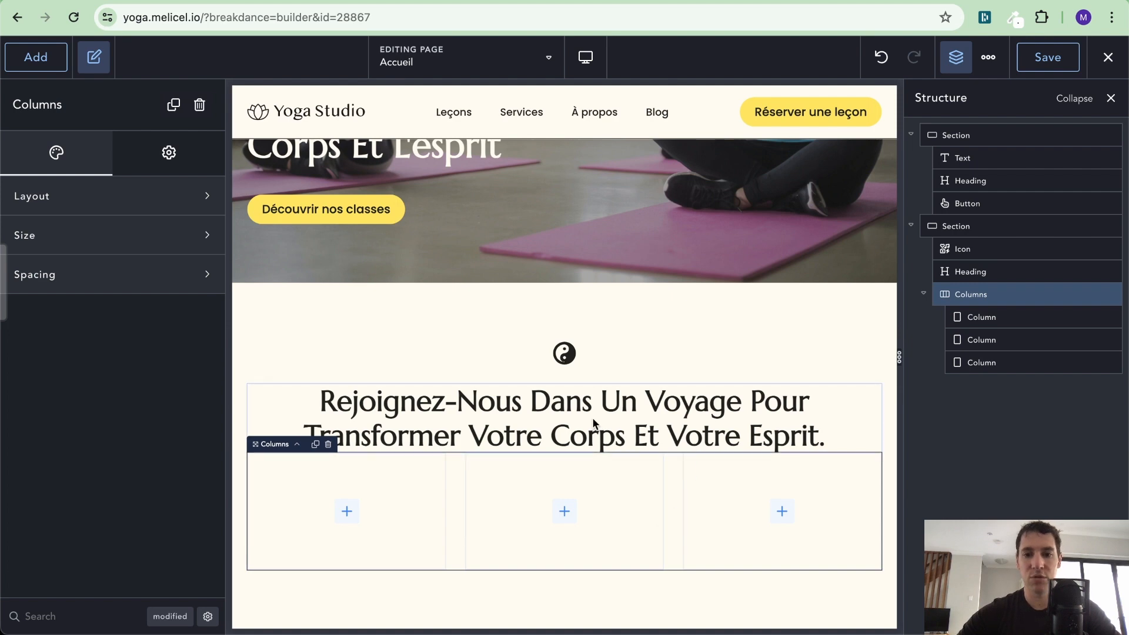
Set the bottom margin of the "Rejoignez-Nous" heading to 64 px.
left_click(416, 412)
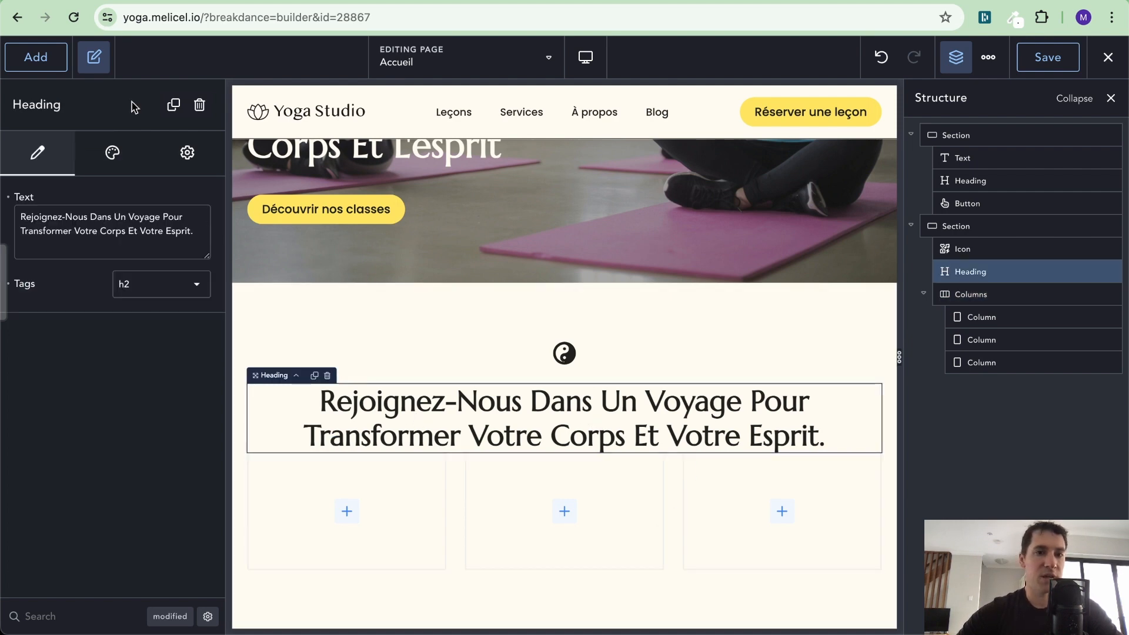
left_click(113, 150)
left_click(150, 272)
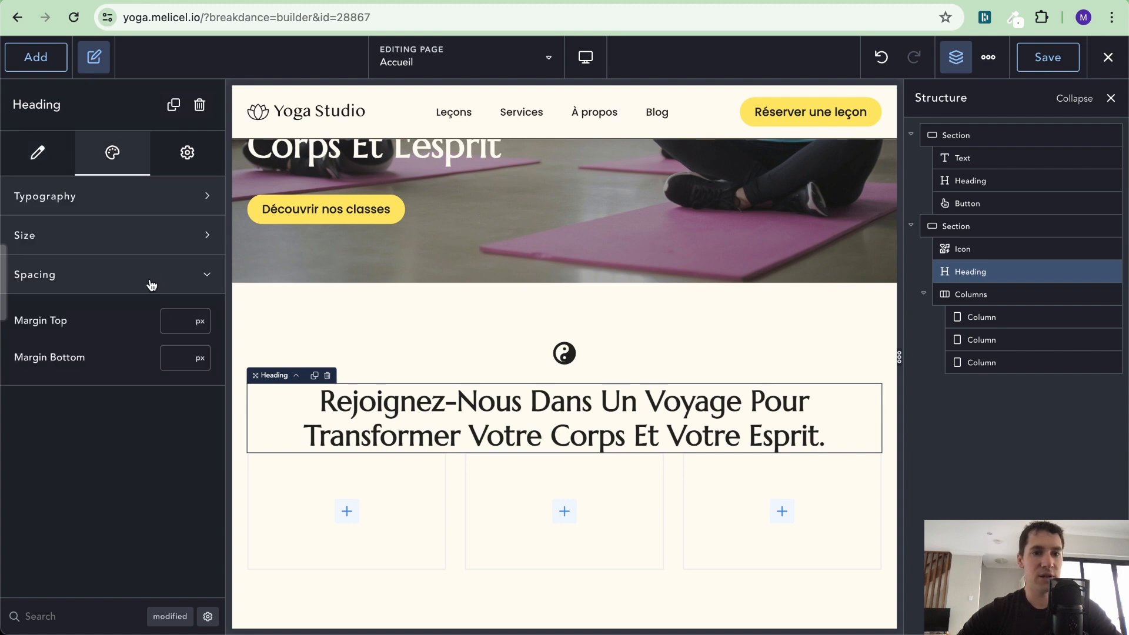
left_click(171, 359)
type("64")
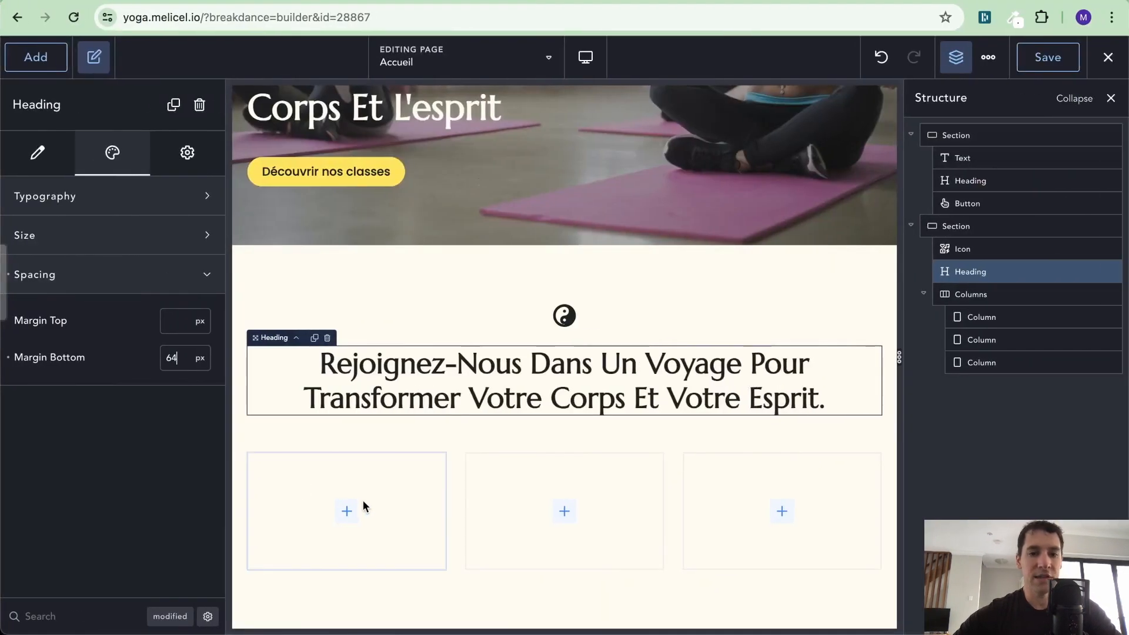
Add an Icon Box element to the first column and compare it with the demo site's card.
left_click(347, 511)
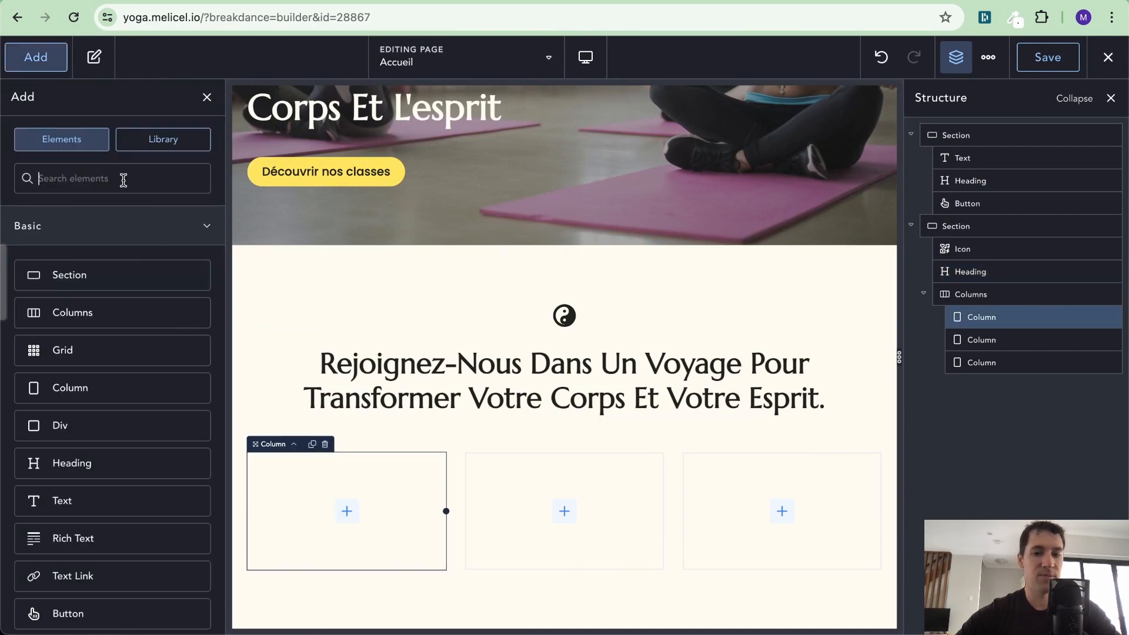
type("icon")
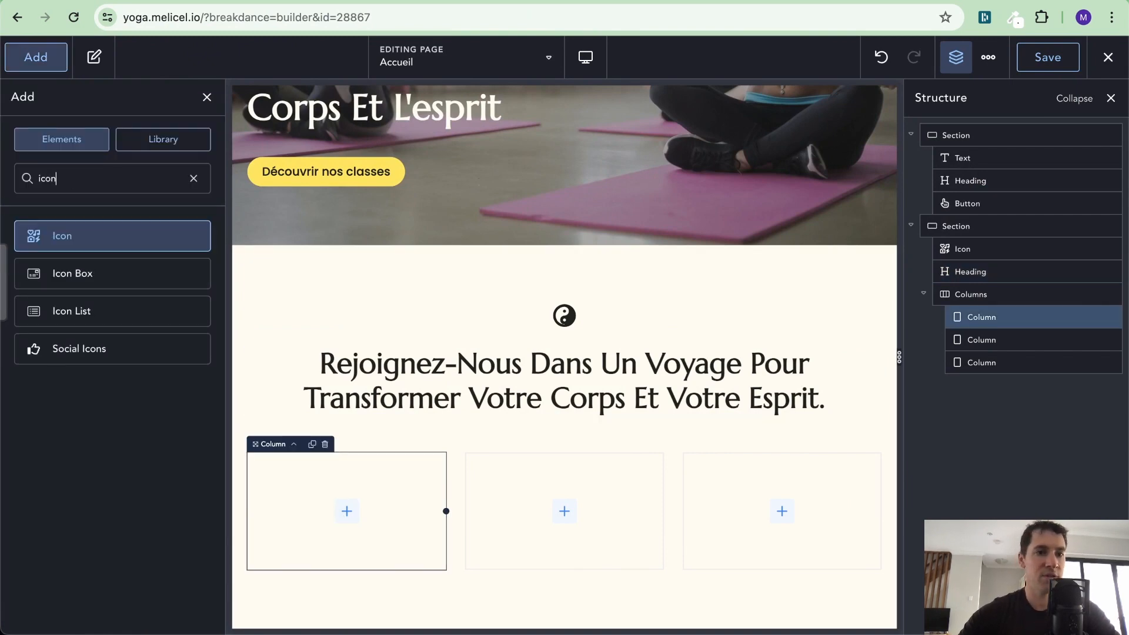
left_click(110, 261)
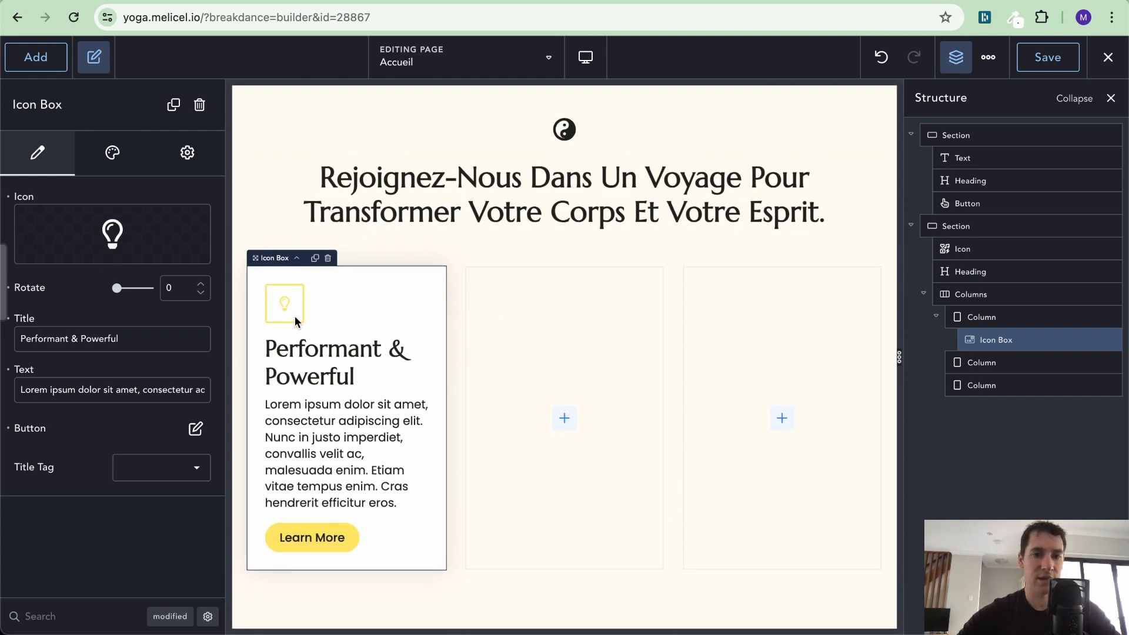
key("ctrl+Left")
key("ctrl+Right")
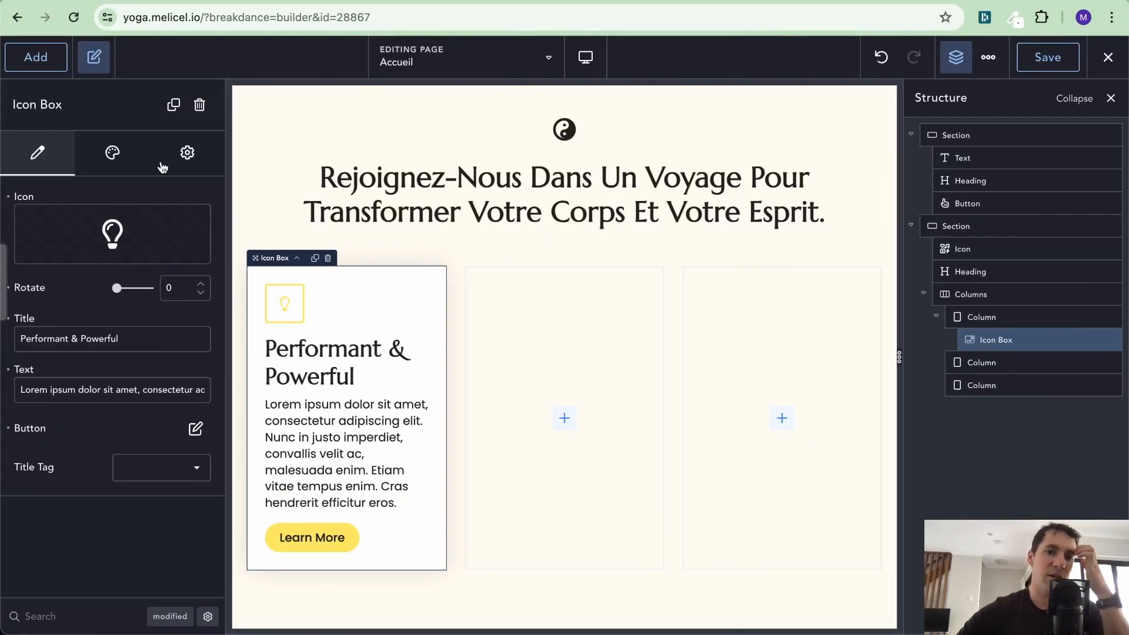
Replace the Icon Box title with "Cours De Yoga" copied from the demo site's first card.
key("ctrl+Left")
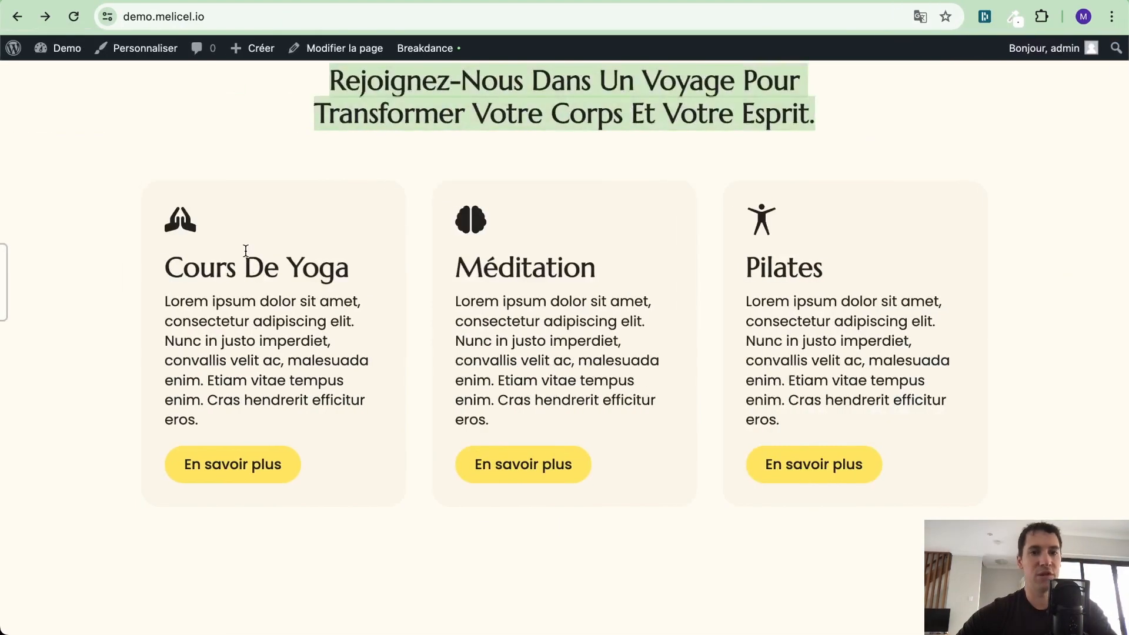
triple_click(246, 263)
key("ctrl+c")
key("ctrl+Right")
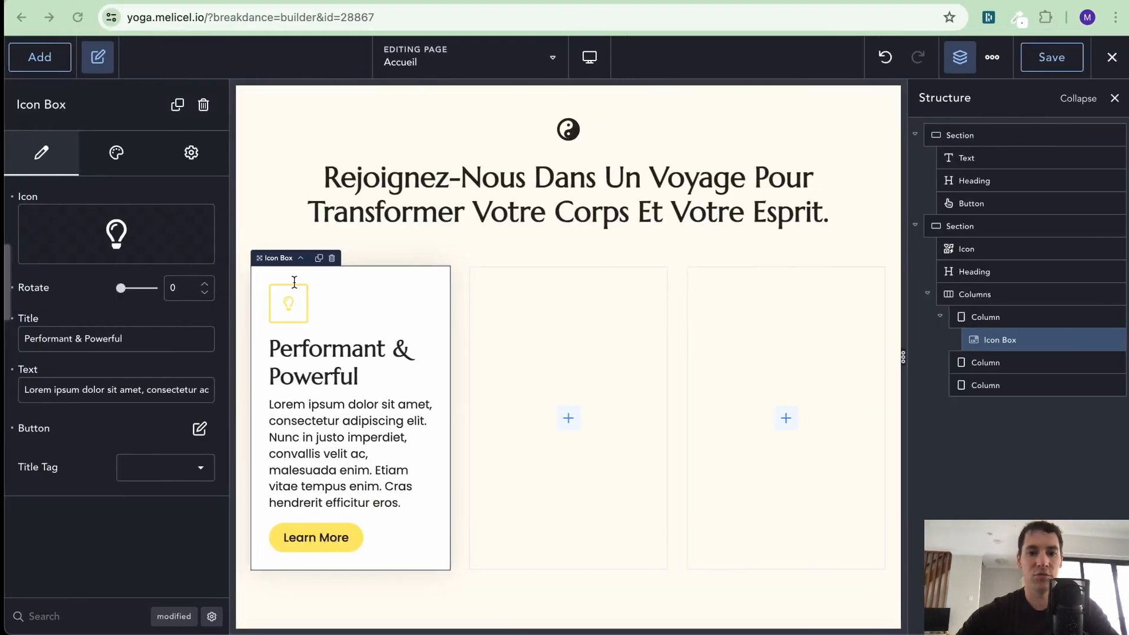
triple_click(325, 364)
key("ctrl+v")
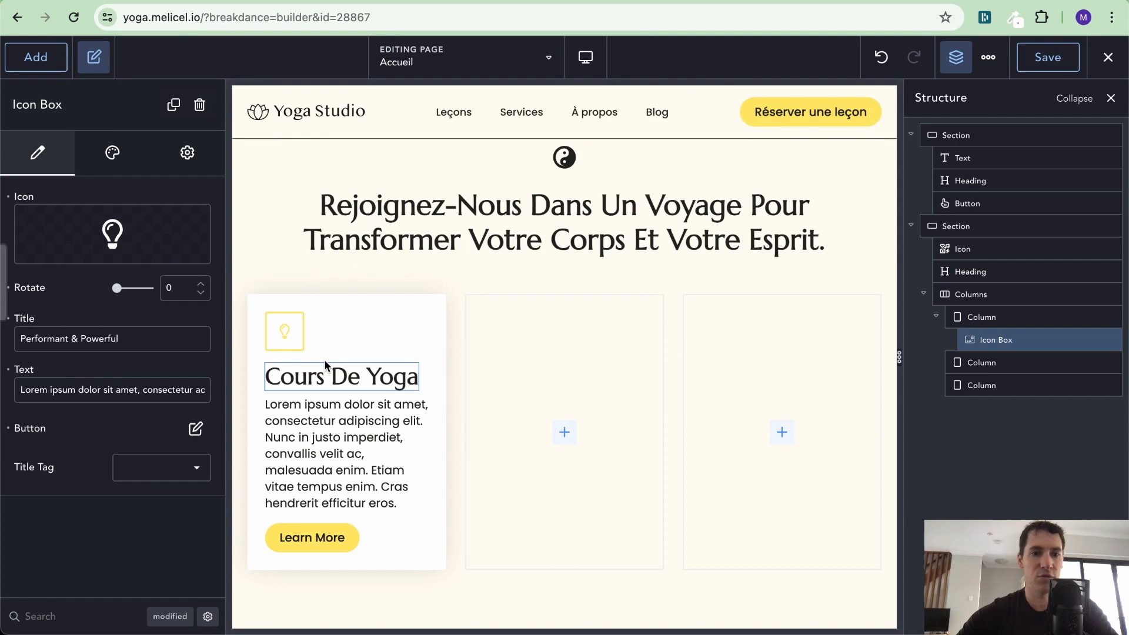
left_click(152, 337)
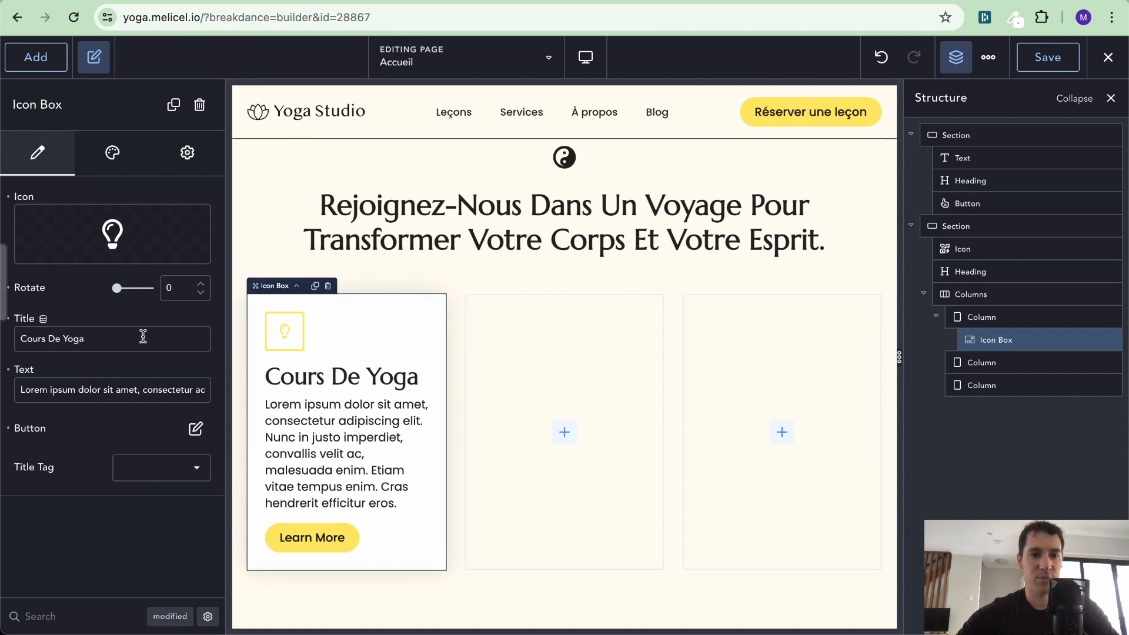
Change the Icon Box's button text to "En savoir plus".
left_click(143, 392)
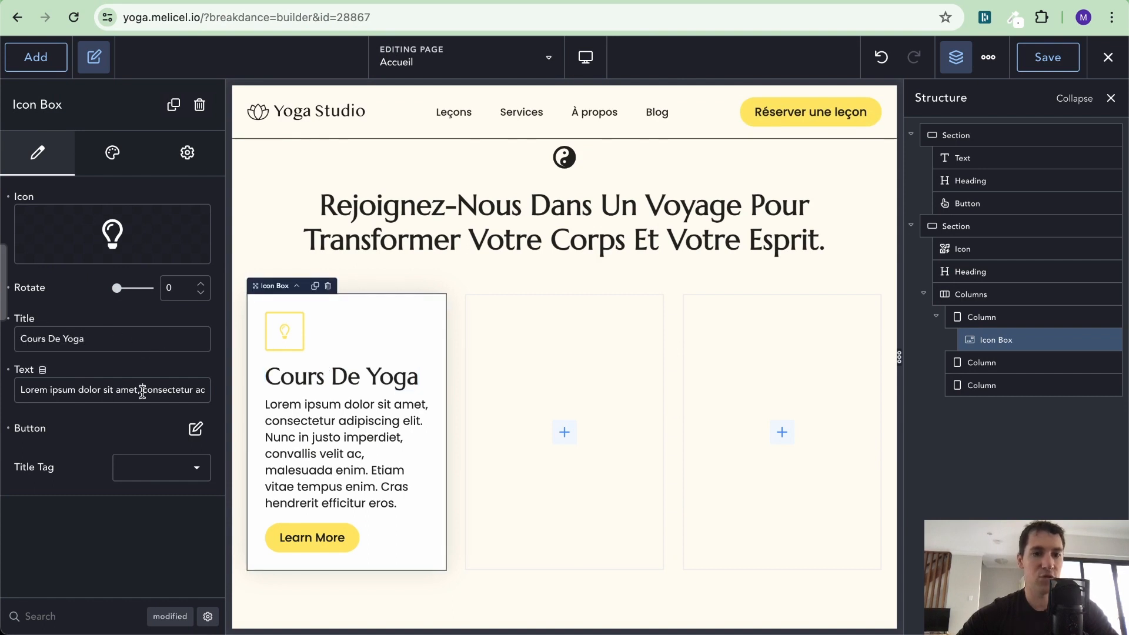
left_click(197, 430)
triple_click(124, 512)
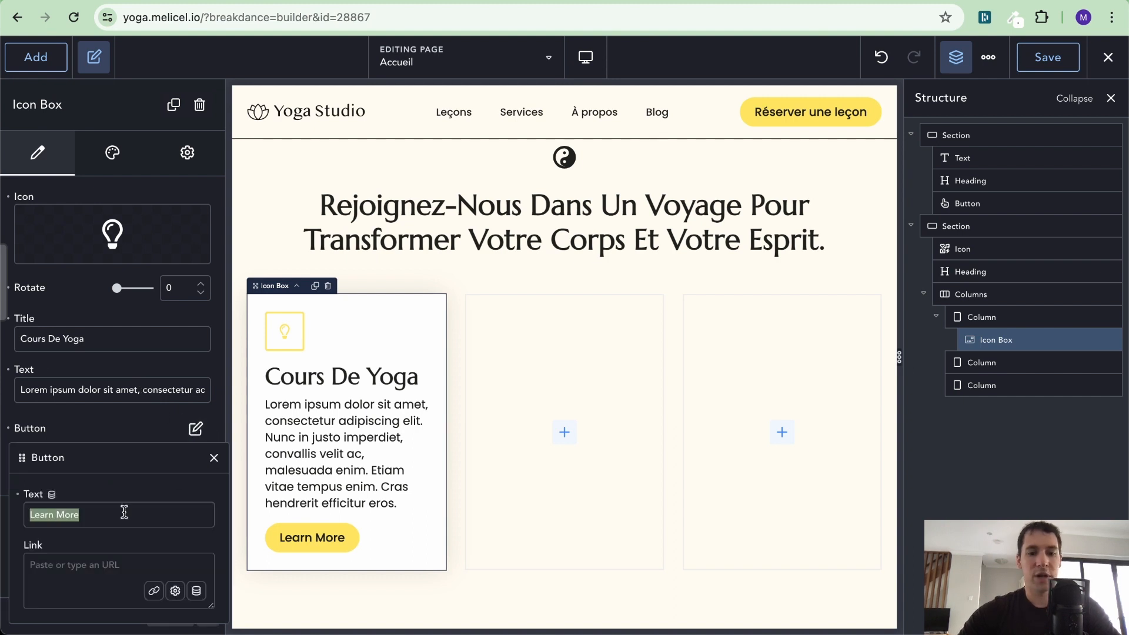
type("En savoir l")
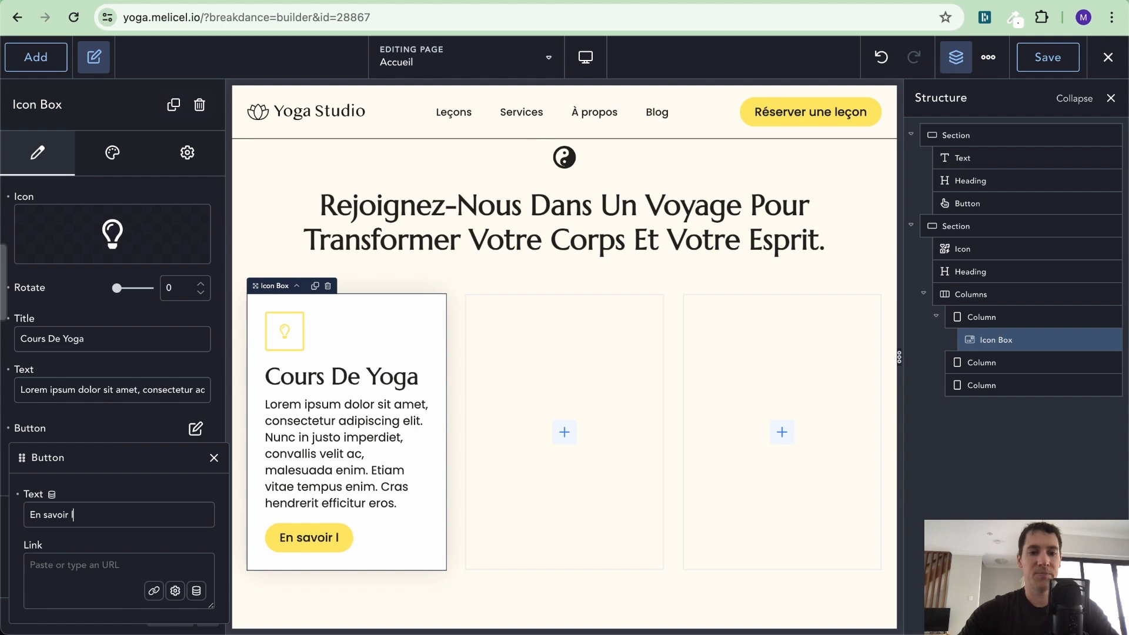
key("BackSpace")
type("plus")
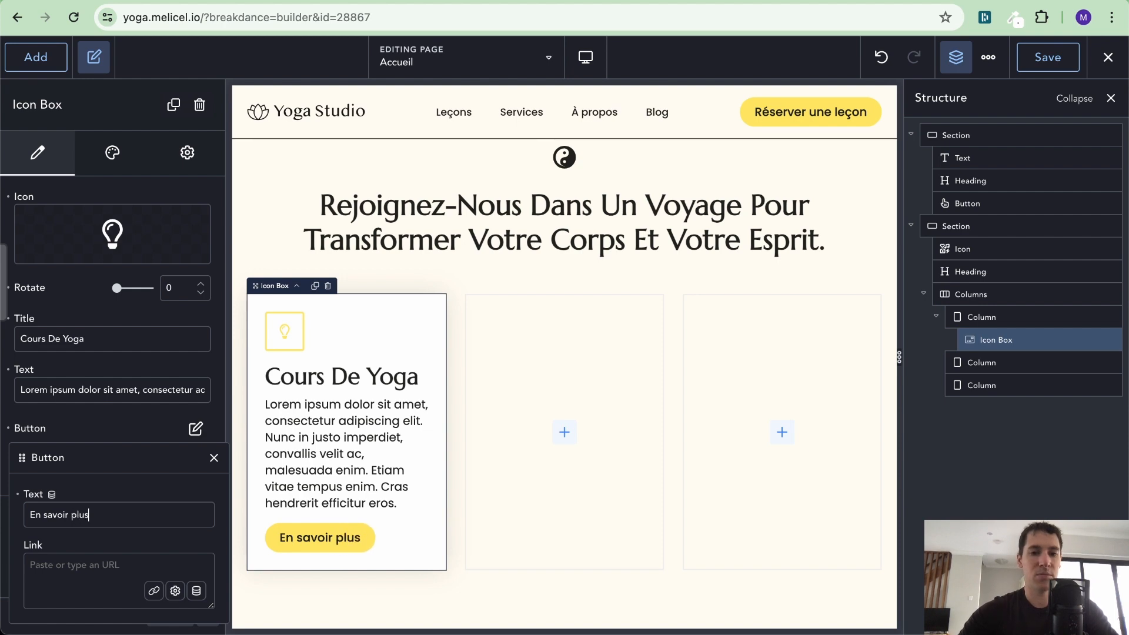
Replace the Icon Box's light bulb with the praying hands icon, searching the icon library for "pray".
mouse_move(160, 218)
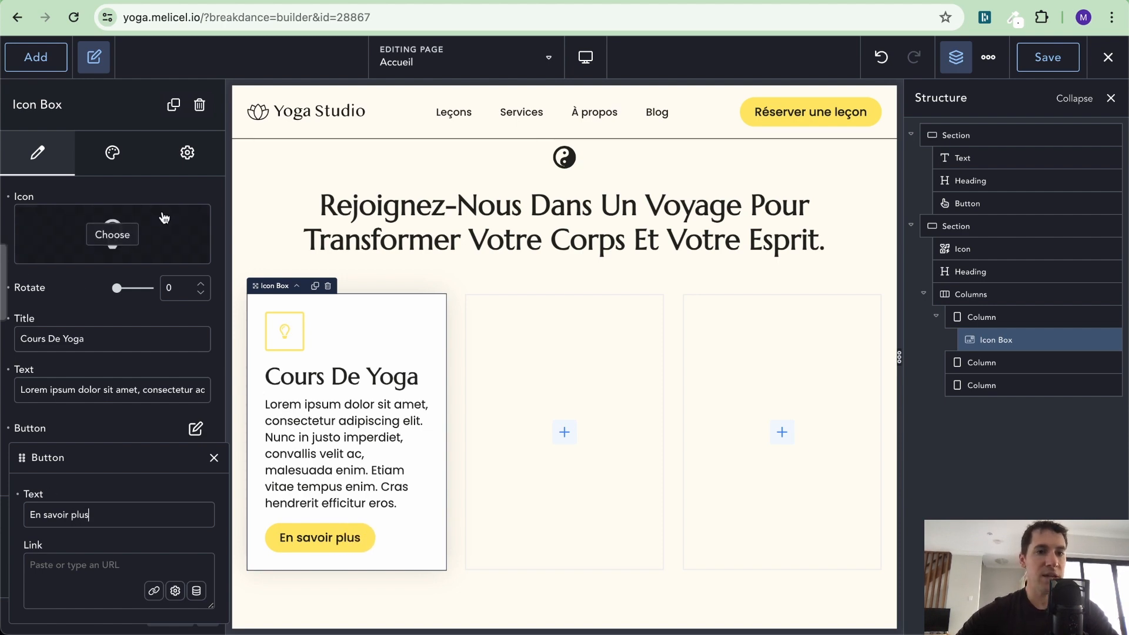
left_click(113, 235)
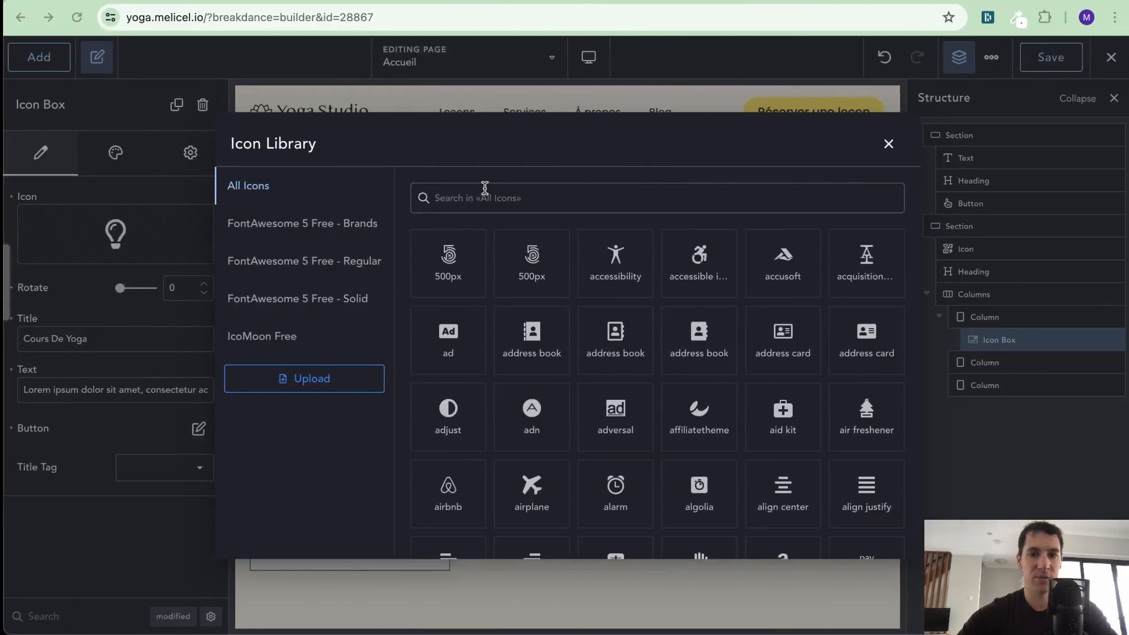
type("pray")
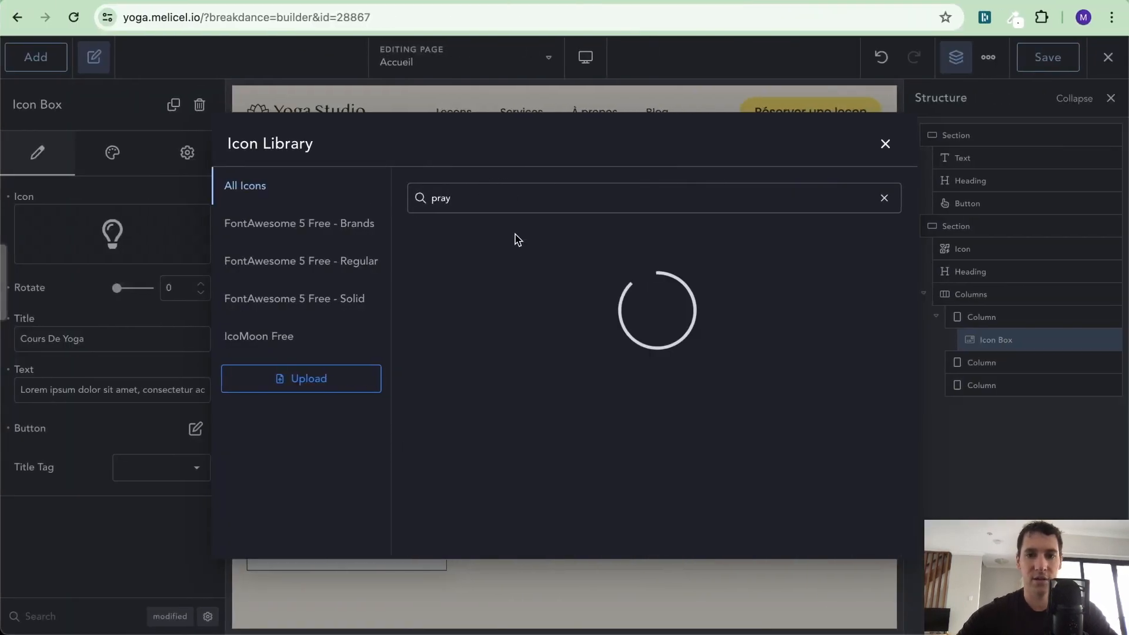
left_click(525, 262)
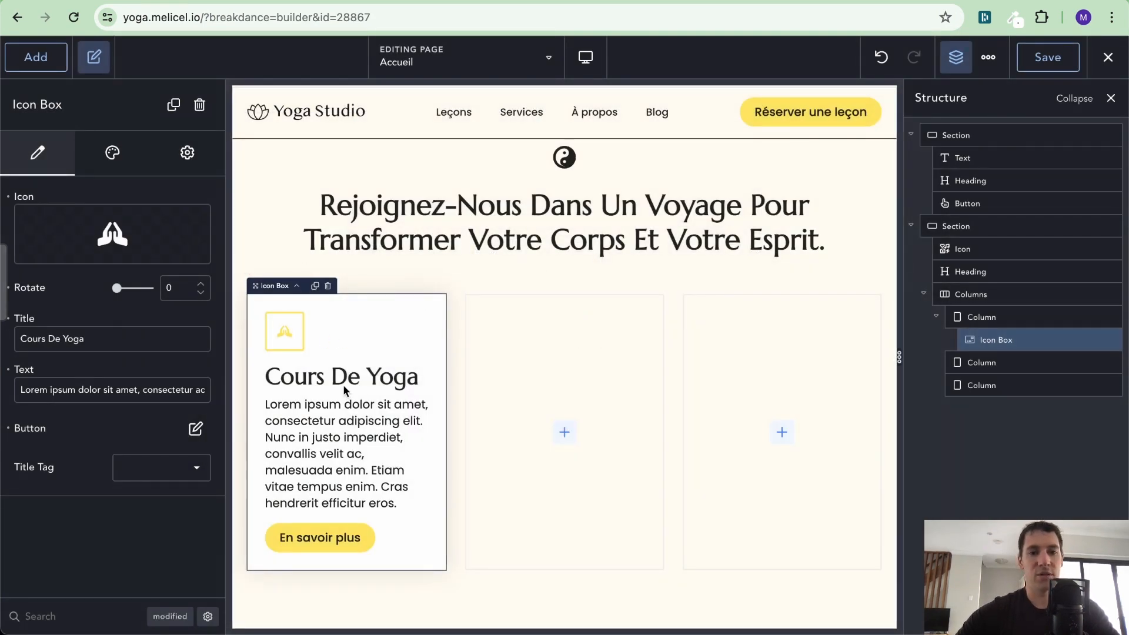
Remove the outline around the Icon Box's icon and reset its style and radius settings to their defaults.
mouse_move(116, 243)
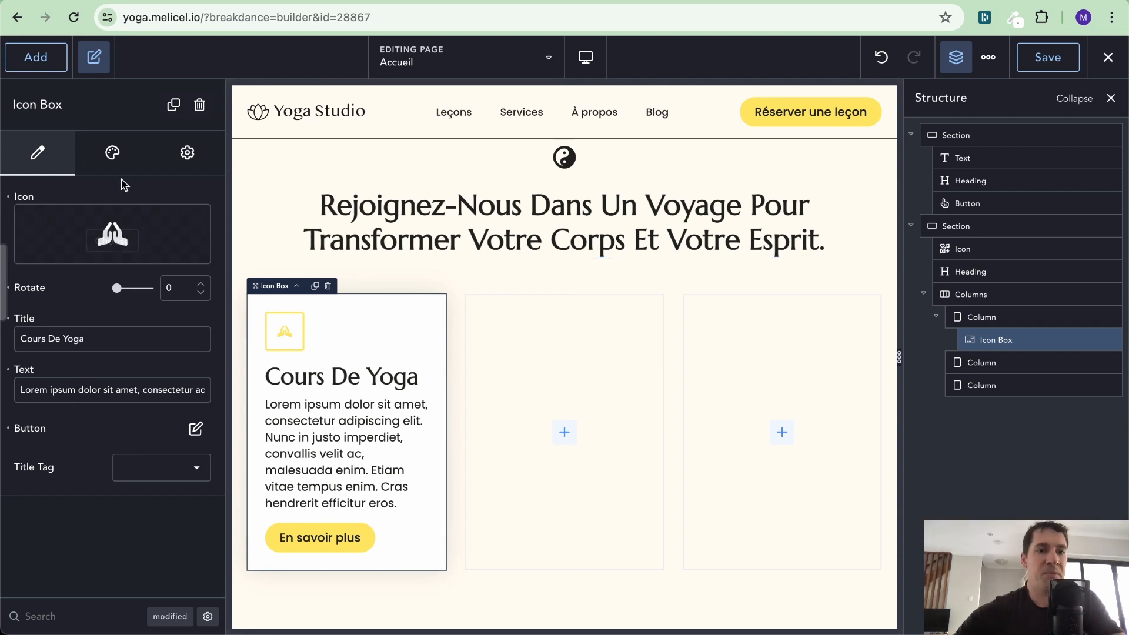
left_click(112, 160)
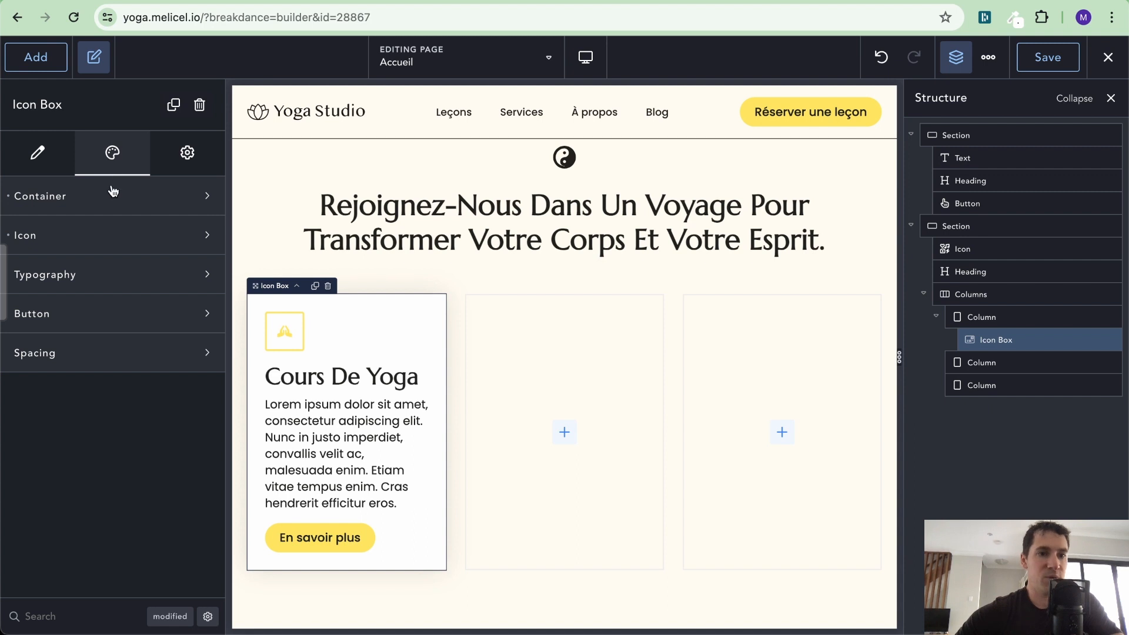
left_click(127, 235)
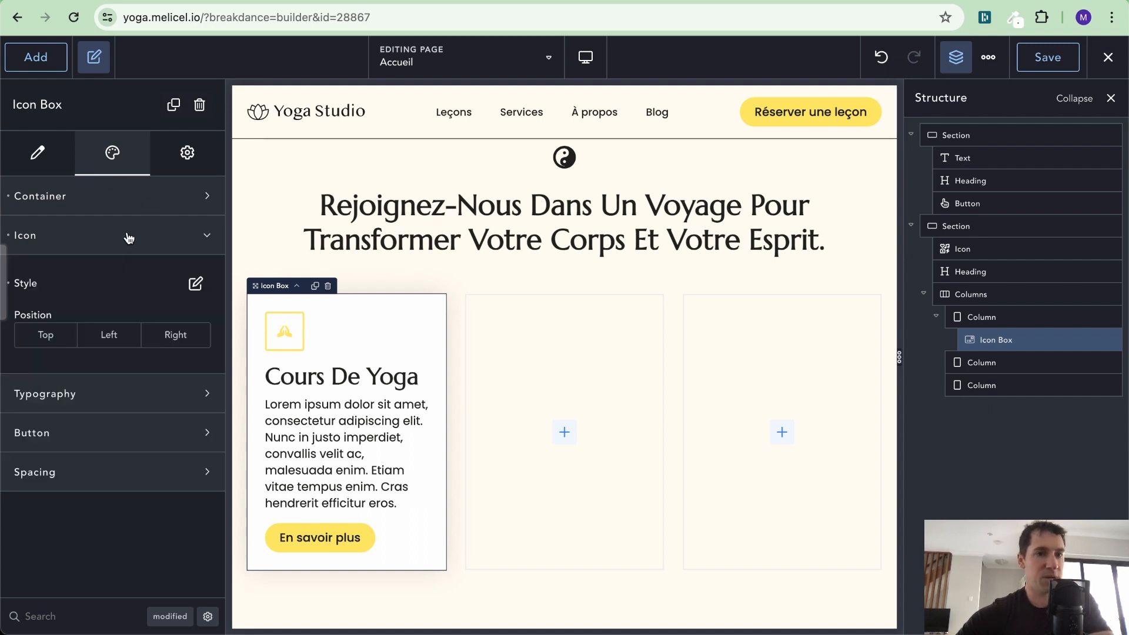
left_click(195, 283)
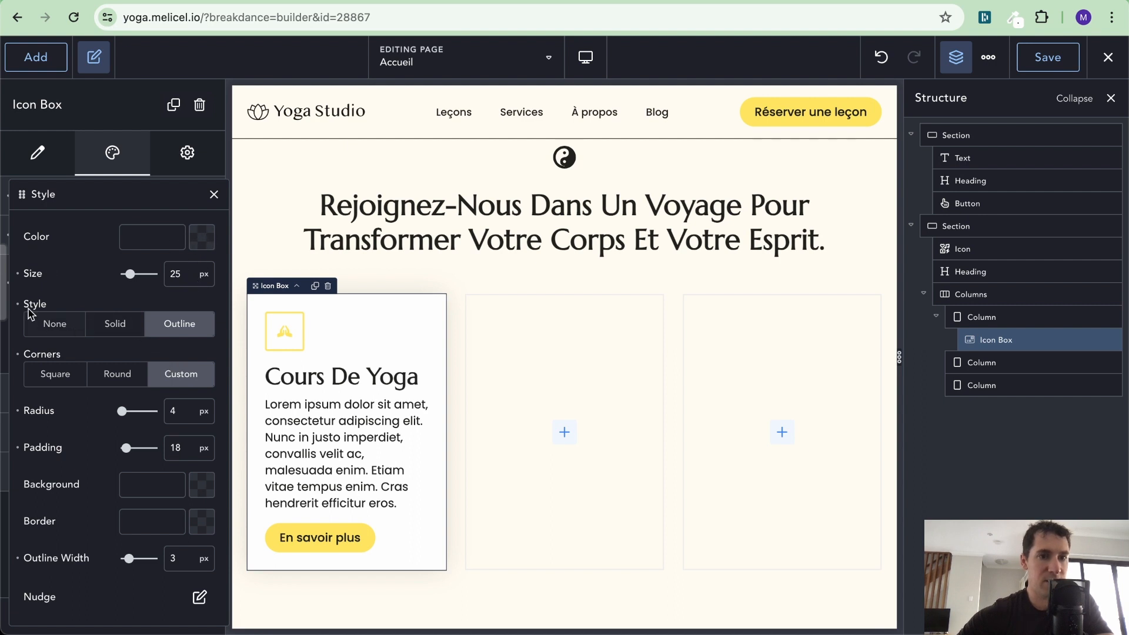
left_click(49, 324)
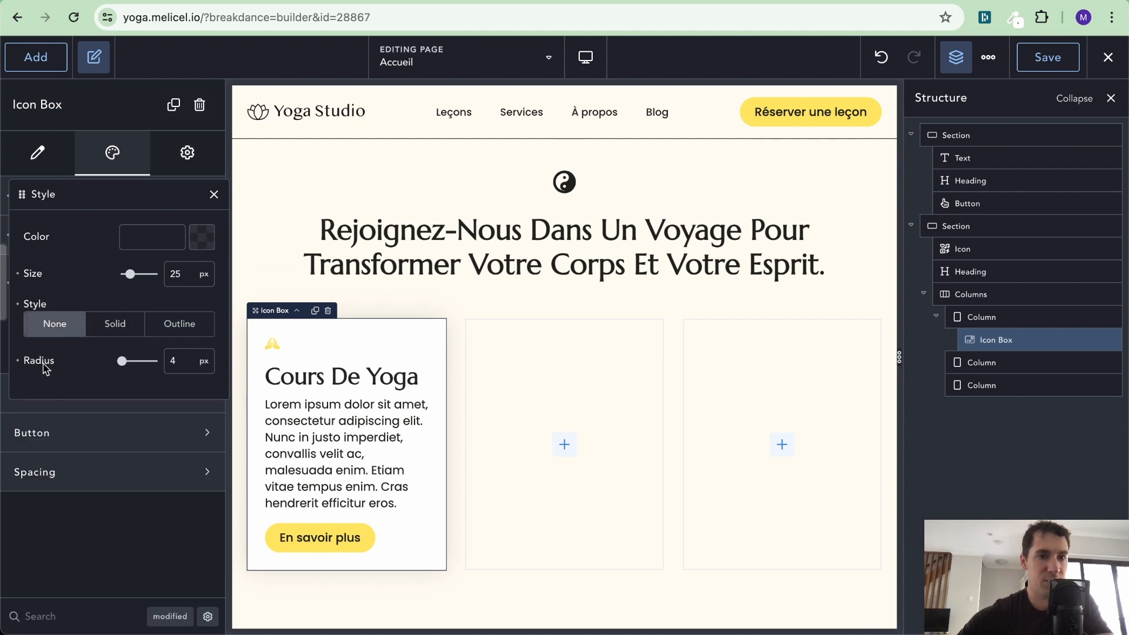
left_click(18, 360)
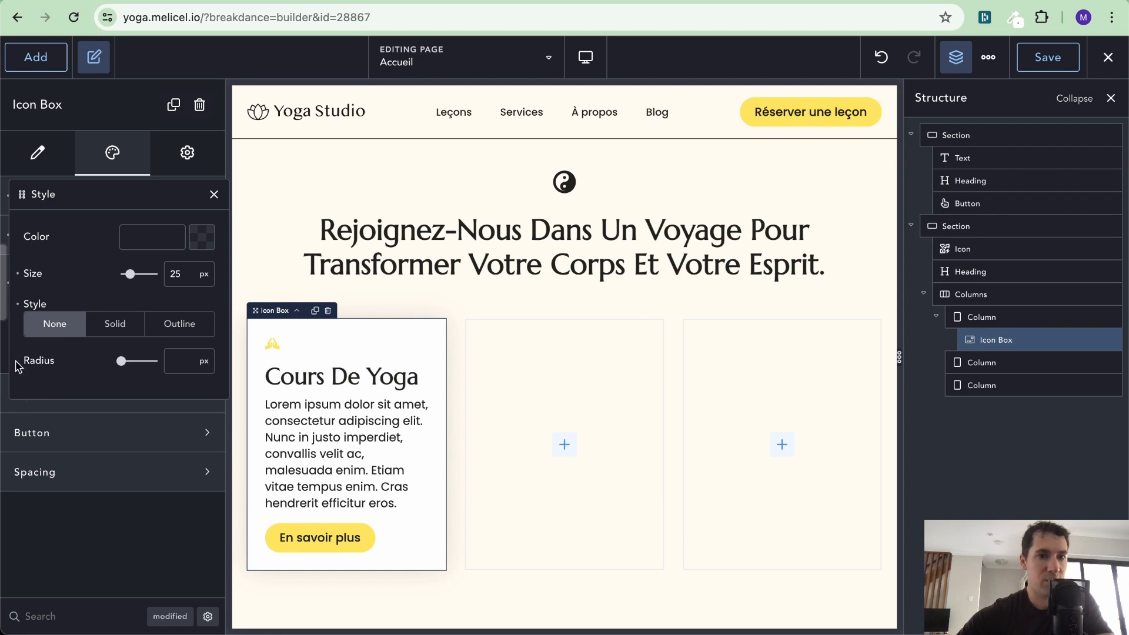
left_click(18, 305)
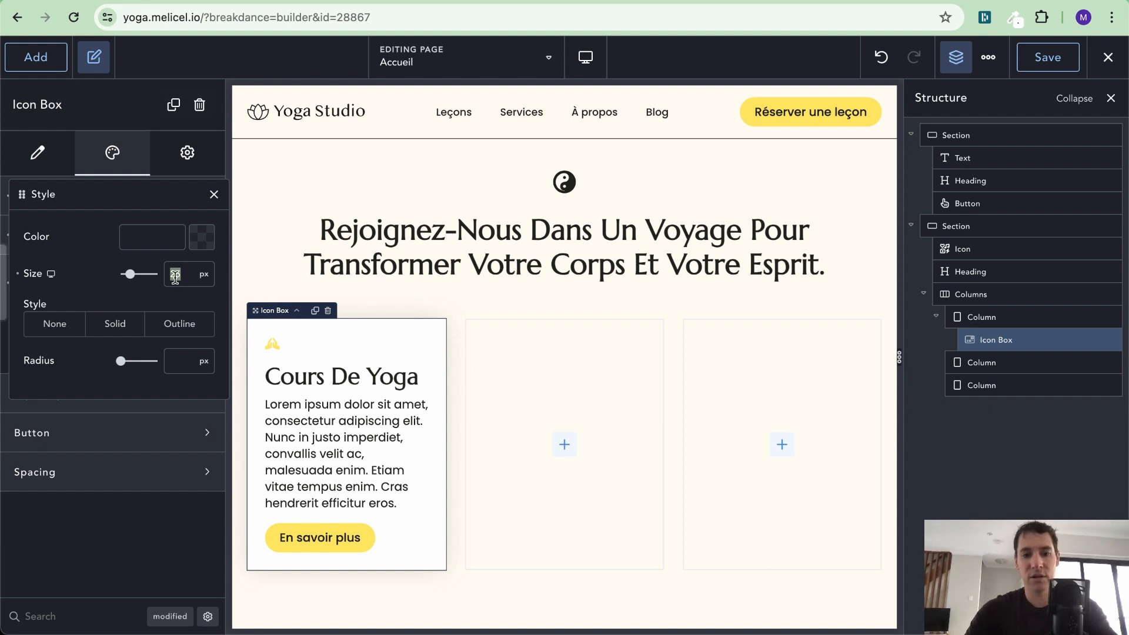
Set the Icon Box's icon size to 48 px and its colour to the global Text colour.
type("48")
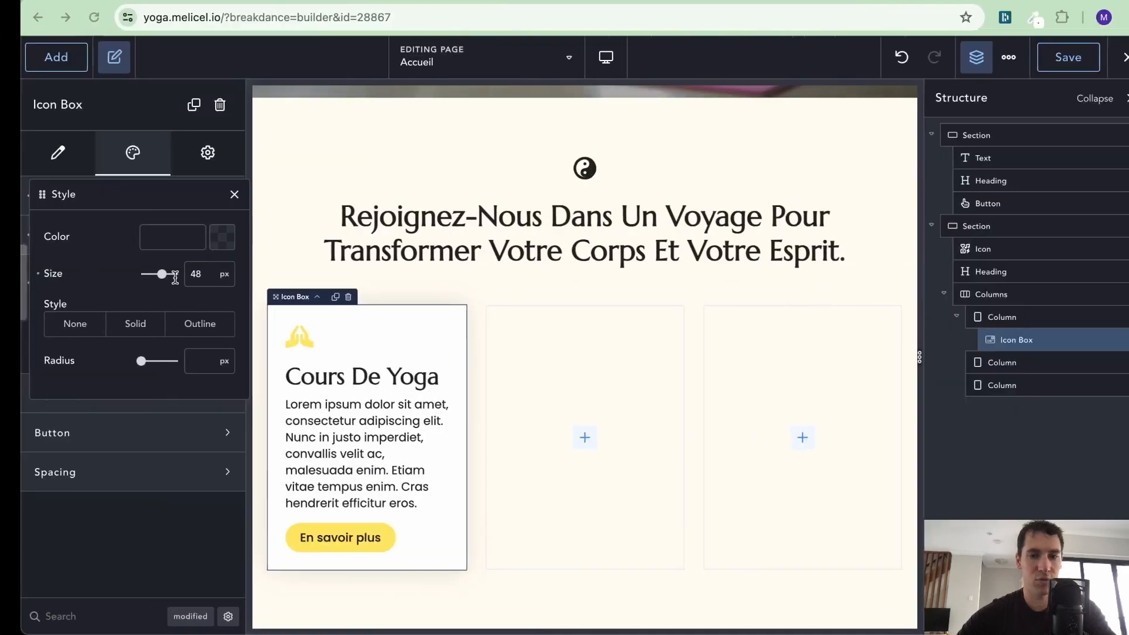
double_click(176, 276)
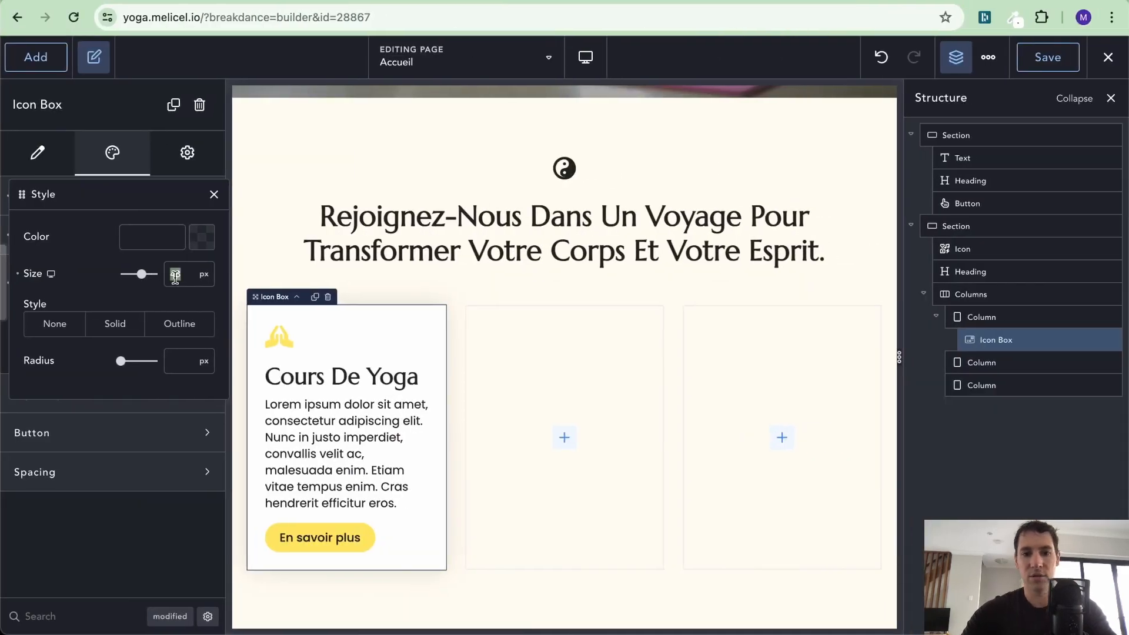
left_click(204, 237)
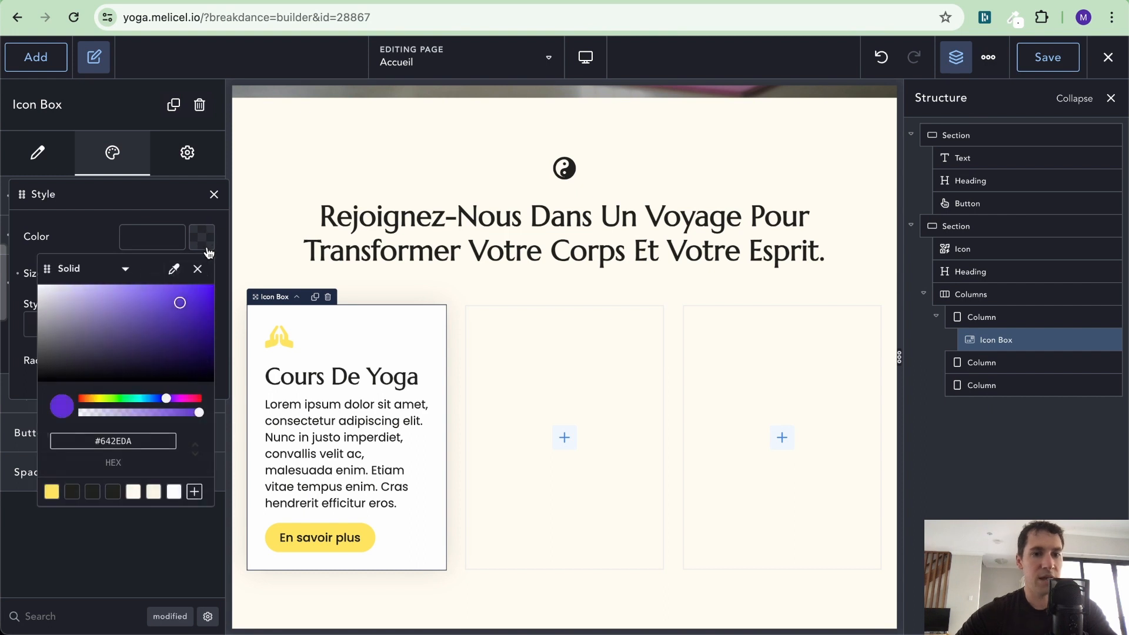
left_click(73, 494)
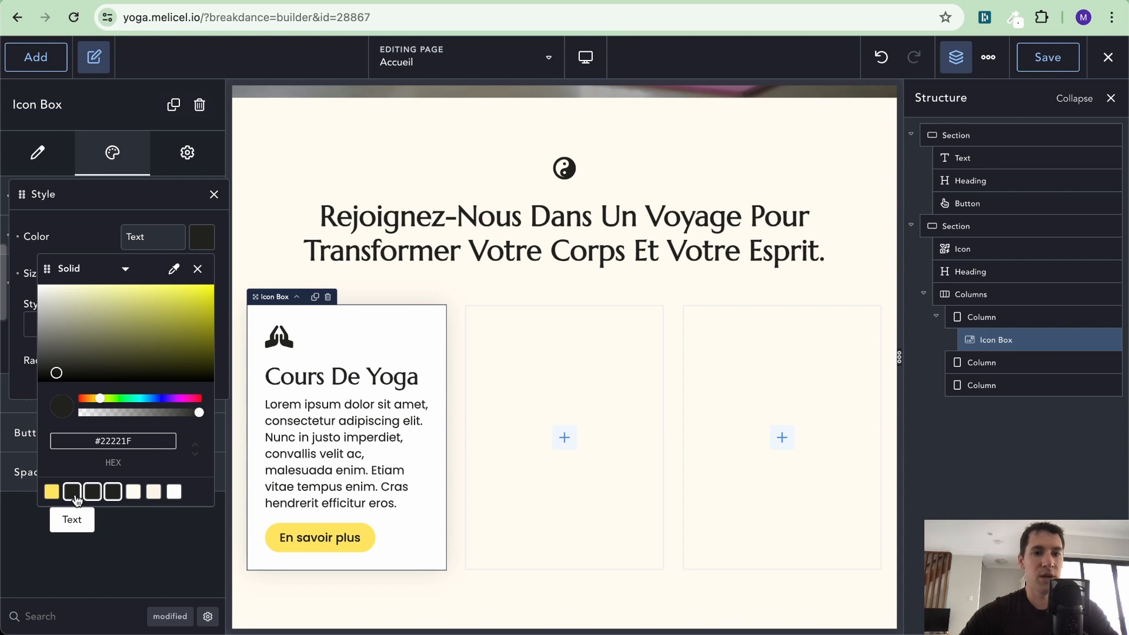
left_click(213, 194)
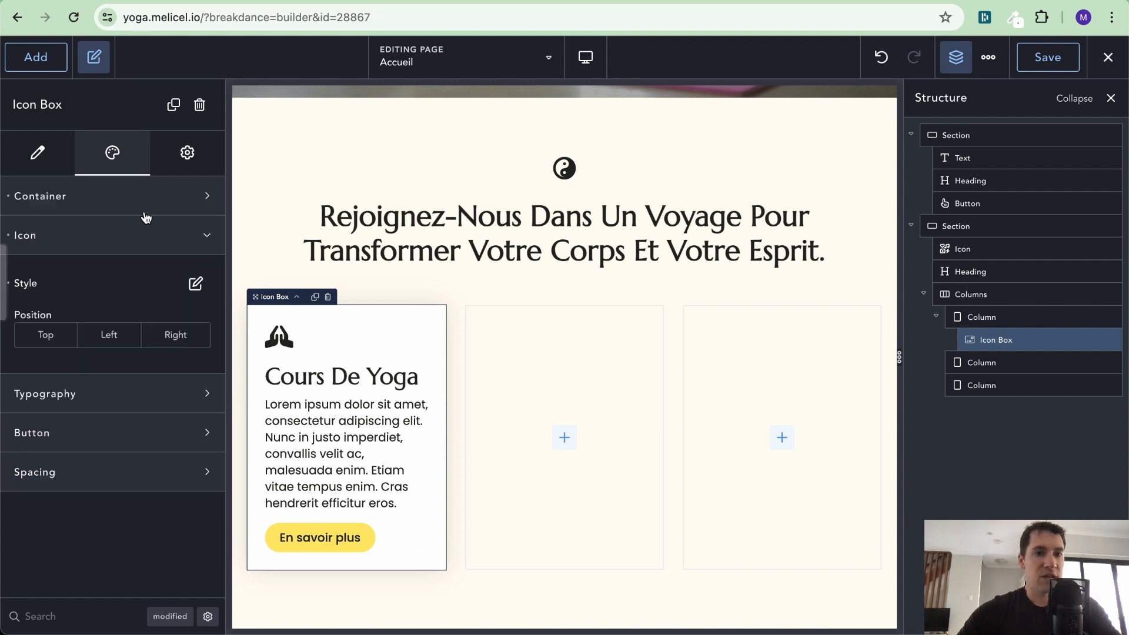
left_click(111, 237)
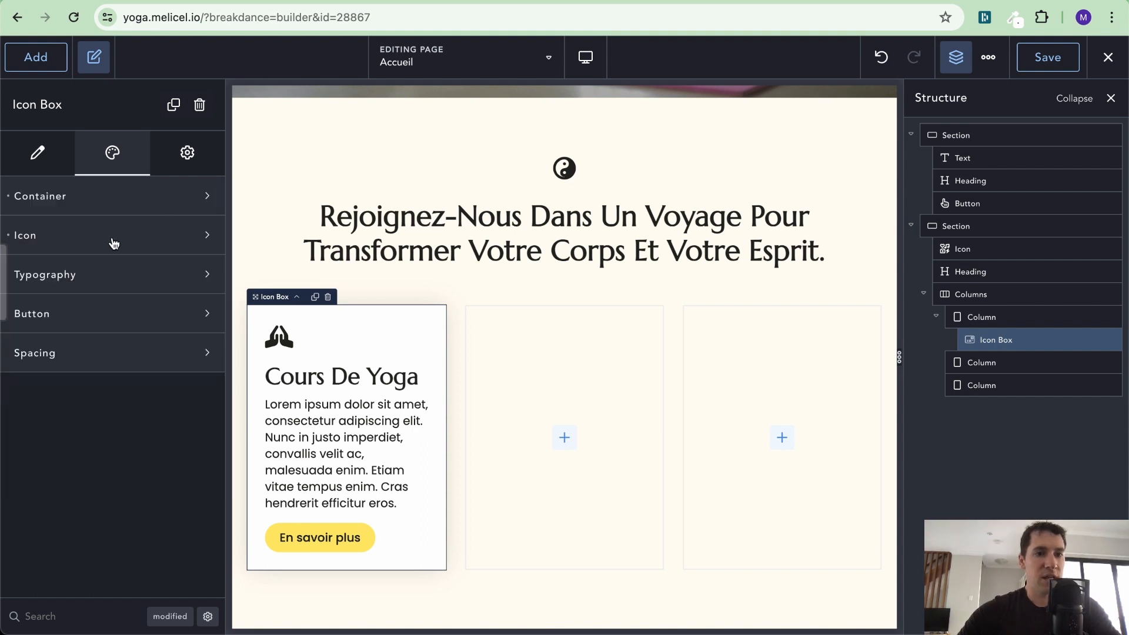
Set the Icon Box container's background to the saved cream colour #F9F5E9 and clear its width value.
left_click(177, 197)
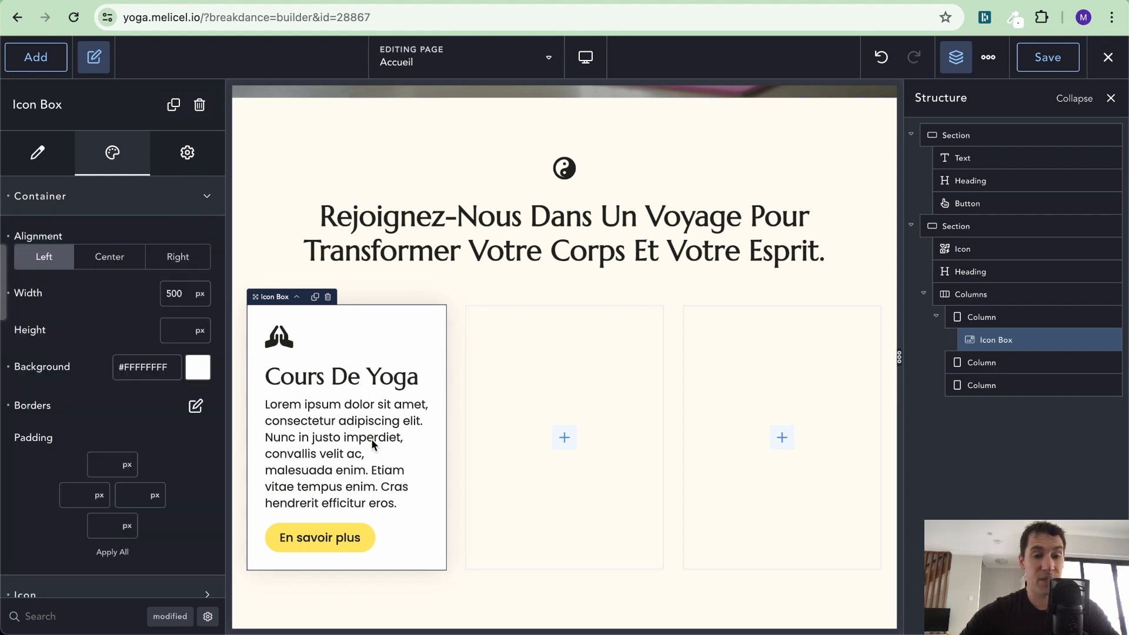
left_click(198, 369)
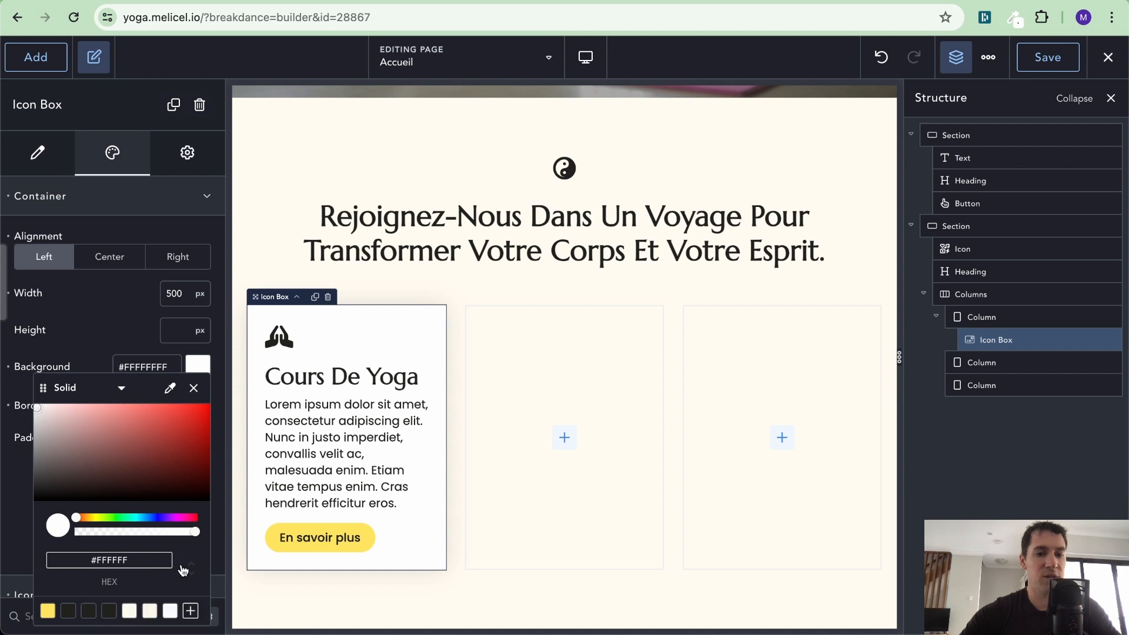
left_click(151, 614)
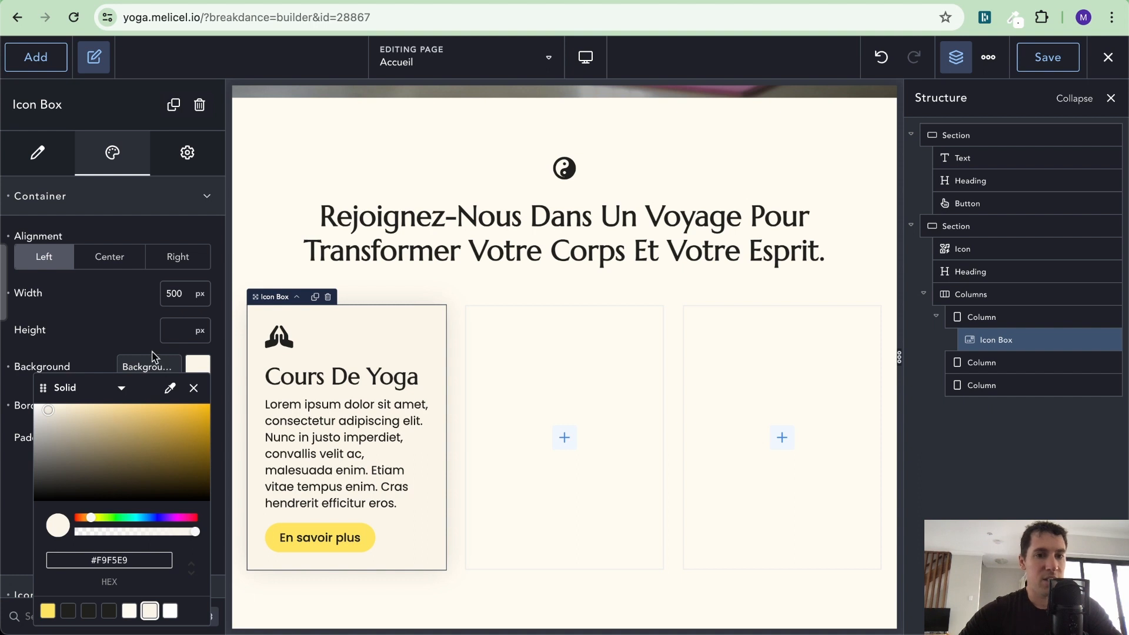
left_click(194, 388)
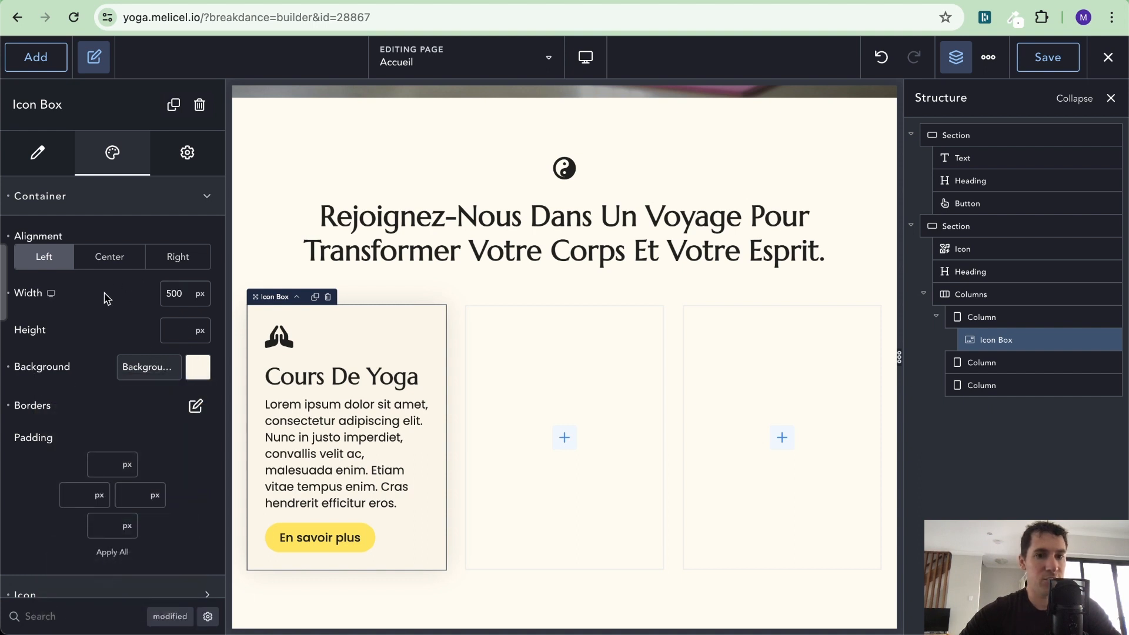
left_click(9, 294)
scroll(120, 299, "down", 2)
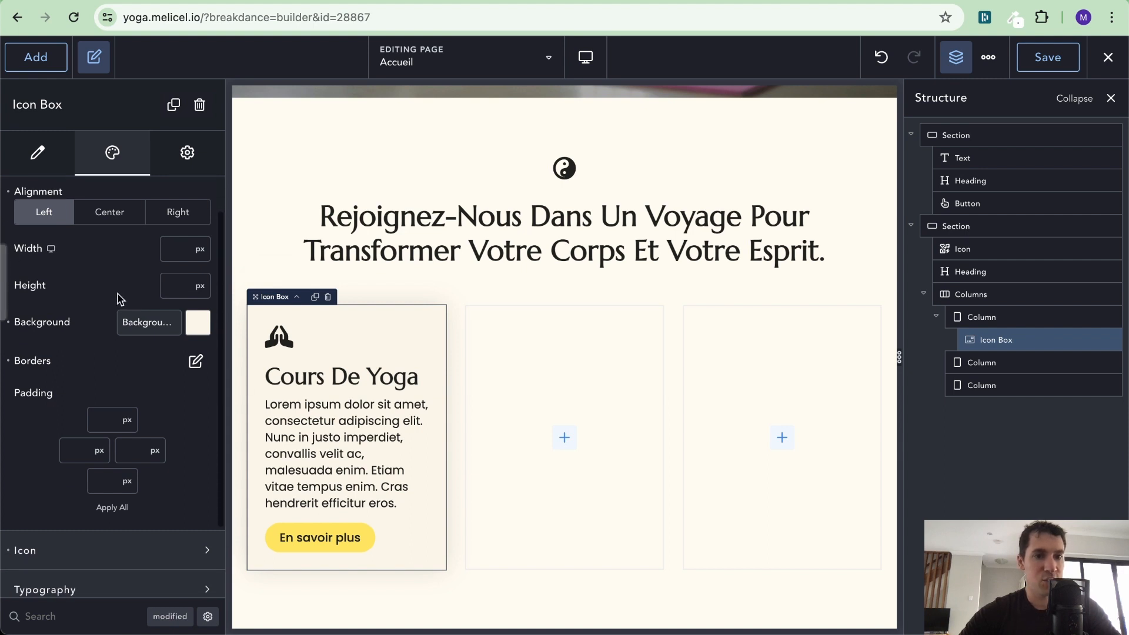
Remove the Icon Box container's shadow, set its border radius to 24 px, and compare the card with the demo site.
left_click(197, 362)
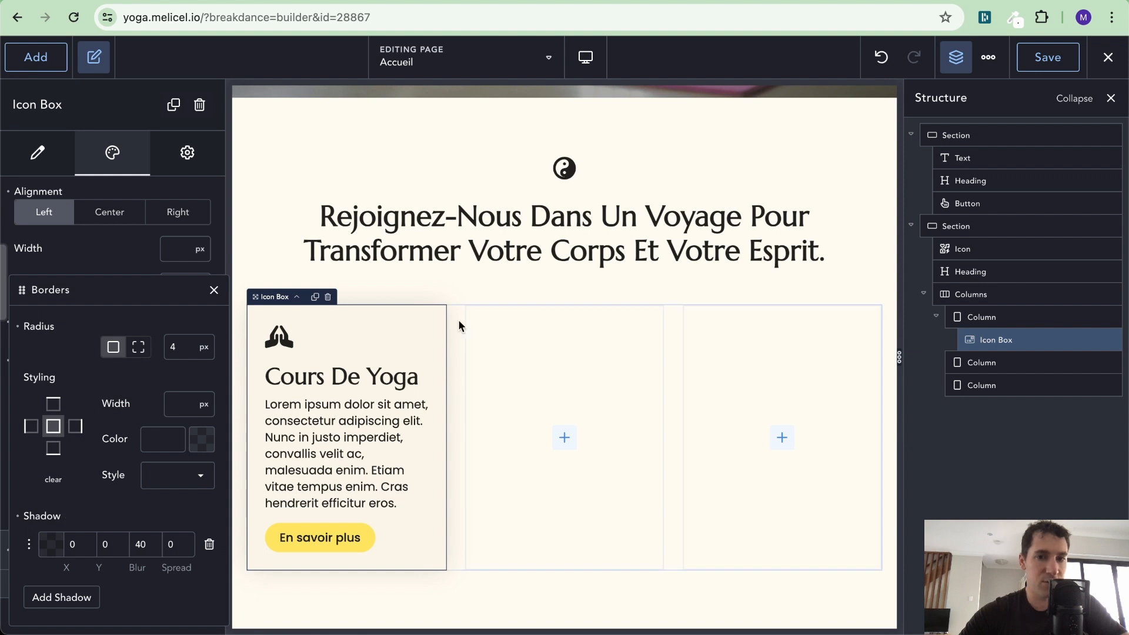
left_click(17, 516)
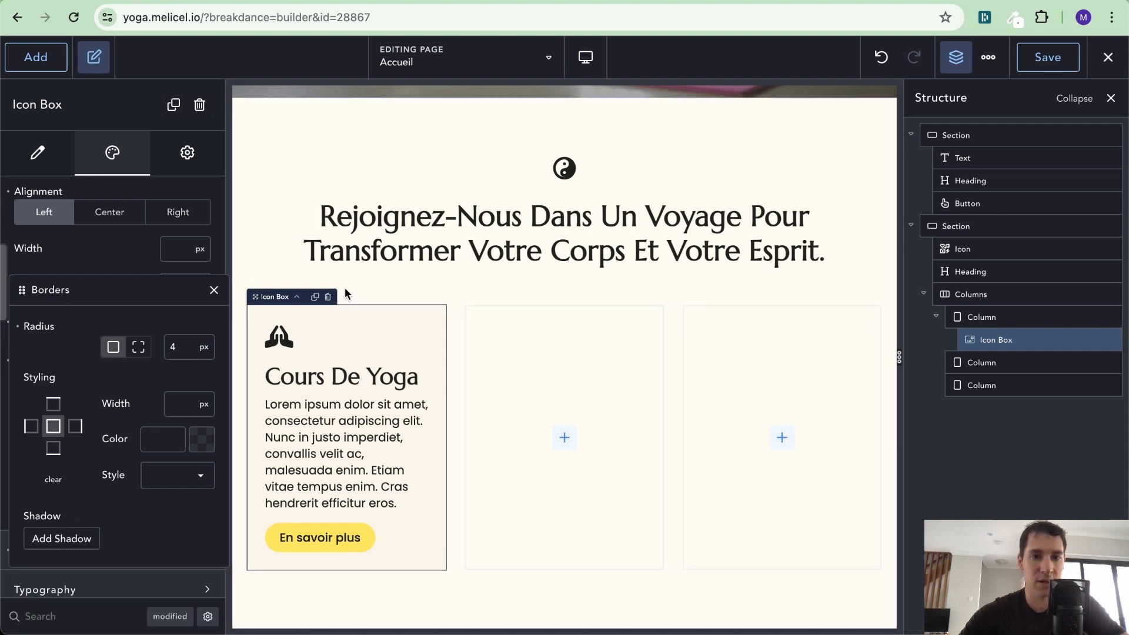
left_click(174, 344)
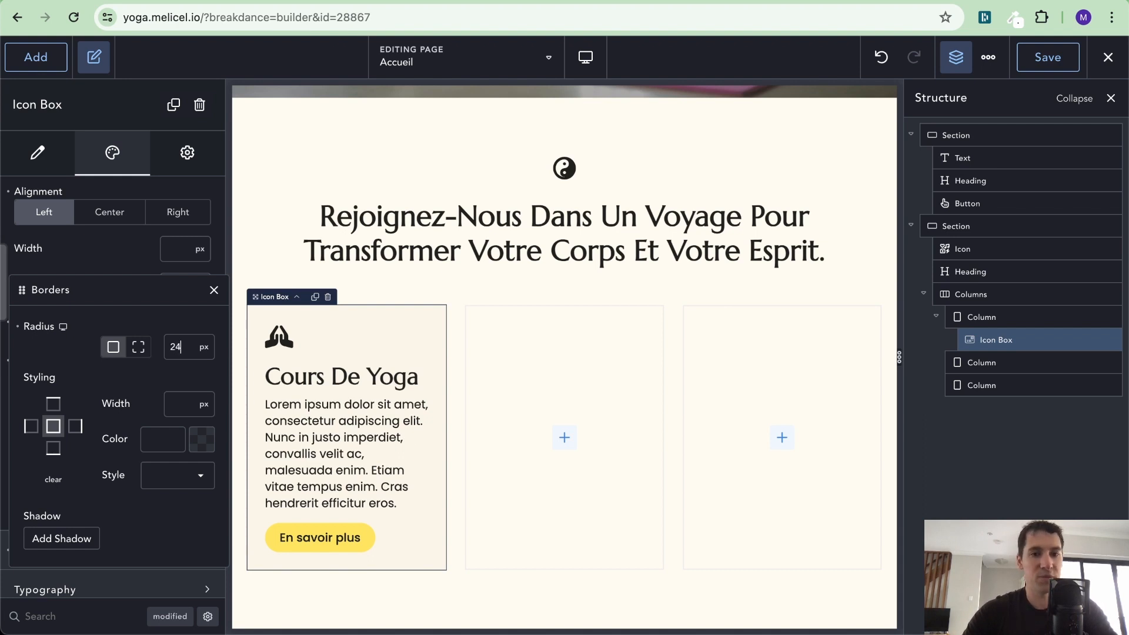
left_click(215, 290)
left_click(515, 287)
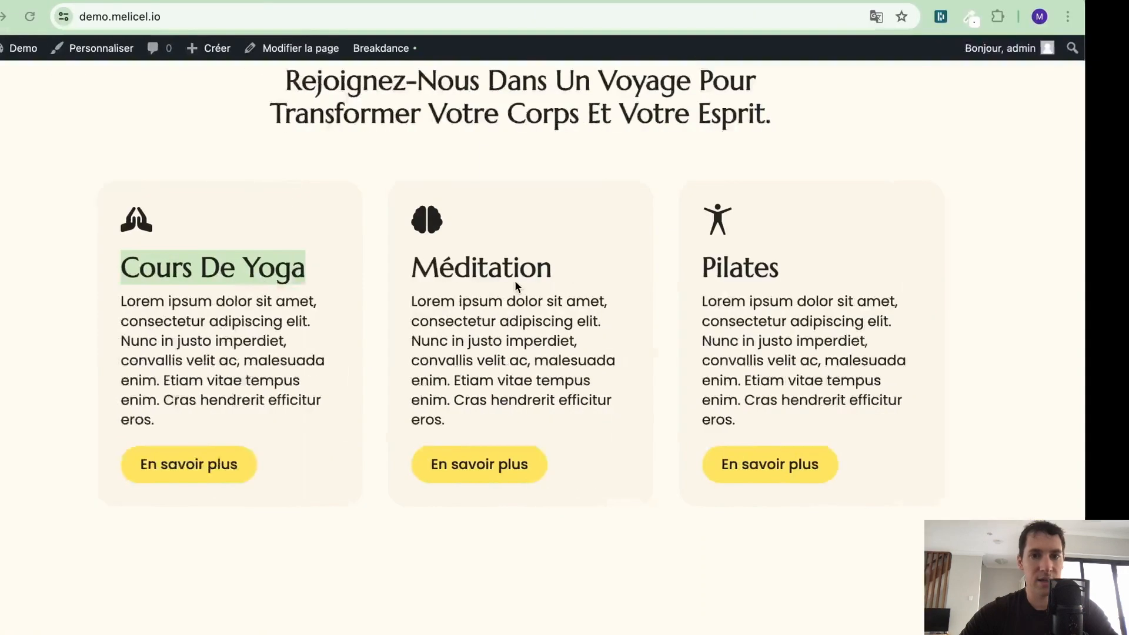
scroll(515, 281, "down", 1)
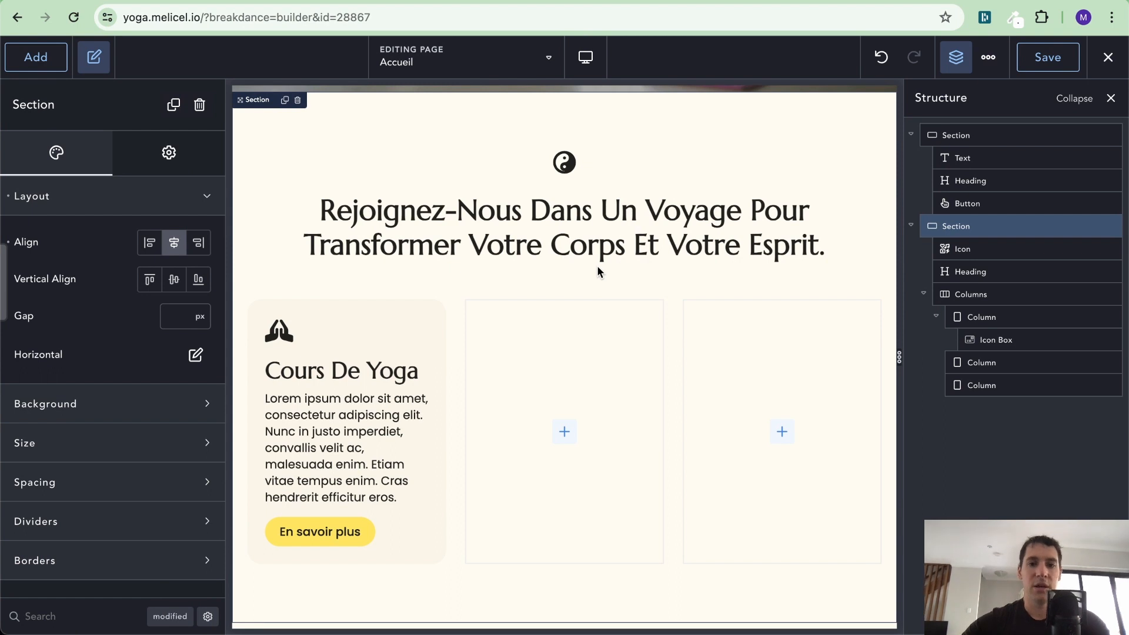
Duplicate the "Cours De Yoga" Icon Box twice, placing one copy in the second column and one in the third.
left_click(403, 327)
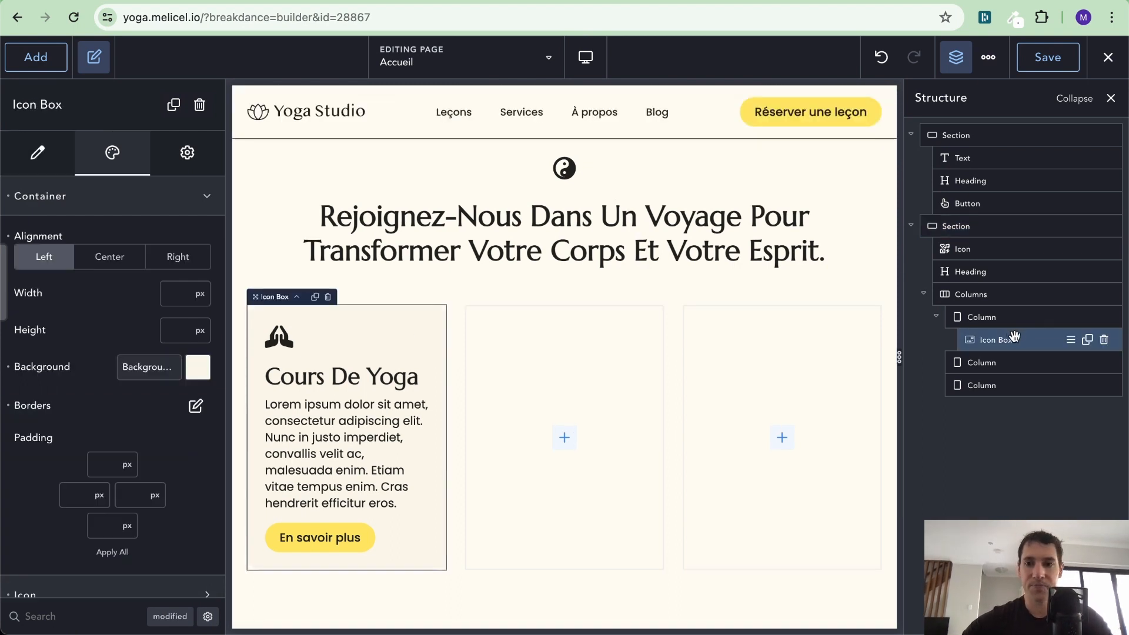
left_click(1088, 341)
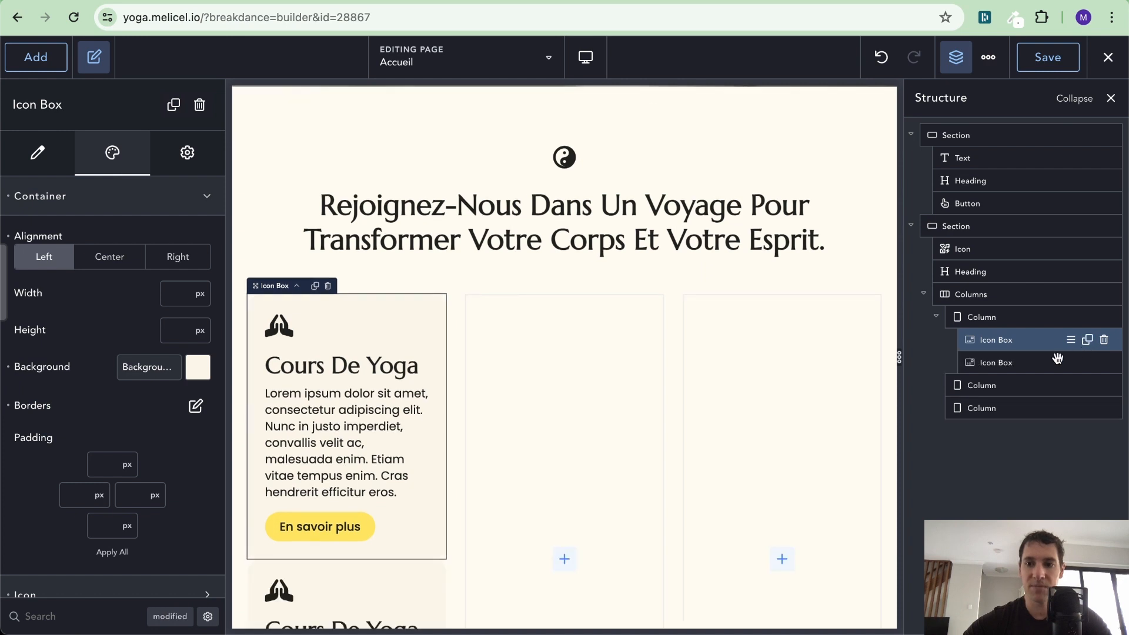
left_click(1015, 363)
left_click_drag(1016, 365, 1013, 392)
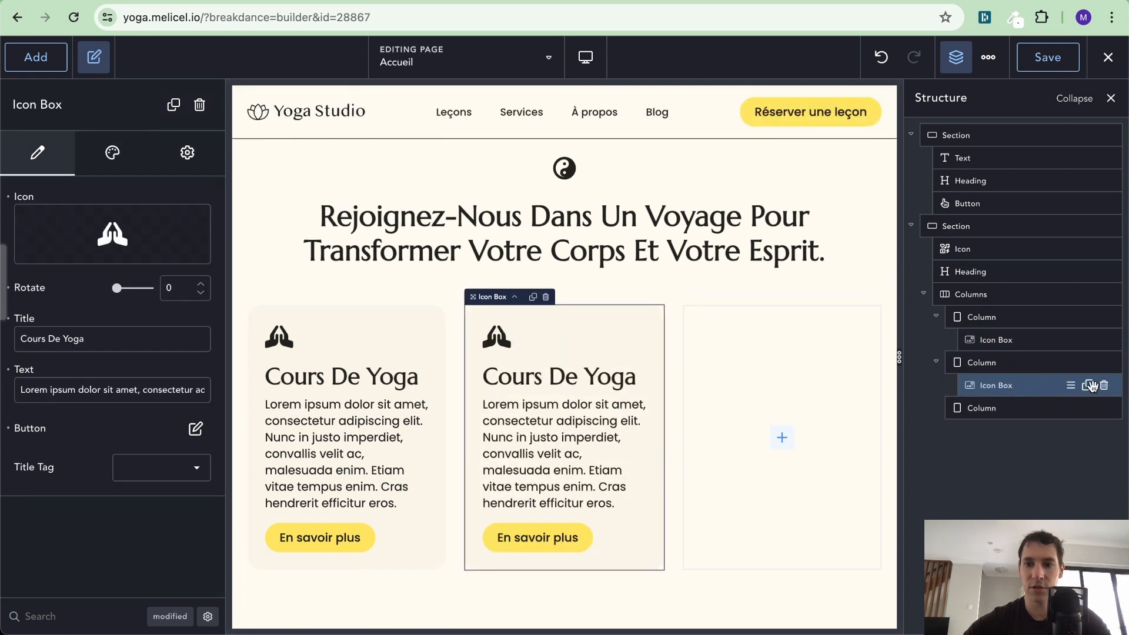
left_click(1088, 385)
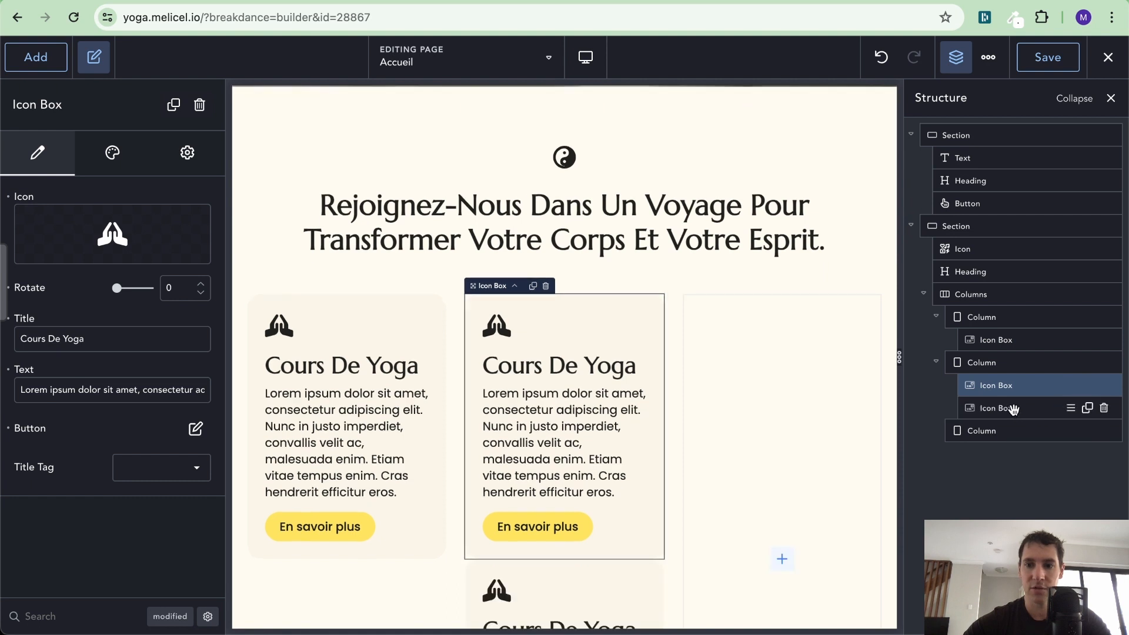
left_click_drag(1013, 408, 1004, 430)
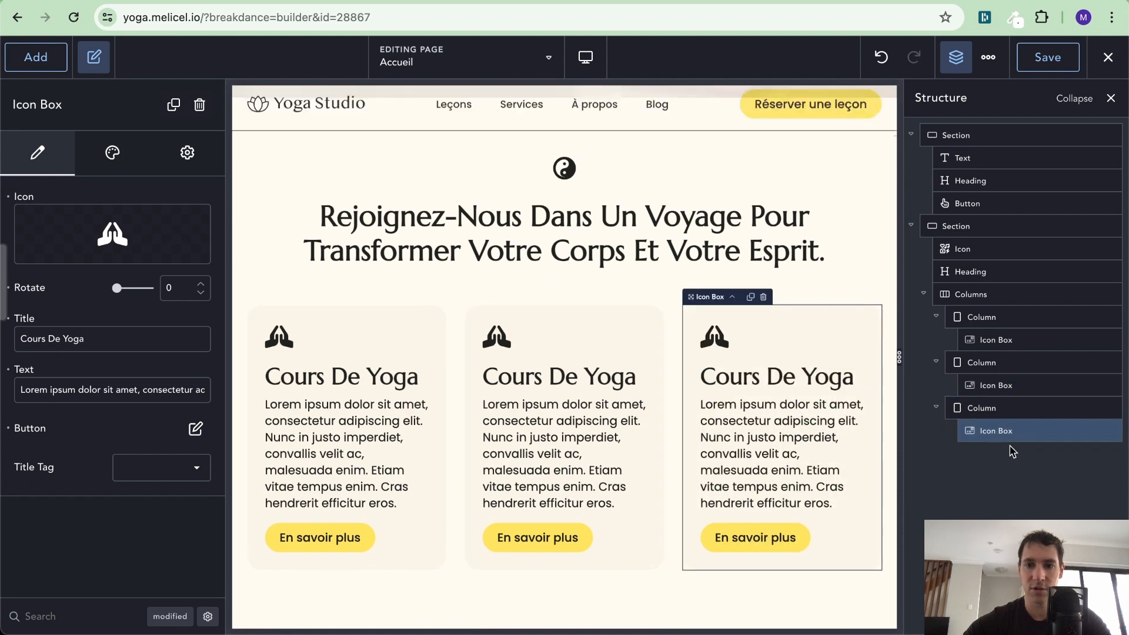
Change the second column's Icon Box to the brain icon and set its title to "Méditation".
left_click(582, 372)
mouse_move(104, 238)
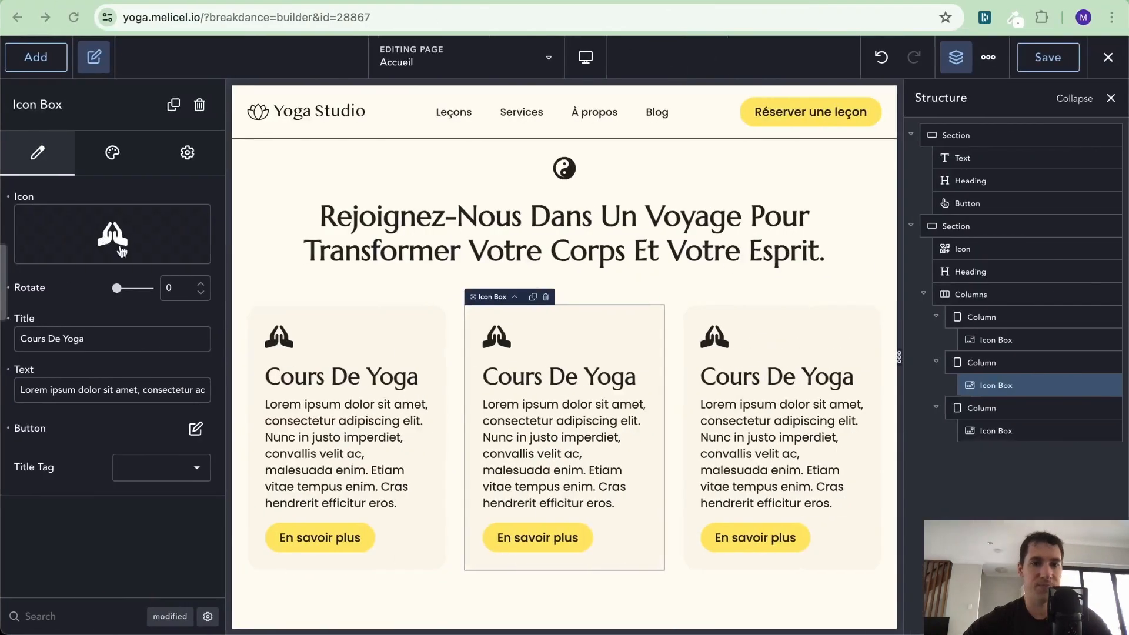
left_click(121, 231)
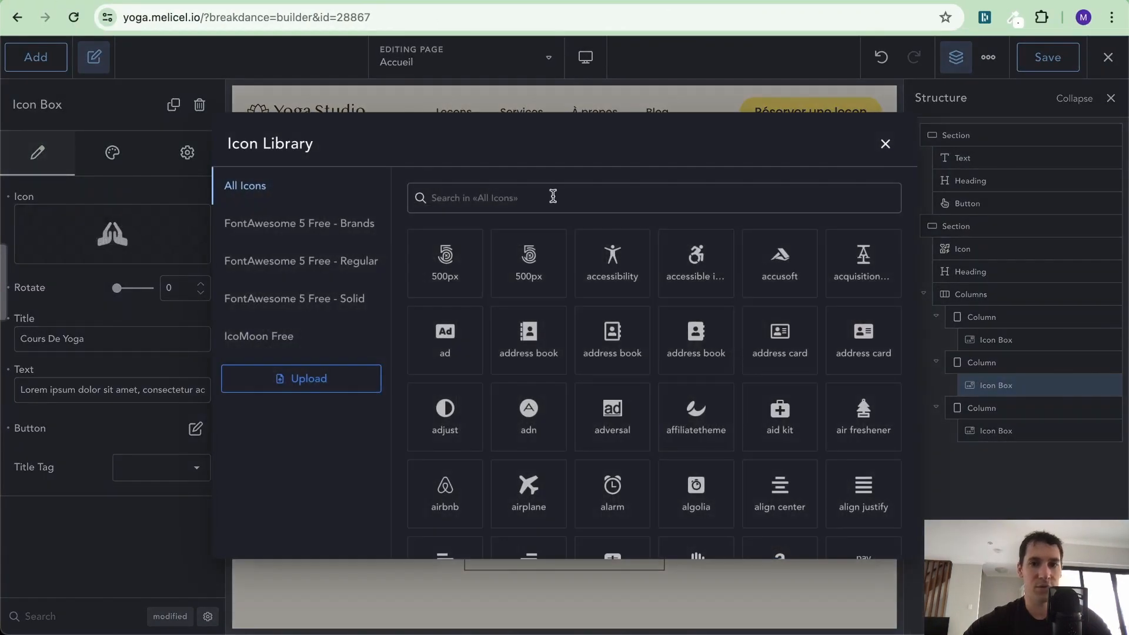
type("brain")
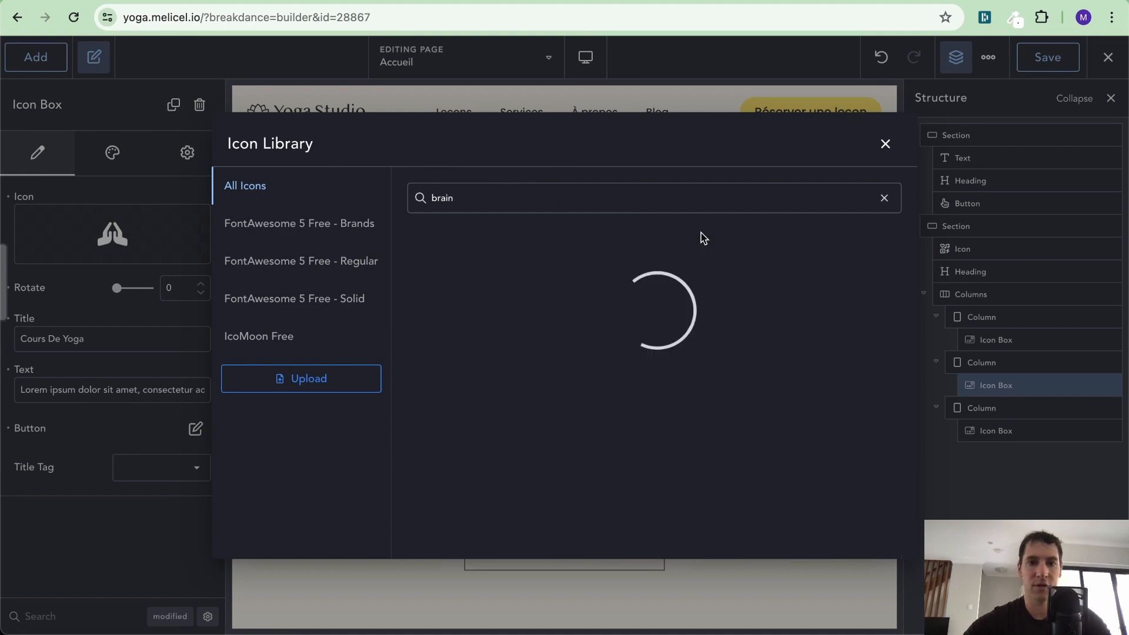
left_click(442, 251)
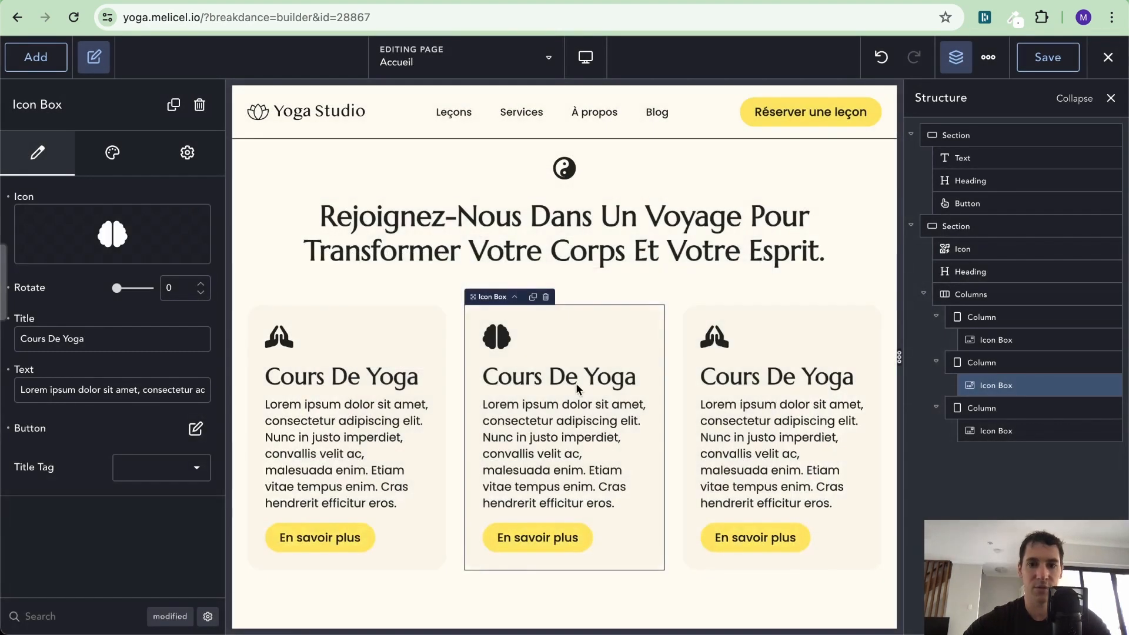
triple_click(55, 339)
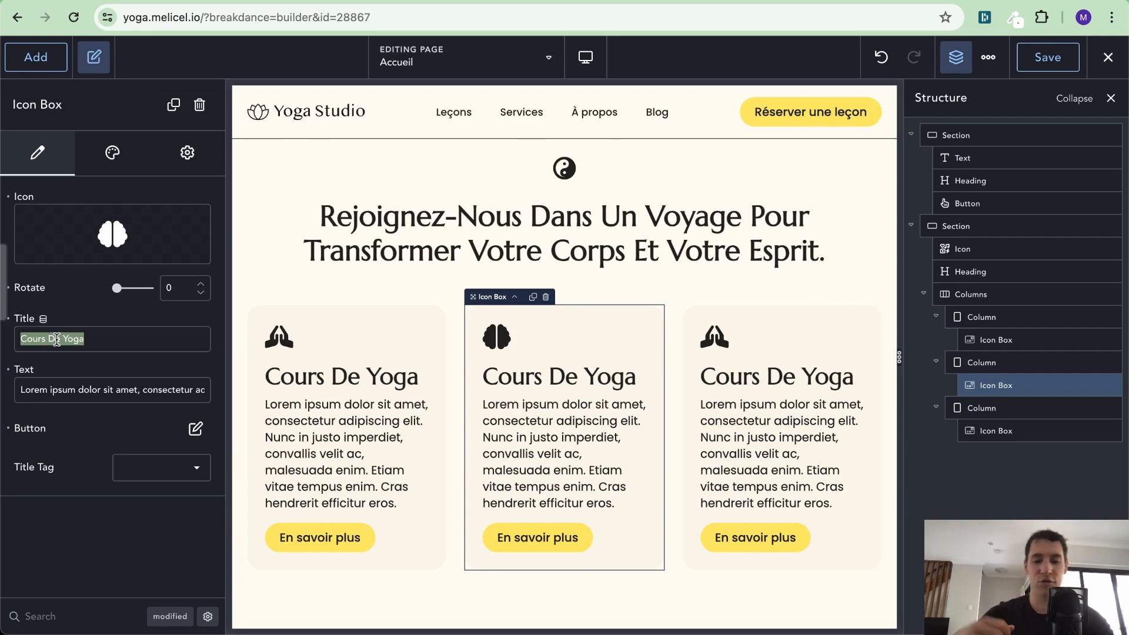
type("Méditation")
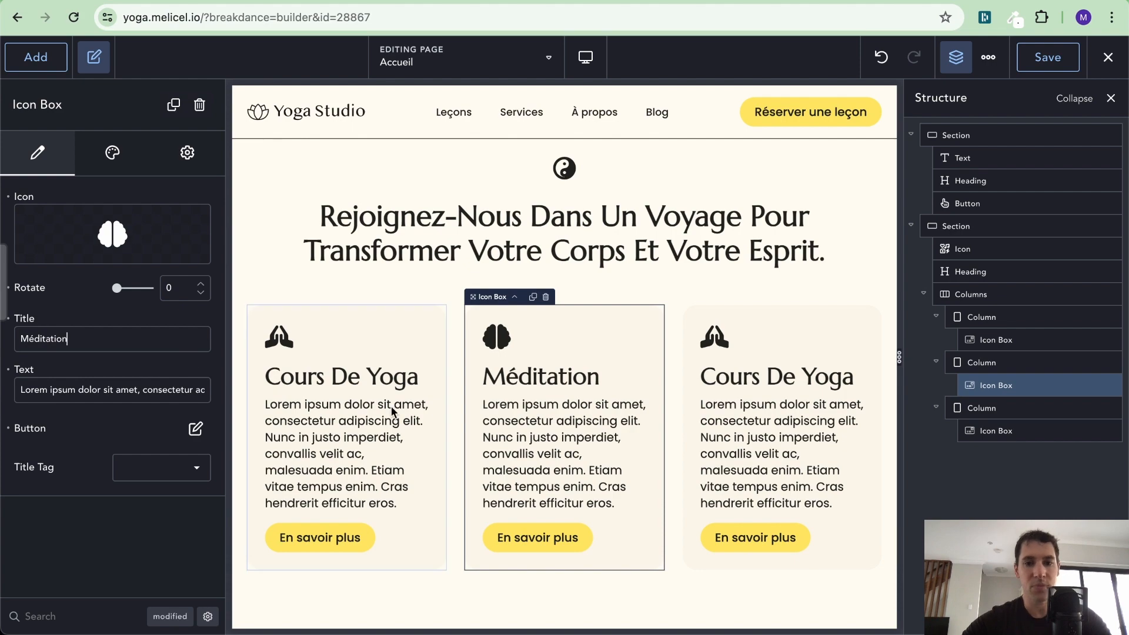
Change the third column's Icon Box to the accessibility icon and set its title to "Pilates".
left_click(779, 384)
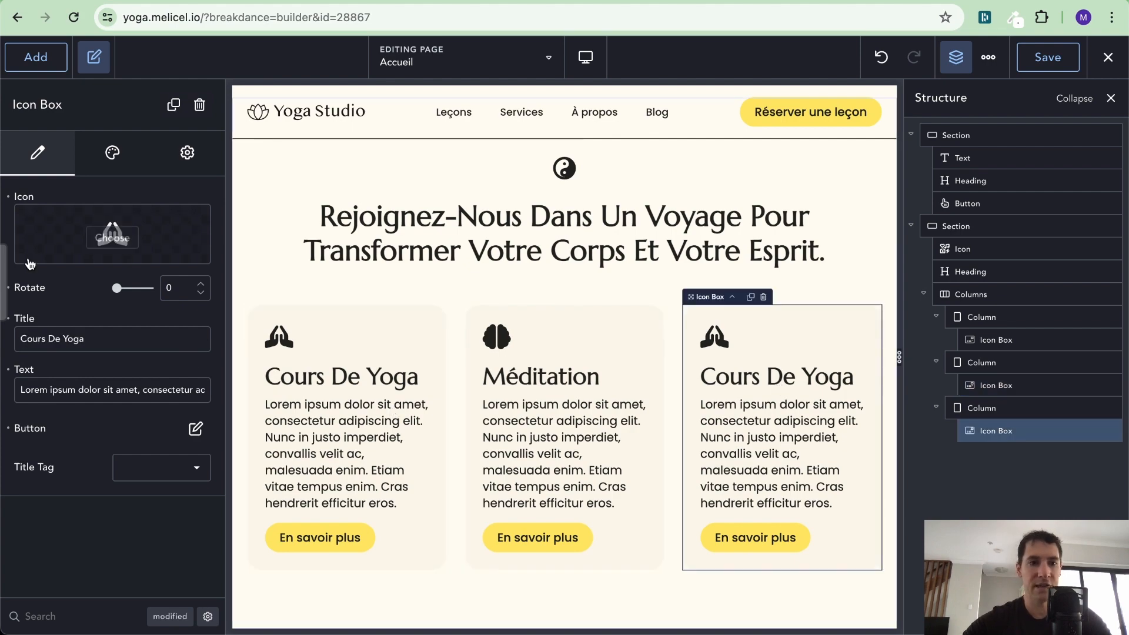
left_click(113, 238)
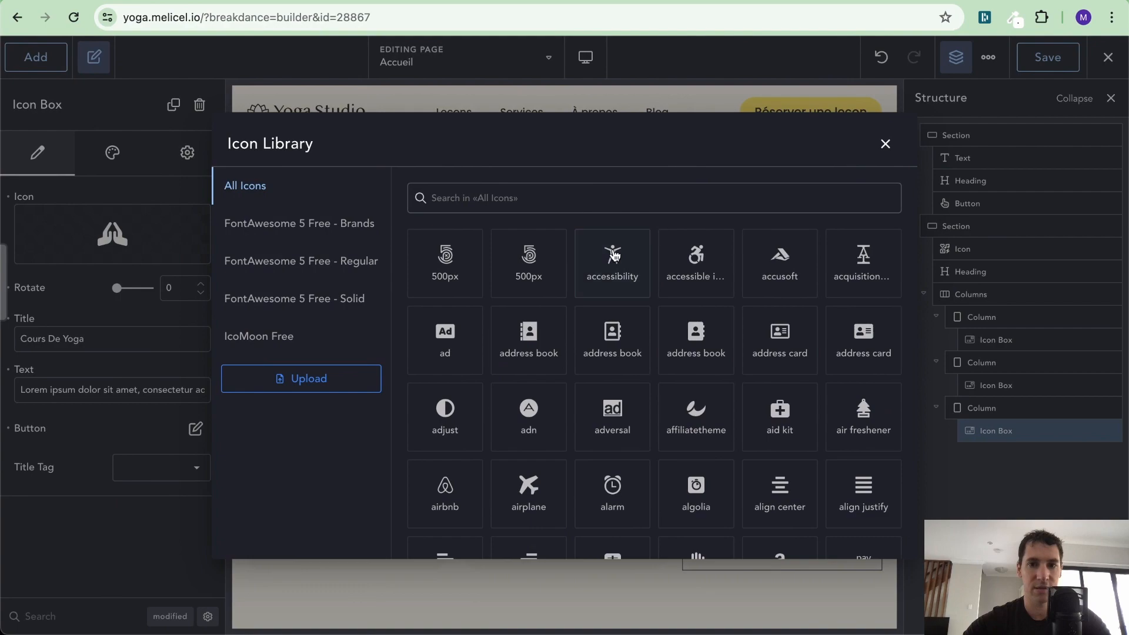
left_click(613, 254)
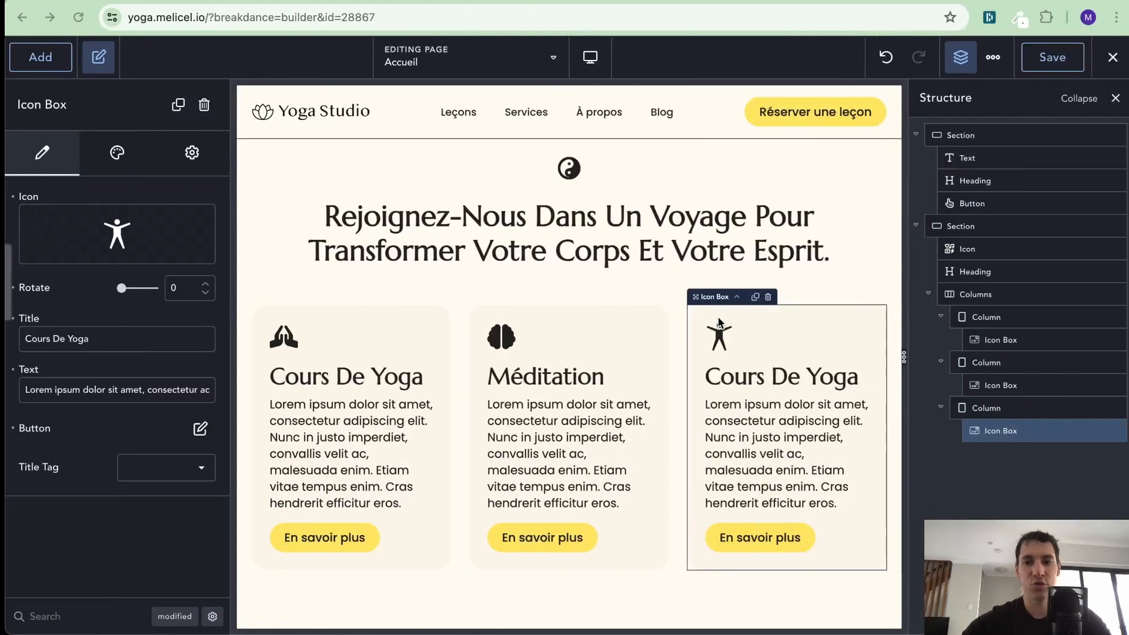
left_click(84, 233)
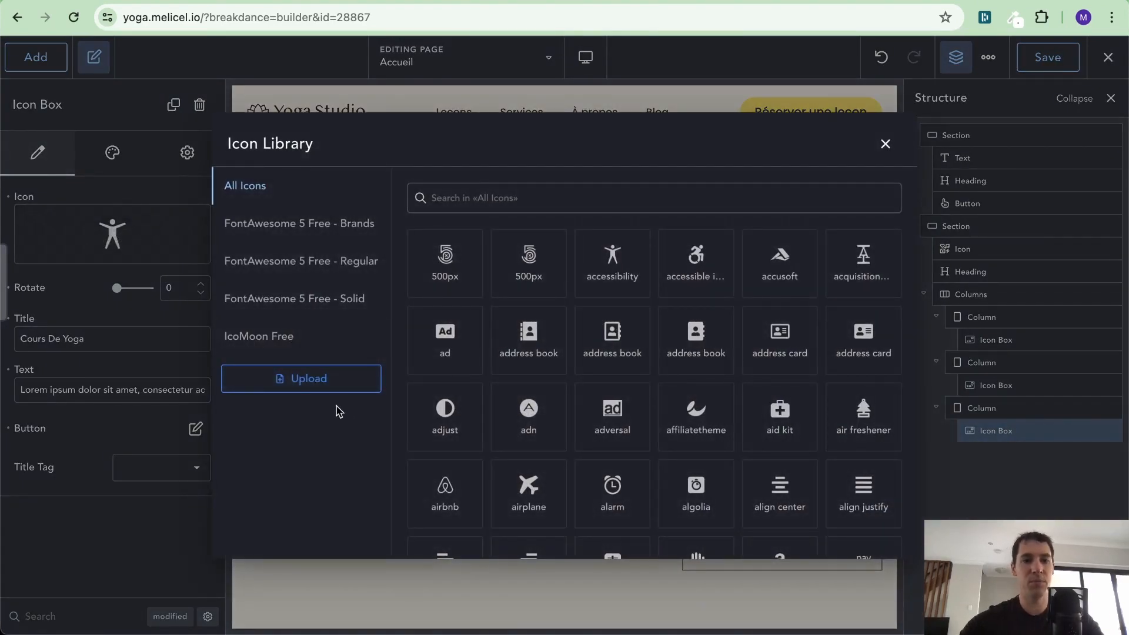
left_click(884, 145)
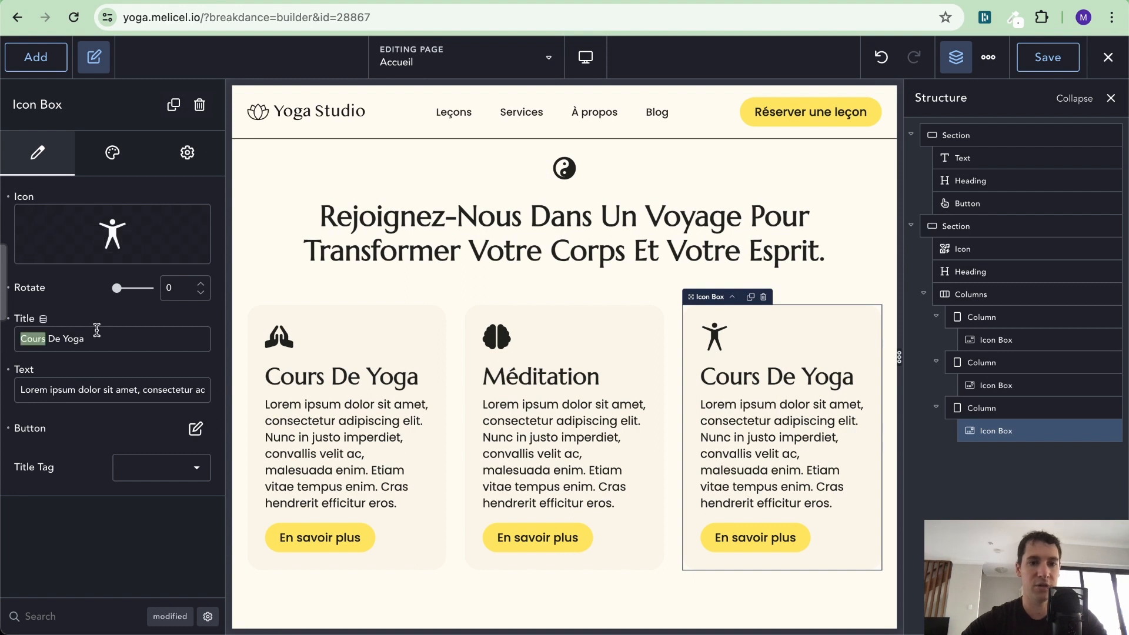
key("super+a")
type("Pila")
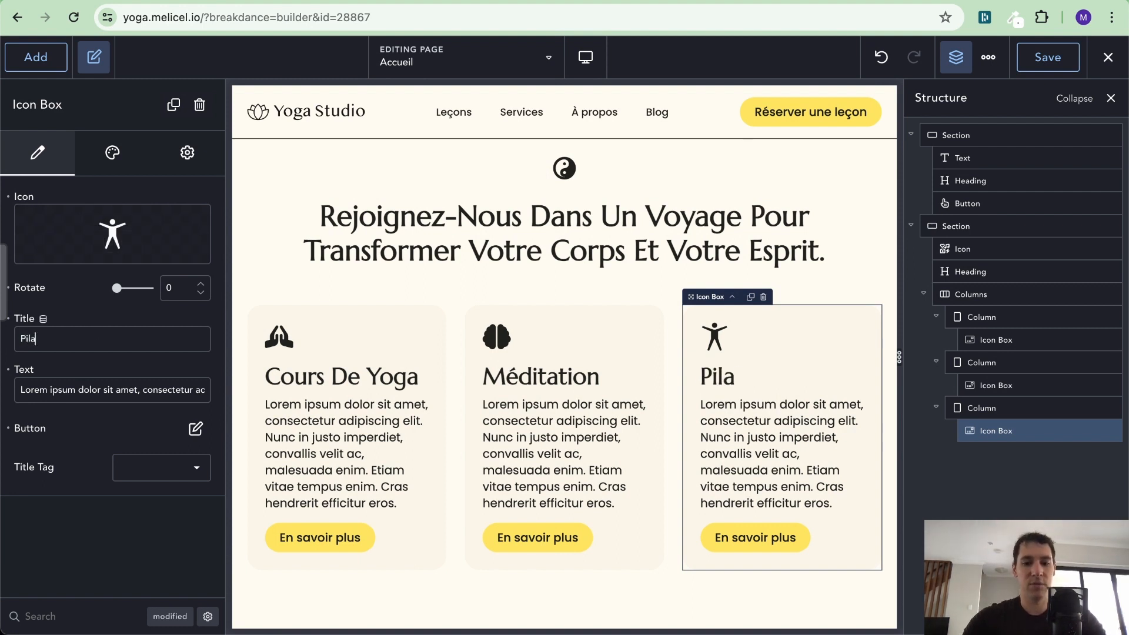
Compare the three-card section with the demo site, and save the Accueil page before exiting to its frontend.
left_click(335, 232)
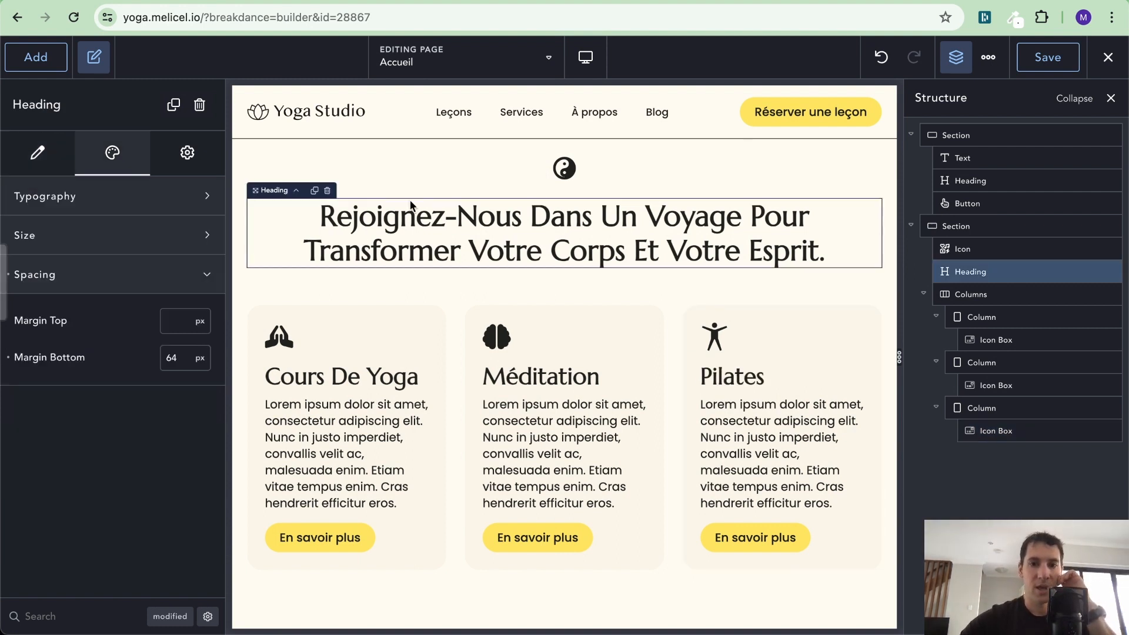
scroll(410, 203, "up", 1)
scroll(411, 205, "down", 1)
key("ctrl+Left")
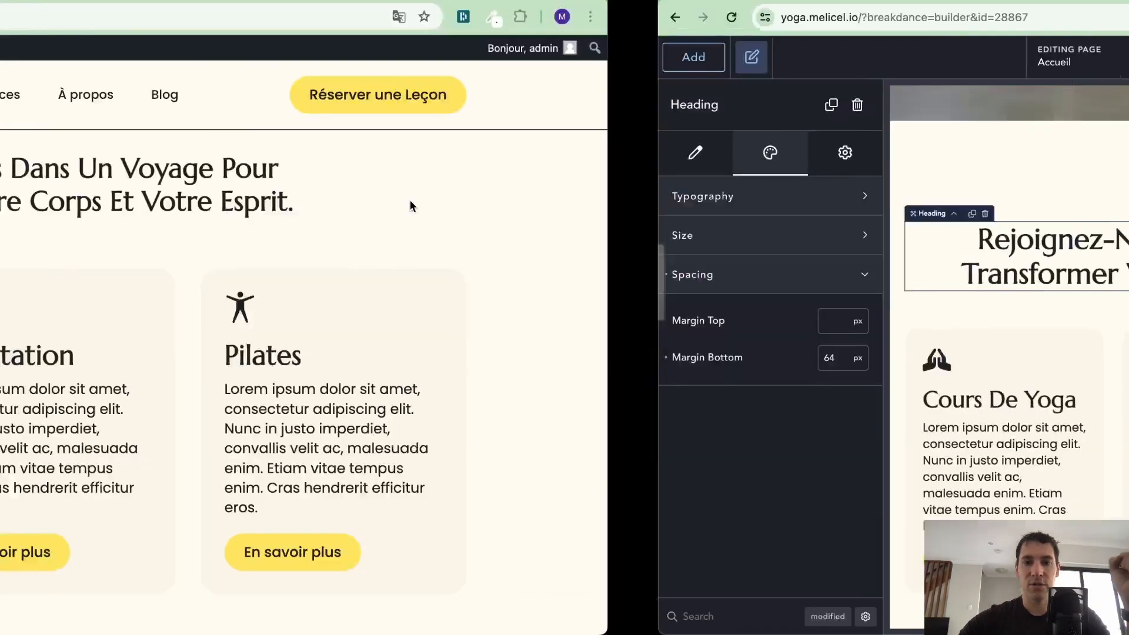
scroll(411, 203, "down", 2)
key("ctrl+Right")
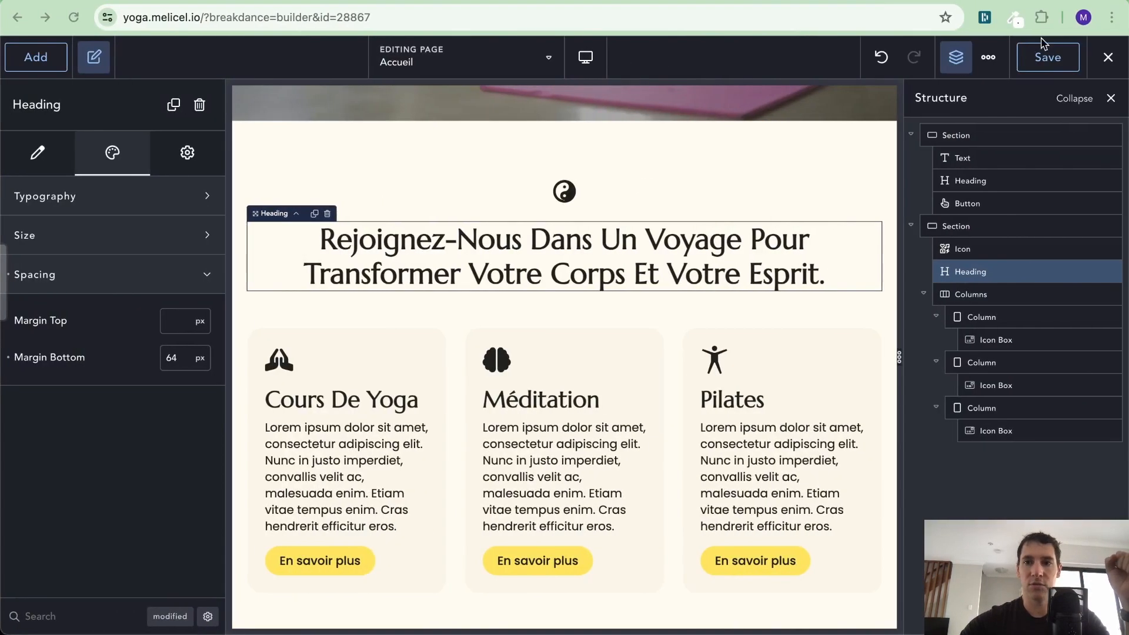
left_click(1062, 61)
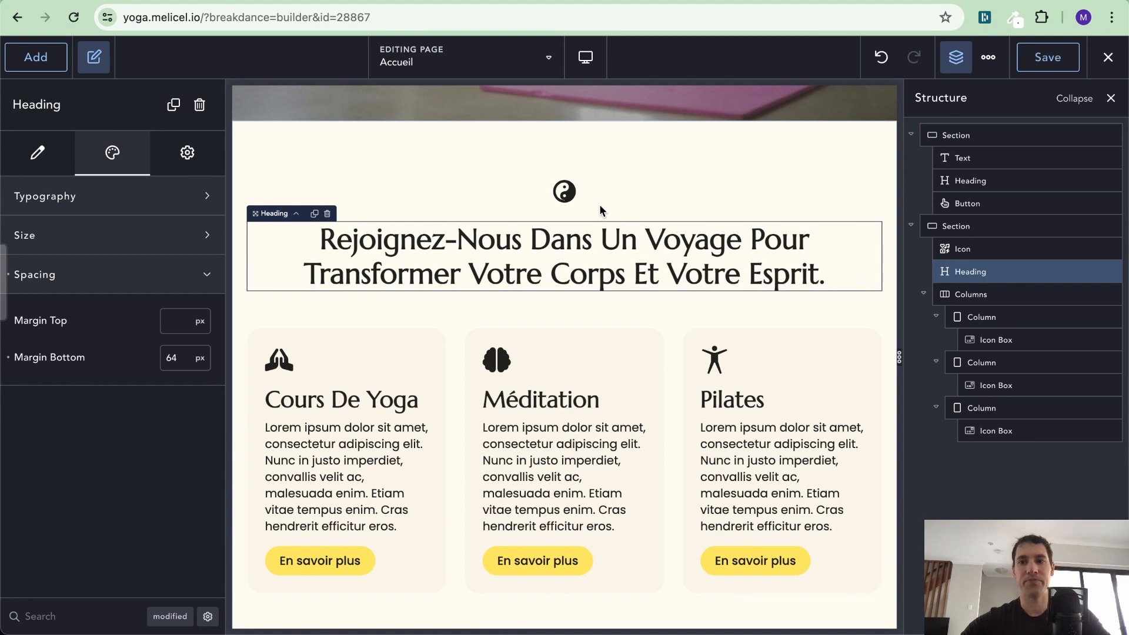
left_click(1109, 58)
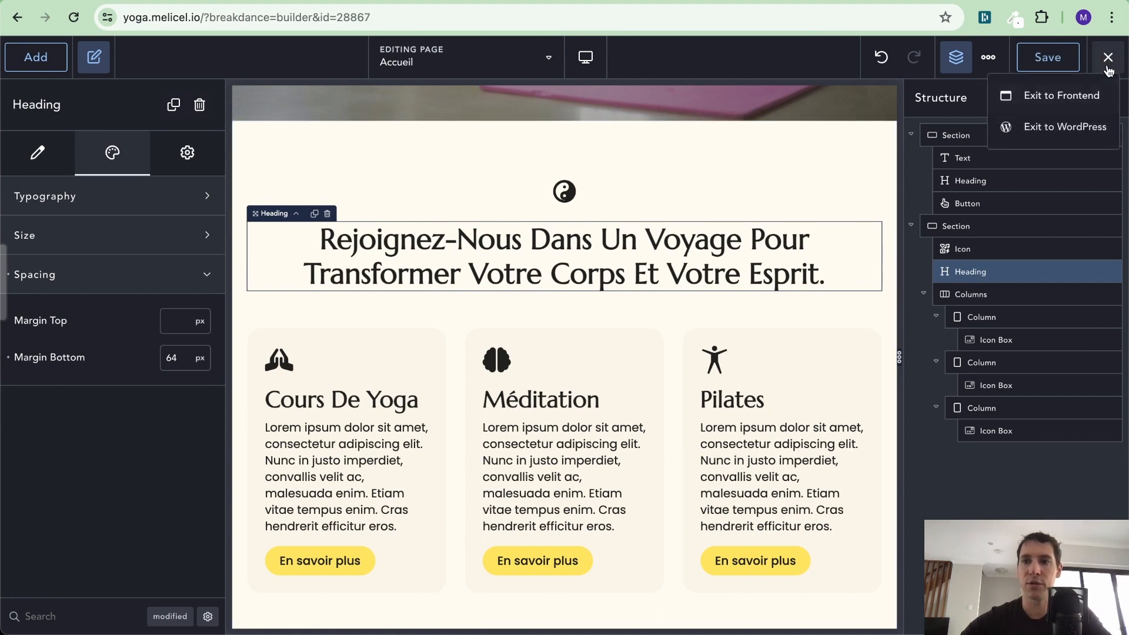
left_click(1062, 97)
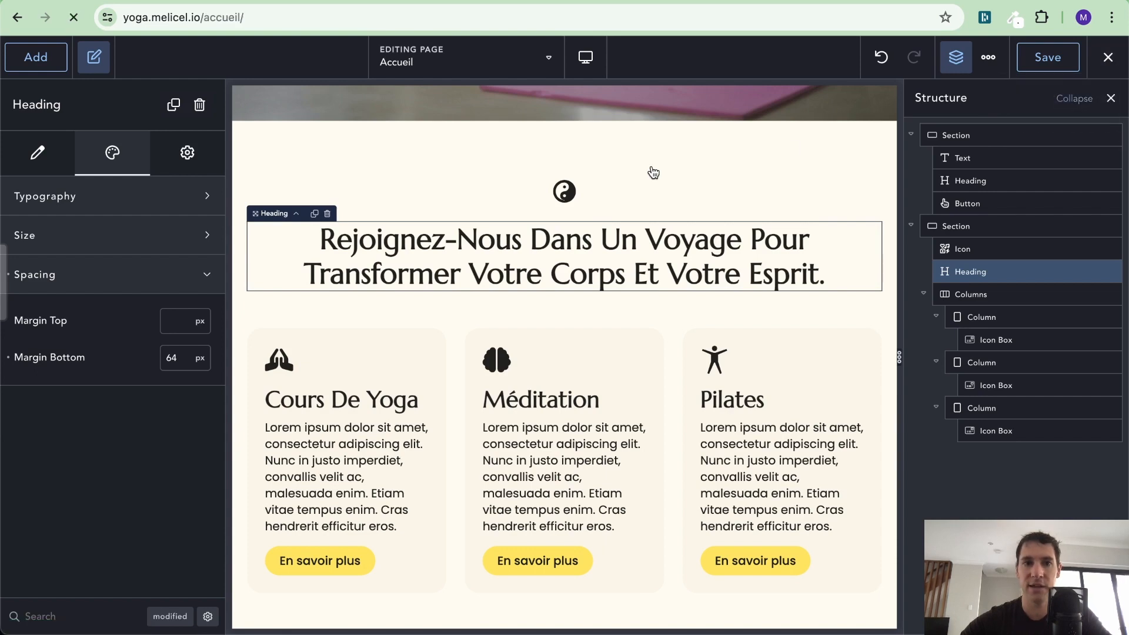
Examine the published Accueil page's hero and three-card section, comparing heading, icons and spacing with the demo site.
scroll(647, 170, "down", 4)
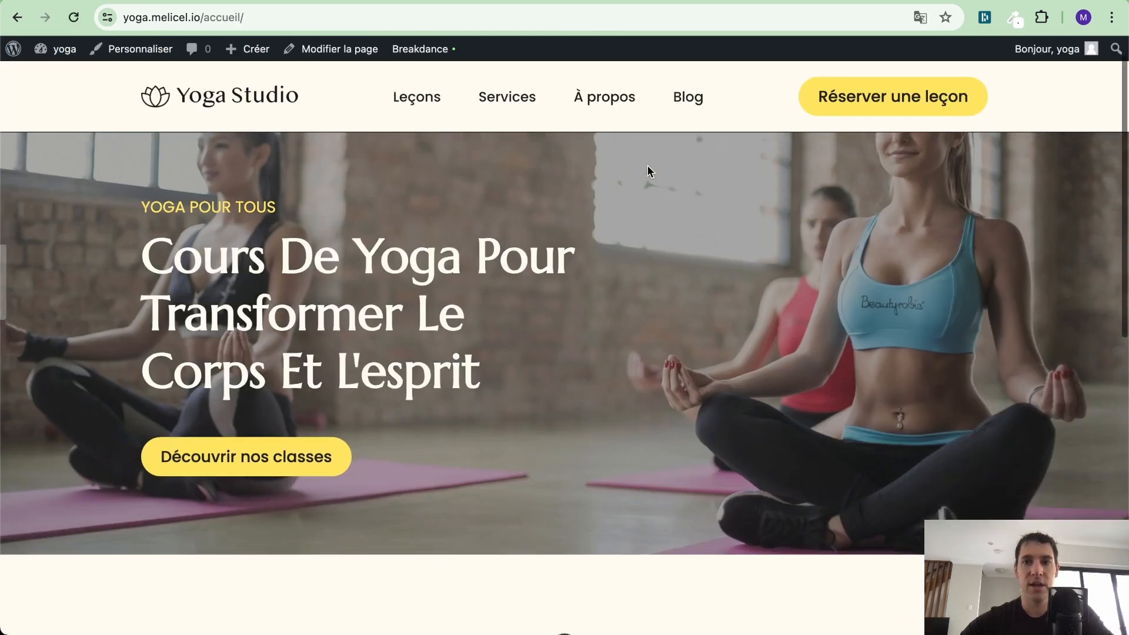
scroll(648, 171, "up", 4)
scroll(647, 167, "down", 10)
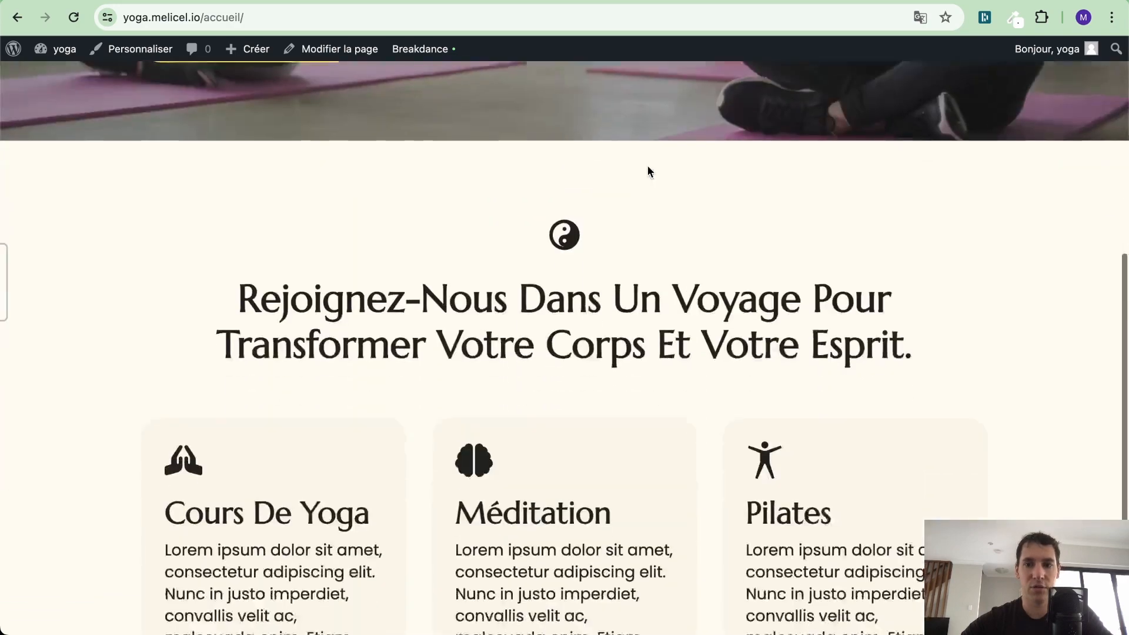
scroll(648, 168, "up", 6)
scroll(648, 166, "up", 2)
scroll(647, 166, "down", 8)
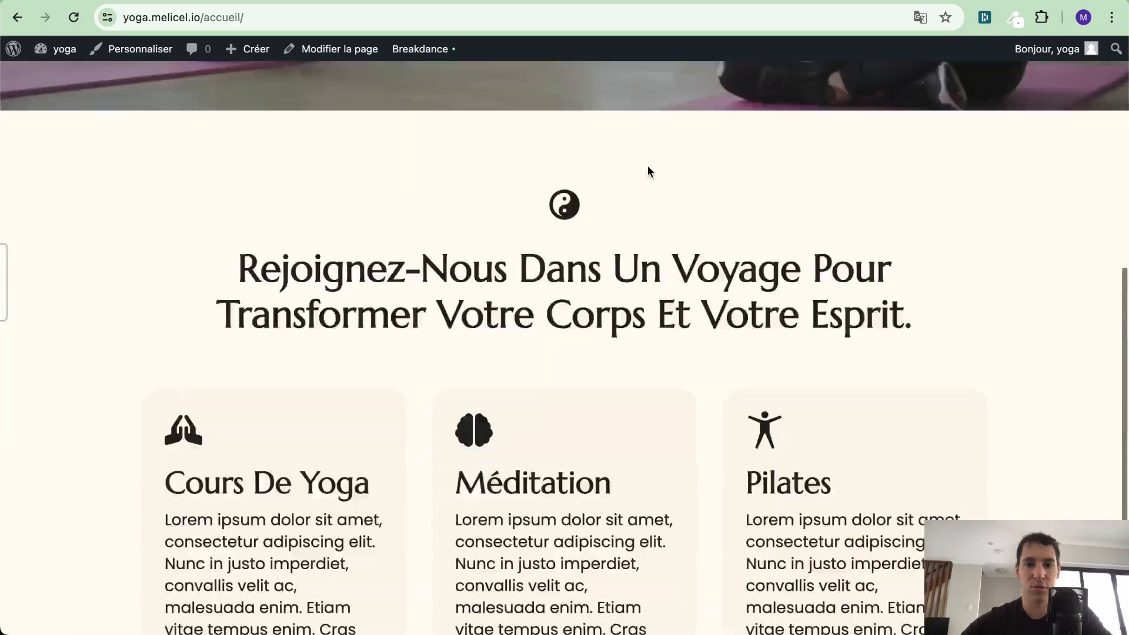
key("ctrl+Left")
scroll(648, 166, "up", 2)
scroll(648, 171, "down", 2)
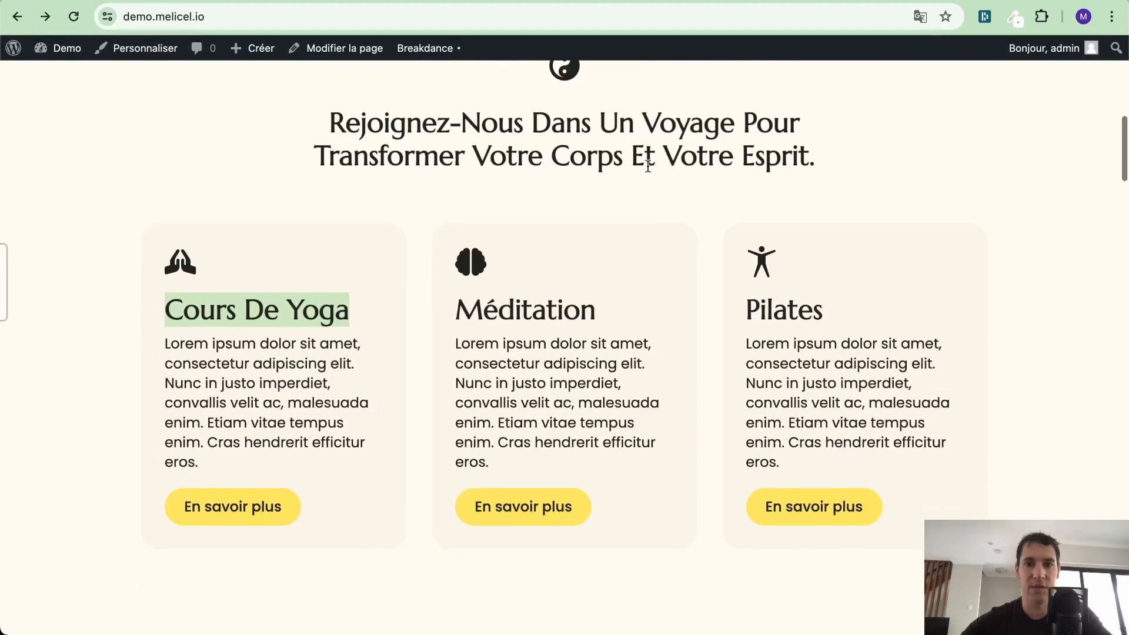
key("ctrl+Right")
scroll(647, 166, "up", 3)
scroll(647, 166, "down", 3)
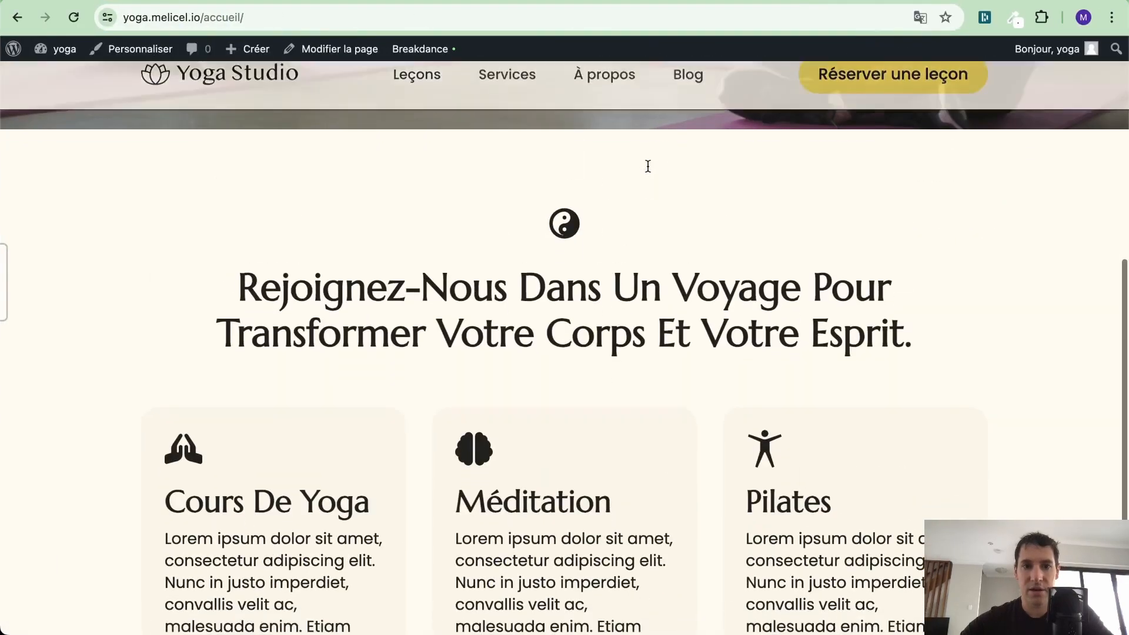
key("ctrl+Left")
scroll(648, 166, "up", 3)
scroll(647, 171, "up", 2)
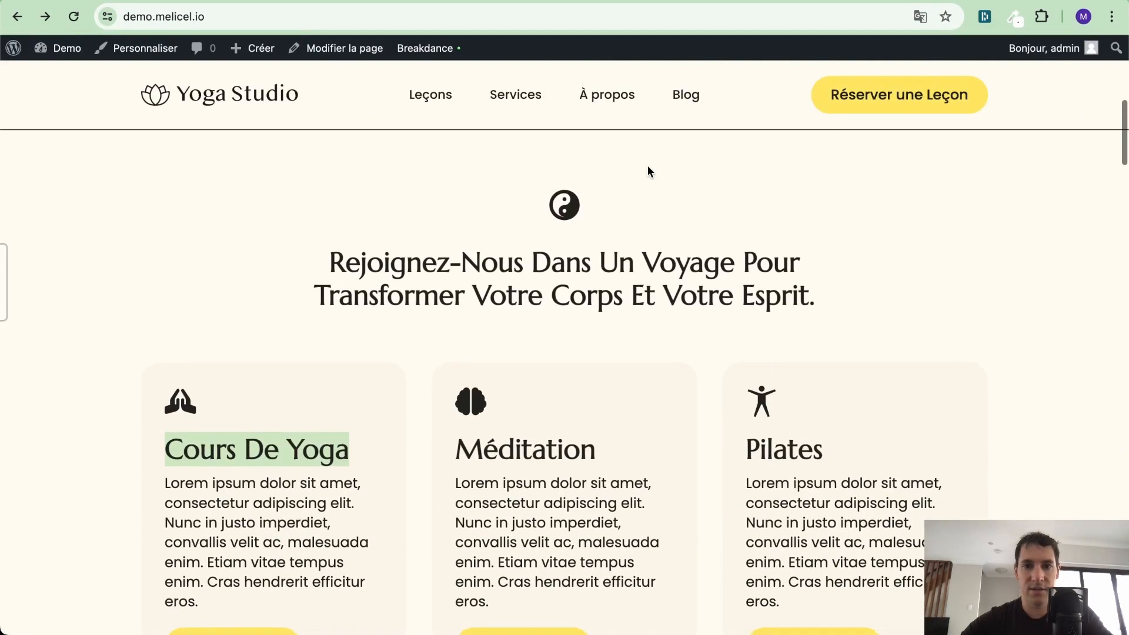
scroll(627, 323, "down", 4)
key("ctrl+Right")
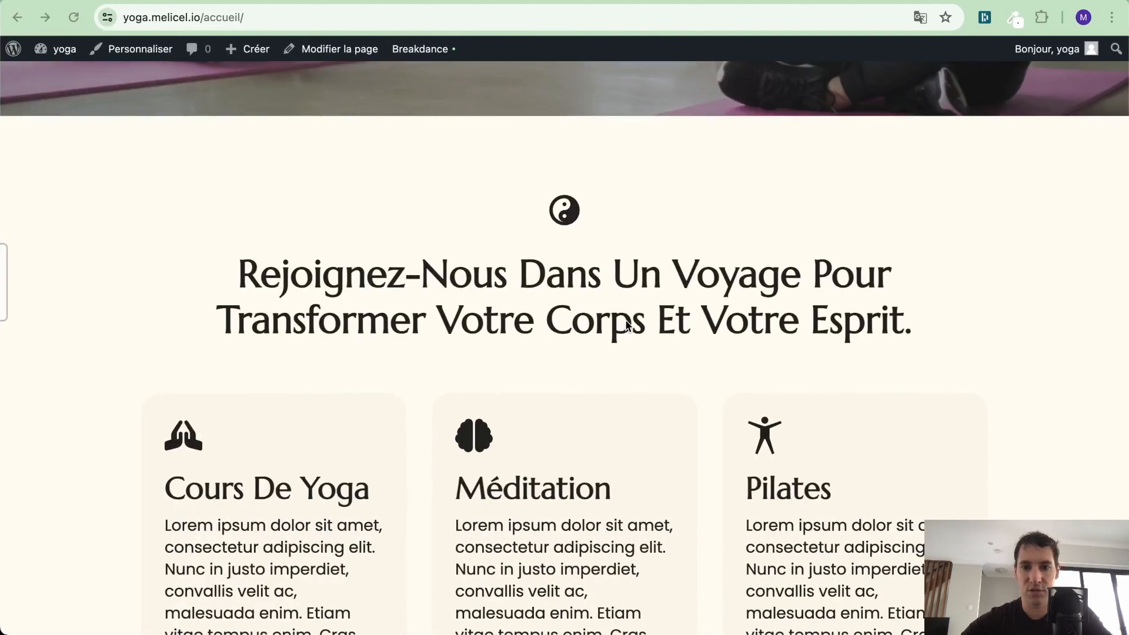
Reopen the Accueil page in the Breakdance builder from its frontend view.
scroll(625, 323, "down", 2)
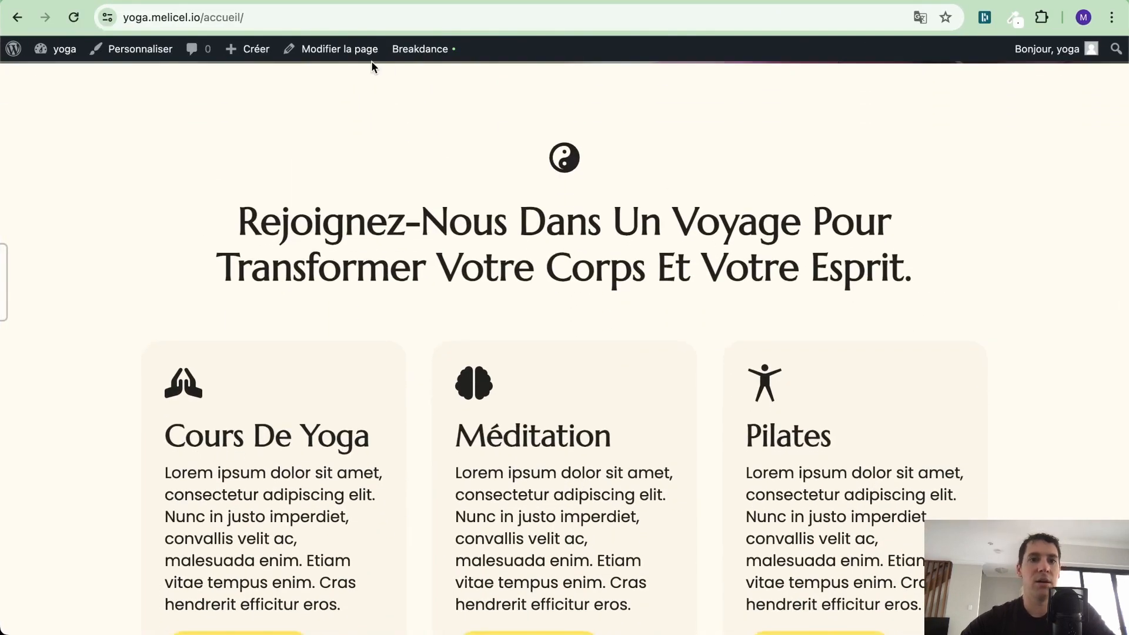
scroll(441, 315, "up", 10)
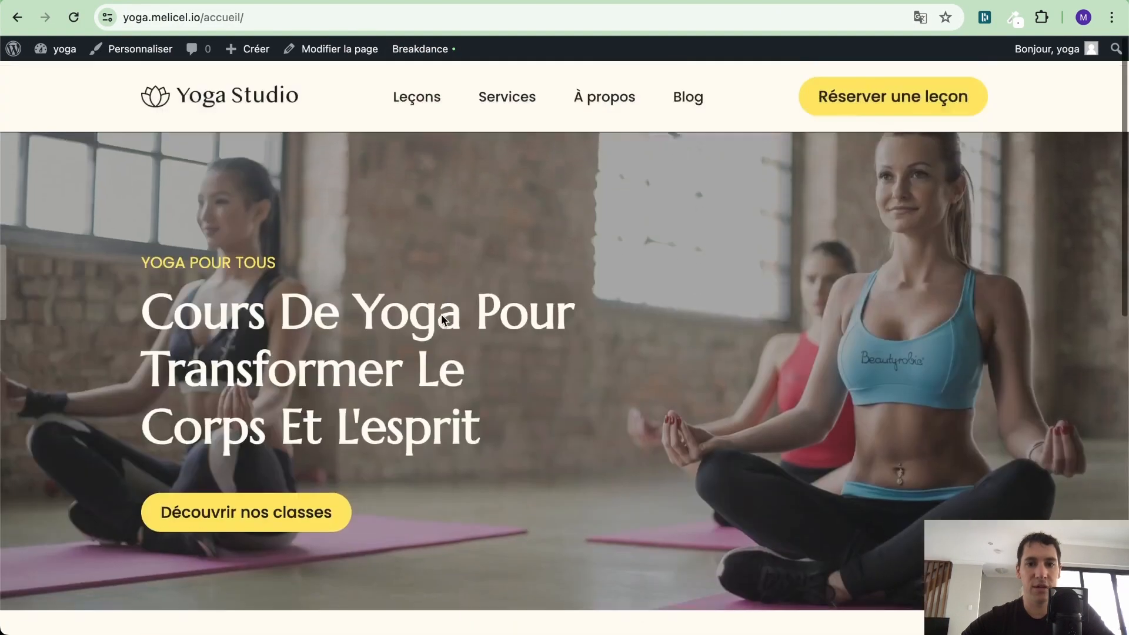
scroll(443, 319, "down", 7)
mouse_move(426, 53)
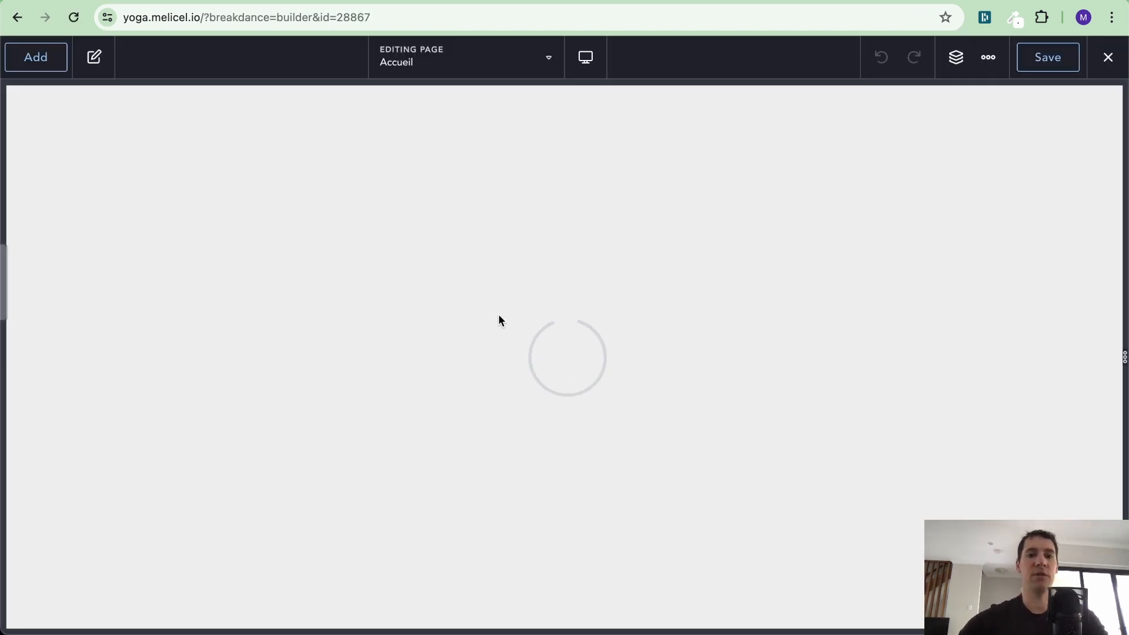
Examine the demo site's "Découvrez Nos Classes De Yoga" section, its class cards, and the pricing section below.
key("ctrl+Left")
scroll(499, 318, "down", 5)
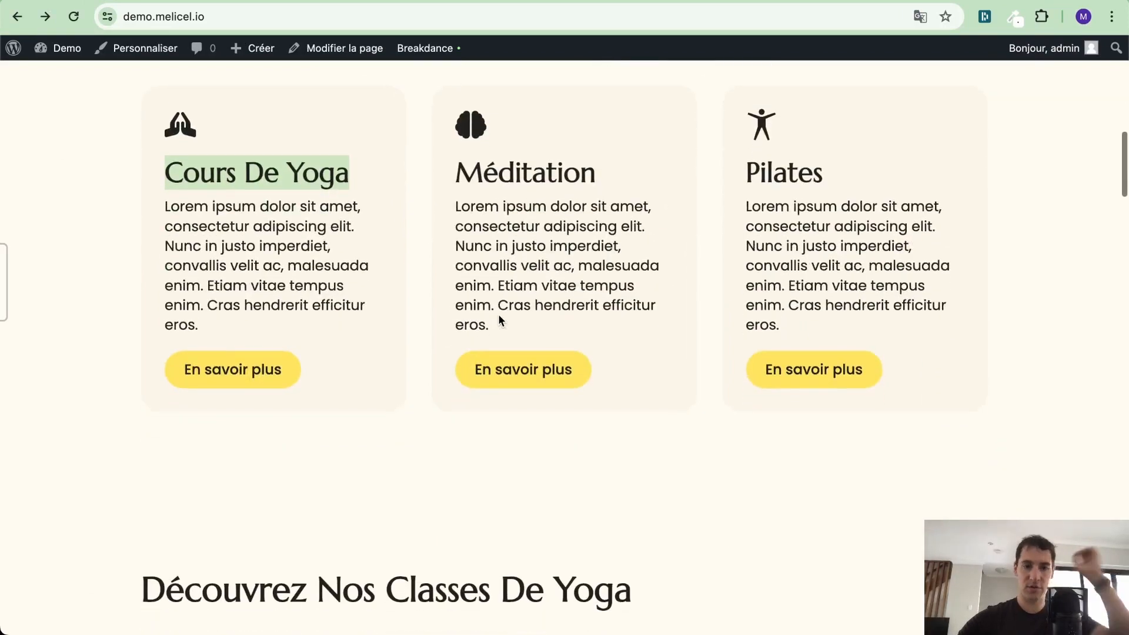
scroll(499, 317, "down", 6)
scroll(499, 317, "up", 3)
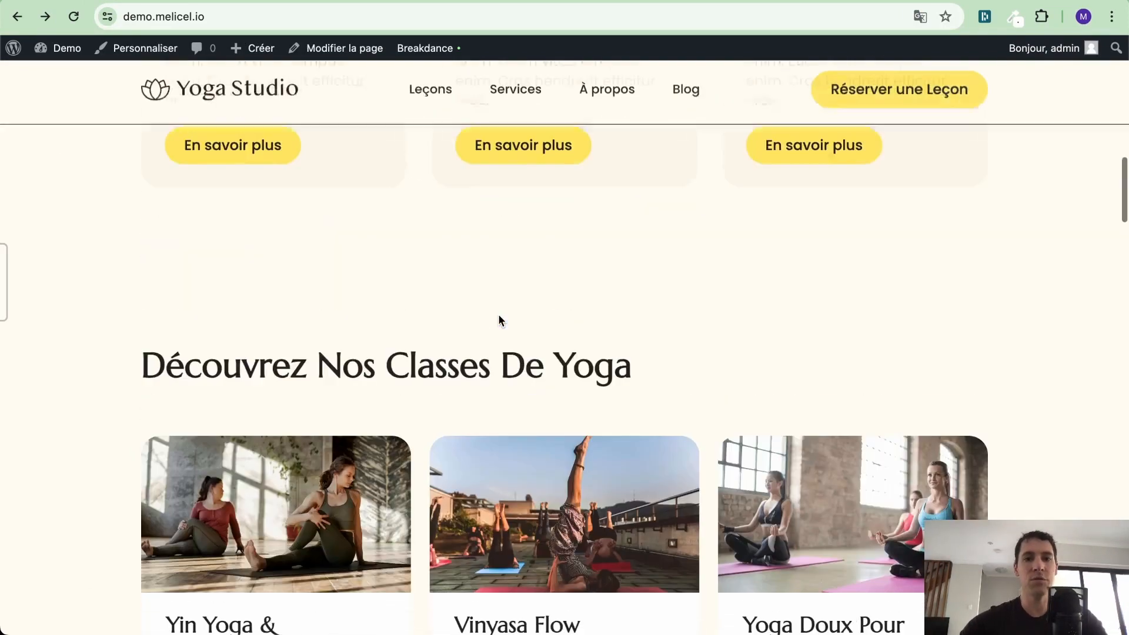
scroll(499, 317, "down", 4)
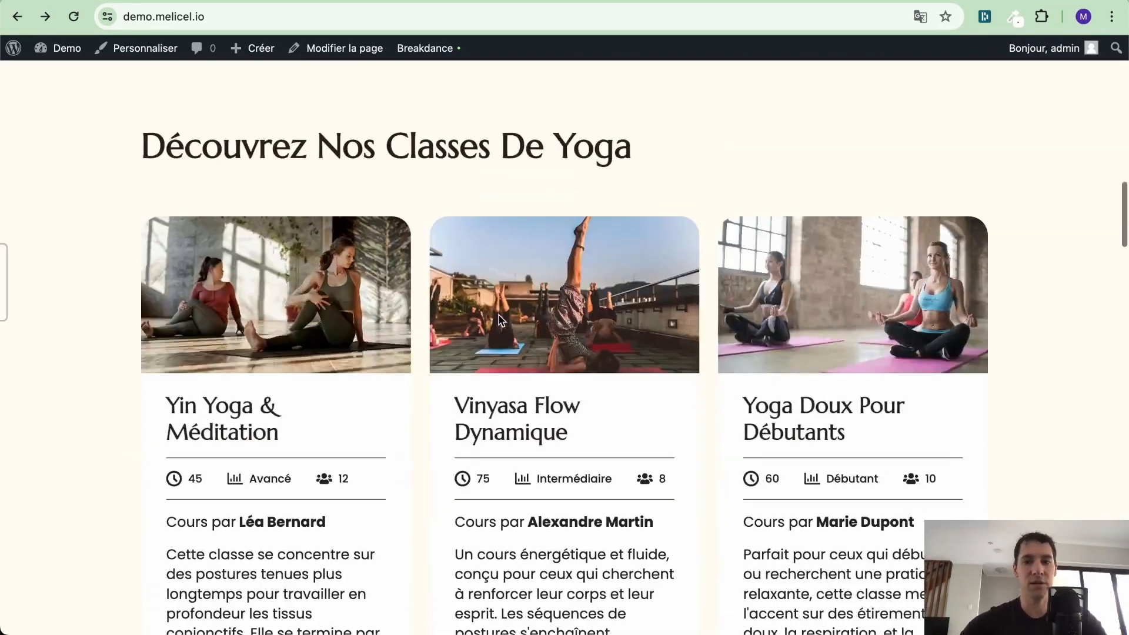
scroll(428, 125, "down", 1)
triple_click(430, 130)
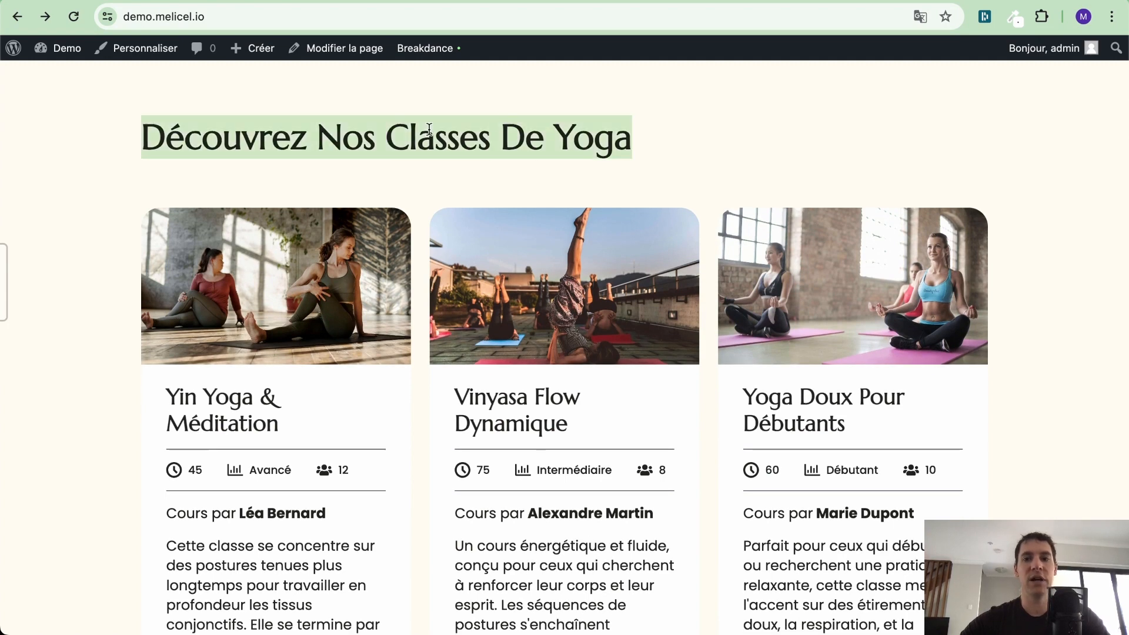
scroll(430, 130, "down", 3)
scroll(429, 128, "up", 2)
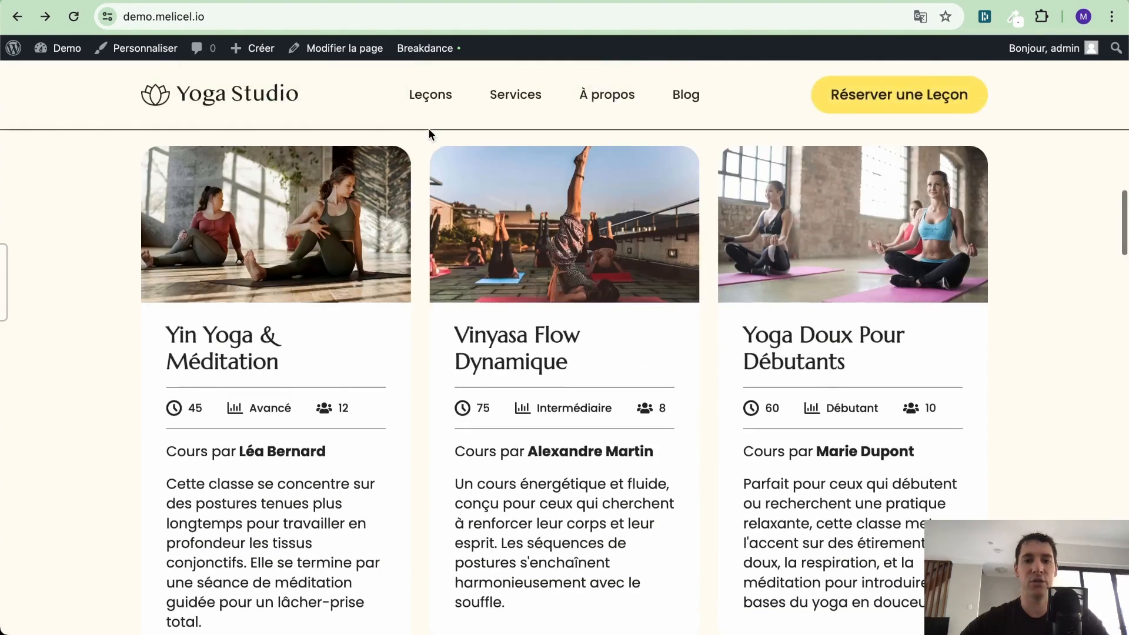
scroll(429, 129, "up", 2)
scroll(422, 169, "down", 3)
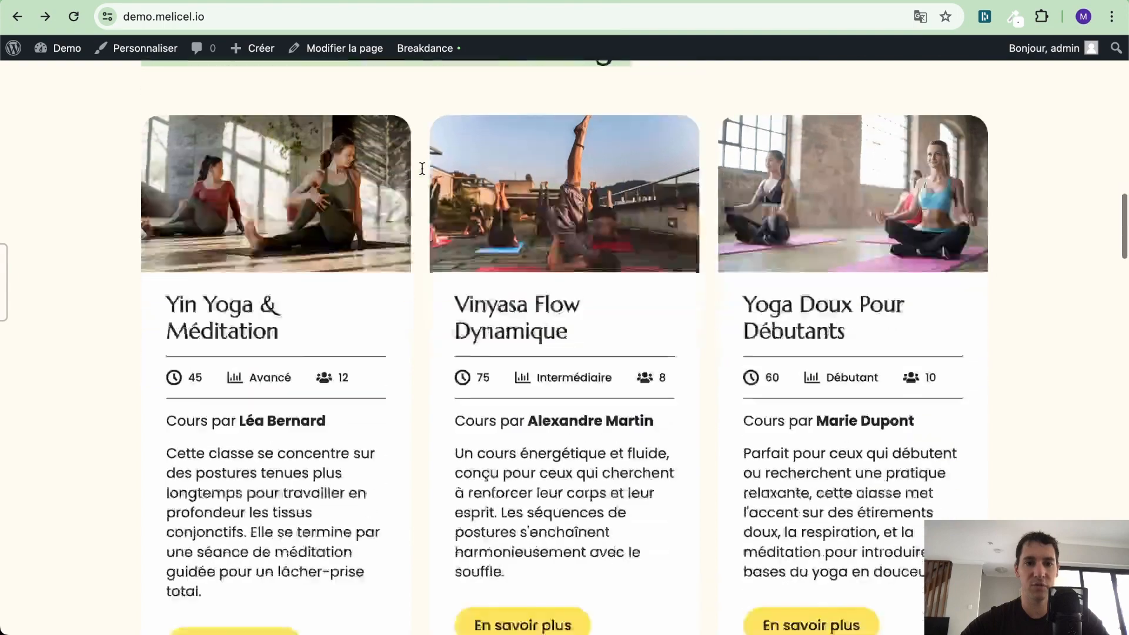
scroll(422, 169, "down", 10)
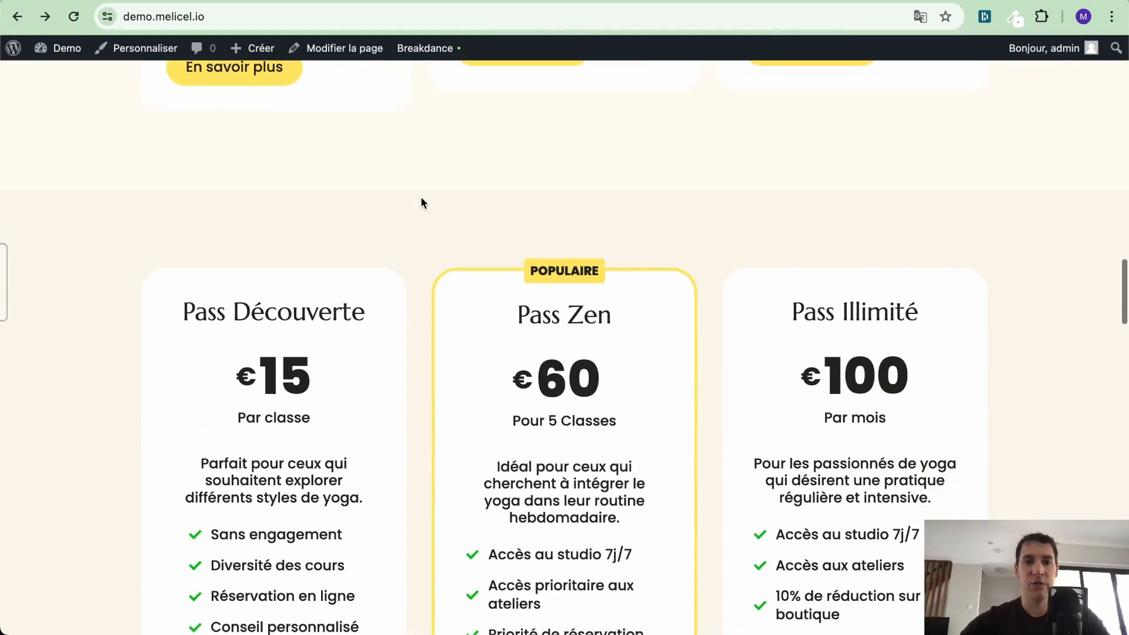
Return to the Accueil page in the Breakdance builder and add an empty section below the three-card section.
scroll(421, 200, "down", 3)
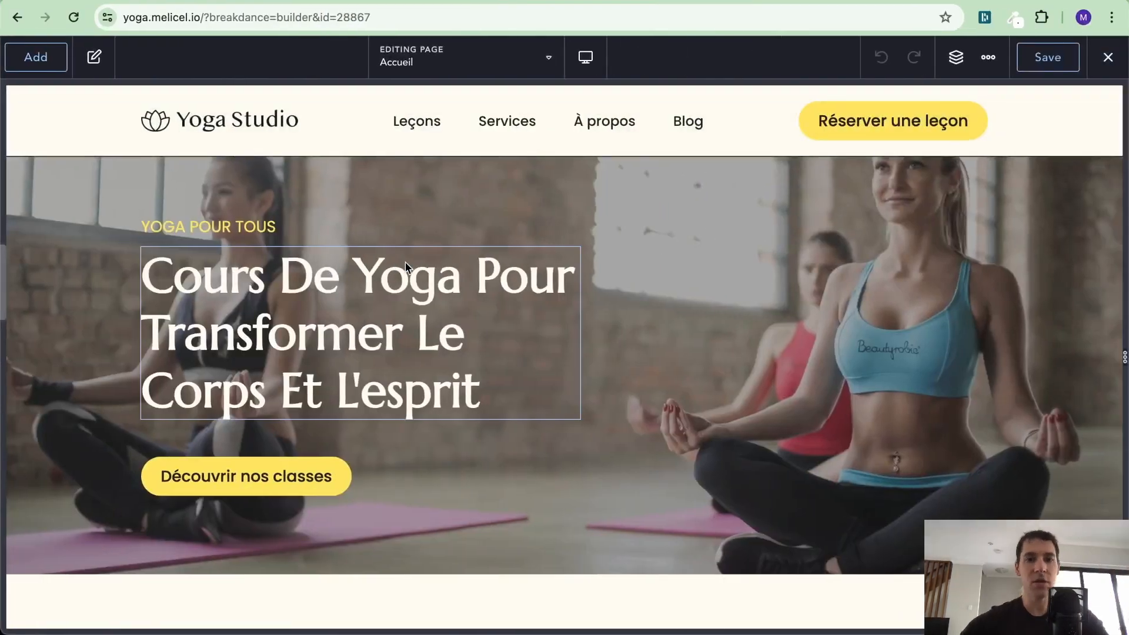
scroll(405, 262, "down", 7)
scroll(404, 262, "down", 4)
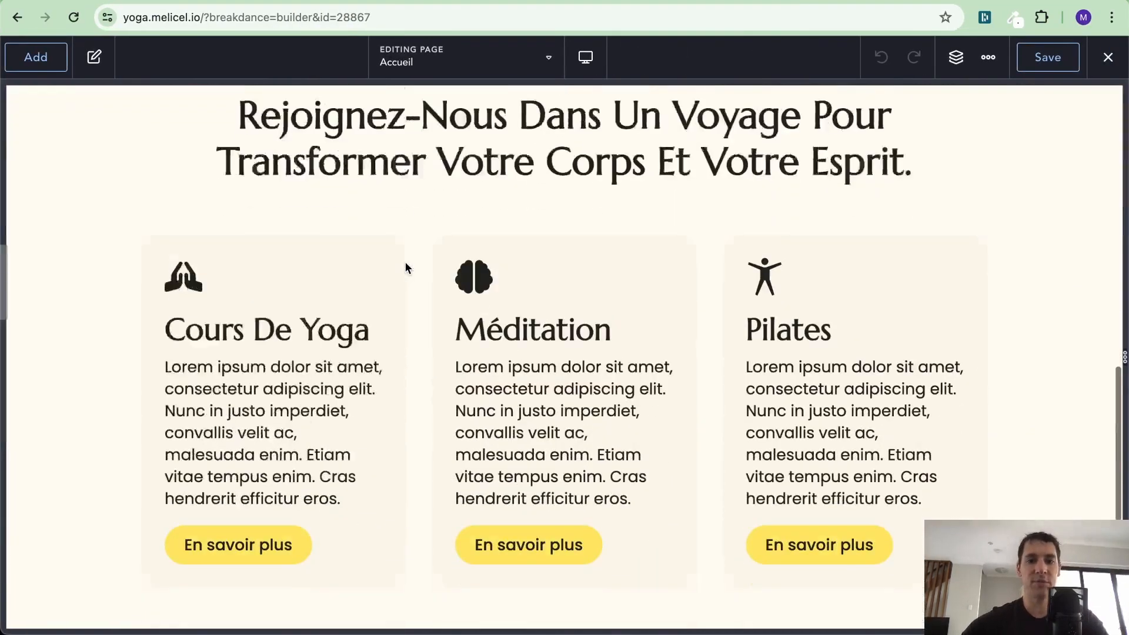
left_click(48, 429)
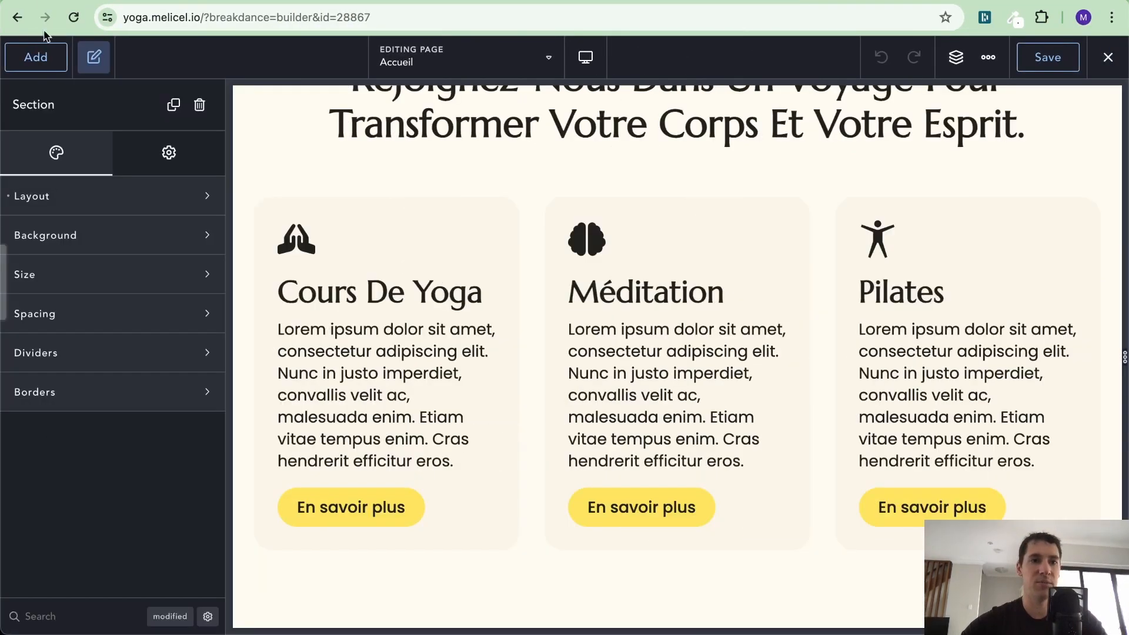
left_click(57, 70)
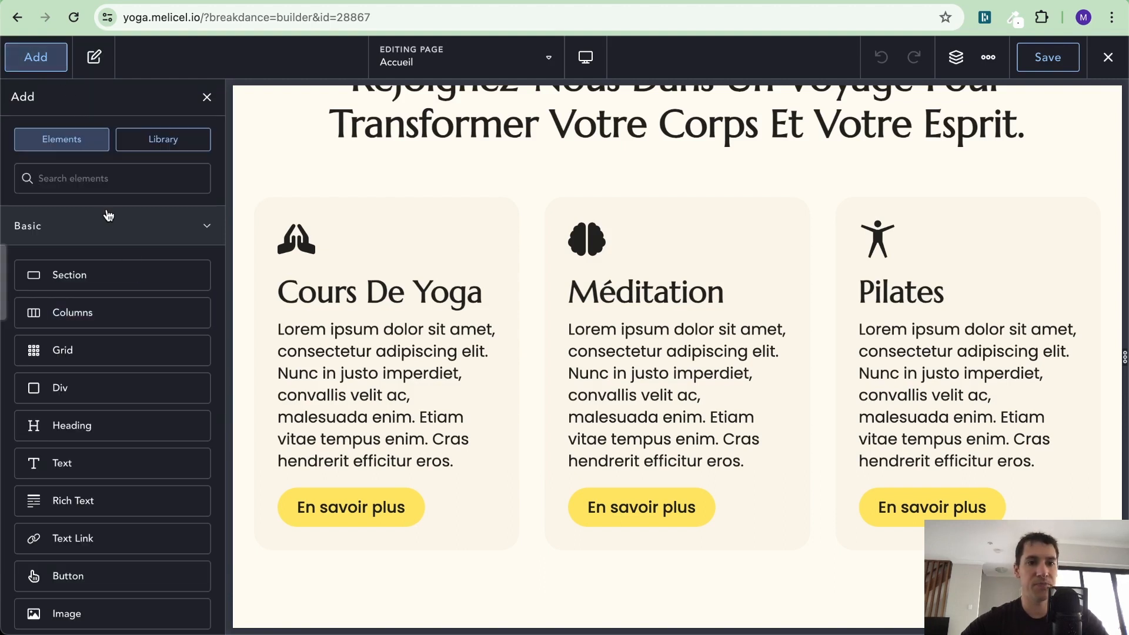
left_click(115, 277)
scroll(573, 277, "down", 5)
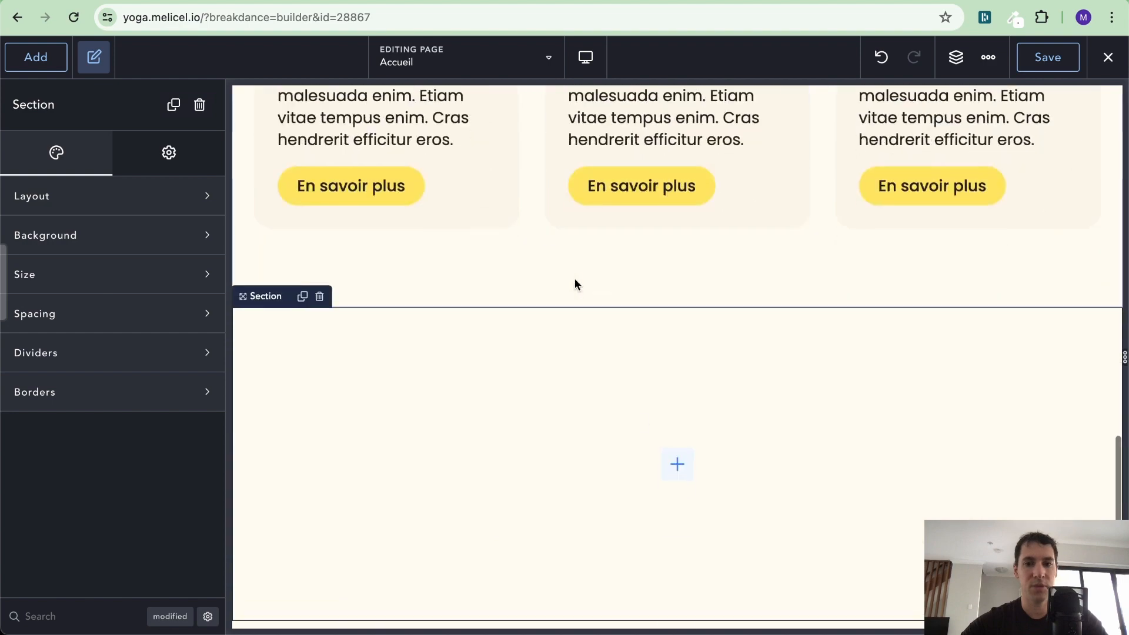
Check the demo site's pricing layout, and insert a Columns element with three equal columns into the new section.
key("ctrl+Left")
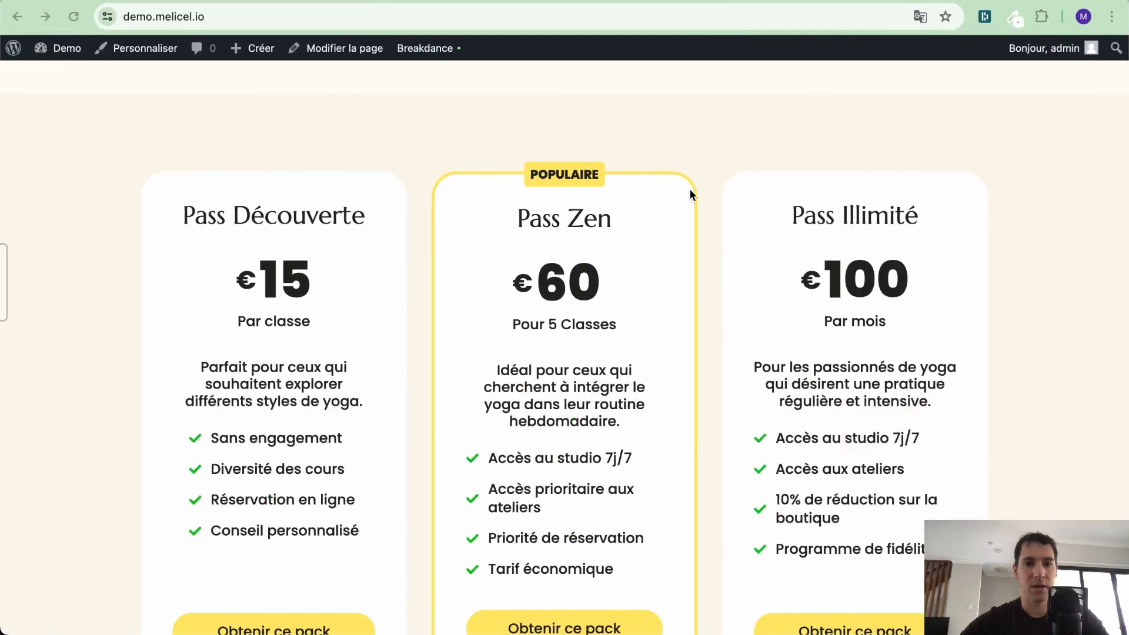
scroll(690, 188, "up", 1)
scroll(690, 189, "down", 2)
key("ctrl+Right")
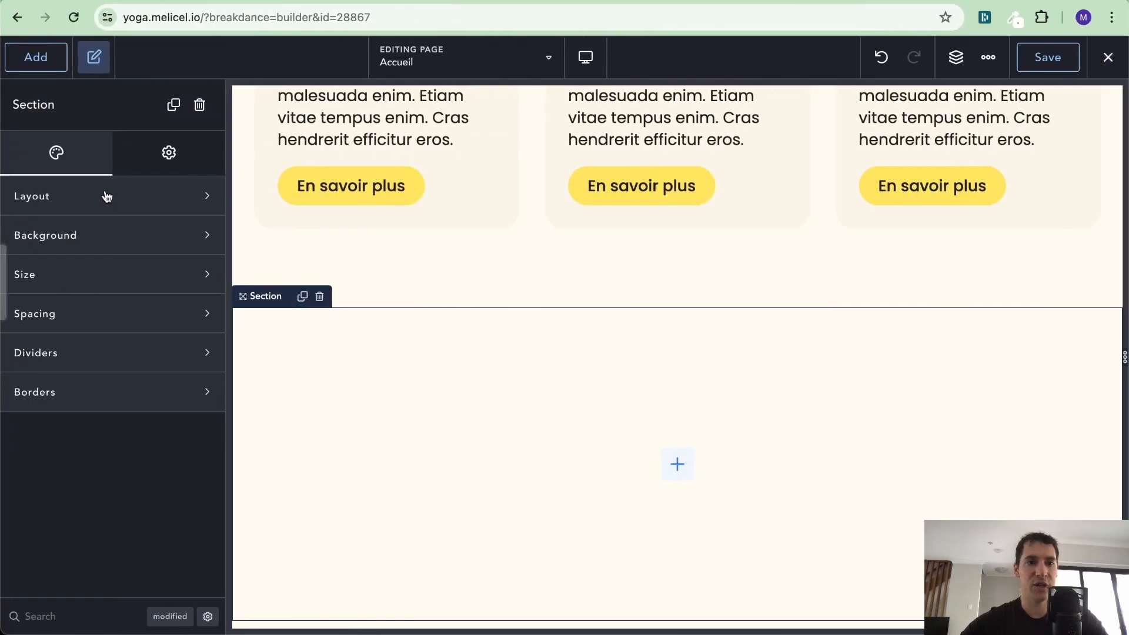
left_click(678, 477)
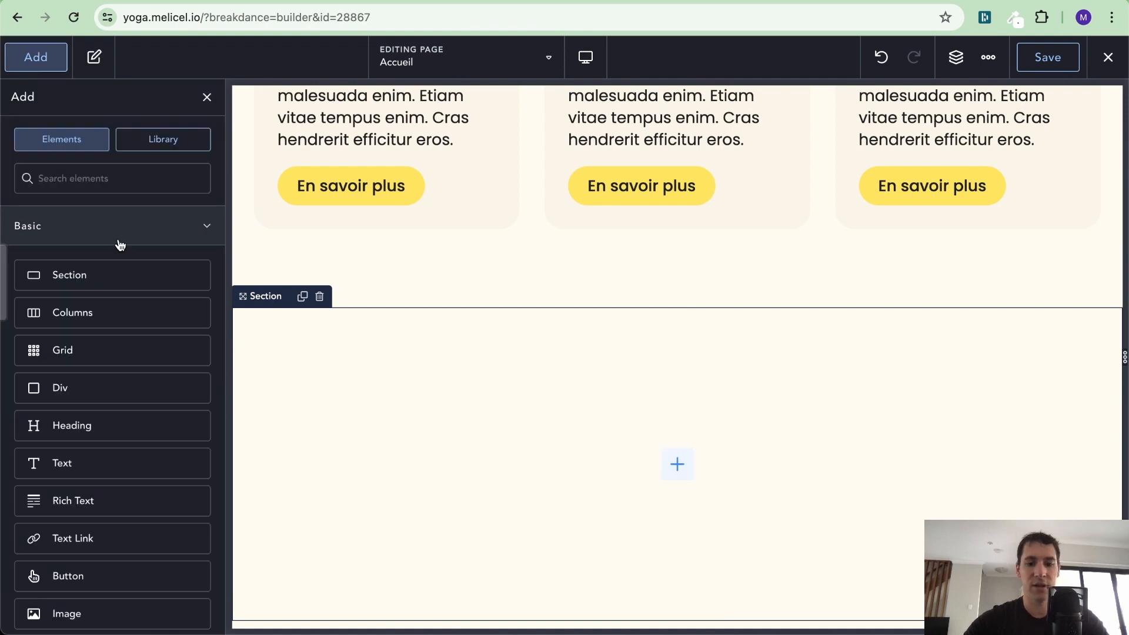
type("colu")
left_click(111, 234)
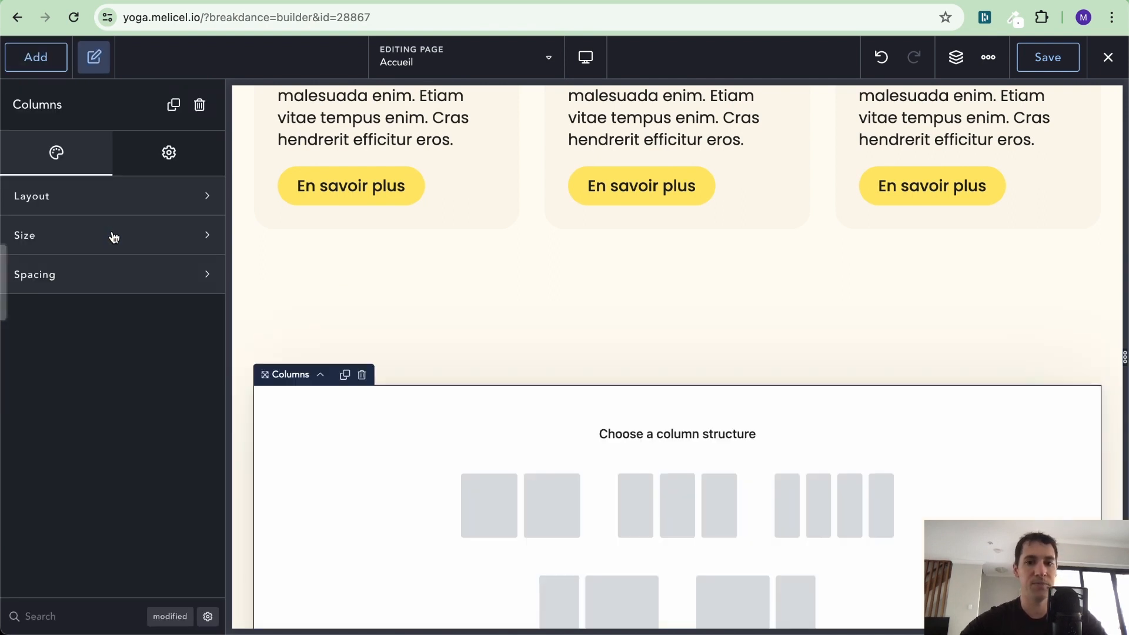
left_click(630, 519)
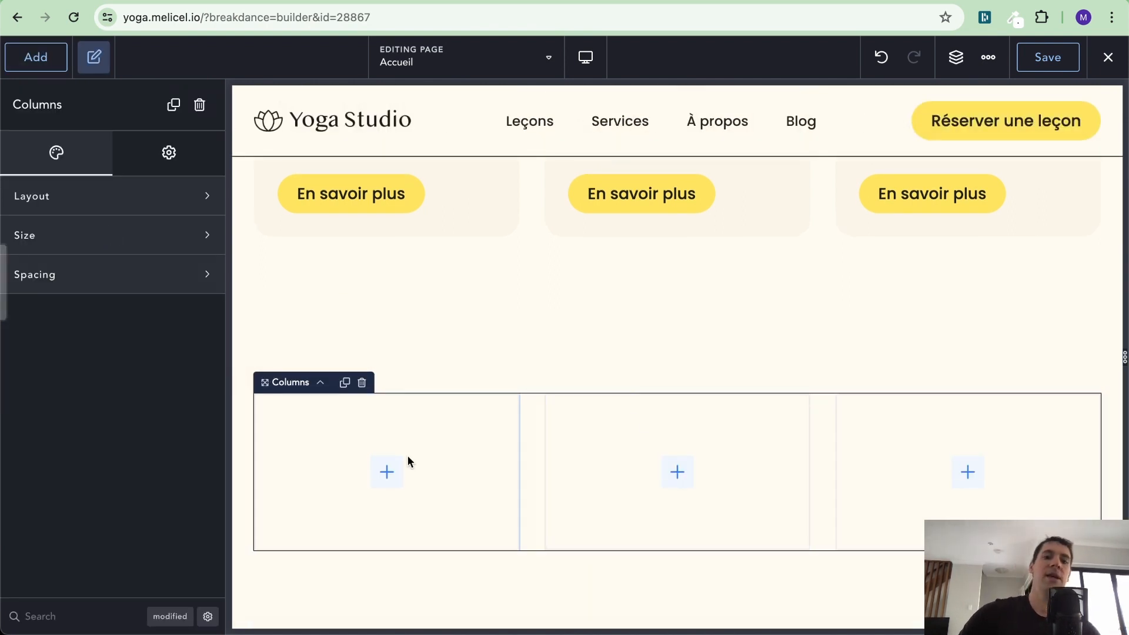
Add a Pricing Table element to the first column of the new section.
left_click(383, 471)
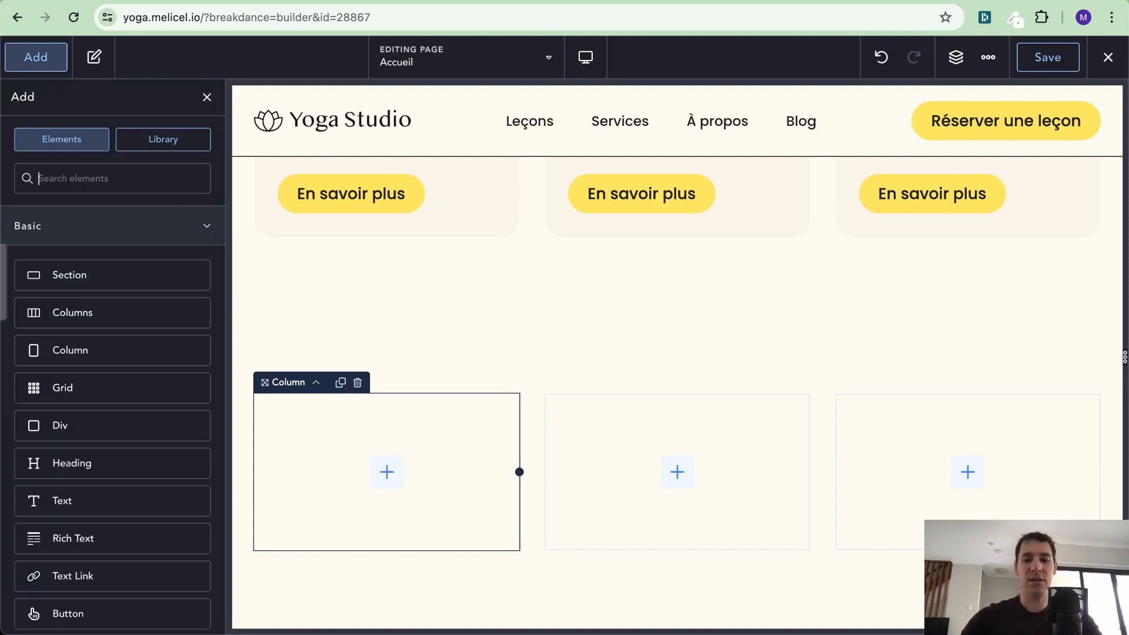
type("pric")
left_click(100, 244)
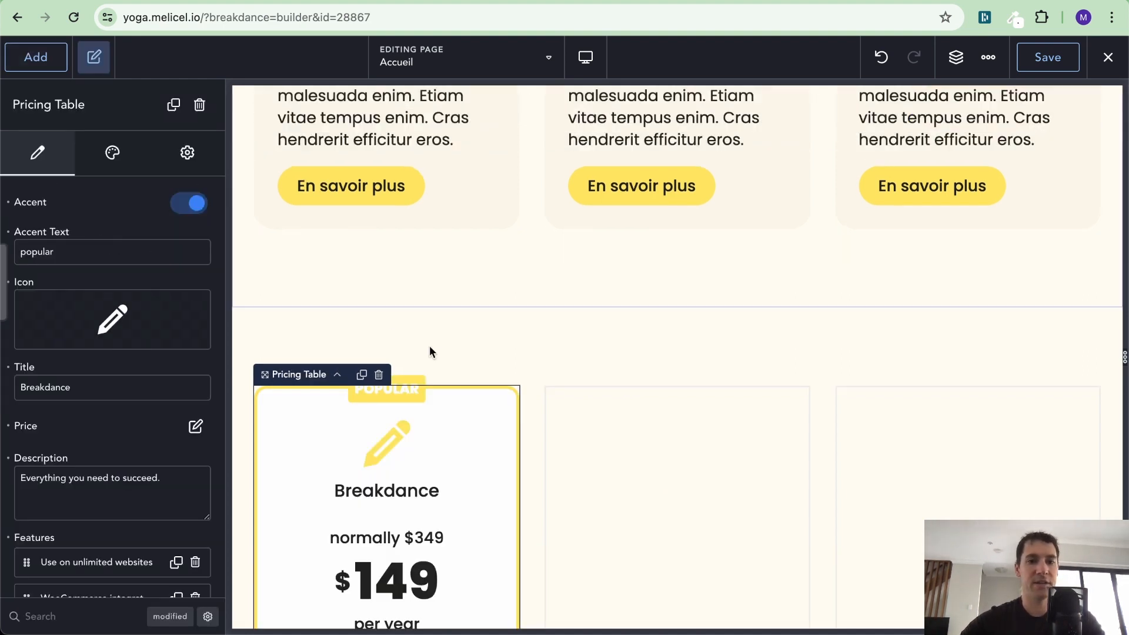
Examine the default pricing table's accent, icon, price, badge, features and button, comparing them with the demo site's pricing cards.
scroll(435, 347, "down", 5)
scroll(434, 270, "up", 2)
scroll(434, 270, "down", 1)
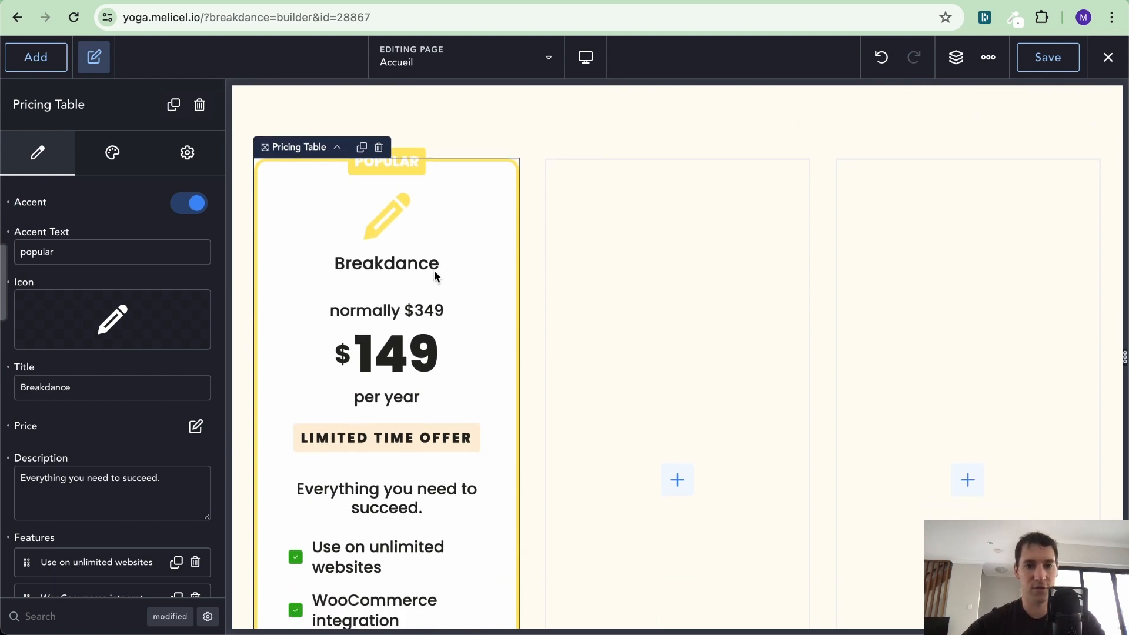
scroll(434, 270, "up", 2)
scroll(434, 270, "down", 5)
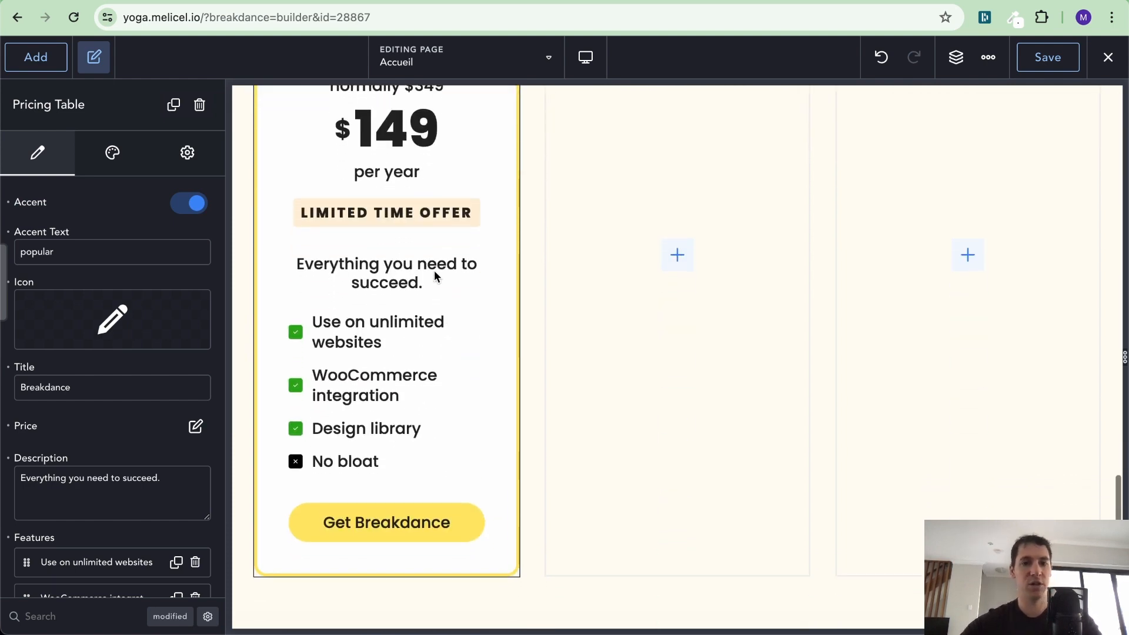
scroll(434, 270, "up", 4)
scroll(434, 270, "up", 3)
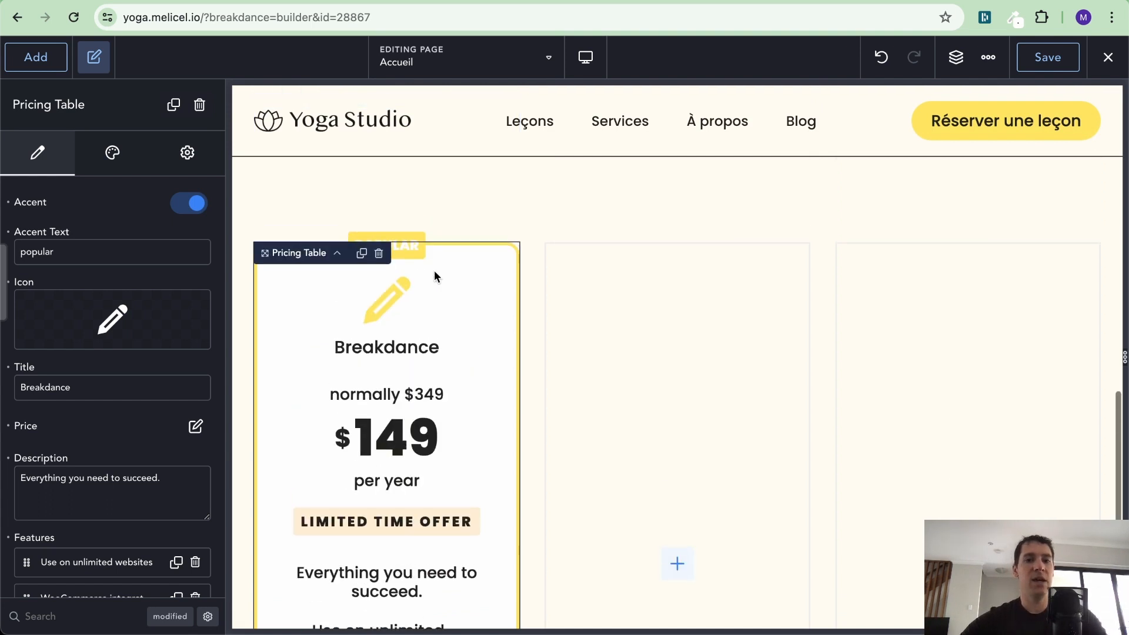
scroll(436, 272, "down", 1)
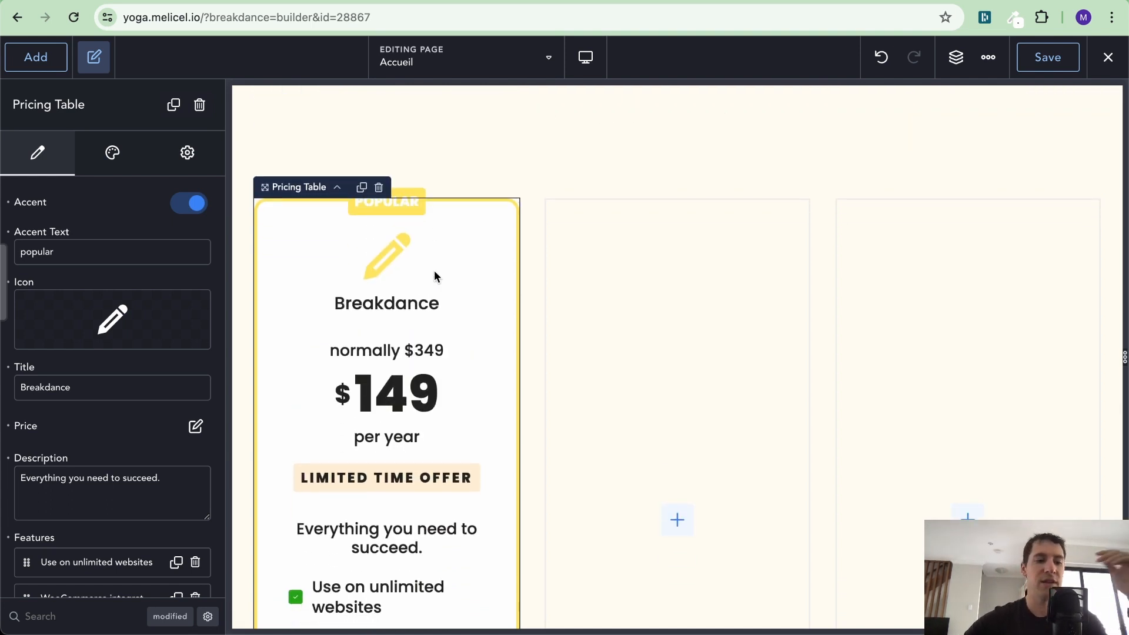
scroll(434, 274, "down", 2)
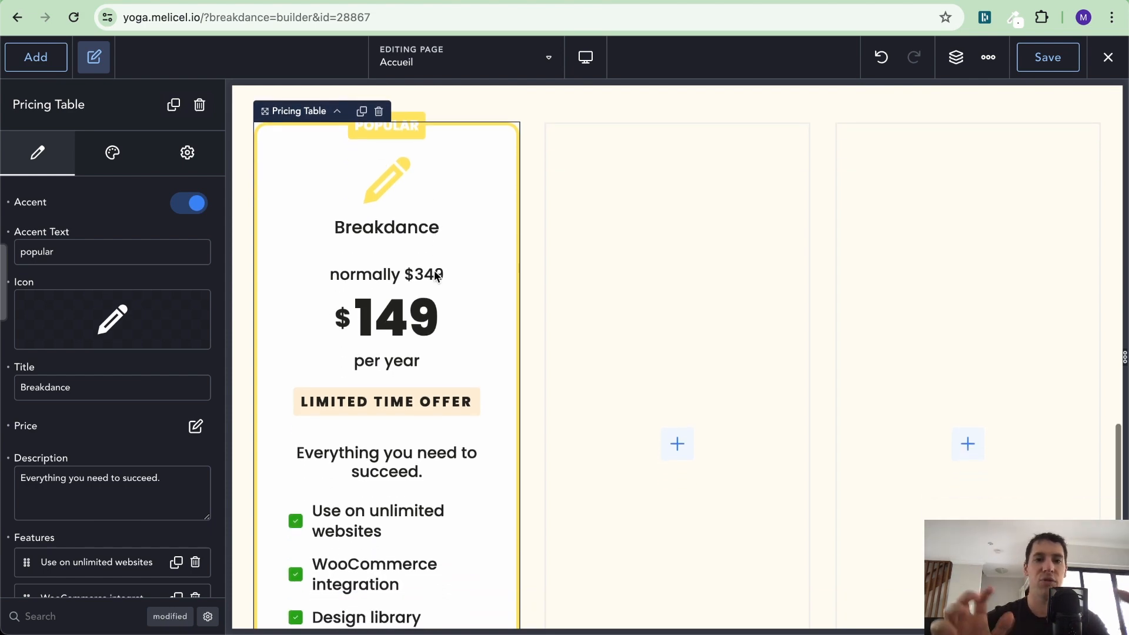
key("ctrl+Left")
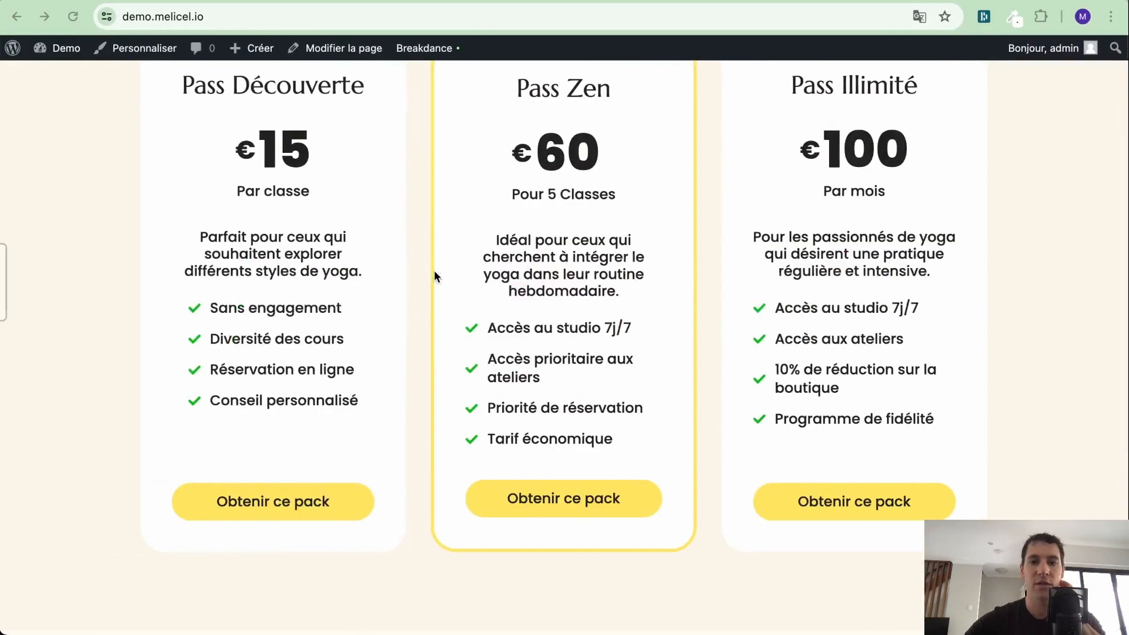
key("ctrl+Right")
scroll(535, 286, "up", 2)
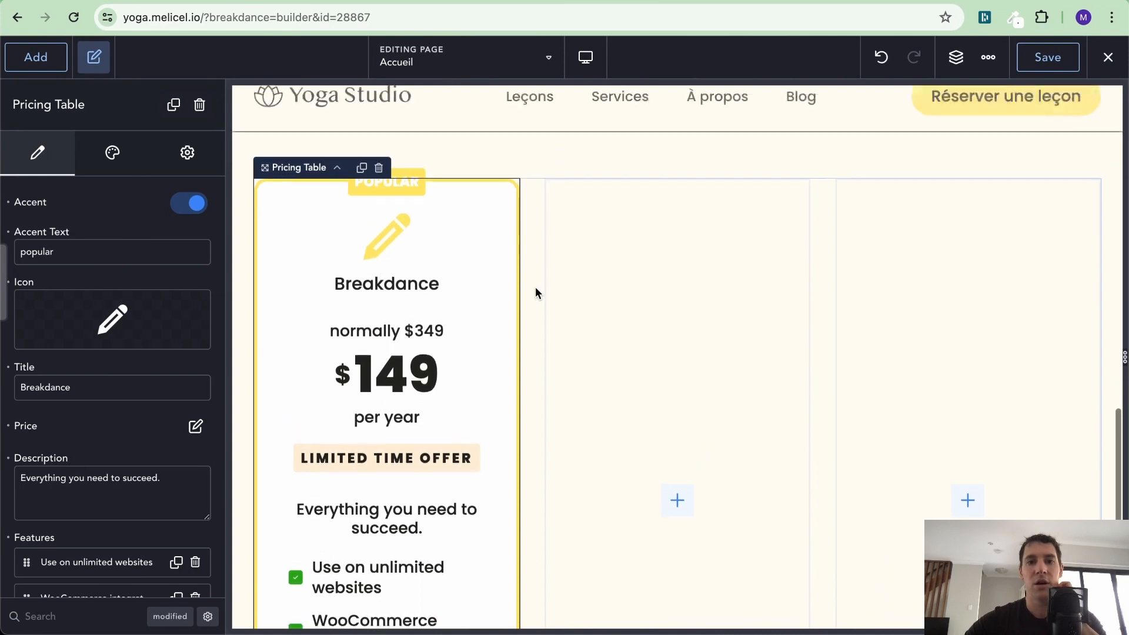
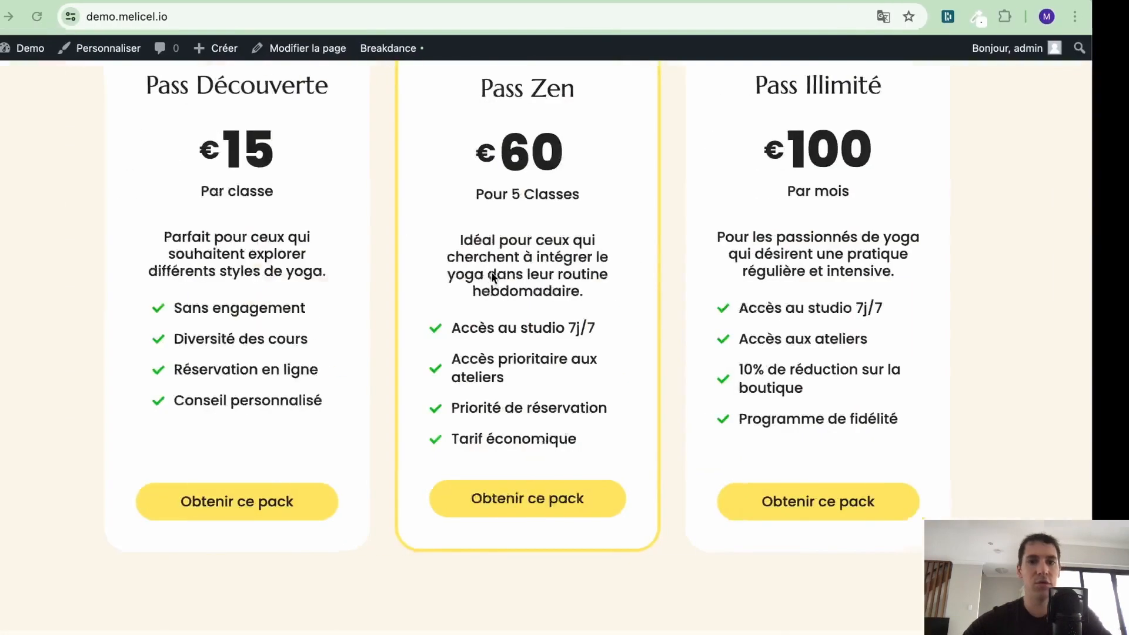
Match the demo's first pricing card by turning off the pricing table's accent and removing its icon.
scroll(572, 282, "up", 3)
scroll(571, 283, "down", 2)
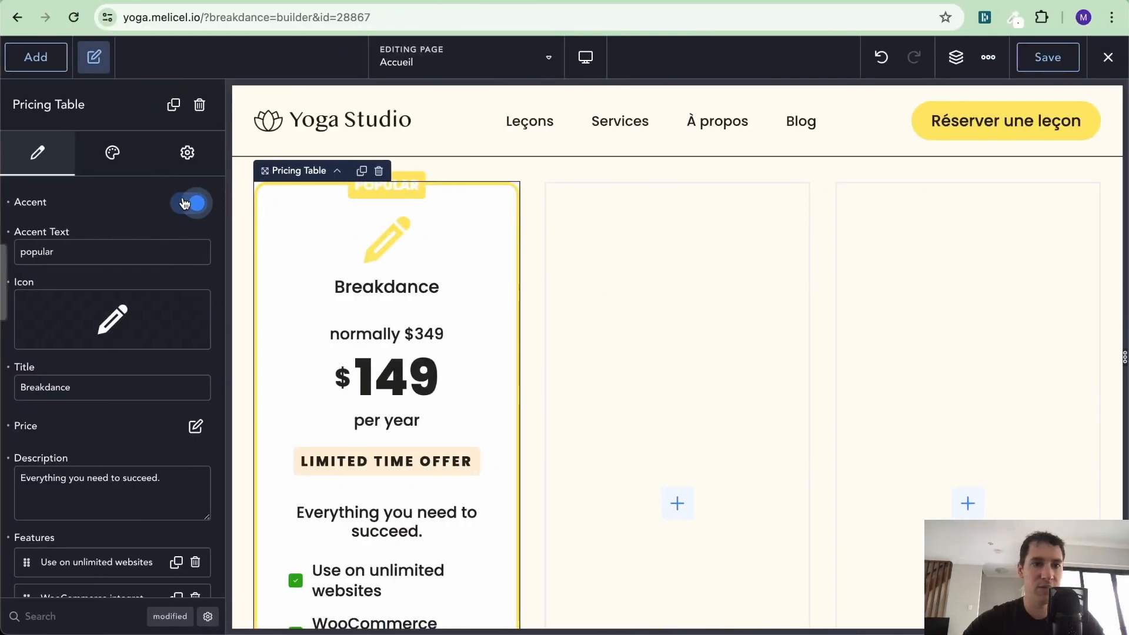
left_click(191, 205)
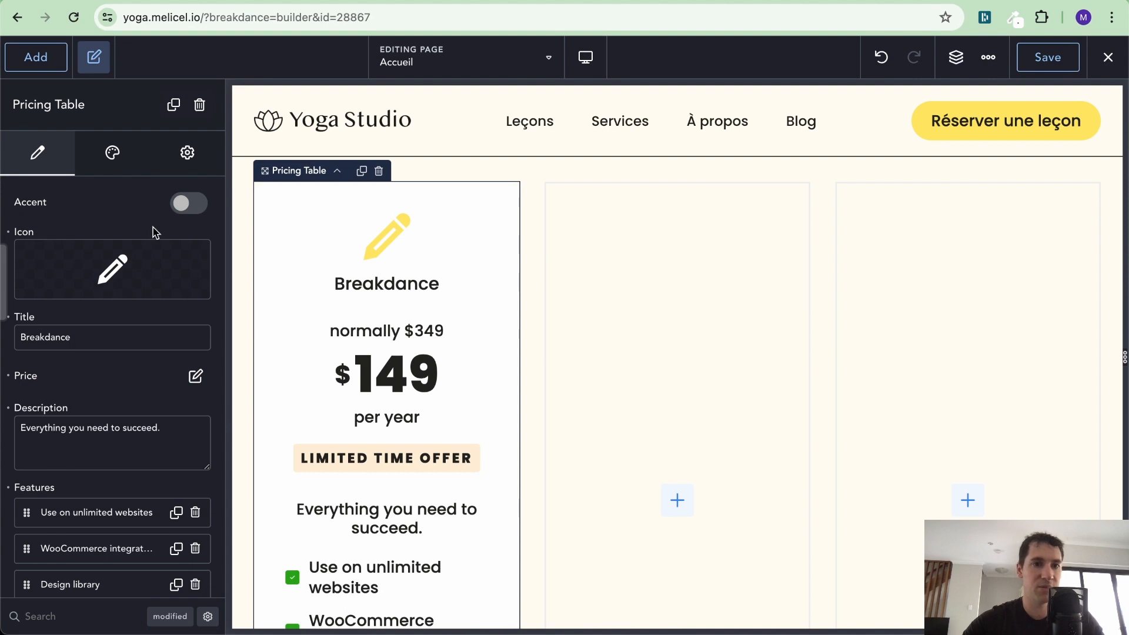
left_click(9, 233)
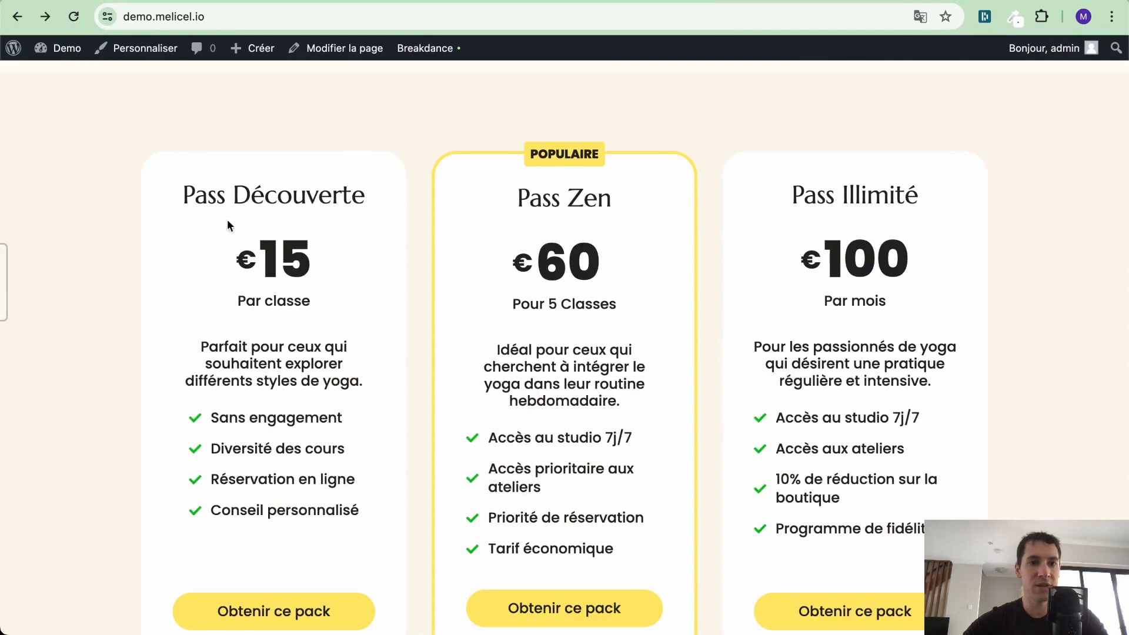
Copy the first plan's title from the demo site and set the pricing table's title to "Pass Découverte".
double_click(288, 194)
triple_click(289, 194)
key("super+c")
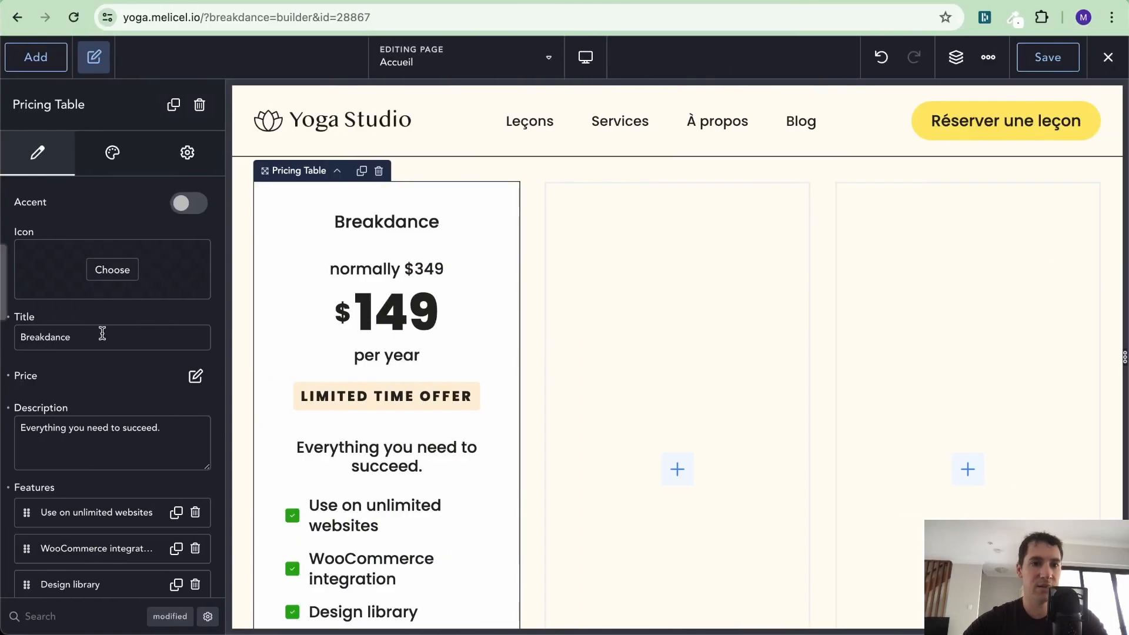
triple_click(102, 333)
key("super+v")
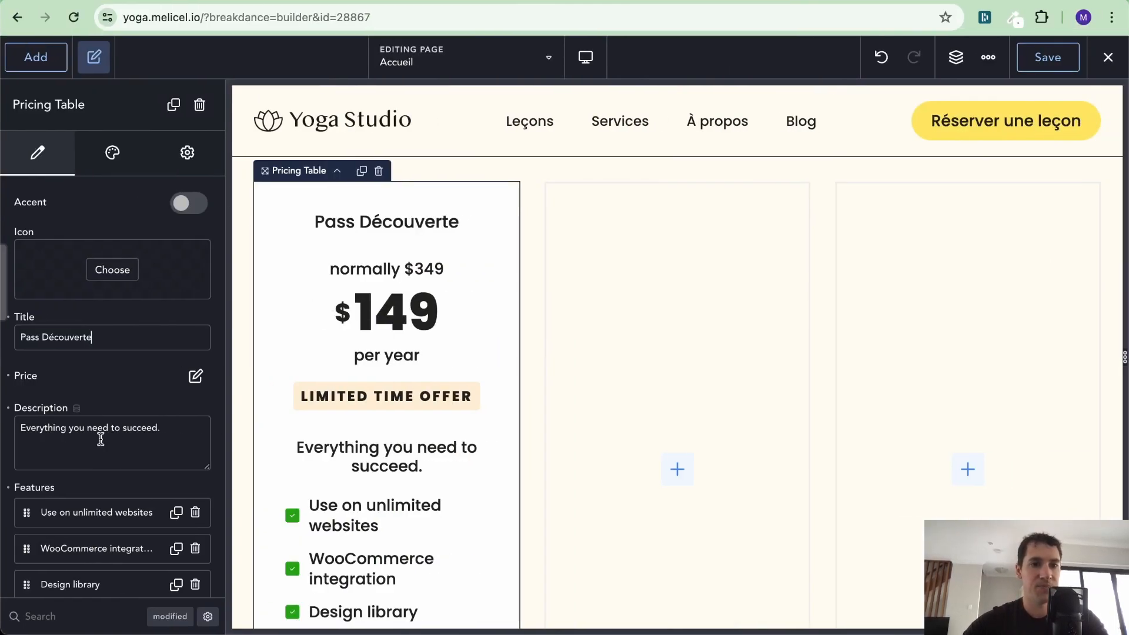
In the pricing table's price settings, clear the before-price text and set the price to 15 with the € currency symbol.
left_click(195, 376)
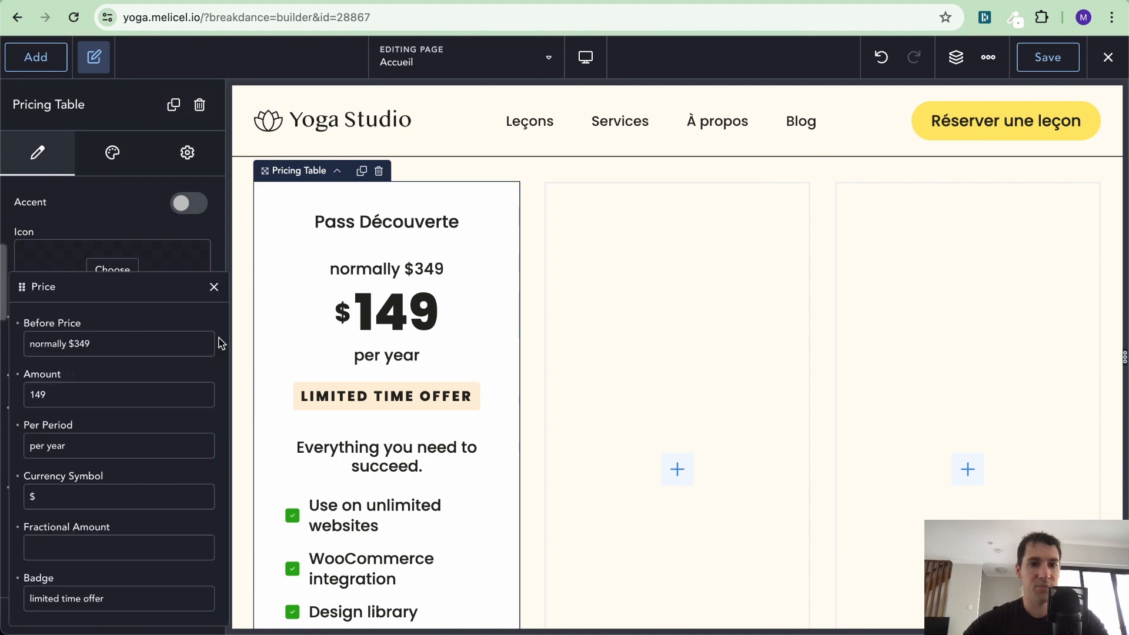
left_click(19, 324)
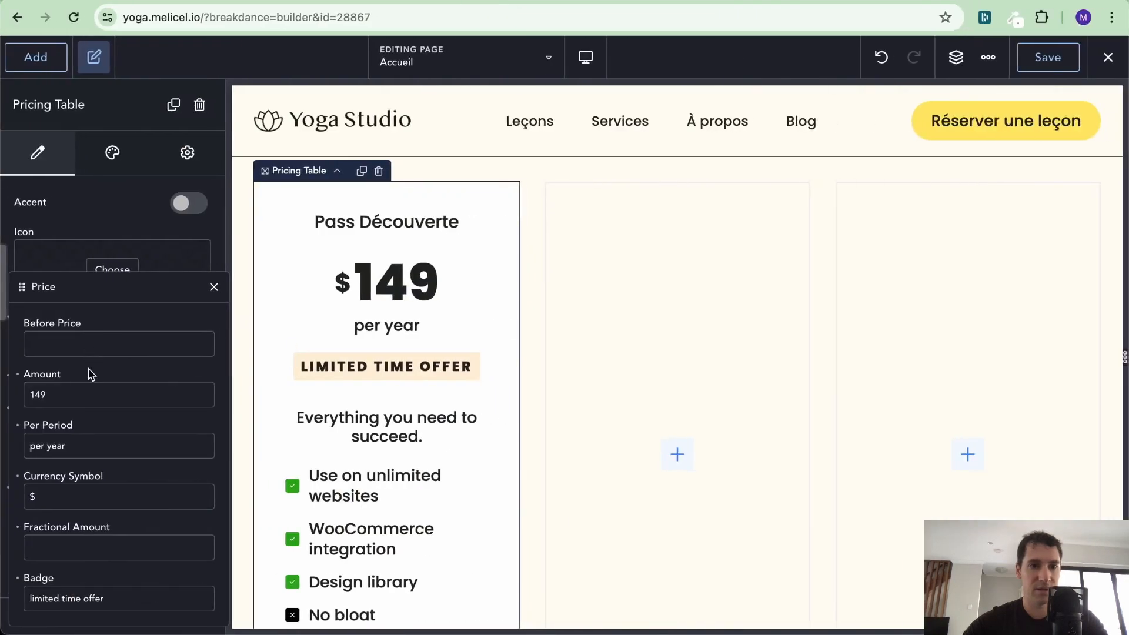
double_click(86, 390)
type("15")
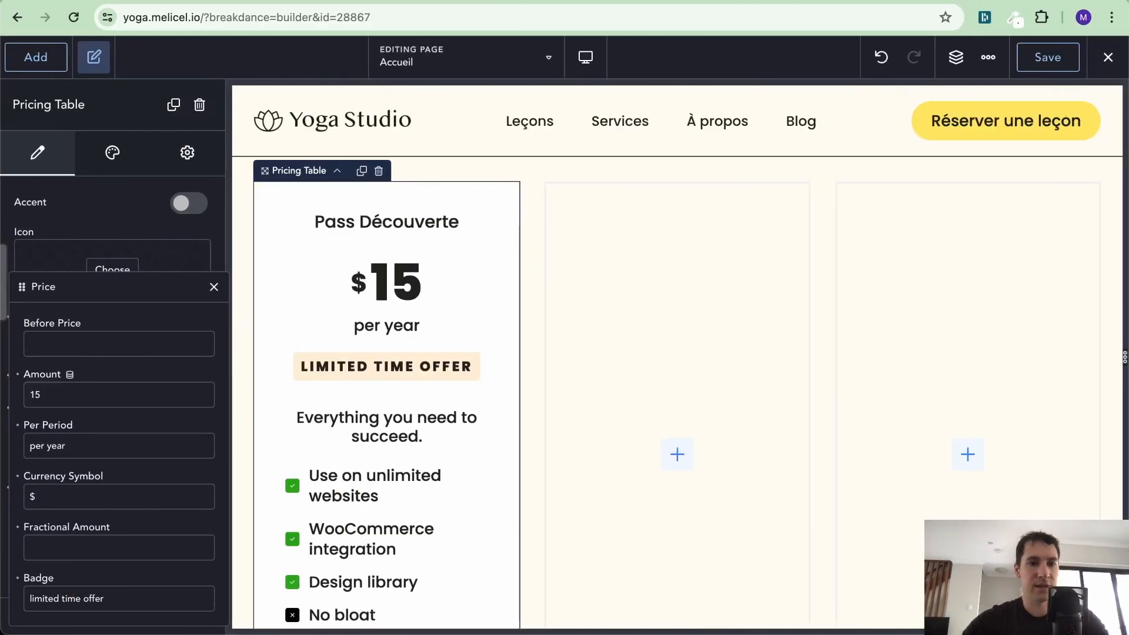
double_click(55, 500)
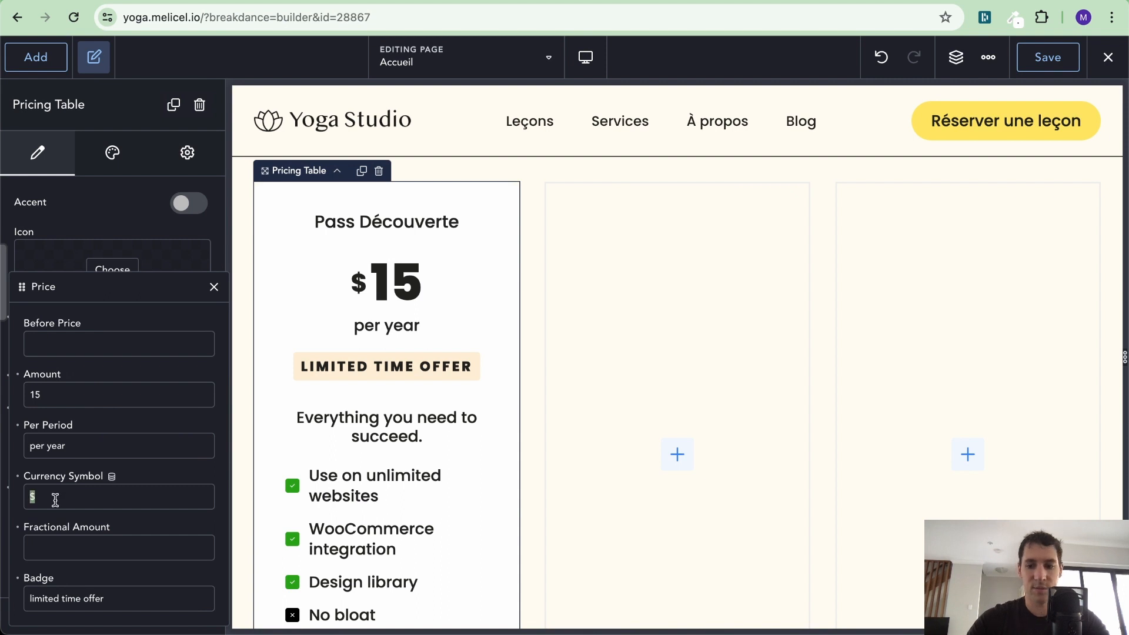
key("BackSpace")
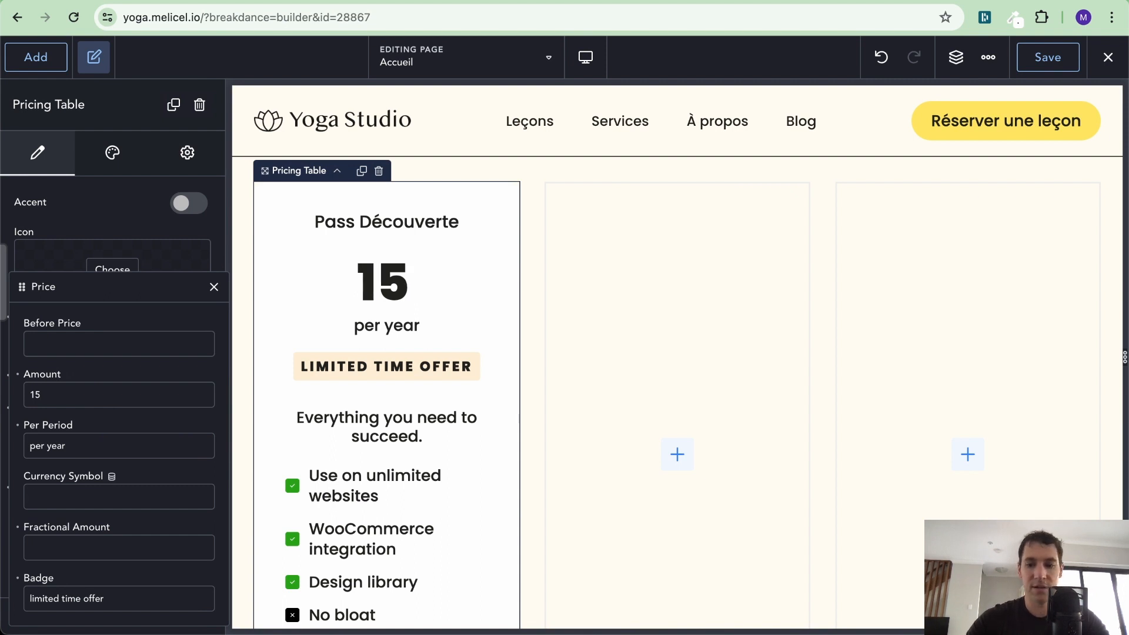
type("€")
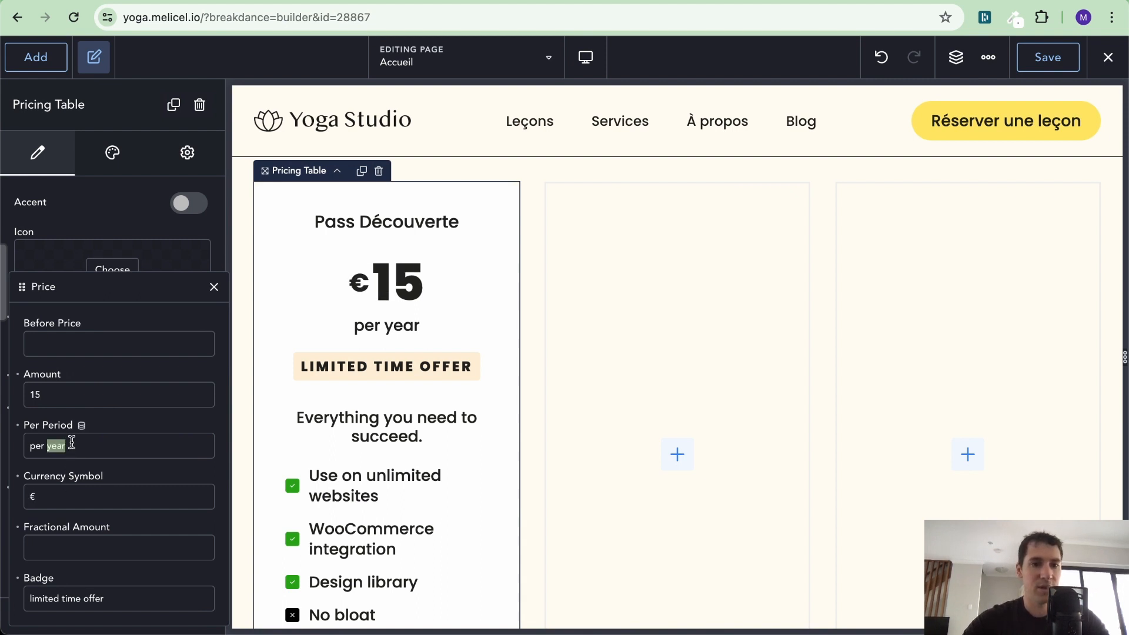
Set the price period to "Par classe" as on the demo, and clear the price badge text.
triple_click(71, 443)
key("ctrl+Left")
key("ctrl+Right")
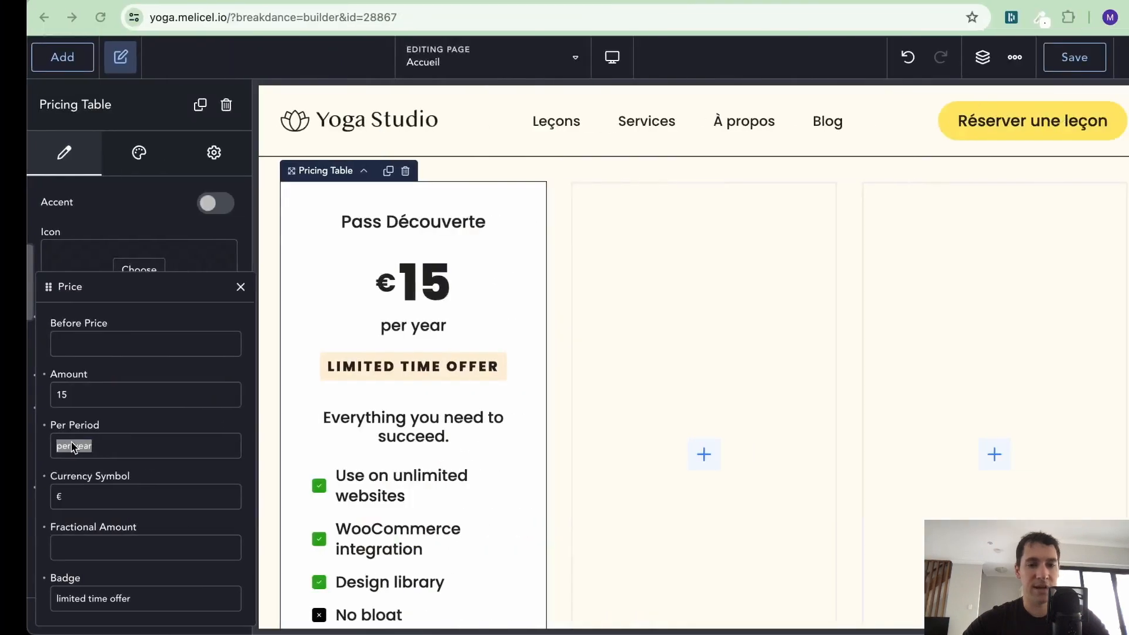
type("Par classe")
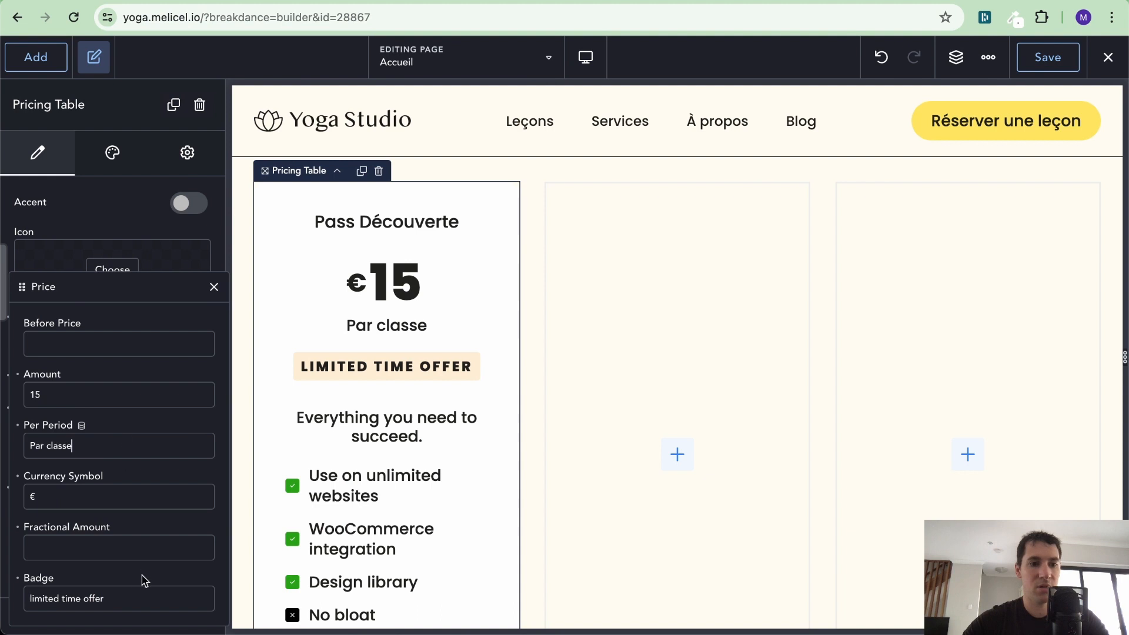
triple_click(112, 596)
key("BackSpace")
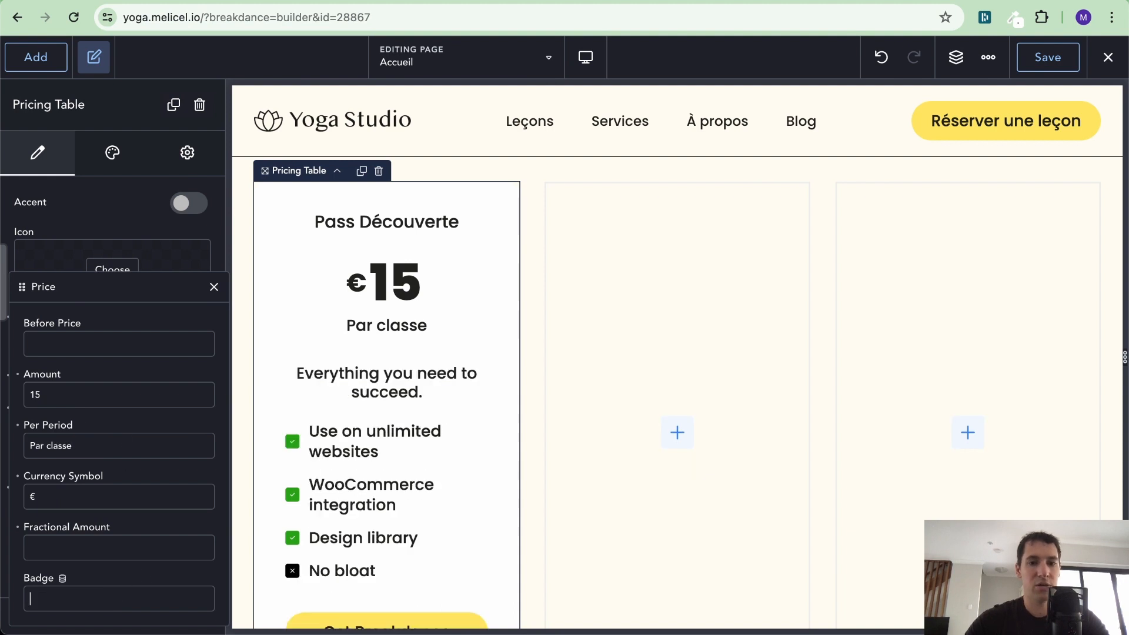
left_click(214, 288)
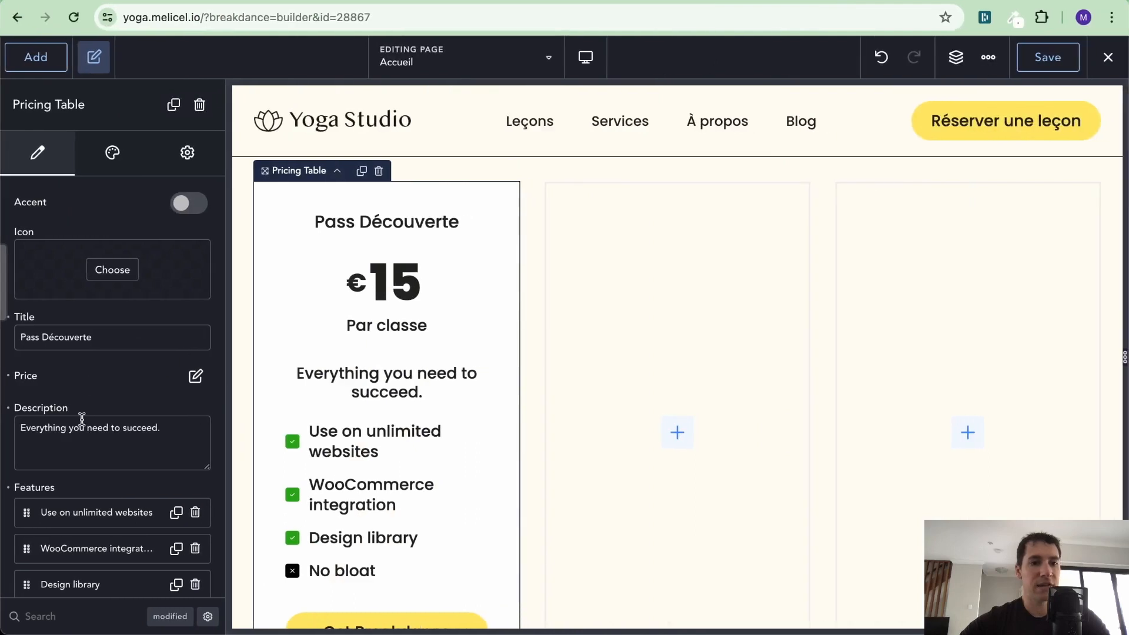
Set the pricing table's description to "Parfait pour ceux qui souhaitent explorer différents styles de yoga.".
left_click(80, 438)
key("super+a")
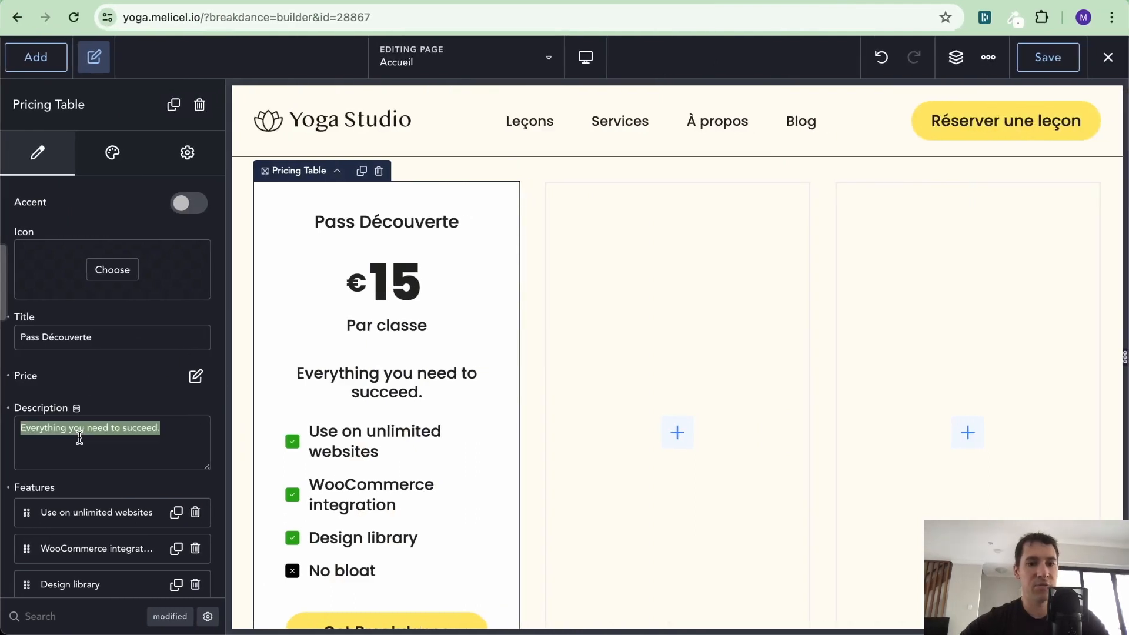
type("Parfait pour ceux qui souhaitent explorer différents styles de yoga.")
scroll(412, 407, "down", 1)
scroll(410, 404, "down", 1)
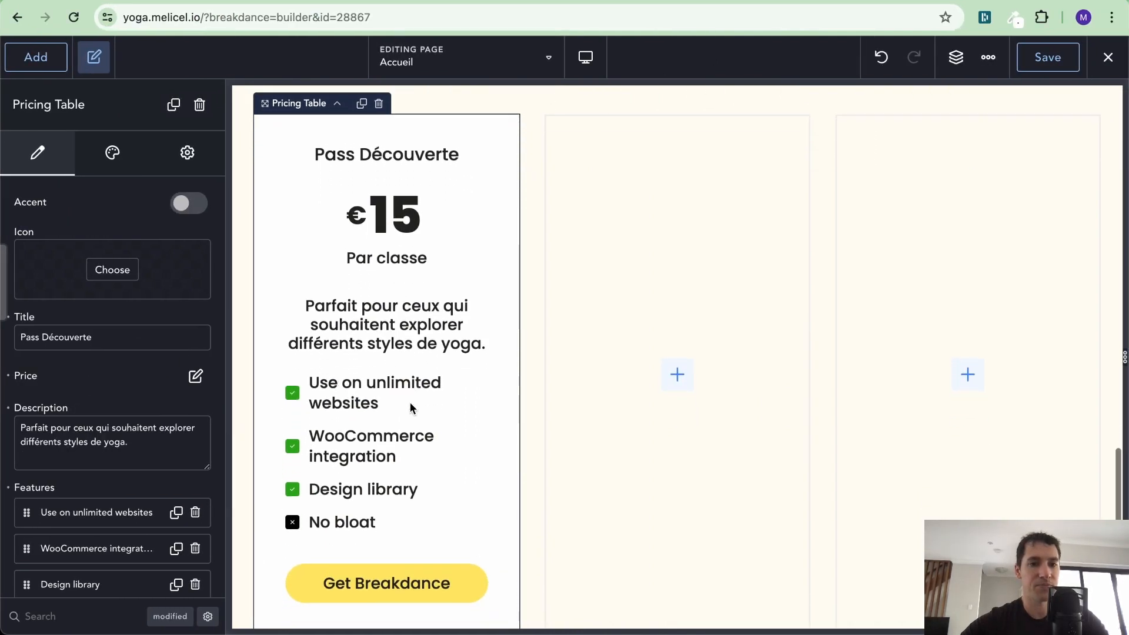
Delete the "WooCommerce integration", "Design library" and "No bloat" features from the pricing table.
scroll(117, 447, "down", 1)
scroll(28, 463, "down", 1)
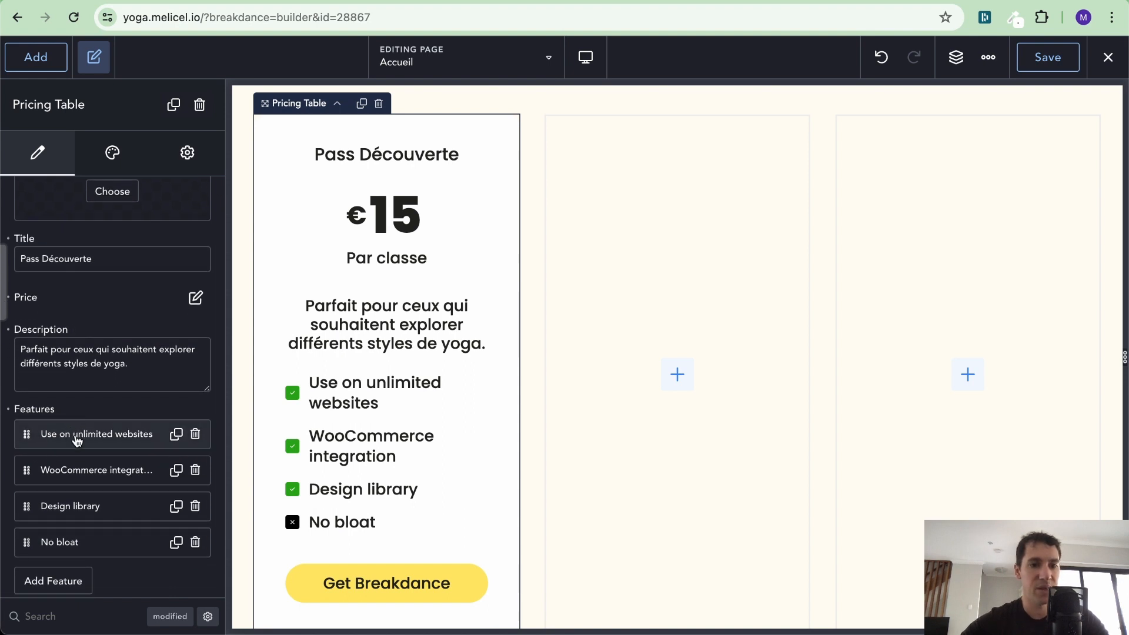
left_click(195, 471)
left_click(195, 471)
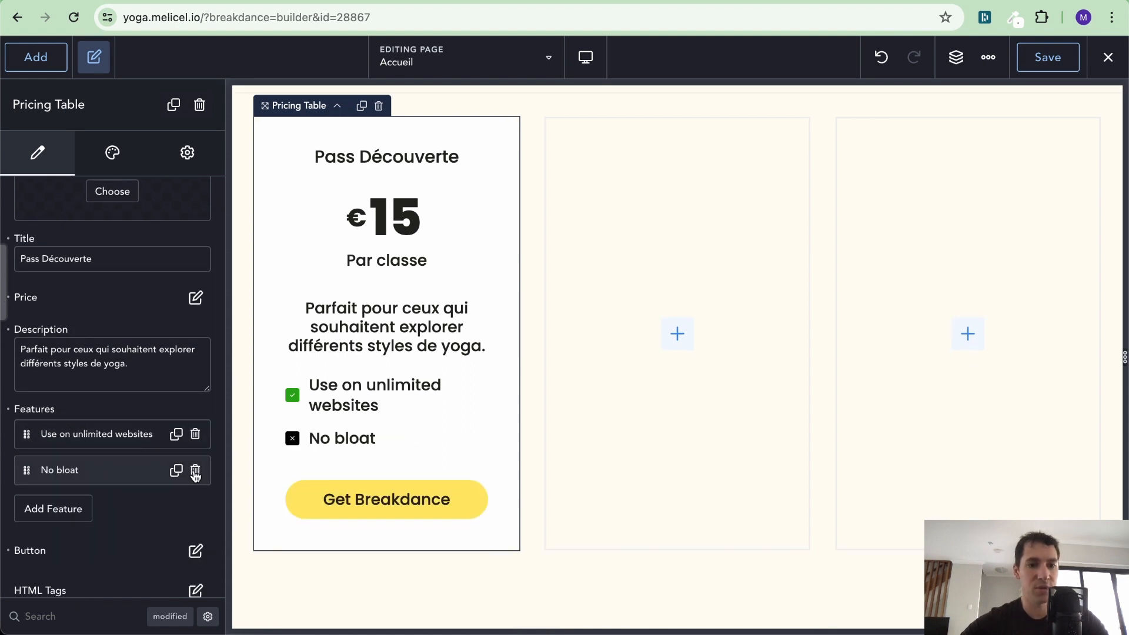
left_click(195, 471)
Copy the first feature's text from the demo site's Pass Découverte card and set the remaining feature to "Sans engagement".
left_click(110, 457)
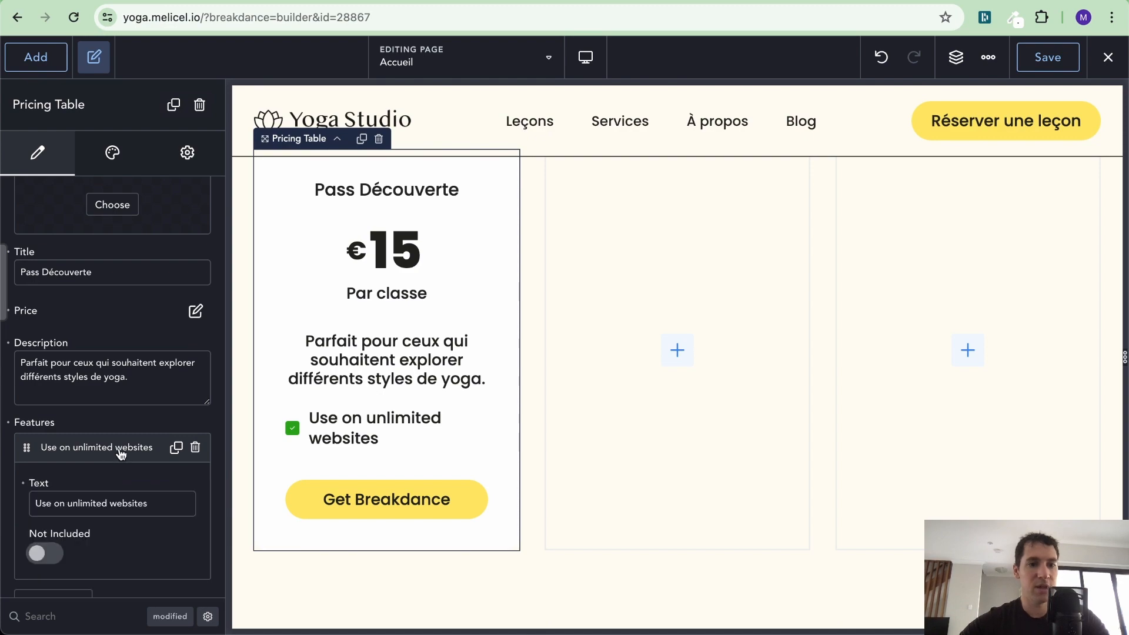
key("ctrl+Left")
triple_click(301, 410)
key("super+c")
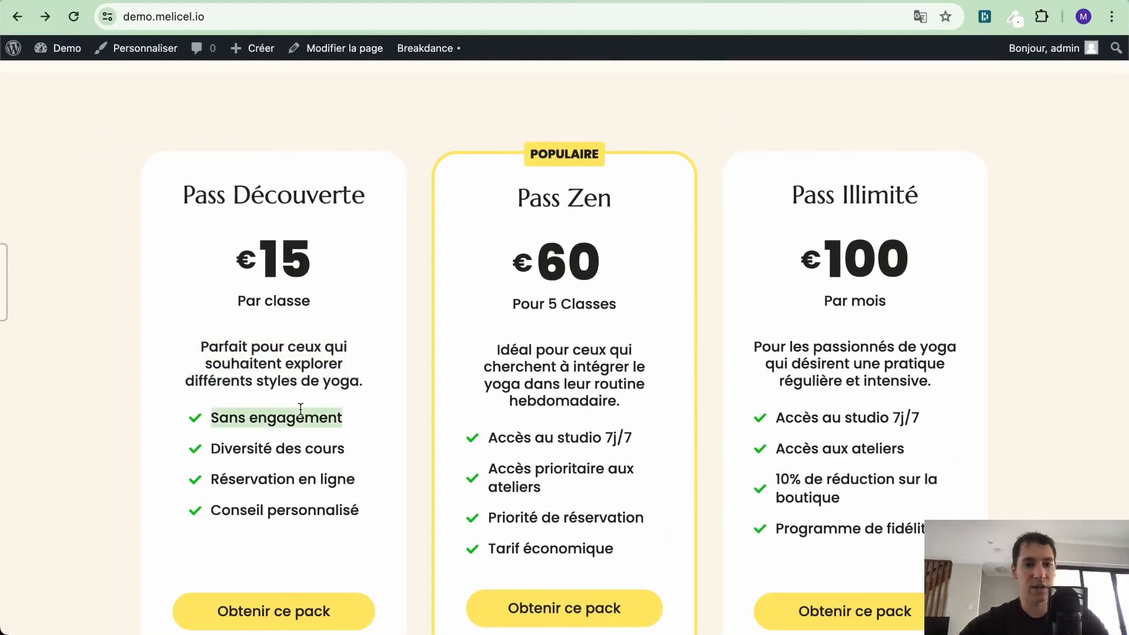
key("ctrl+Right")
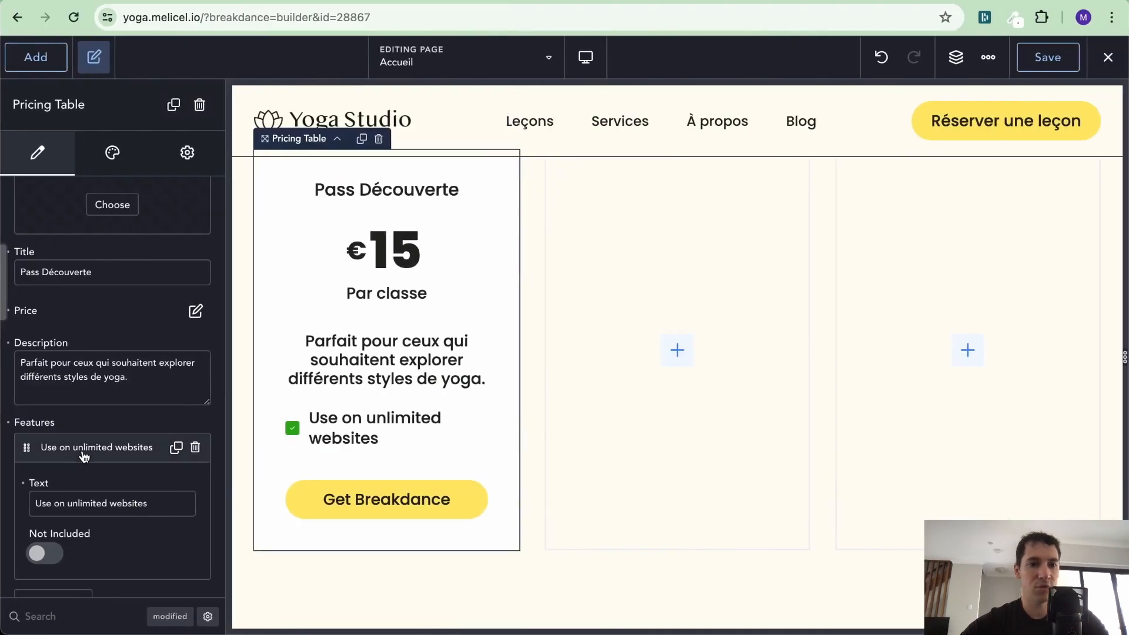
triple_click(110, 506)
key("super+v")
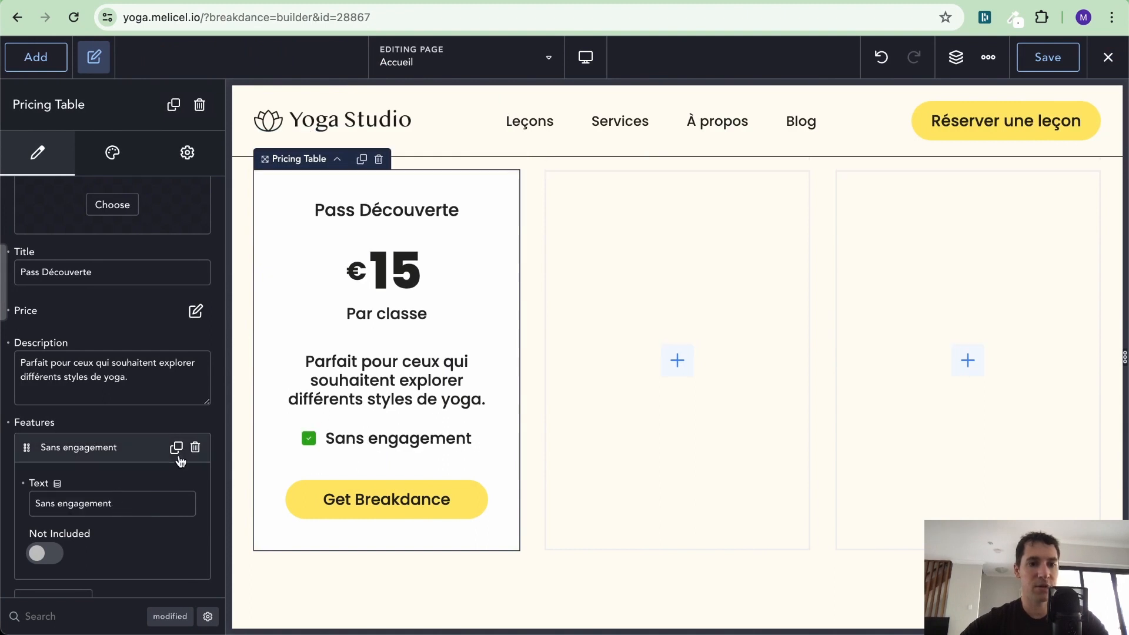
Try marking the "Sans engagement" feature as not included, and switch the option back off.
scroll(129, 450, "down", 3)
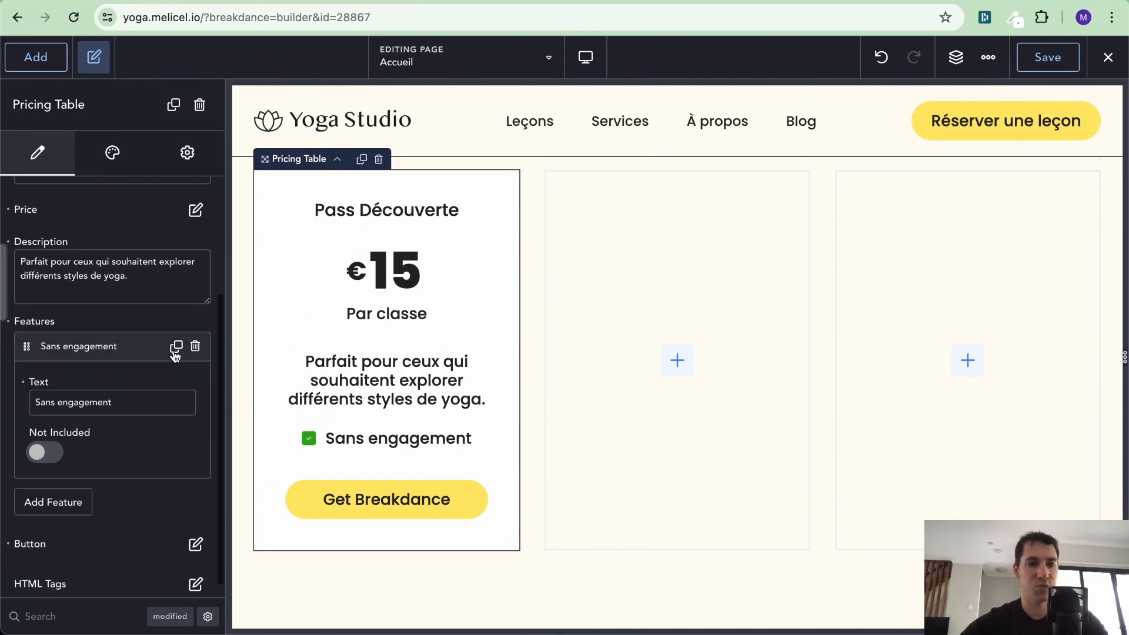
left_click(51, 462)
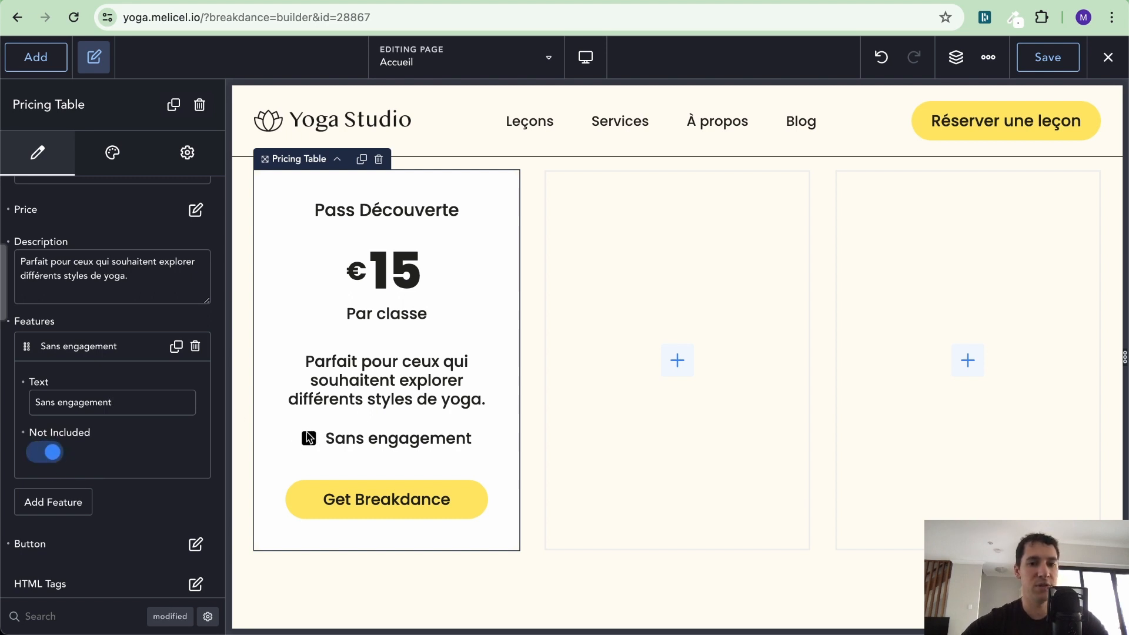
left_click(51, 452)
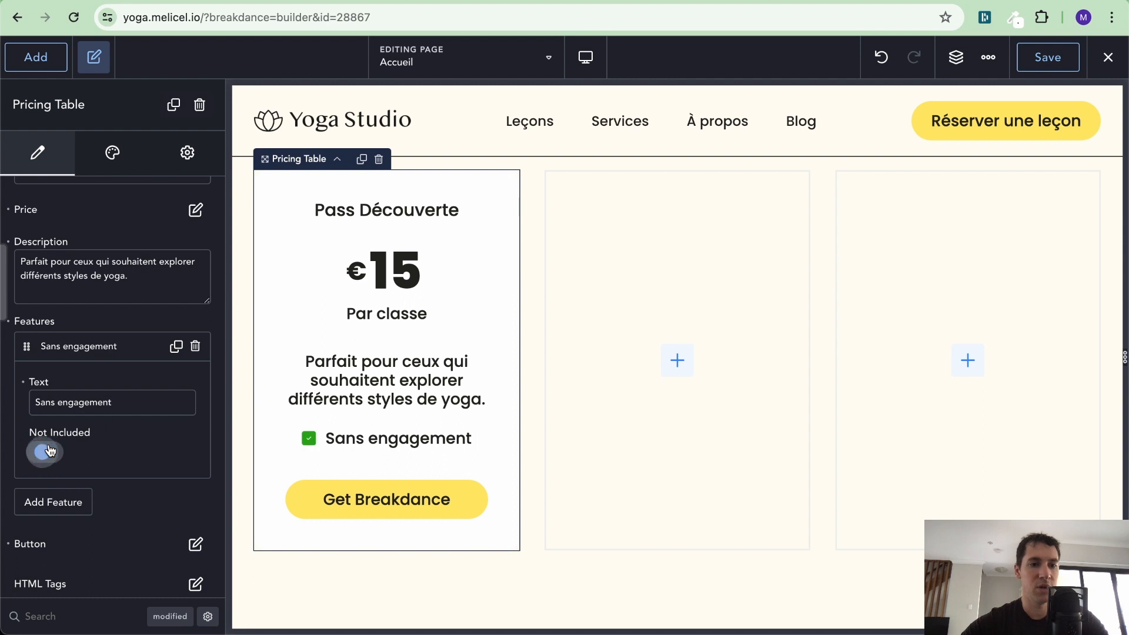
Duplicate the "Sans engagement" feature three times and collapse its settings.
left_click(176, 348)
left_click(177, 349)
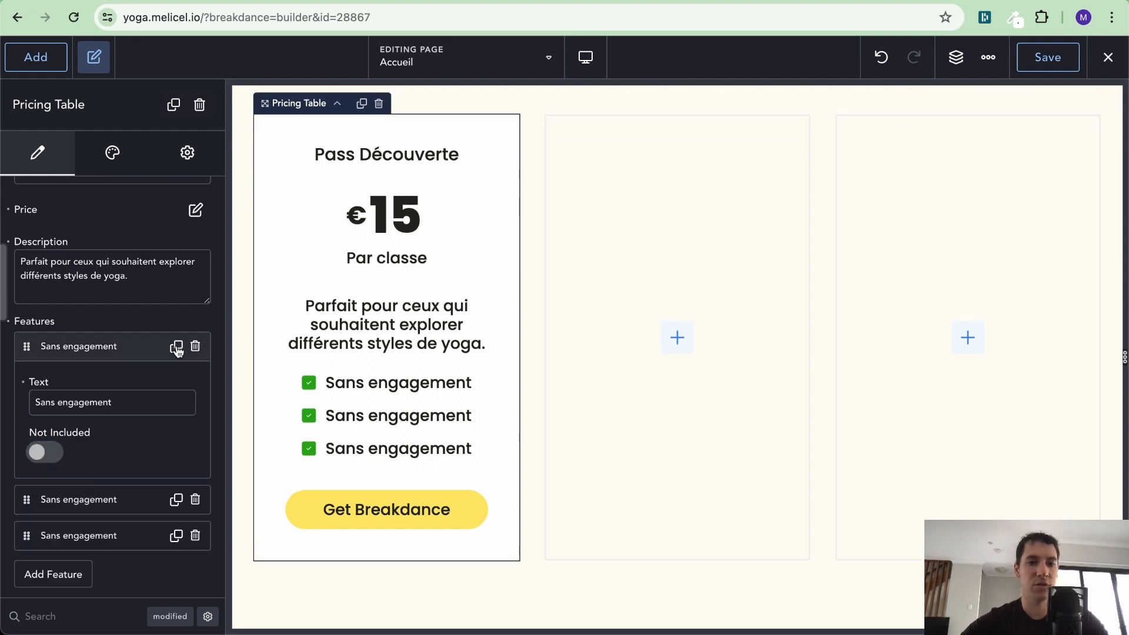
left_click(178, 349)
left_click(120, 356)
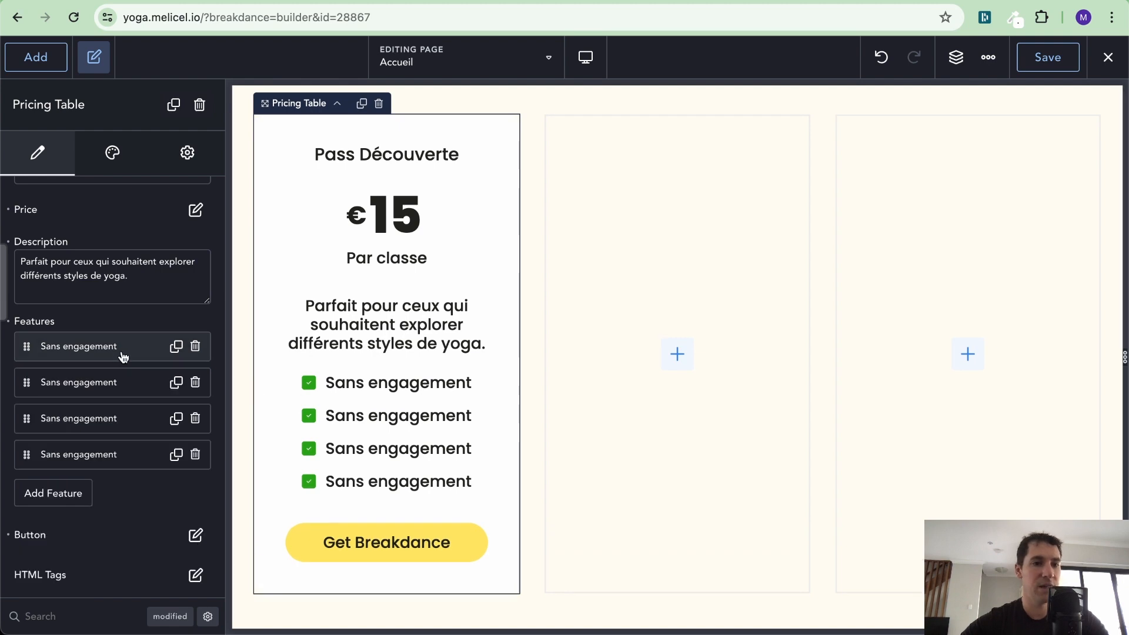
Copy the second feature's text from the demo card and set the pricing table's second feature to "Diversité des cours".
left_click(107, 384)
key("ctrl+Left")
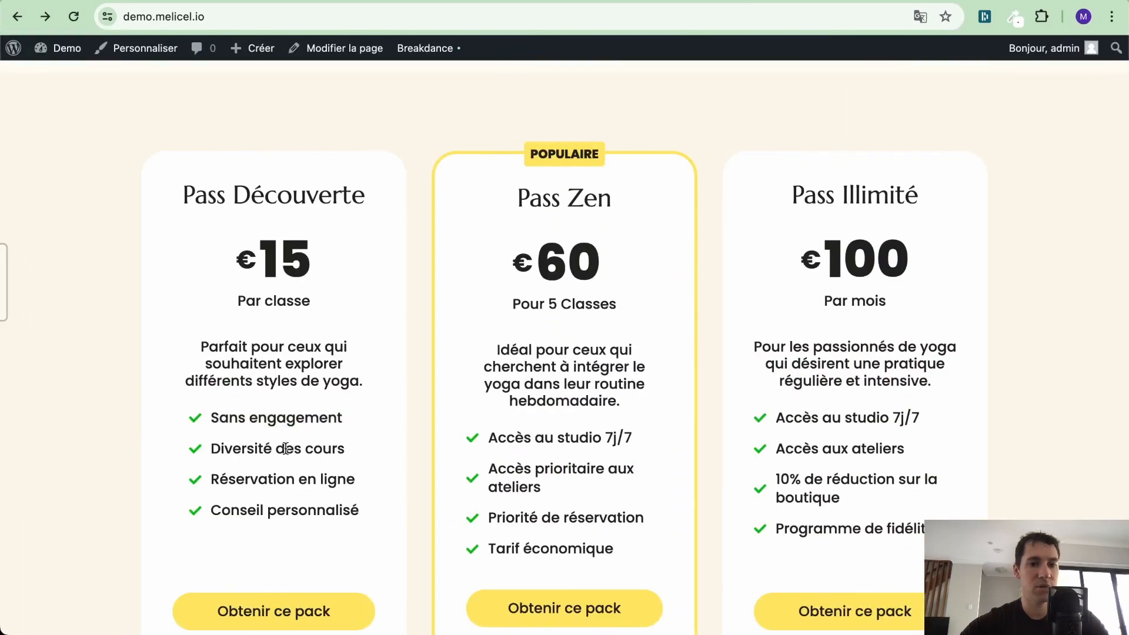
key("ctrl+c")
key("ctrl+Right")
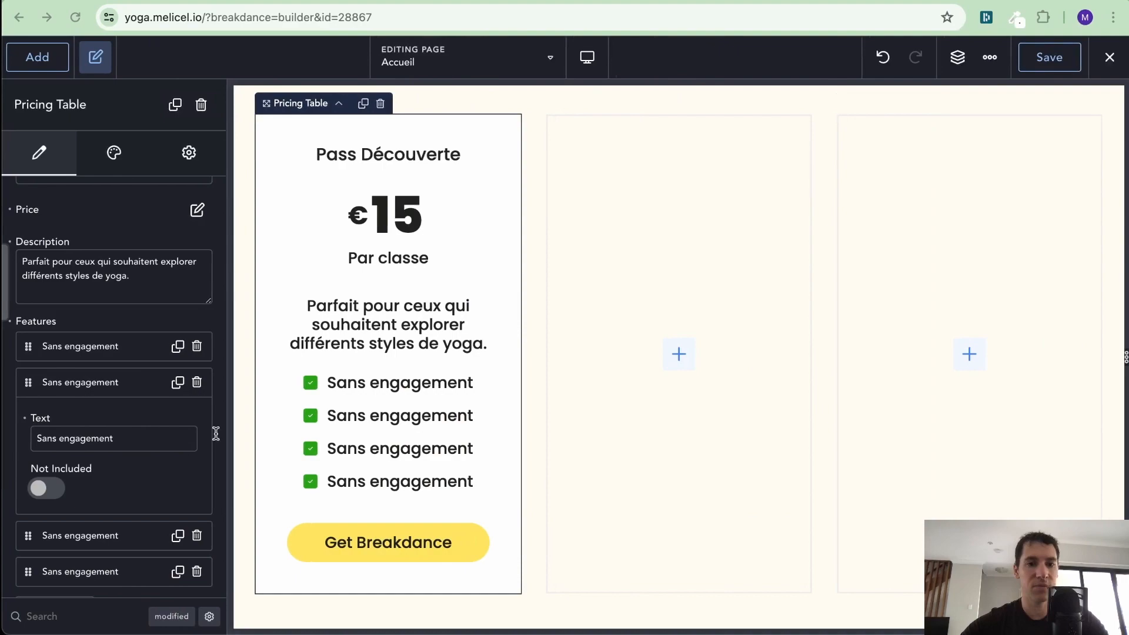
triple_click(100, 444)
key("ctrl+v")
Copy the third feature's text from the demo card and set the pricing table's third feature to "Réservation en ligne".
key("ctrl+Left")
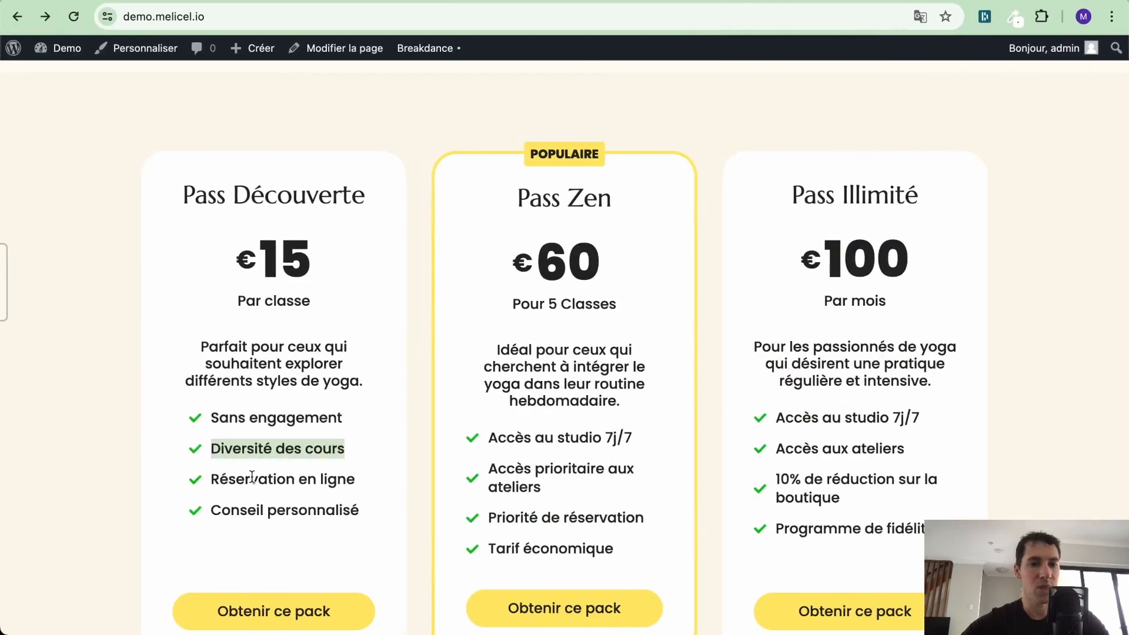
triple_click(252, 477)
key("ctrl+c")
key("ctrl+Right")
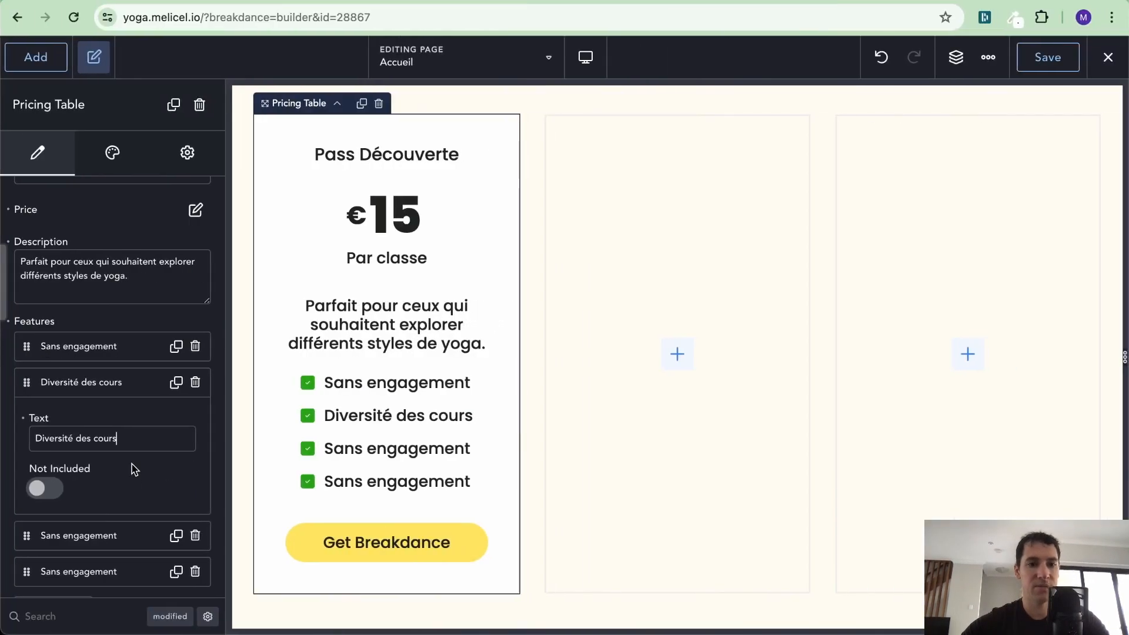
left_click(118, 534)
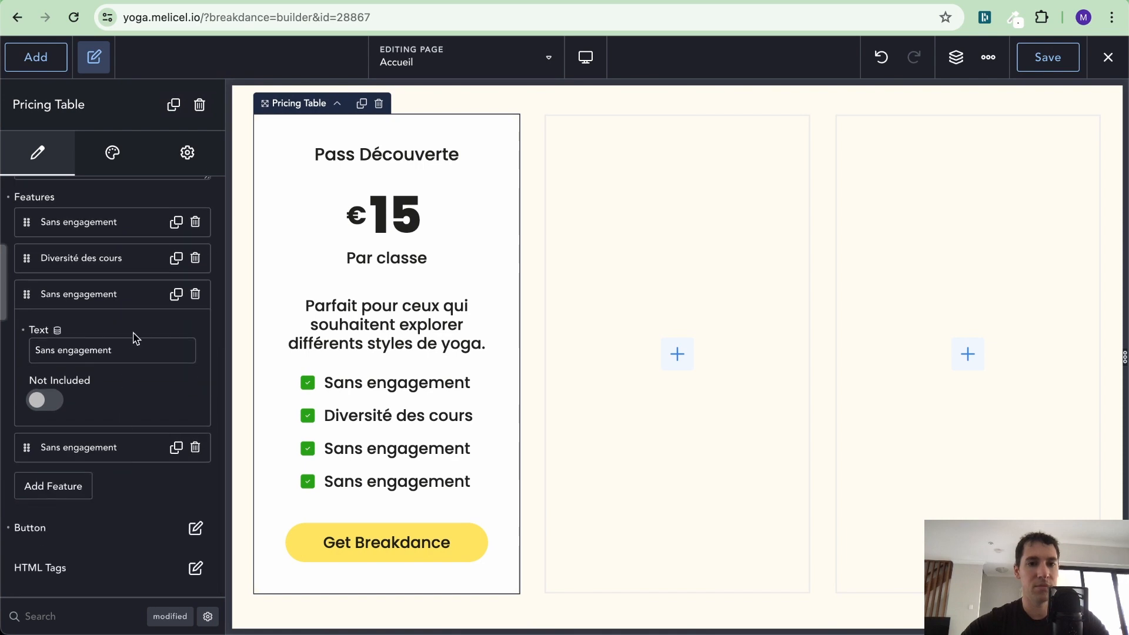
triple_click(120, 349)
key("ctrl+v")
Set the pricing table's fourth feature to "Conseil personnalisé", copied from the demo card, and save the page.
key("ctrl+Left")
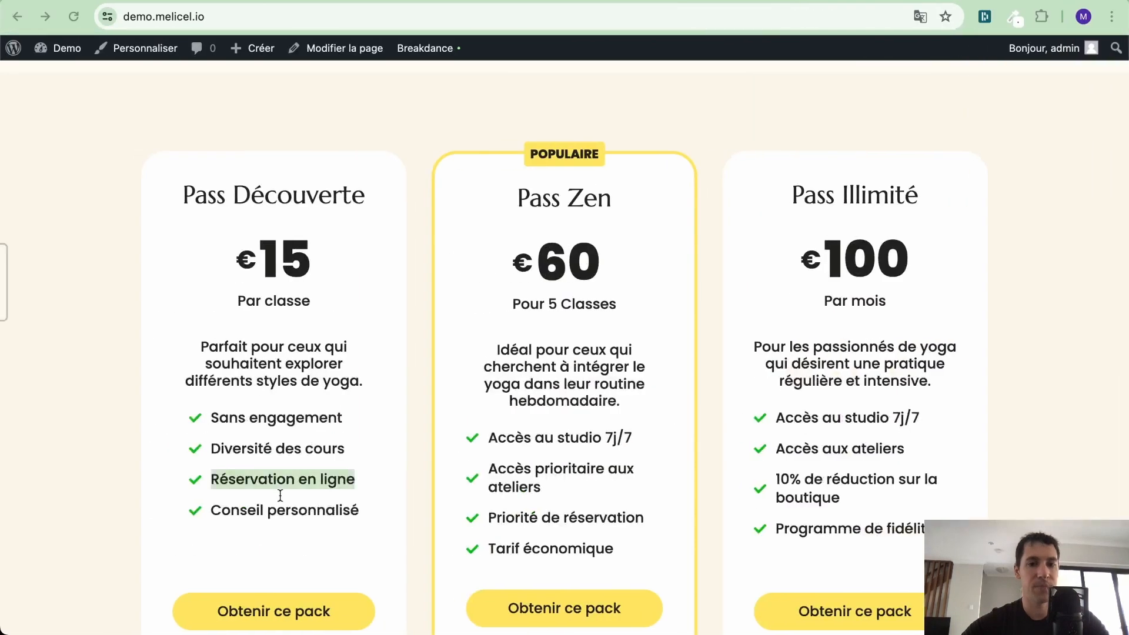
triple_click(295, 509)
key("ctrl+c")
key("ctrl+Right")
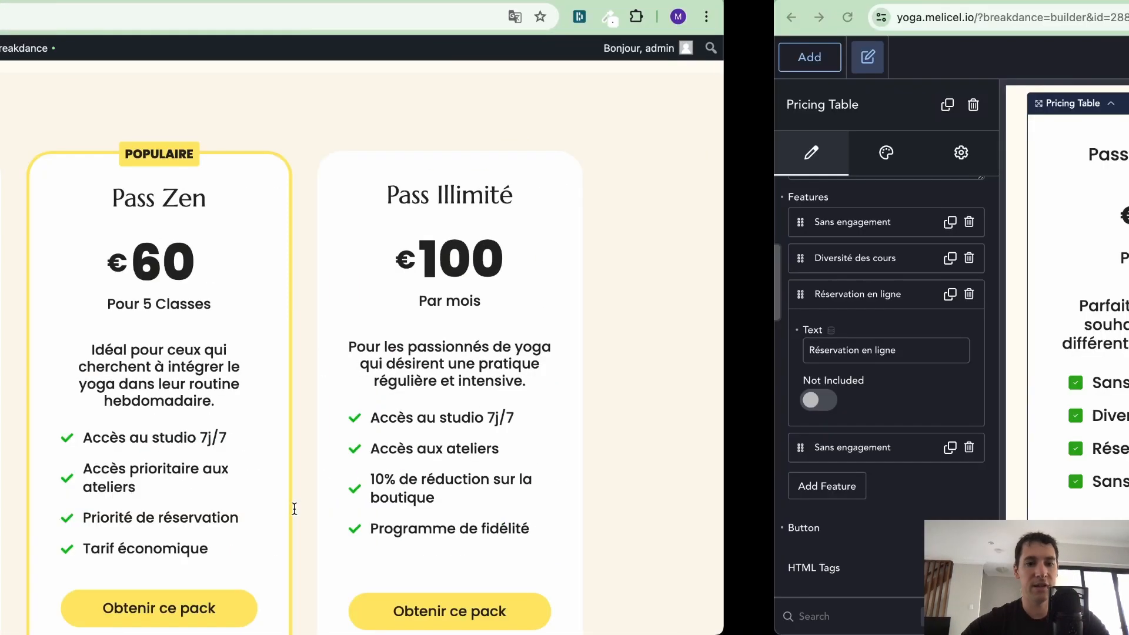
left_click(105, 451)
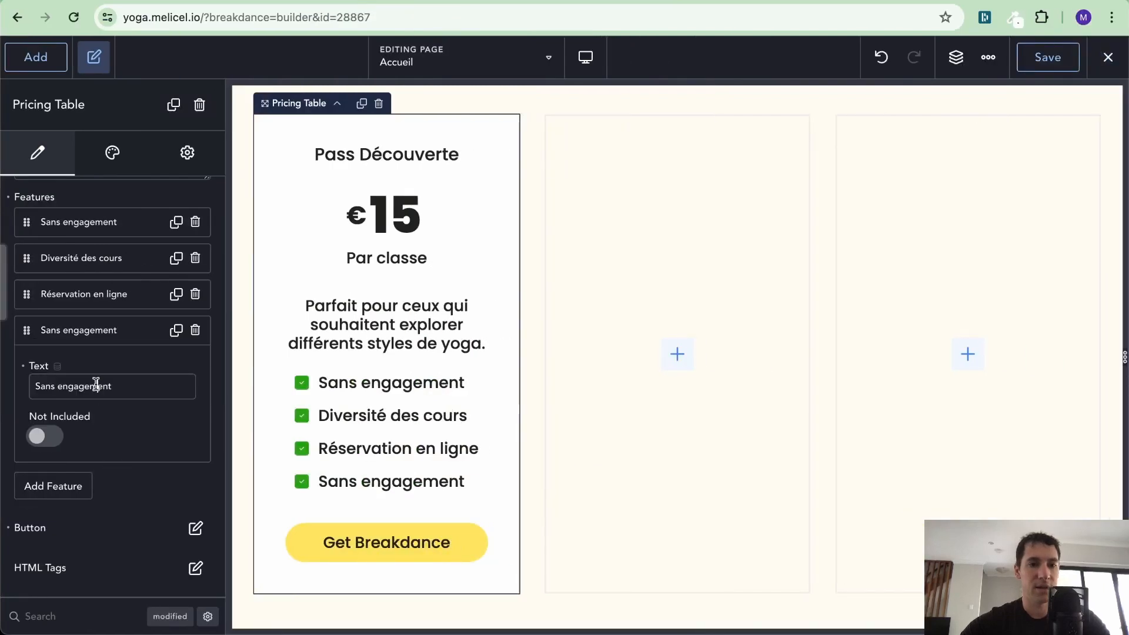
triple_click(96, 386)
key("ctrl+v")
scroll(391, 384, "up", 1)
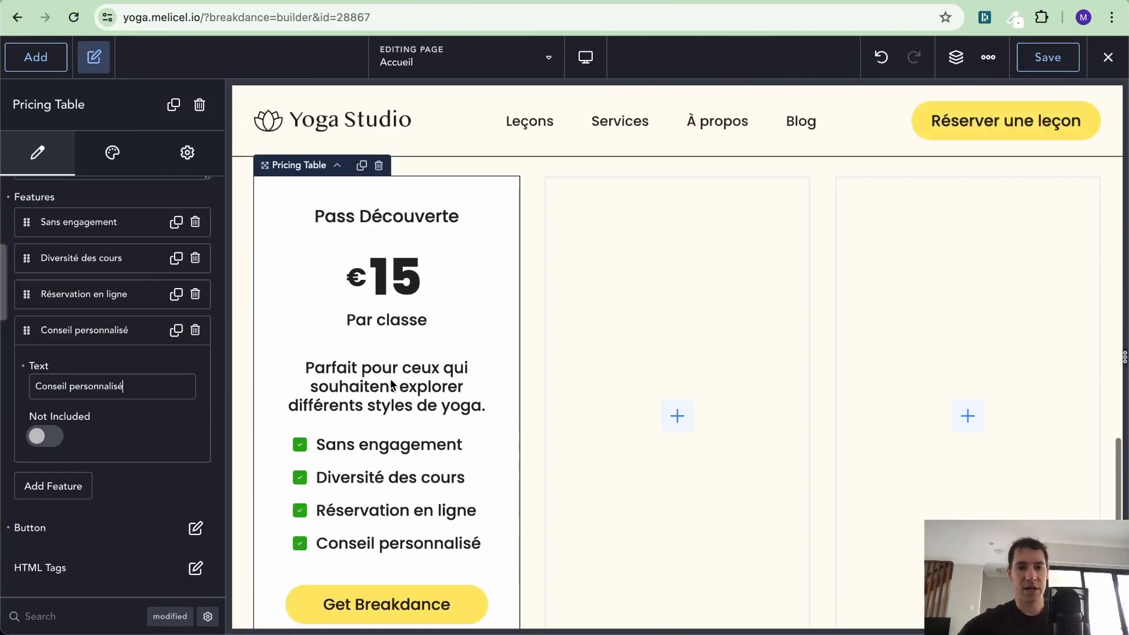
left_click(1063, 59)
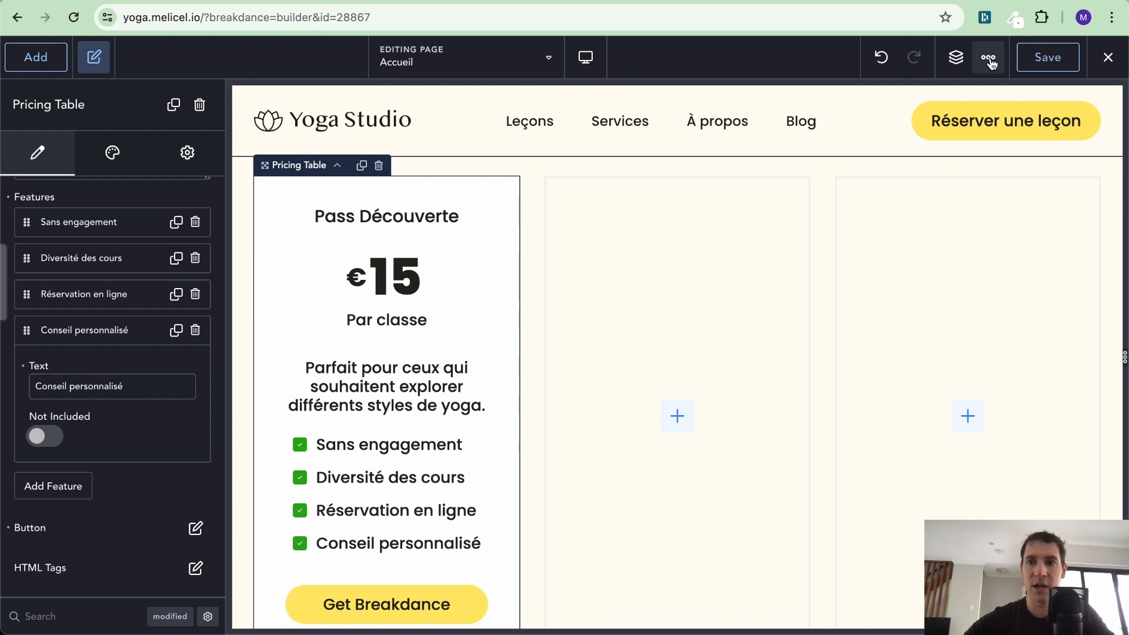
Set the global typography base size to 18 px and review the text across the page's sections.
left_click(992, 62)
left_click(1002, 97)
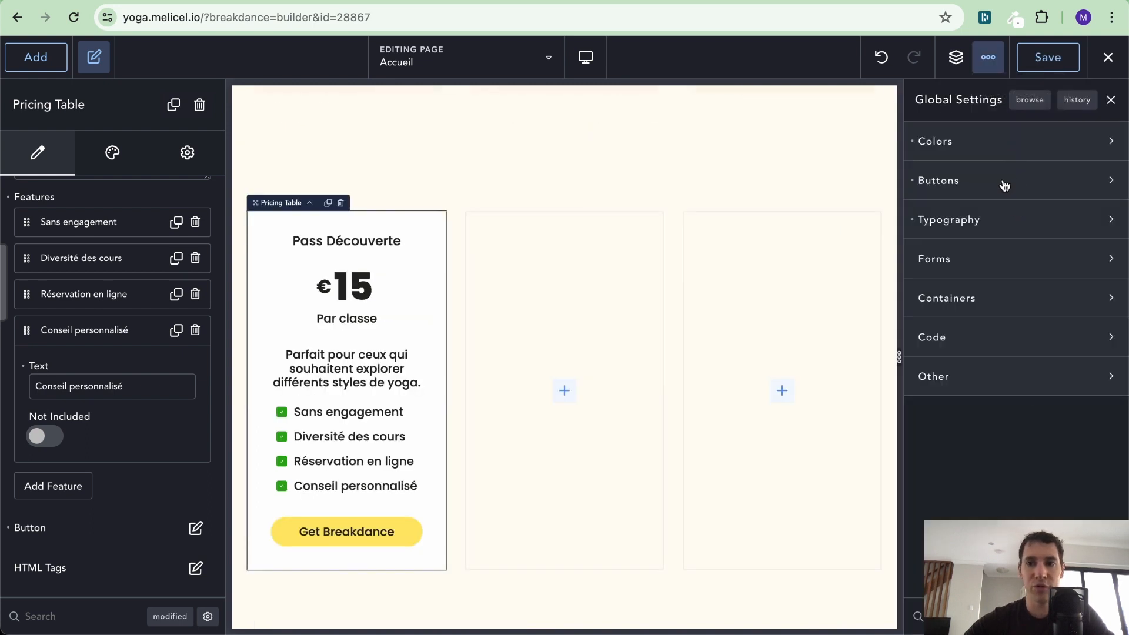
left_click(974, 228)
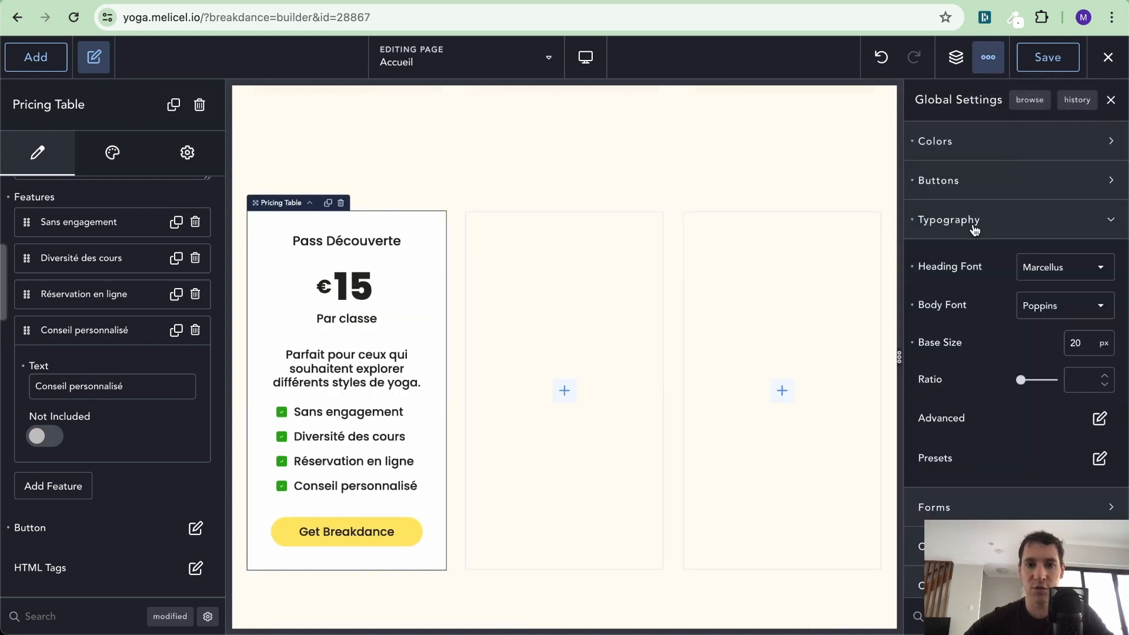
double_click(1080, 344)
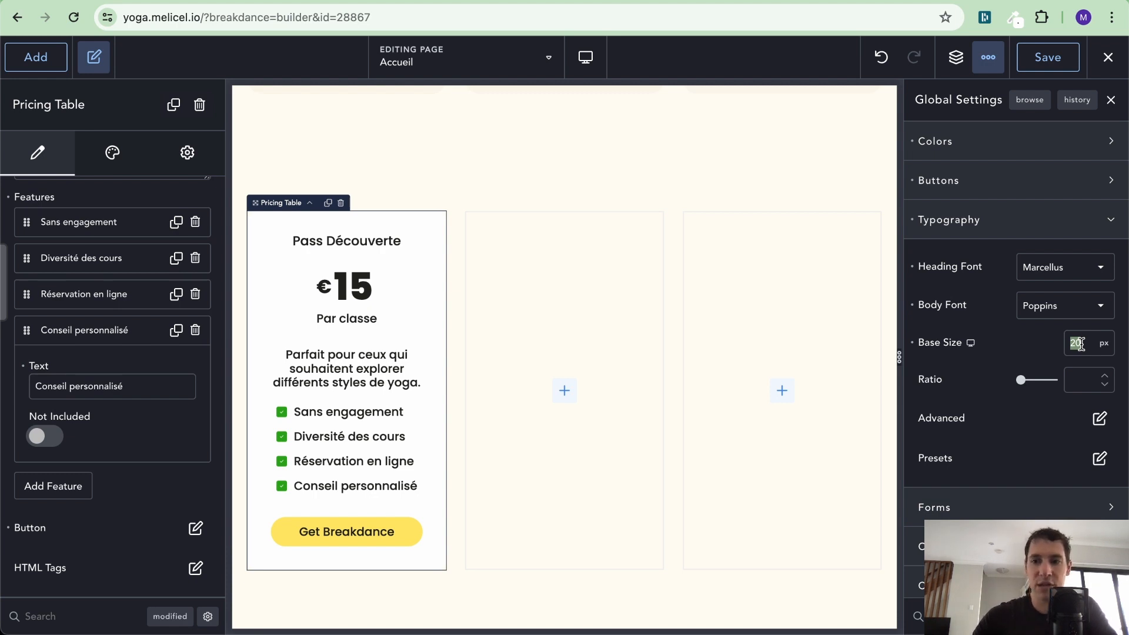
type("18")
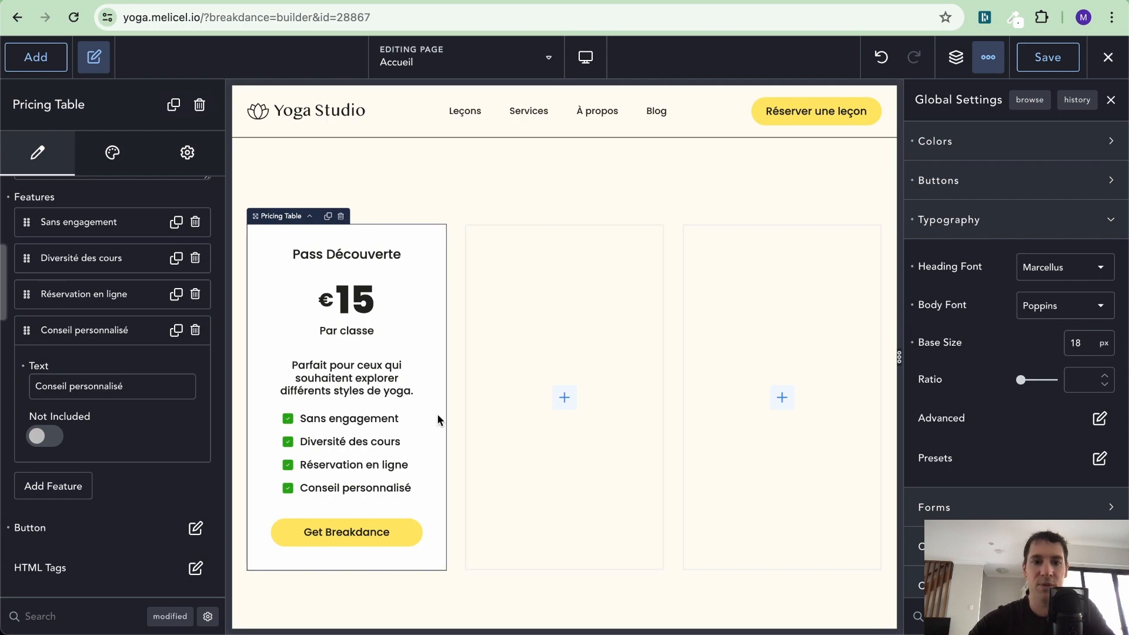
scroll(438, 416, "up", 3)
scroll(438, 418, "up", 6)
scroll(438, 419, "down", 6)
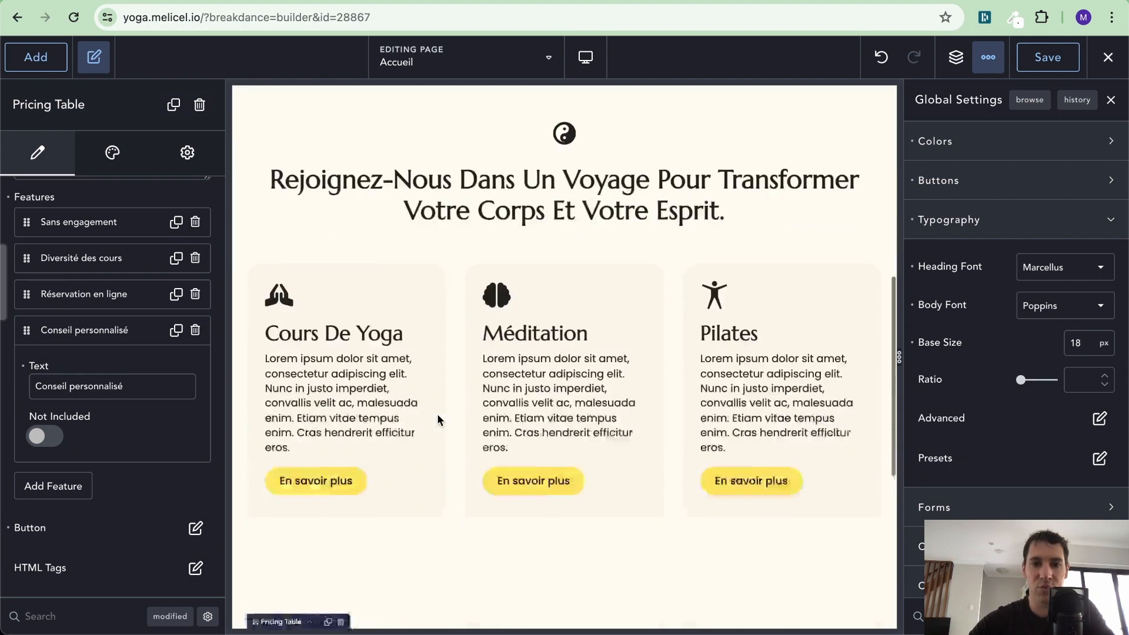
scroll(447, 412, "down", 2)
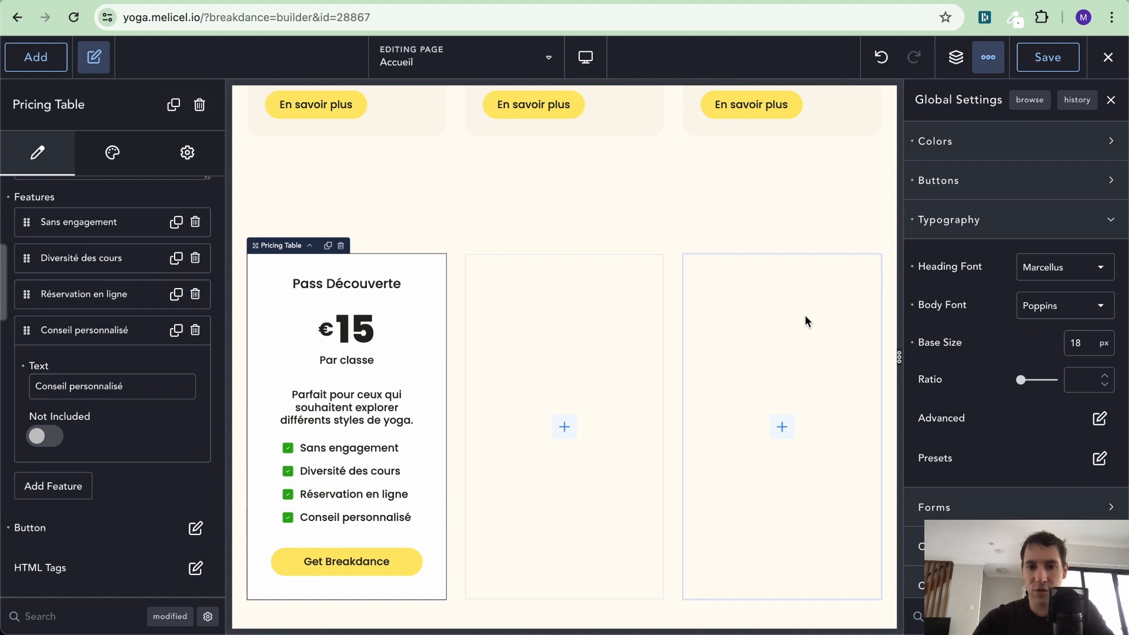
Try a global base size of 16 px and return it to 18 px.
key("Down")
key("Down")
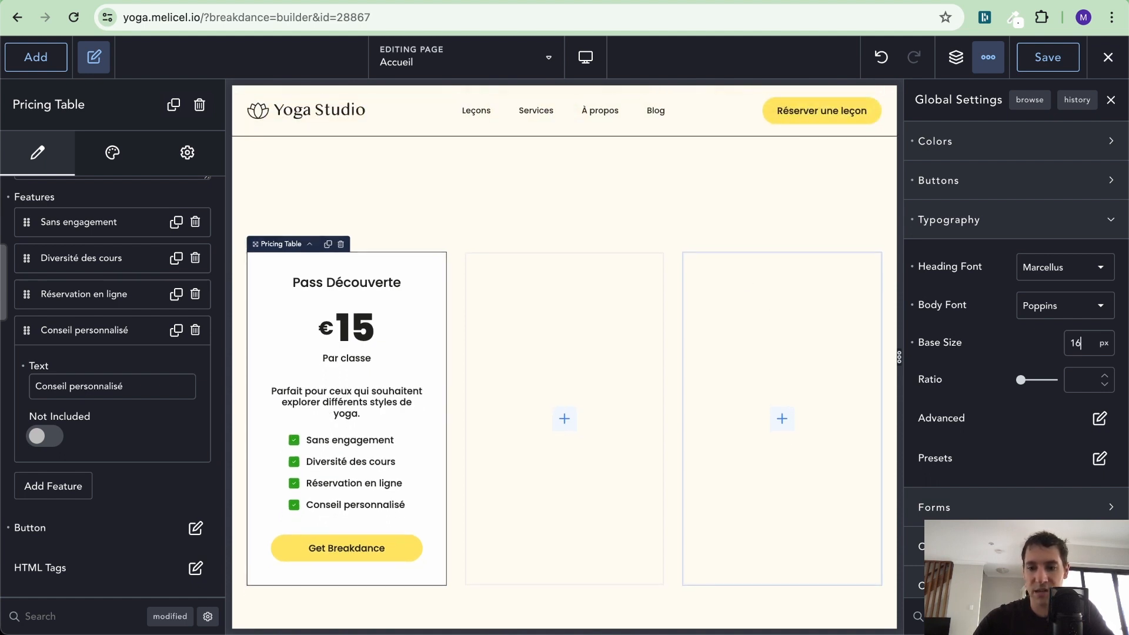
key("Up")
key("Up")
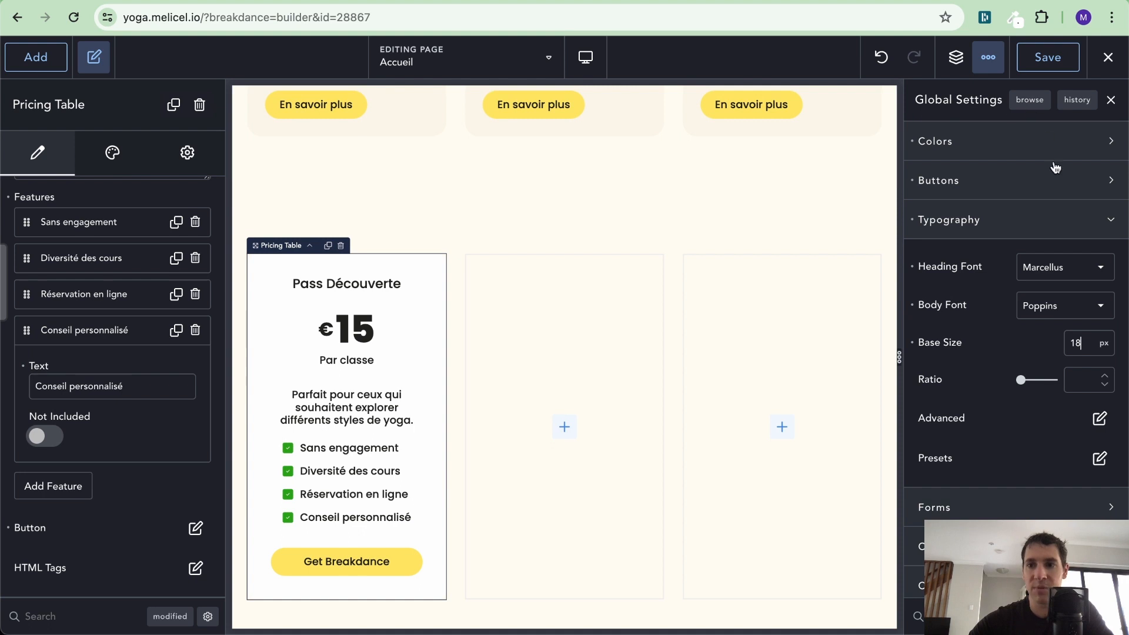
Save the page with the new typography and close the global settings.
left_click(1059, 66)
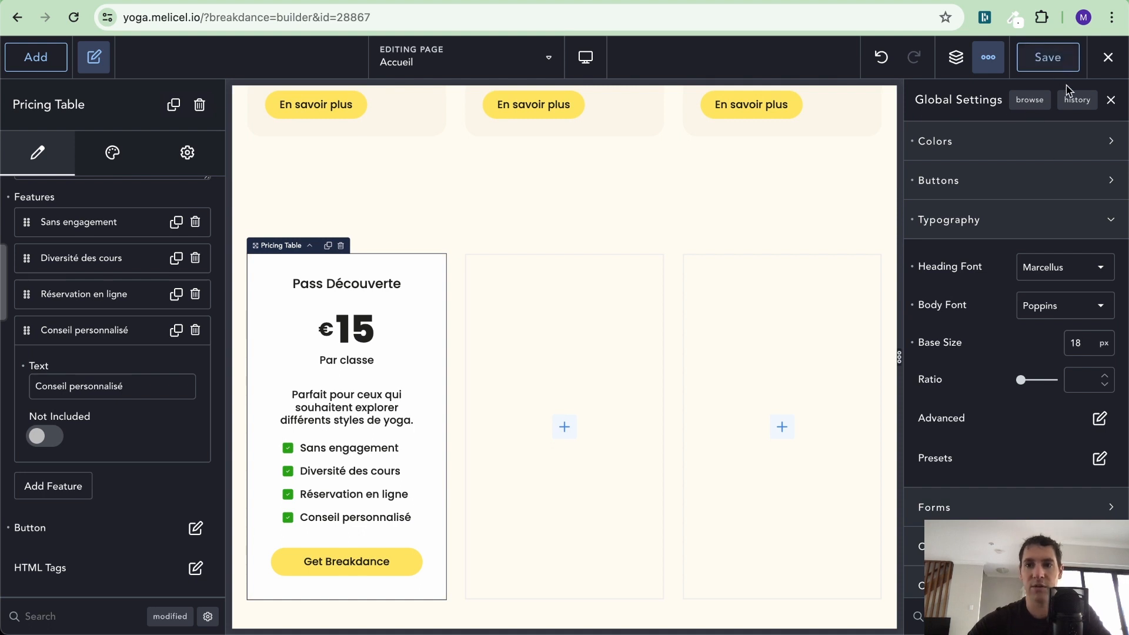
left_click(1112, 98)
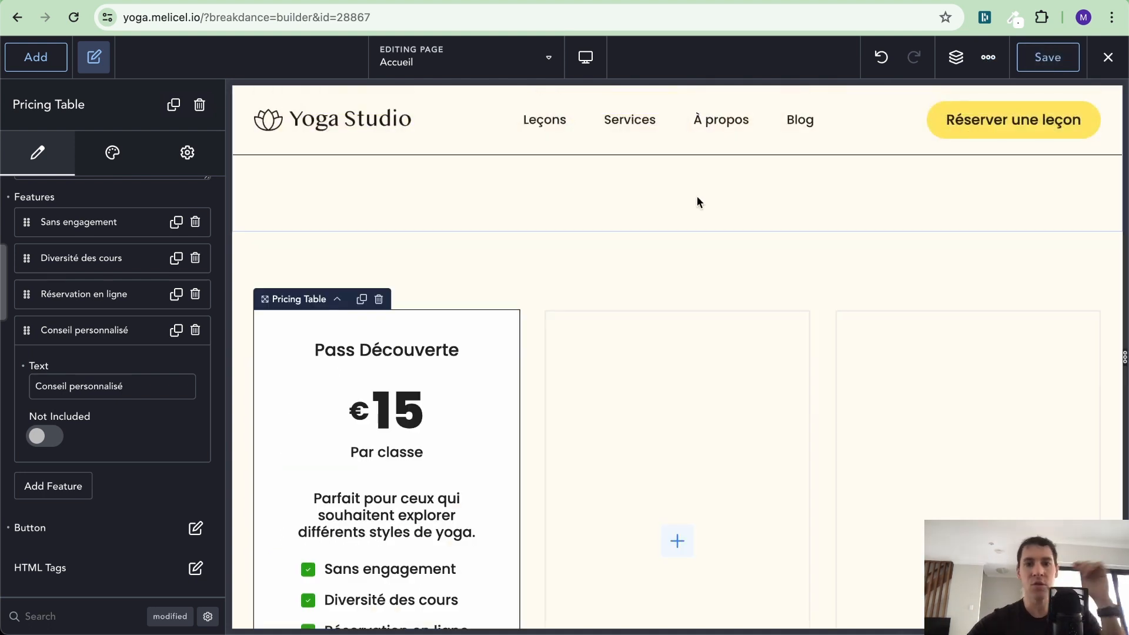
Set the pricing table's button text to "Obtenir ce pass".
scroll(697, 200, "down", 4)
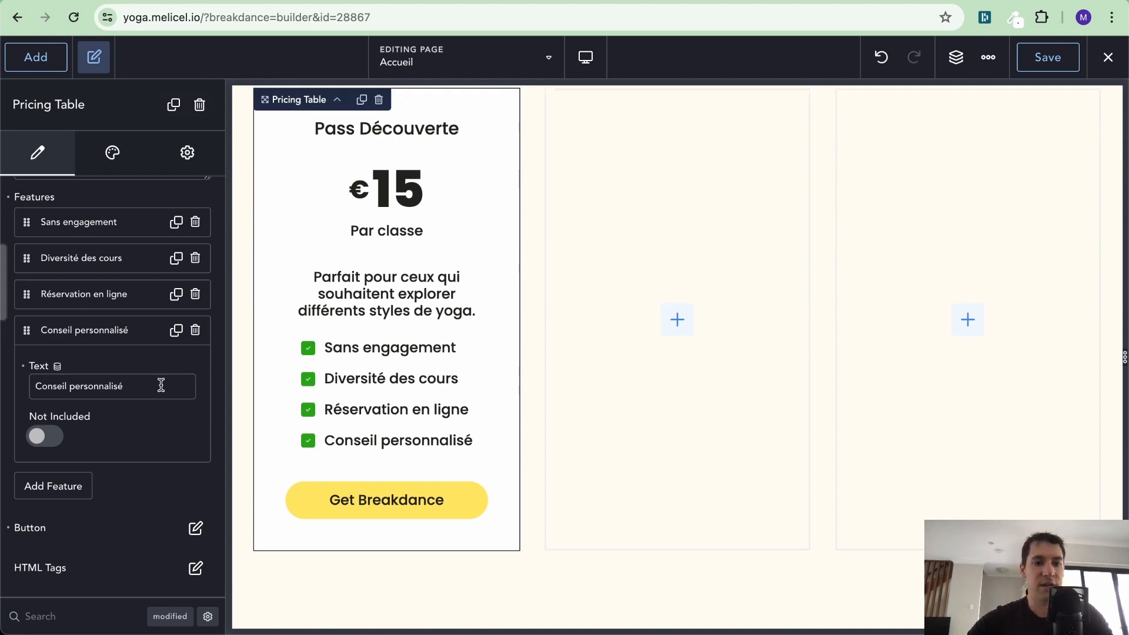
left_click(196, 530)
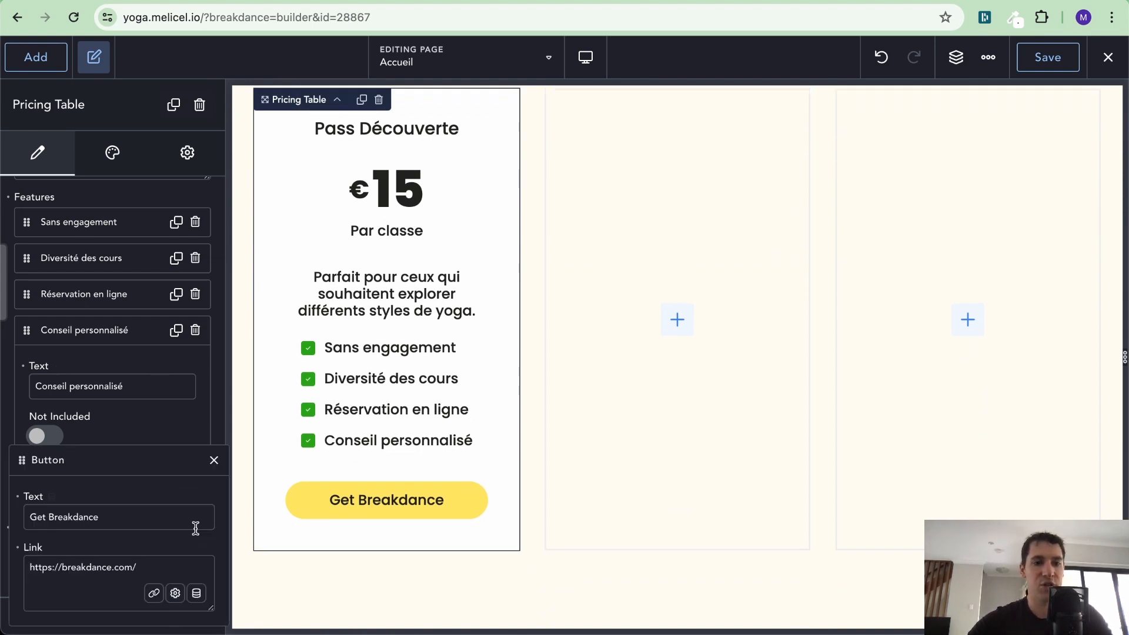
key("ctrl+Left")
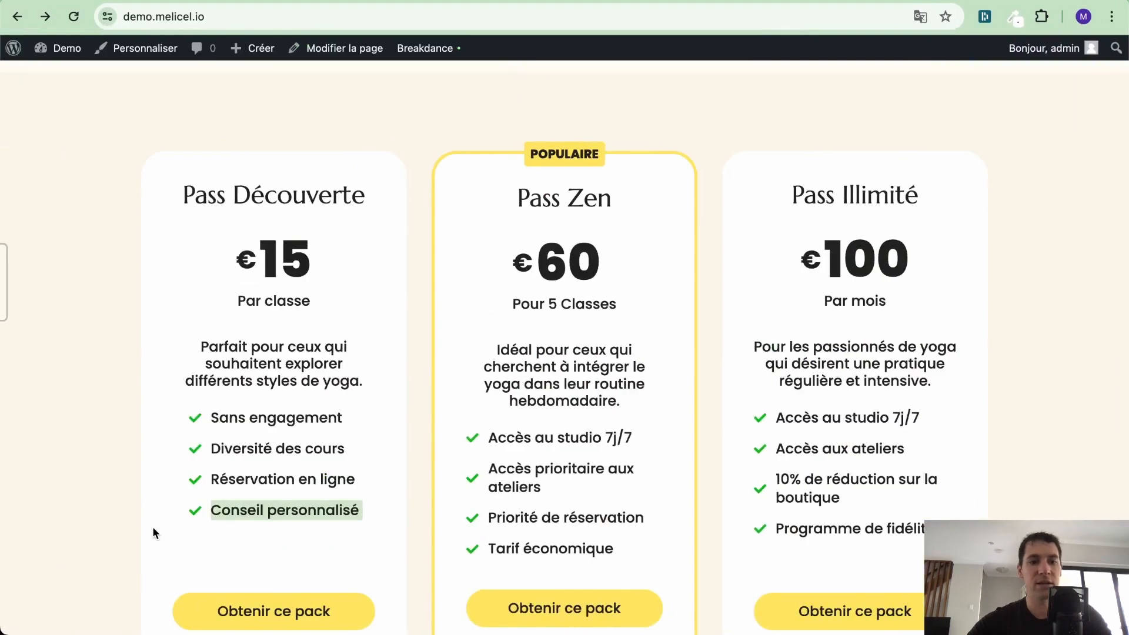
key("ctrl+Right")
left_click(129, 516)
key("alt+shift+Left")
key("alt+shift+Left")
type("O")
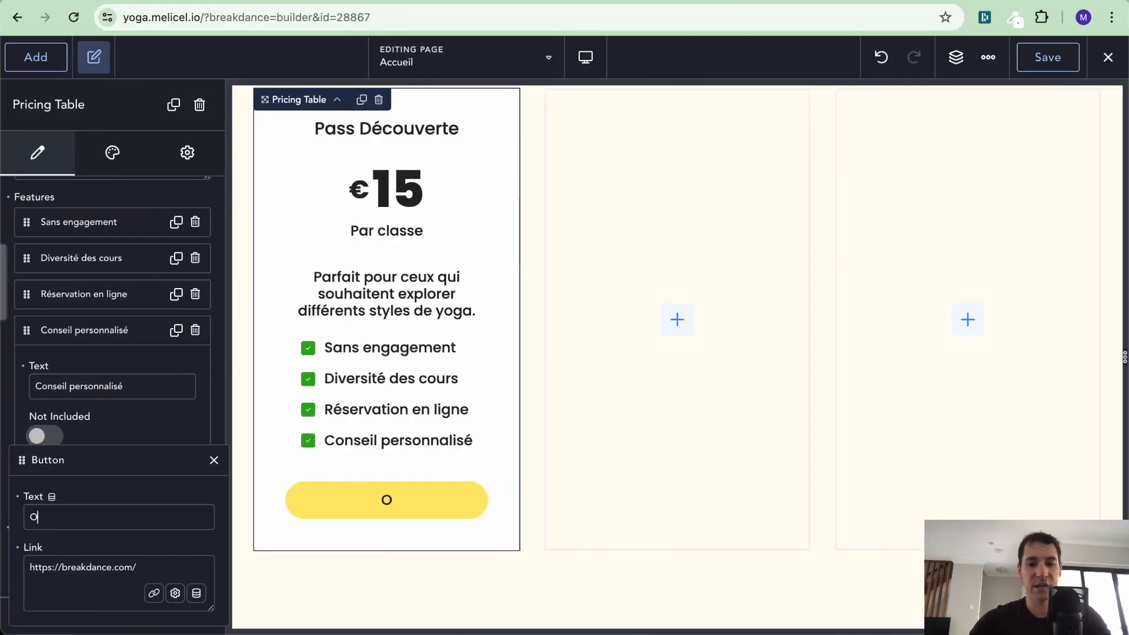
type("btenir ce pass")
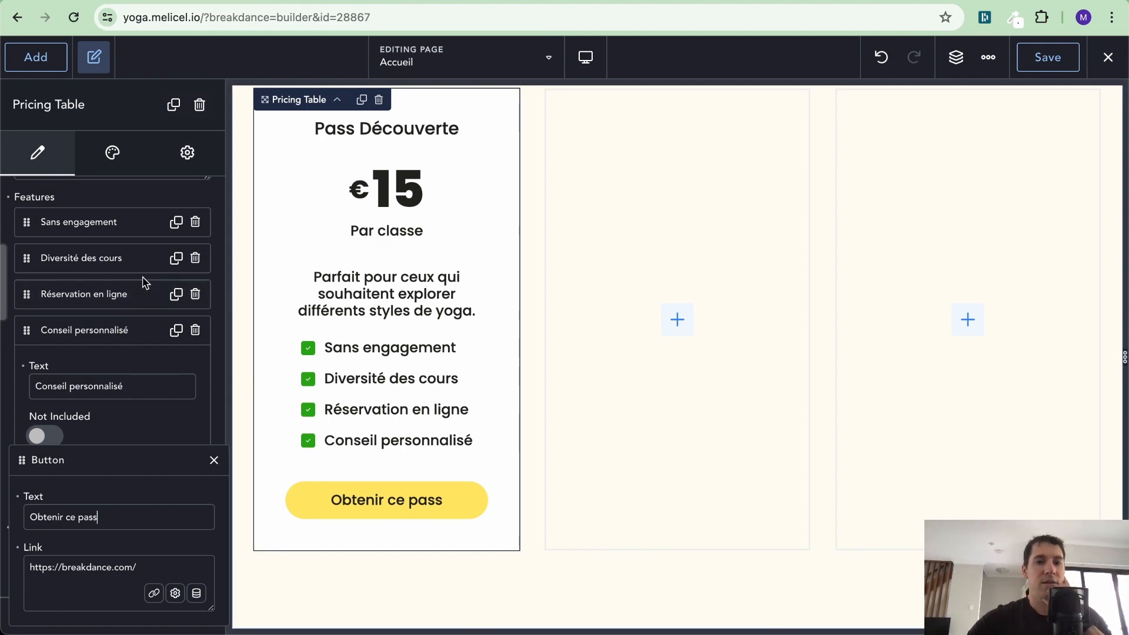
Compare the card with the demo version and turn off the background behind the pricing table's feature icons.
scroll(388, 254, "up", 1)
scroll(388, 254, "up", 1)
scroll(388, 254, "down", 1)
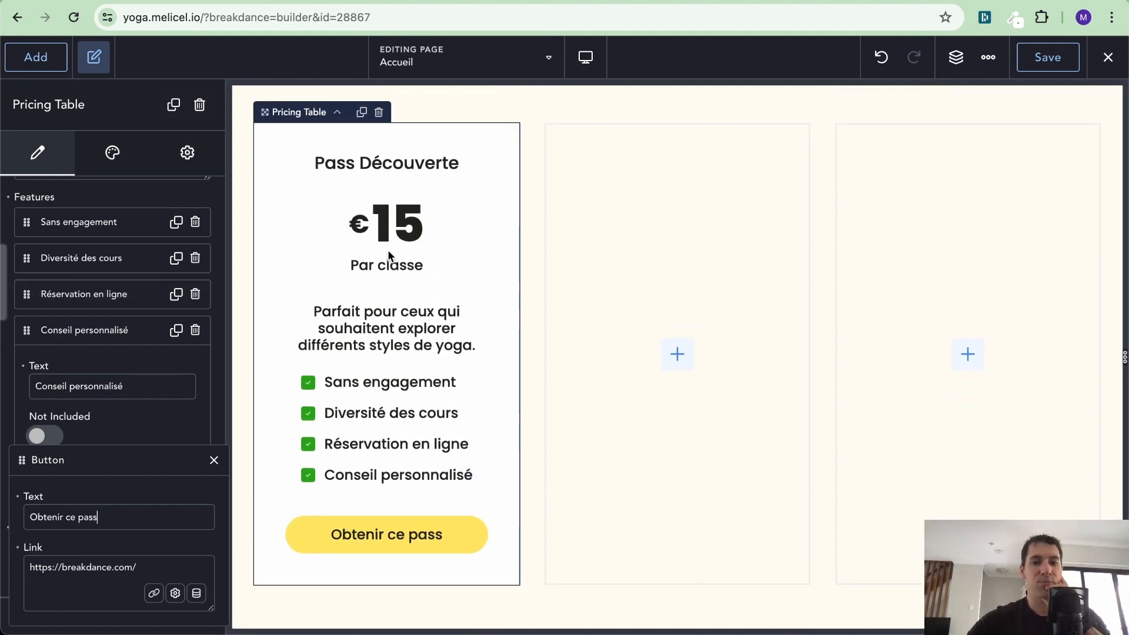
key("ctrl+Left")
key("ctrl+Right")
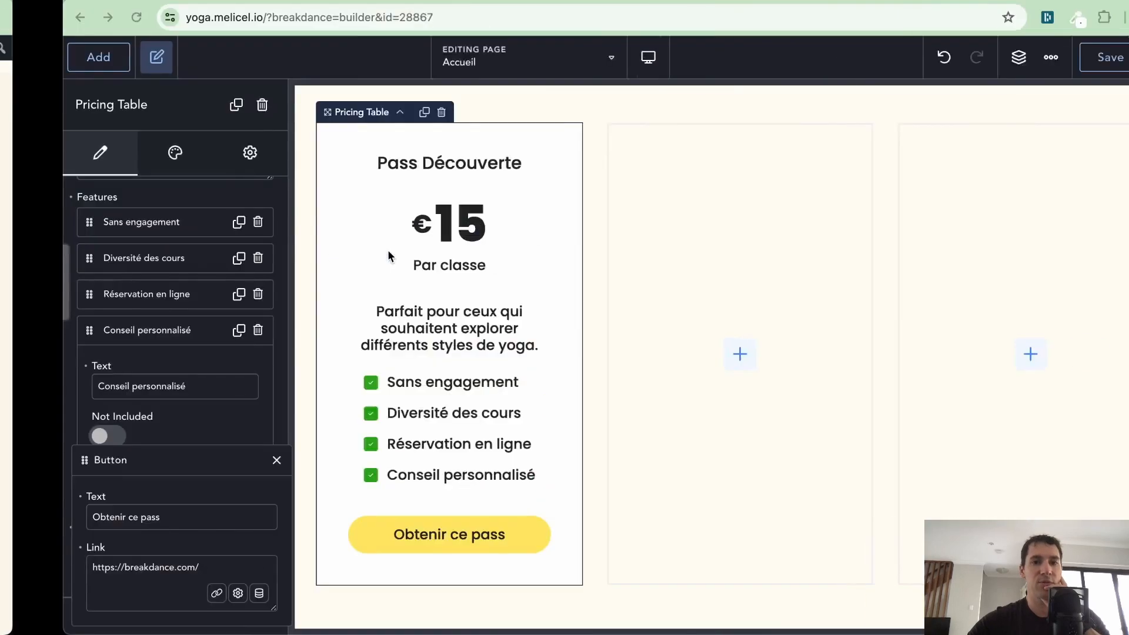
left_click(108, 159)
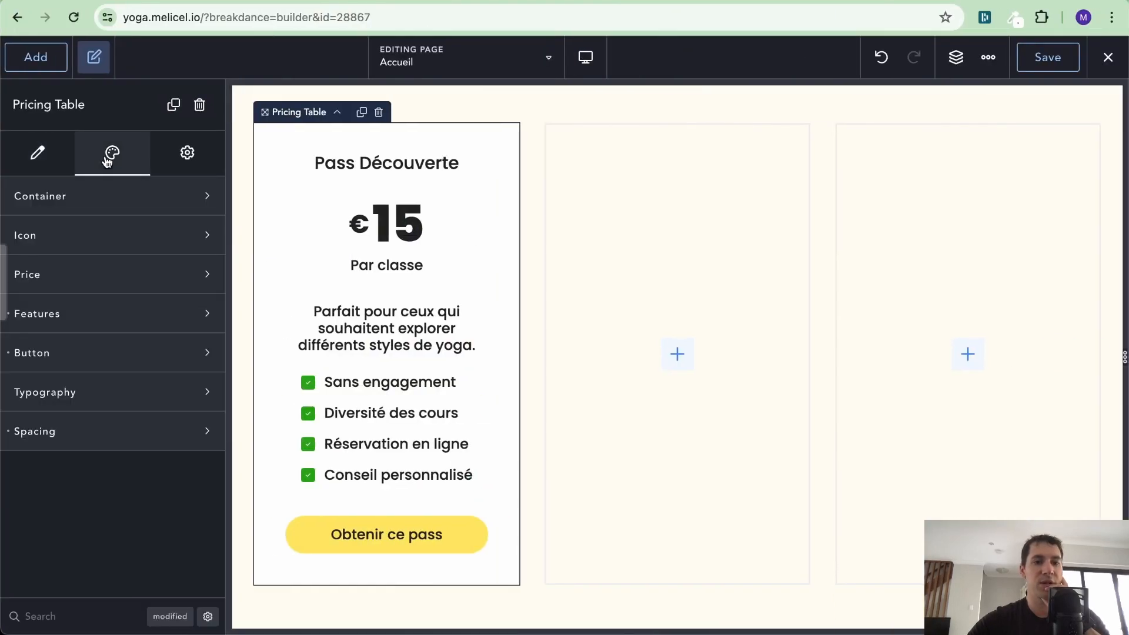
left_click(96, 352)
left_click(95, 353)
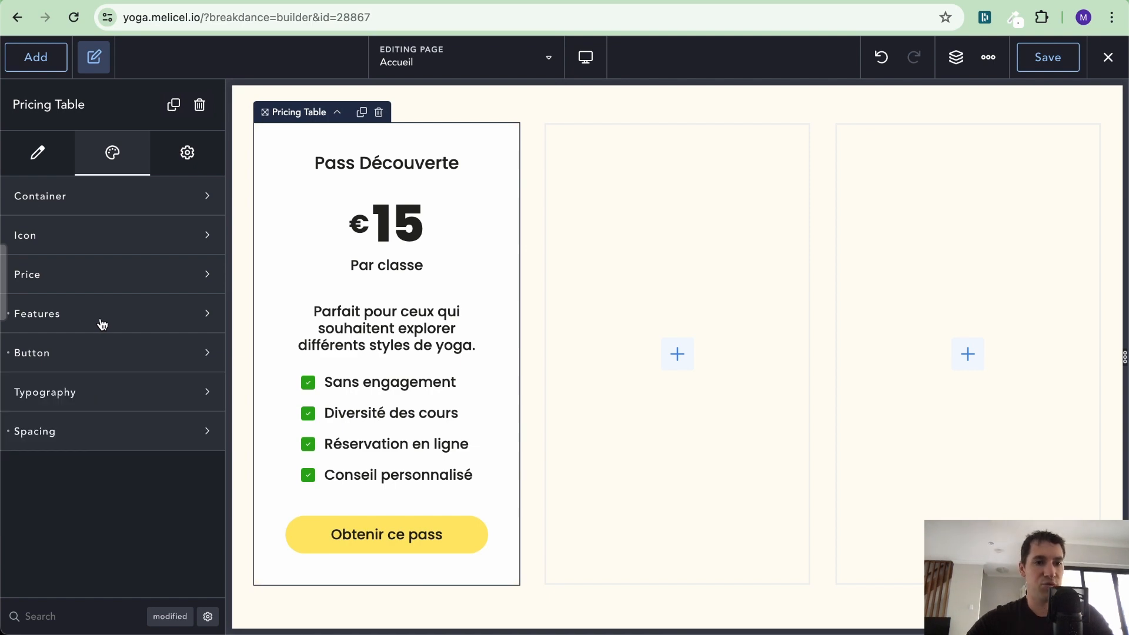
left_click(117, 315)
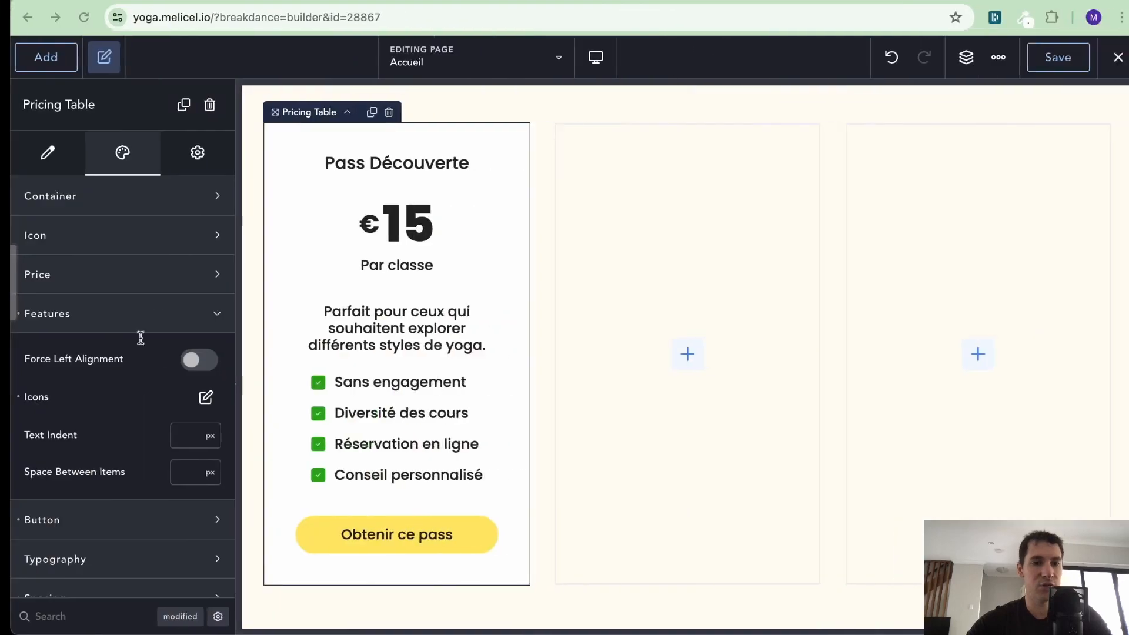
left_click(206, 397)
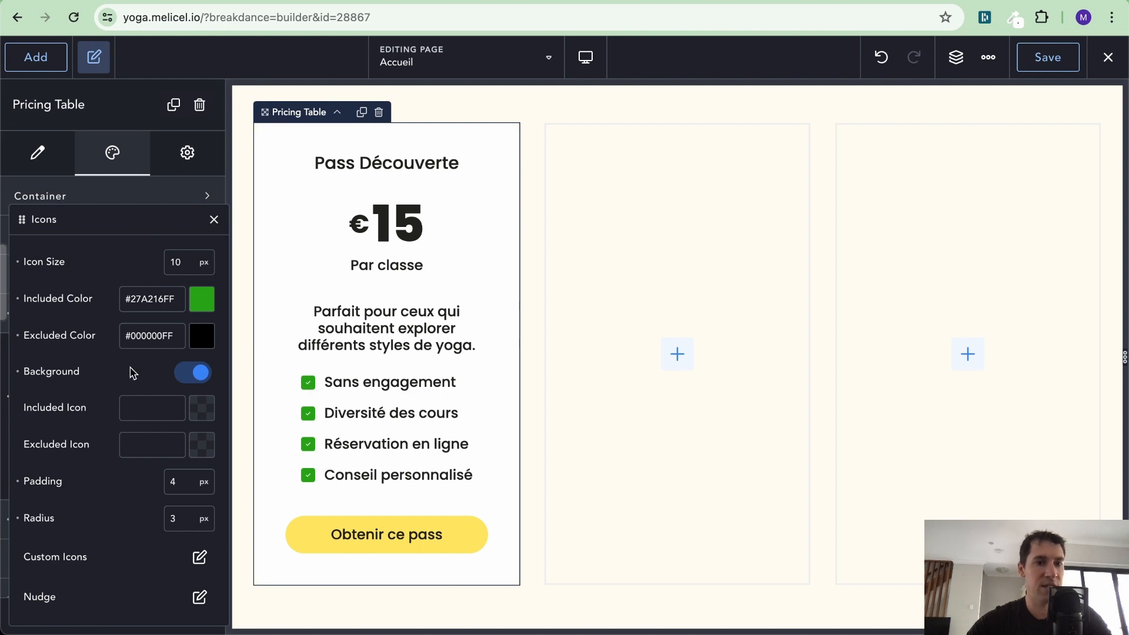
left_click(189, 376)
Try feature icon sizes of 24 px and 35 px, return to 24 px, and close the icon settings.
double_click(185, 259)
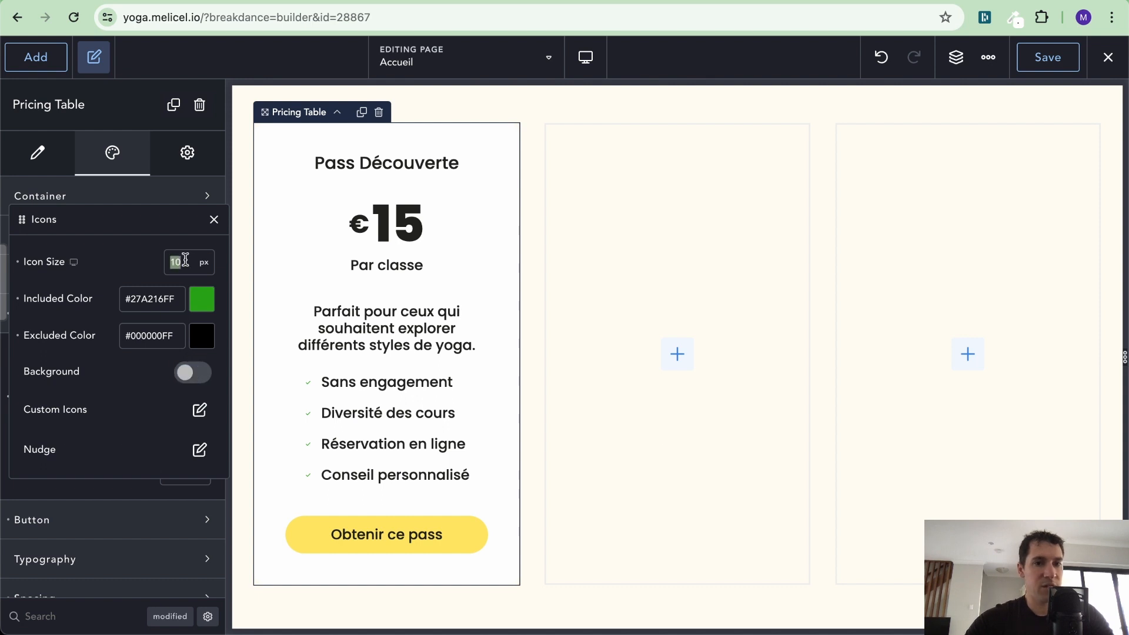
type("24")
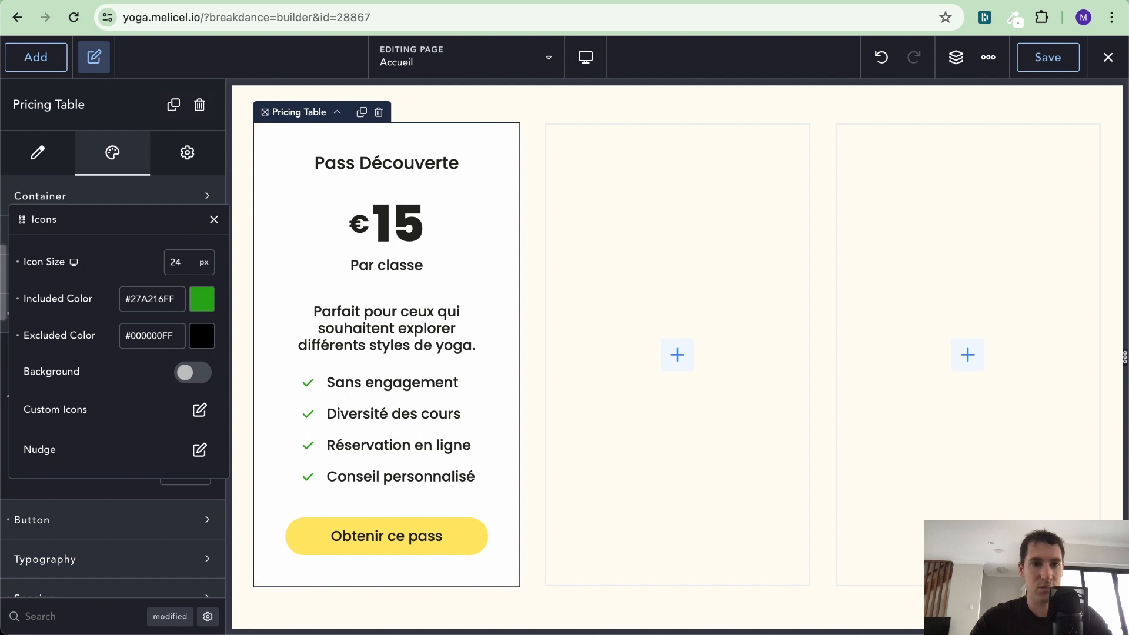
key("super+a")
type("35")
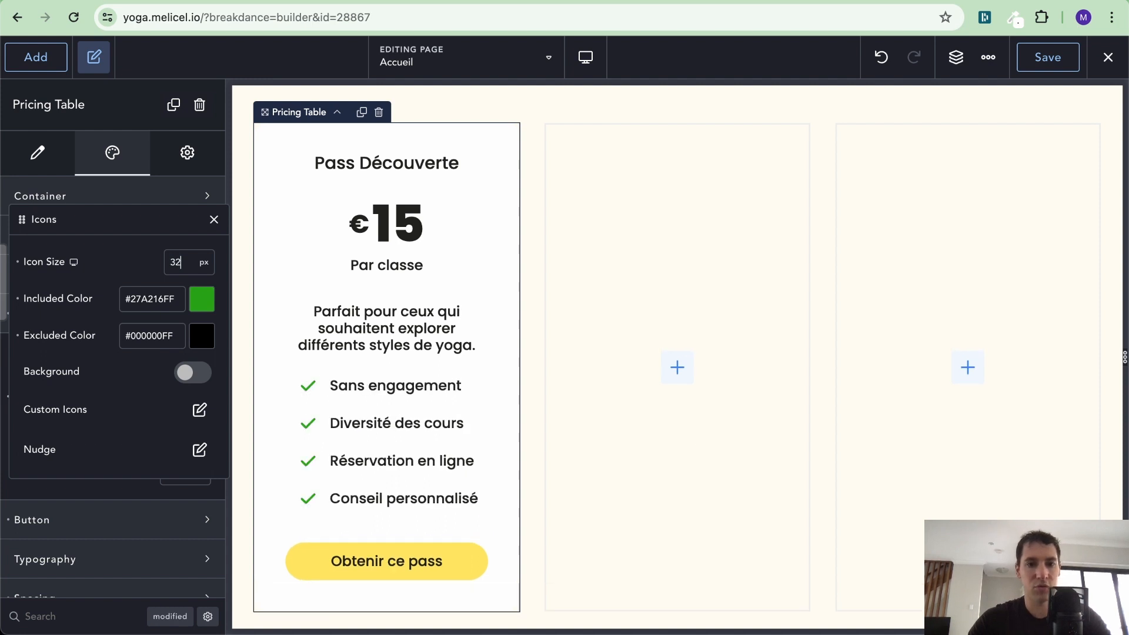
key("Down")
key("Down")
key("Down")
key("Down")
key("Down")
key("Down")
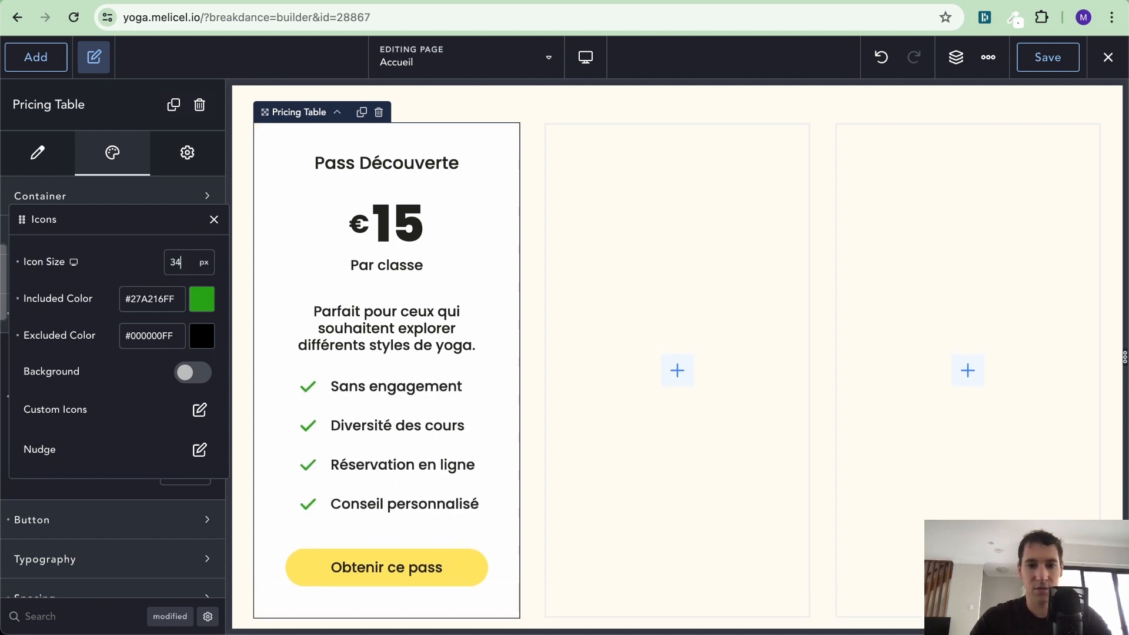
key("Down")
key("Down")
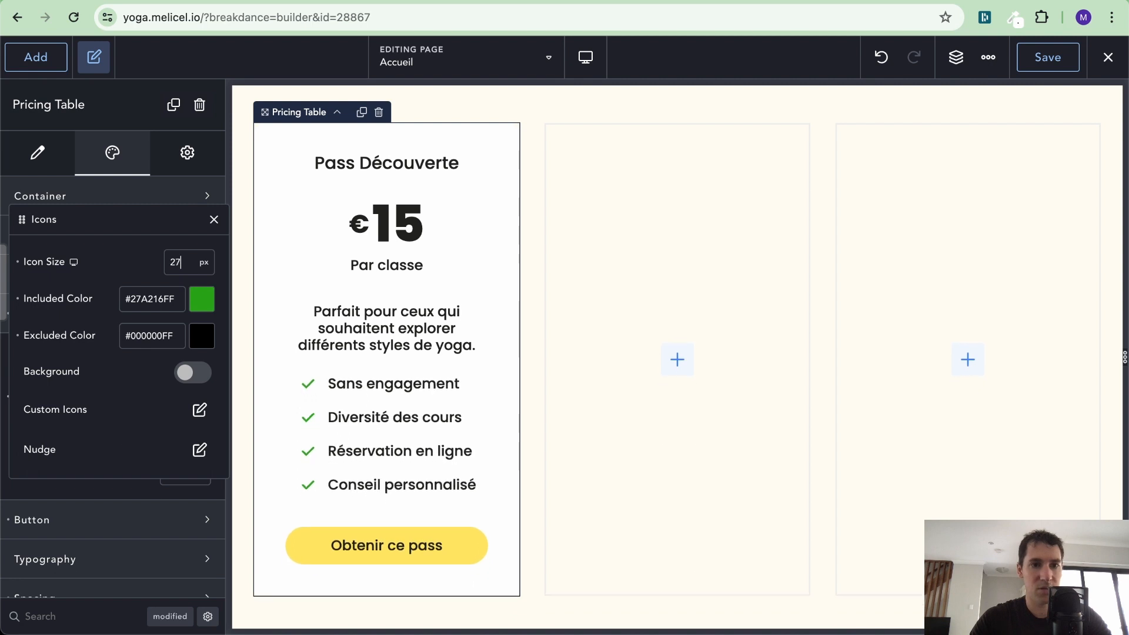
key("Down")
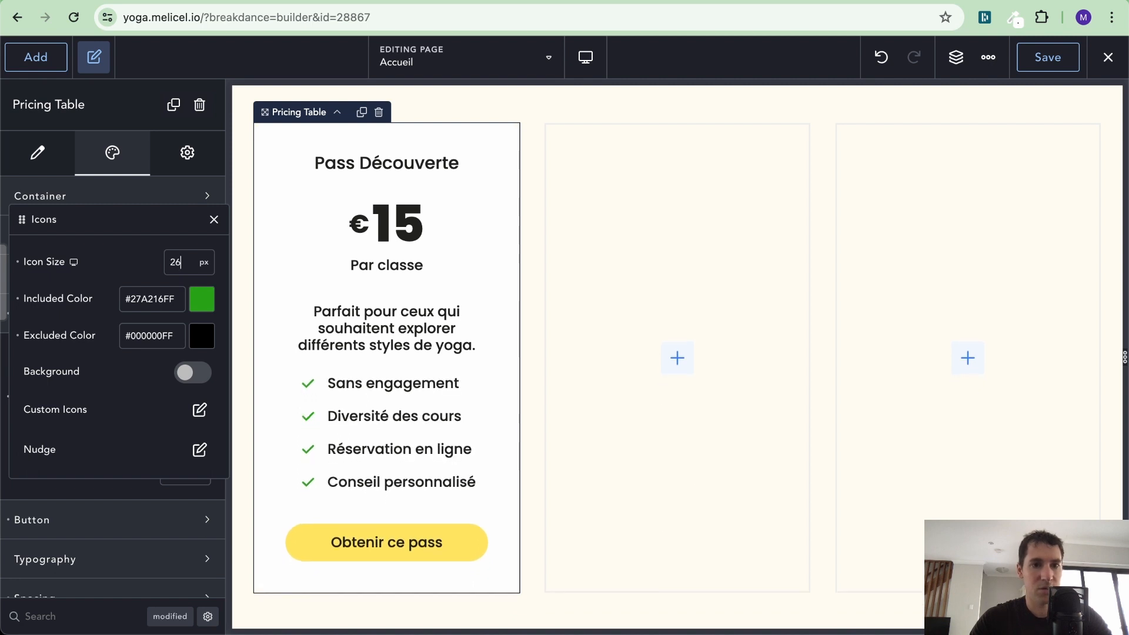
key("Down")
key("Down")
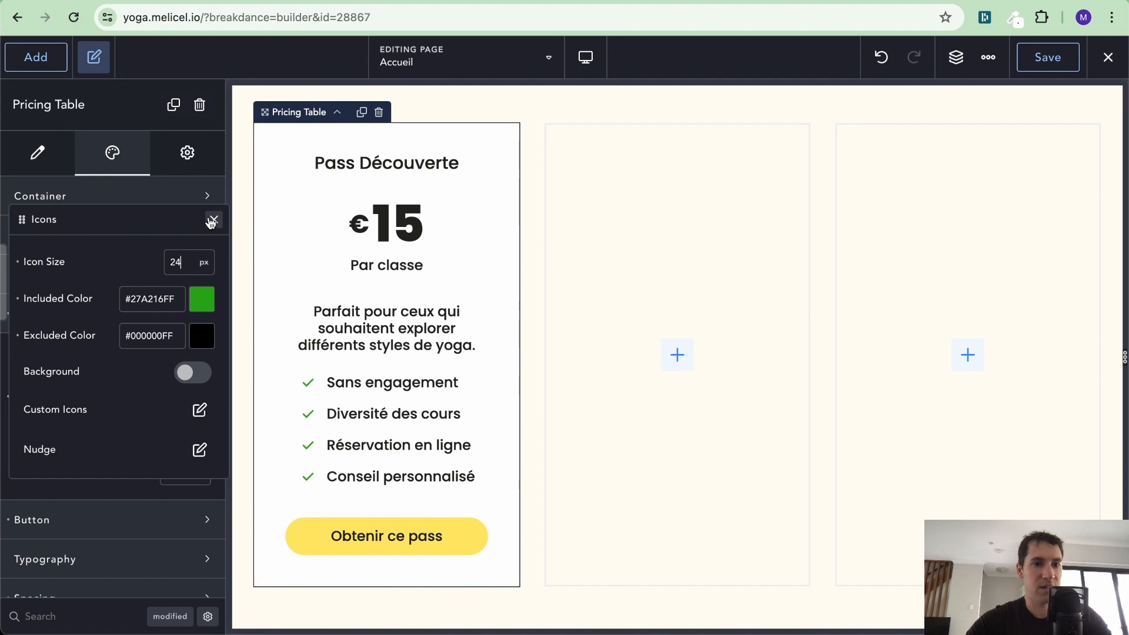
left_click(212, 221)
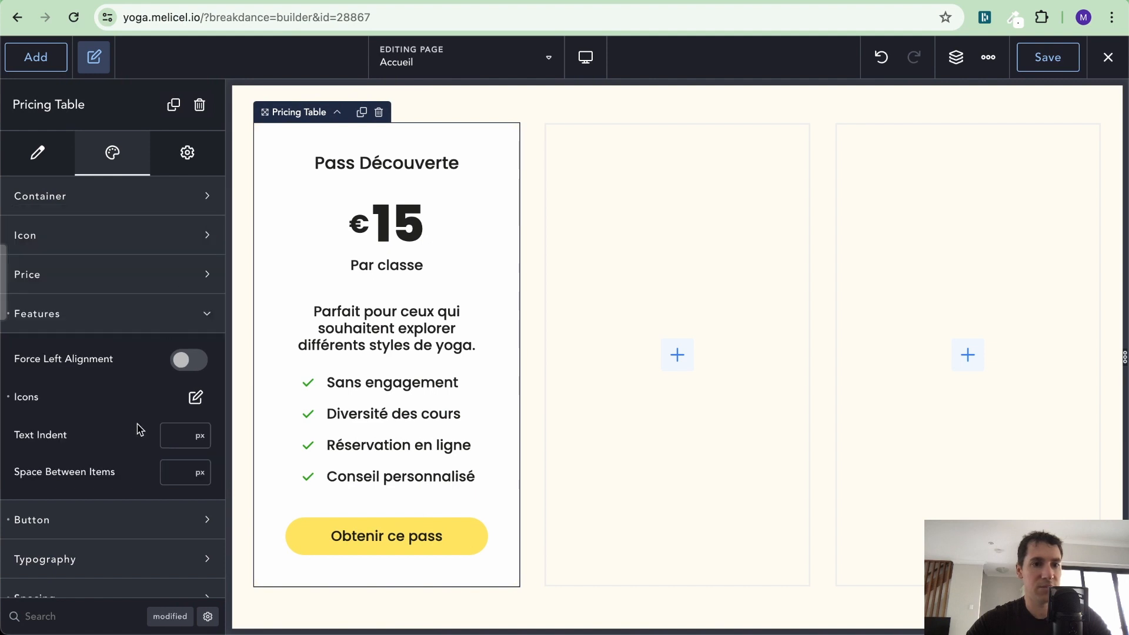
Search the icon library for "check" and use the bold check mark as the custom icon for included features.
left_click(195, 397)
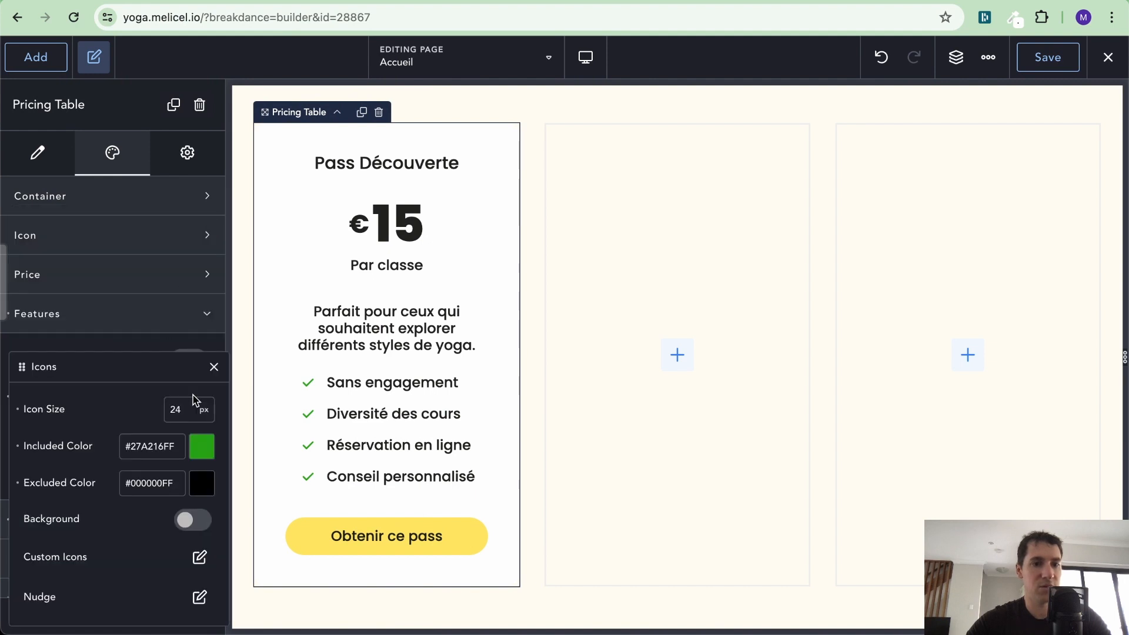
left_click(199, 557)
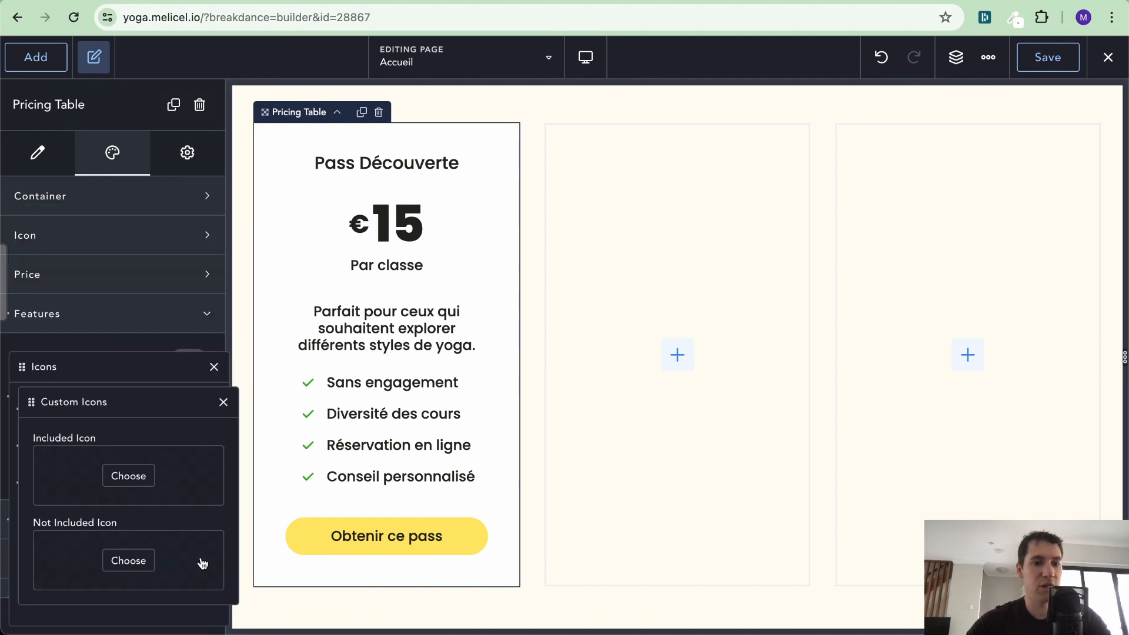
left_click(139, 480)
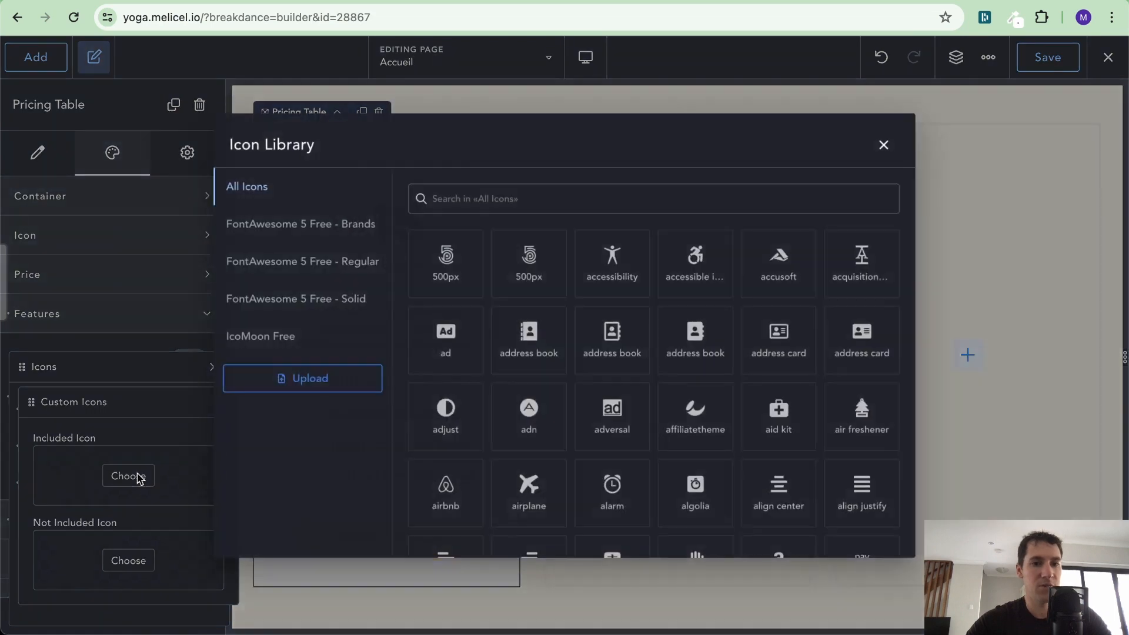
left_click(529, 199)
type("check")
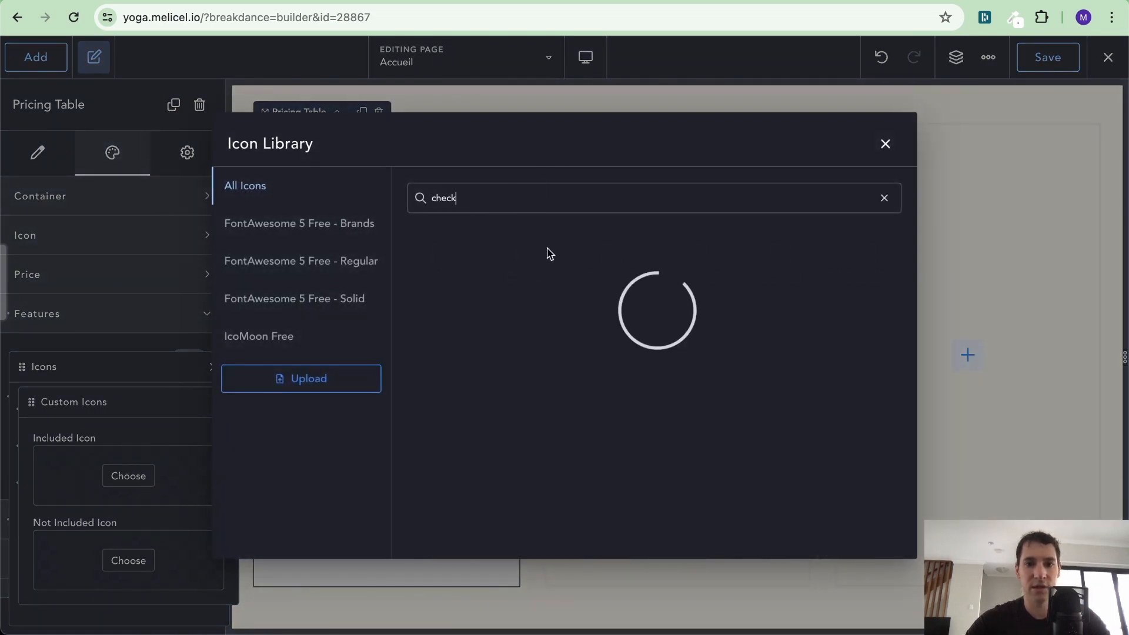
left_click(522, 348)
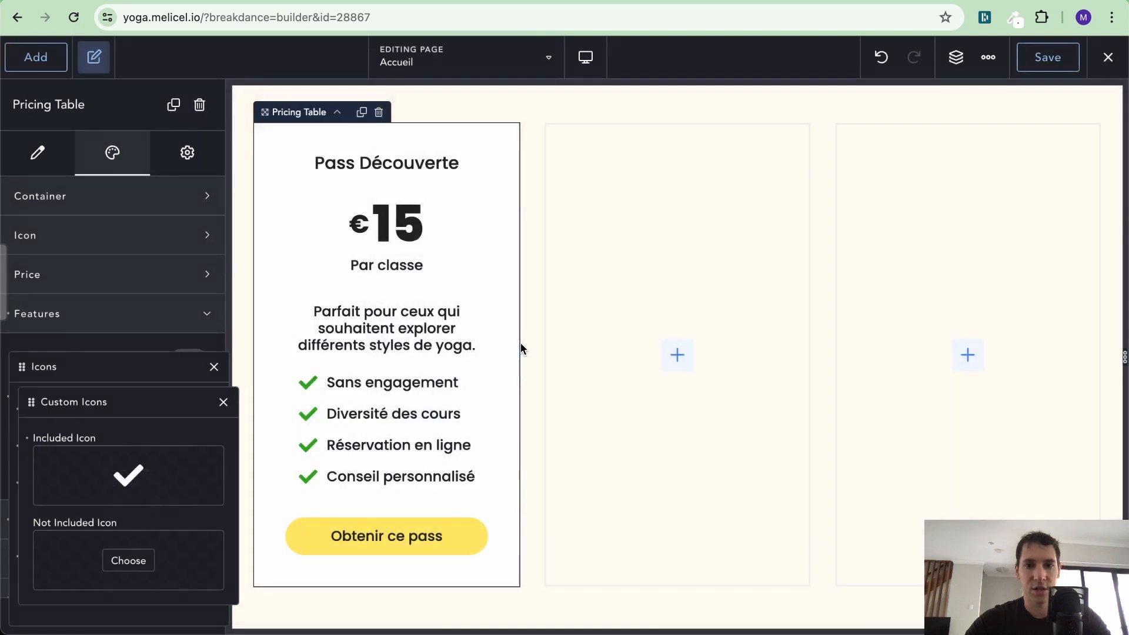
left_click(224, 402)
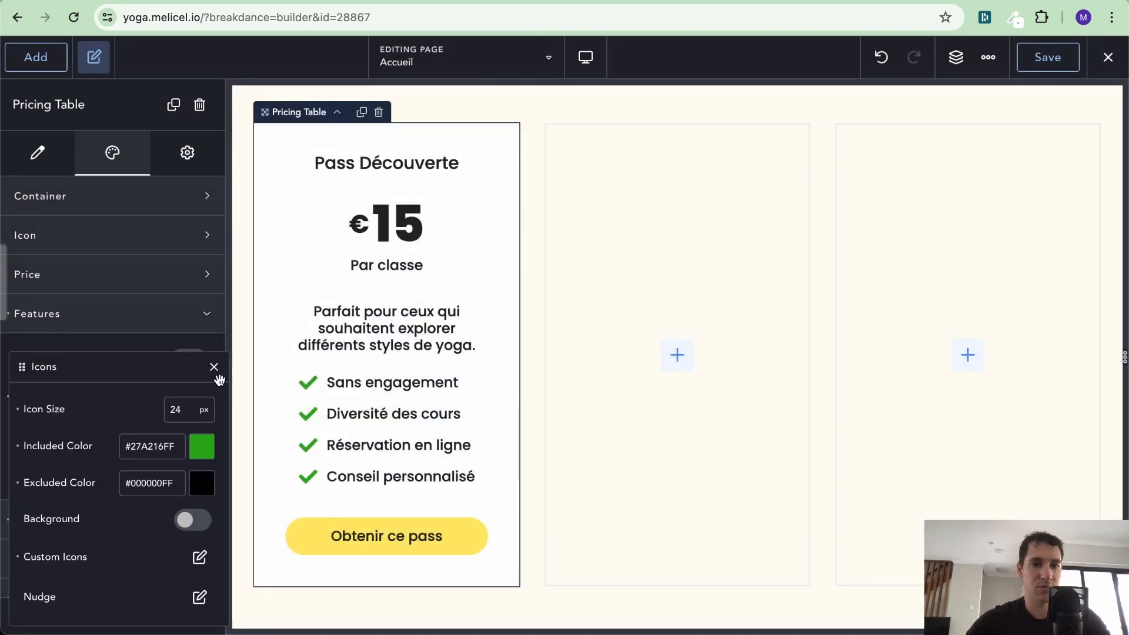
Set the feature icon size to 16 px and close the icon settings.
left_click(179, 403)
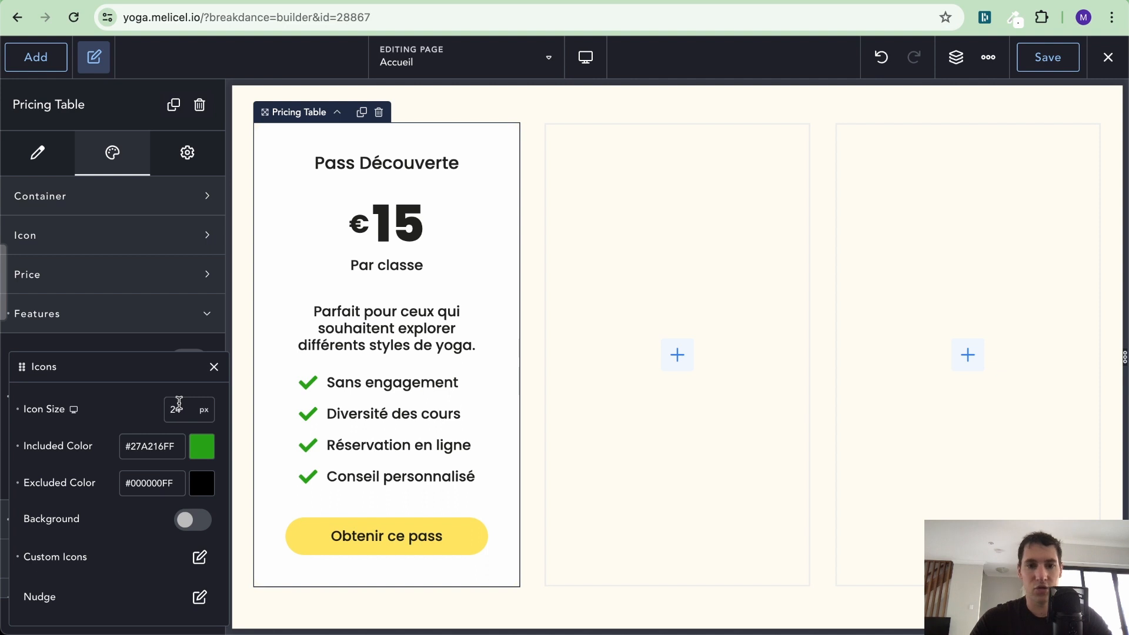
key("BackSpace")
type("0")
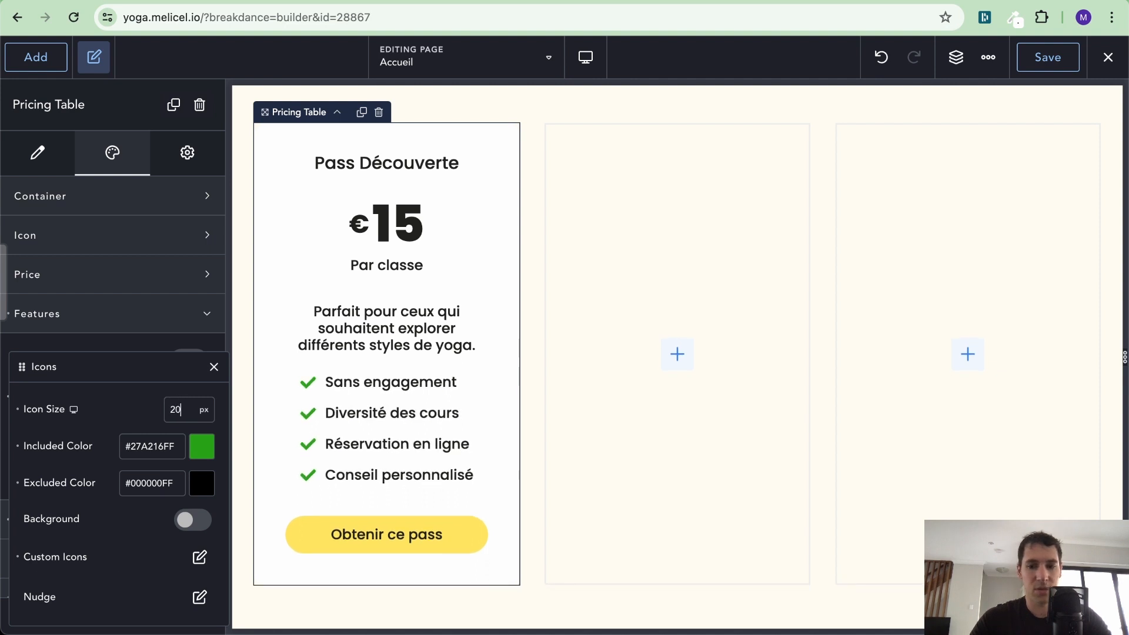
key("Down")
key("Down")
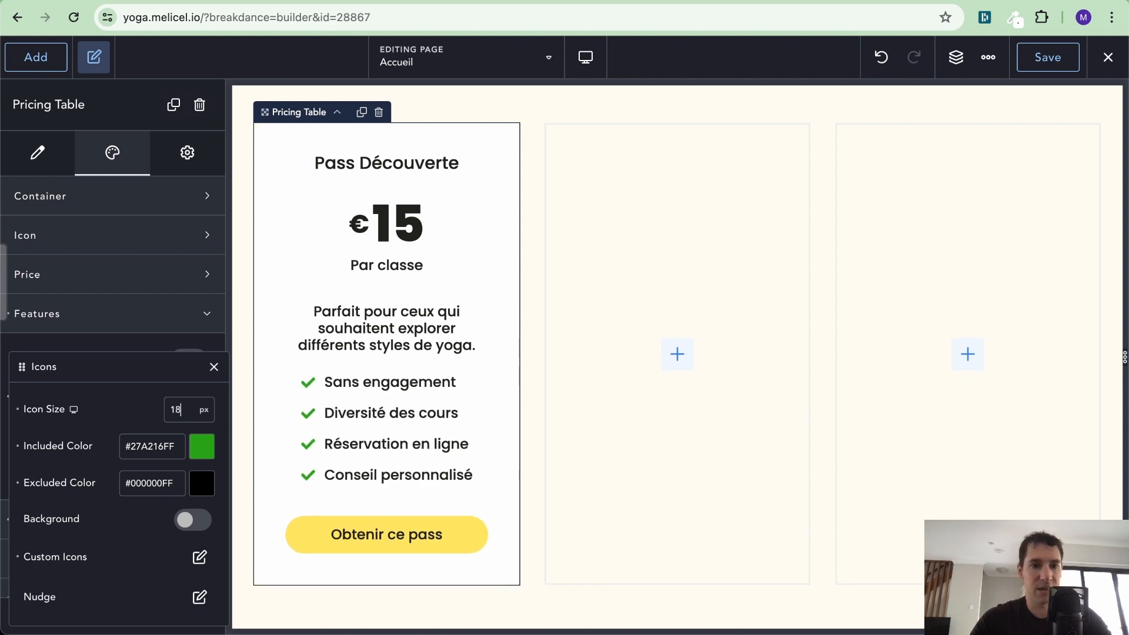
key("Down")
key("Down")
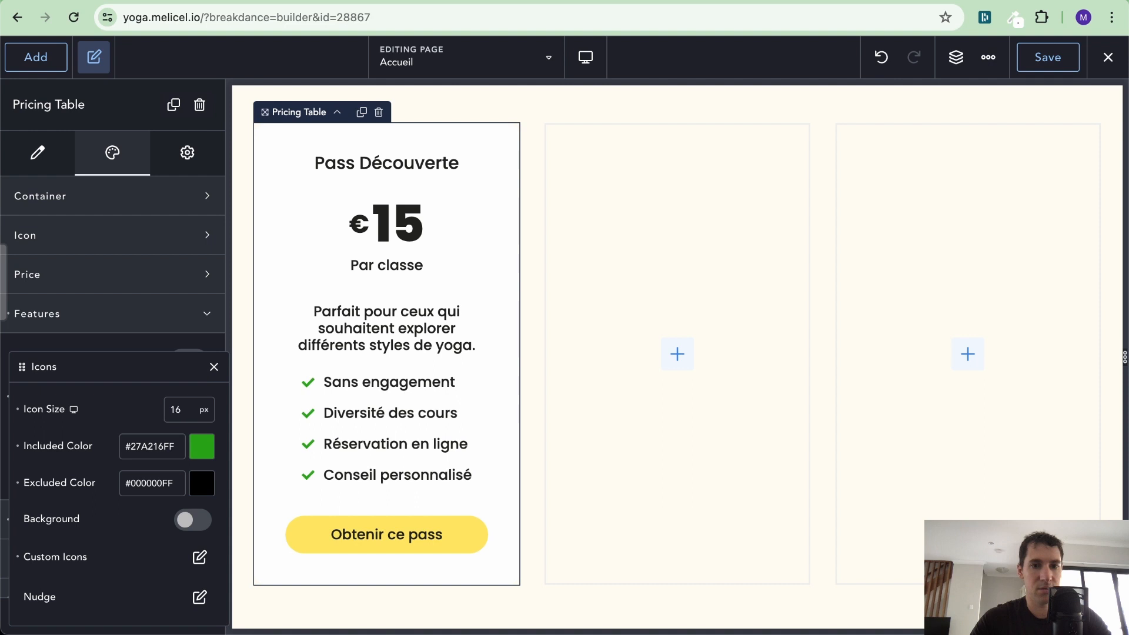
left_click(213, 366)
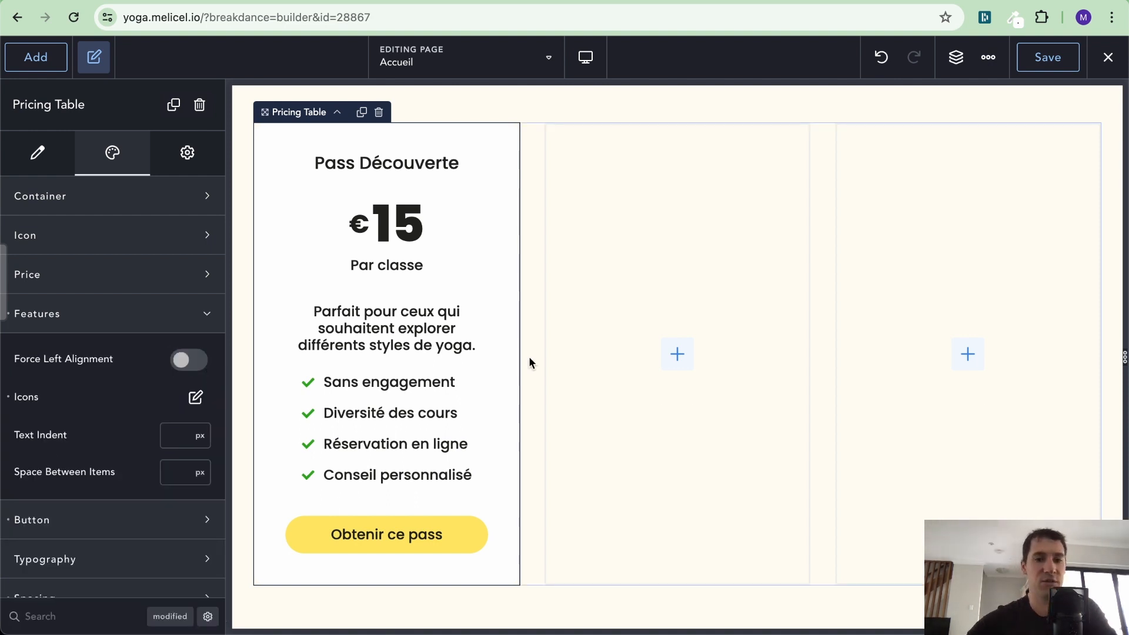
Compare the styled card with the demo site's Pass Découverte card and collapse the feature design settings.
scroll(399, 335, "up", 1)
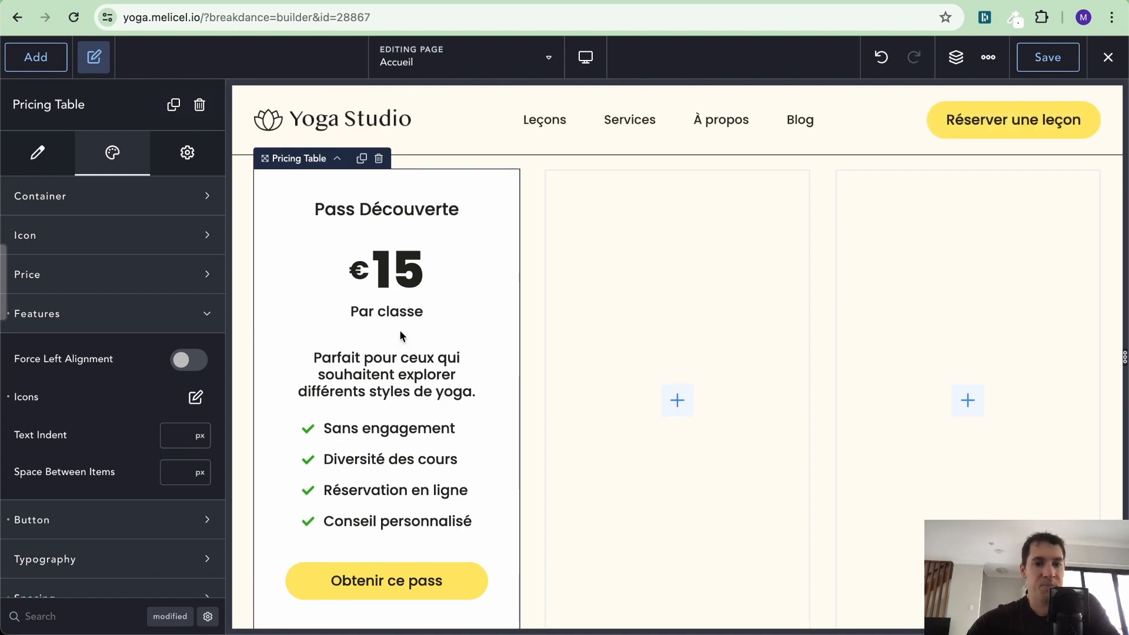
key("ctrl+Left")
key("ctrl+Right")
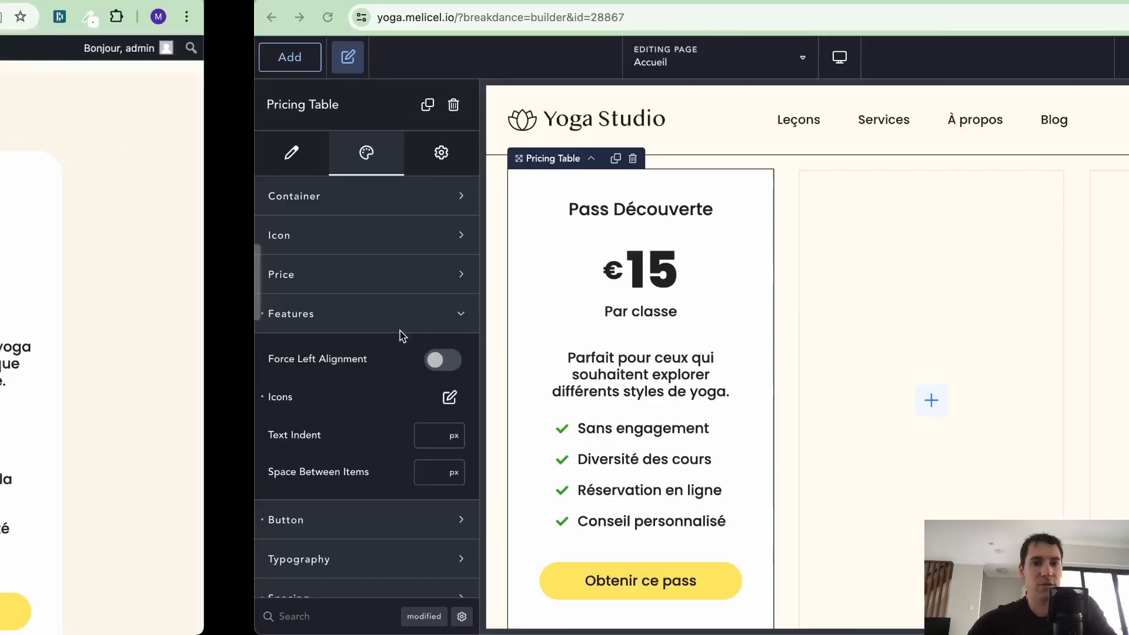
key("ctrl+Left")
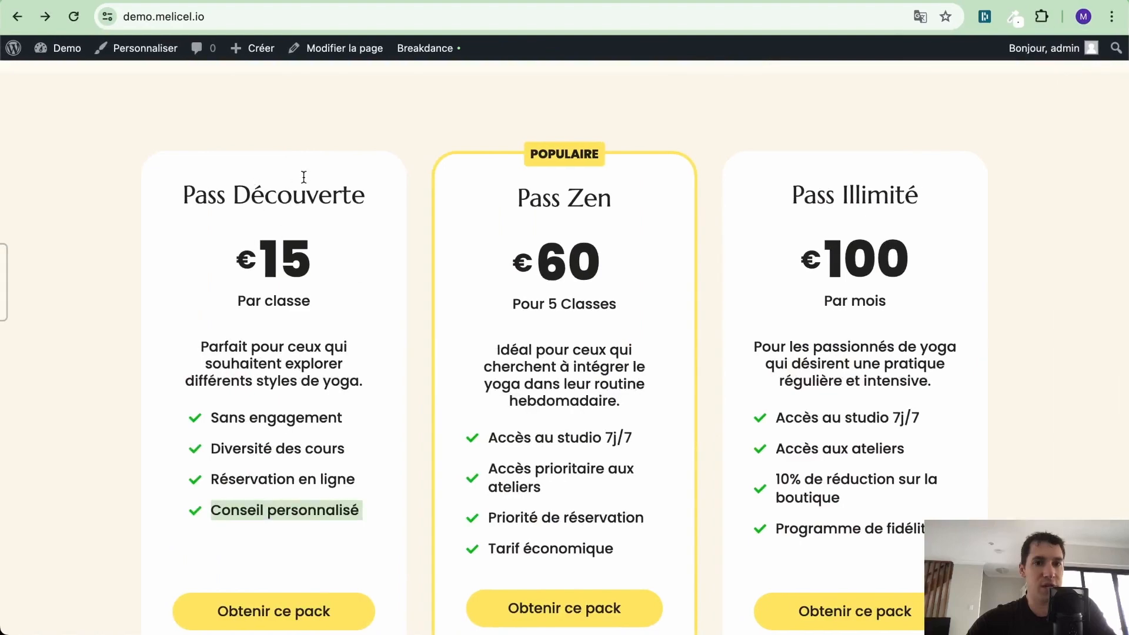
key("ctrl+Right")
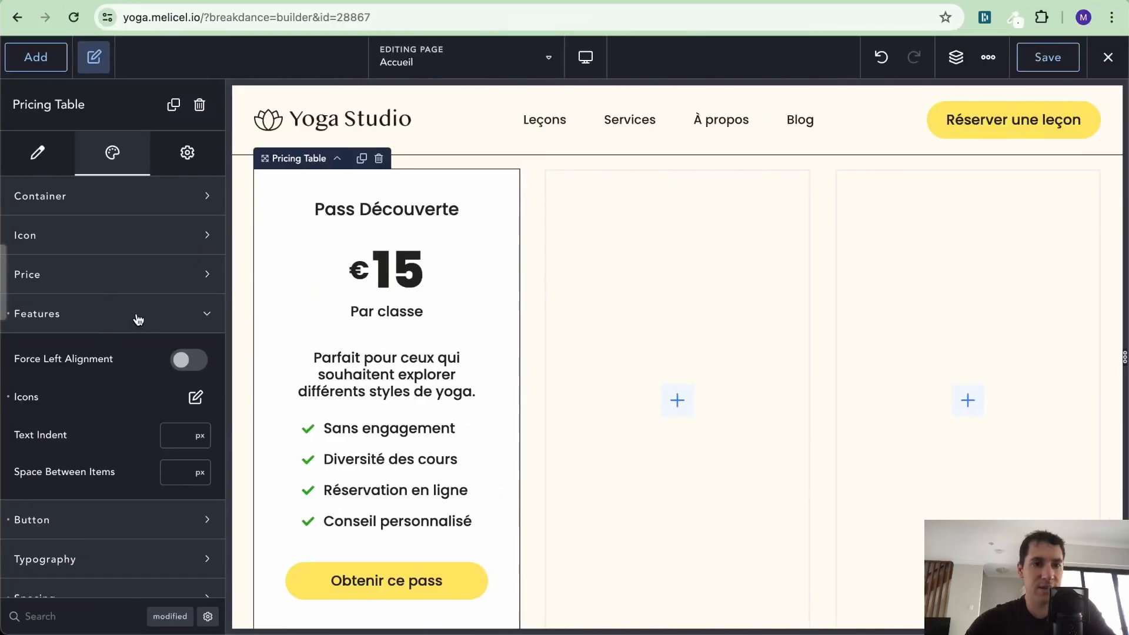
left_click(198, 314)
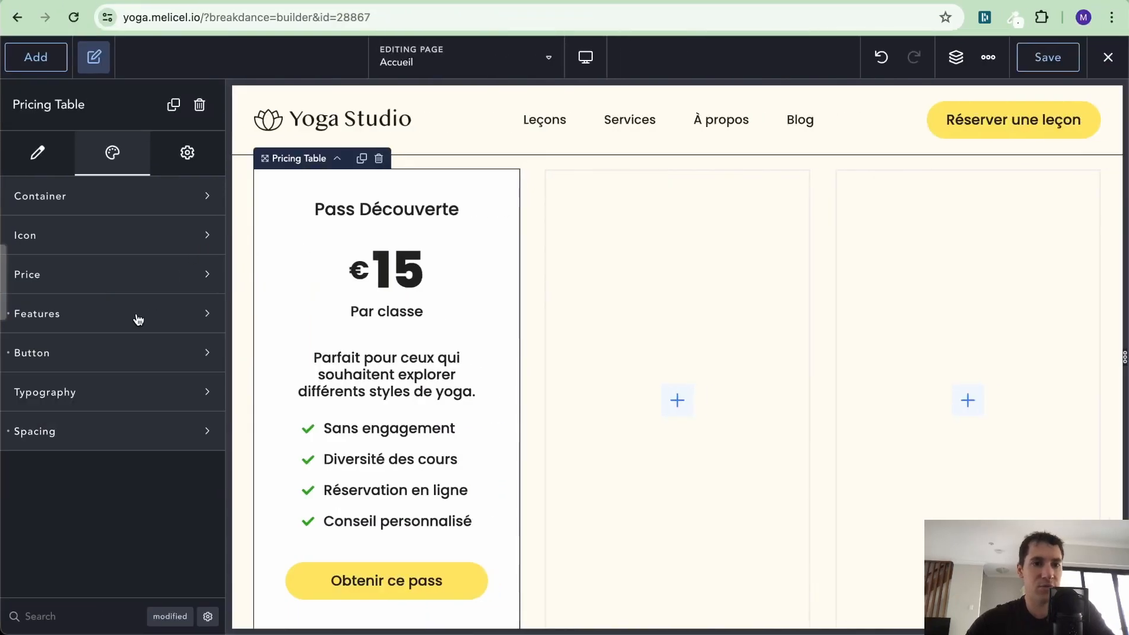
Set the Pass Découverte card's title typography to Marcellus at 32 px and close the typography settings.
left_click(98, 398)
scroll(94, 396, "down", 2)
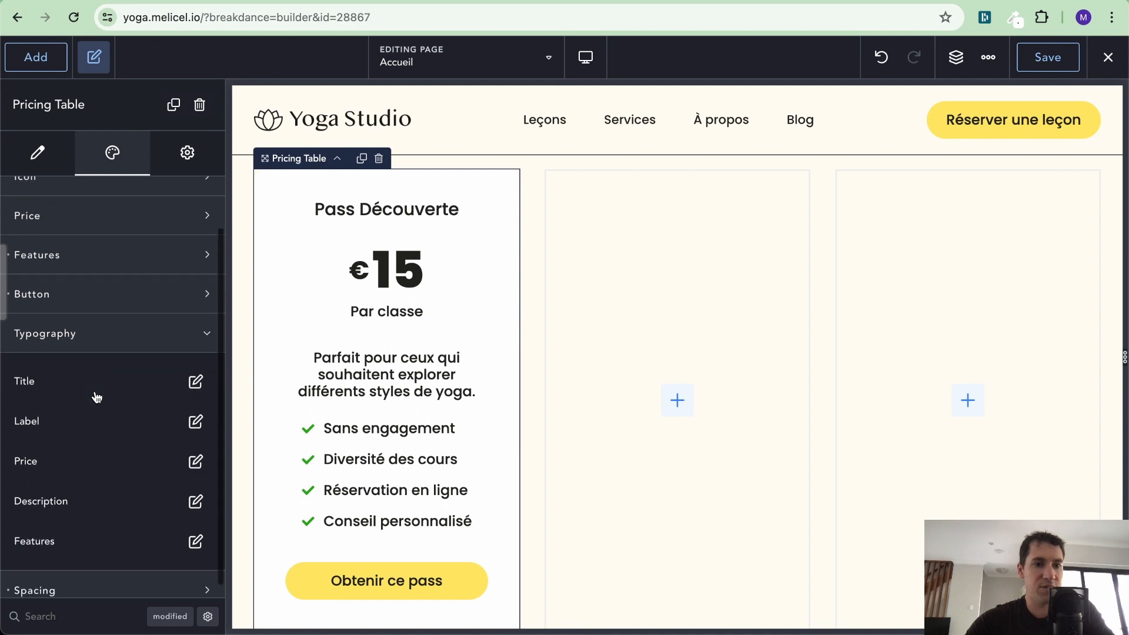
left_click(195, 384)
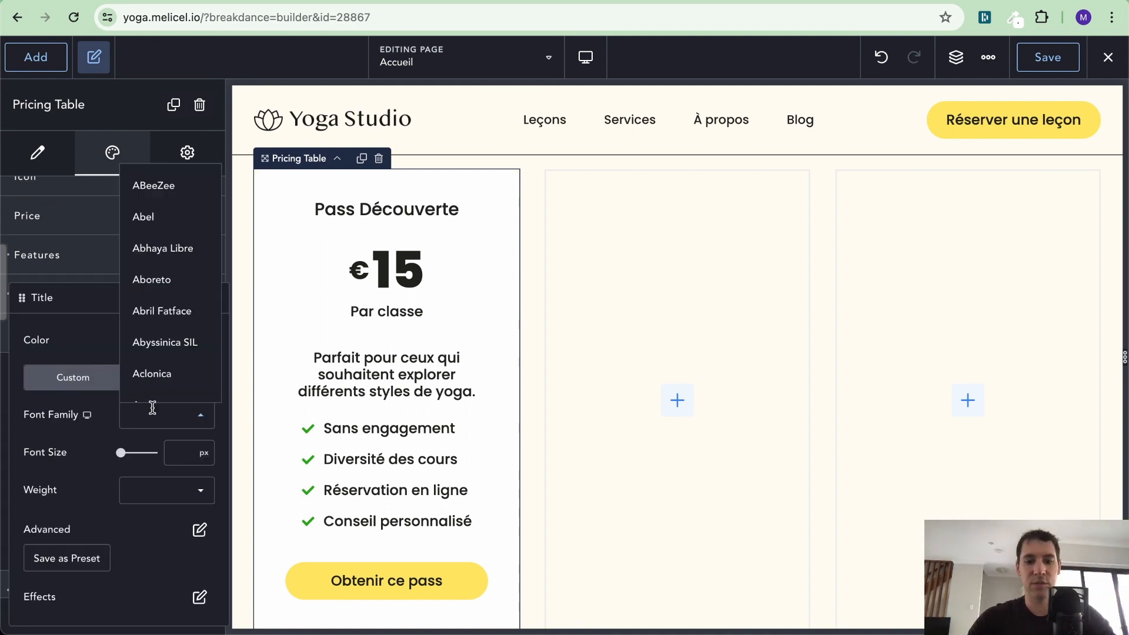
type("marce")
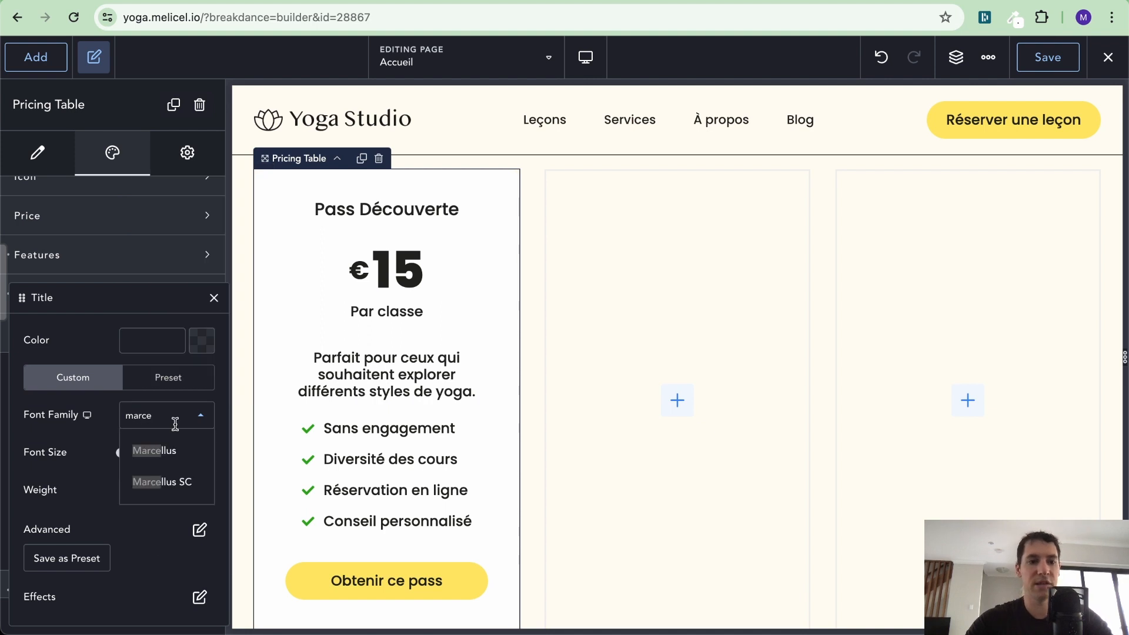
left_click(161, 461)
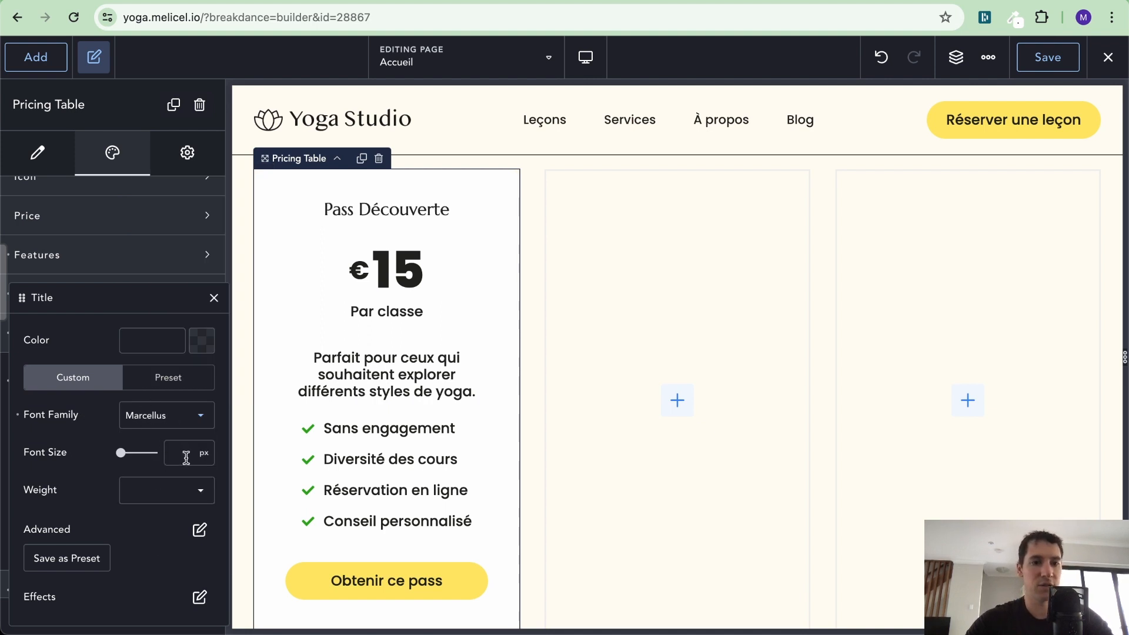
type("323")
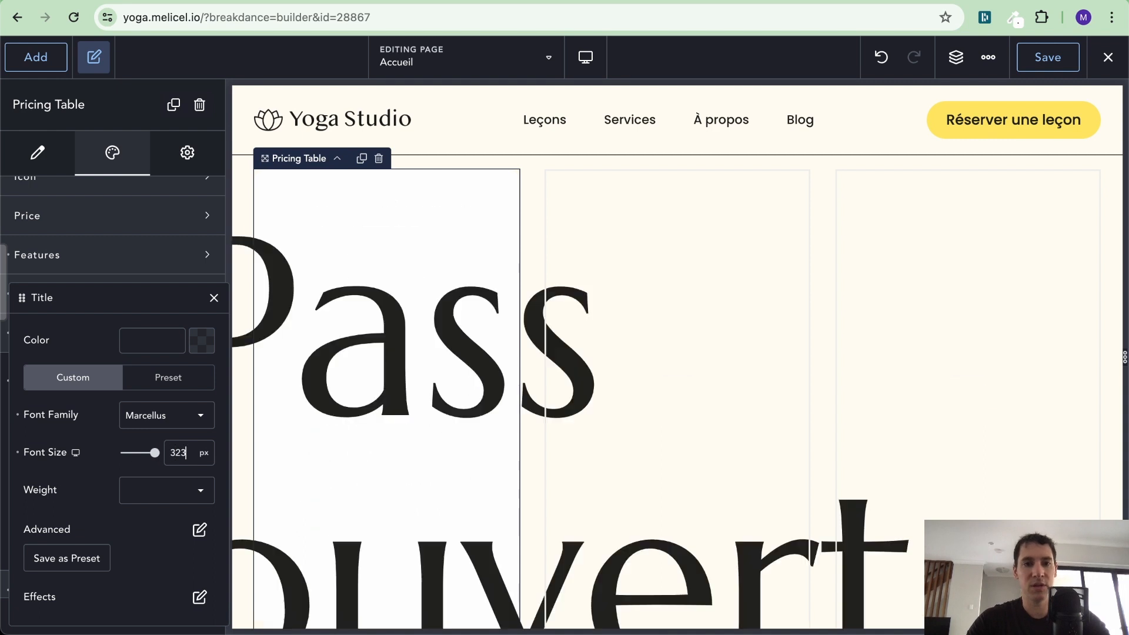
key("BackSpace")
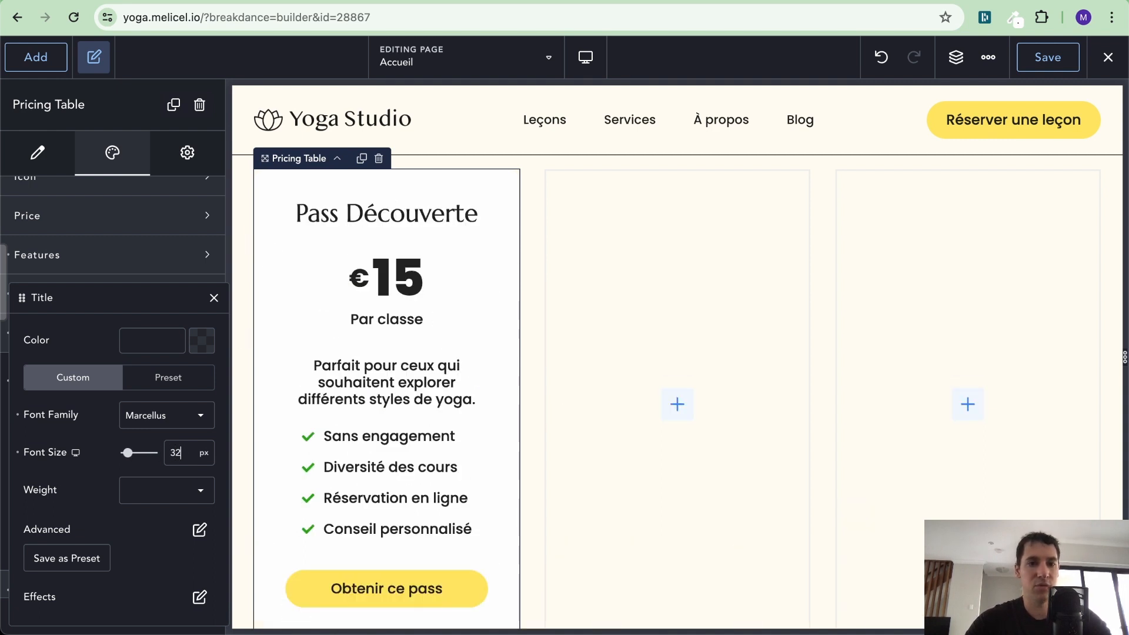
left_click(213, 297)
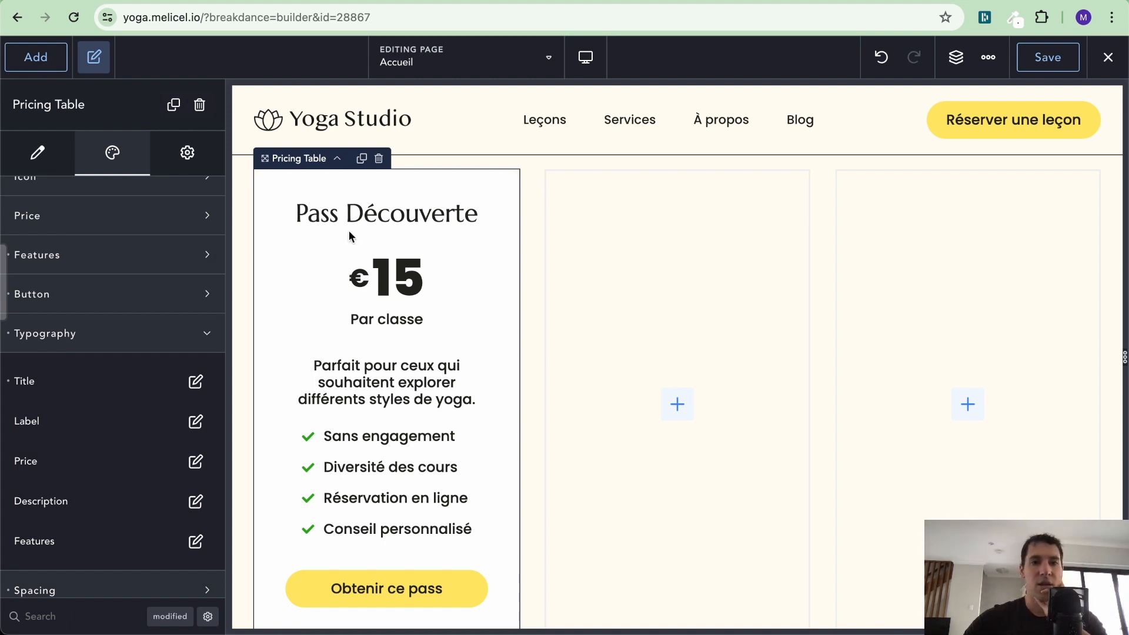
left_click(186, 333)
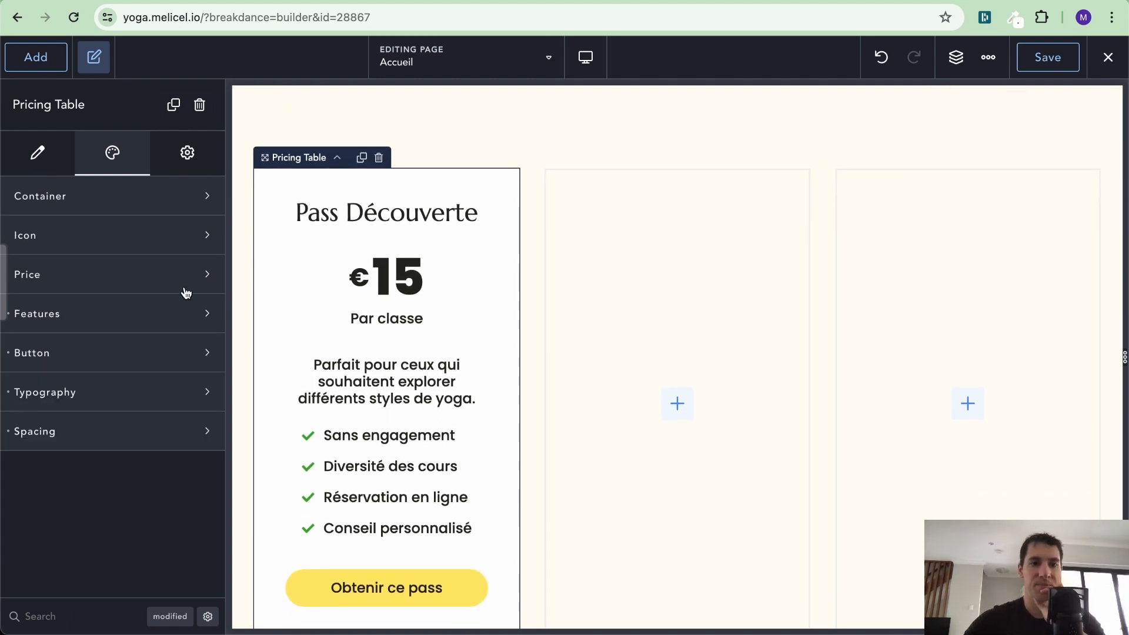
Check the demo site's pricing cards, then set the Pass Découverte card's container background to the white Contrast color.
key("ctrl+Left")
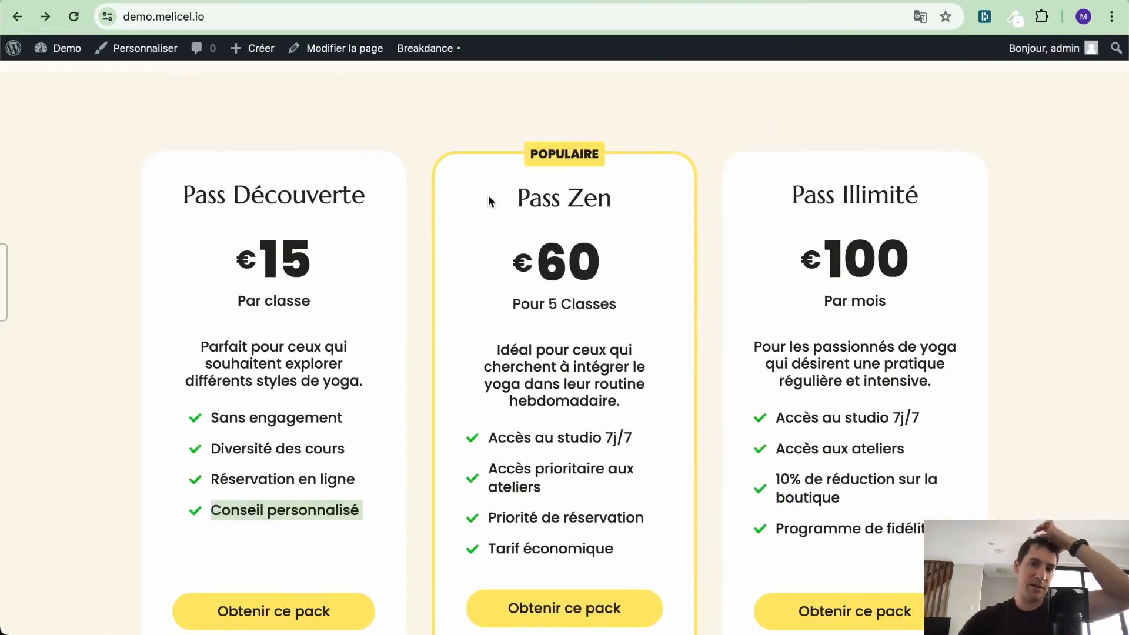
key("ctrl+Right")
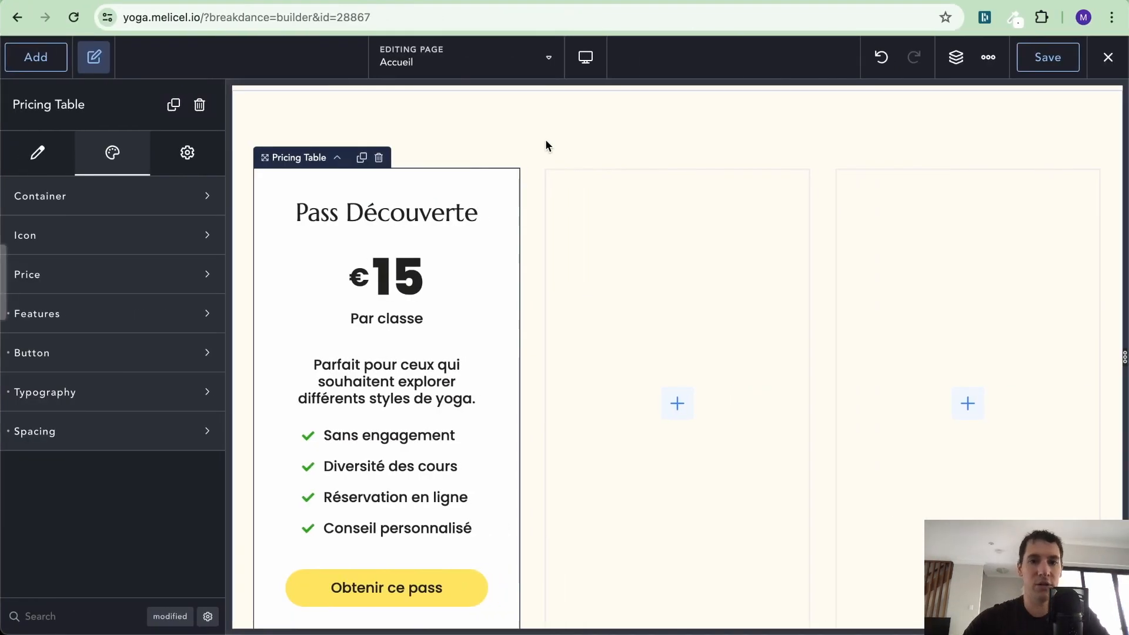
left_click(545, 139)
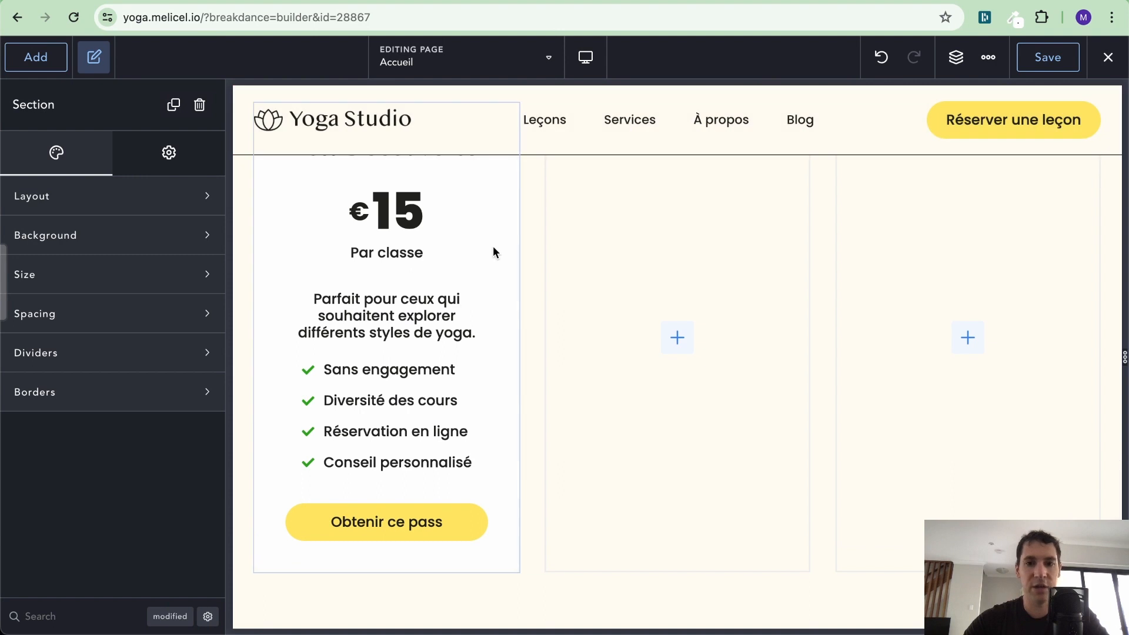
left_click(493, 246)
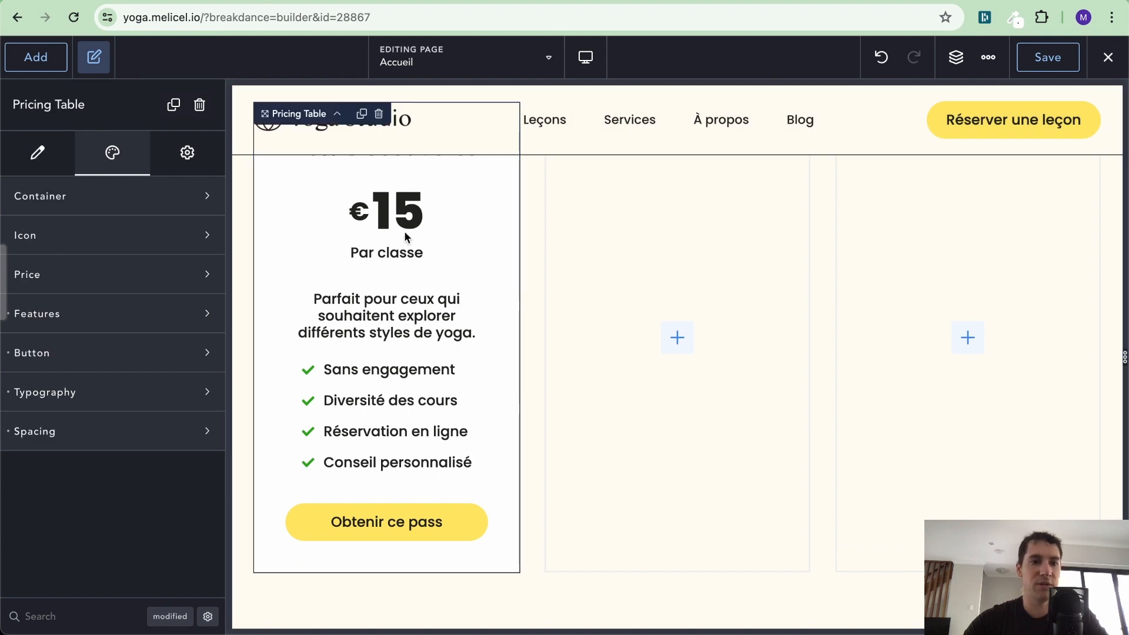
left_click(162, 213)
left_click(197, 243)
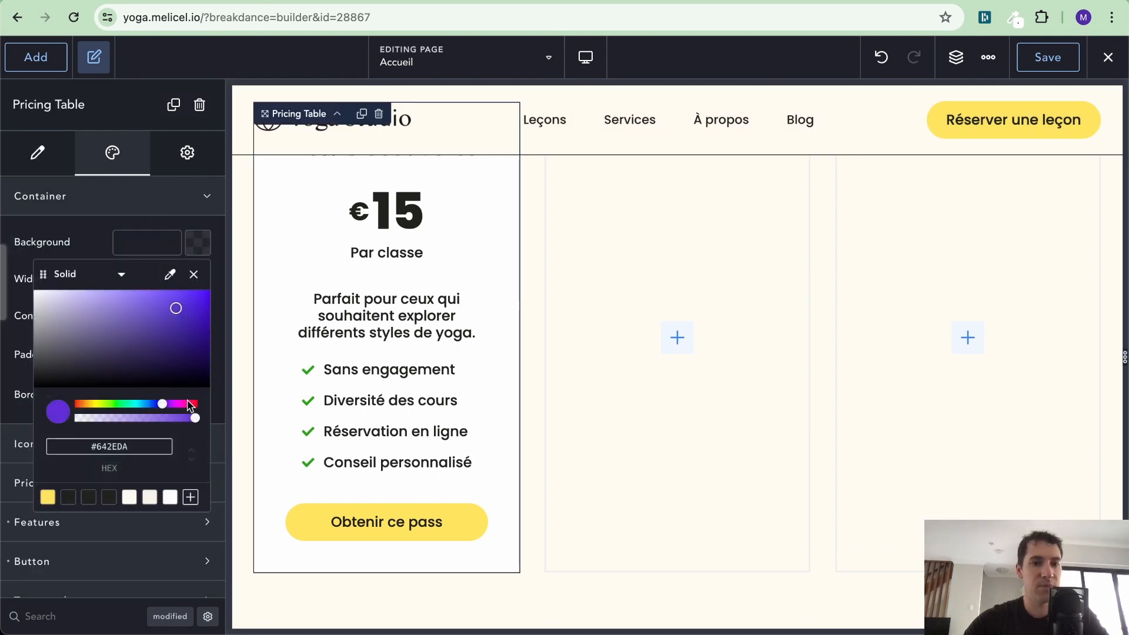
left_click(169, 498)
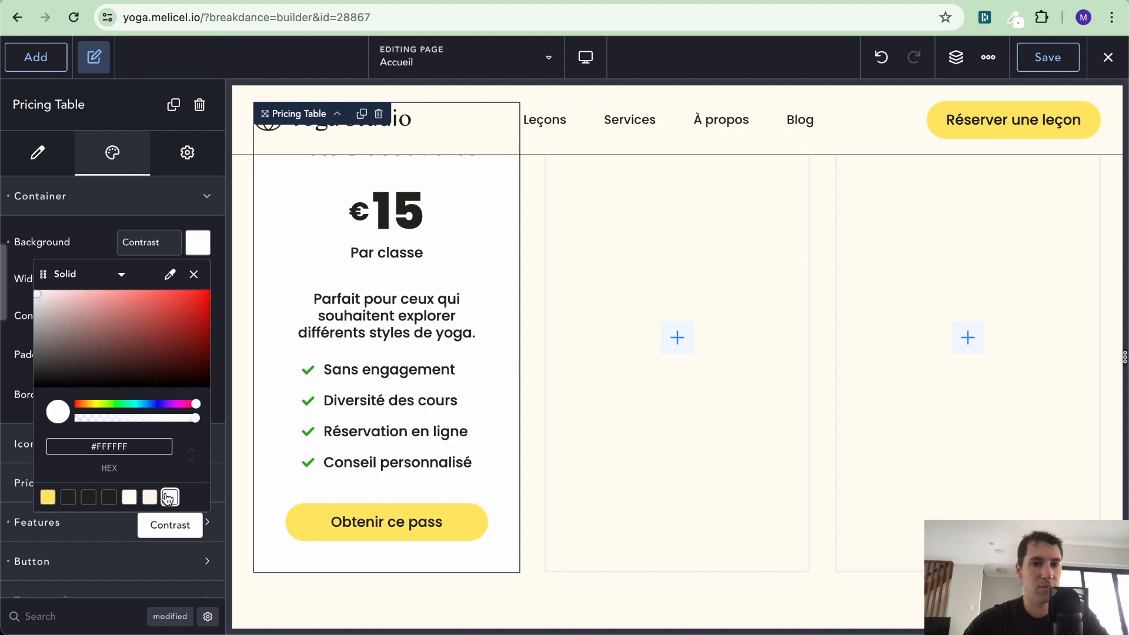
left_click(193, 274)
Set the Pass Découverte card container's border radius to 32 px.
left_click(195, 394)
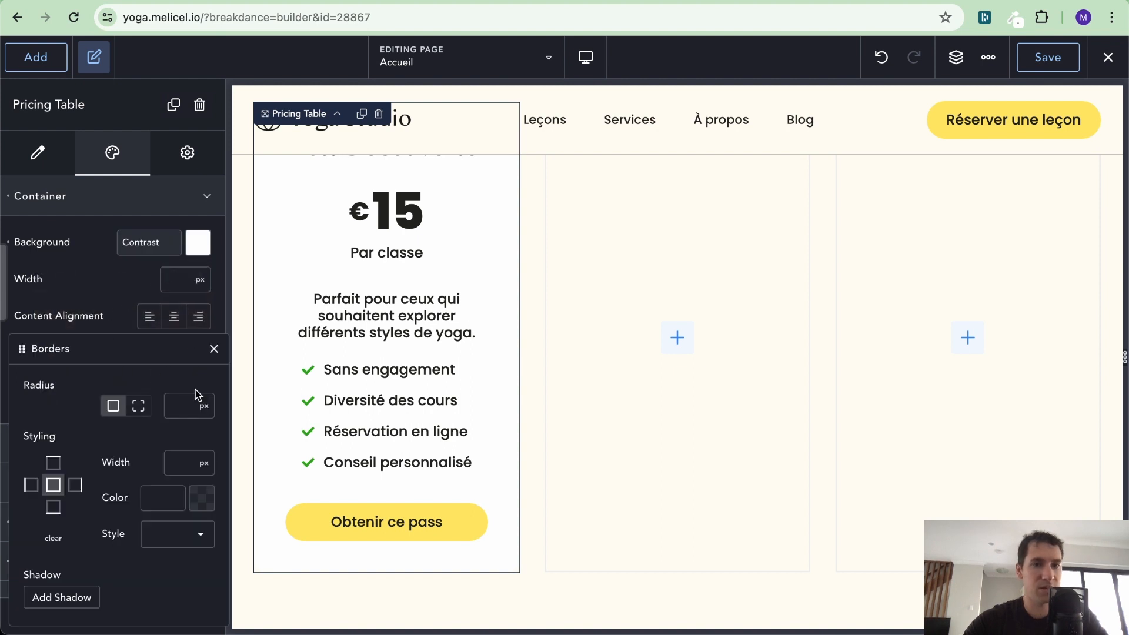
left_click(180, 406)
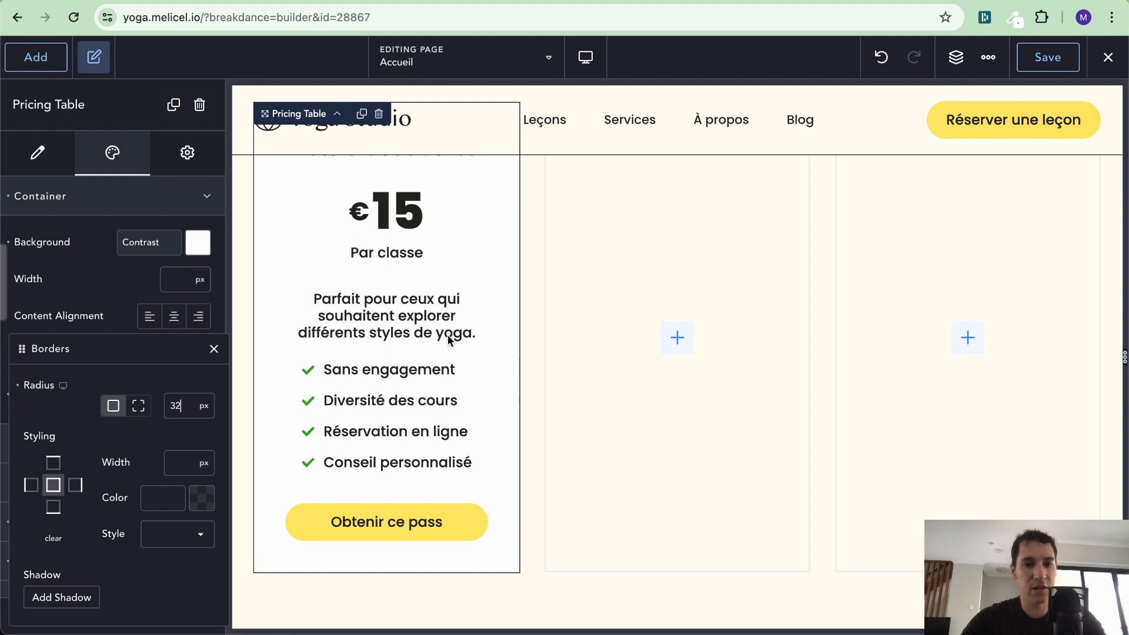
left_click(522, 312)
scroll(521, 312, "up", 3)
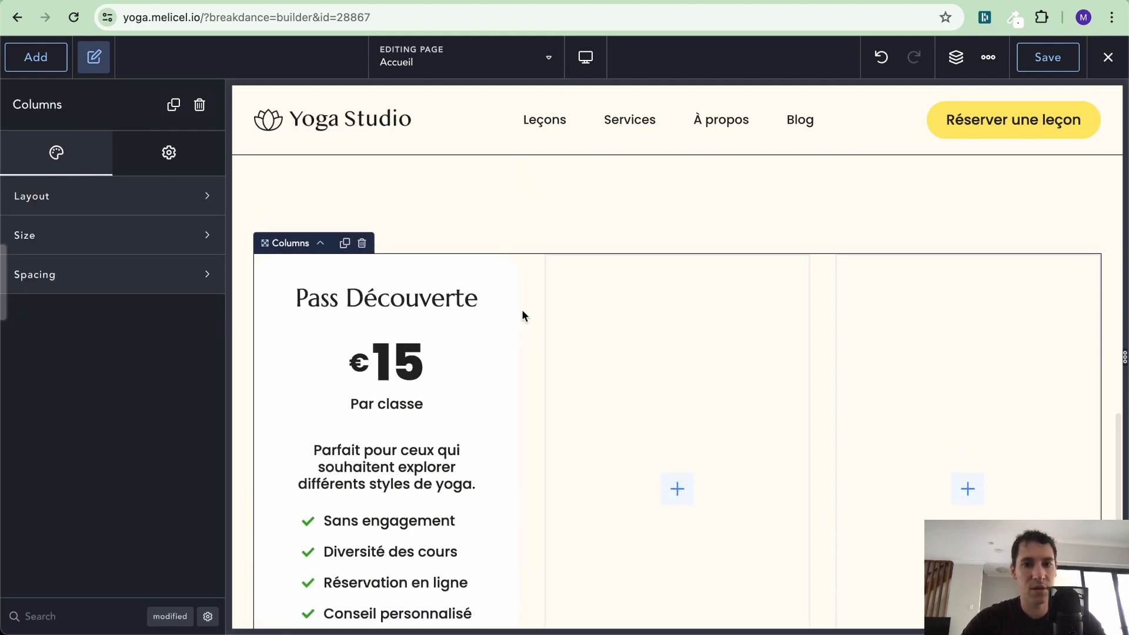
Set the pricing section's background color to Background Secondary and collapse the background settings.
left_click(486, 192)
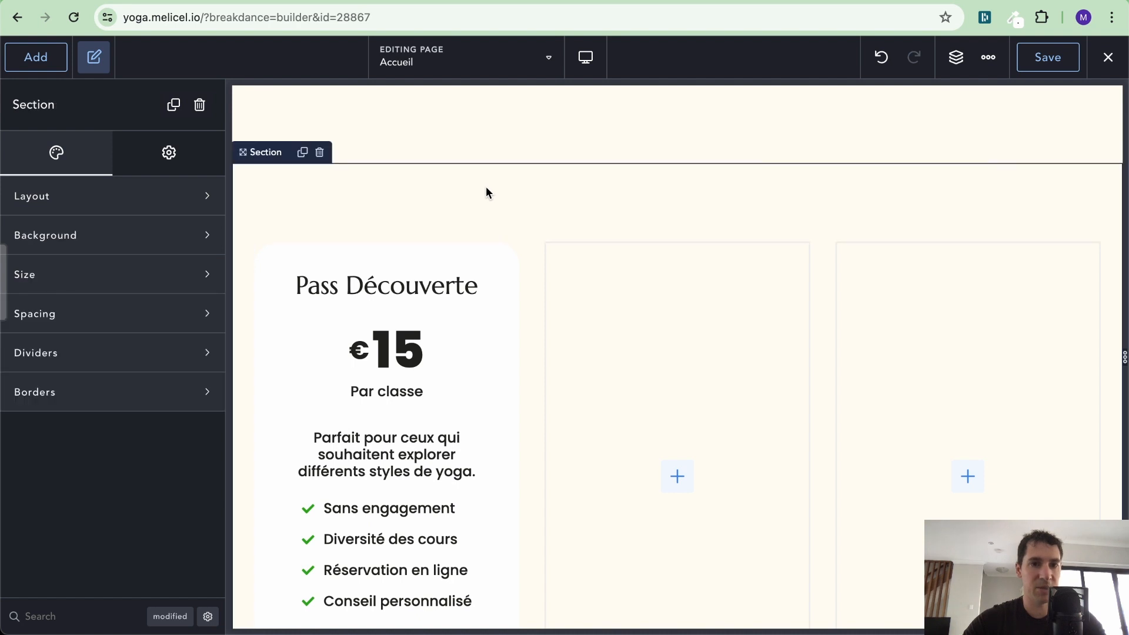
left_click(129, 243)
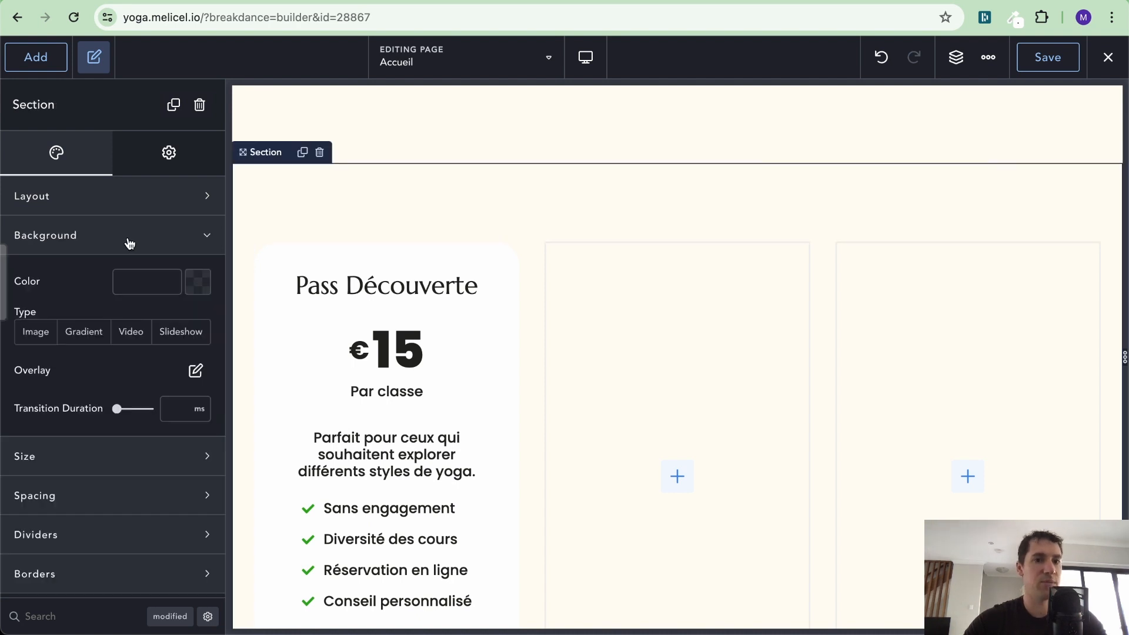
left_click(202, 291)
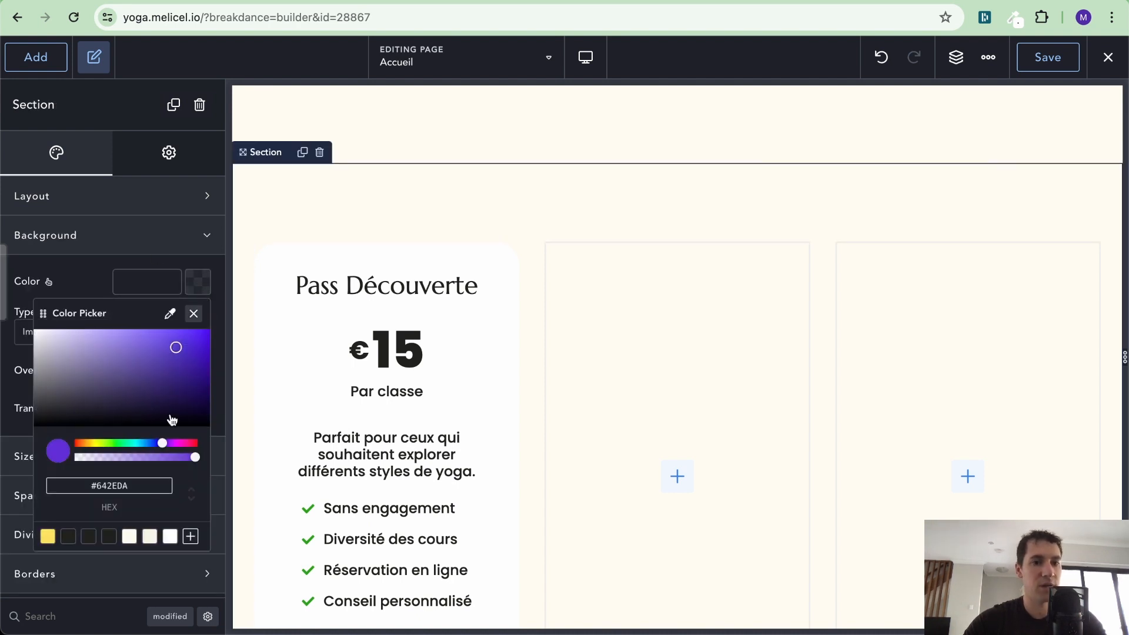
left_click(148, 538)
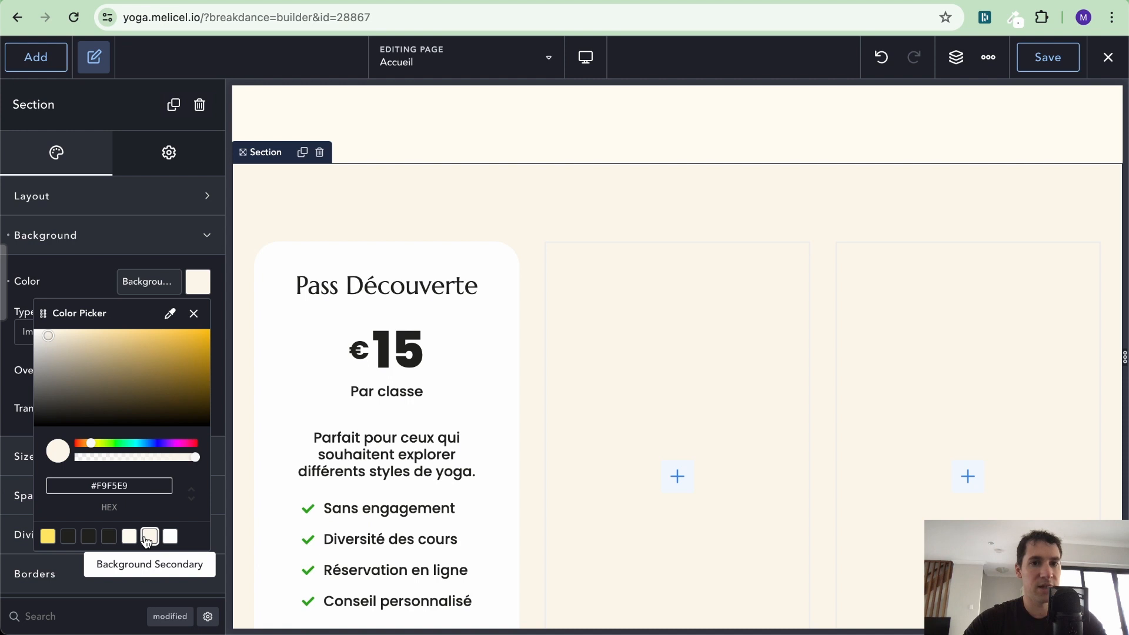
left_click(207, 243)
Duplicate the Pass Découverte pricing table in the page structure and move the copy into the second column.
scroll(519, 173, "down", 3)
scroll(518, 173, "up", 2)
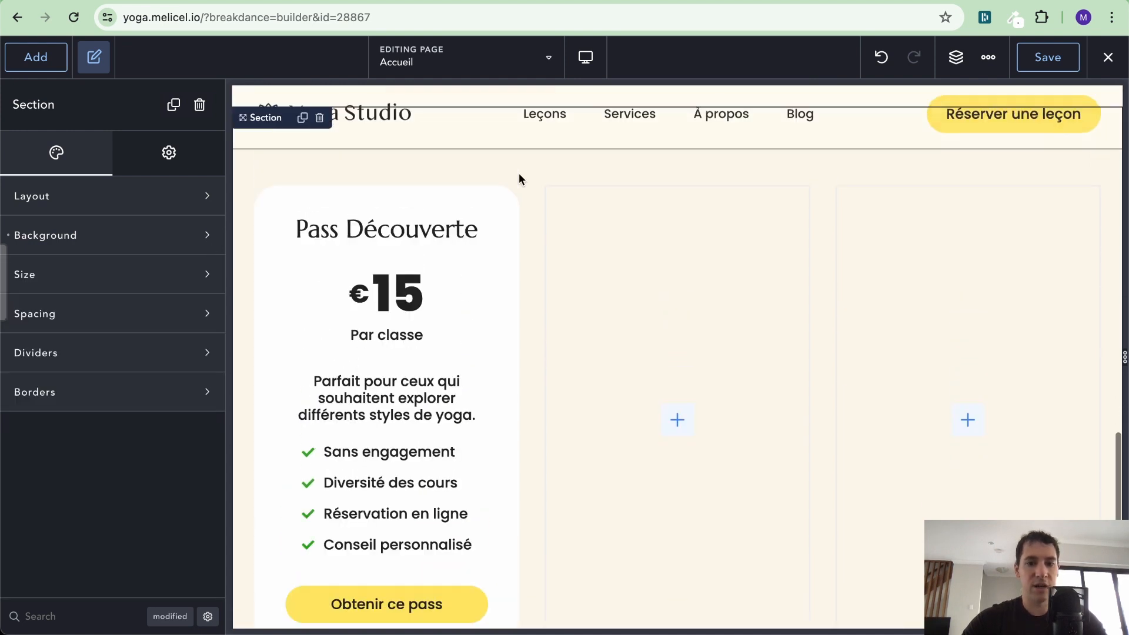
scroll(518, 173, "down", 1)
left_click(518, 179)
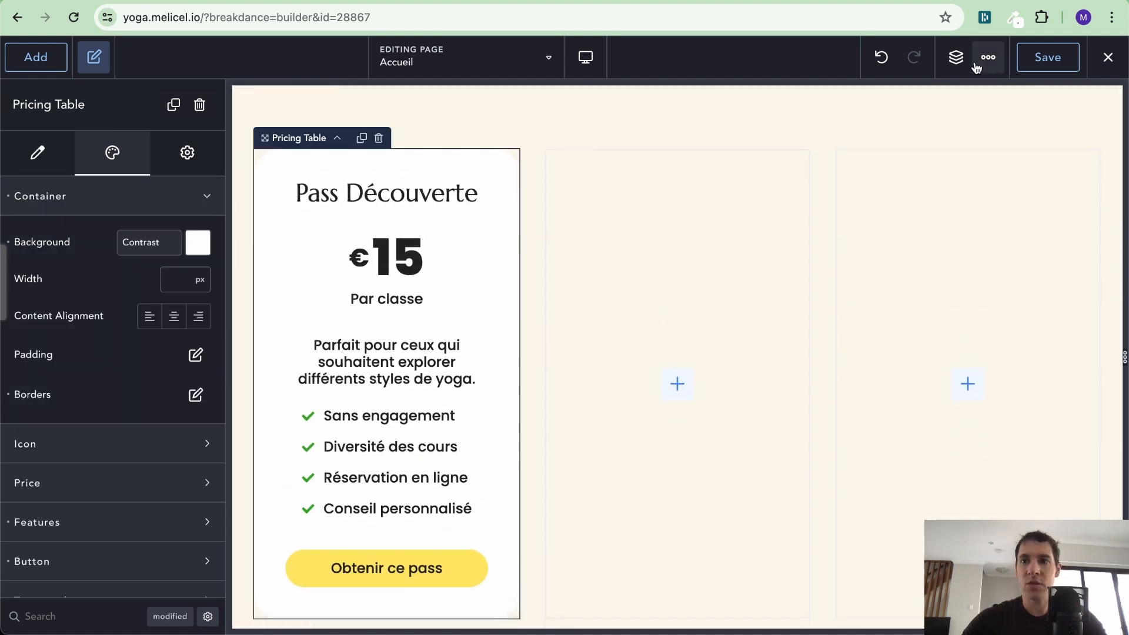
left_click(956, 56)
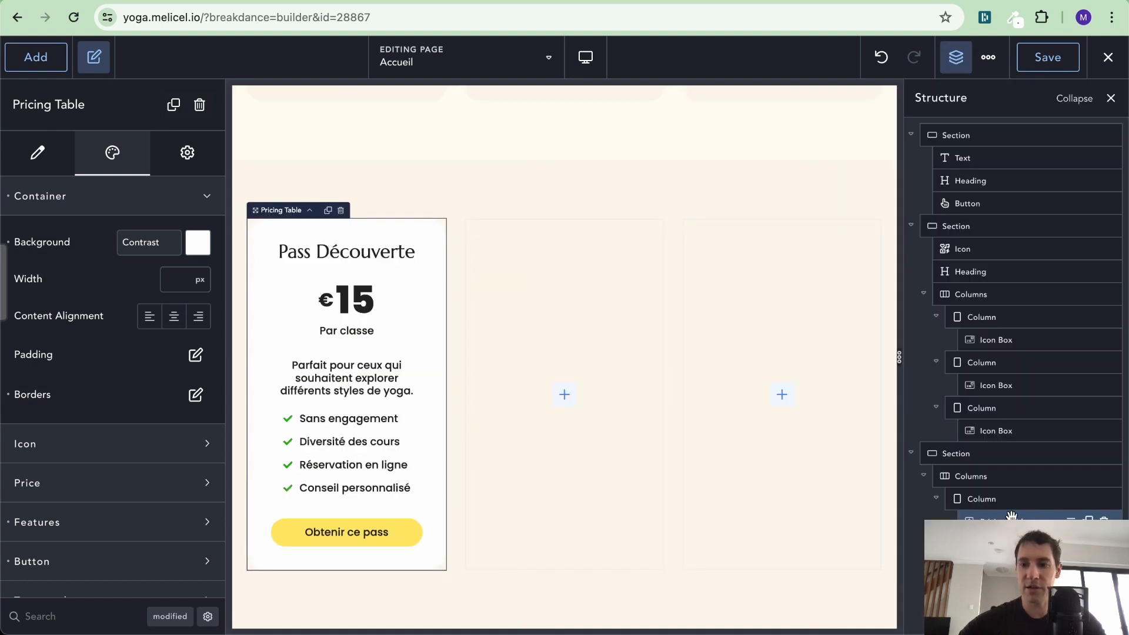
left_click(1090, 521)
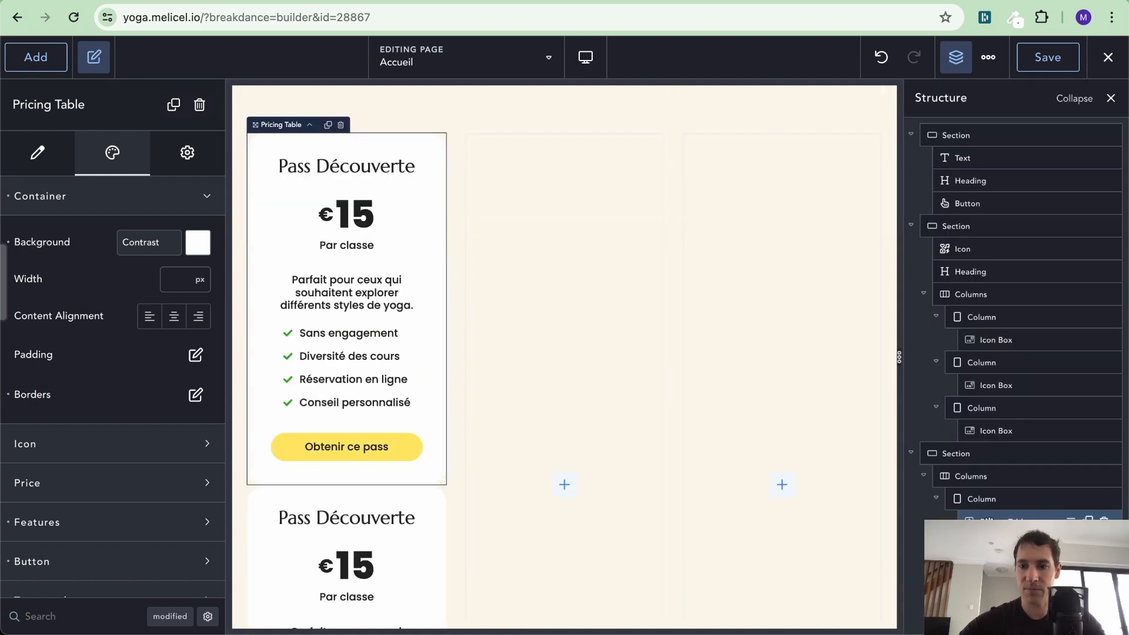
left_click_drag(989, 521, 993, 573)
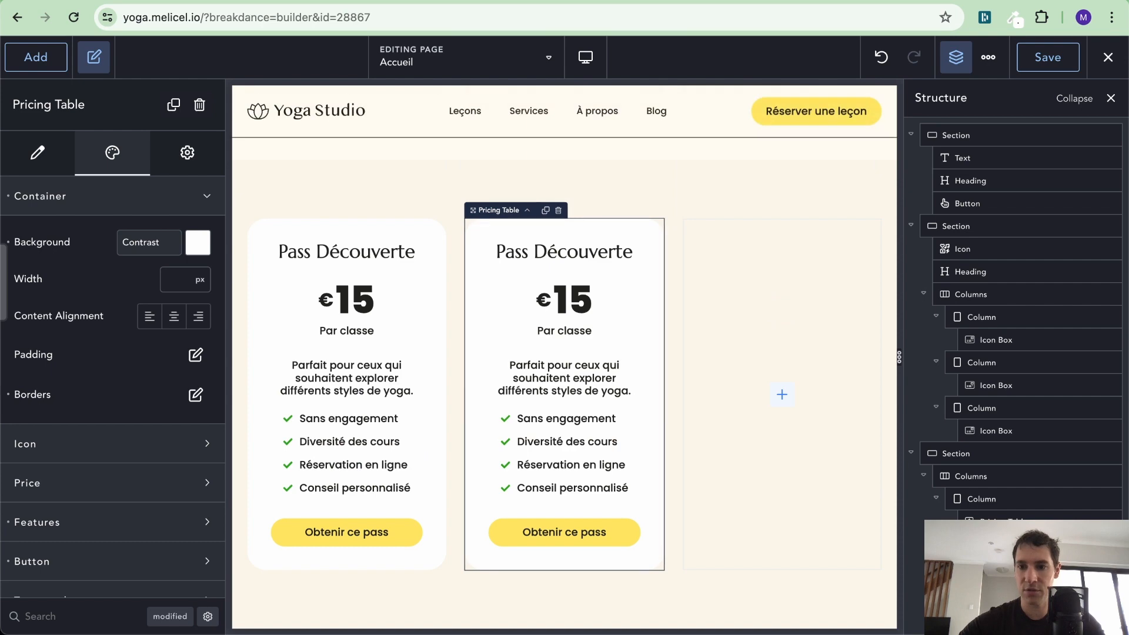
Duplicate the second column's pricing table and move the copy into the empty third column.
left_click(1089, 567)
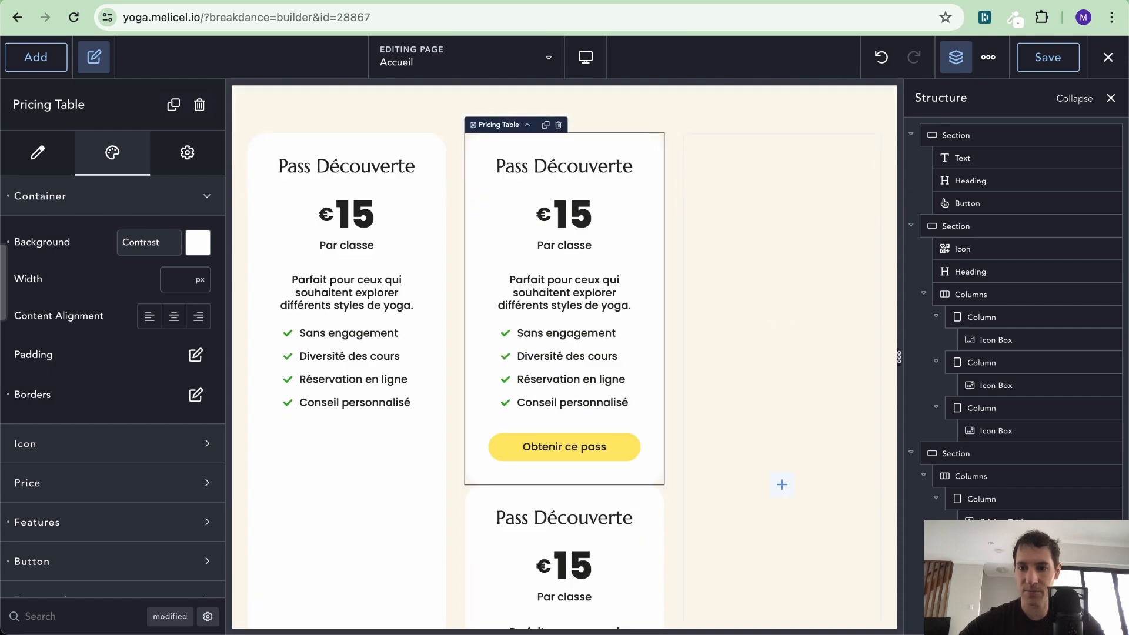
left_click_drag(991, 568, 993, 618)
left_click(993, 590)
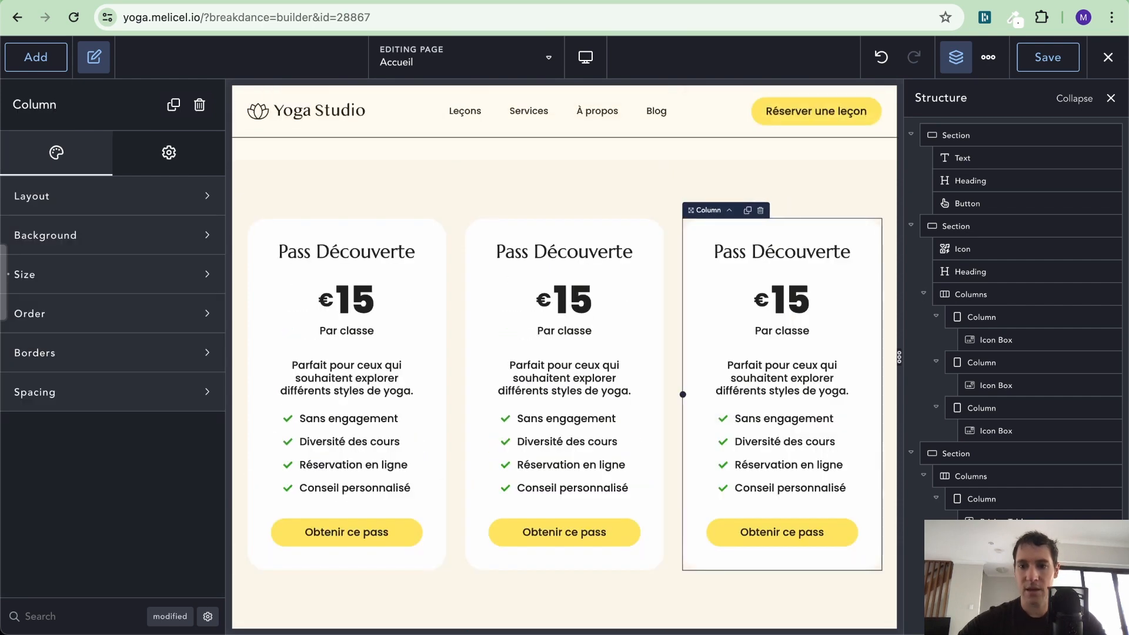
Retitle the middle pricing card "Pass Zen" to match the demo site.
left_click(994, 568)
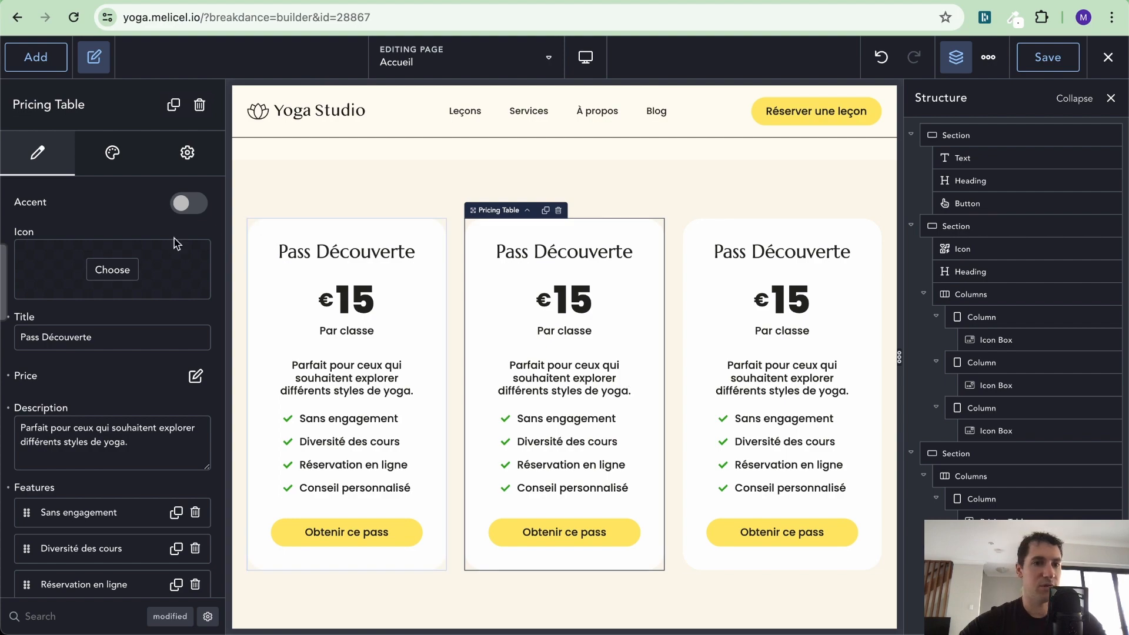
key("ctrl+Left")
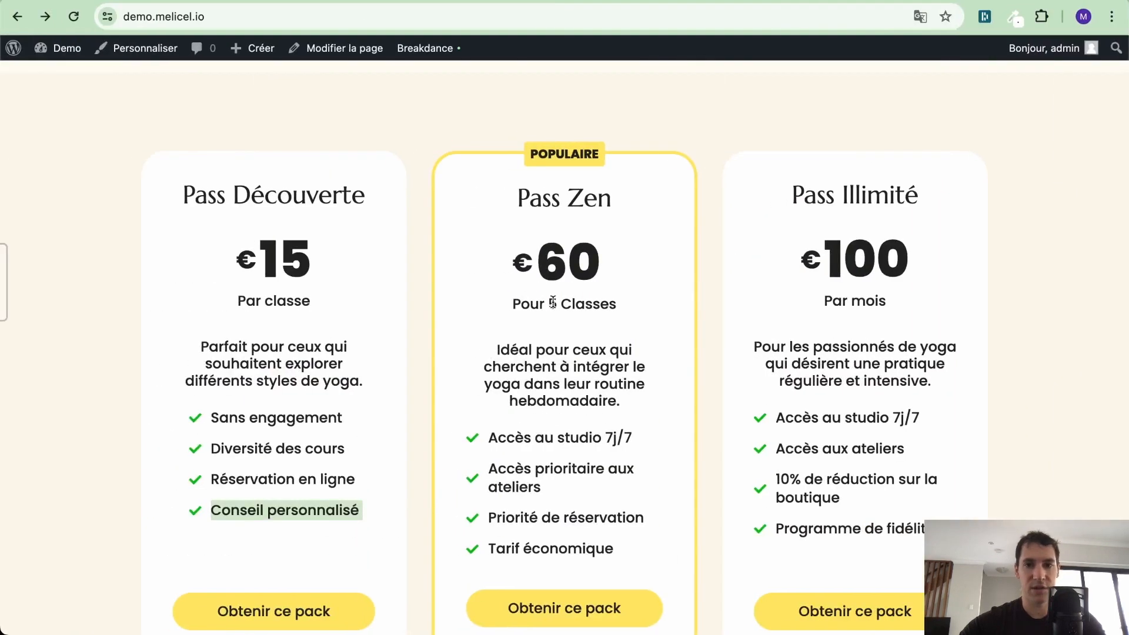
key("ctrl+Right")
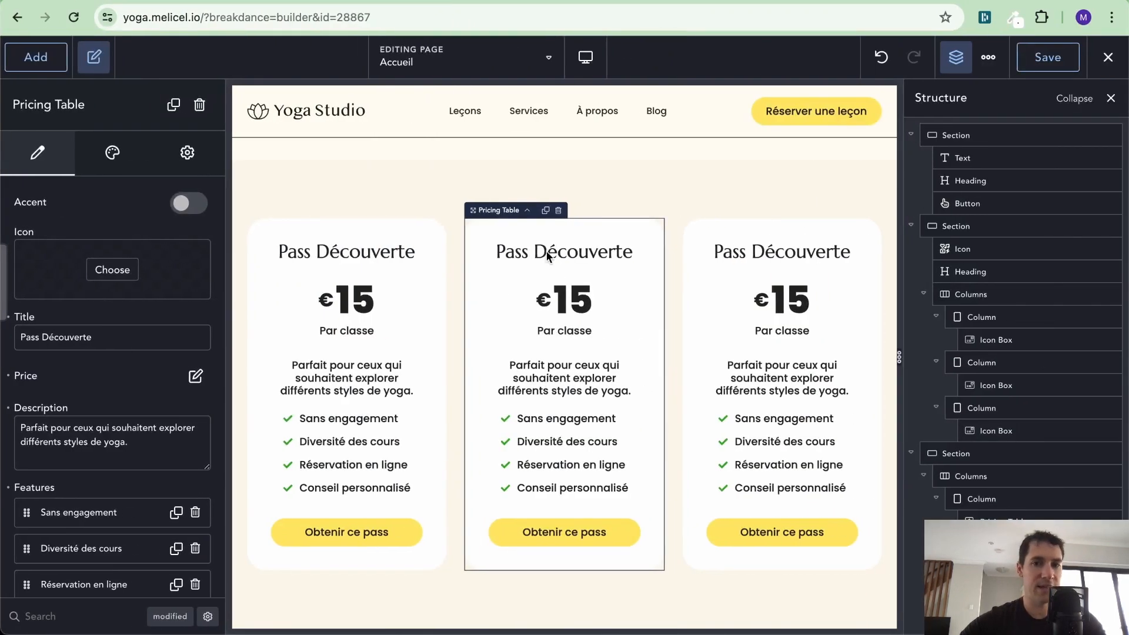
double_click(546, 252)
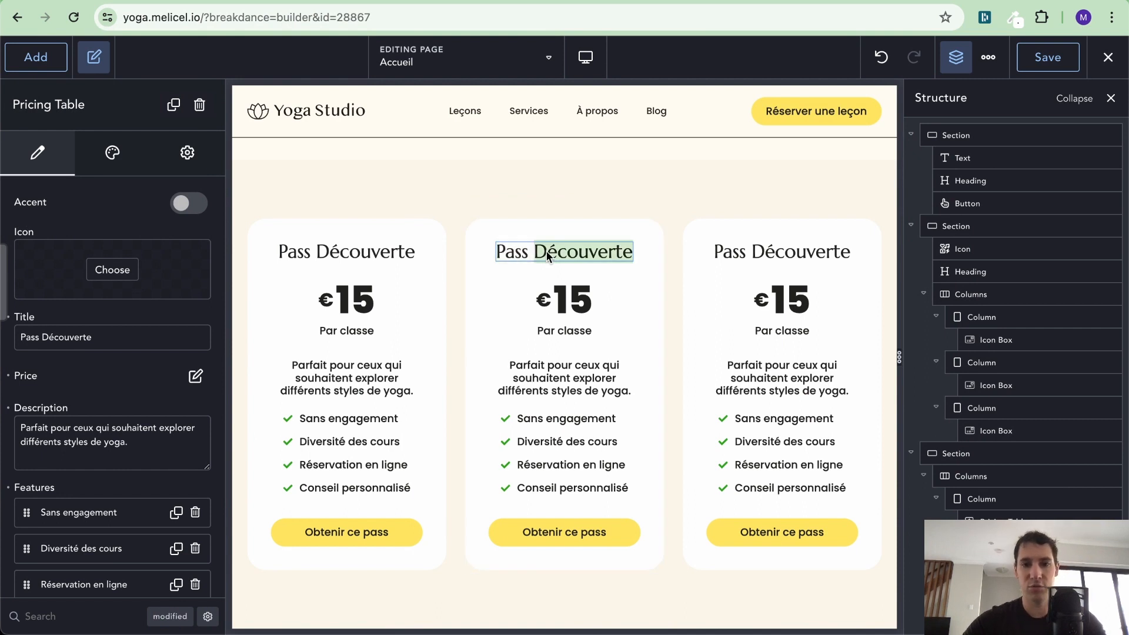
type("Zen")
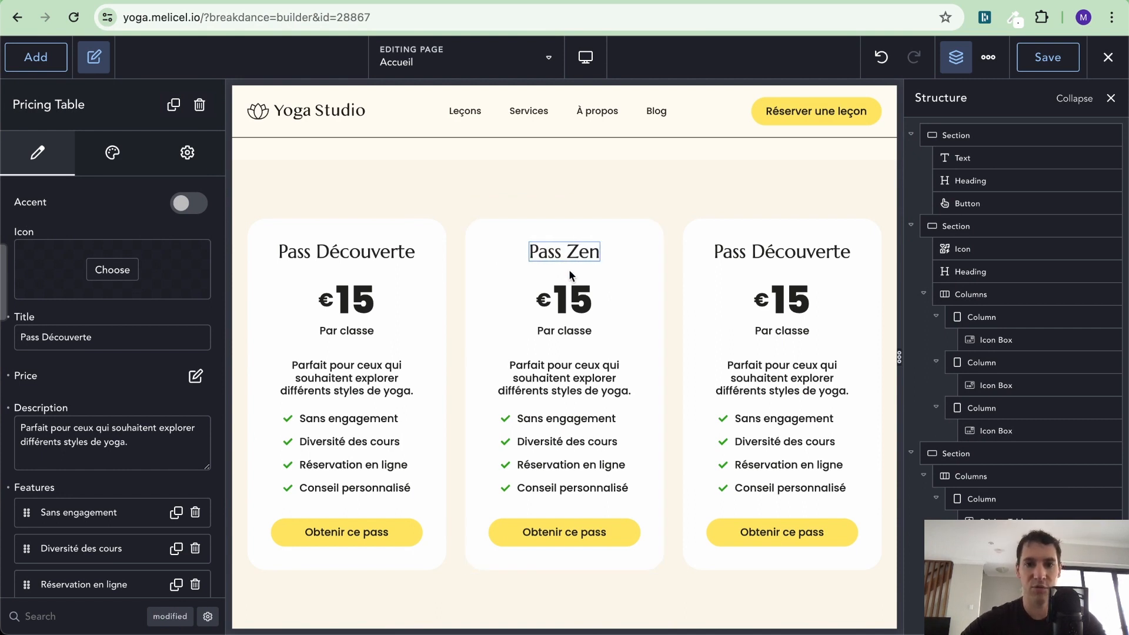
Set the Pass Zen card's price to 60 and its period text to "Pour 5 classes".
double_click(566, 306)
key("ctrl+Left")
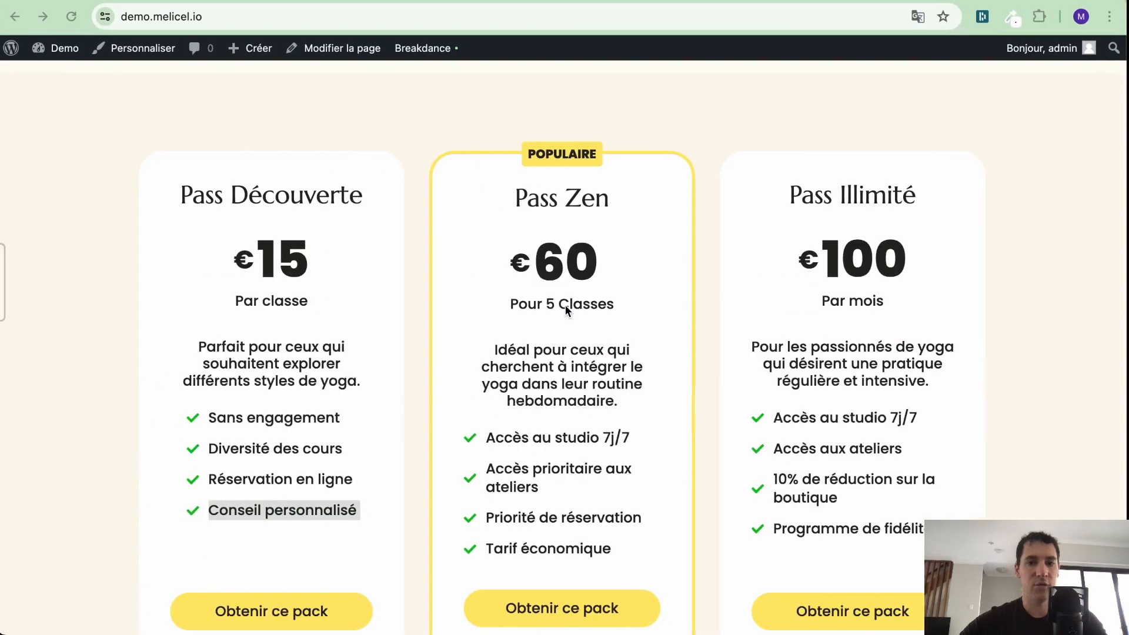
key("ctrl+Right")
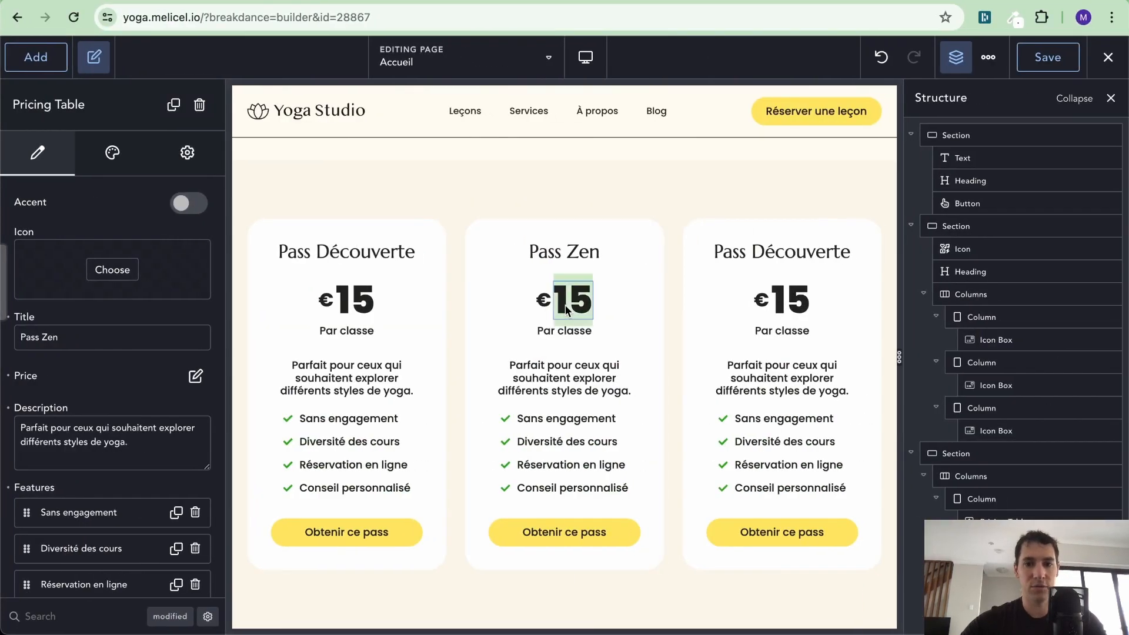
type("60")
left_click(560, 327)
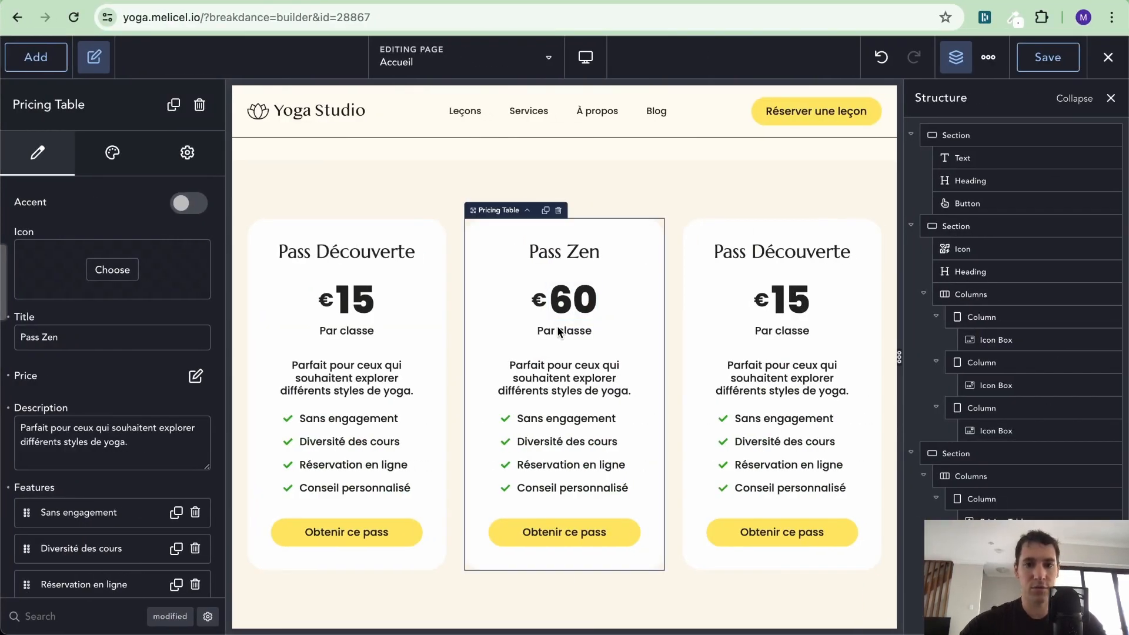
double_click(560, 330)
type("Pour 5 classes")
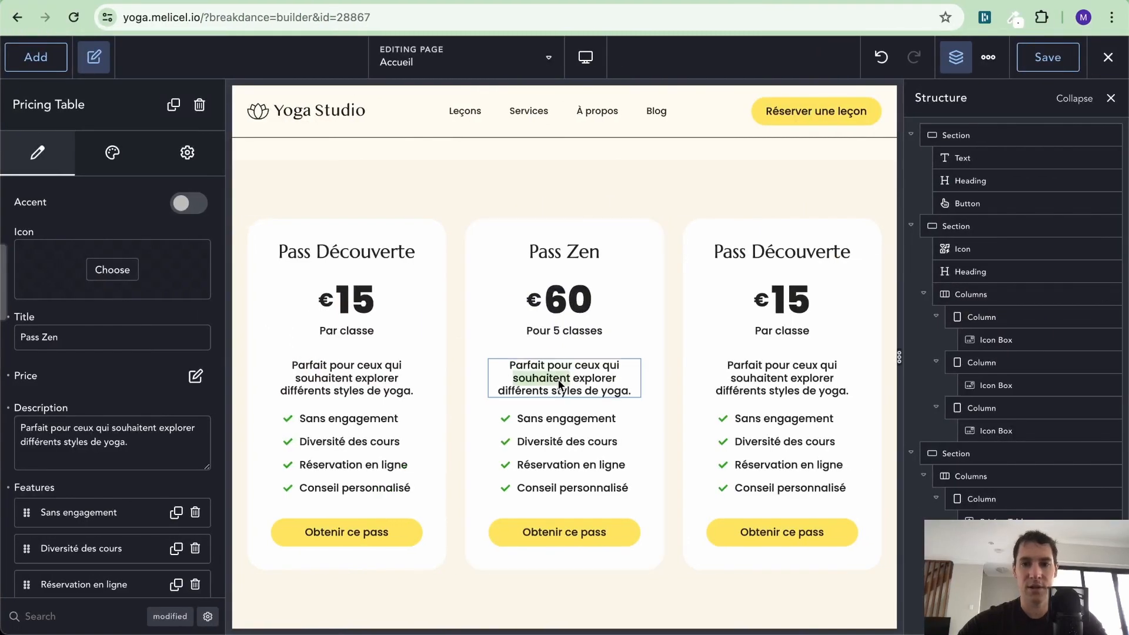
Replace the Pass Zen description with the demo's text "Idéal pour ceux qui cherchent à intégrer le yoga dans leur routine hebdomadaire.".
left_click(558, 384)
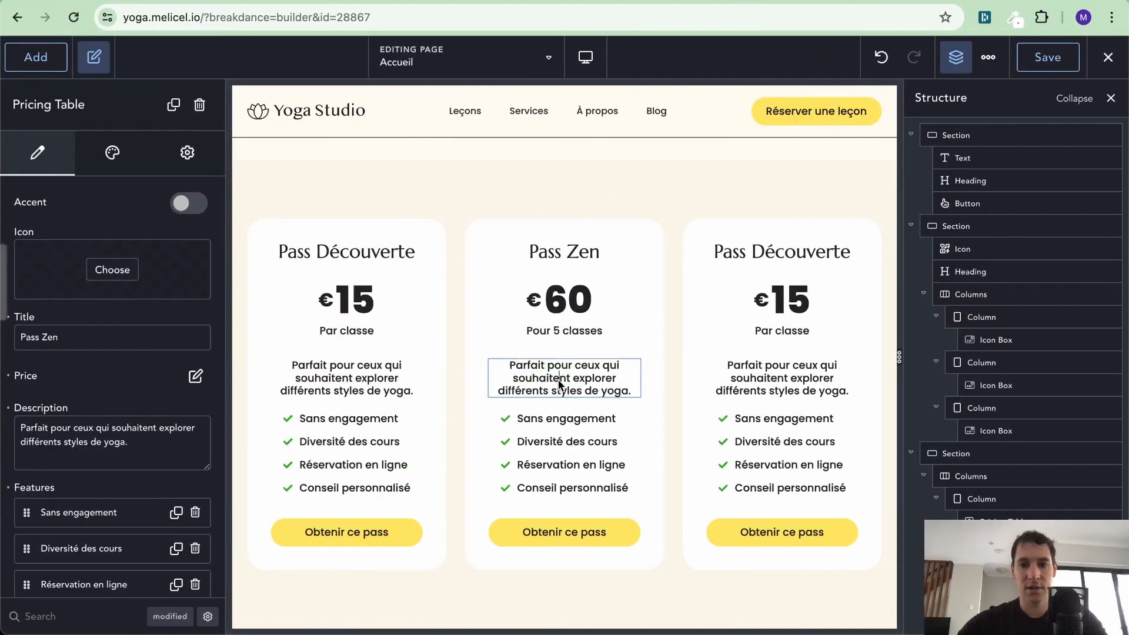
key("super+a")
type("Idéal pour ceux qui cherchent à intégrer le yoga dans leur routine hebdomadaire.")
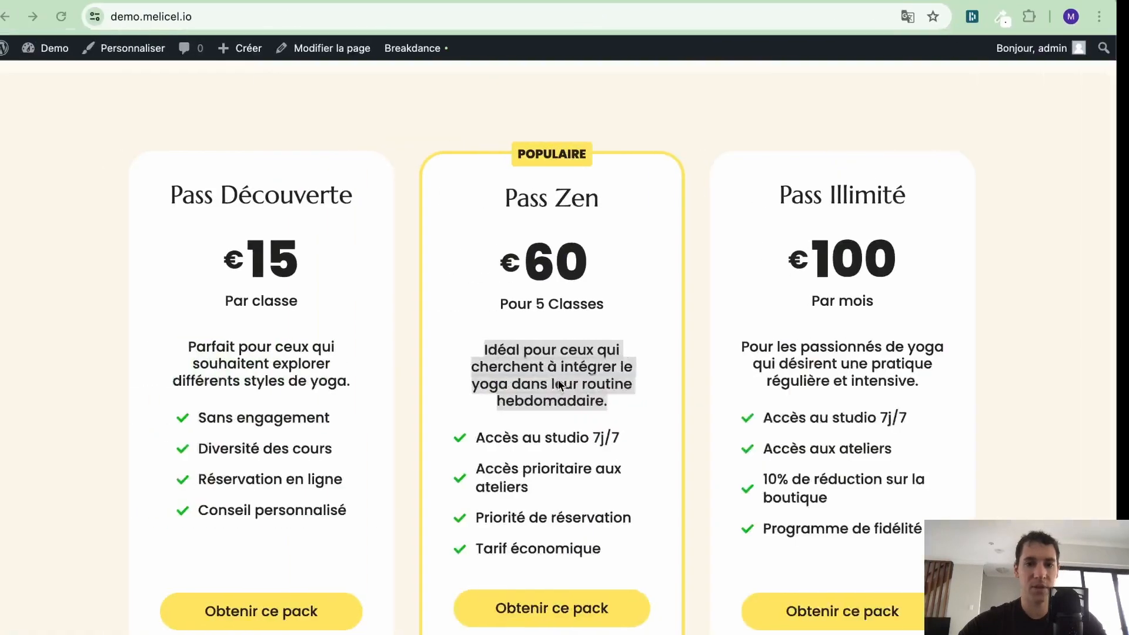
Change the Pass Zen features to "Accès au studio 7j/7", "Accès prioritaire aux ateliers", "Priorité de réservation" and "Tarif économique".
scroll(565, 376, "down", 2)
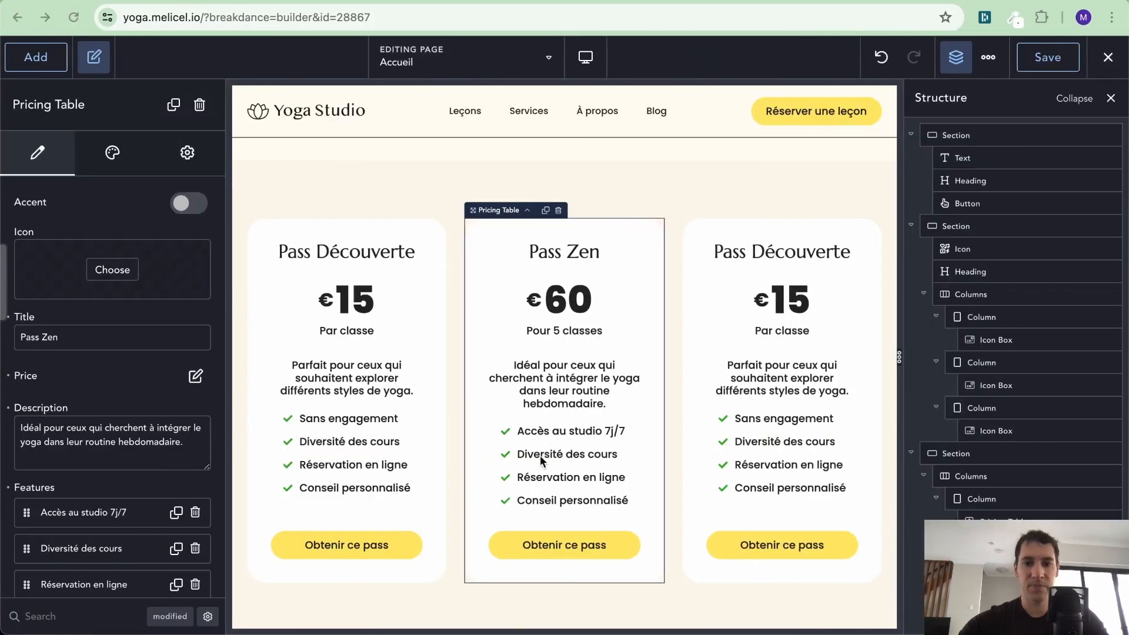
triple_click(540, 457)
type("Accès prioritaire aux ateliers")
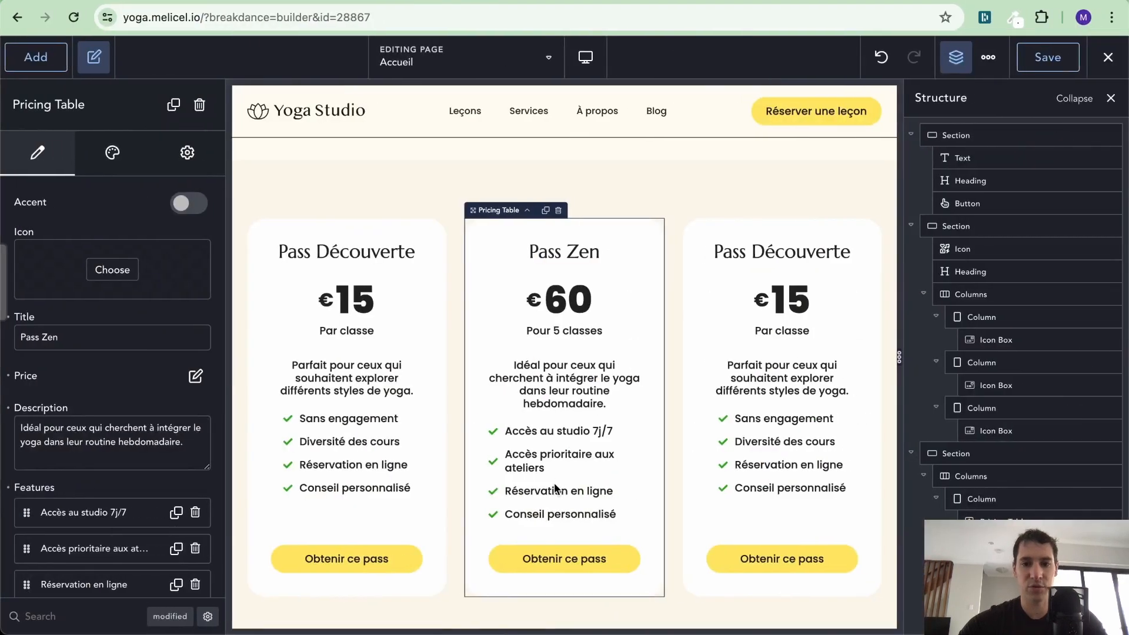
triple_click(555, 487)
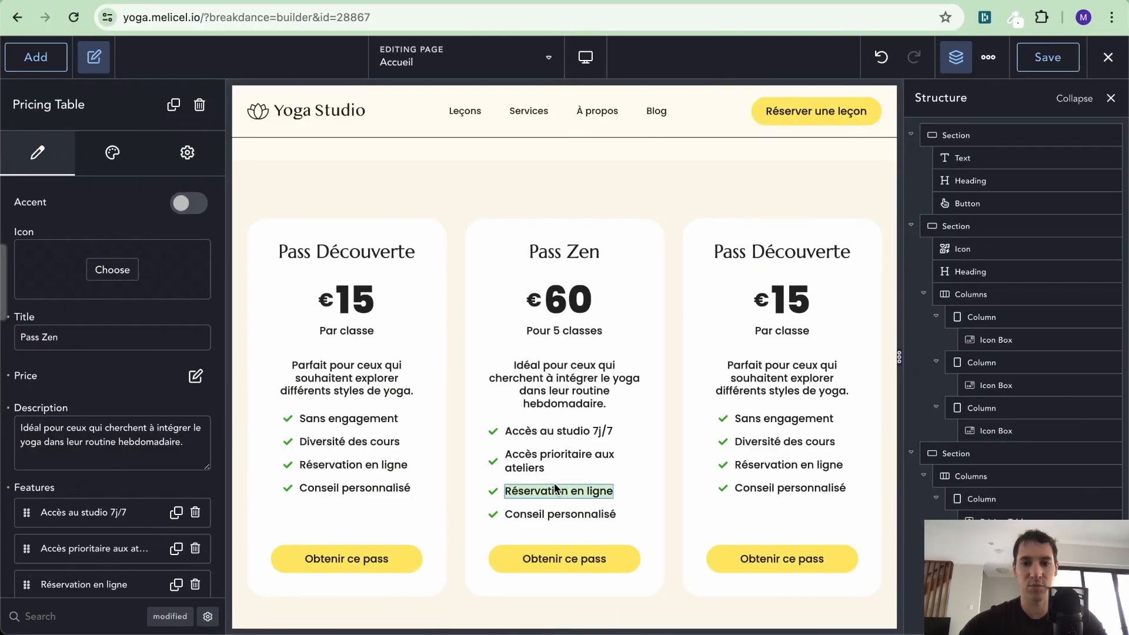
type("Priorité de réservation")
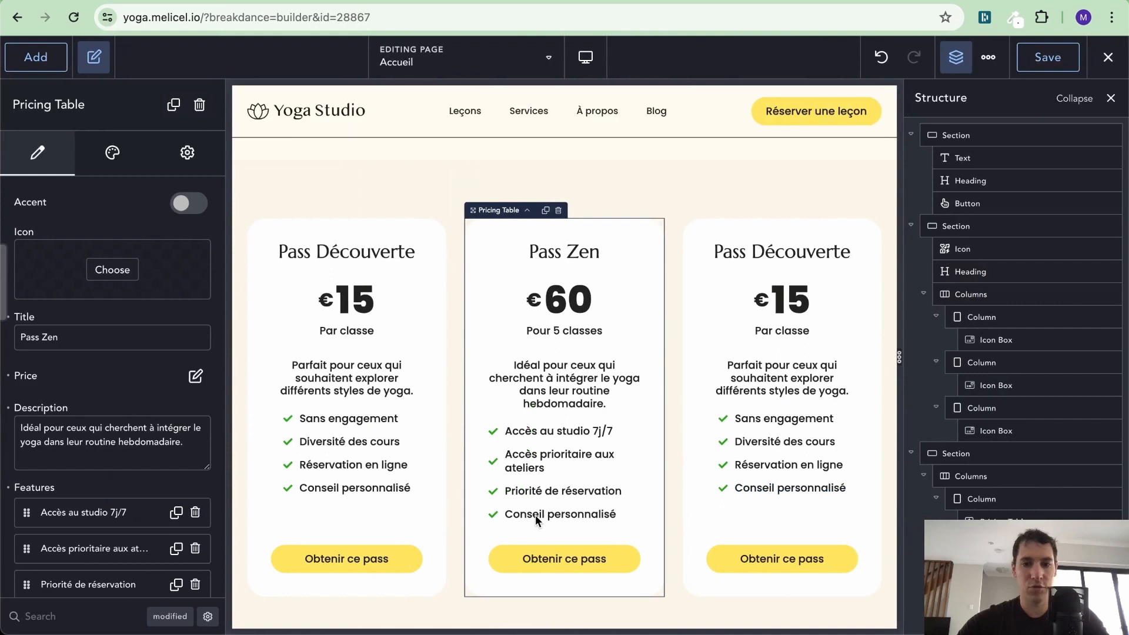
triple_click(535, 514)
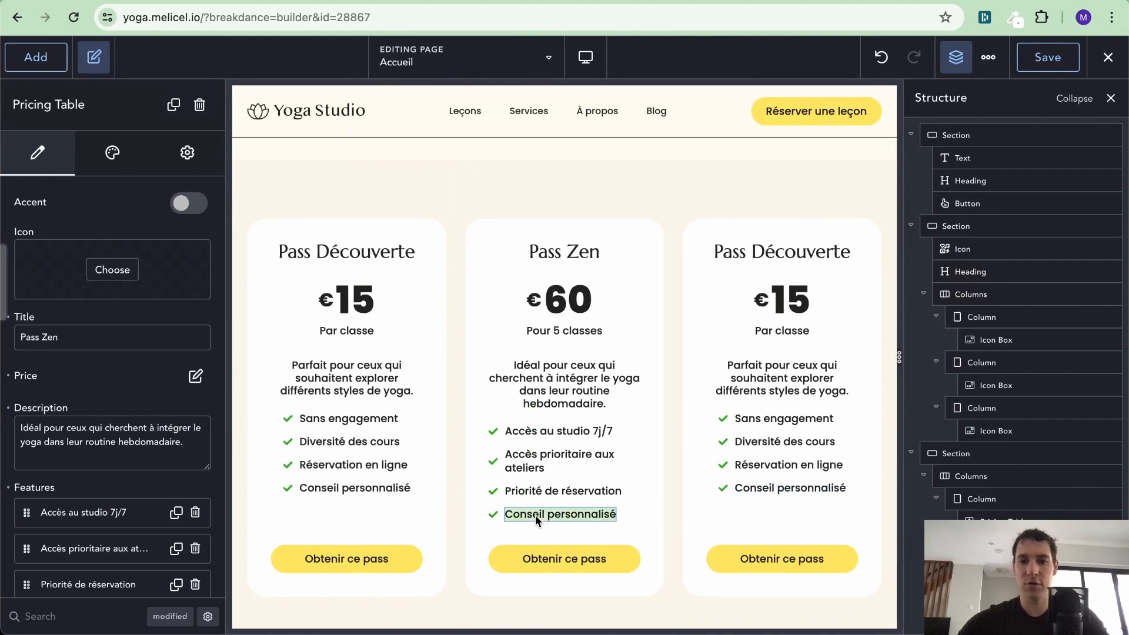
type("Tarif économique")
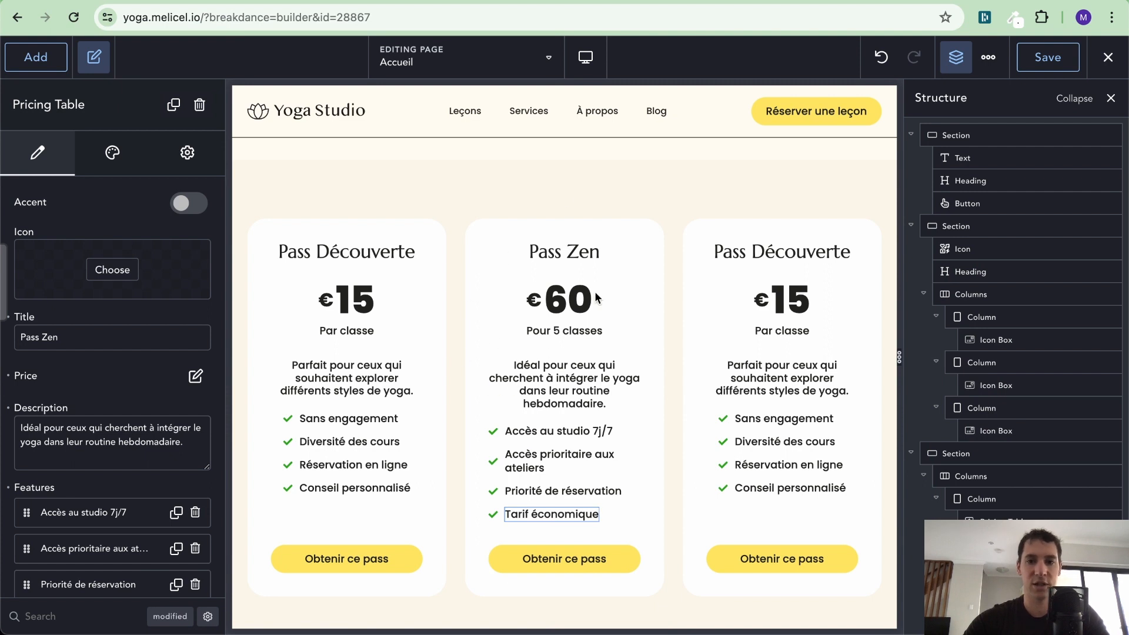
Enable the accent on the Pass Zen pricing table and set its accent text to "Populaire".
left_click(622, 249)
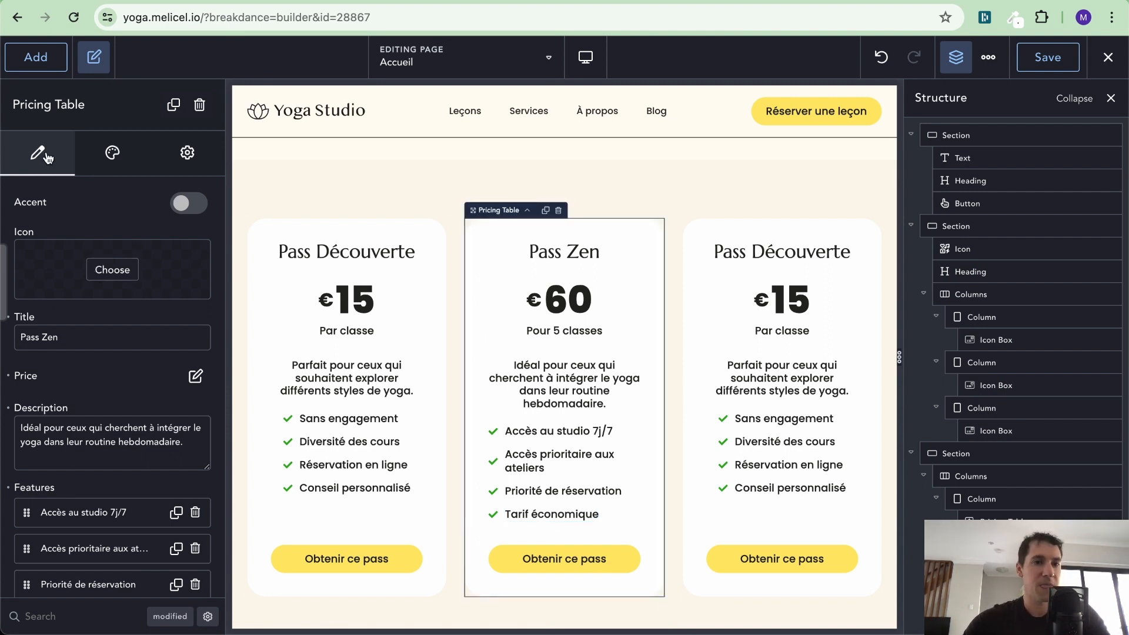
left_click(183, 205)
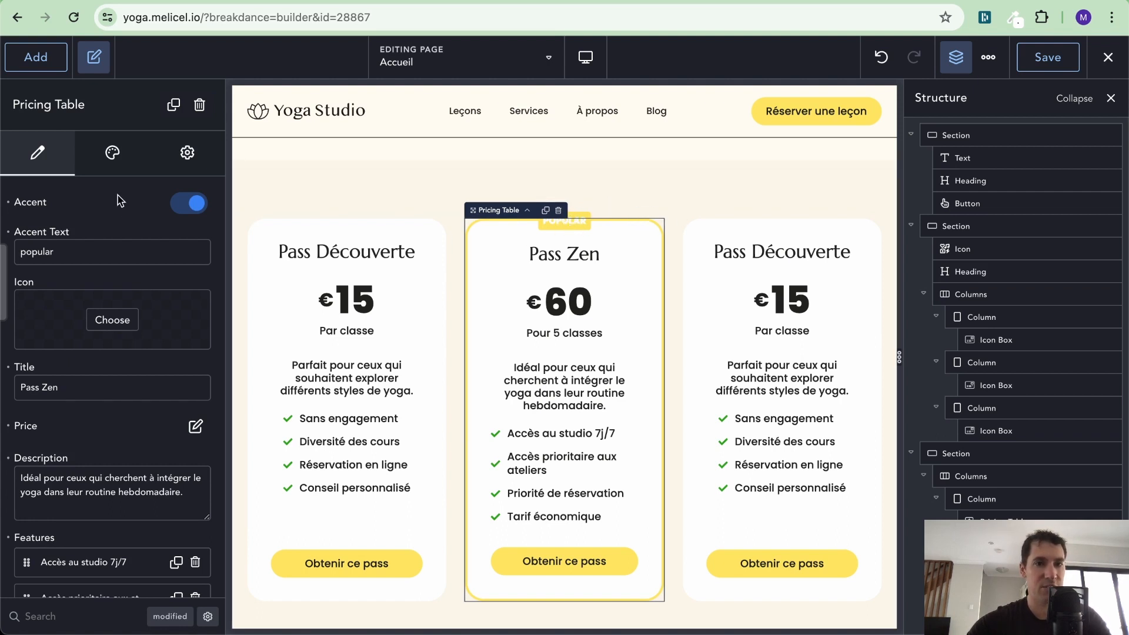
double_click(78, 254)
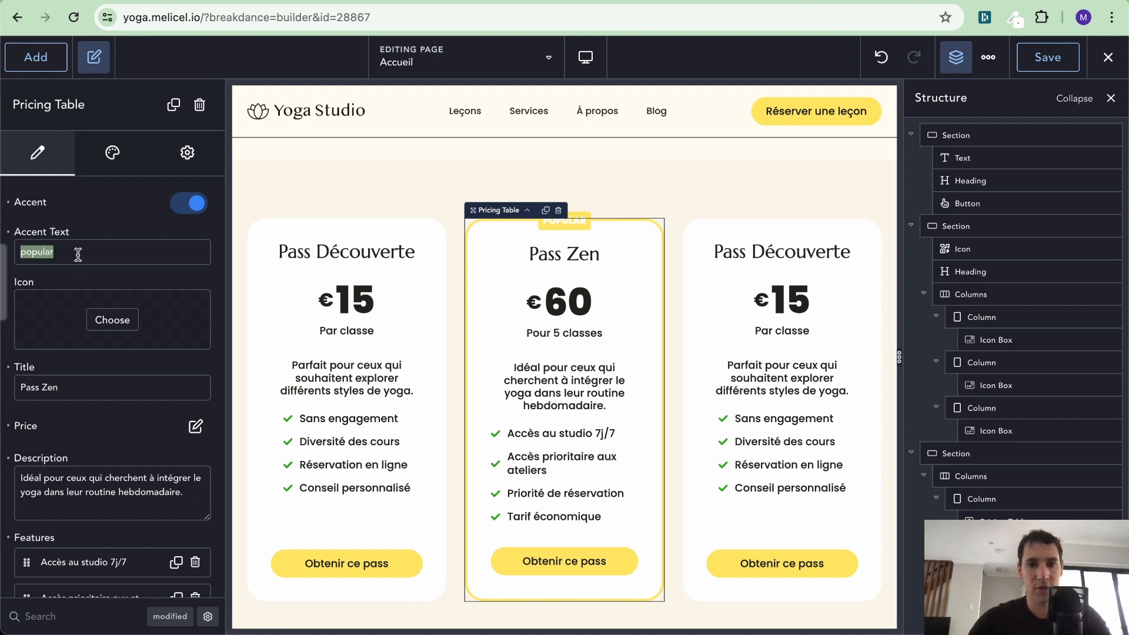
type("Popular")
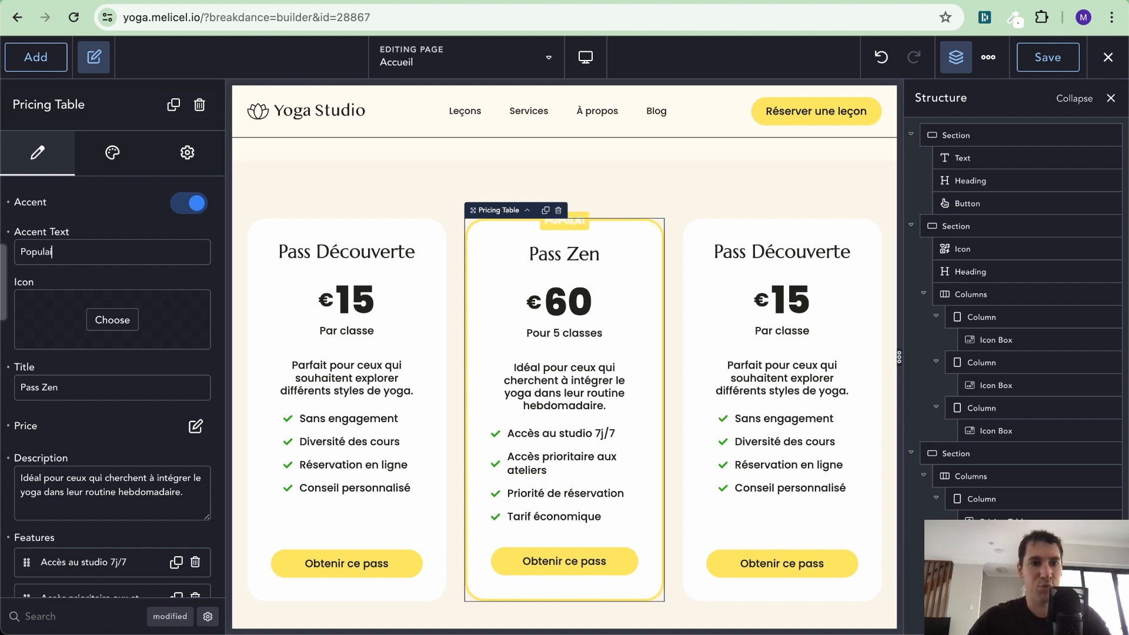
Set the Pass Zen card's accent color to the Brand yellow.
left_click(106, 152)
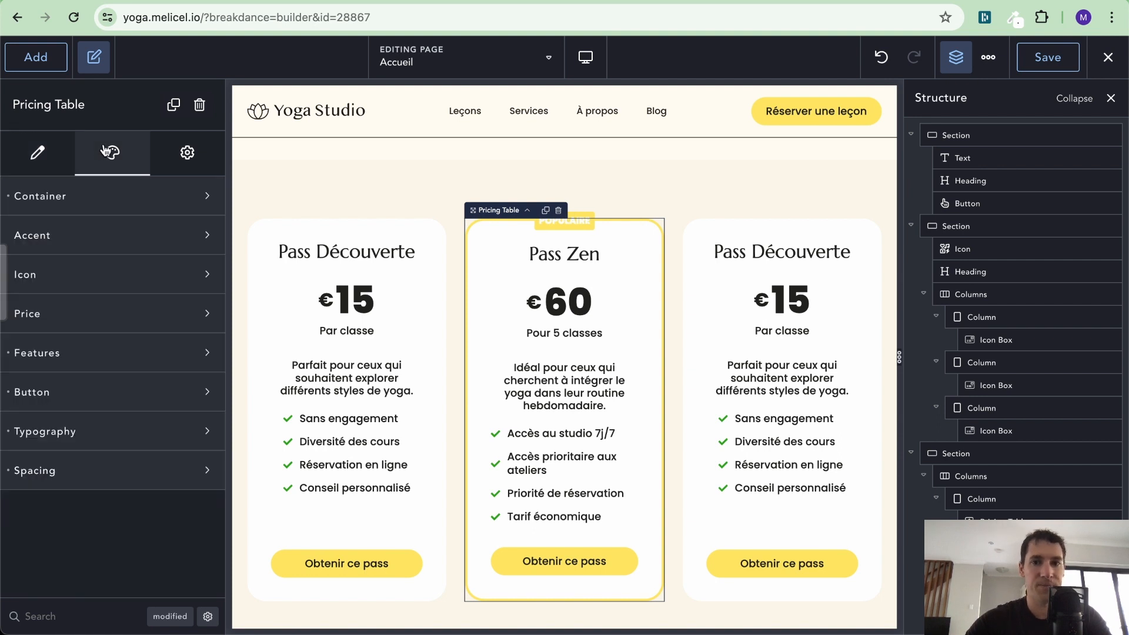
left_click(98, 242)
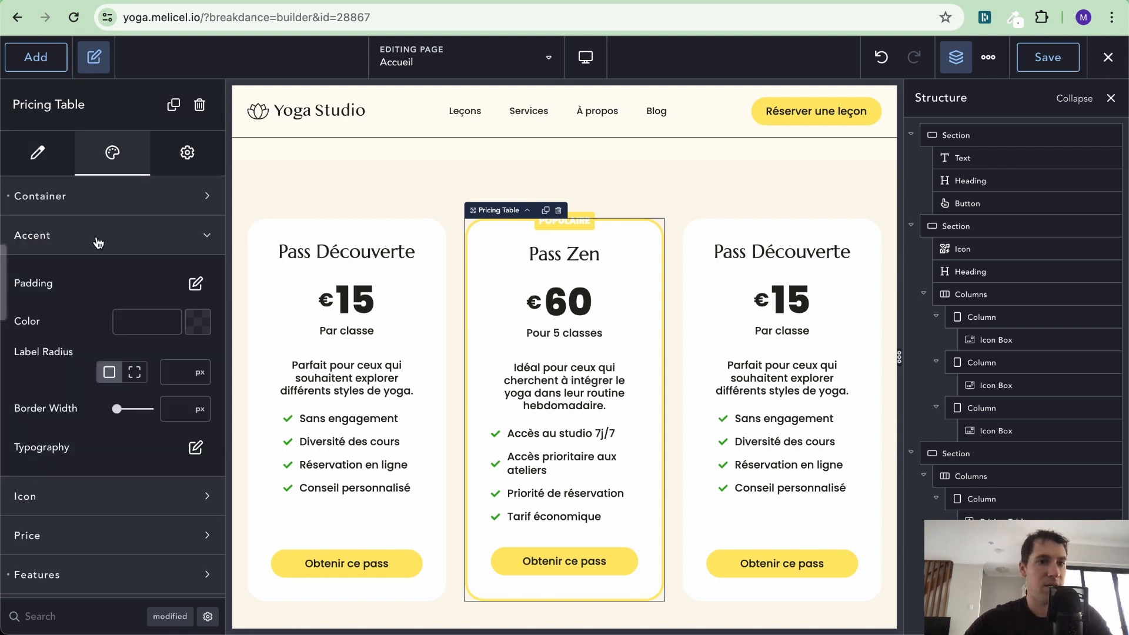
left_click(201, 331)
left_click(69, 576)
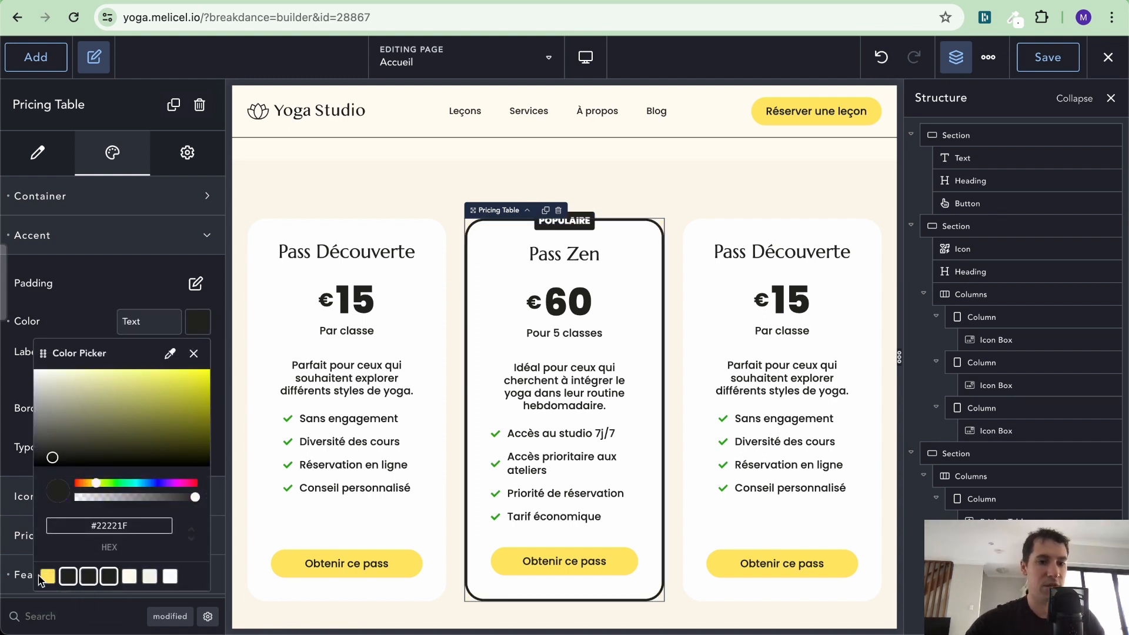
left_click(43, 578)
left_click(193, 354)
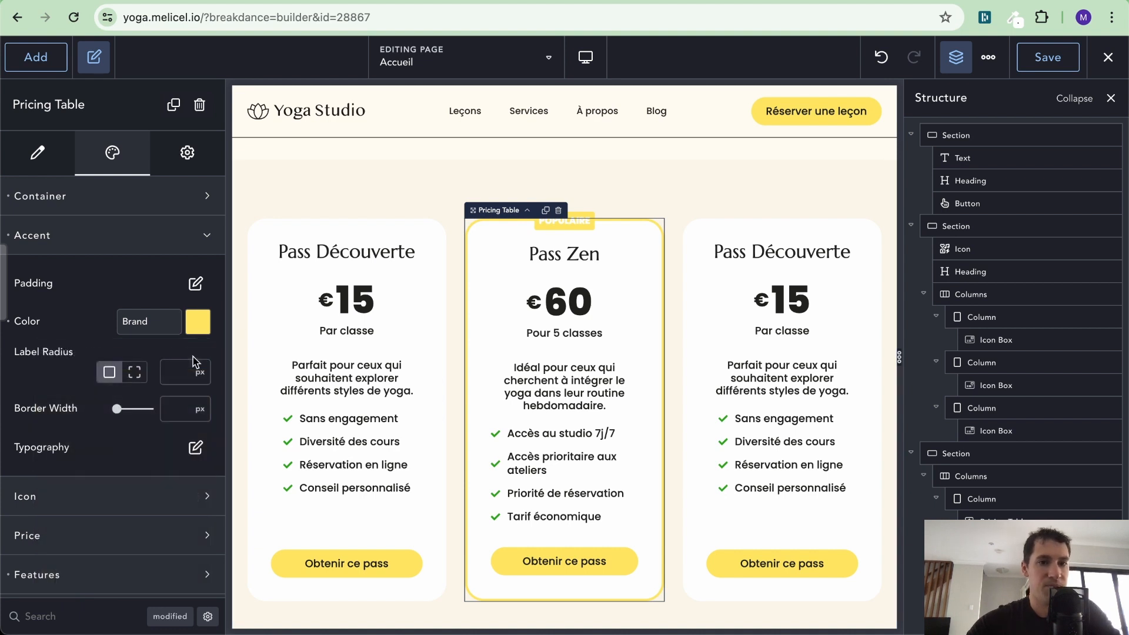
Set the accent label's typography color to the dark Text color and deselect the Pass Zen card.
left_click(195, 447)
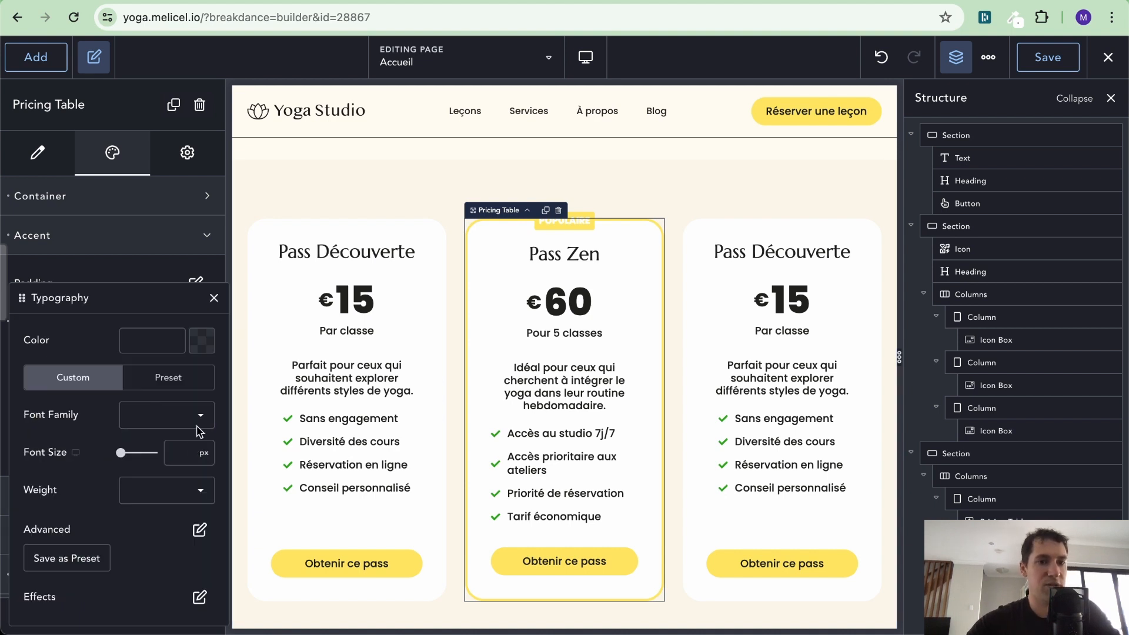
left_click(204, 343)
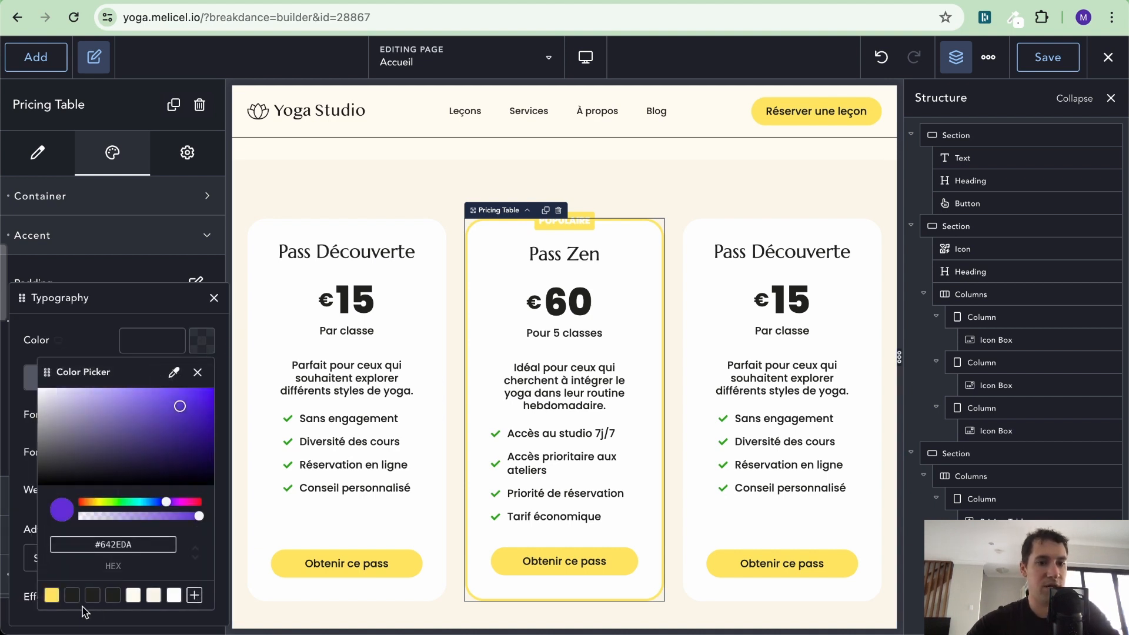
left_click(72, 595)
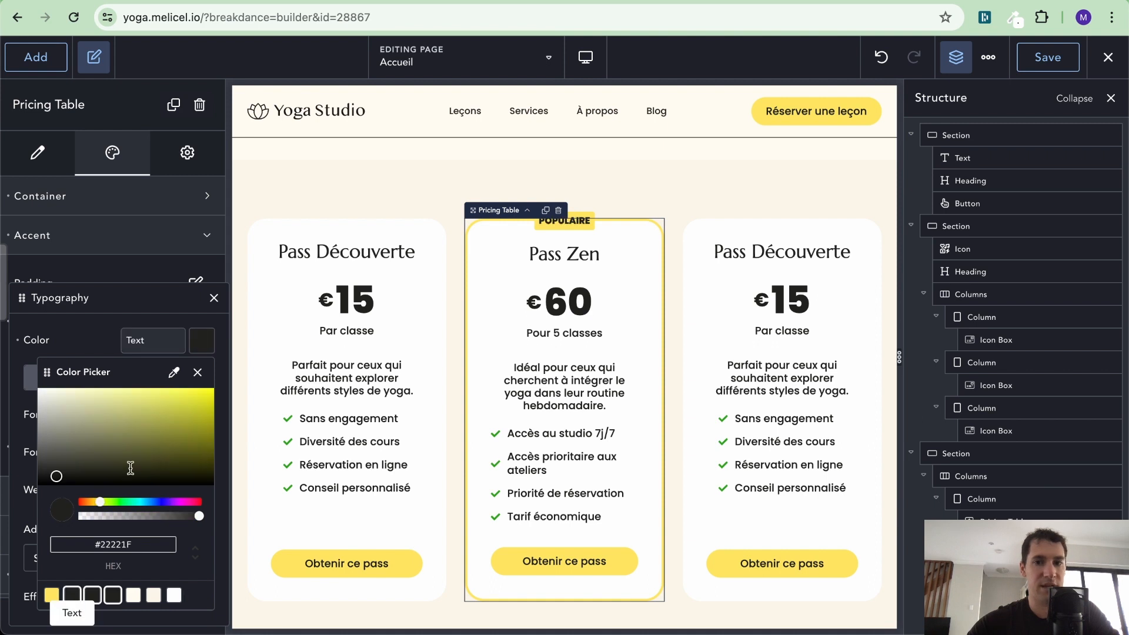
left_click(213, 306)
left_click(674, 177)
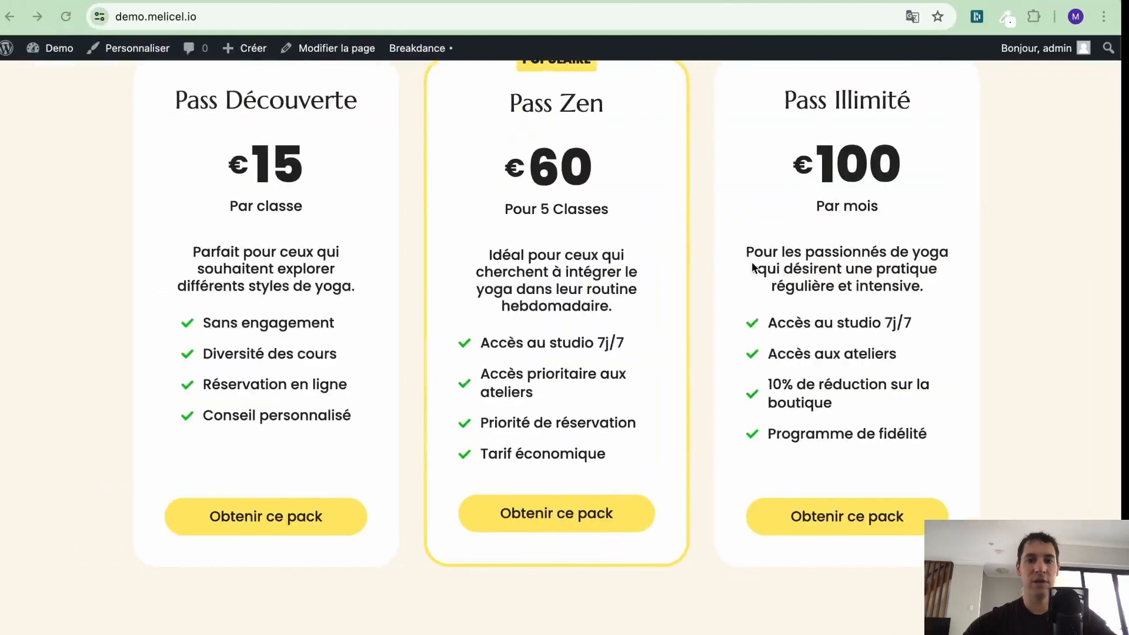
Retitle the third pricing card "Pass Illimité" to match the demo site.
triple_click(861, 114)
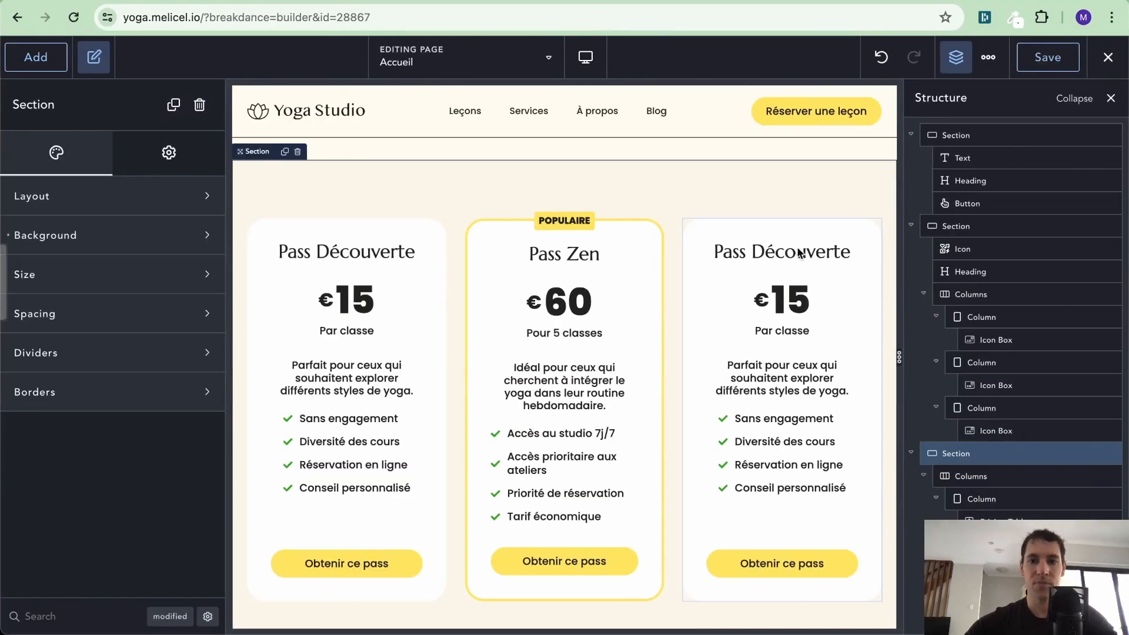
double_click(785, 251)
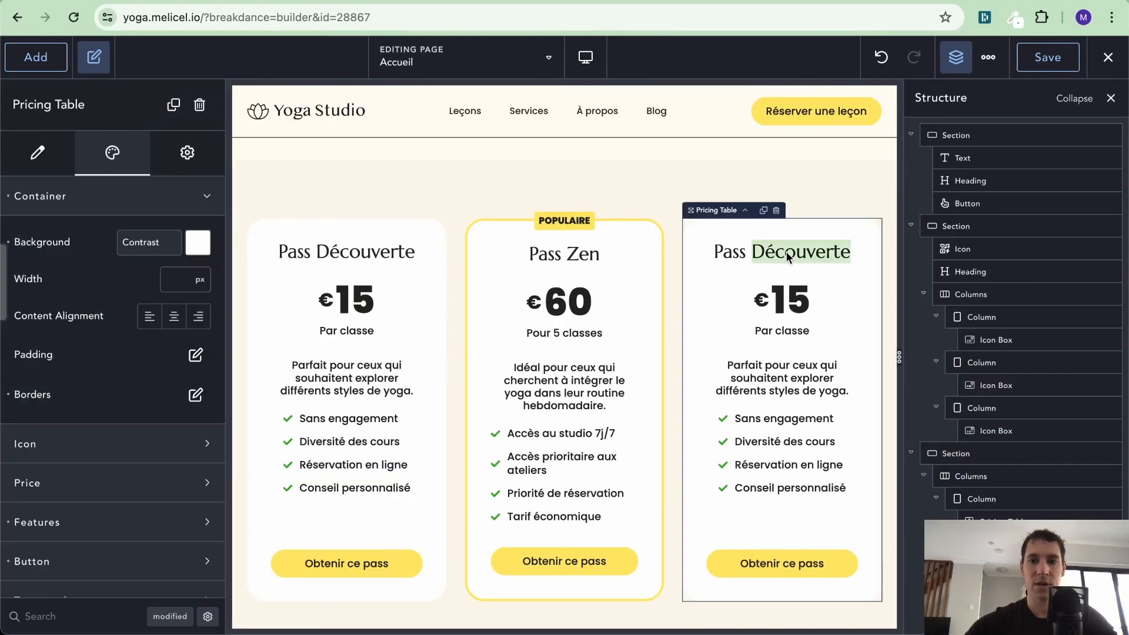
type("Illimité")
Set the Pass Illimité card's price to 100 and its period text to "Par mois".
double_click(788, 304)
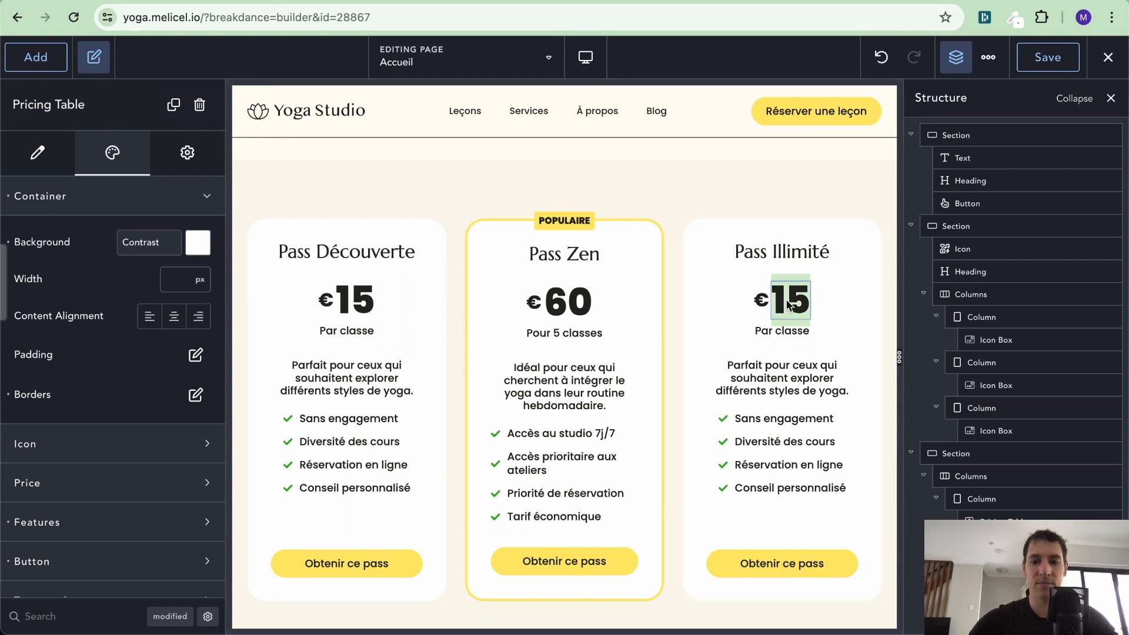
type("100")
triple_click(788, 332)
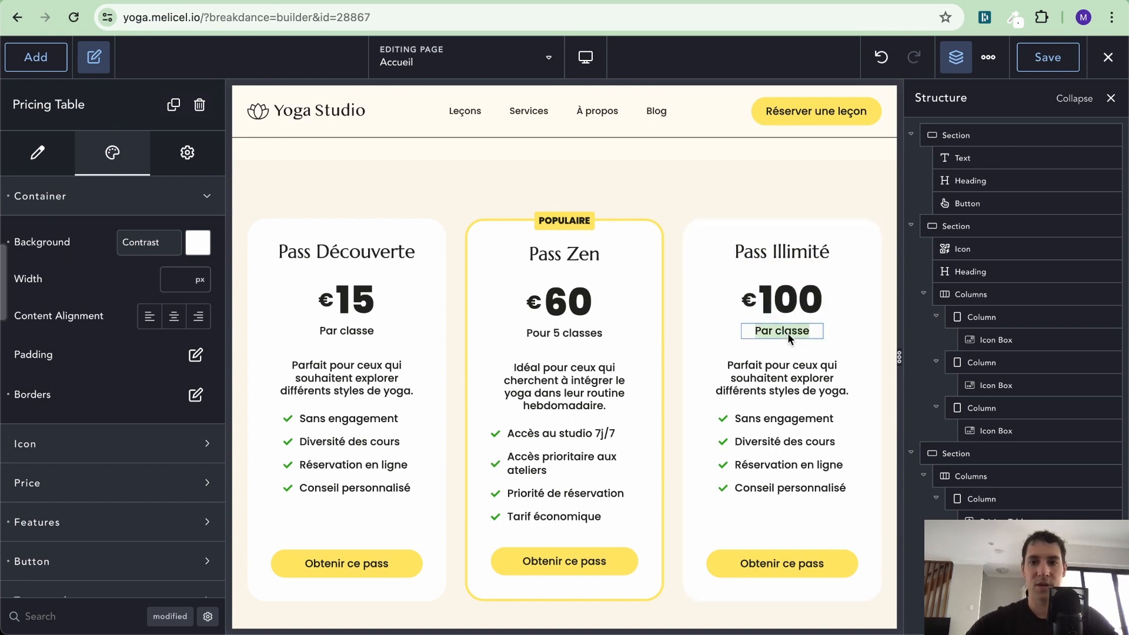
type("mois")
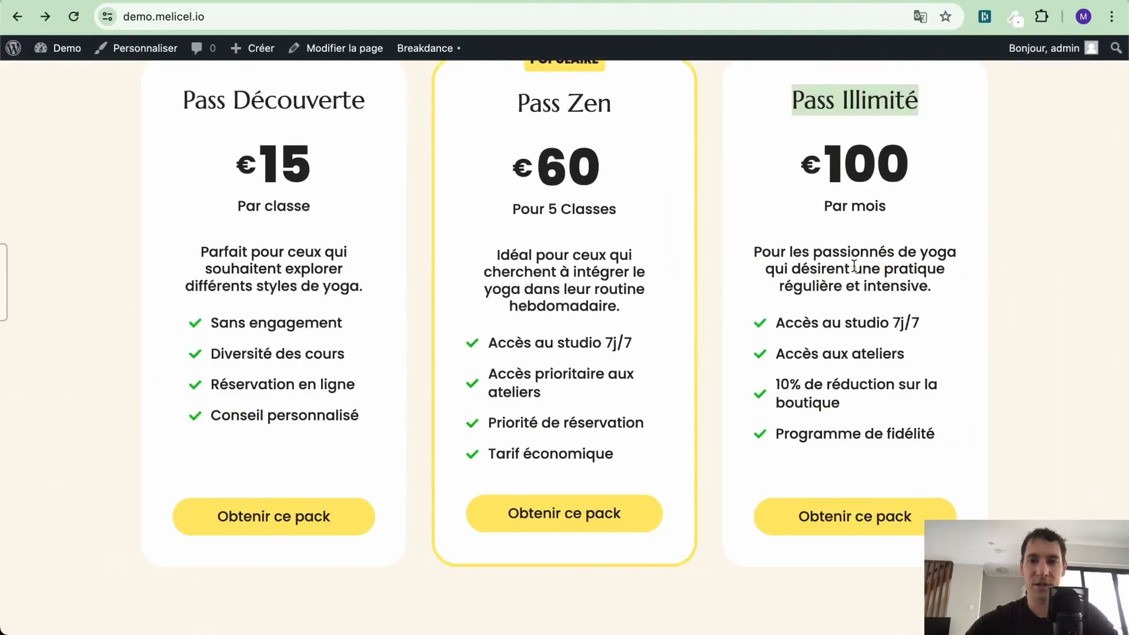
Copy the Pass Illimité description from the demo site for the third pricing card.
triple_click(853, 264)
key("super+c")
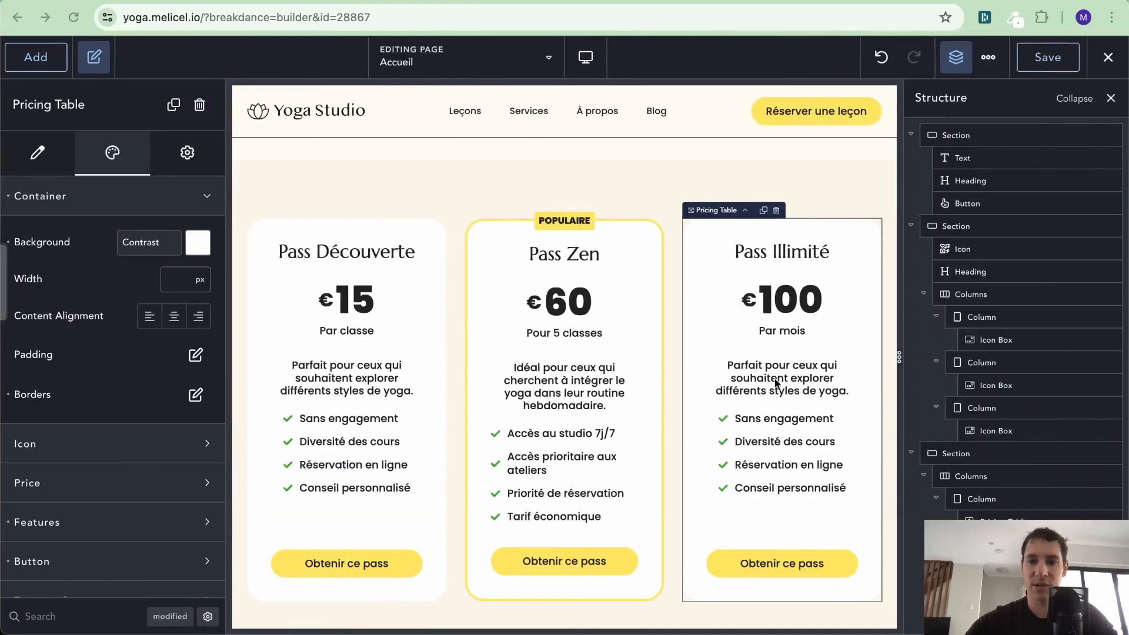
Replace the Pass Illimité description with "Pour les passionnés de yoga qui désirent une pratique régulière et intensive." and its second feature with "Accès aux ateliers".
triple_click(766, 385)
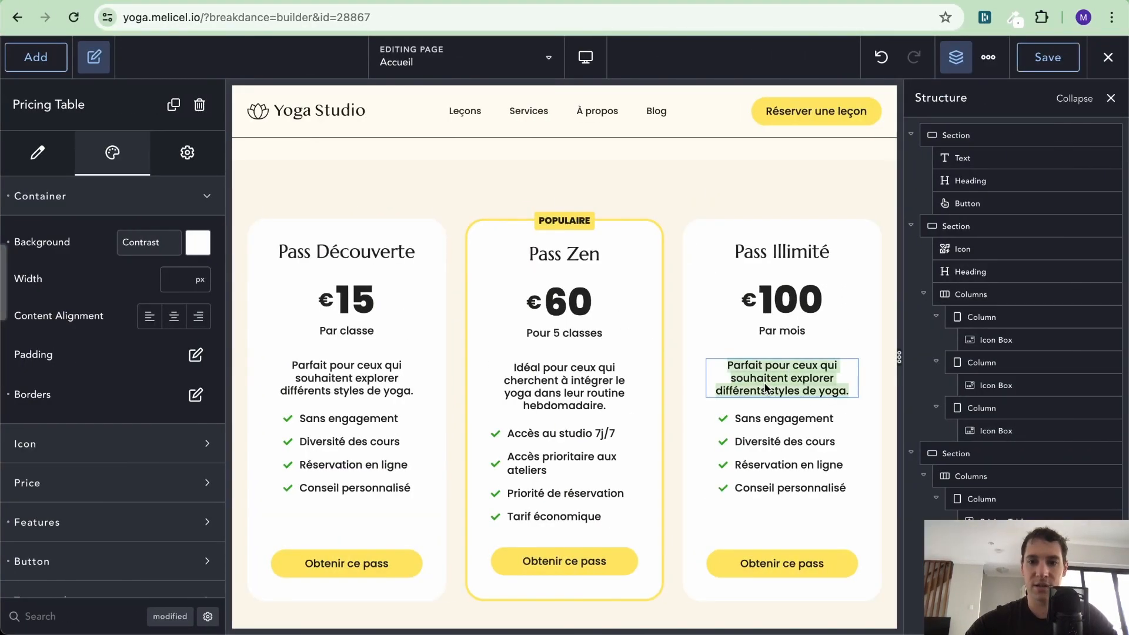
key("super+v")
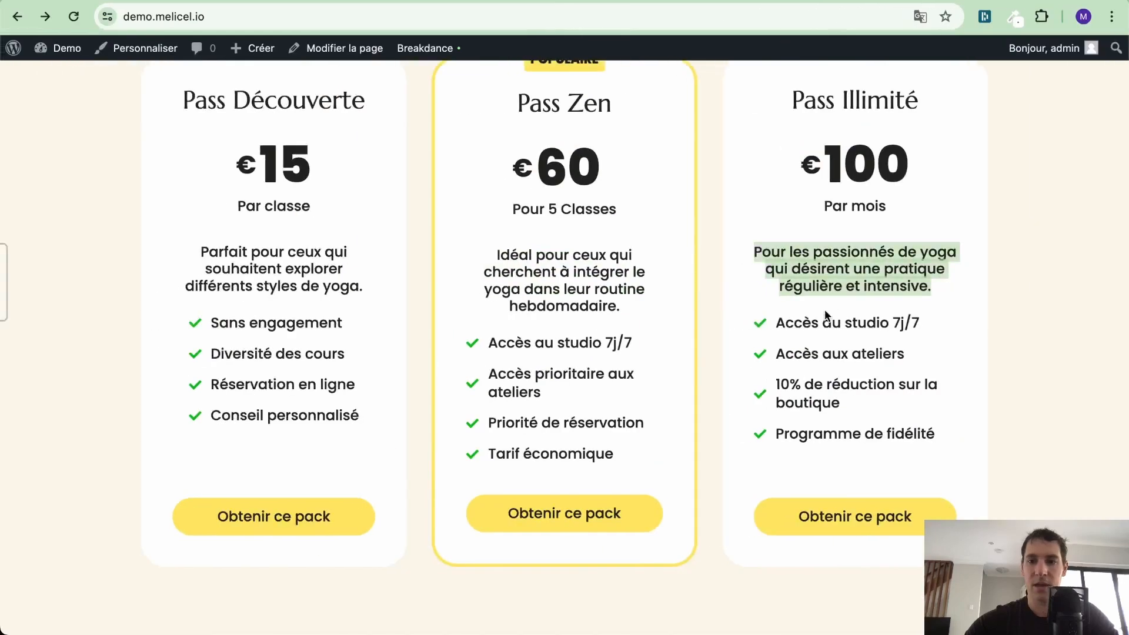
double_click(831, 324)
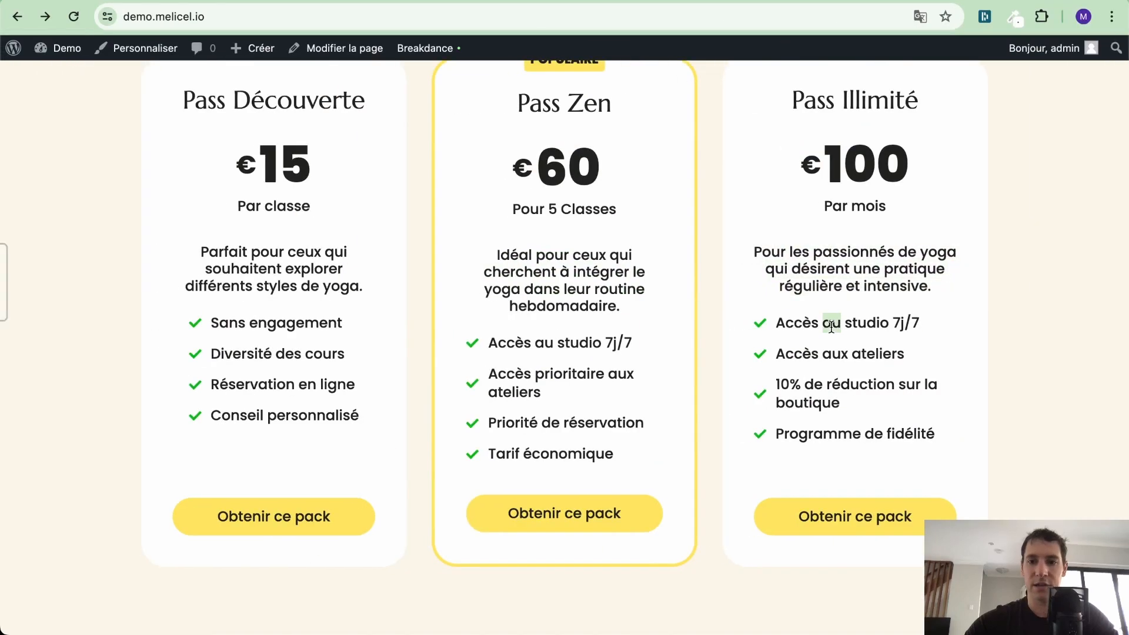
triple_click(831, 323)
triple_click(839, 354)
key("ctrl+c")
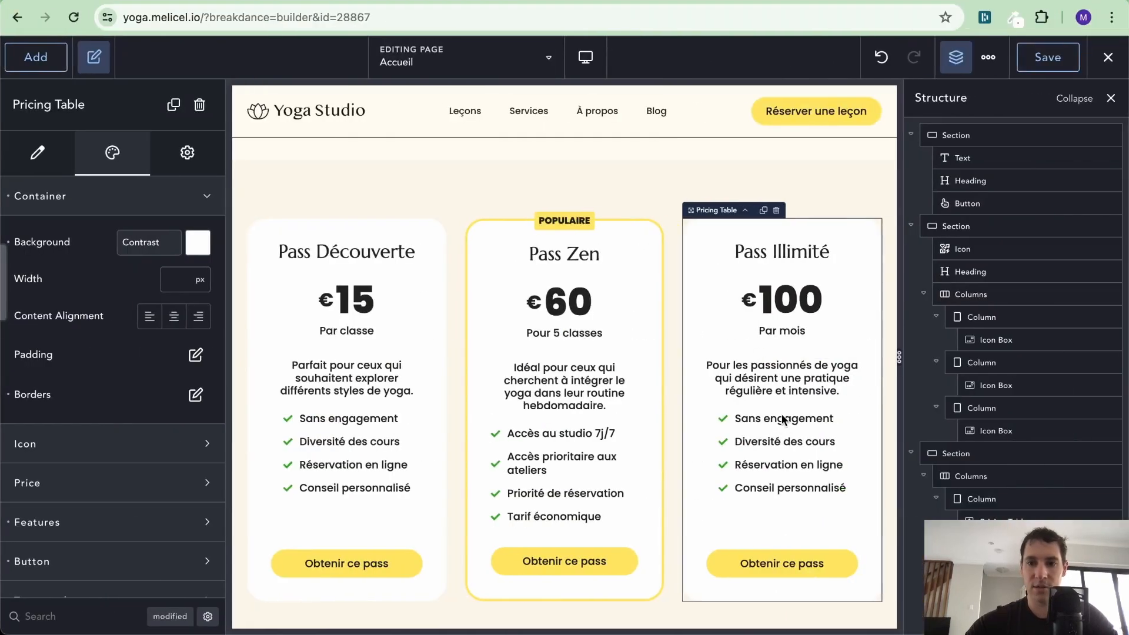
triple_click(773, 441)
key("ctrl+v")
Replace the first feature of the Pass Illimité pricing table with "Accès au studio 7j/7".
triple_click(580, 434)
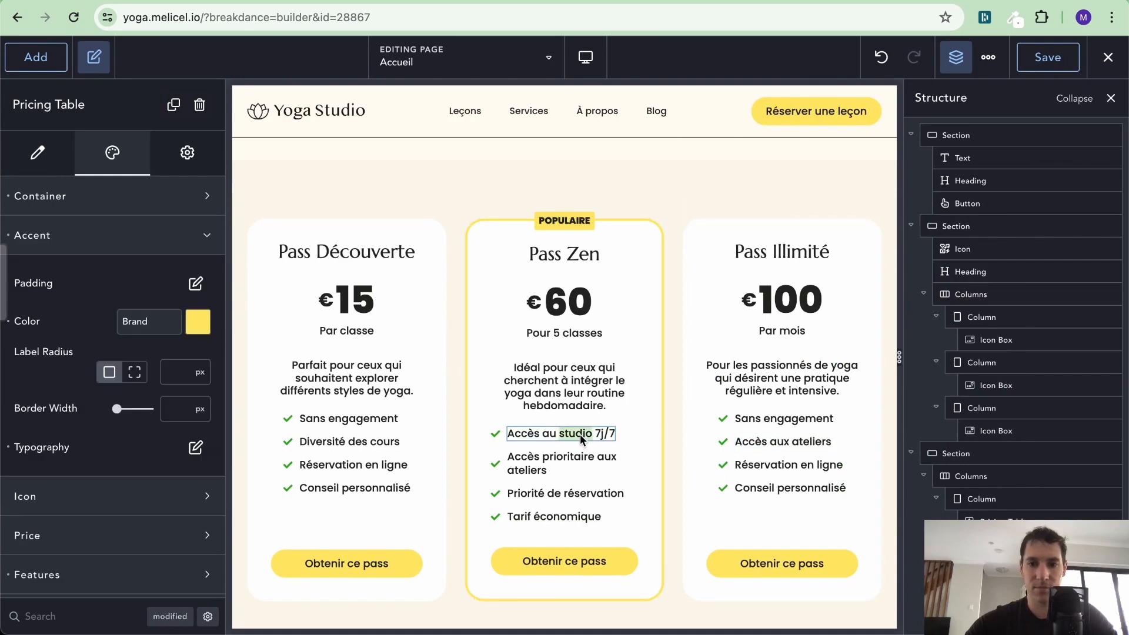
triple_click(791, 420)
type("Accès au studio 7j/7")
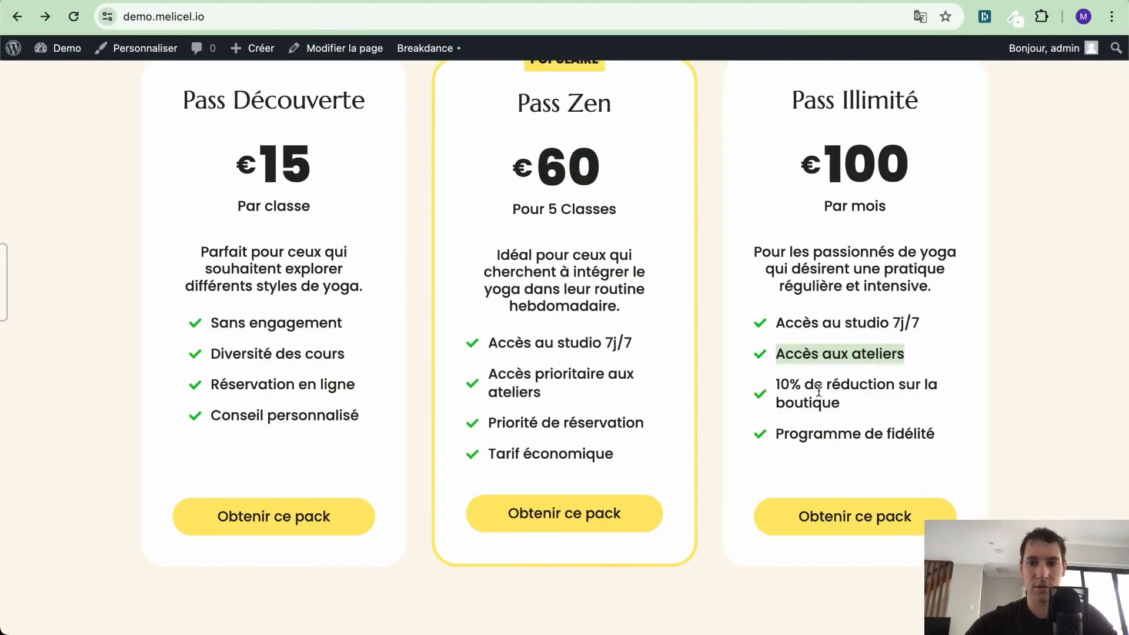
Replace the third and fourth Pass Illimité features with "10% de réduction sur la boutique" and "Programme de fidélité" from the demo page.
triple_click(819, 390)
key("ctrl+c")
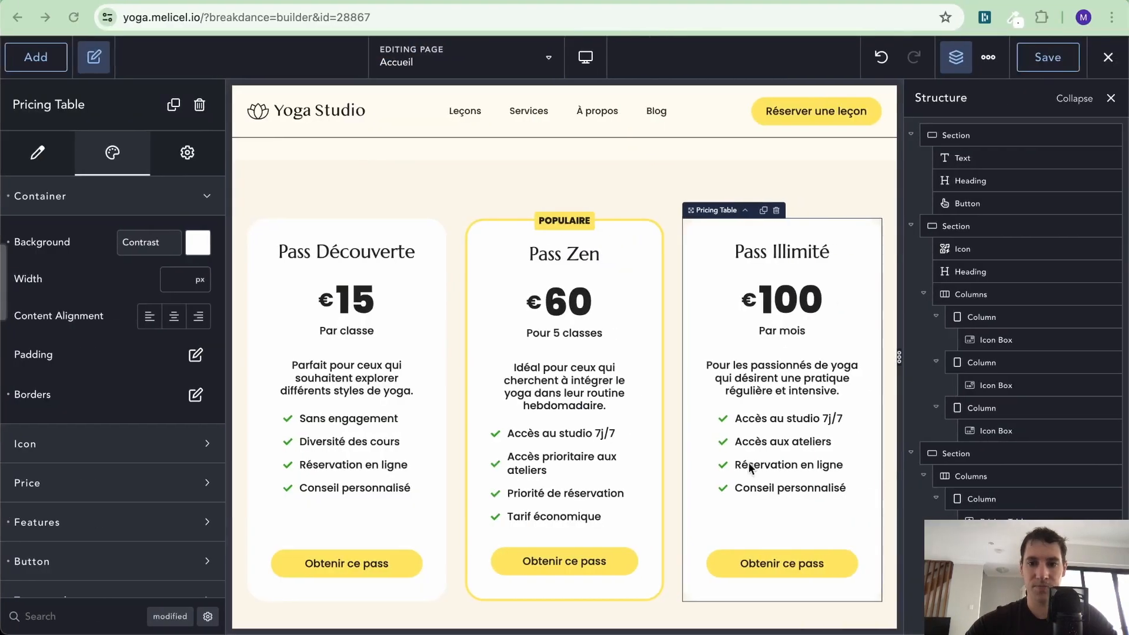
triple_click(746, 468)
key("ctrl+v")
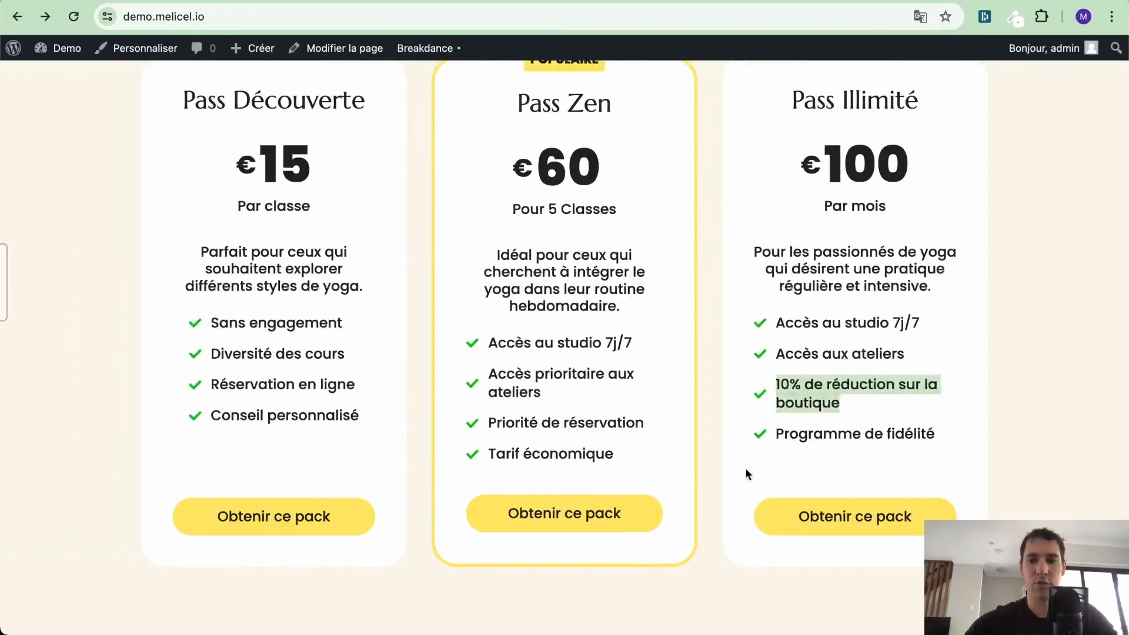
triple_click(851, 433)
key("ctrl+c")
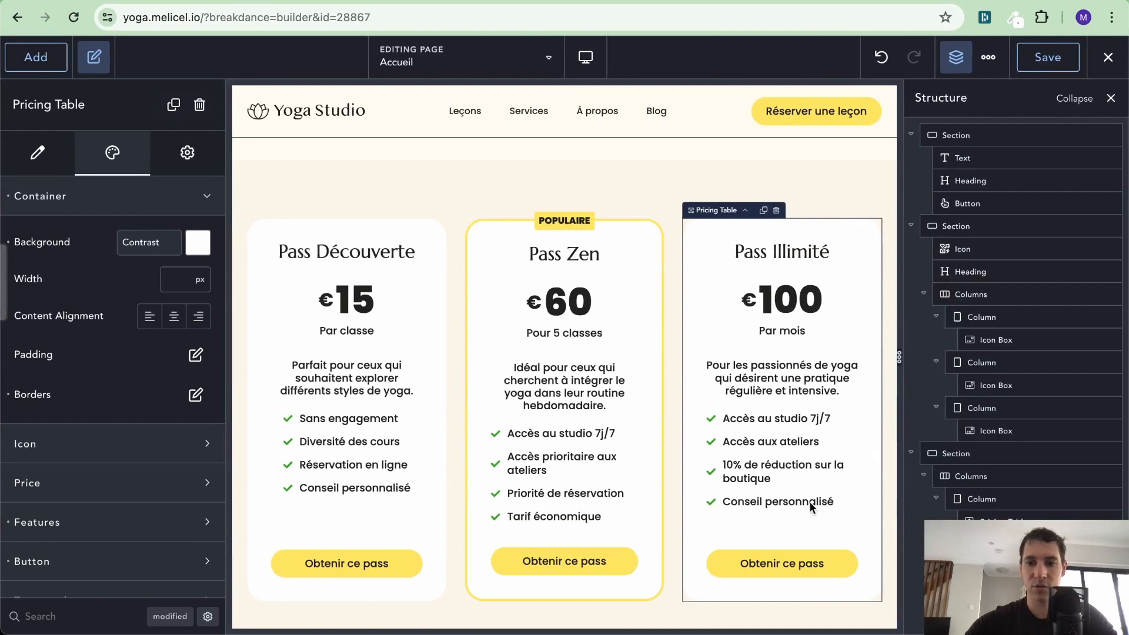
triple_click(810, 503)
key("ctrl+v")
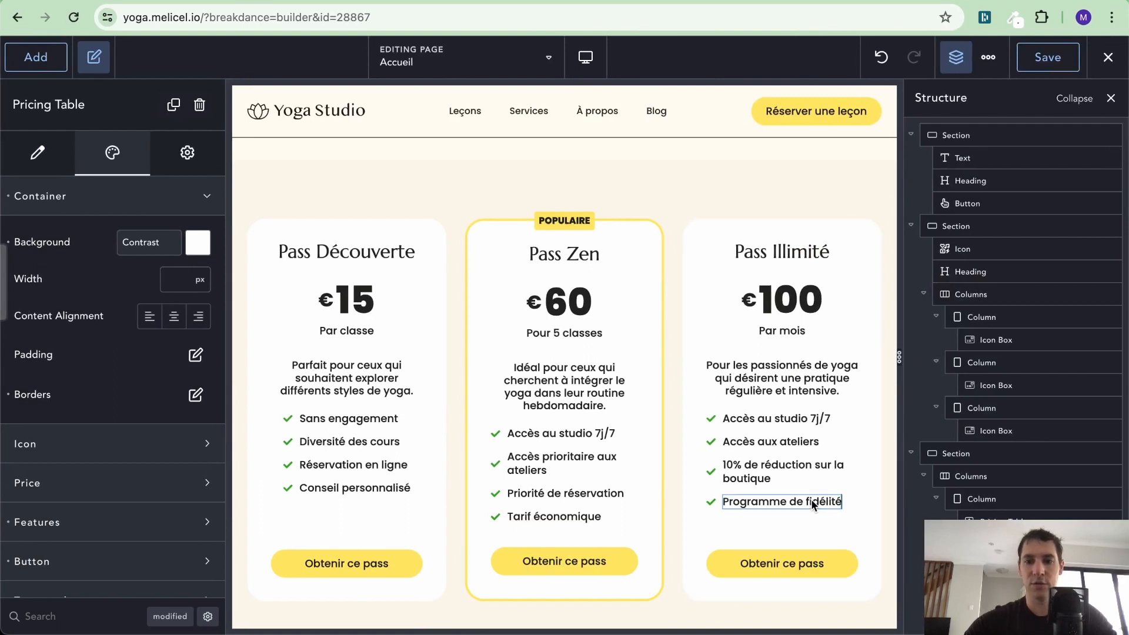
Select the section holding the three pricing tables and save the page.
left_click(733, 198)
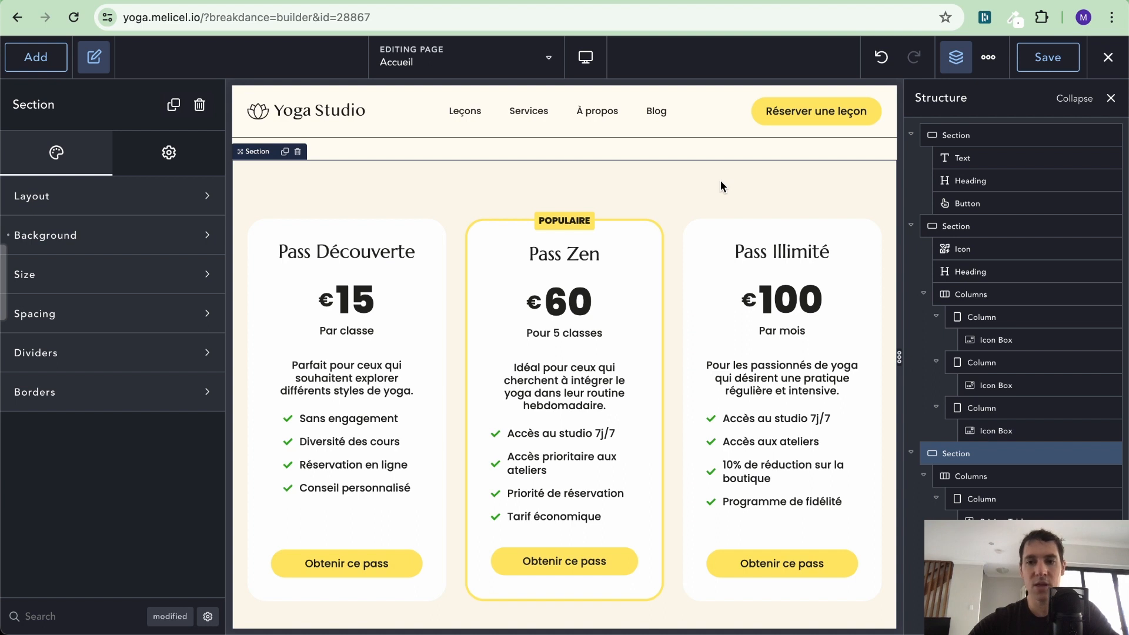
scroll(721, 181, "down", 1)
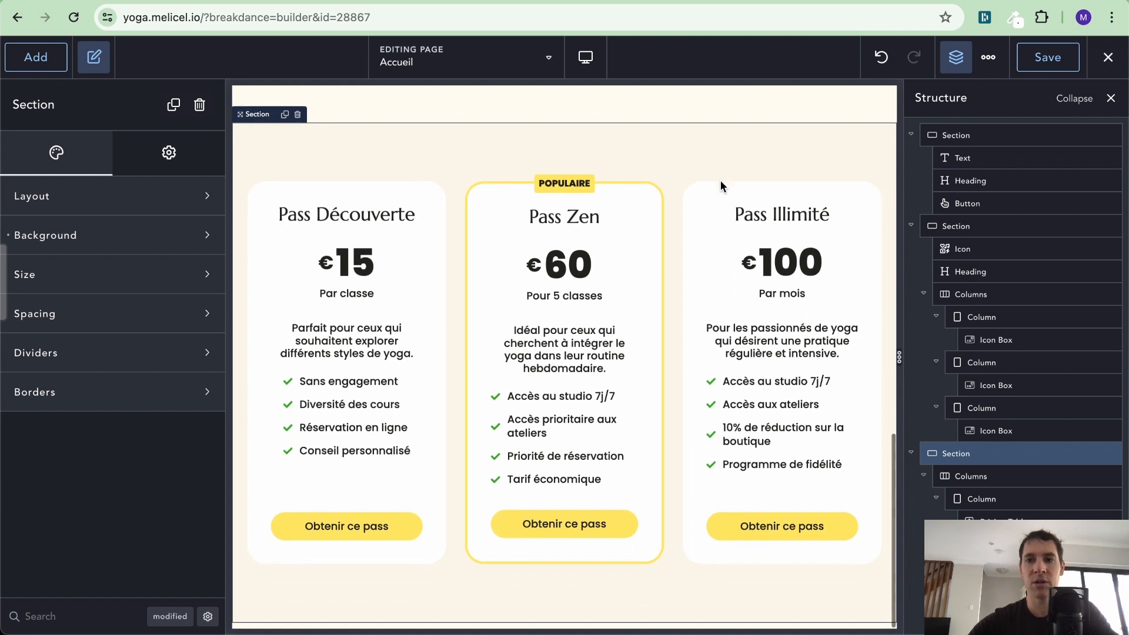
left_click(1041, 66)
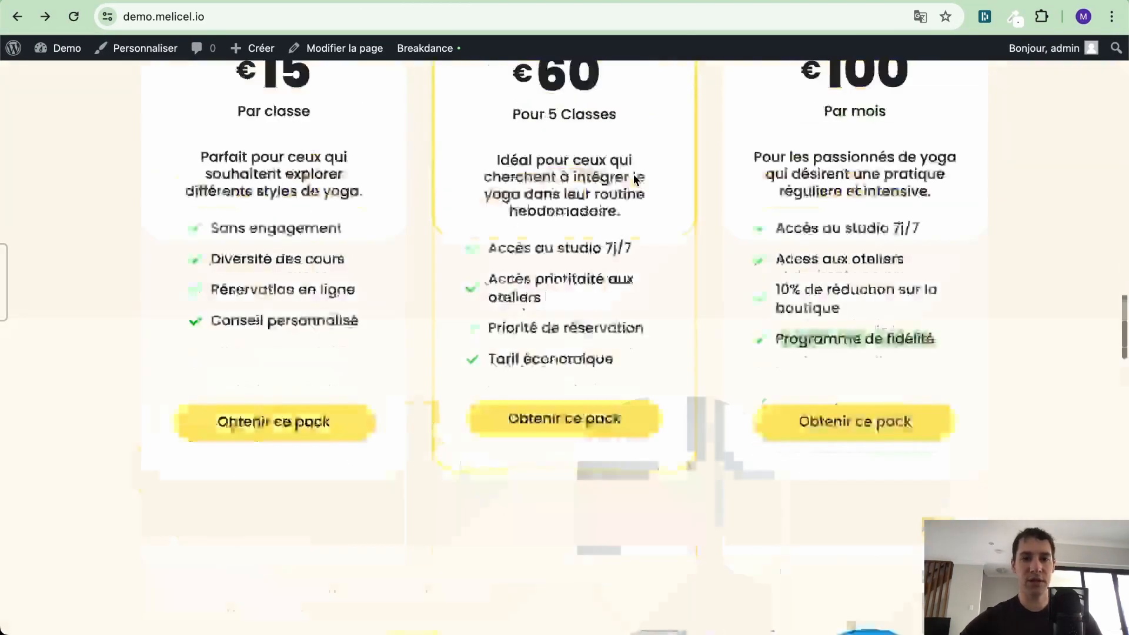
Check the section below the pricing tables on the demo site and load the Fancy Sections design set in the builder's design library.
scroll(635, 179, "down", 10)
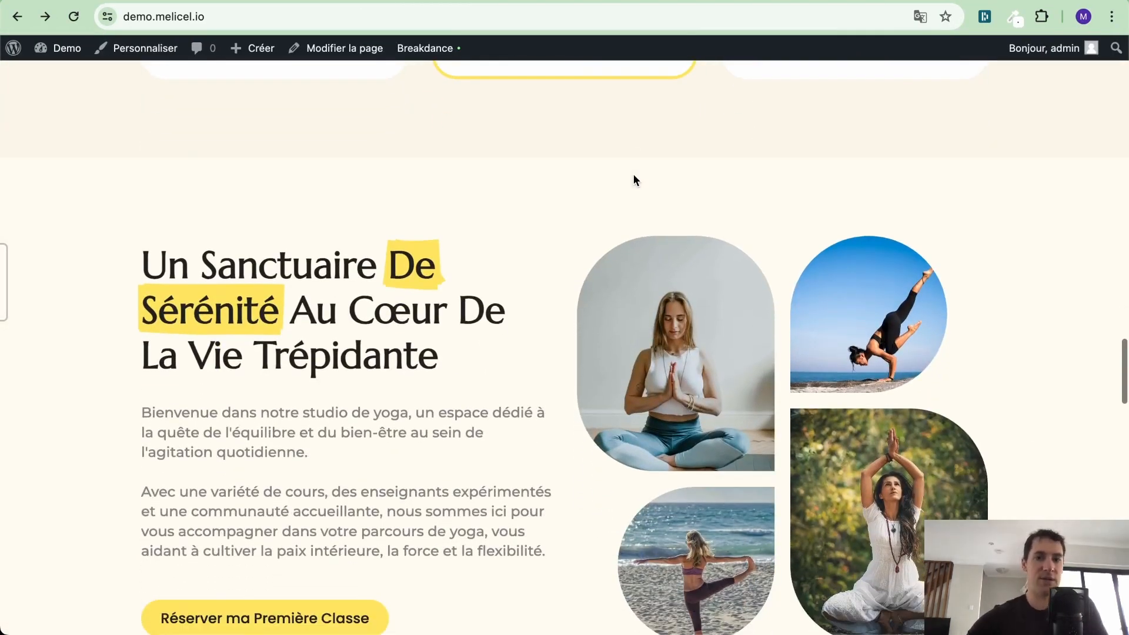
scroll(635, 180, "down", 3)
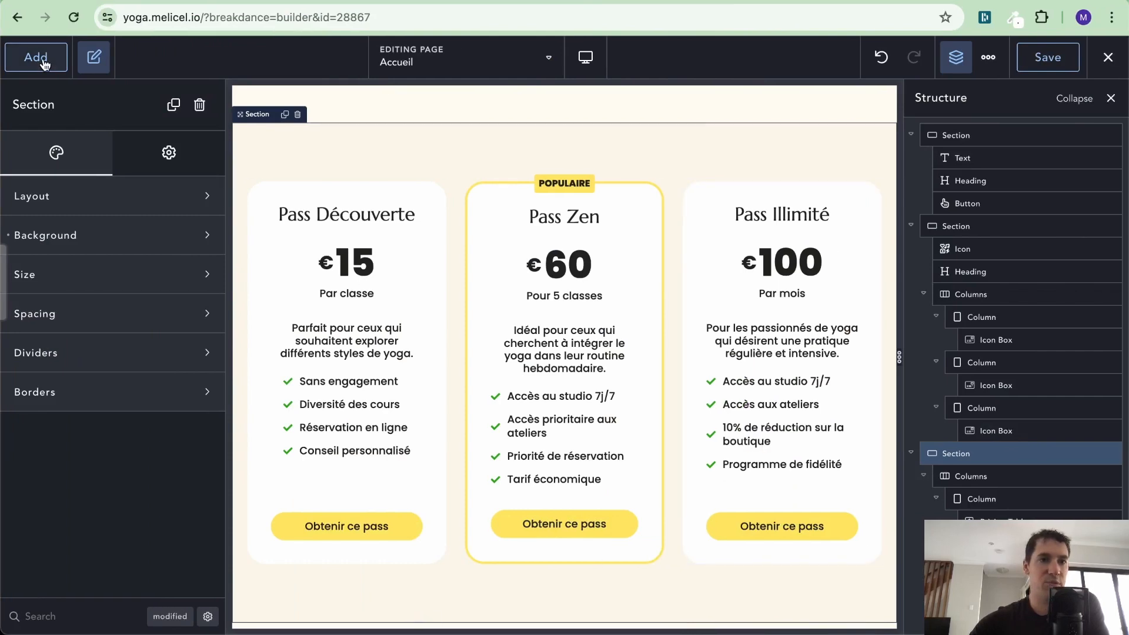
left_click(42, 57)
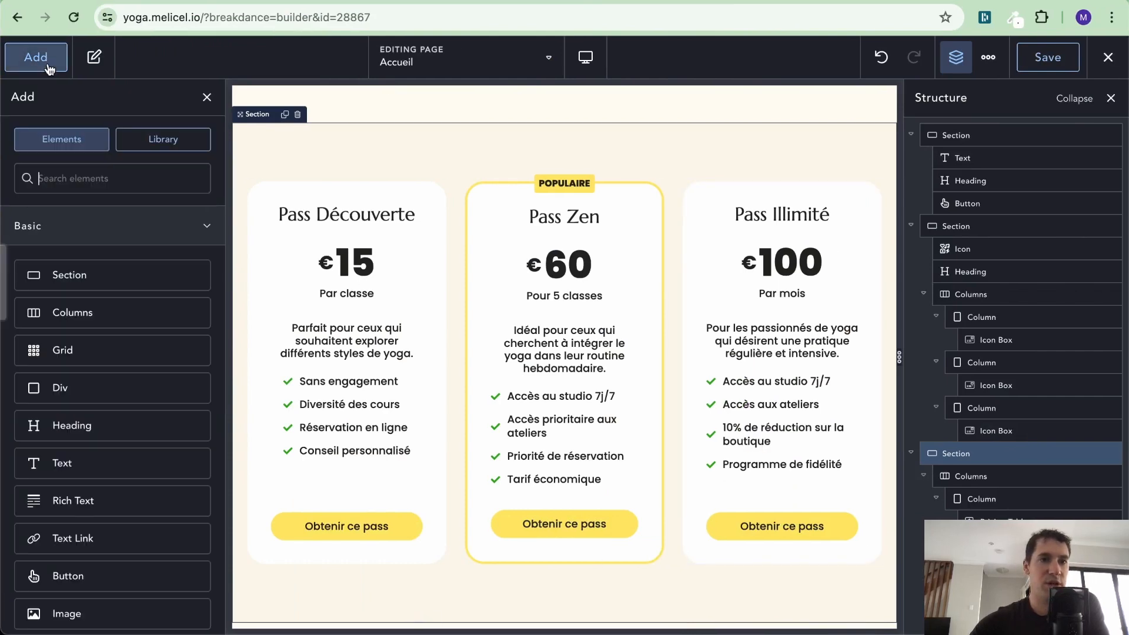
left_click(153, 139)
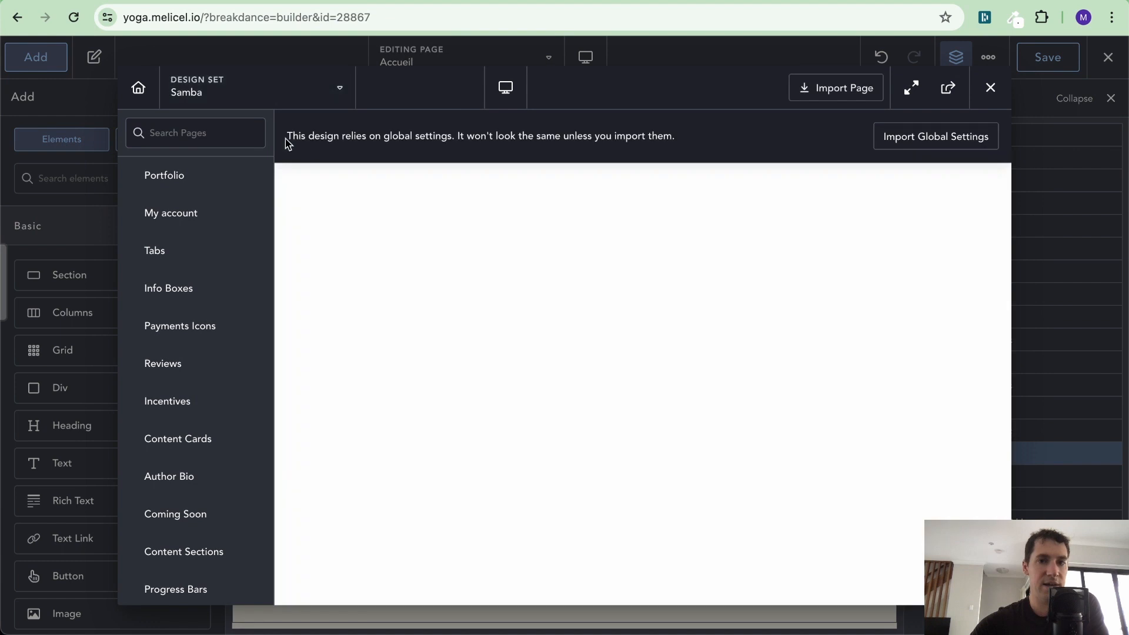
left_click(251, 101)
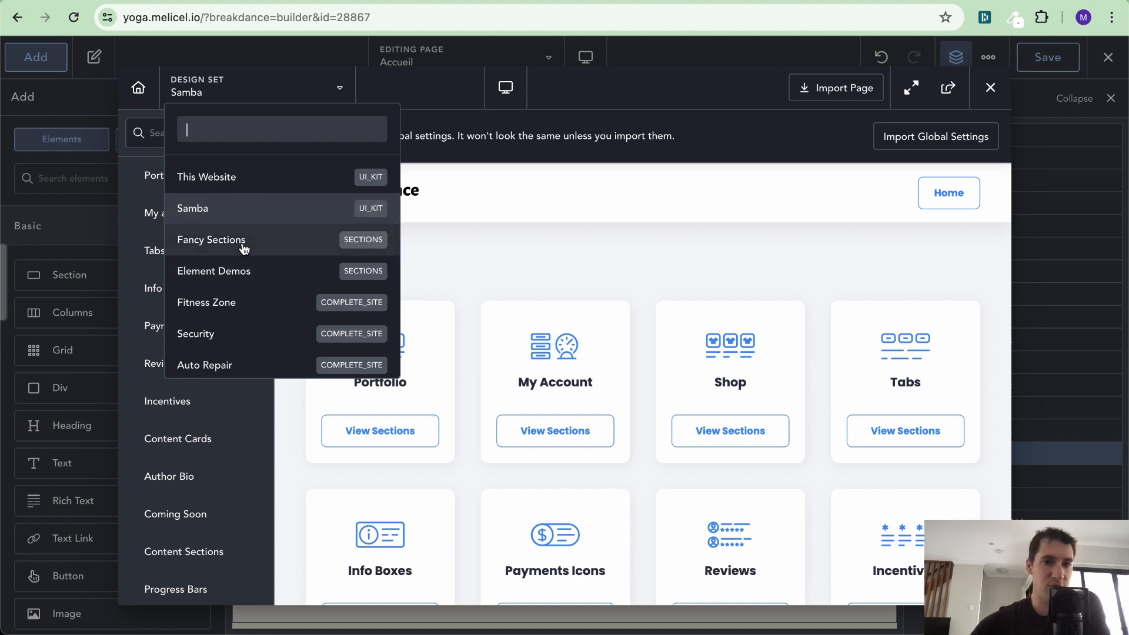
left_click(246, 271)
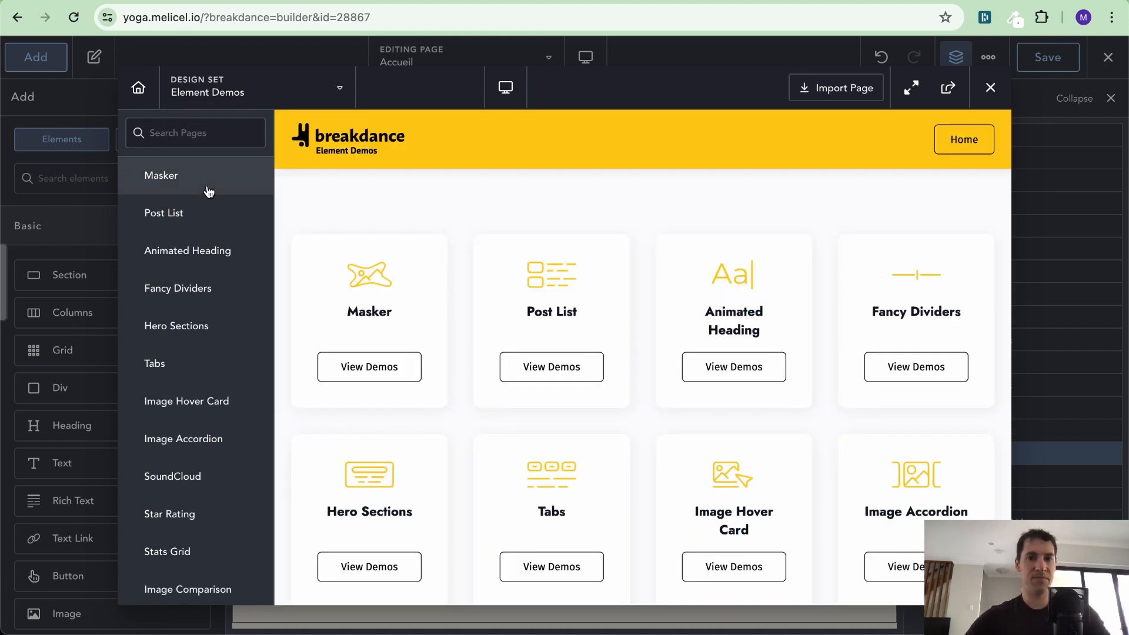
left_click(218, 92)
left_click(232, 239)
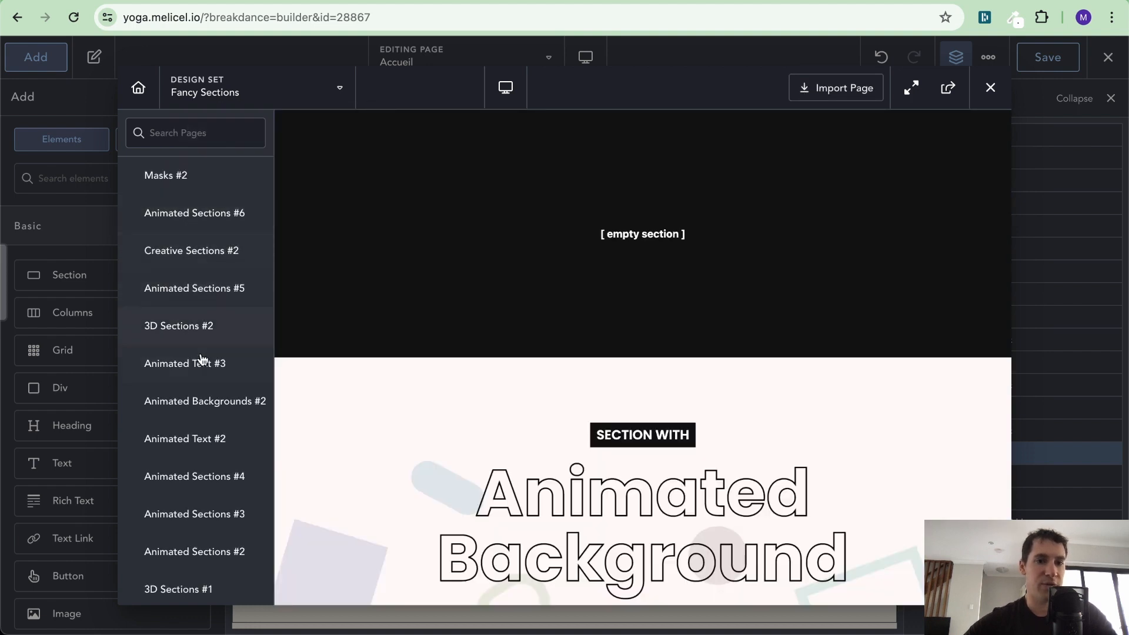
Add the "Imagine the next level of Fashion" section from Creative Sections #1 to the page.
scroll(207, 397, "down", 4)
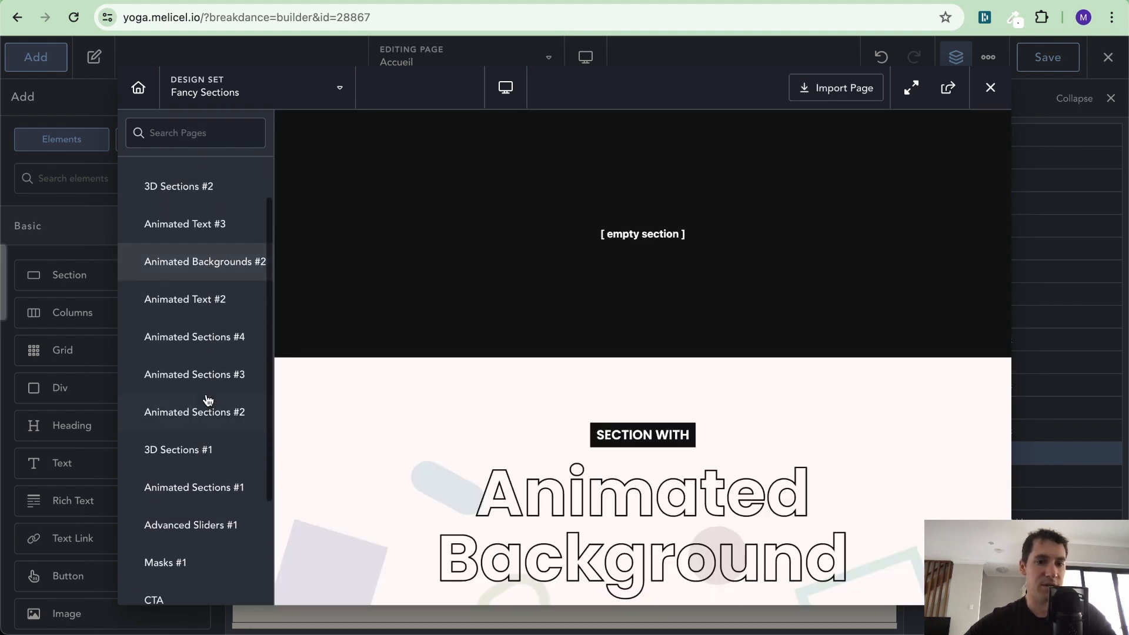
scroll(207, 399, "down", 3)
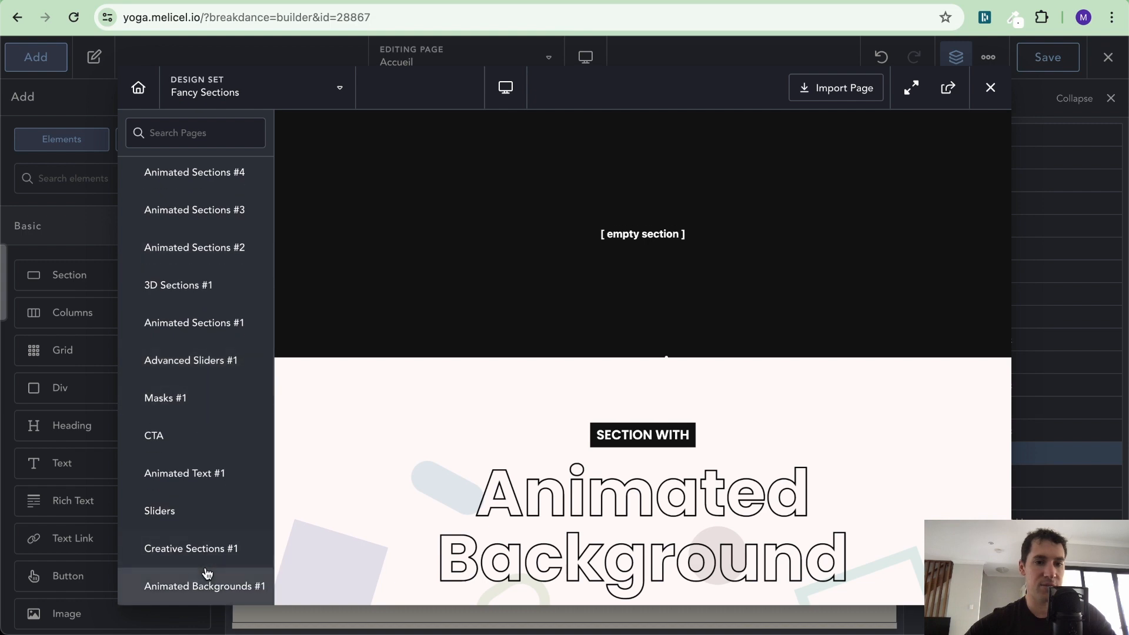
left_click(207, 576)
left_click(225, 553)
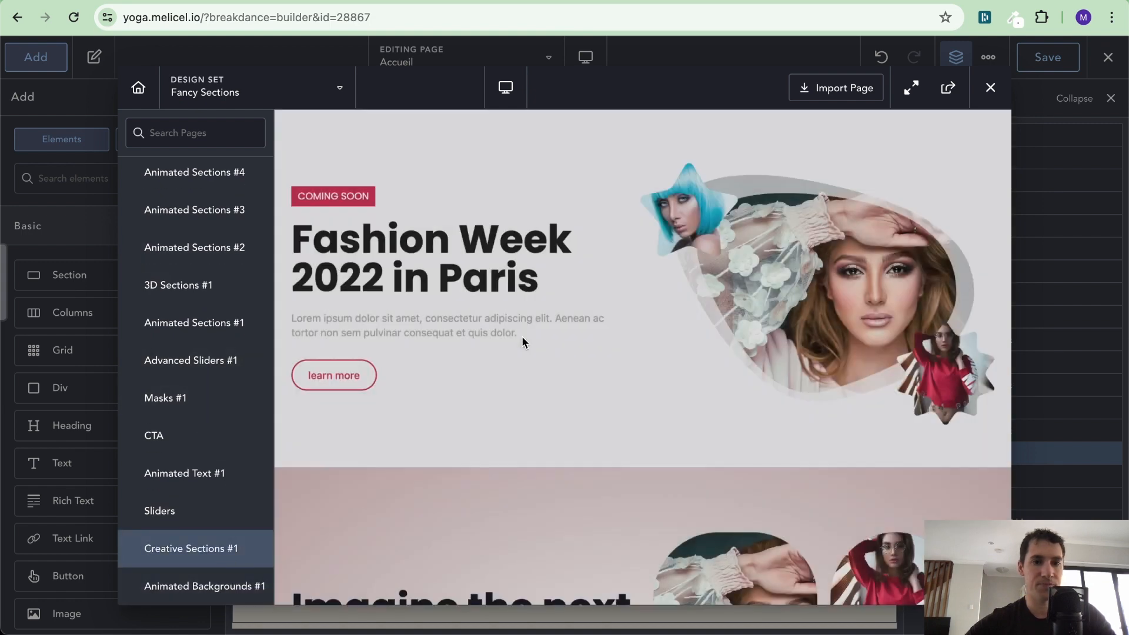
scroll(521, 337, "down", 2)
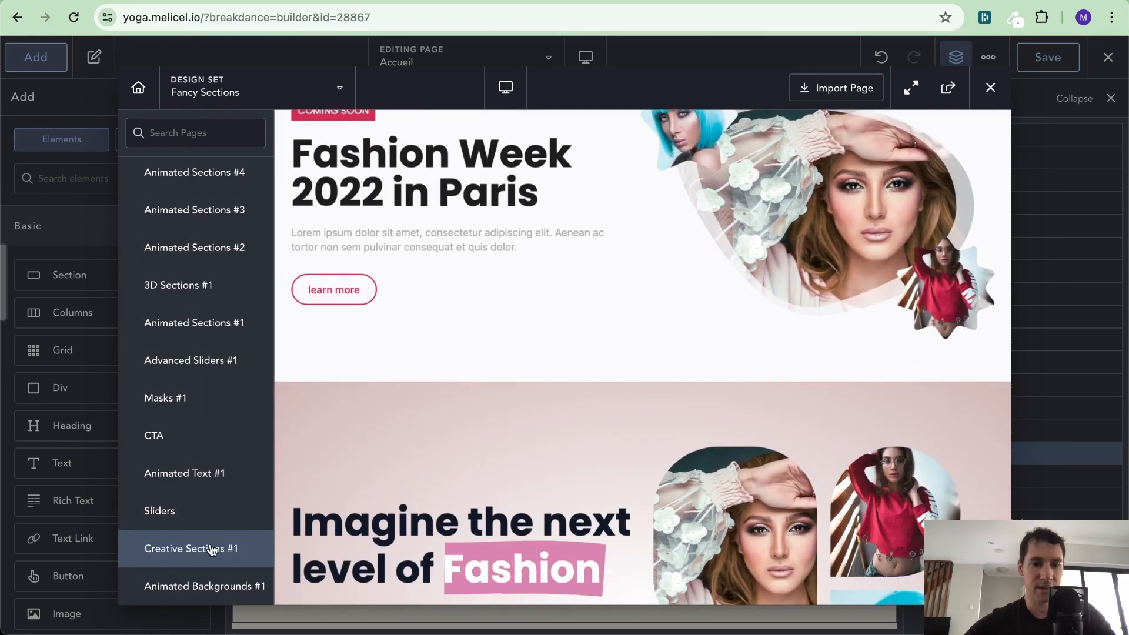
scroll(562, 294, "down", 5)
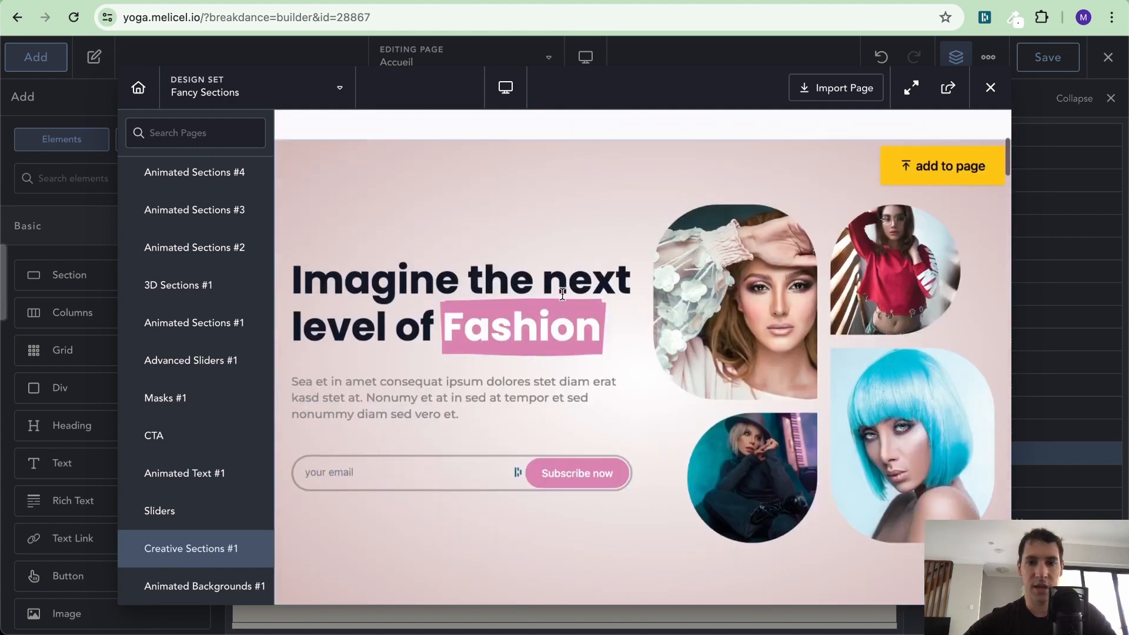
left_click(978, 168)
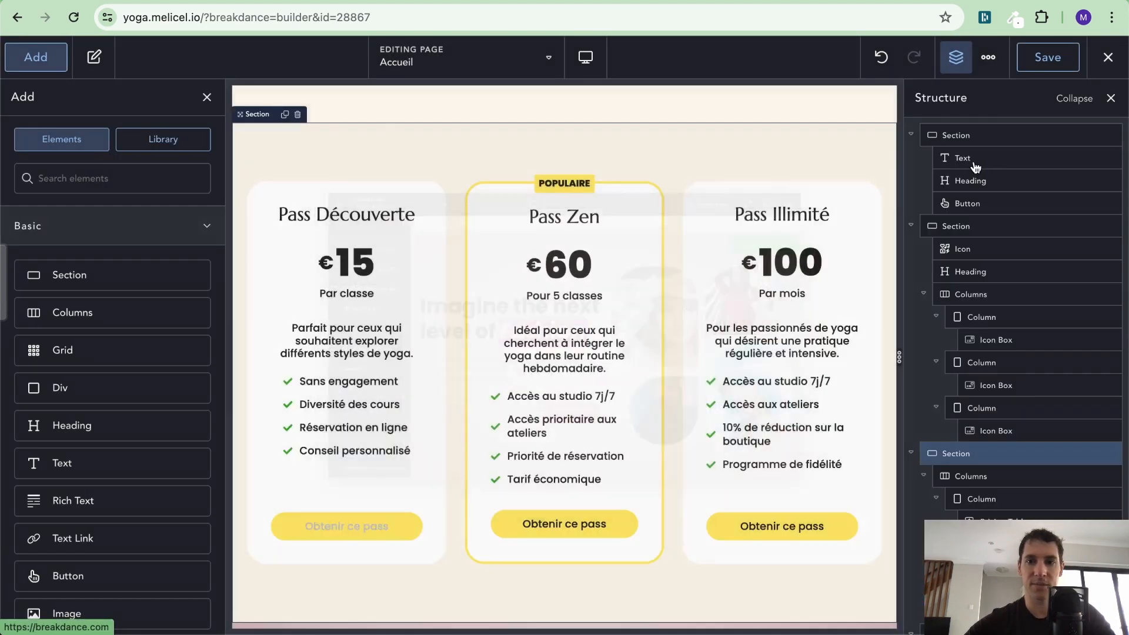
Switch to the demo page and copy the heading "Un Sanctuaire De Sérénité Au Cœur De La Vie Trépidante".
key("ctrl+Left")
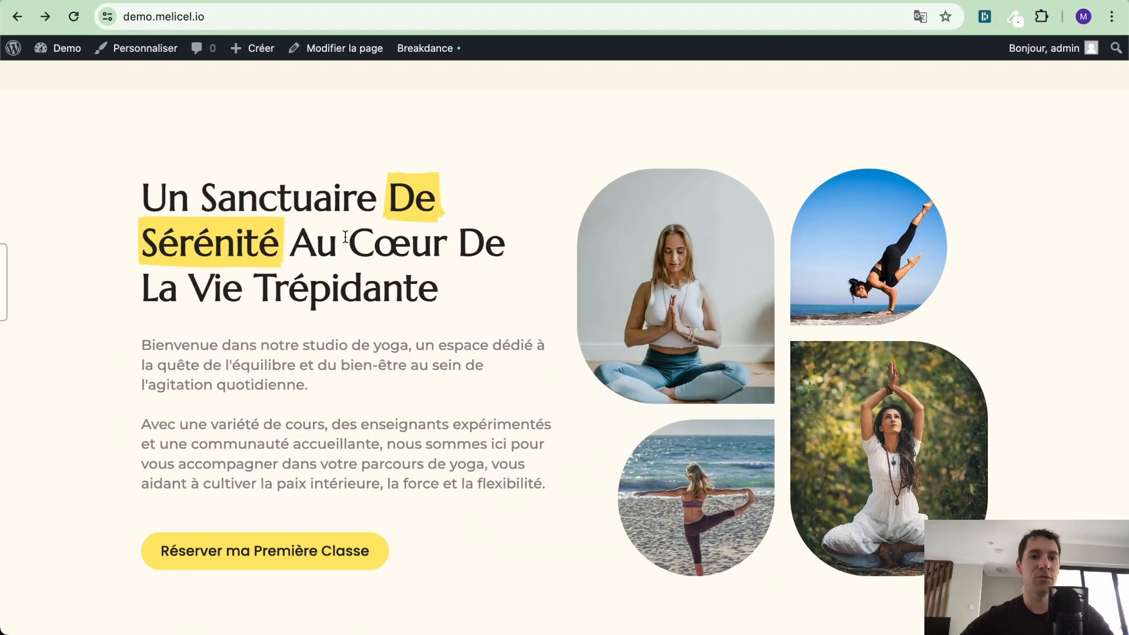
triple_click(346, 237)
triple_click(345, 237)
left_click_drag(345, 237, 210, 196)
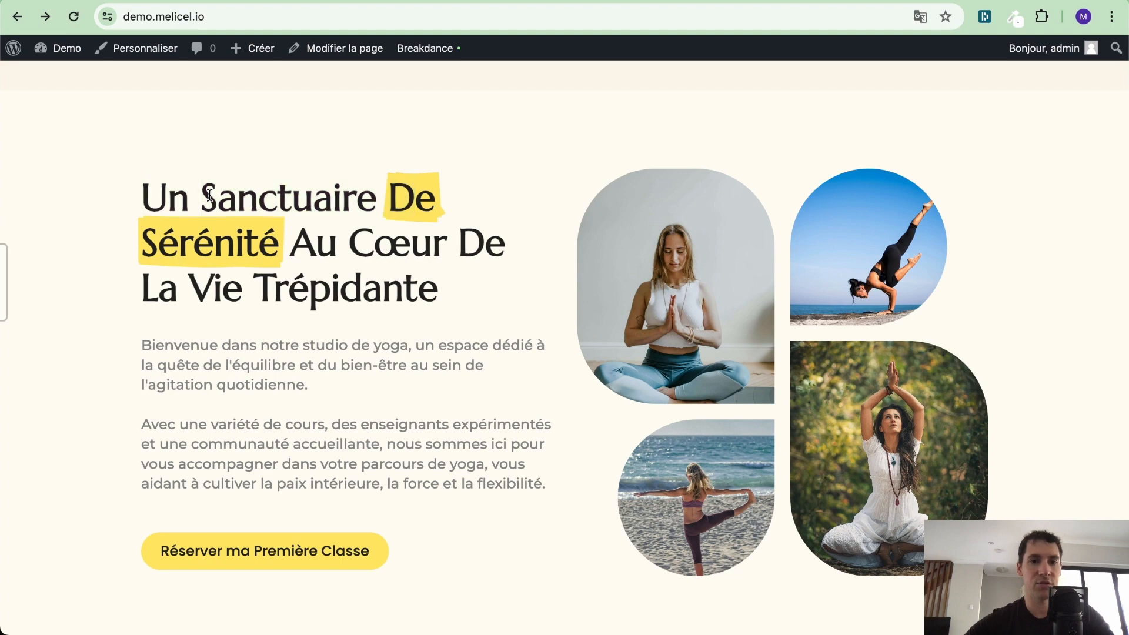
triple_click(210, 196)
key("super+c")
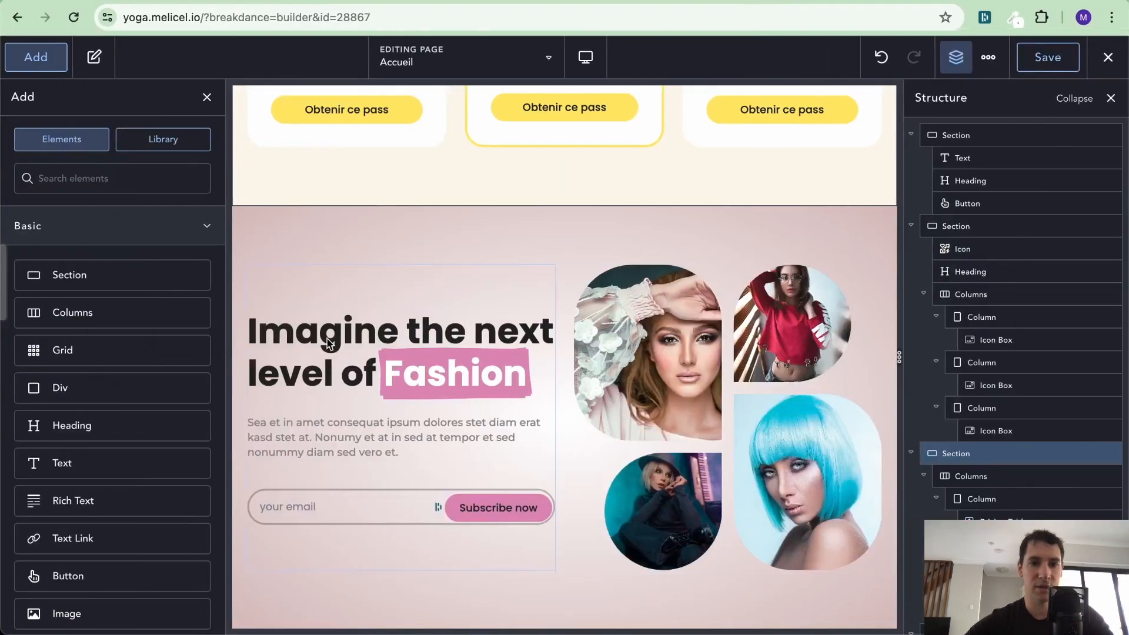
Replace the "Imagine the next level of" words of the new section's dual heading with the copied heading text.
left_click(400, 352)
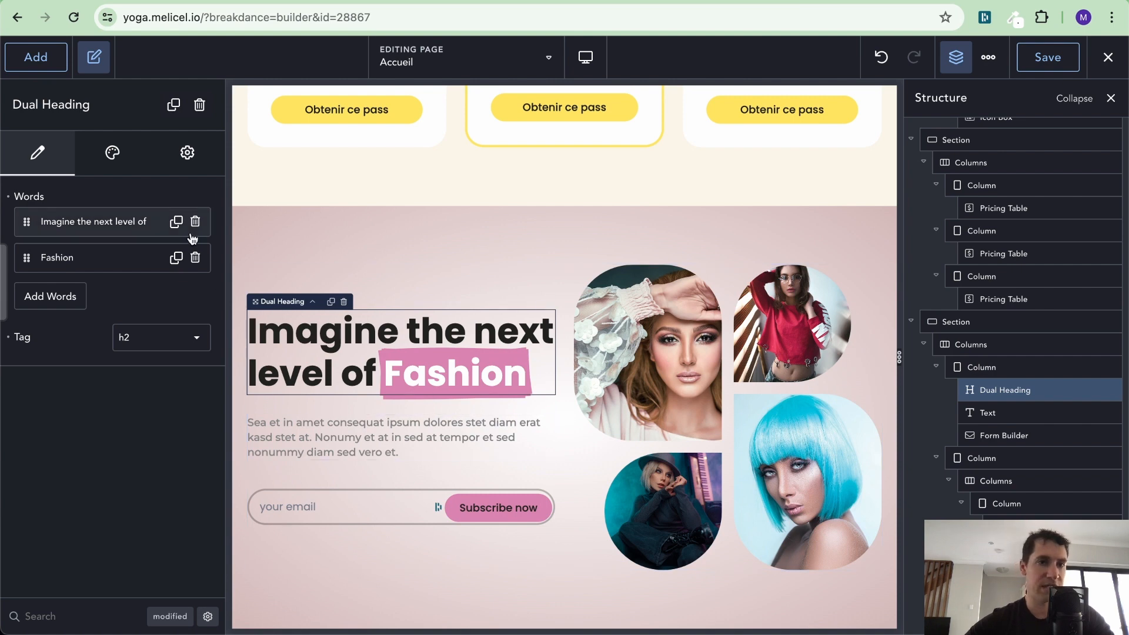
left_click(89, 221)
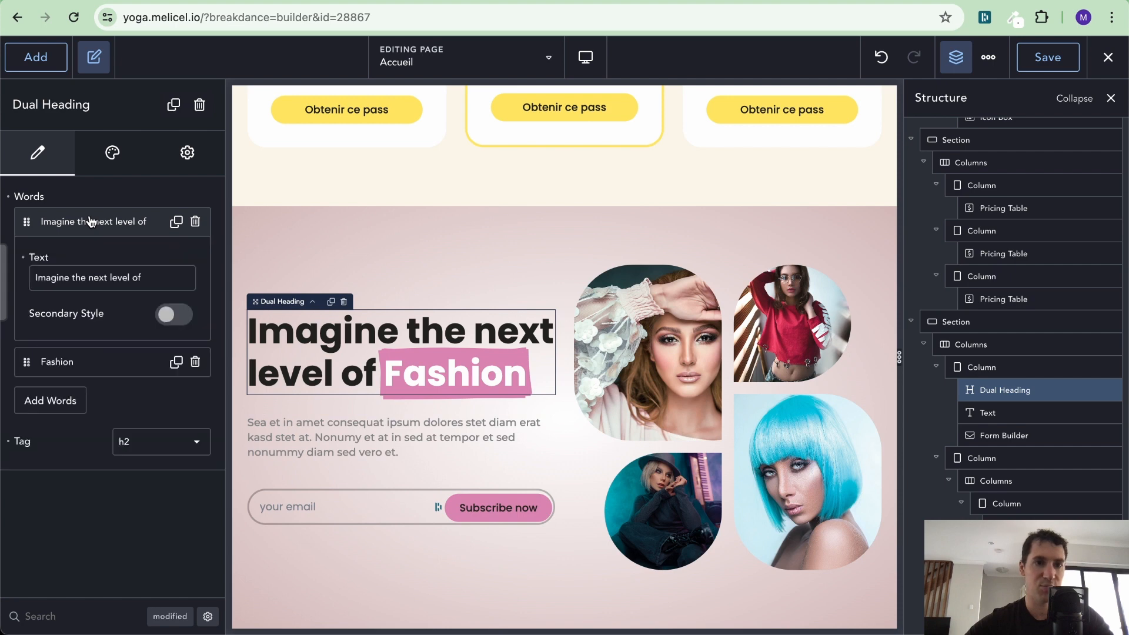
triple_click(112, 288)
key("super+v")
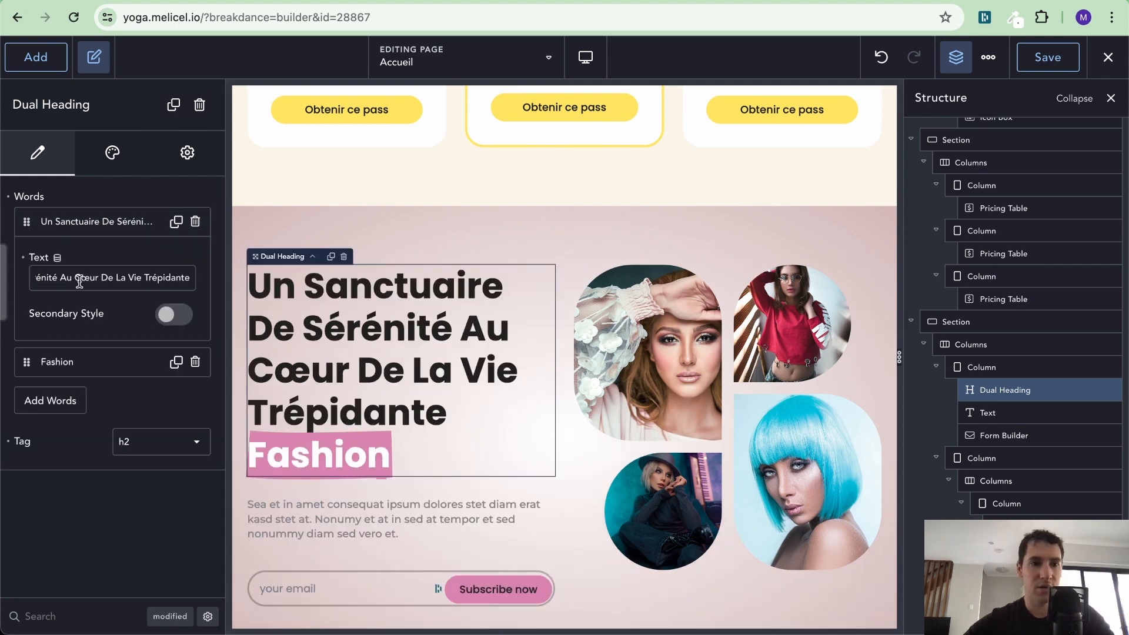
Shorten the first words entry of the dual heading to "Un Sanctuaire" and collapse the entry.
key("BackSpace")
key("BackSpace")
key("BackSpace")
key("BackSpace")
key("BackSpace")
key("BackSpace")
key("BackSpace")
key("BackSpace")
key("BackSpace")
key("BackSpace")
key("BackSpace")
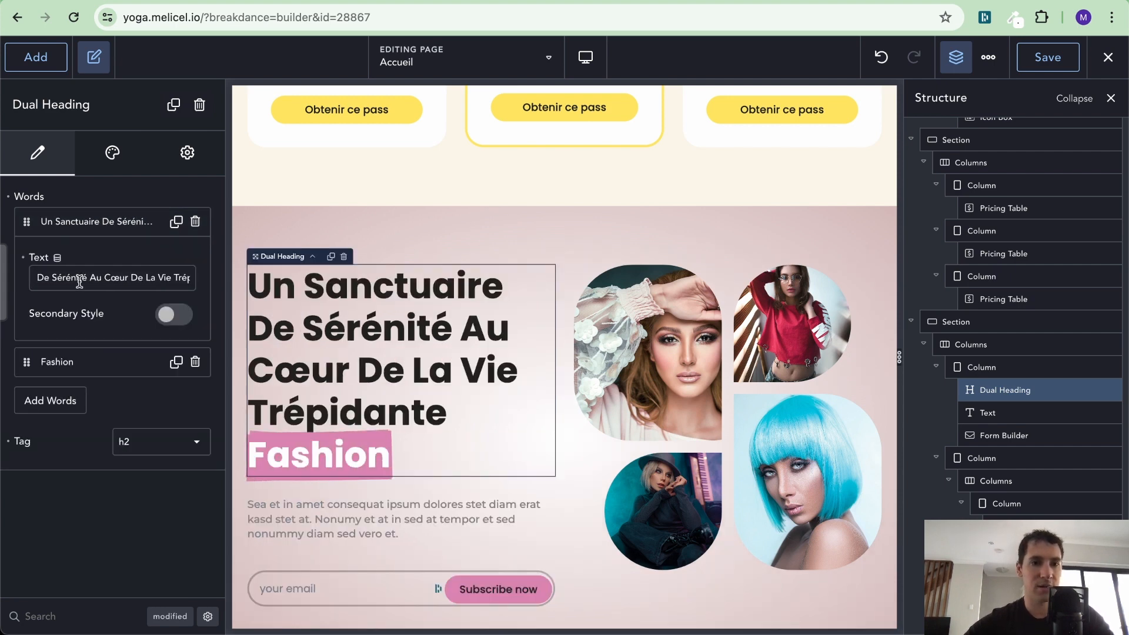
left_click_drag(54, 281, 194, 279)
key("BackSpace")
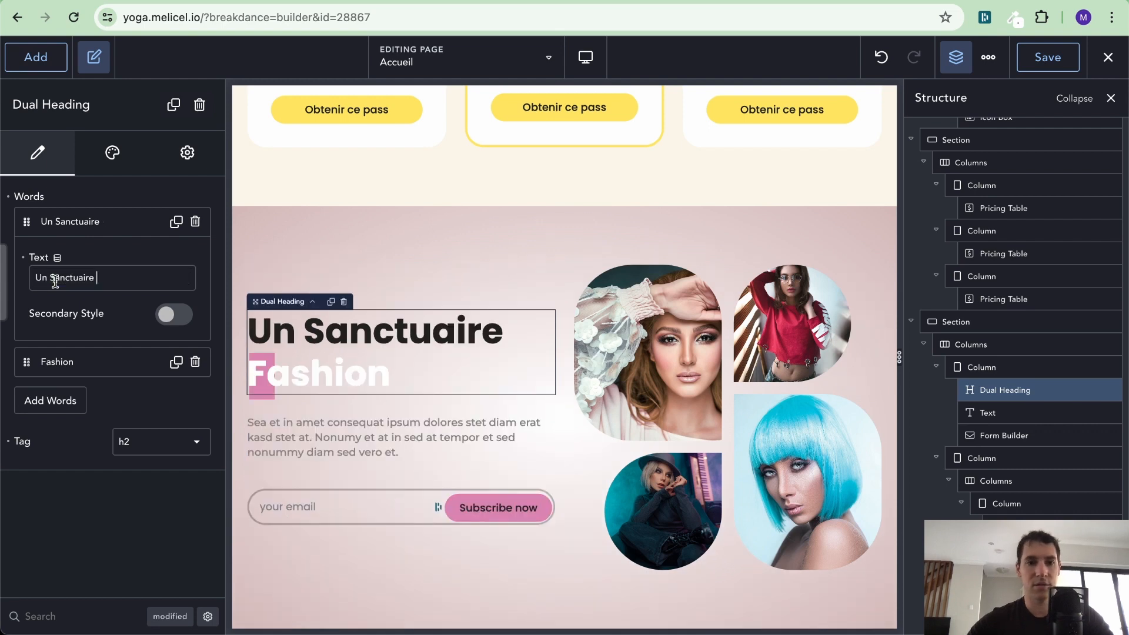
left_click(101, 227)
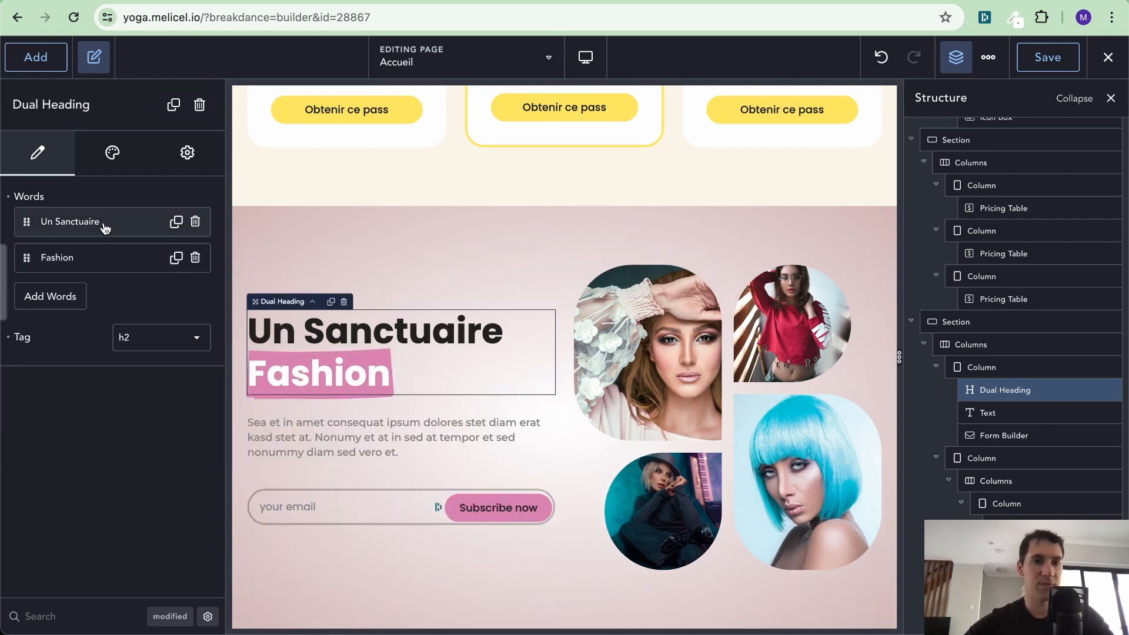
Set the dual heading's "Fashion" entry to "De Sérénité", keeping "Au Cœur De La Vie Trépidante" copied.
left_click(98, 259)
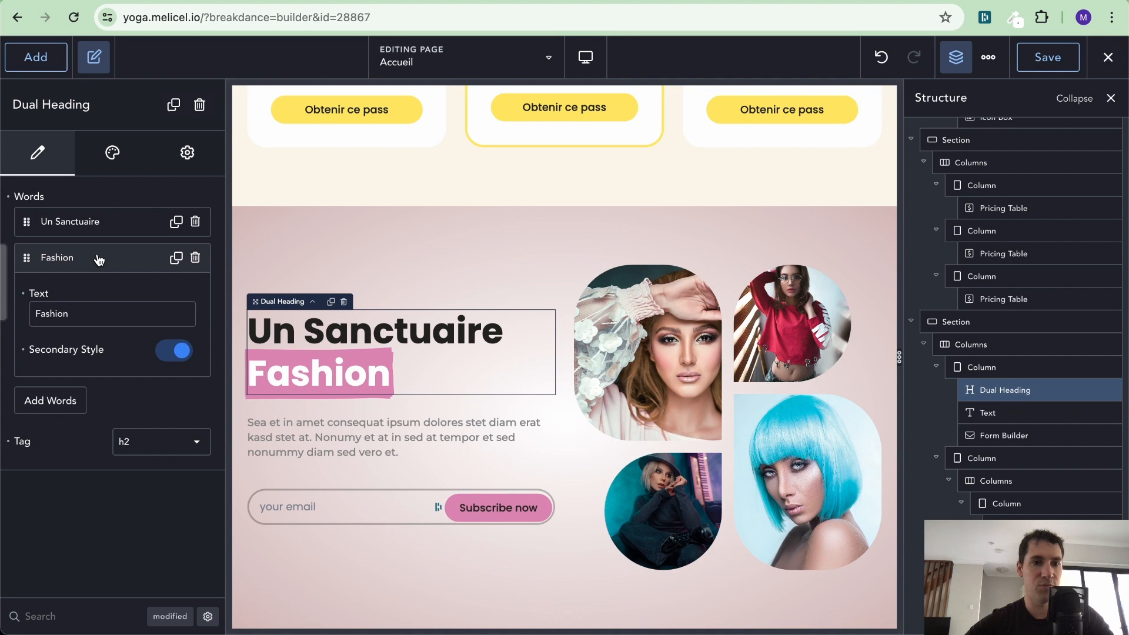
double_click(81, 304)
type("De Sérénité Au Cœur De La Vie Trépidante")
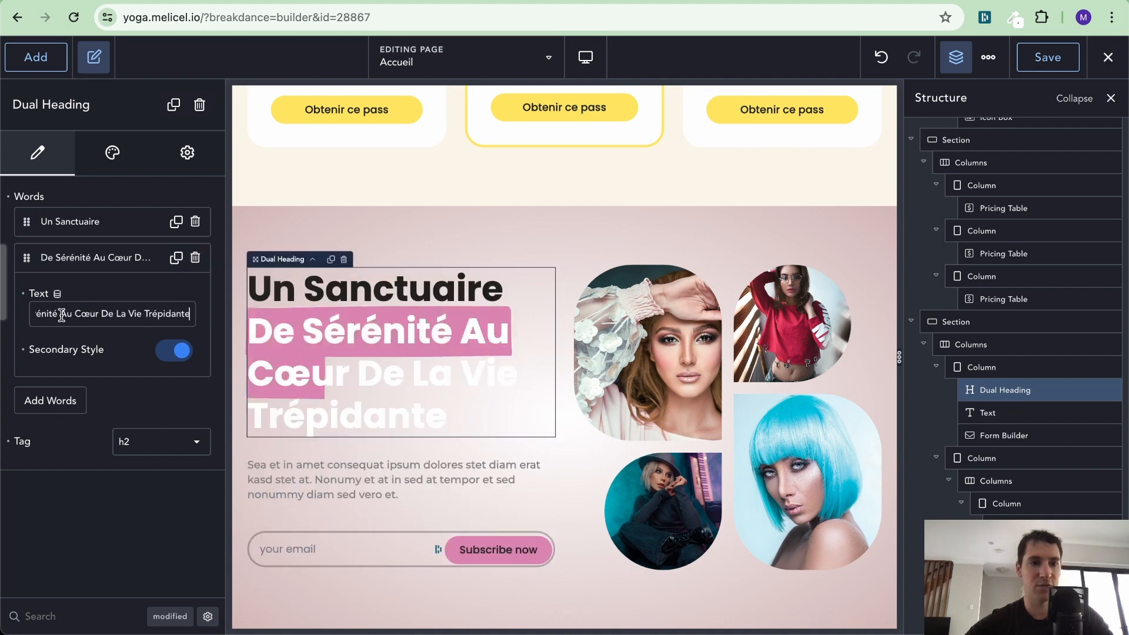
left_click(61, 315)
key("super+shift+Right")
key("super+c")
key("BackSpace")
key("BackSpace")
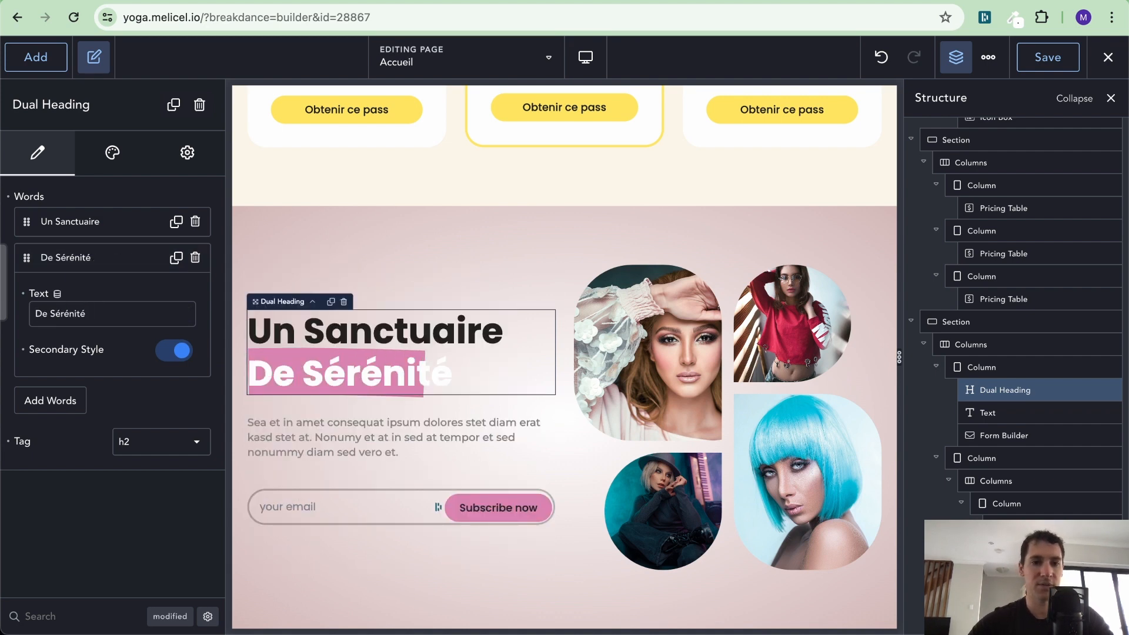
left_click(125, 260)
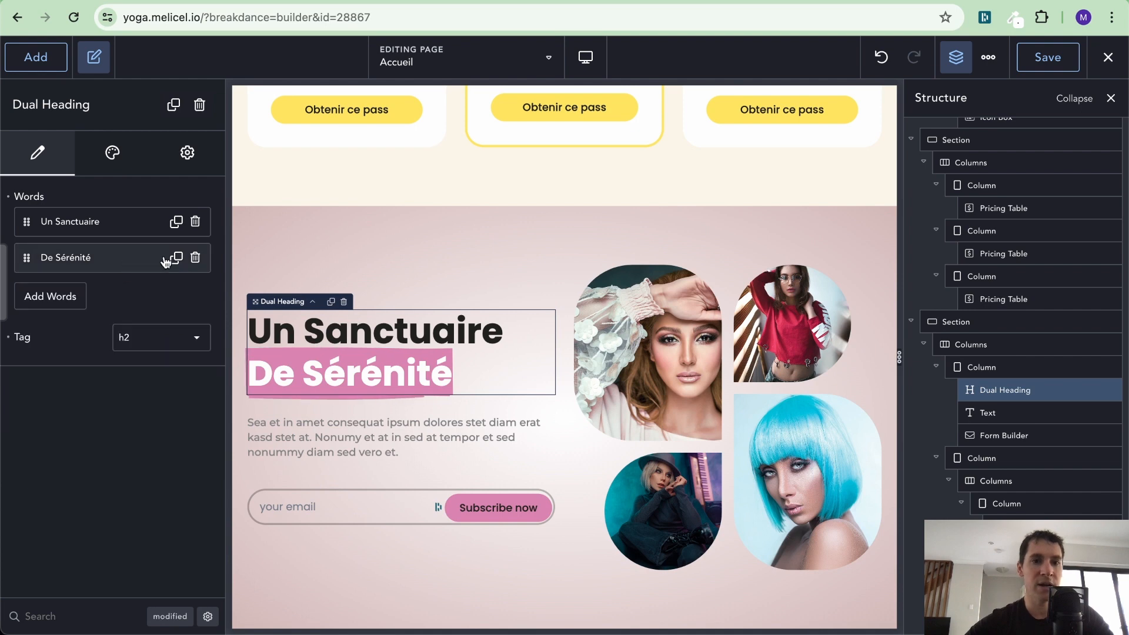
Duplicate the "De Sérénité" entry, set the copy's text to "Au Cœur De La Vie Trépidante" and turn off its secondary style.
left_click(176, 258)
left_click(111, 295)
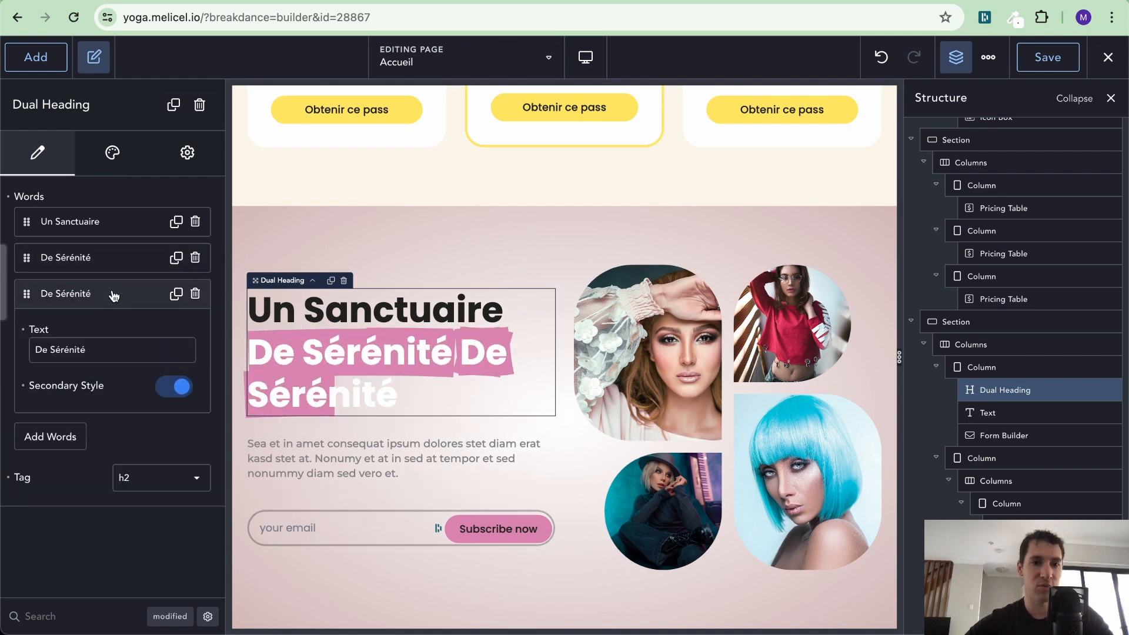
double_click(96, 348)
key("super+v")
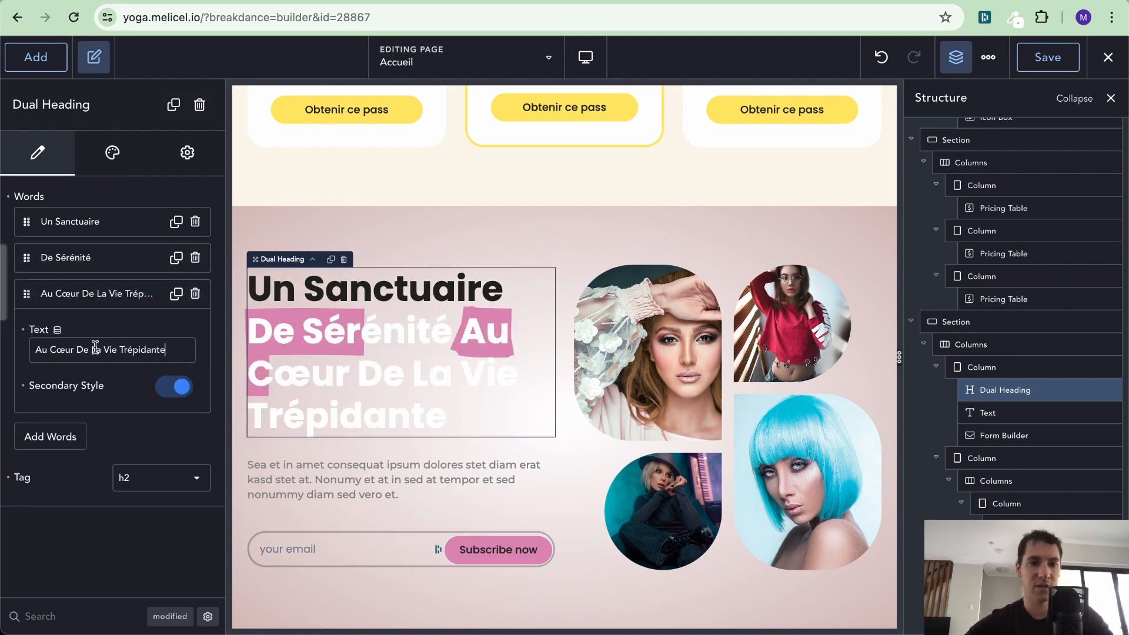
left_click(126, 295)
left_click(124, 297)
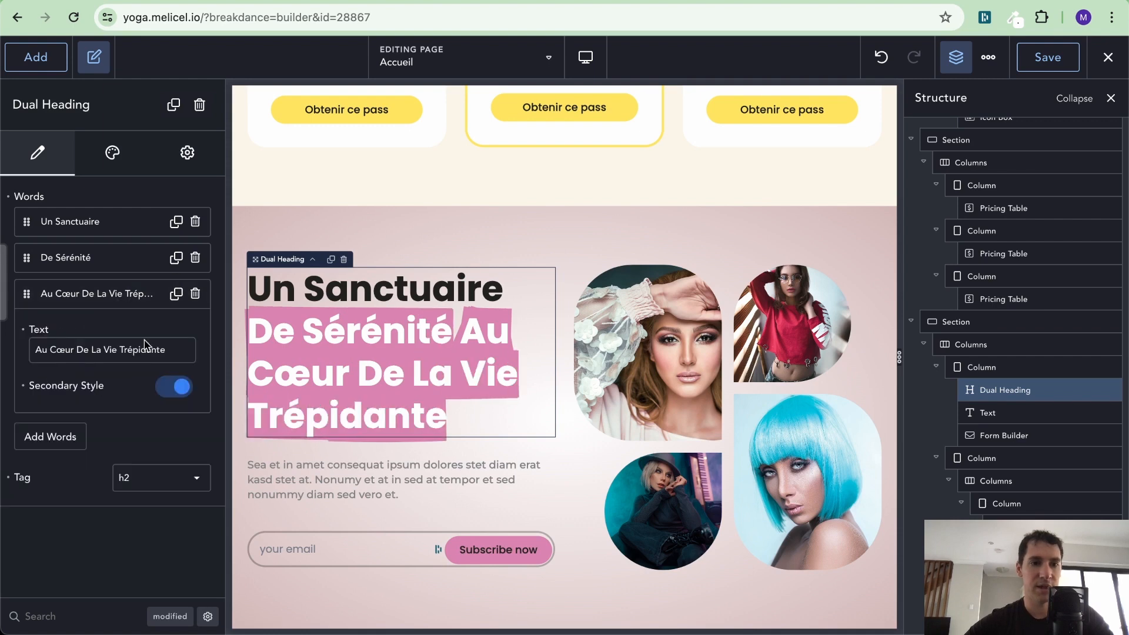
left_click(172, 390)
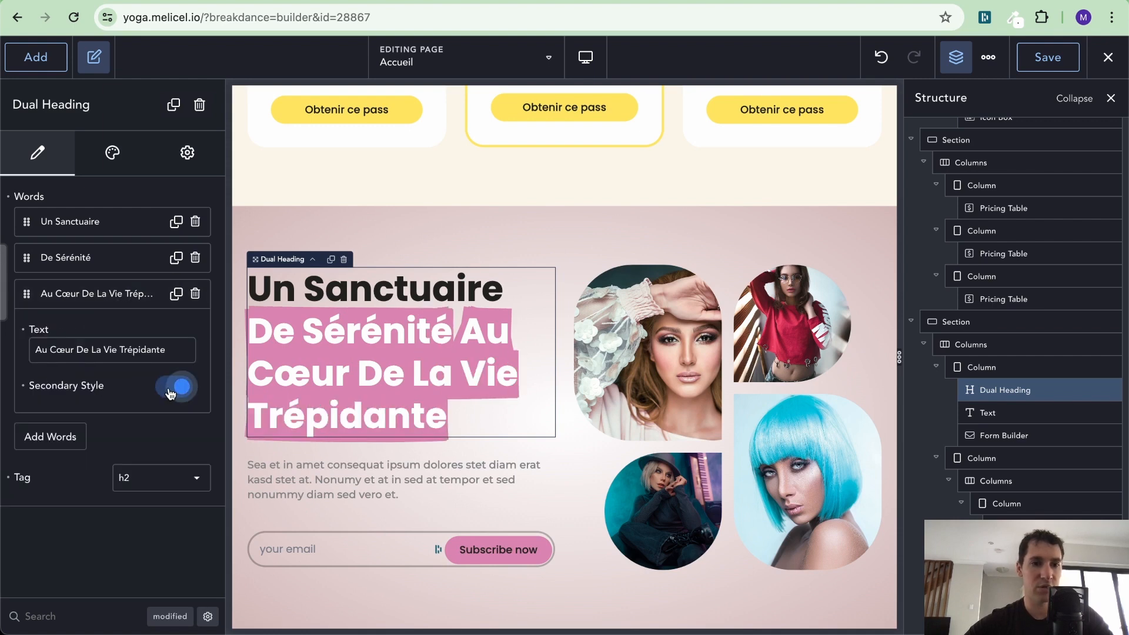
left_click(170, 390)
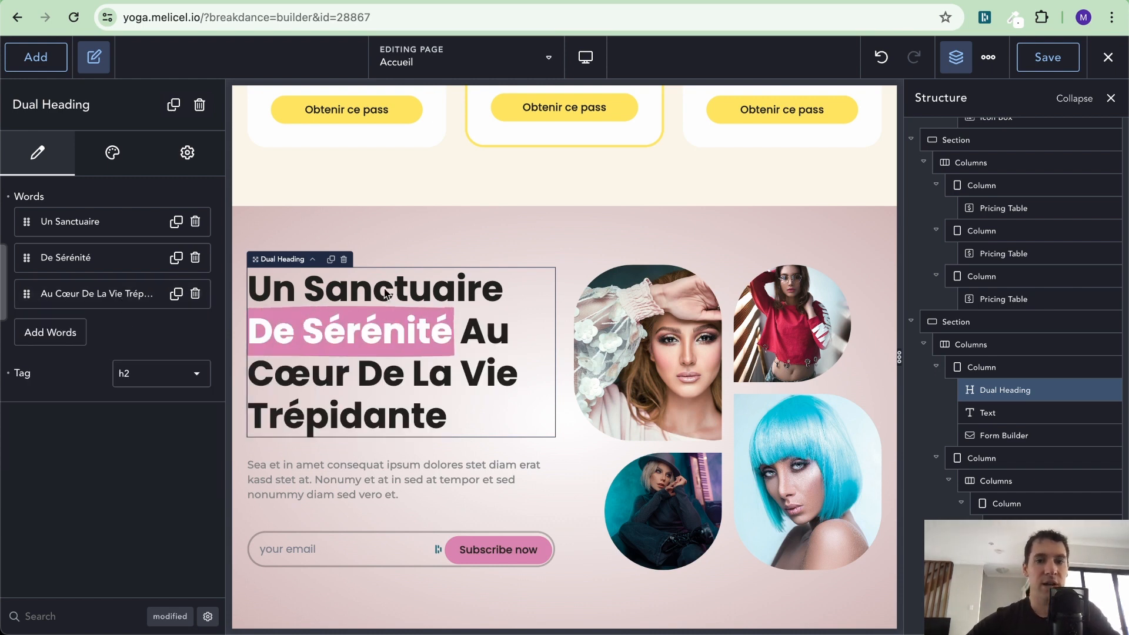
Reset the new section's pink background and delete its email subscription Form Builder.
left_click(460, 204)
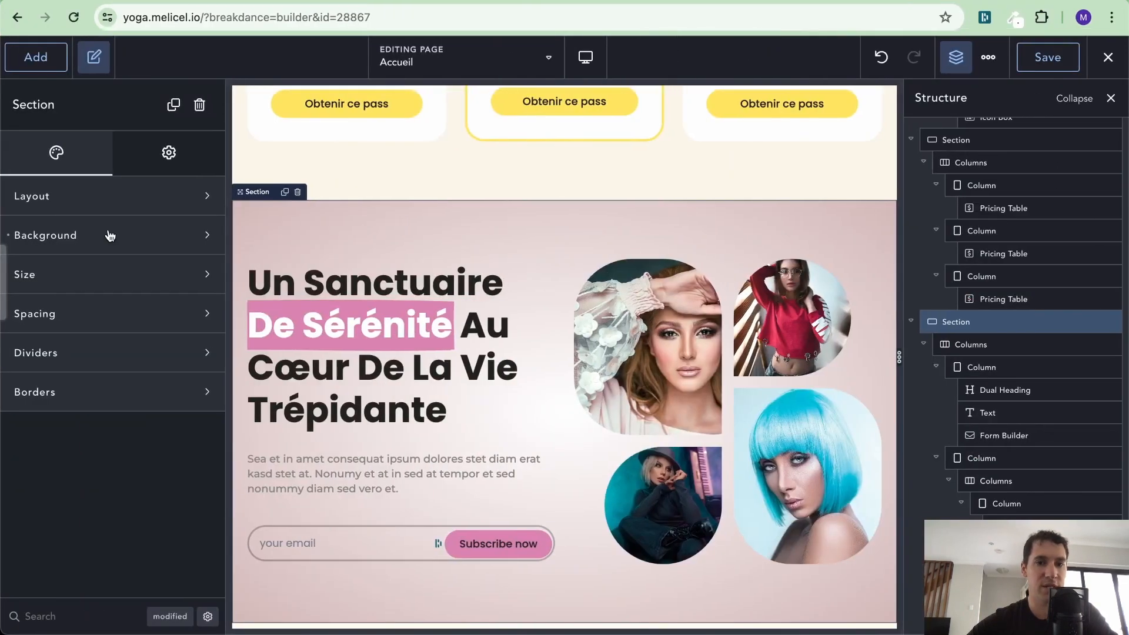
left_click(10, 234)
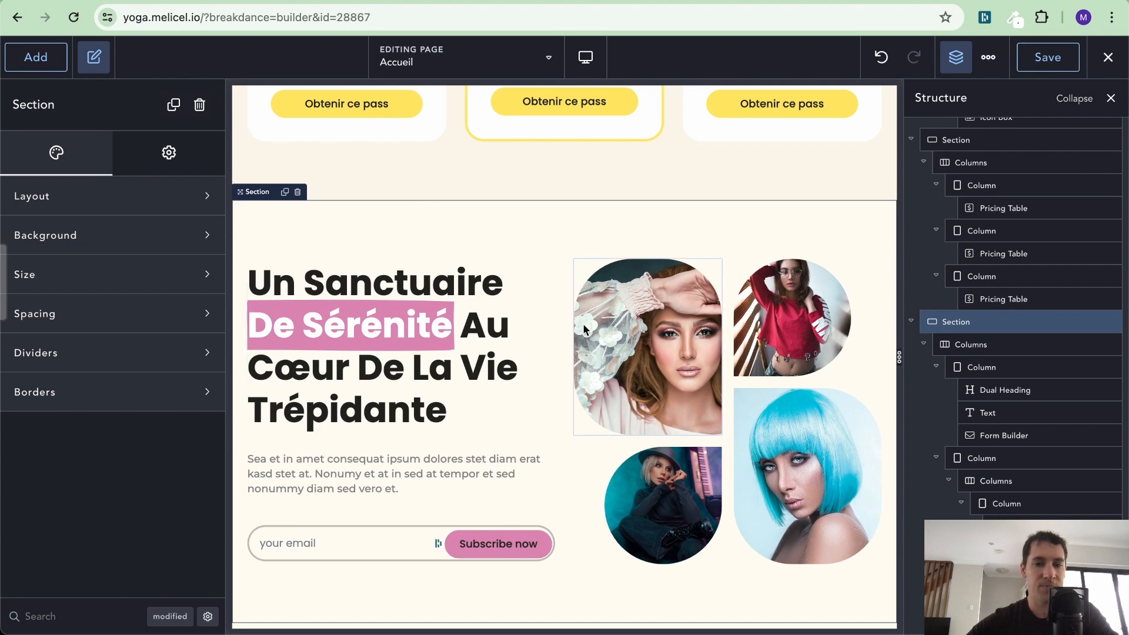
left_click(405, 545)
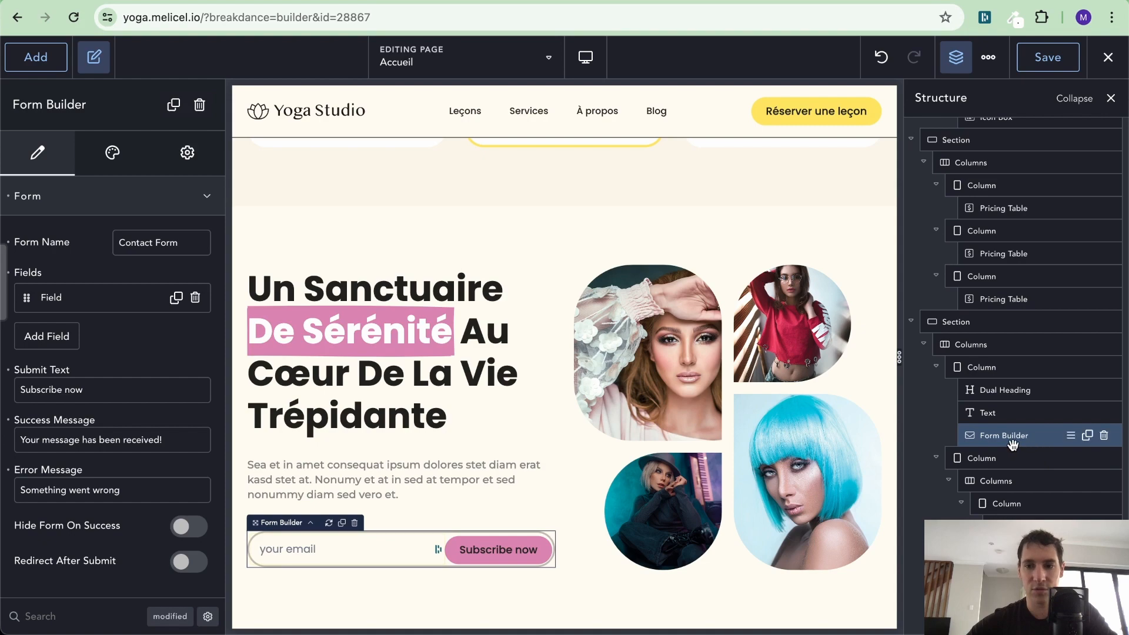
key("Delete")
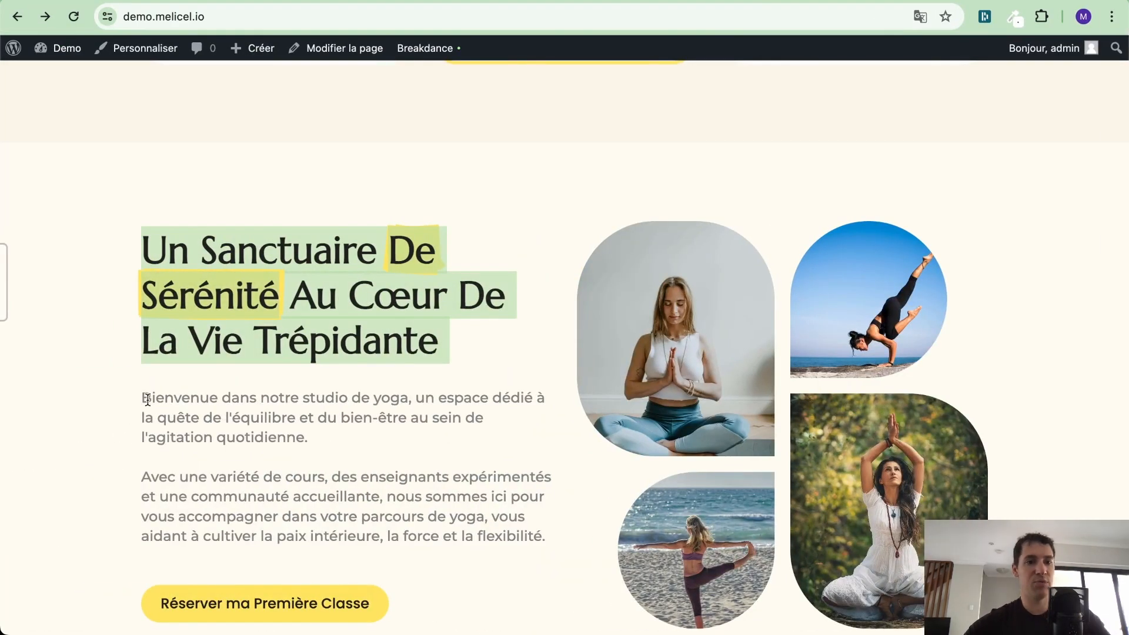
Replace the placeholder text under the heading with the two "Bienvenue dans notre studio de yoga" paragraphs copied from the demo page.
left_click(202, 397)
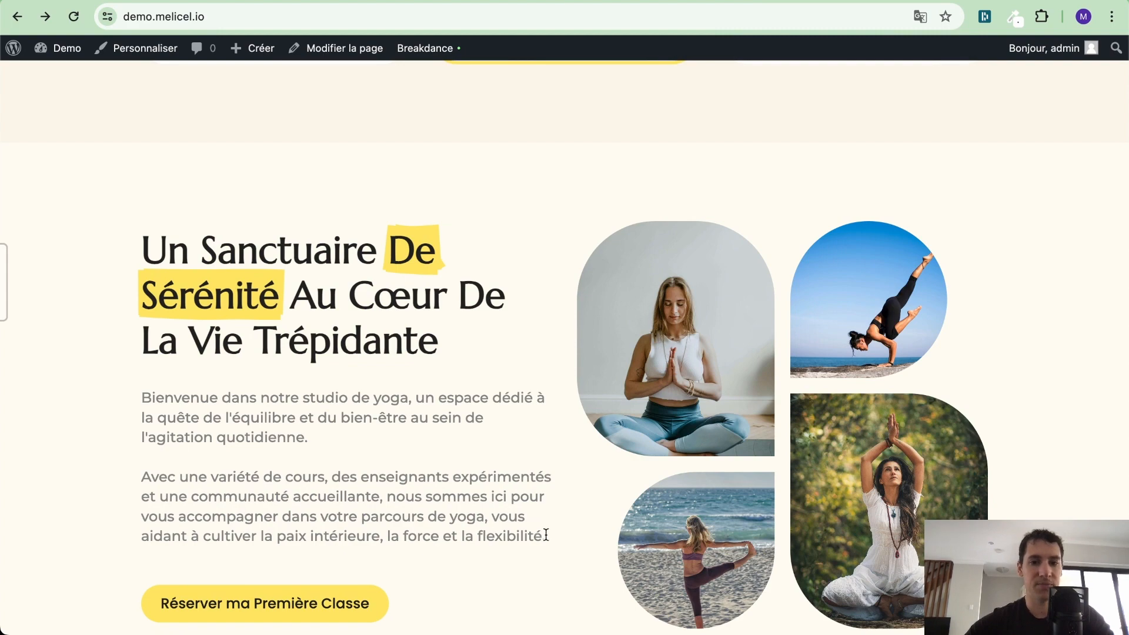
left_click_drag(546, 535, 142, 397)
key("ctrl+c")
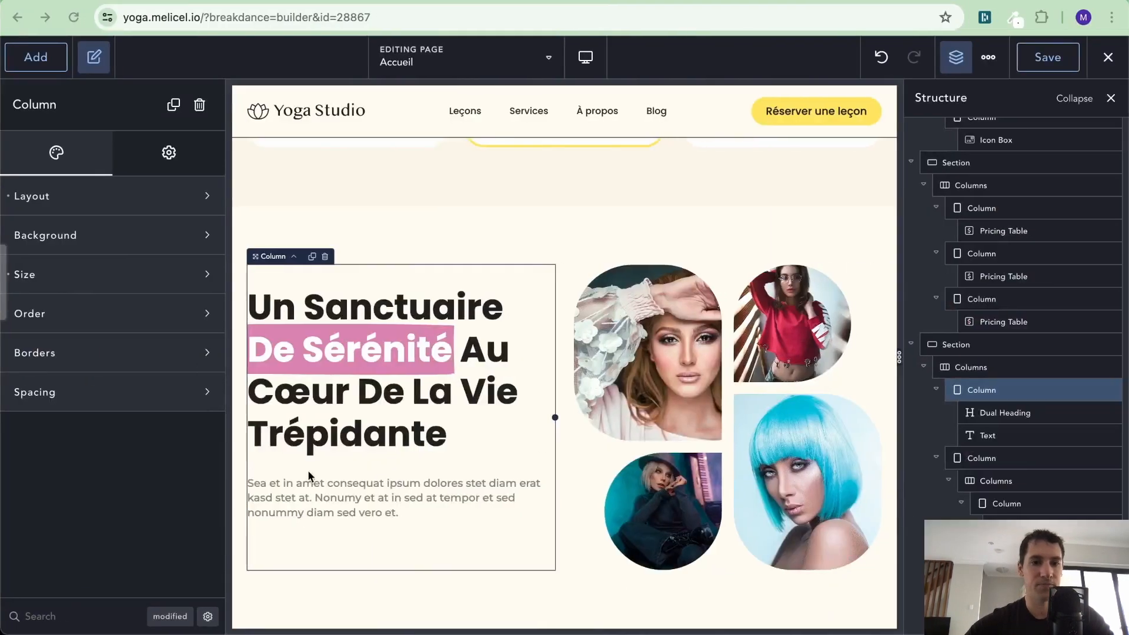
left_click(324, 507)
triple_click(323, 507)
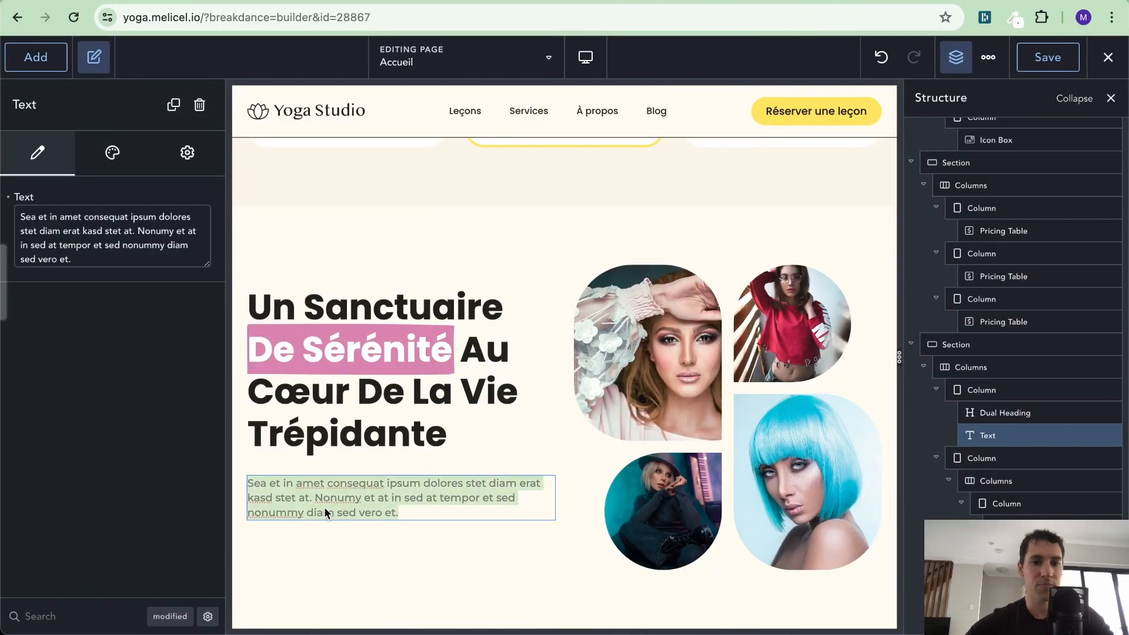
key("ctrl+v")
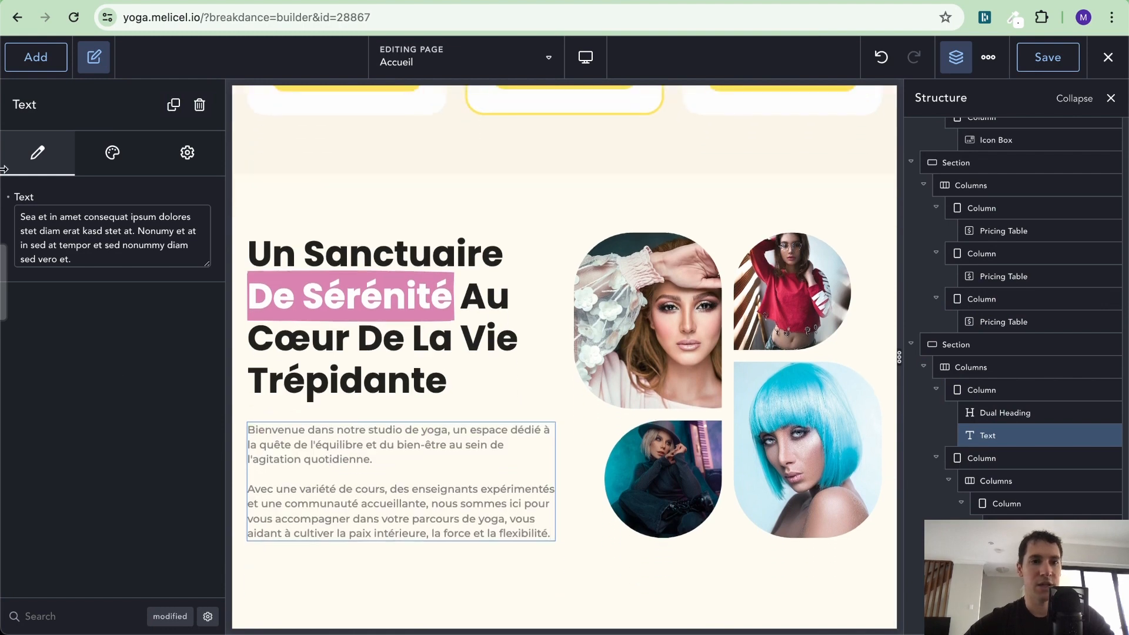
Add a Button element below the section's text and check the button's wording on the demo page.
left_click(50, 55)
type("bu")
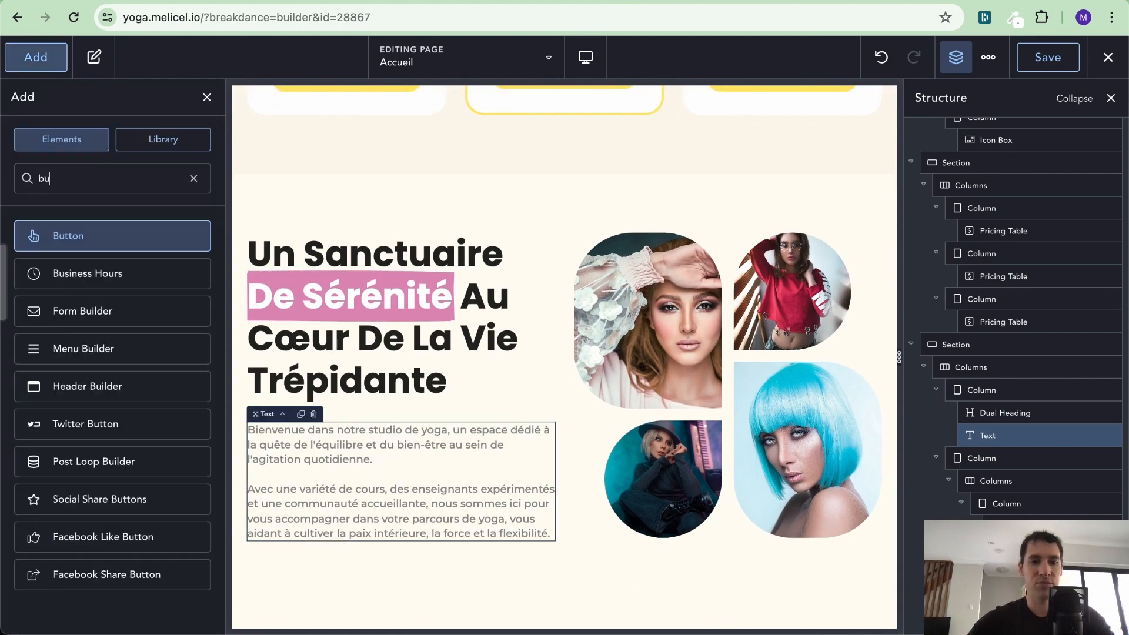
left_click(152, 238)
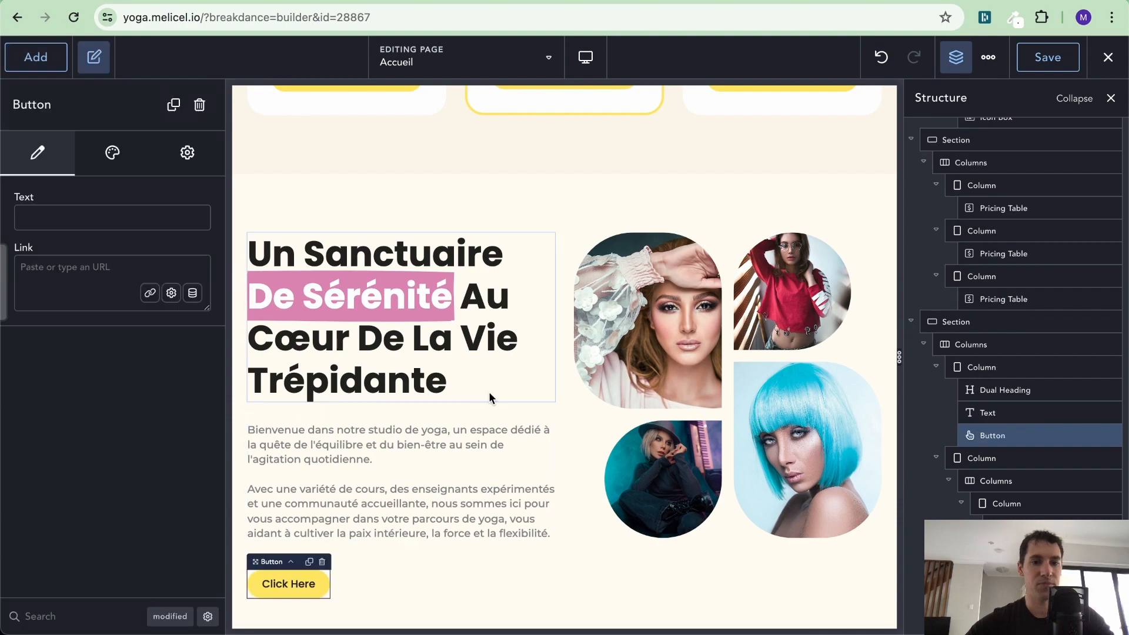
key("ctrl+Left")
key("ctrl+Right")
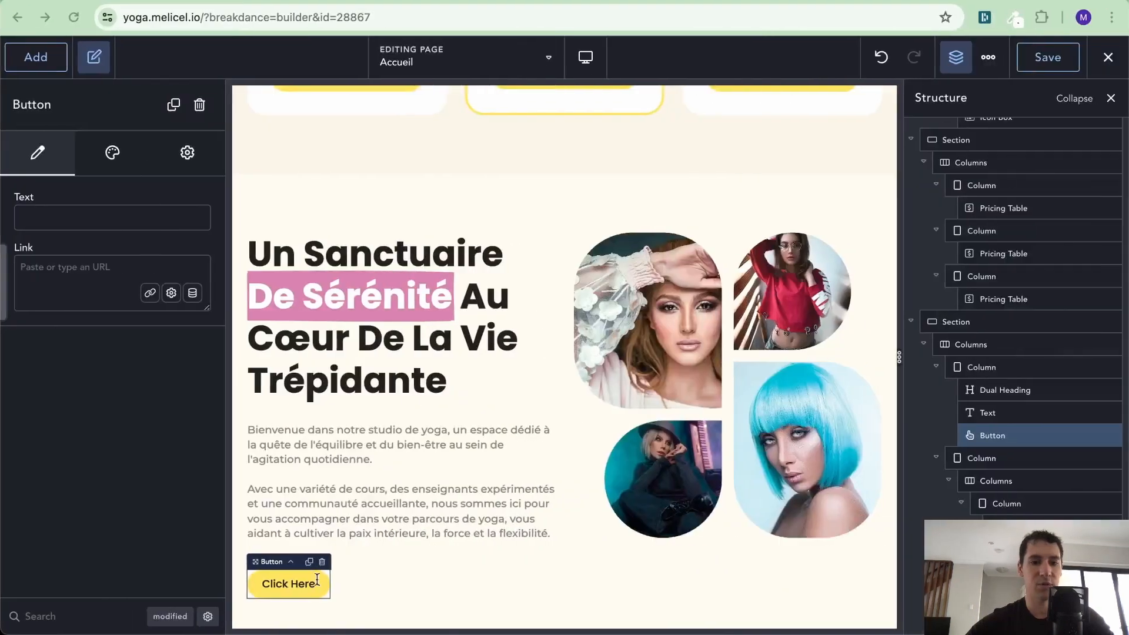
Set the new button's text to "Réserver ma première classe".
left_click(141, 218)
type("rése")
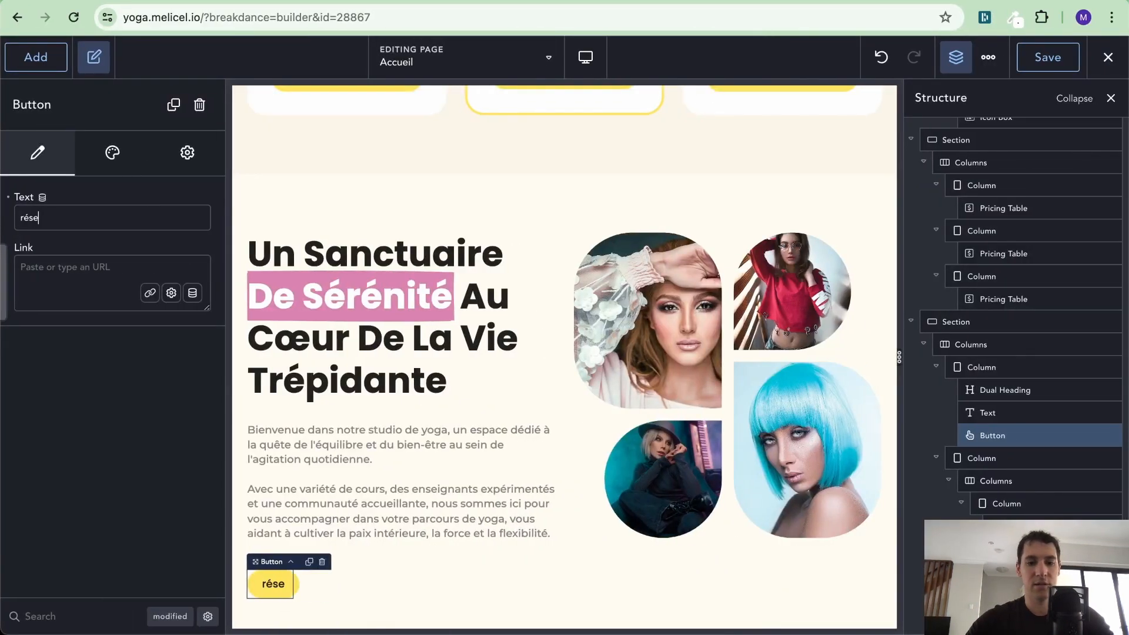
type("rver")
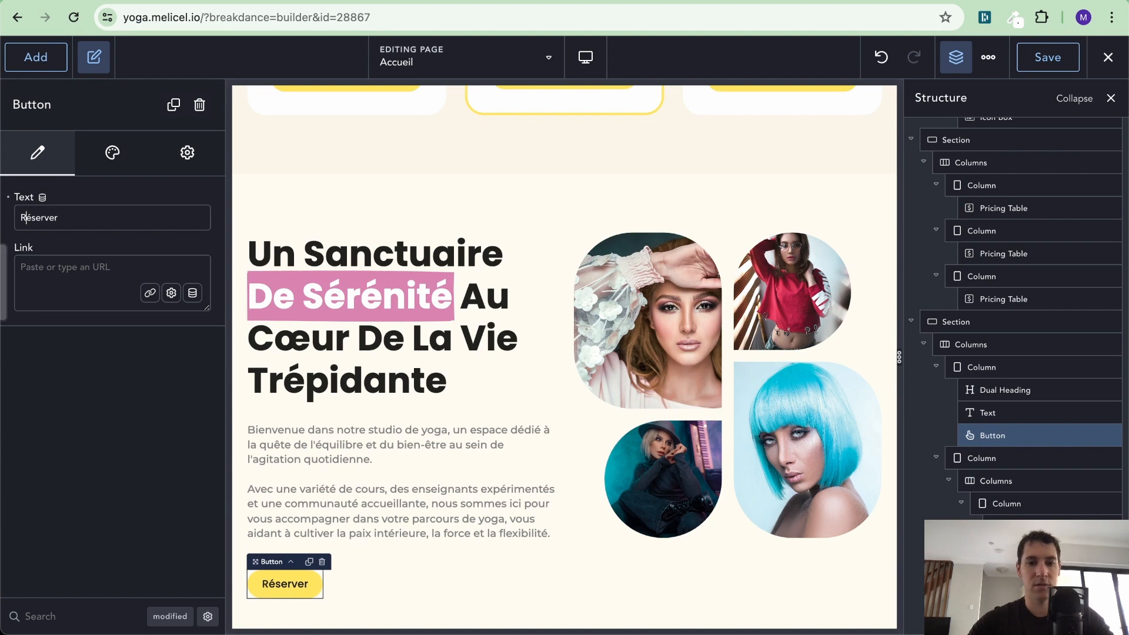
type("R la")
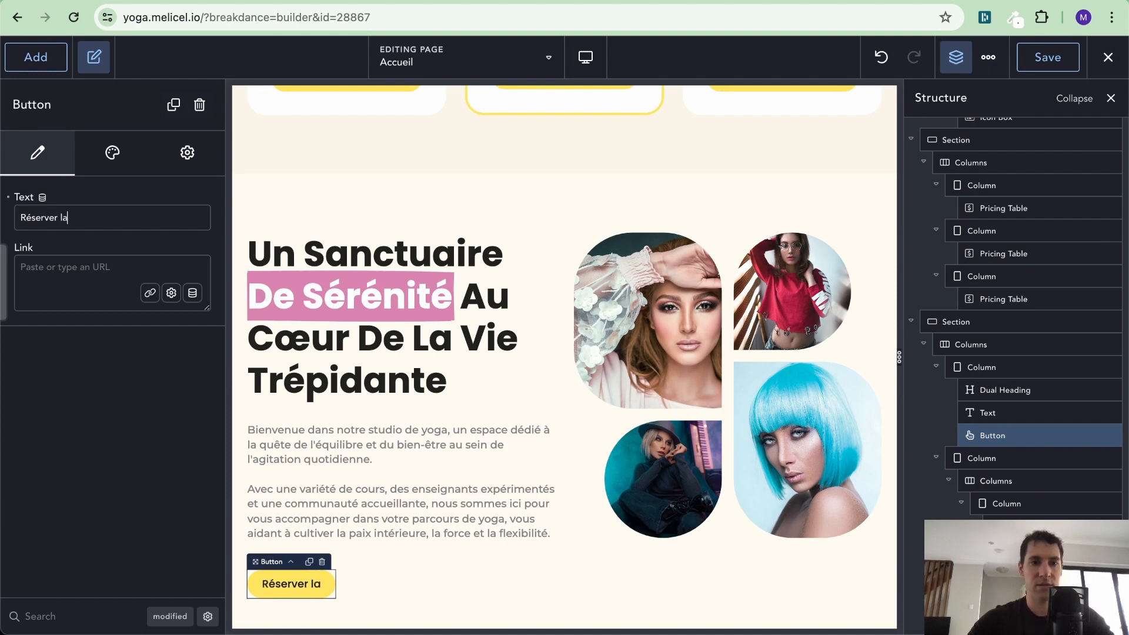
key("BackSpace")
key("BackSpace")
type("ma premier")
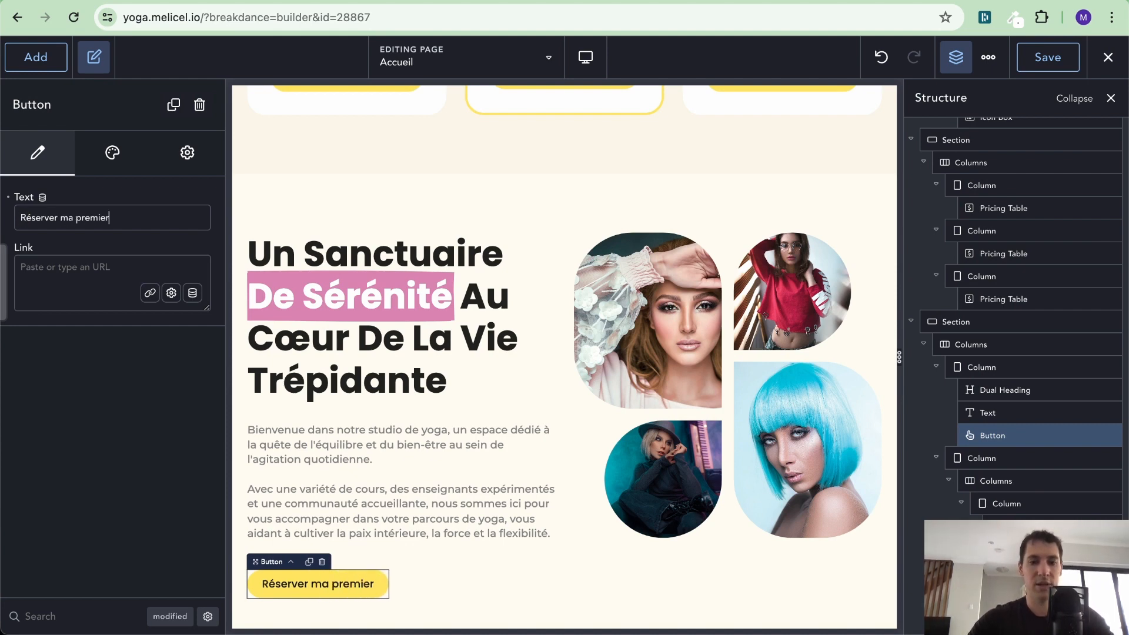
key("BackSpace")
key("BackSpace")
type("ère classe")
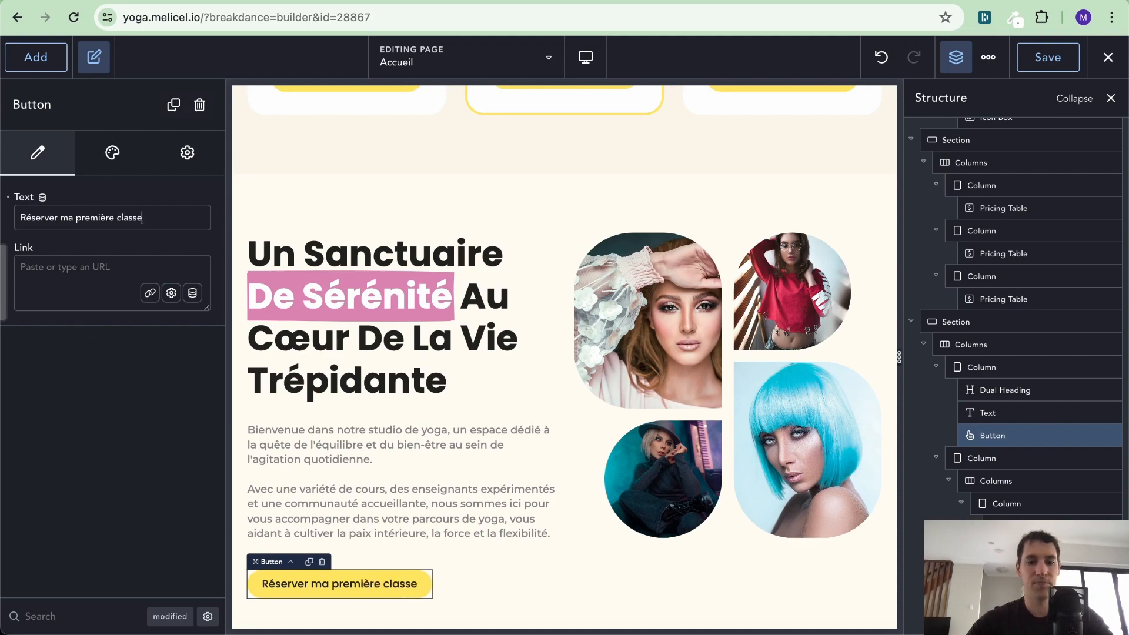
Compare the section with the demo page and reset the paragraph Text element's typography.
scroll(545, 445, "down", 1)
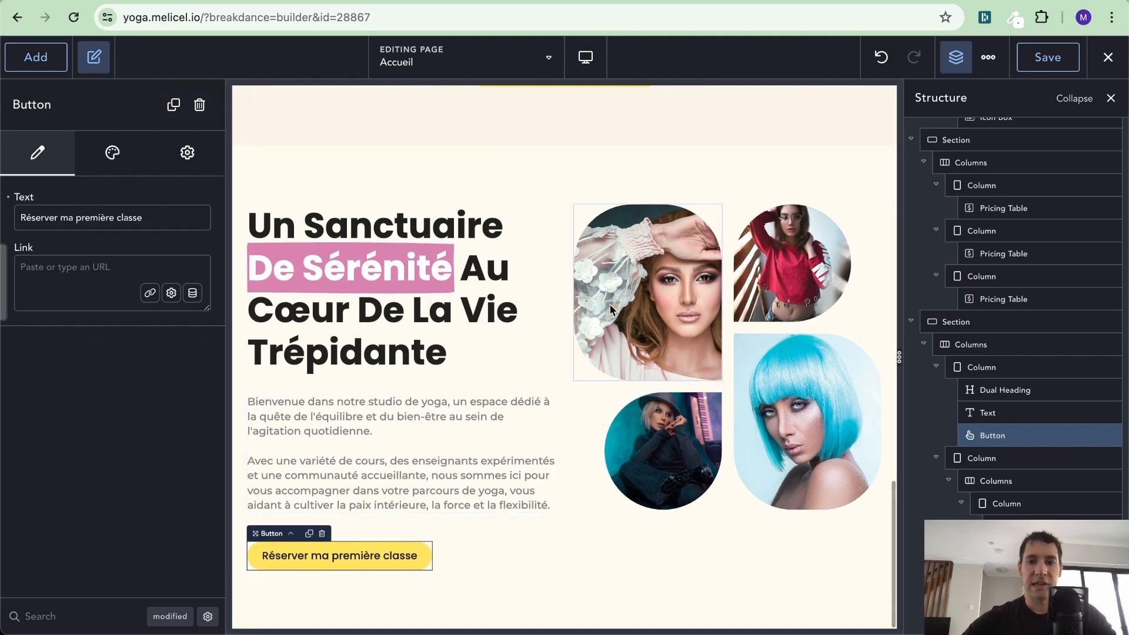
left_click(580, 349)
key("ctrl+Left")
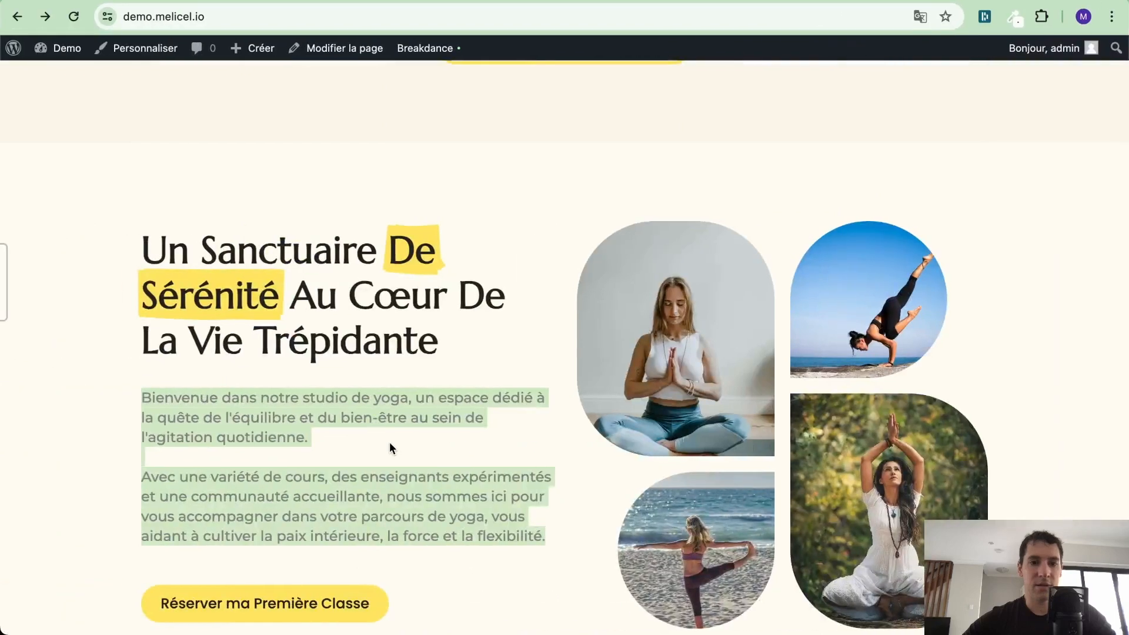
key("ctrl+Right")
left_click(378, 415)
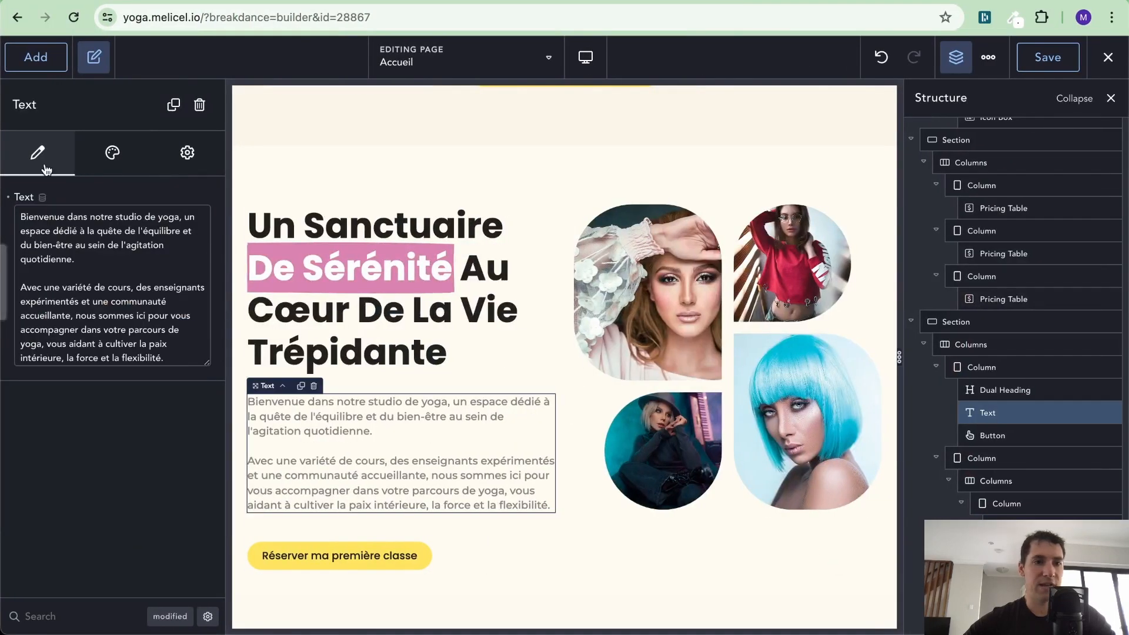
left_click(113, 154)
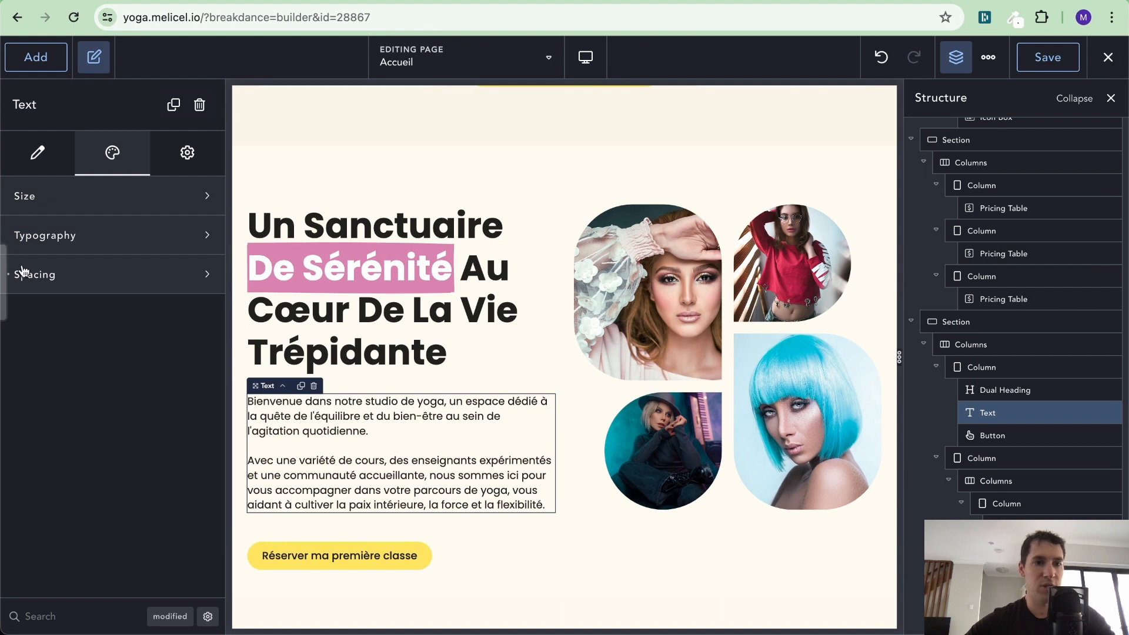
Replace the section's first image with the library photo of the woman in white raising her joined hands.
left_click(659, 292)
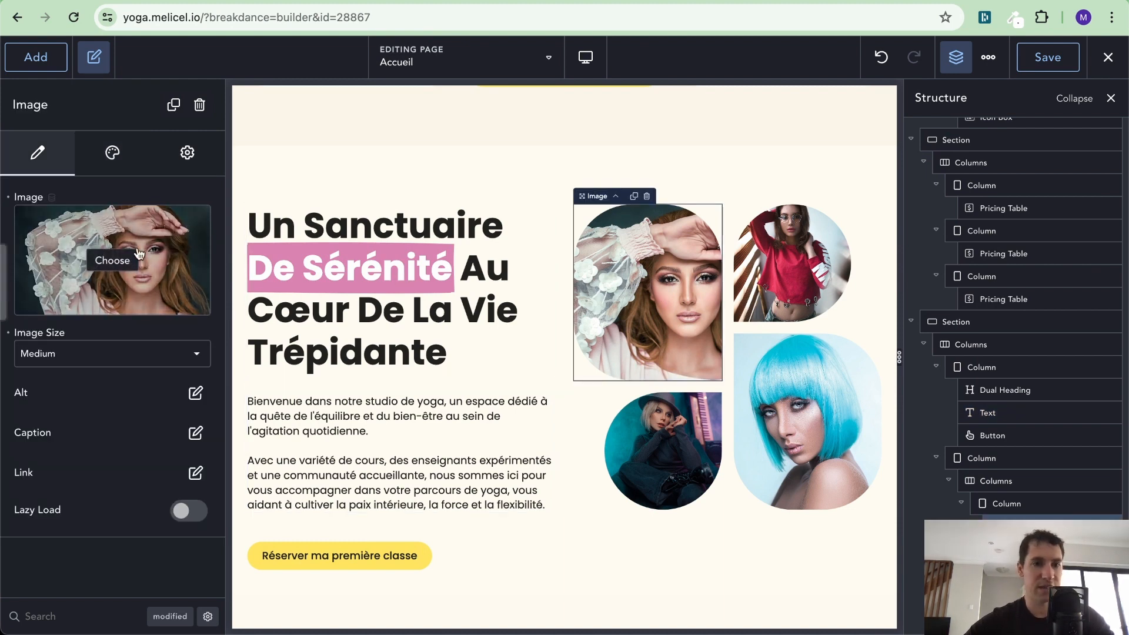
left_click(113, 263)
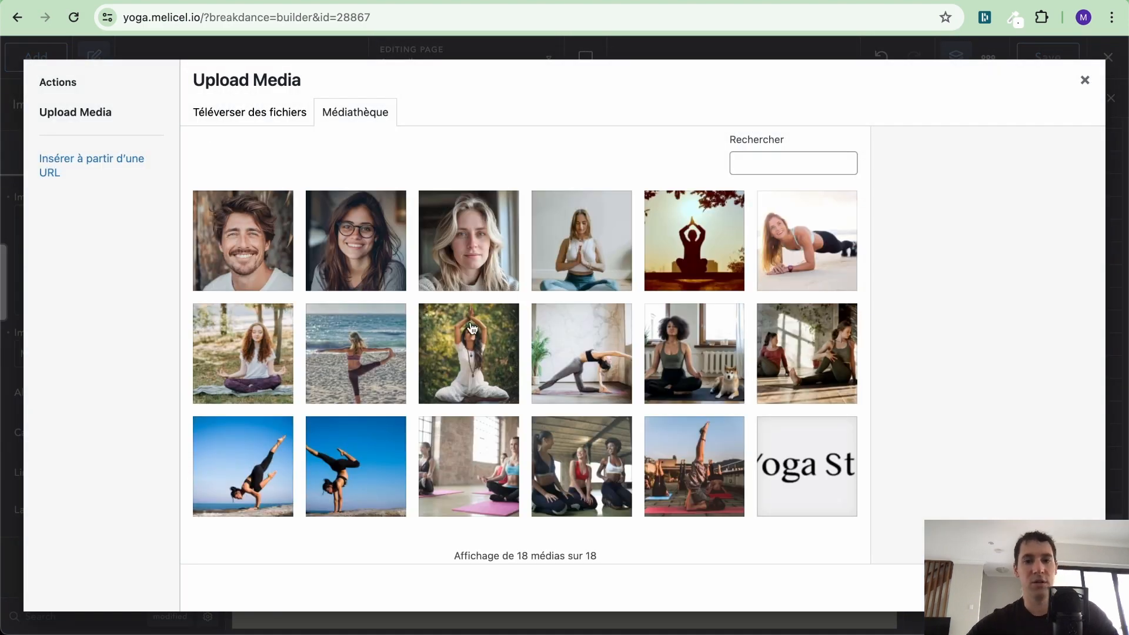
left_click(459, 353)
left_click(1057, 588)
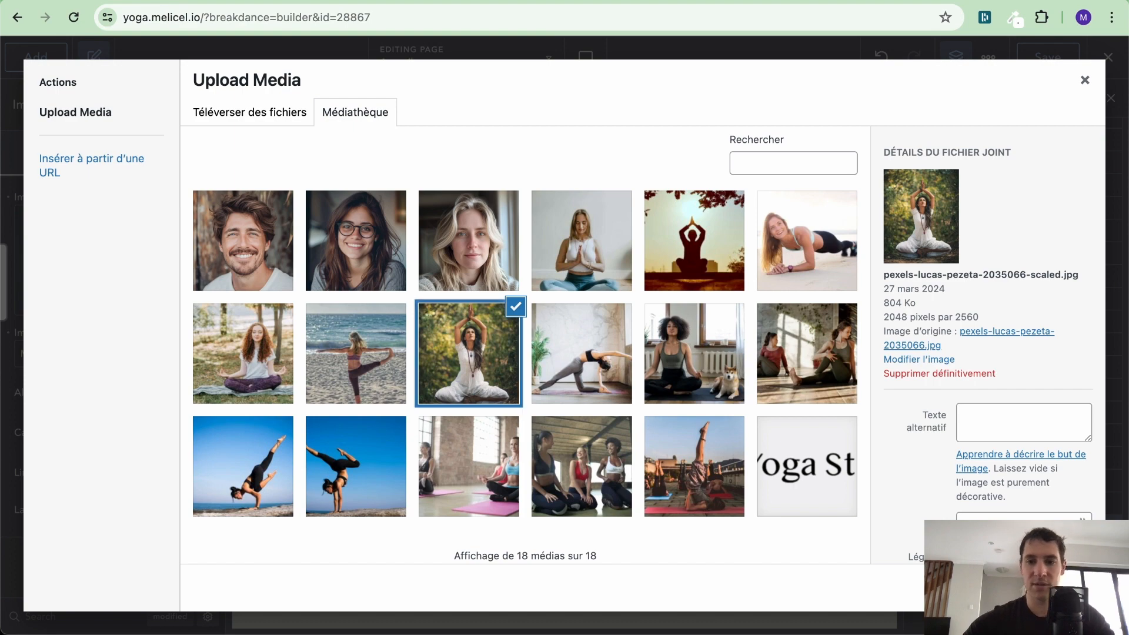
Replace the section's image of the woman in the red top with the library photo of the red-haired woman meditating outdoors.
left_click(770, 244)
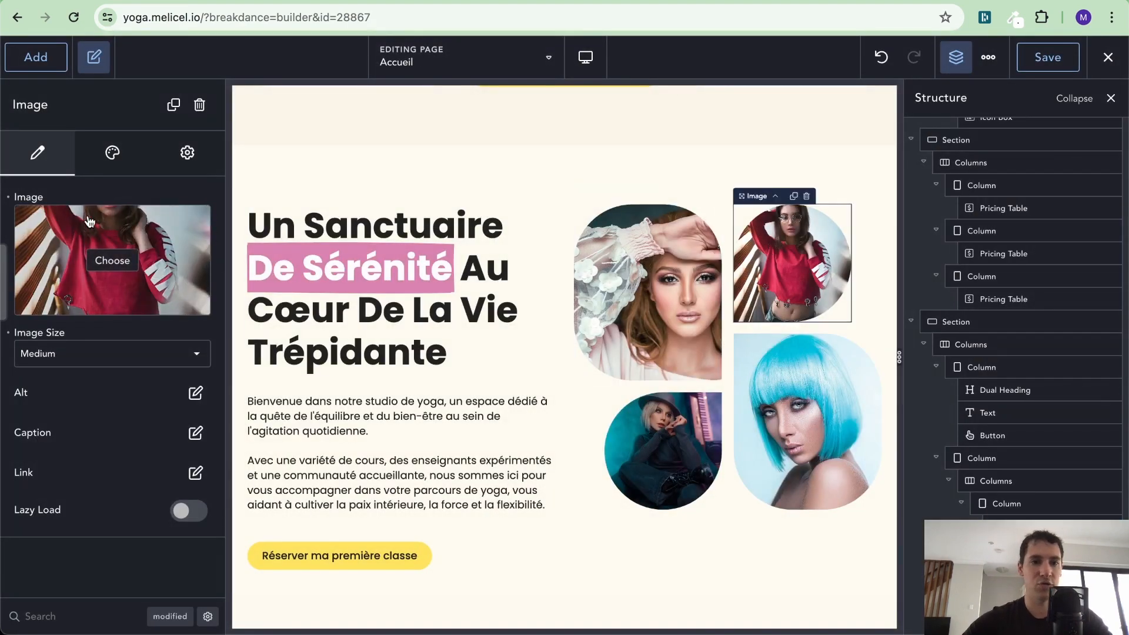
left_click(112, 261)
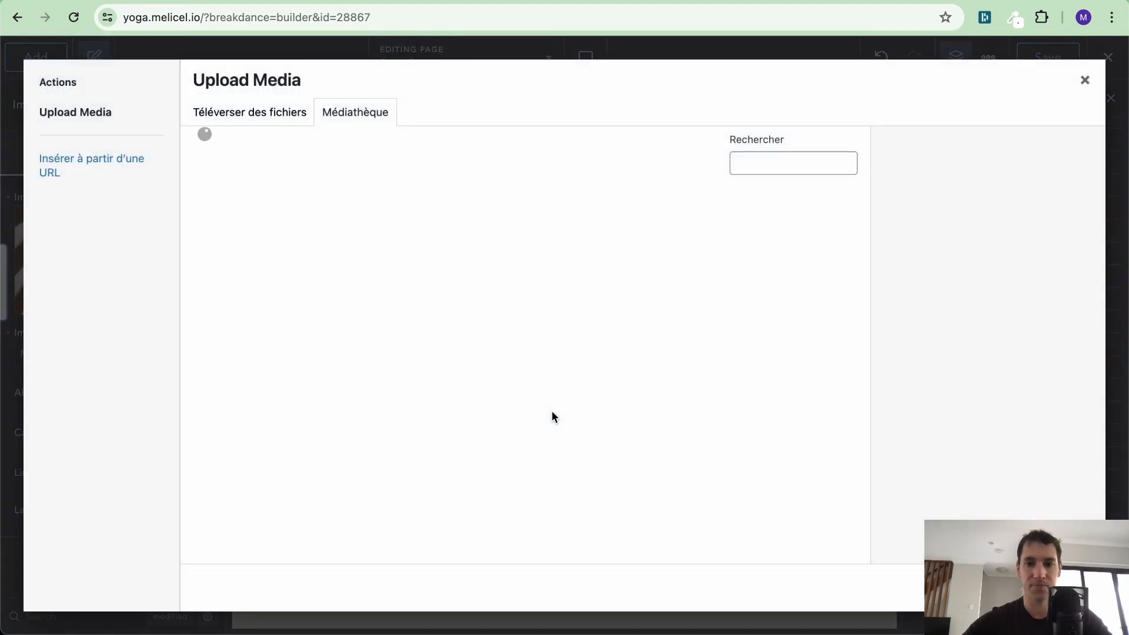
scroll(552, 417, "down", 1)
left_click(238, 340)
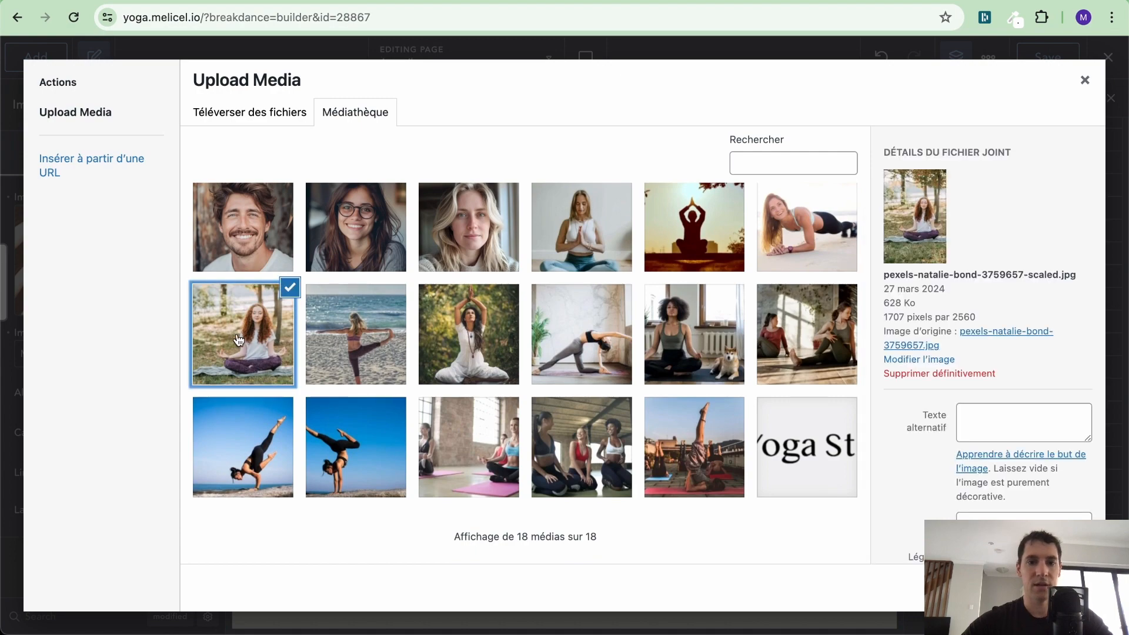
left_click(1060, 588)
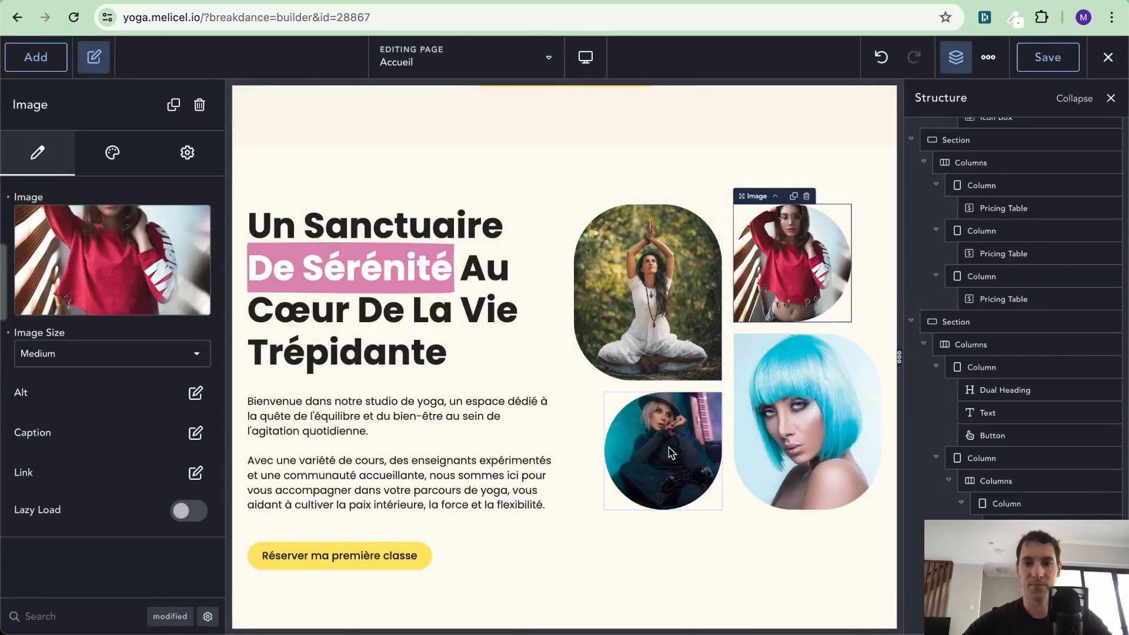
Replace the blue-haired portrait with the library photo of the woman in a white top and blue leggings meditating with joined hands.
left_click(804, 448)
left_click(117, 254)
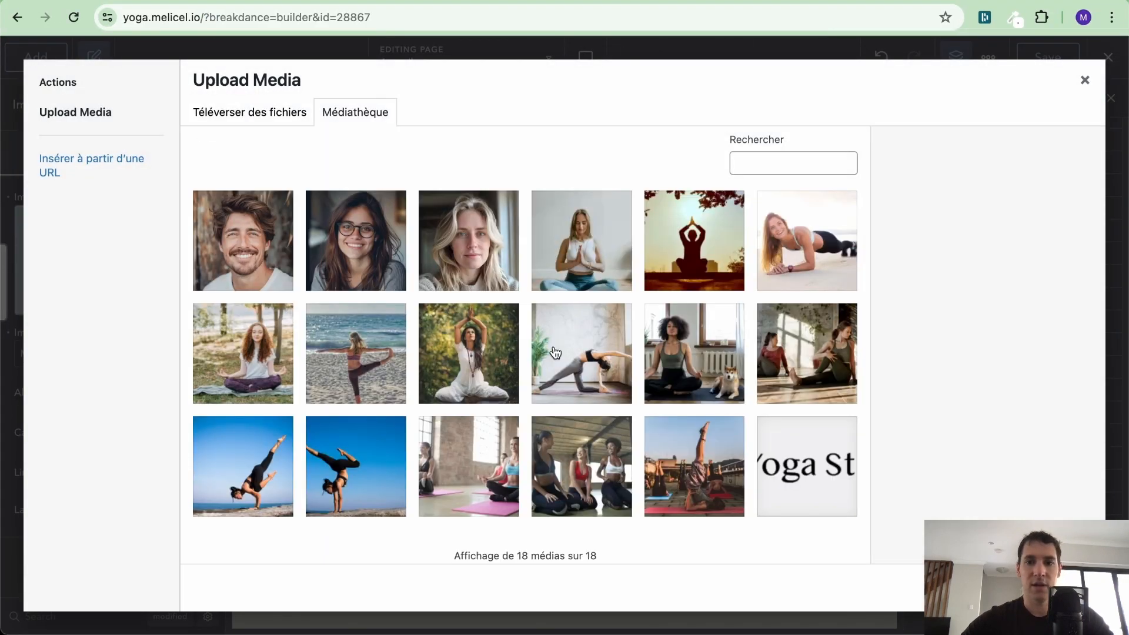
left_click(595, 255)
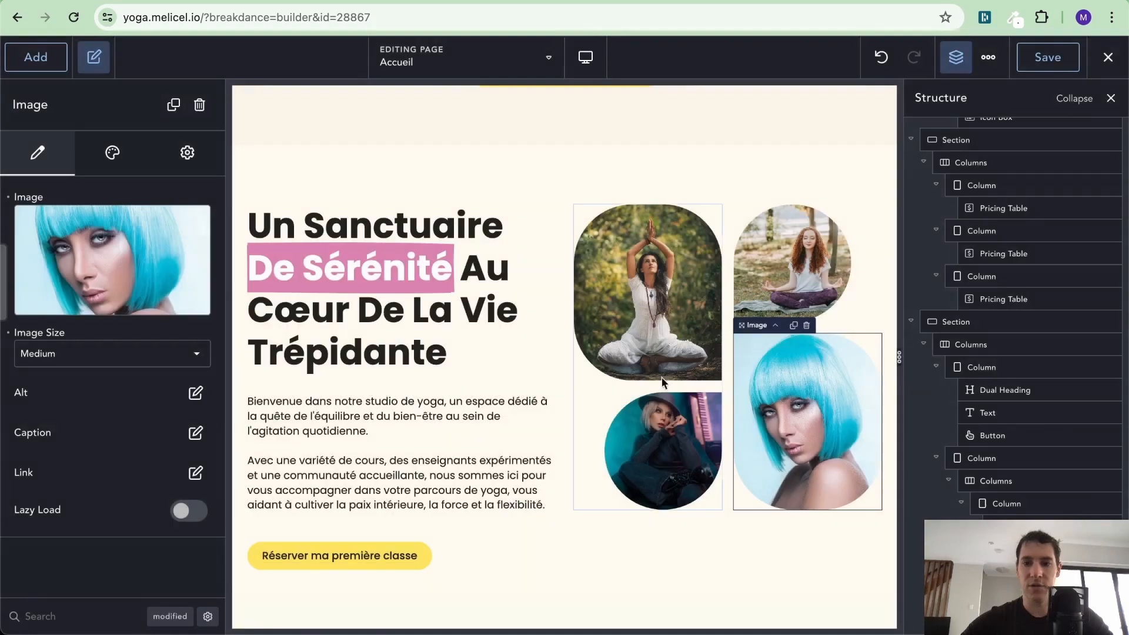
Replace the remaining placeholder image with the library photo of three women kneeling in a studio and compare the section with the demo page.
left_click(118, 261)
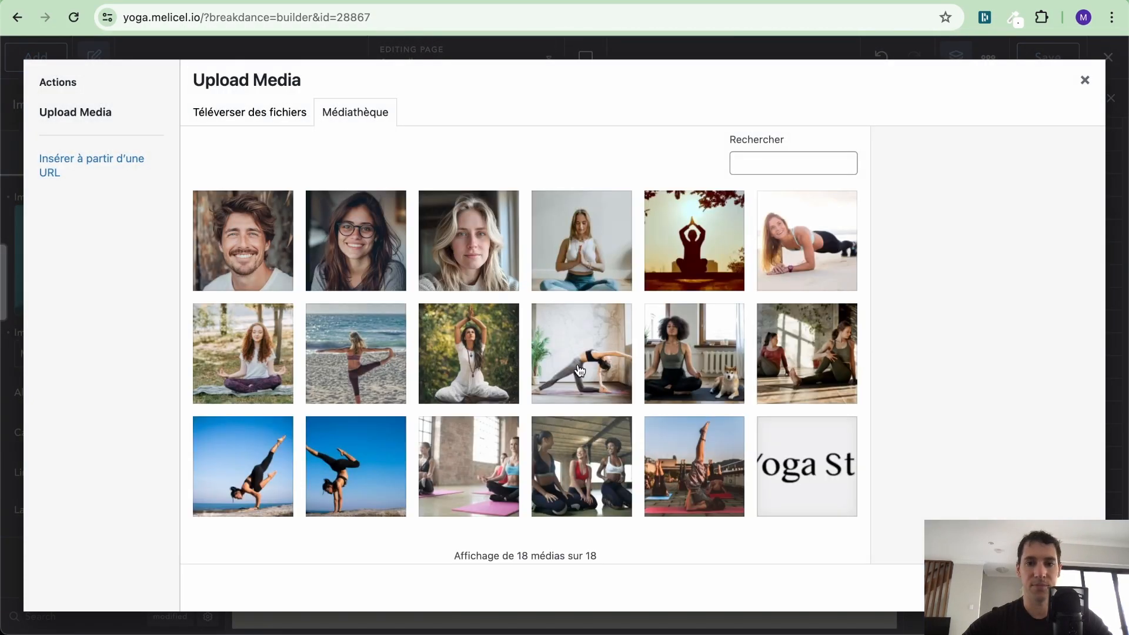
left_click(612, 472)
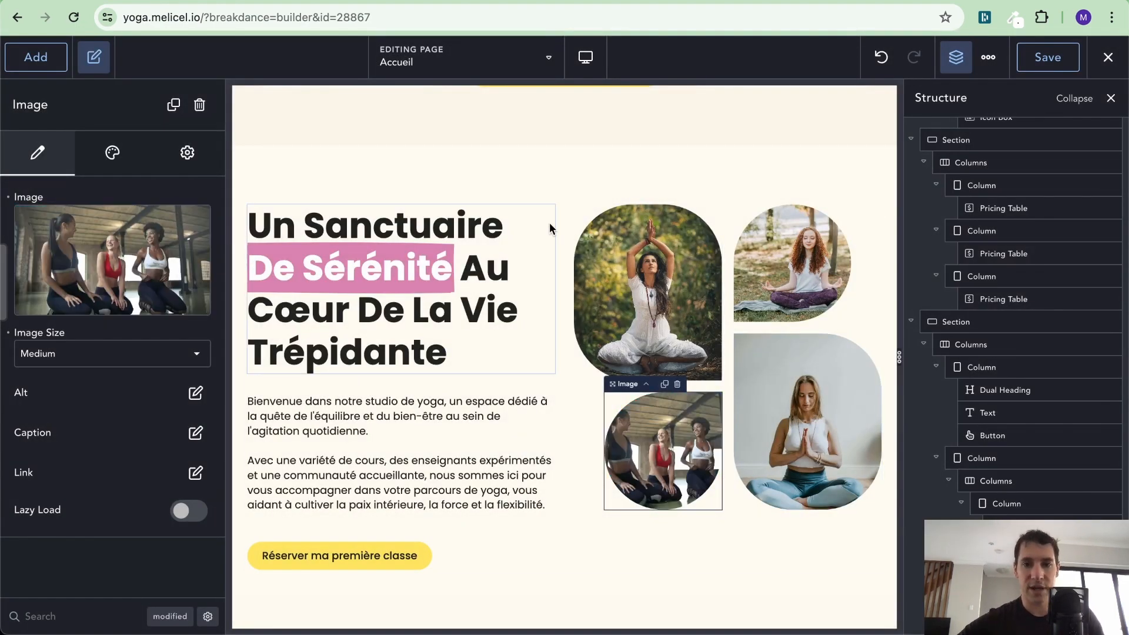
key("ctrl+Left")
key("ctrl+Right")
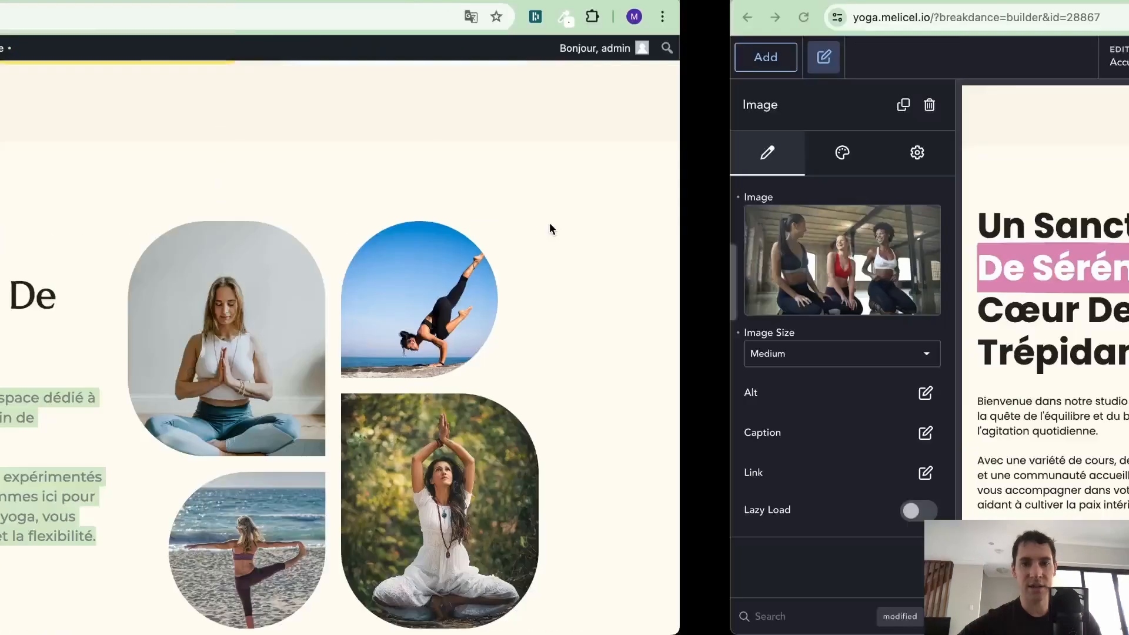
Reset the custom font family and font size applied to both parts of the "Un Sanctuaire De Sérénité" Dual Heading.
left_click(418, 224)
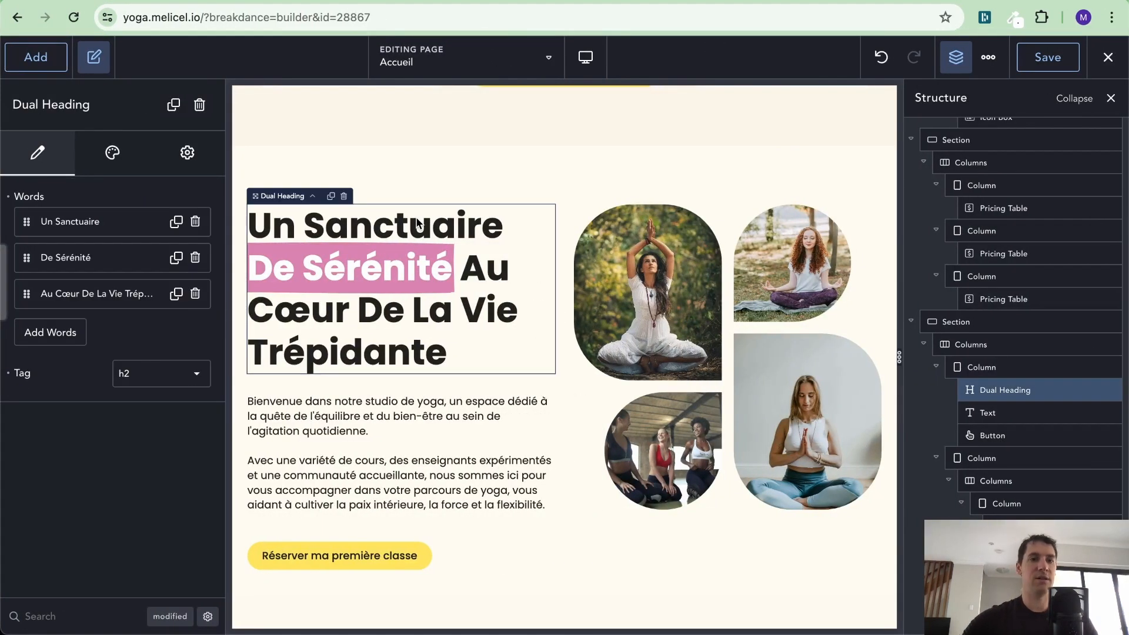
left_click(109, 154)
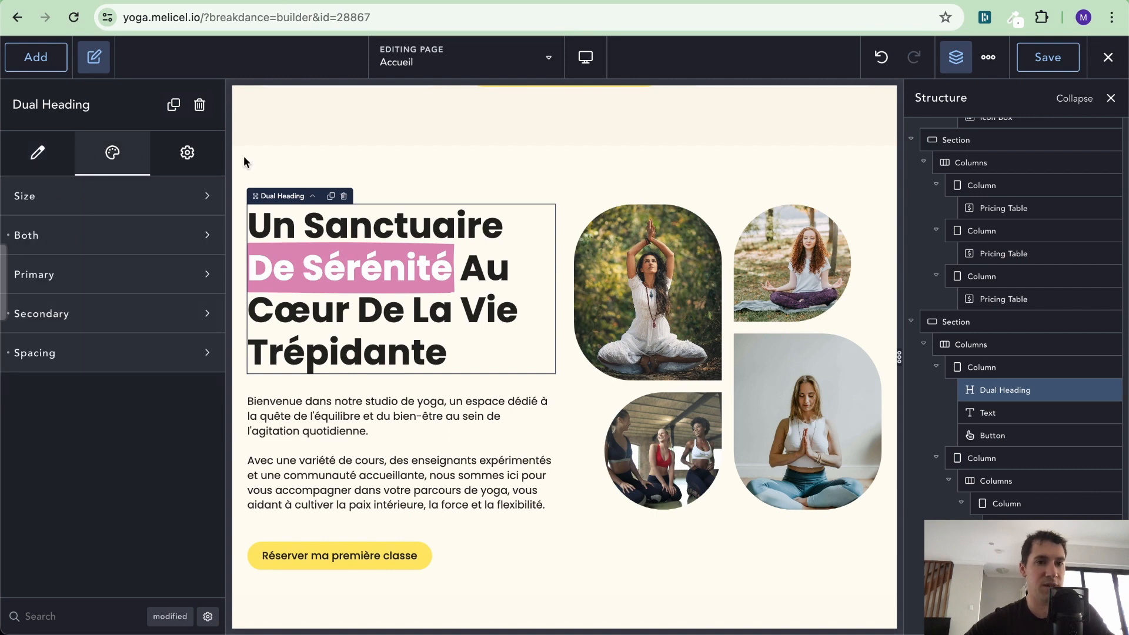
left_click(137, 244)
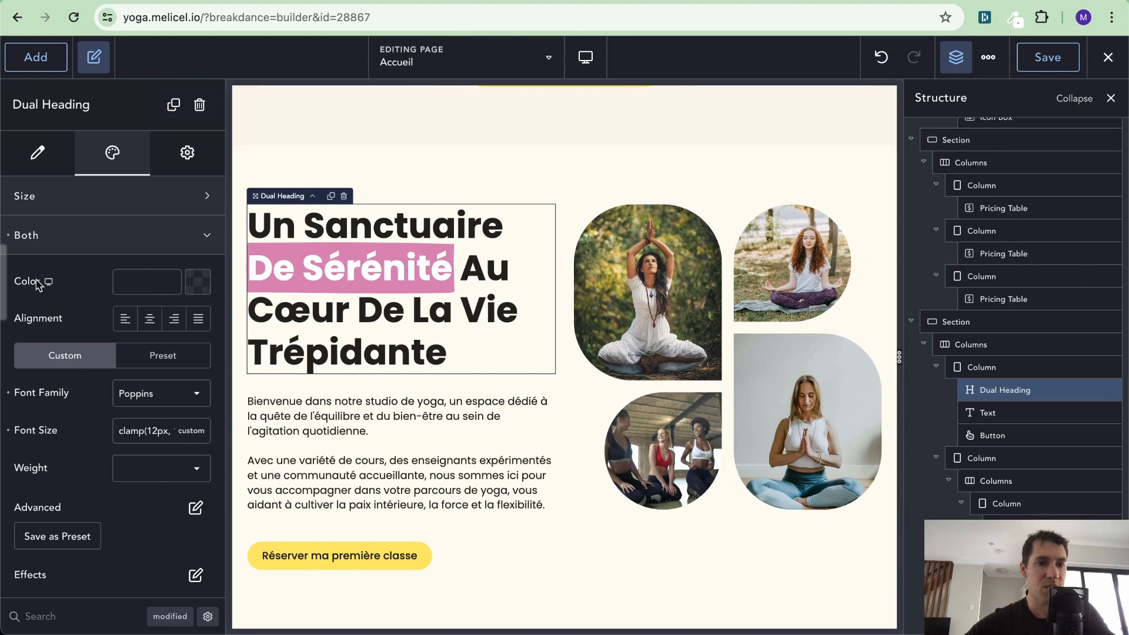
left_click(8, 394)
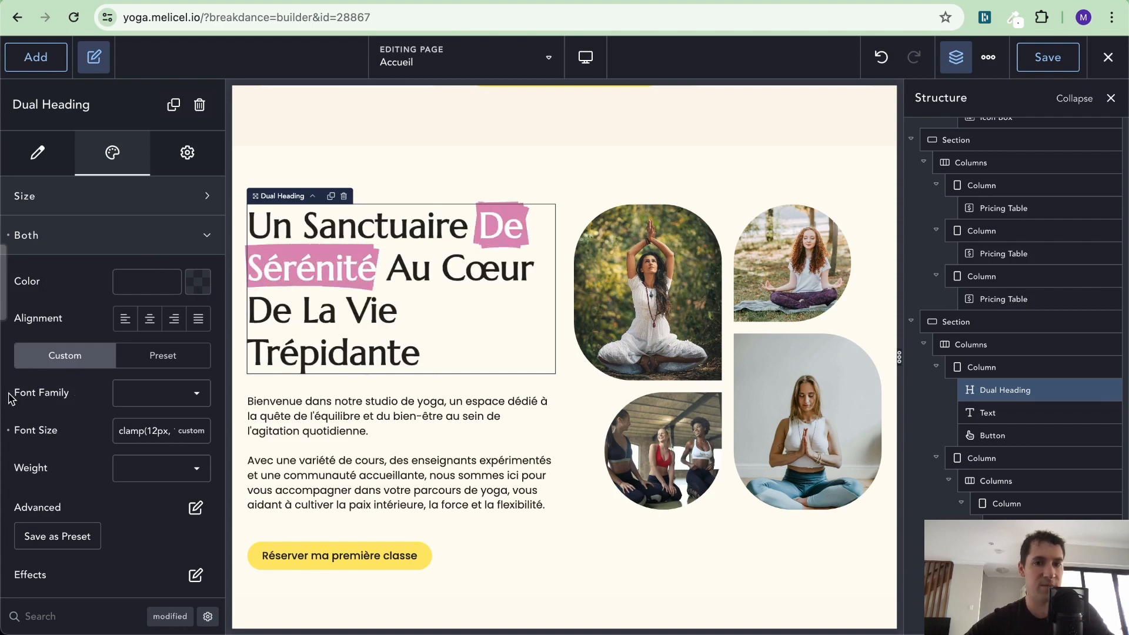
left_click(8, 431)
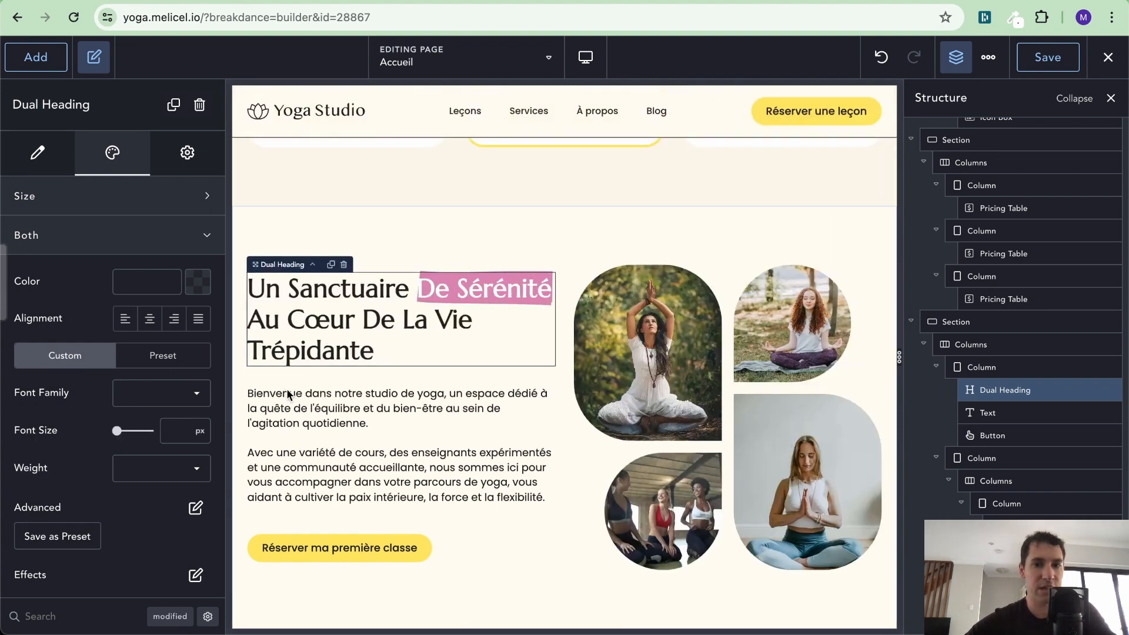
left_click(132, 246)
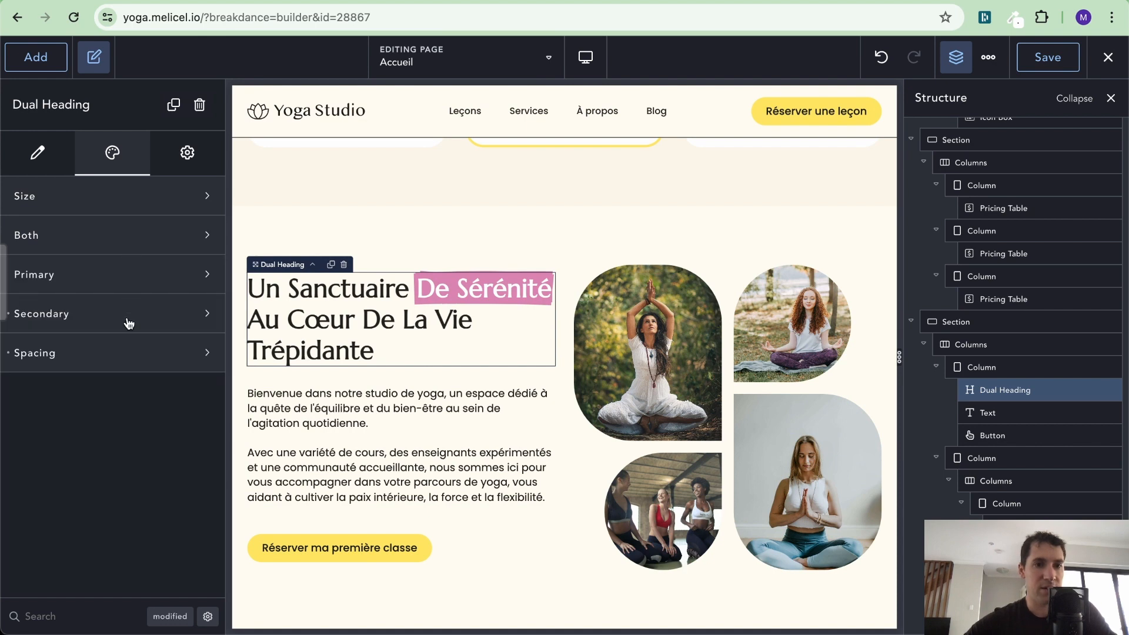
Clear the custom white text color from the Dual Heading's secondary words "De Sérénité".
left_click(156, 325)
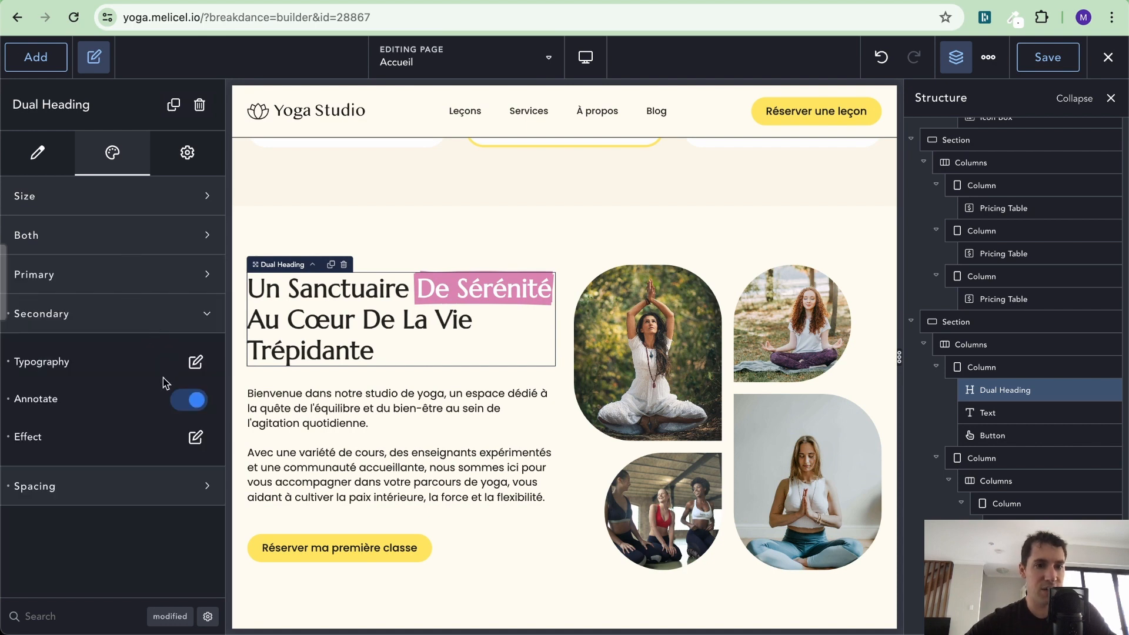
left_click(195, 365)
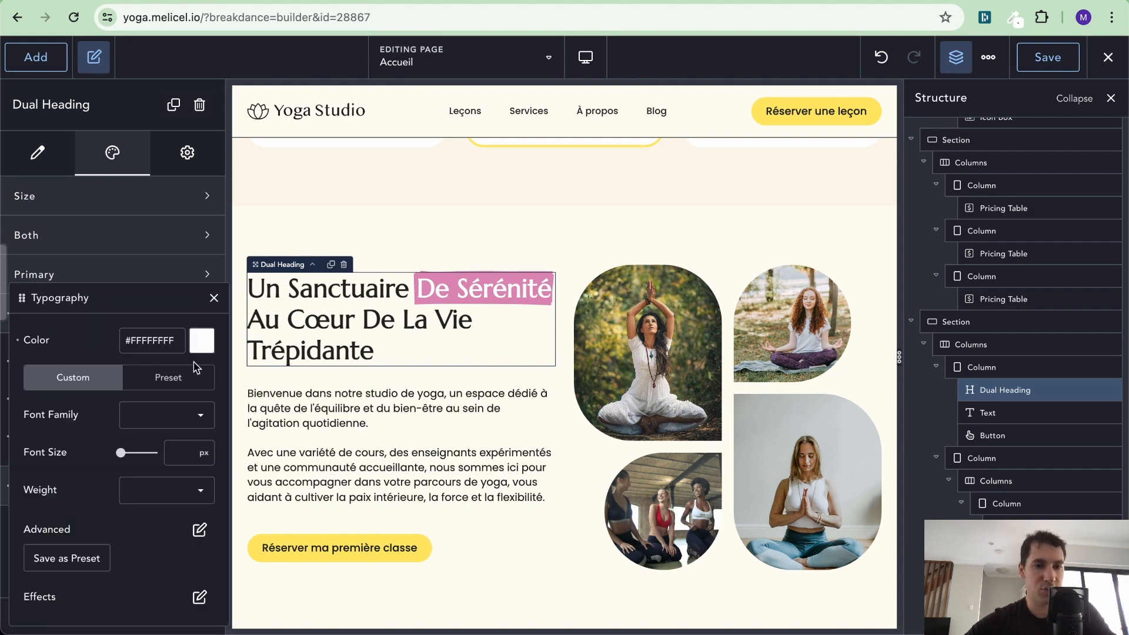
left_click(18, 342)
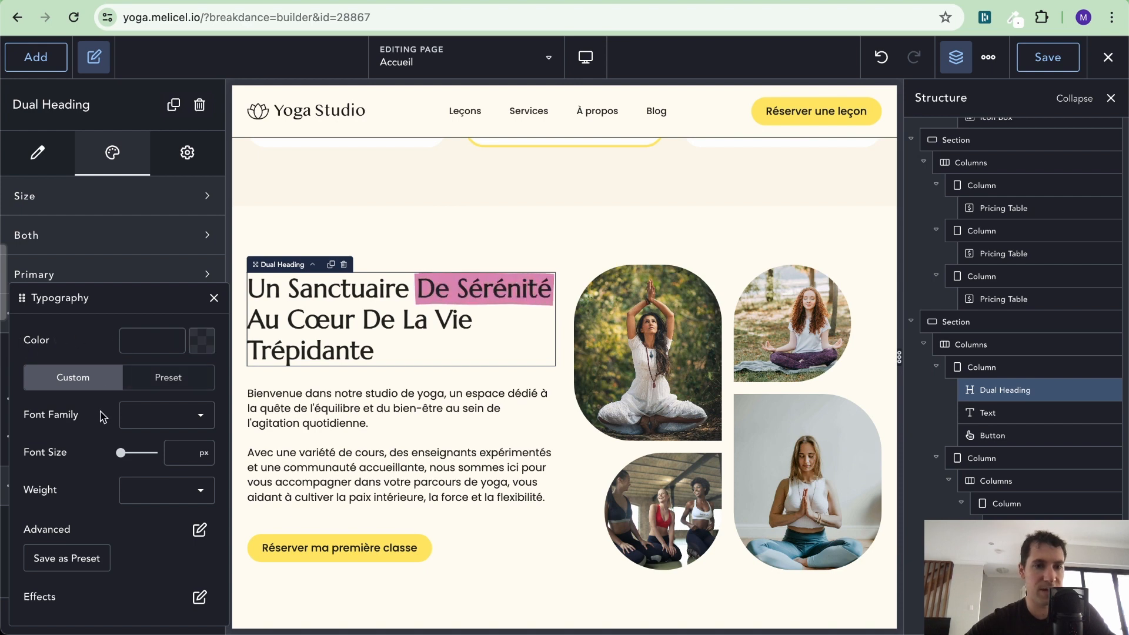
left_click(214, 299)
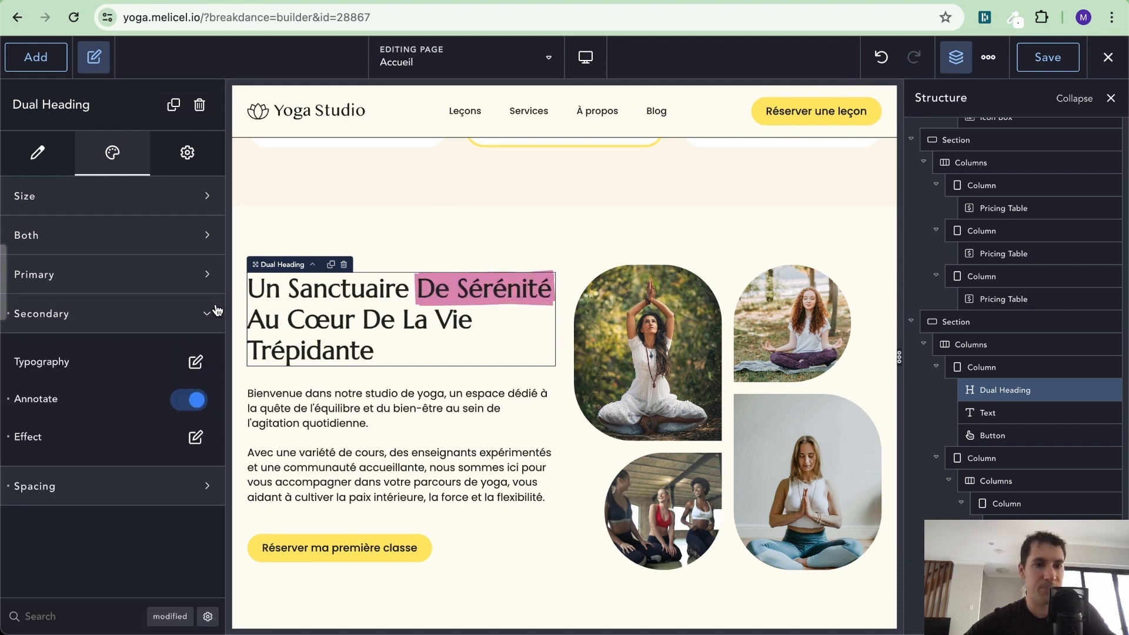
Set the annotation effect color behind "De Sérénité" to the yellow palette color #FFE560.
left_click(194, 437)
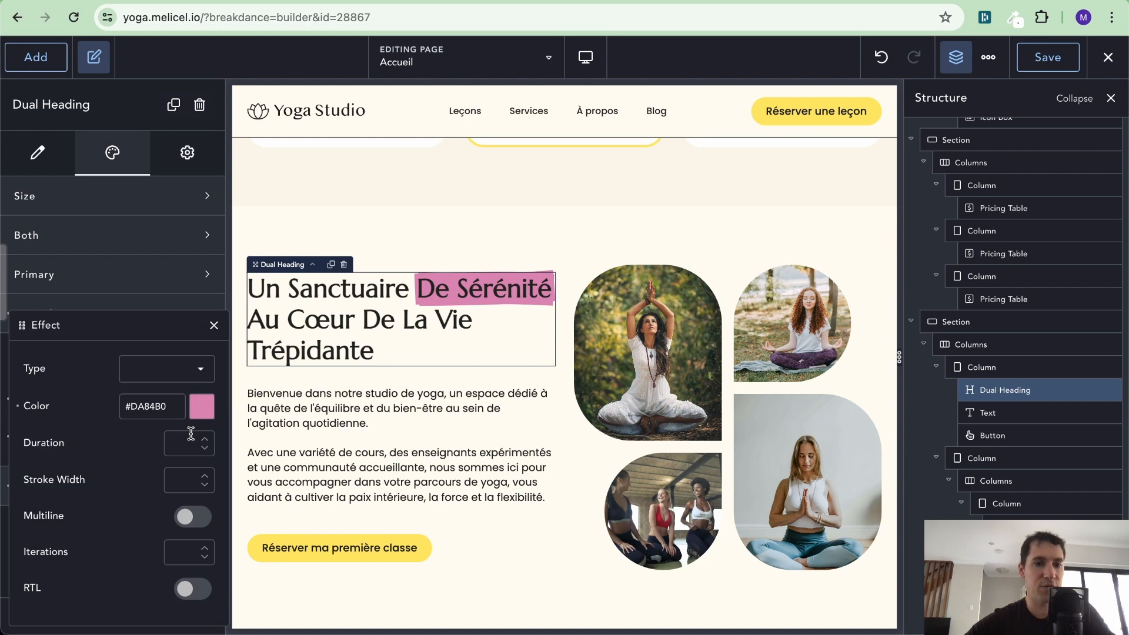
left_click(202, 407)
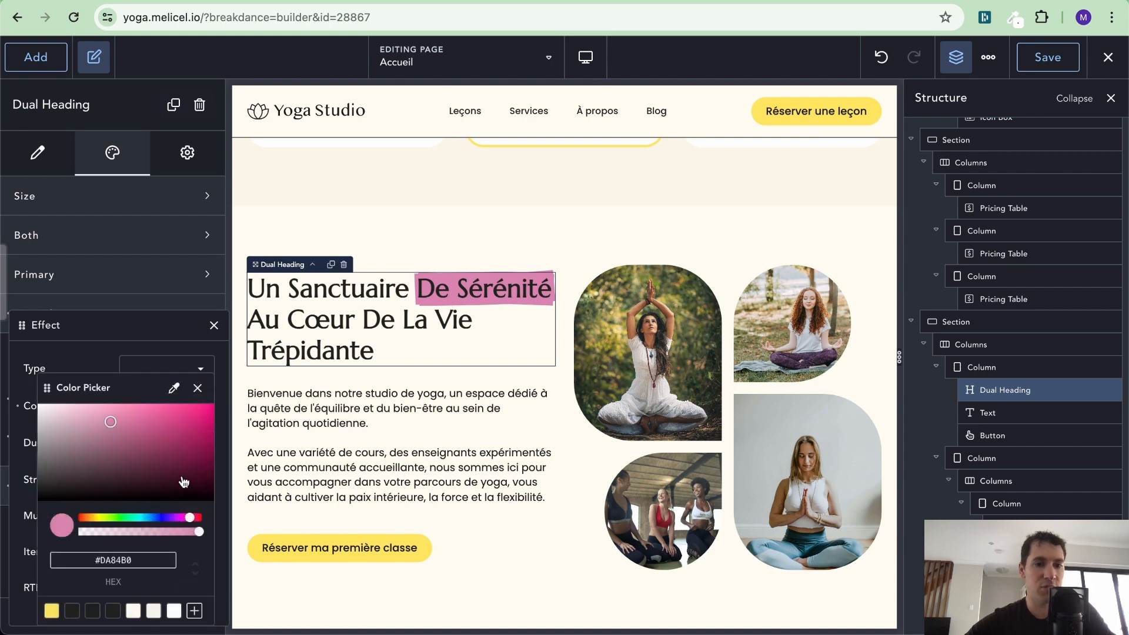
left_click(51, 609)
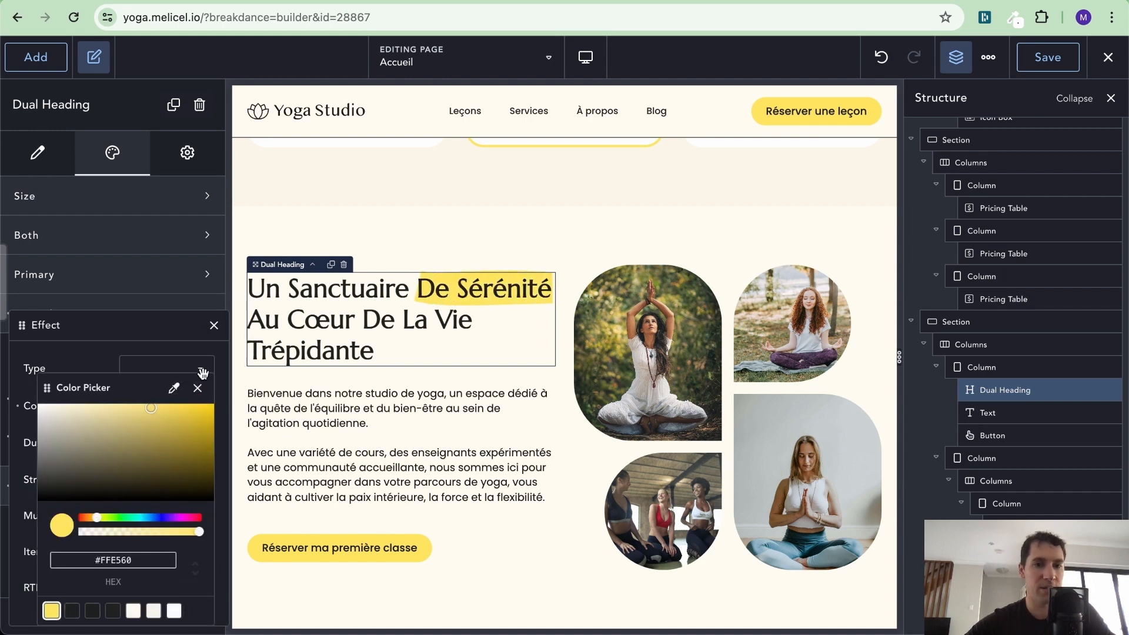
left_click(213, 326)
left_click(214, 326)
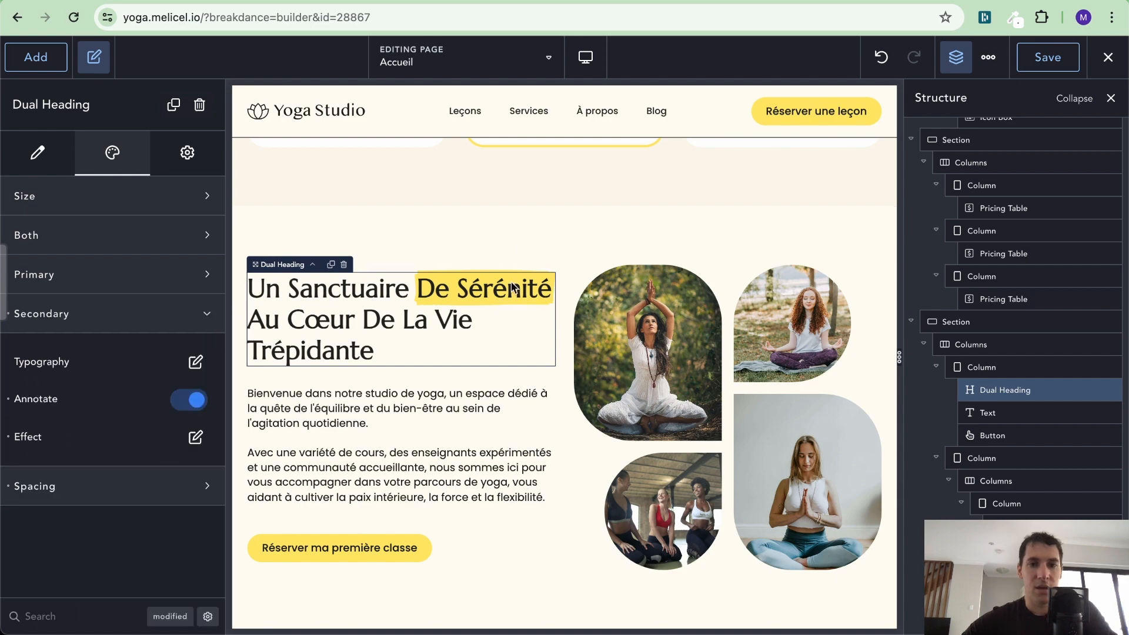
Compare the finished section with the demo page and save the page.
left_click(521, 241)
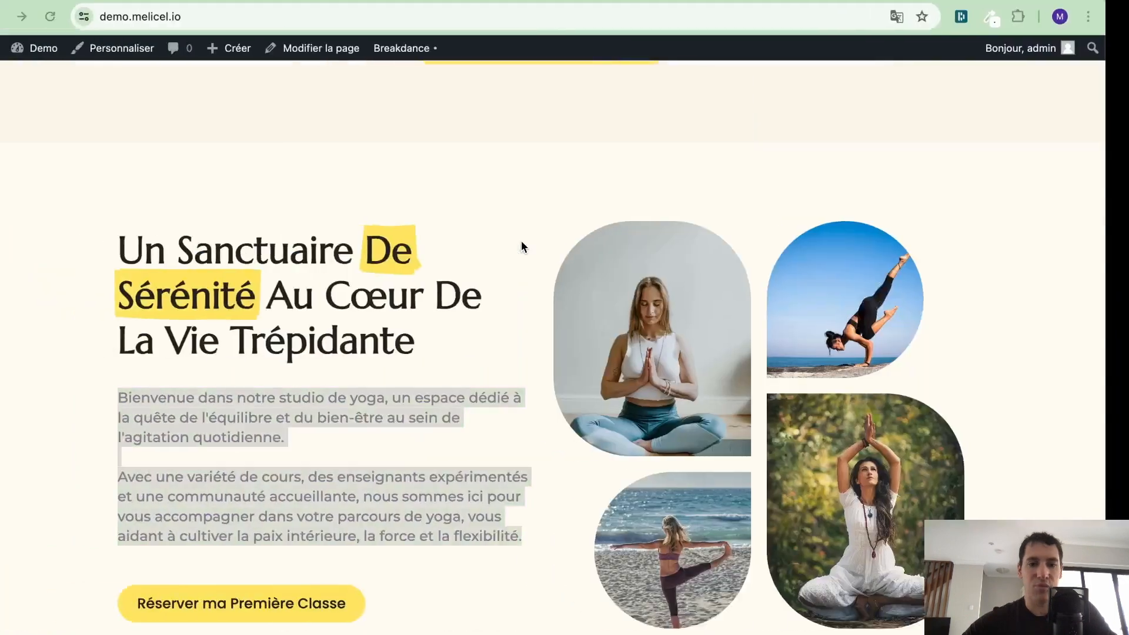
scroll(521, 241, "down", 2)
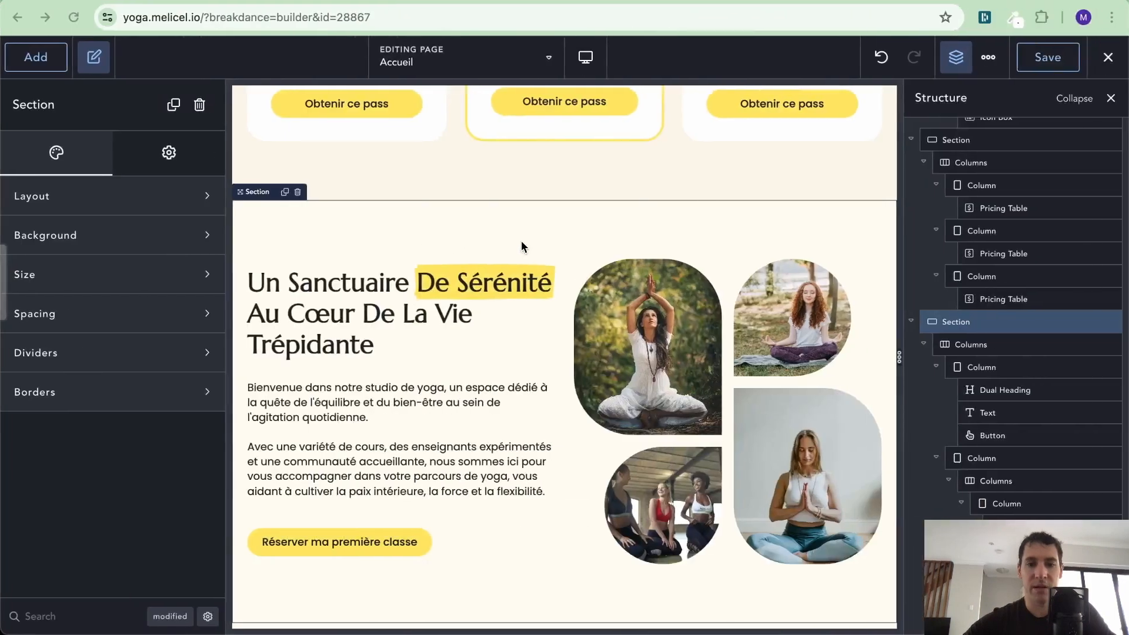
left_click(1057, 56)
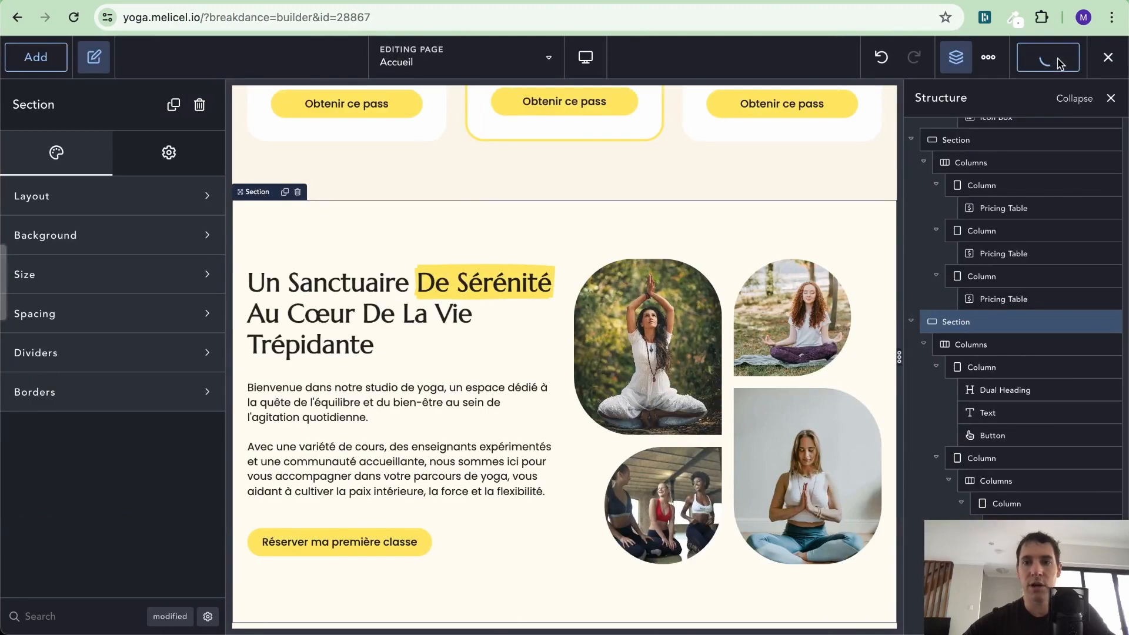
Check the demo page's "Questions Fréquentes" section and add a new Section element below the "Un Sanctuaire De Sérénité" section.
scroll(668, 198, "up", 1)
left_click(668, 199)
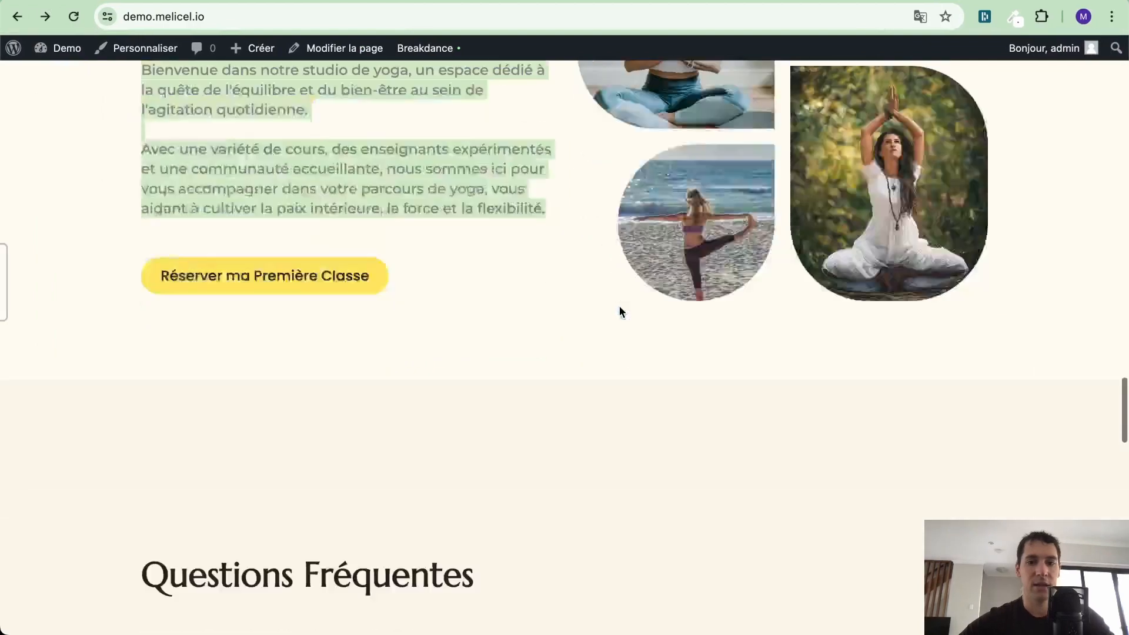
scroll(619, 306, "down", 5)
scroll(619, 306, "up", 2)
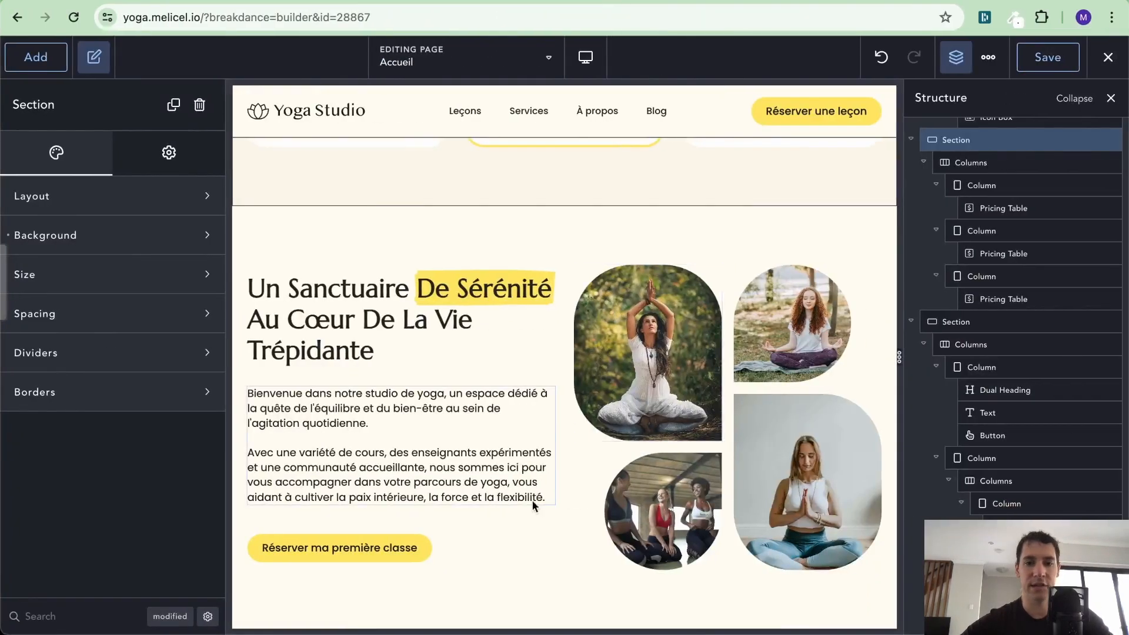
left_click(498, 583)
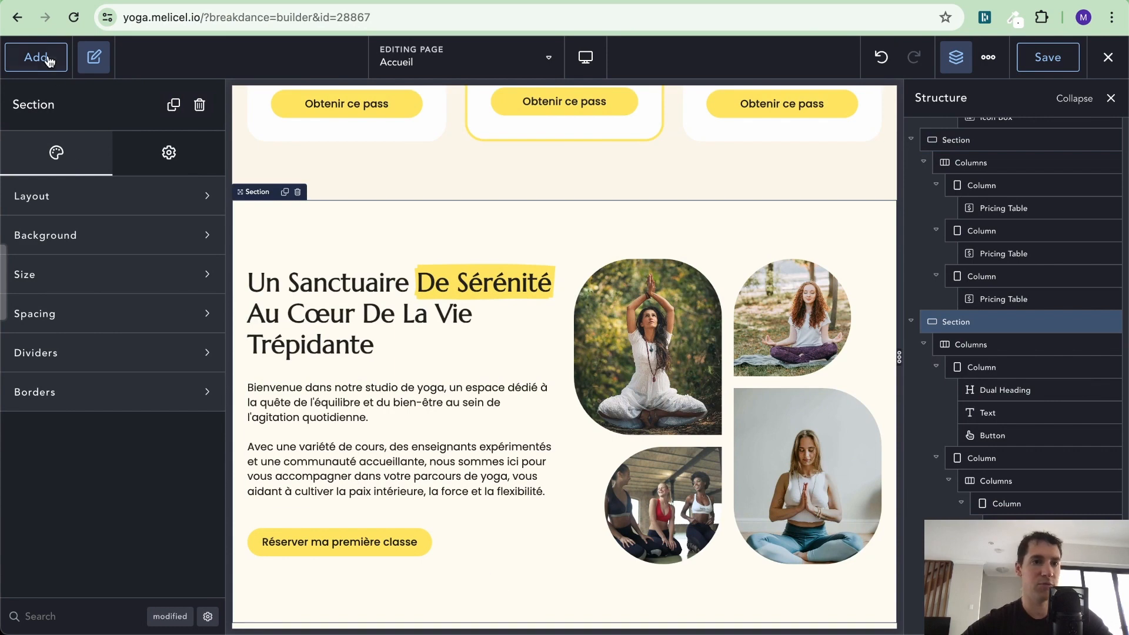
left_click(48, 60)
left_click(125, 171)
type("sec")
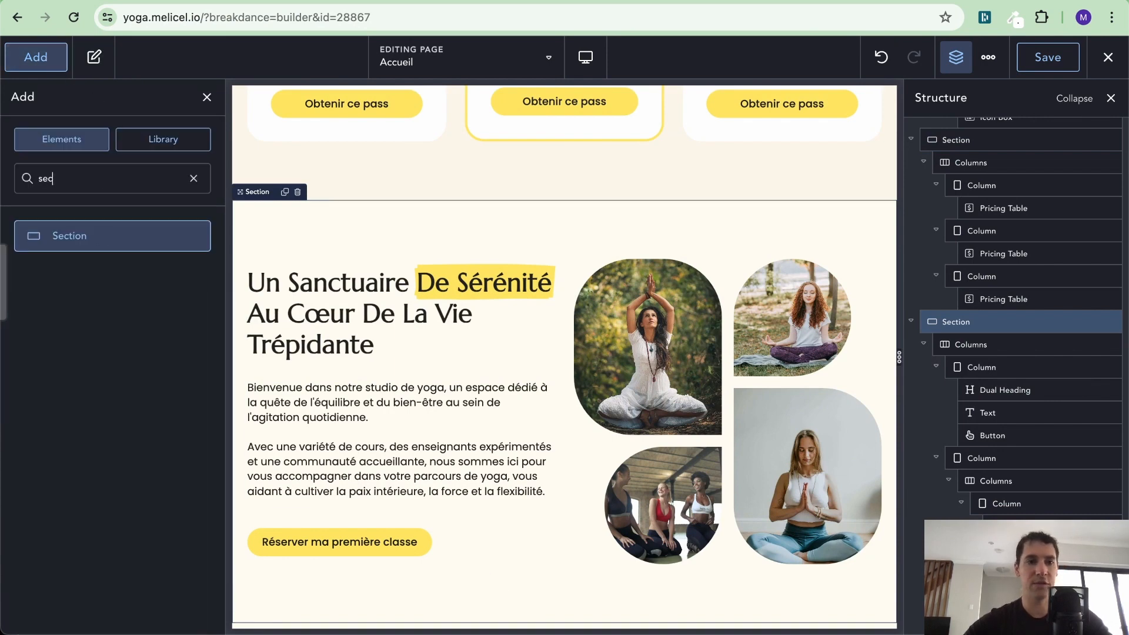
left_click(110, 245)
scroll(535, 352, "down", 4)
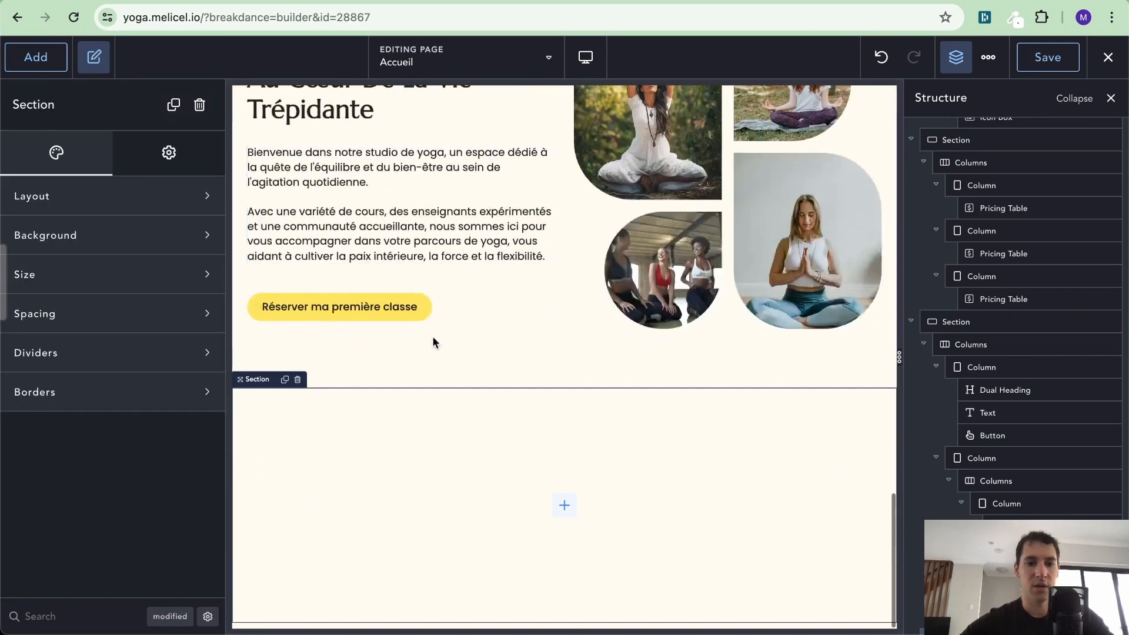
Set the new empty section's background color to the light beige palette color.
left_click(100, 229)
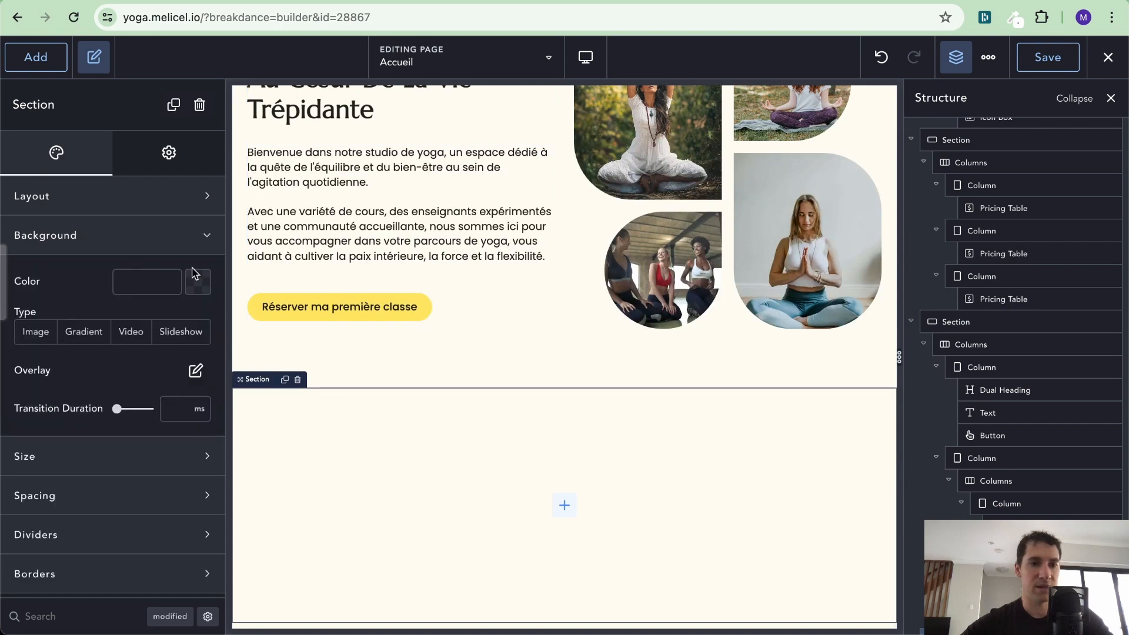
left_click(196, 289)
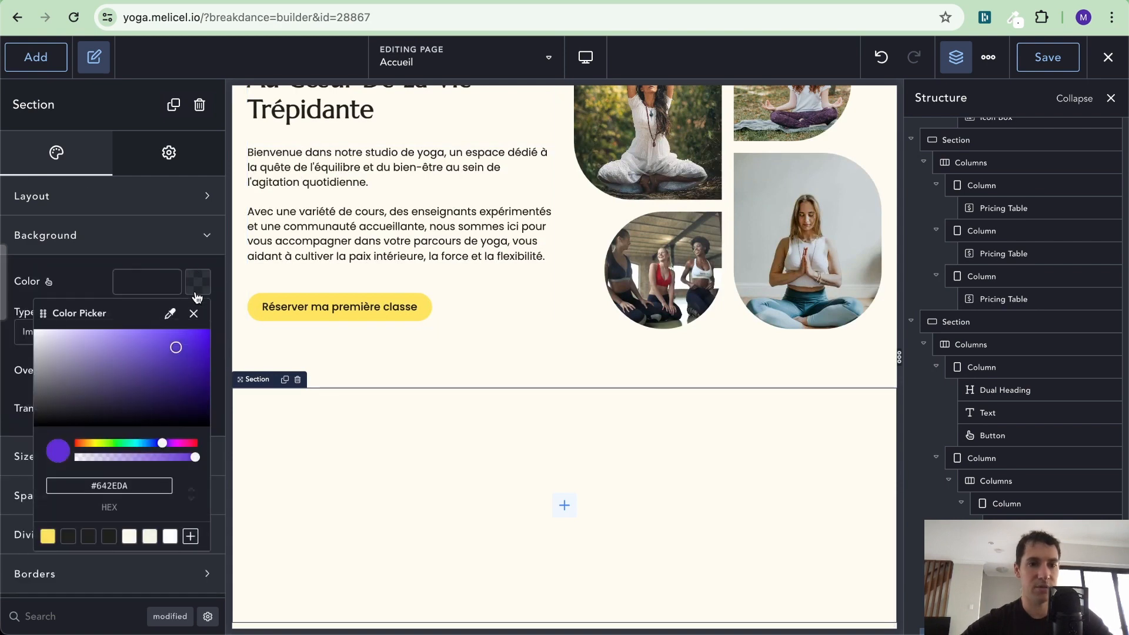
left_click(150, 536)
left_click(531, 373)
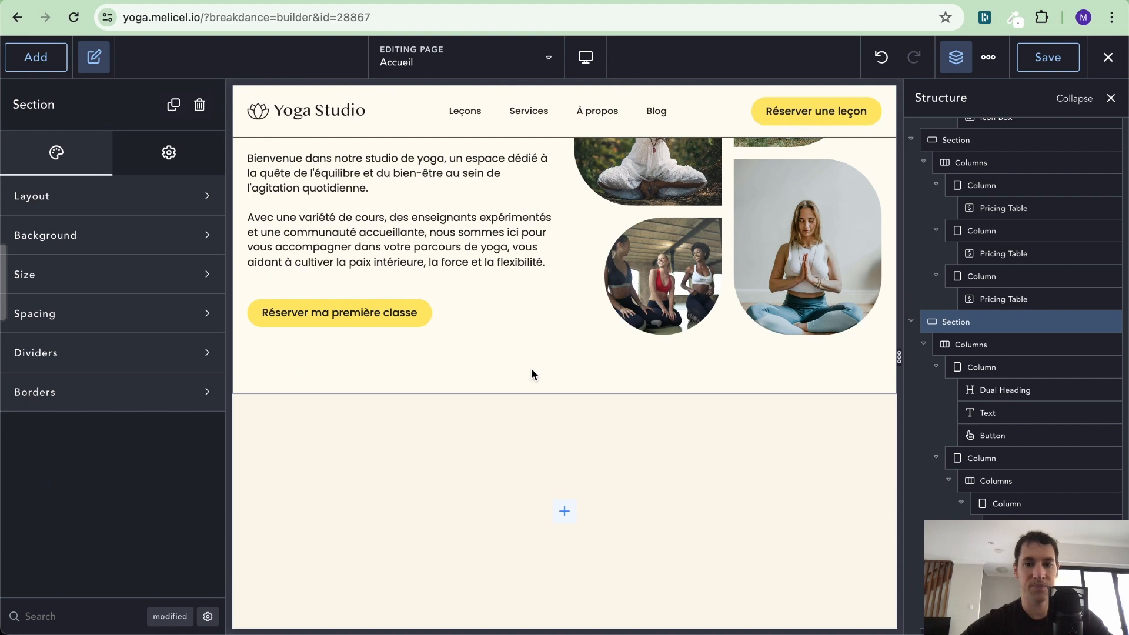
Insert a Heading element in the empty beige section and set its tag to h2.
left_click(565, 510)
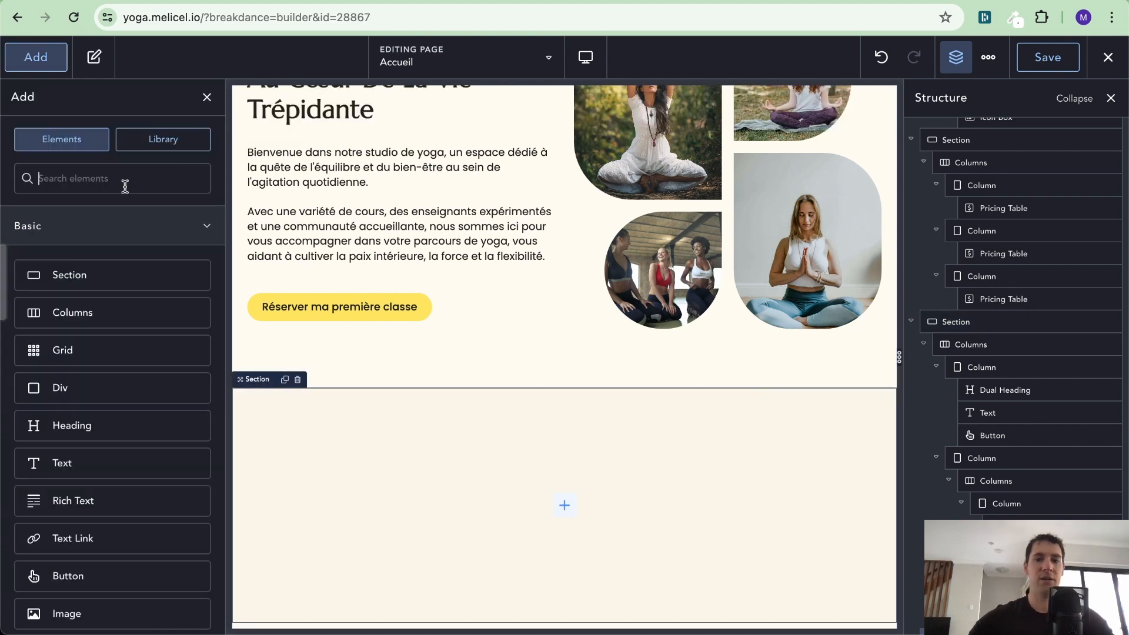
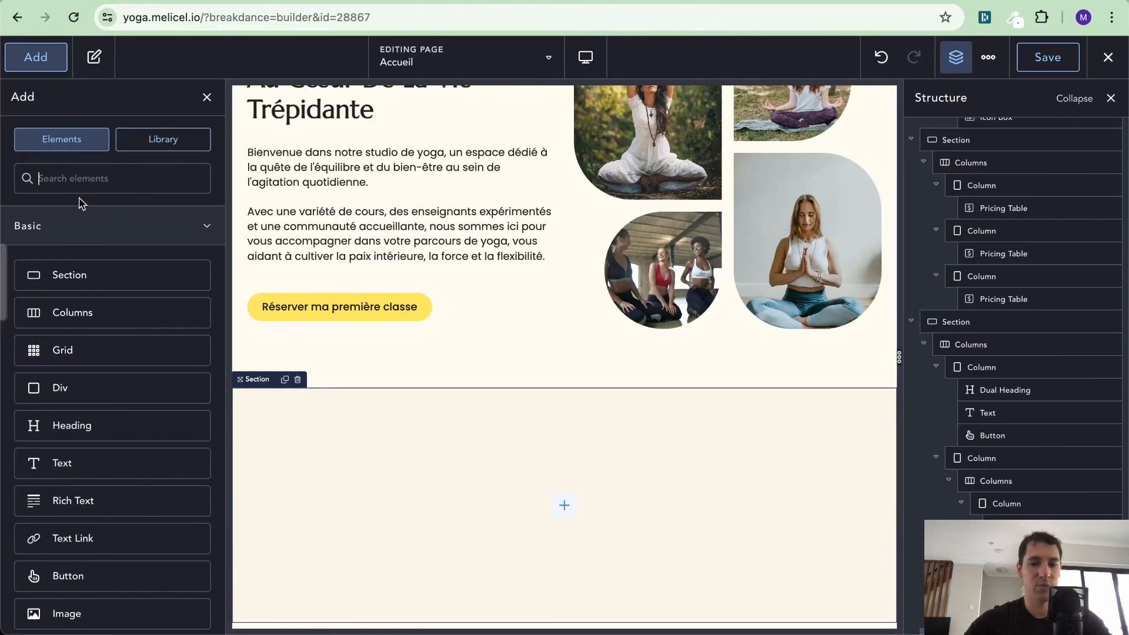
left_click(80, 182)
type("hea")
left_click(103, 236)
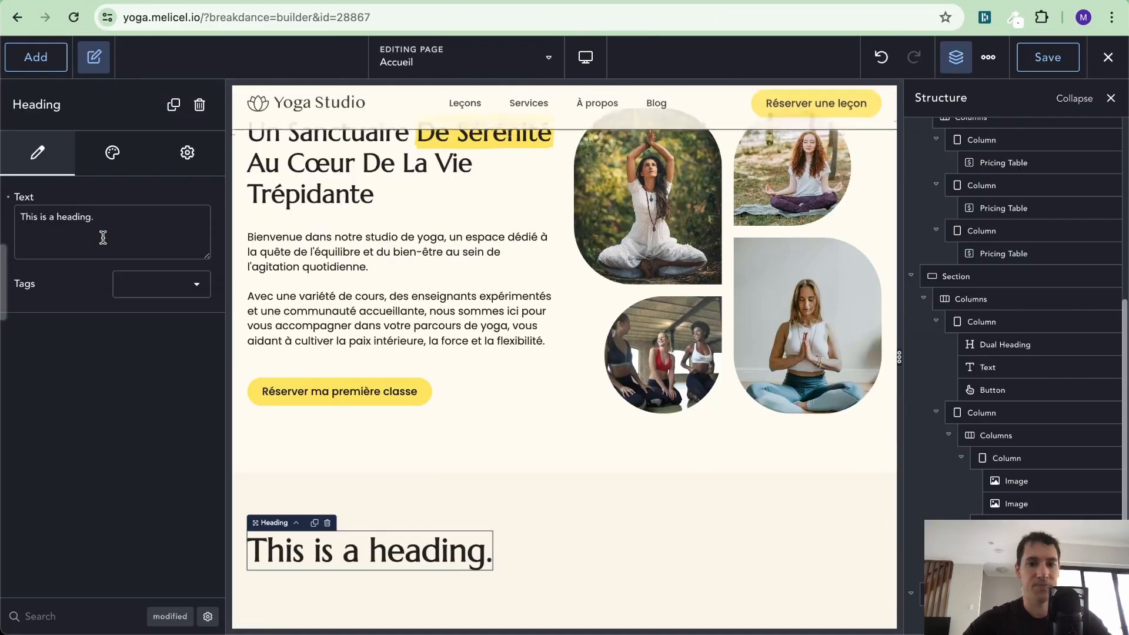
left_click(166, 278)
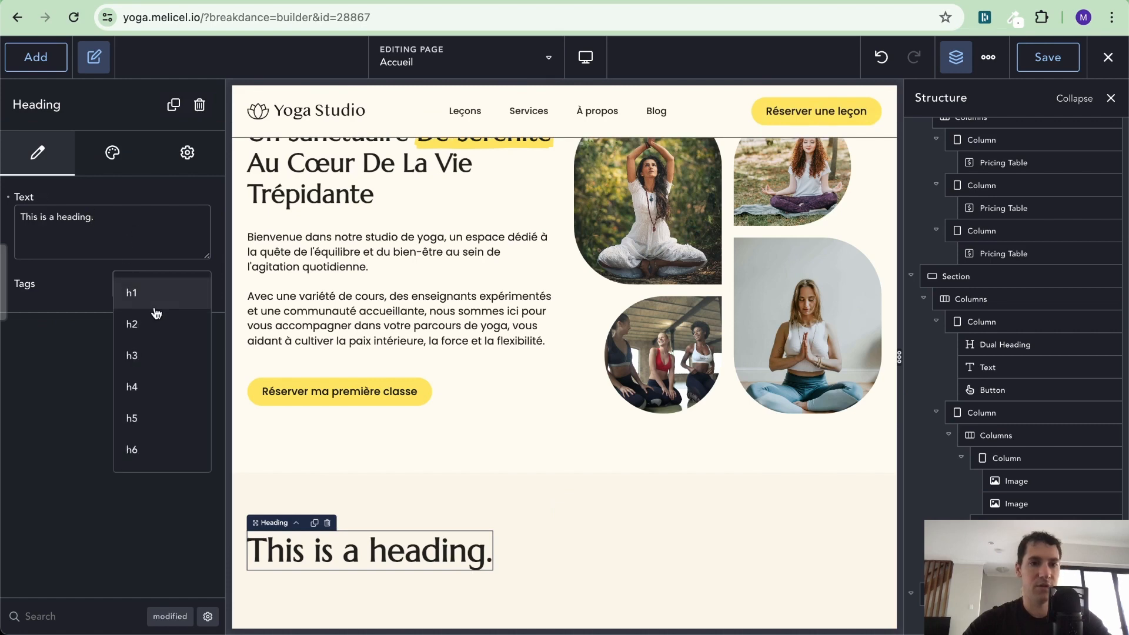
left_click(143, 320)
Replace the new heading's placeholder text with "Questions Fréquentes", copied from the demo page.
triple_click(126, 250)
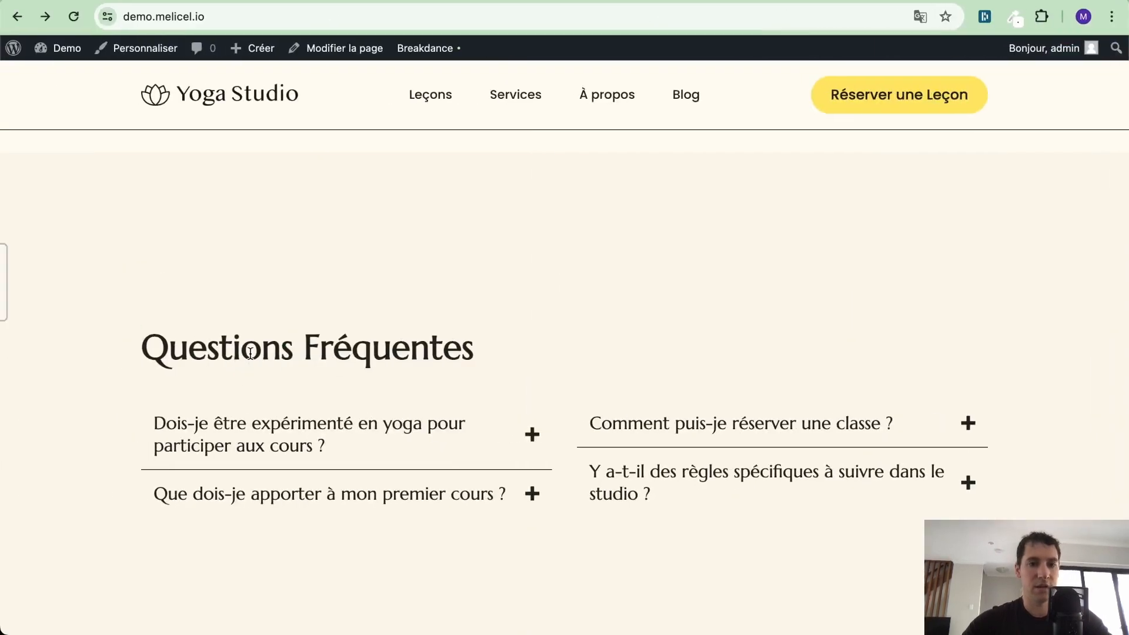
triple_click(252, 353)
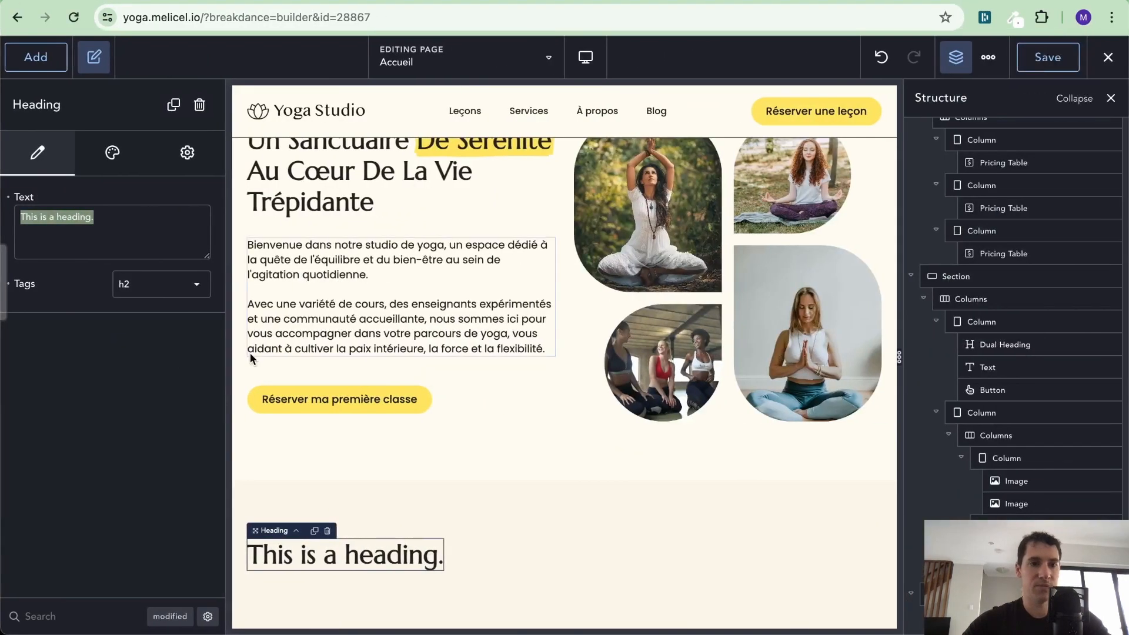
type("Questions Fréquentes")
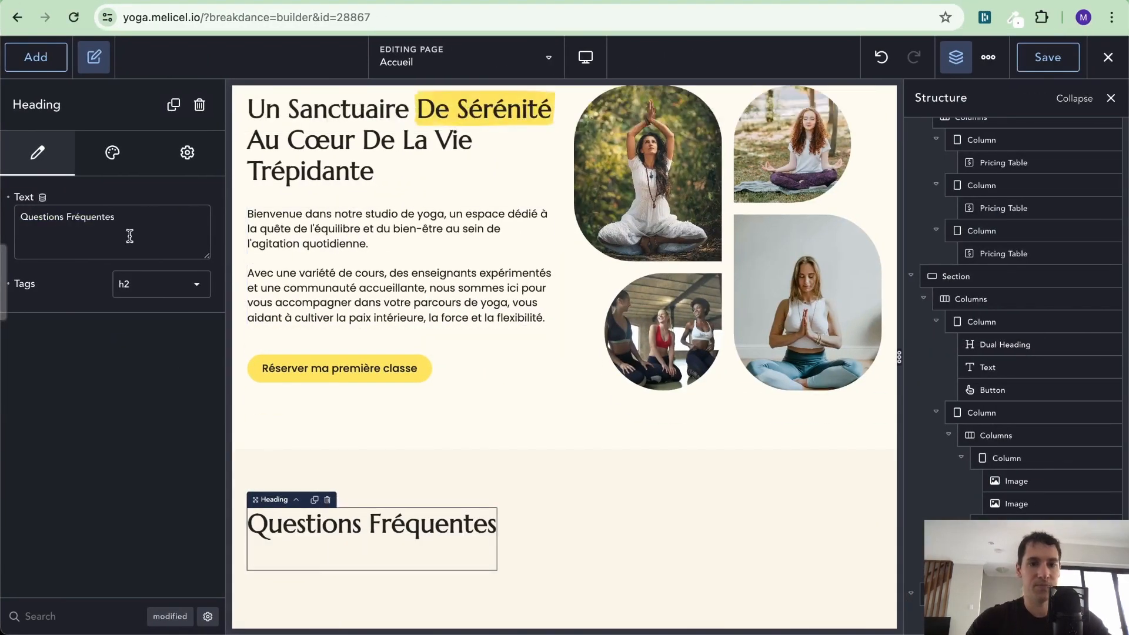
left_click(484, 444)
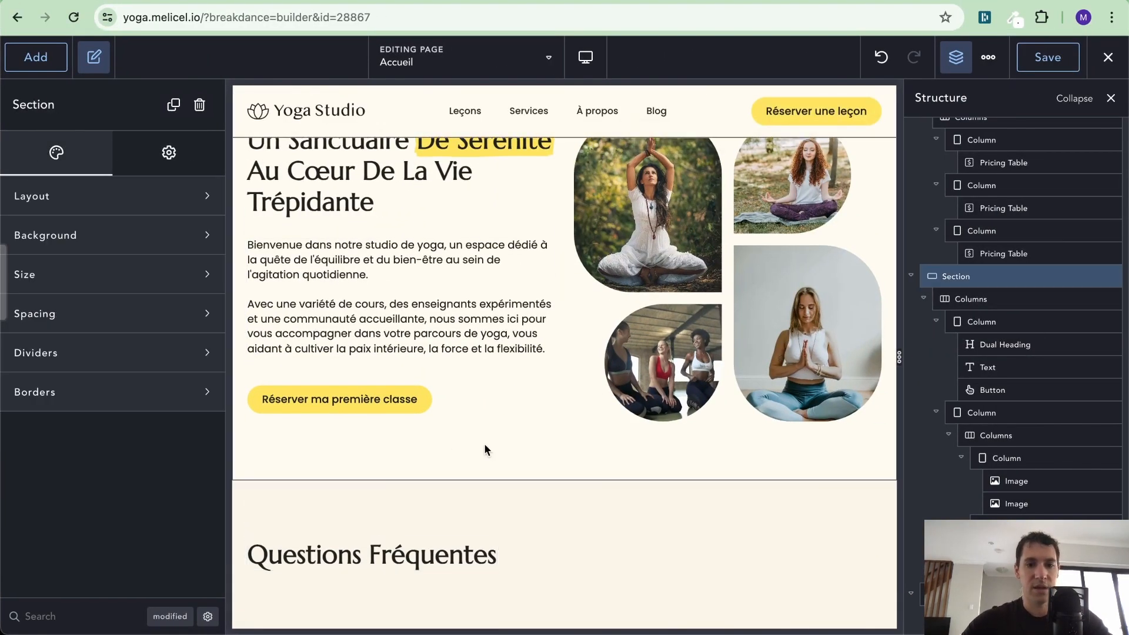
Add a Columns element with two equal columns below the "Questions Fréquentes" heading.
left_click(494, 561)
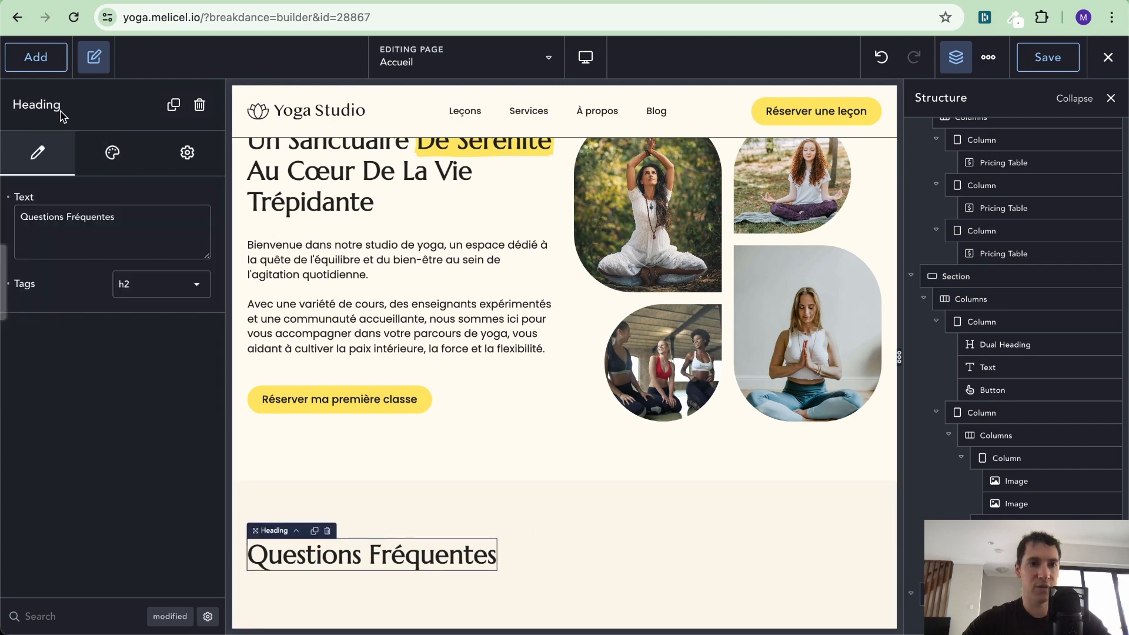
left_click(39, 63)
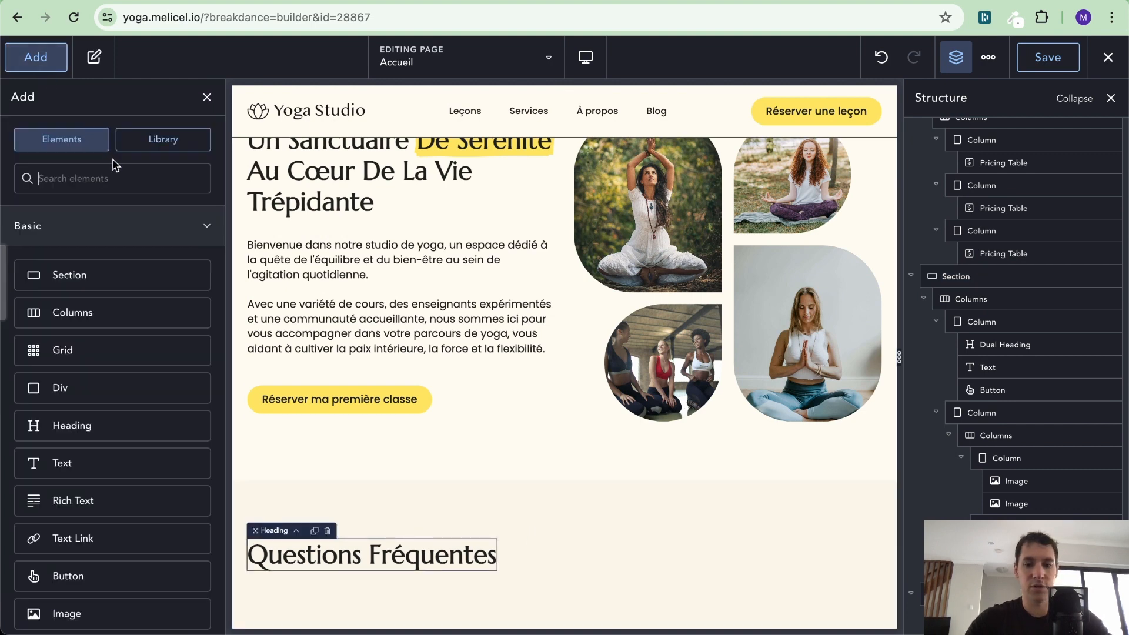
type("colum")
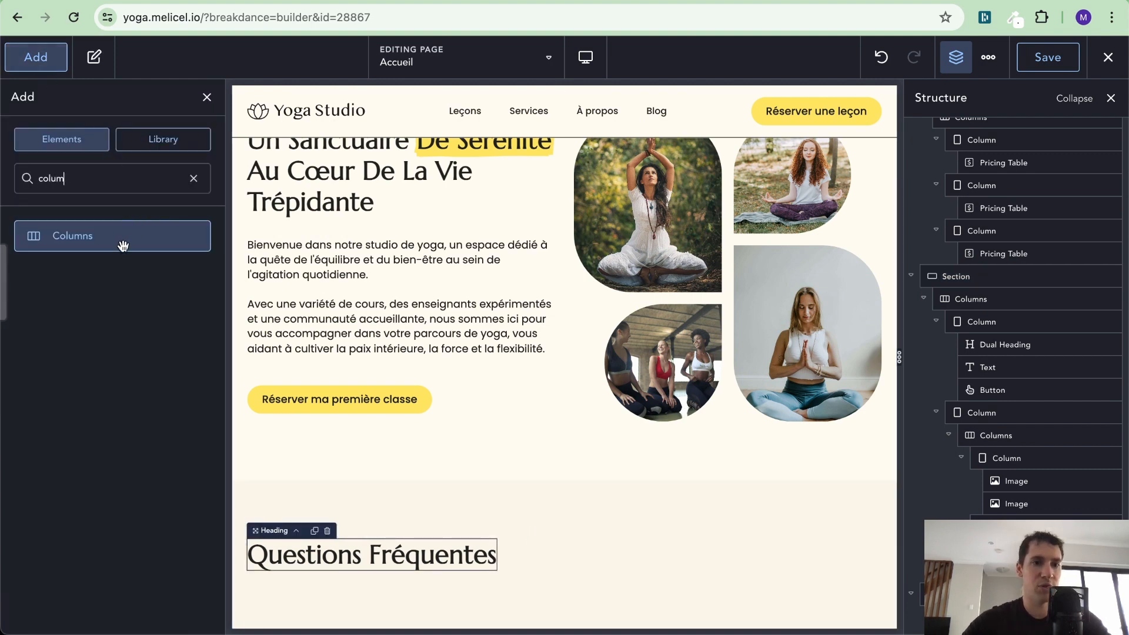
left_click(123, 246)
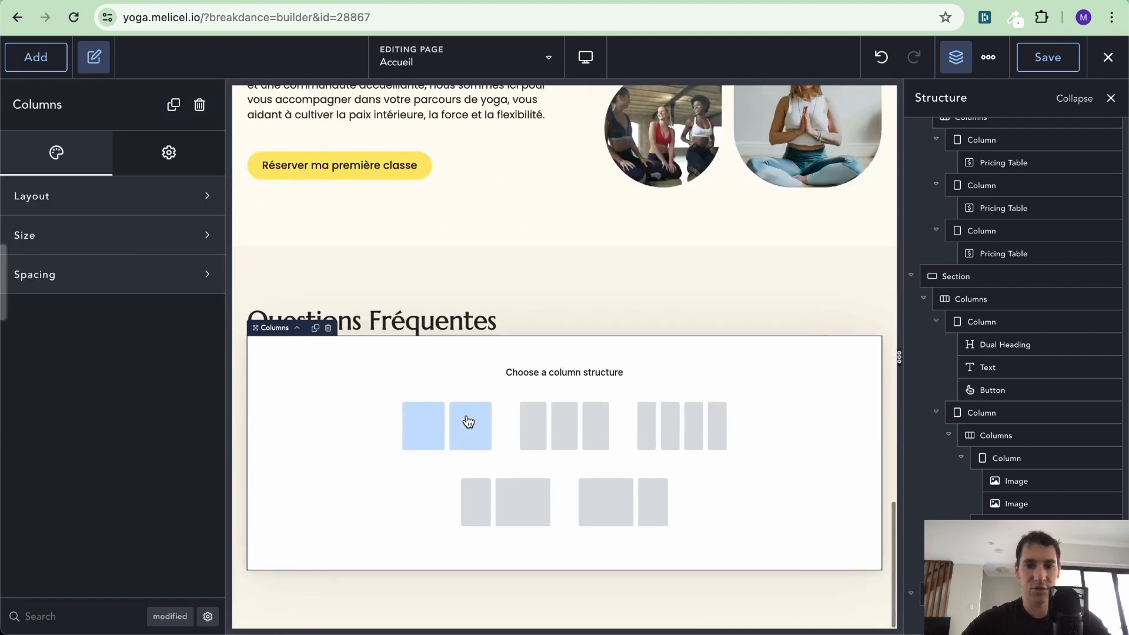
left_click(467, 419)
Set the "Questions Fréquentes" heading's bottom margin to 64 px.
left_click(453, 447)
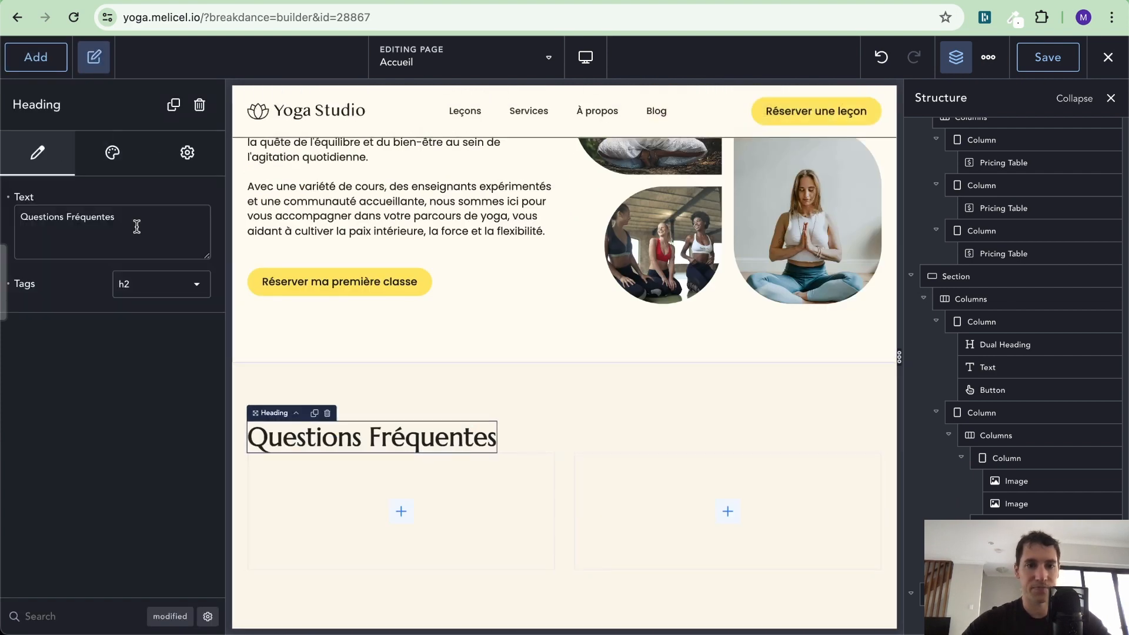
left_click(112, 155)
left_click(102, 288)
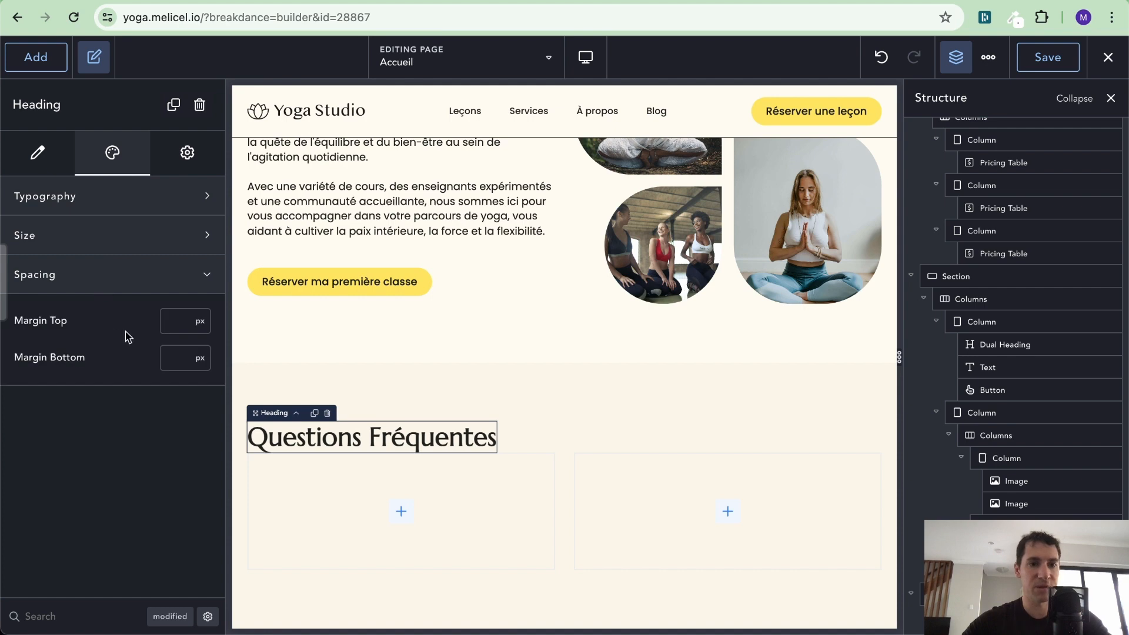
left_click(181, 355)
type("64")
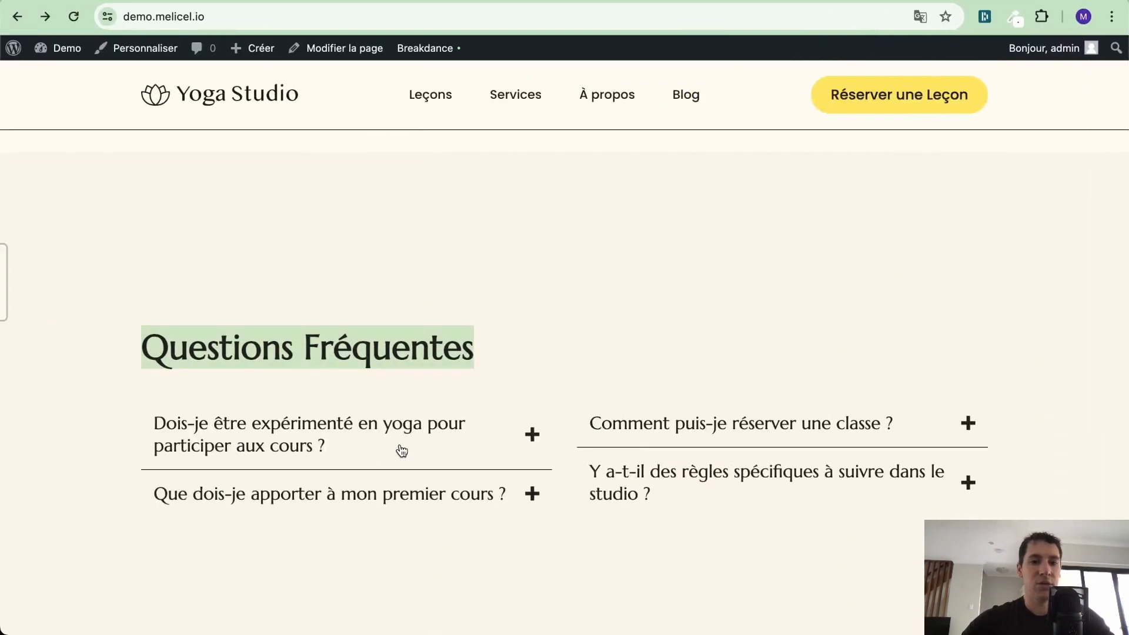
Insert a Frequently Asked Questions element in the first column and test expanding and collapsing its first question.
scroll(401, 451, "down", 2)
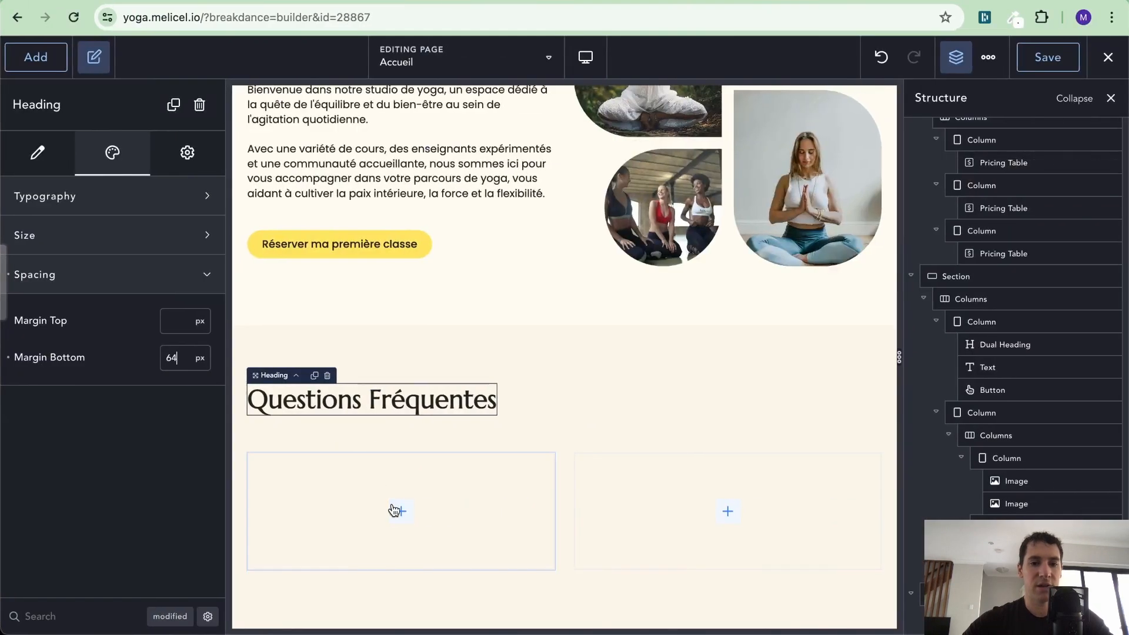
left_click(394, 510)
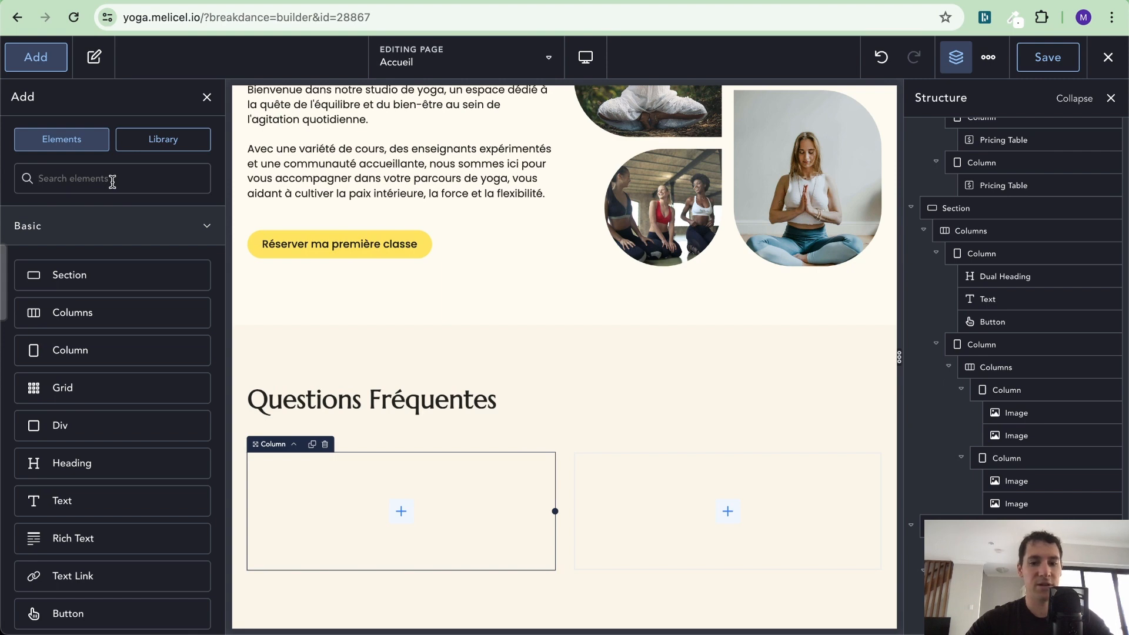
type("qu")
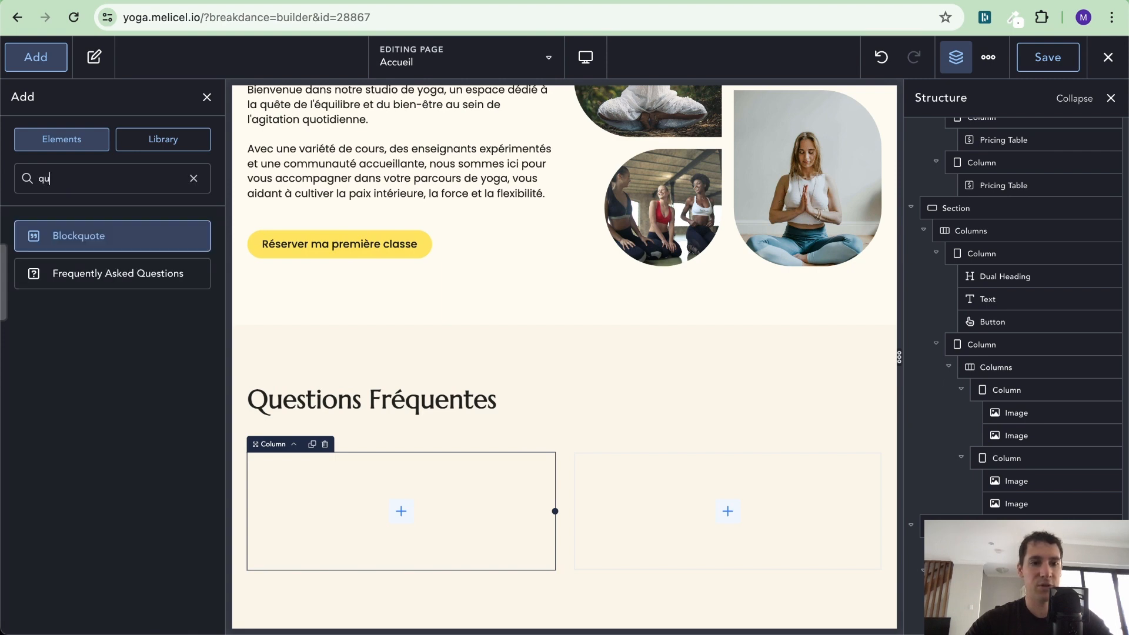
left_click(89, 264)
scroll(581, 340, "down", 1)
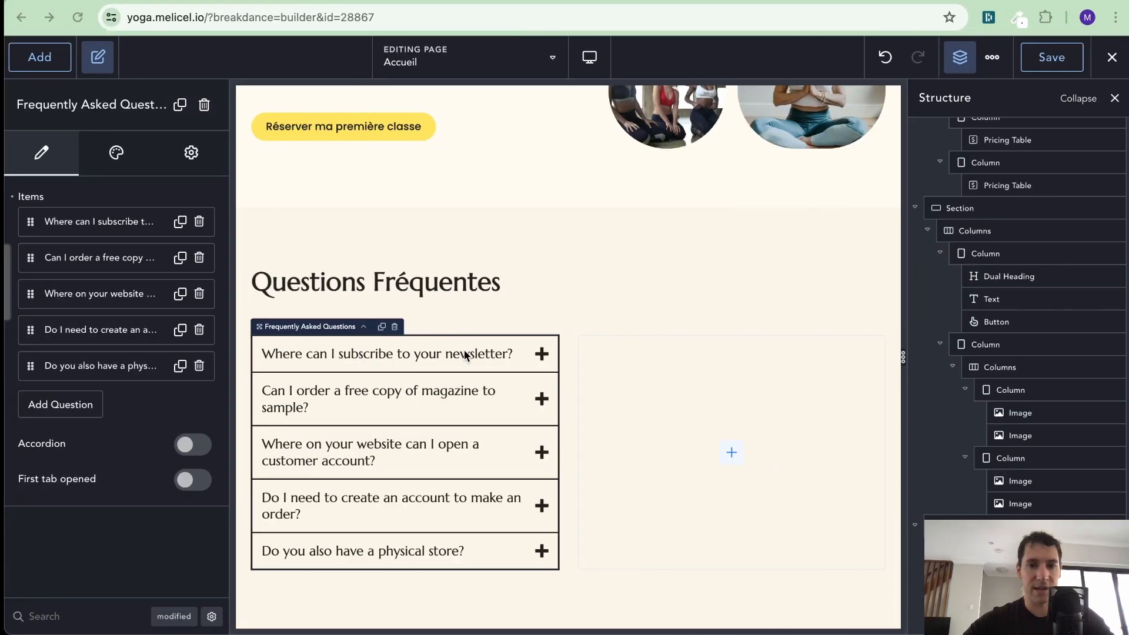
left_click(464, 353)
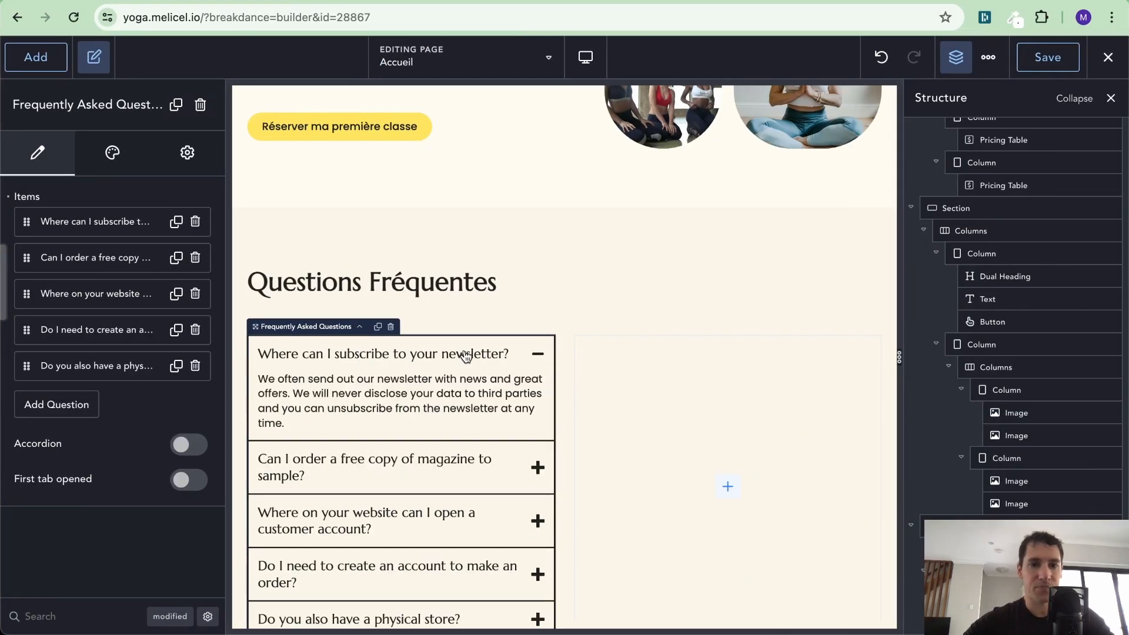
left_click(474, 354)
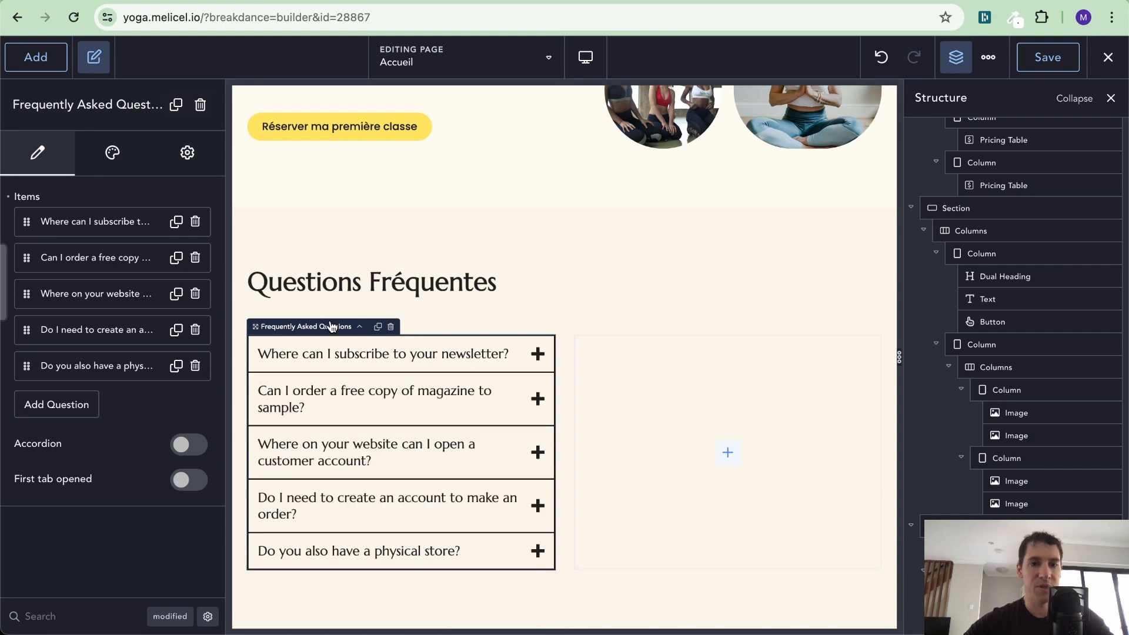
Clear the custom wrapper width of the Frequently Asked Questions element.
left_click(111, 152)
left_click(127, 196)
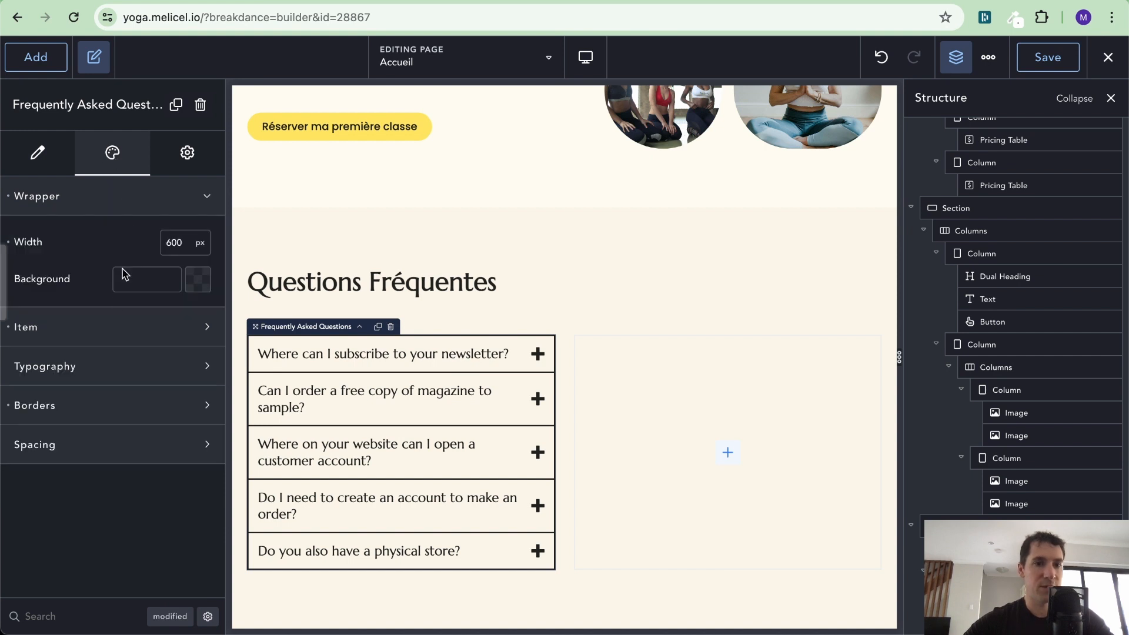
left_click(9, 241)
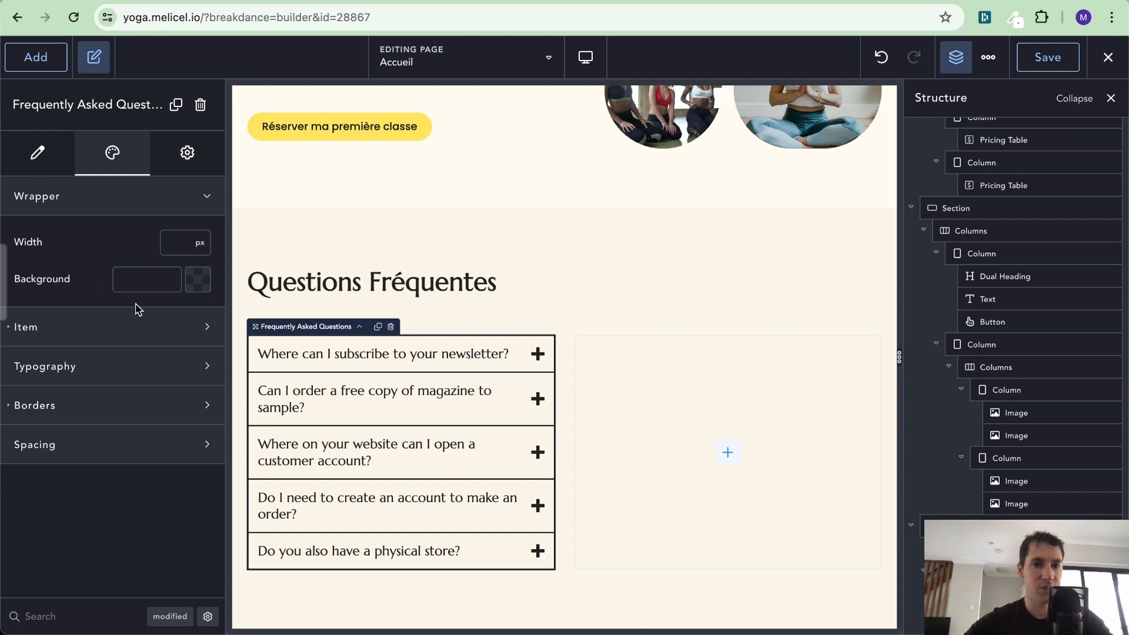
Examine the FAQ element's item styling options and check how the question list is styled on the demo page.
left_click(63, 326)
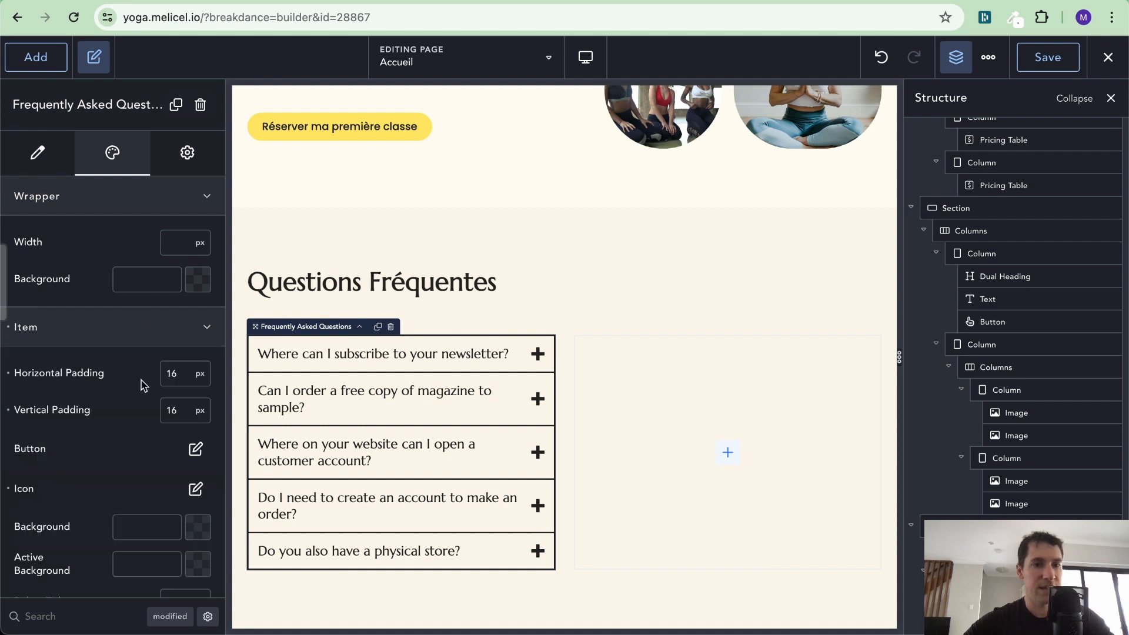
scroll(141, 382, "down", 1)
scroll(142, 384, "down", 1)
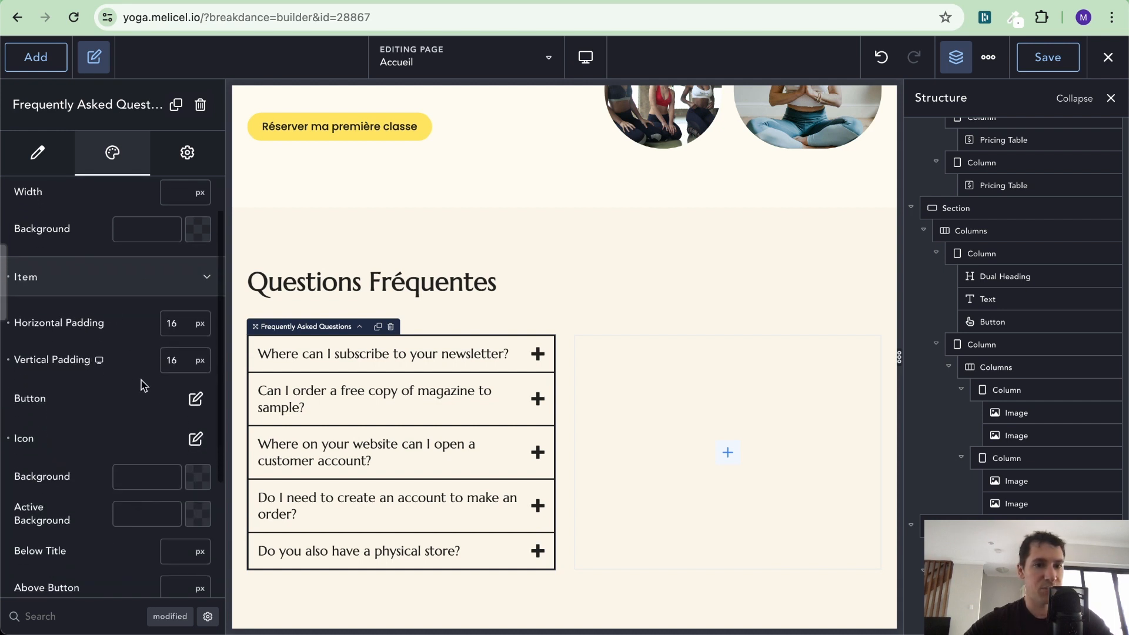
key("ctrl+Left")
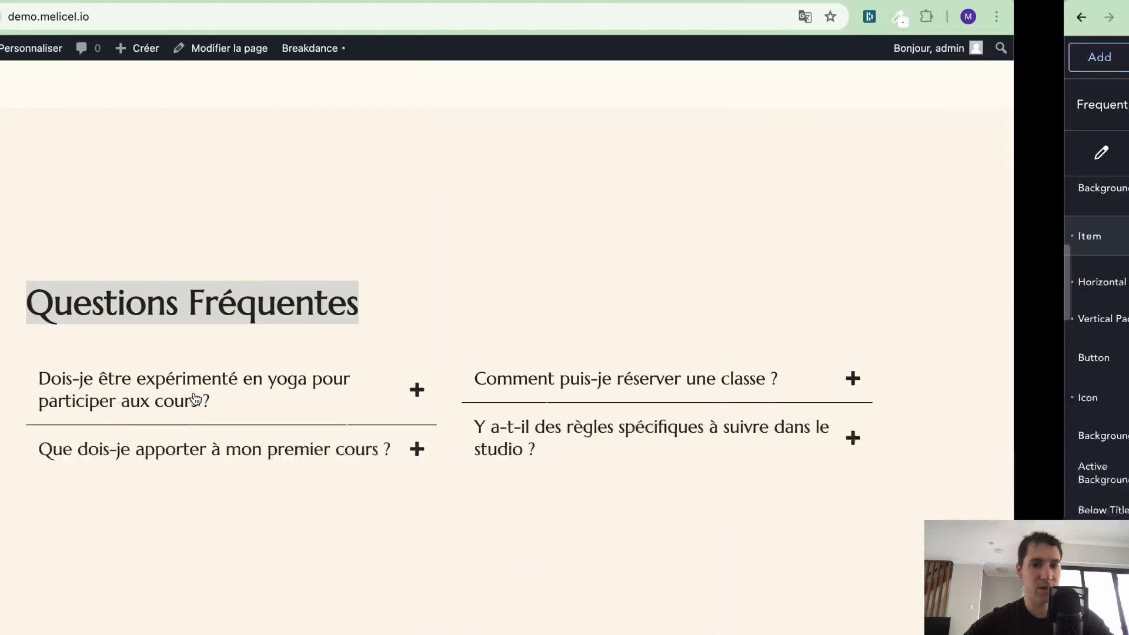
key("ctrl+Right")
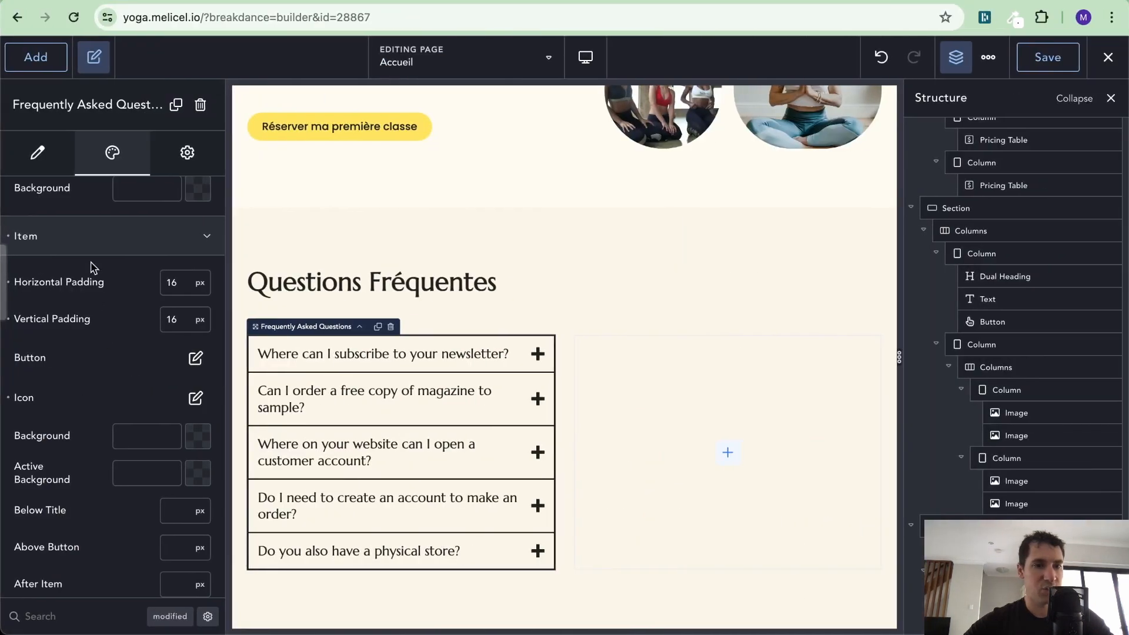
left_click(96, 237)
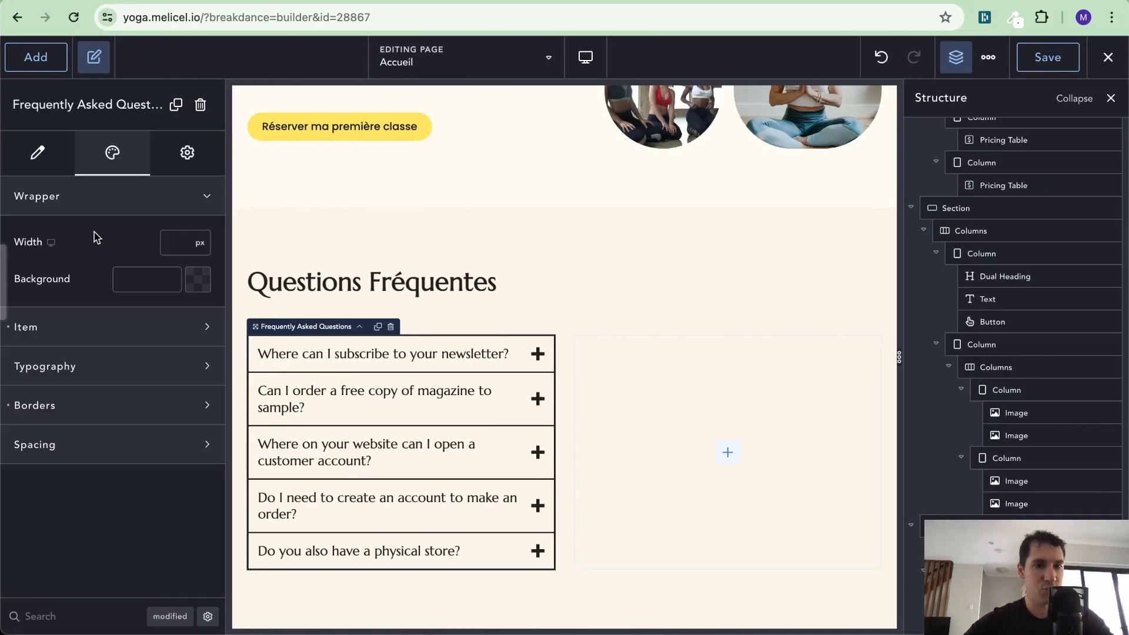
left_click(103, 331)
left_click(100, 328)
Limit the FAQ element's borders to below each question only and check the result on the canvas.
left_click(88, 405)
scroll(88, 407, "down", 1)
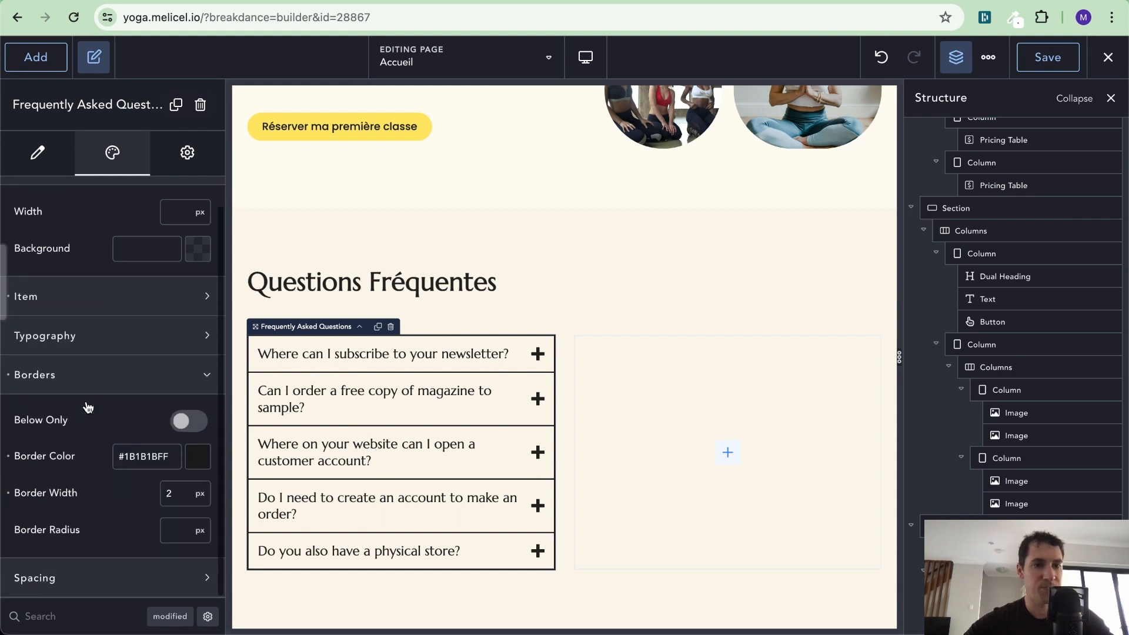
left_click(189, 421)
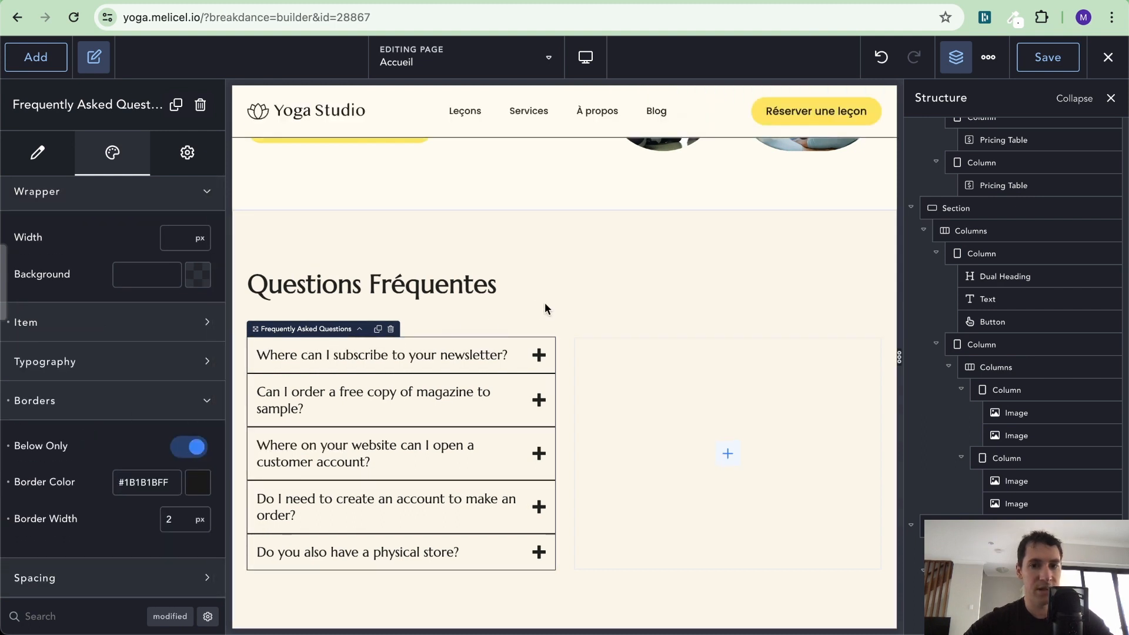
left_click(545, 302)
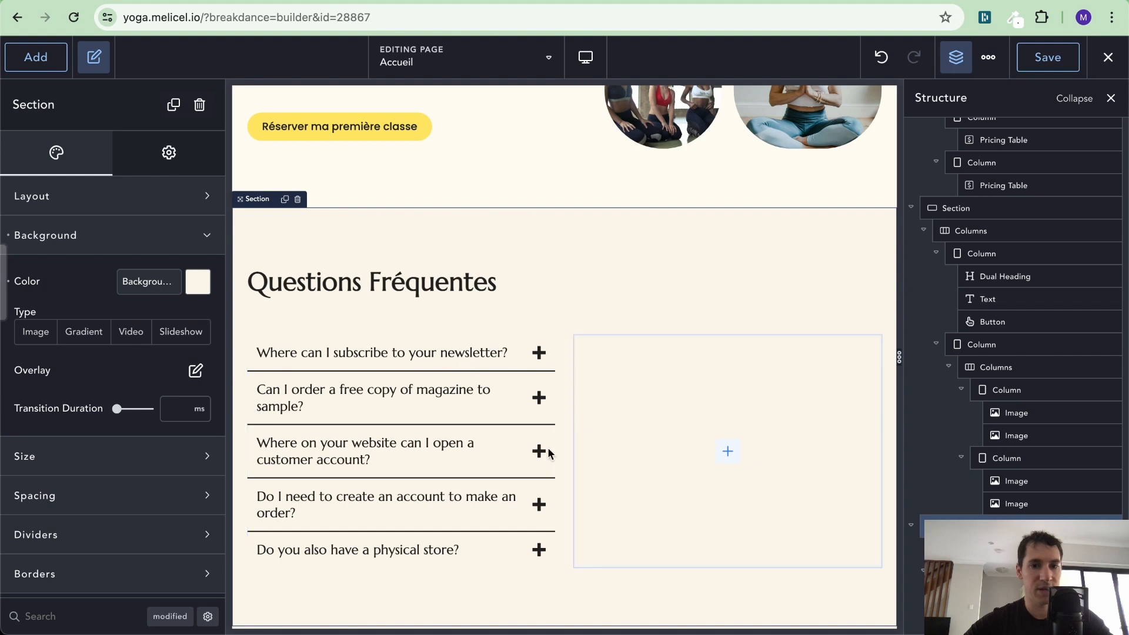
Set the FAQ border width to 1 px, clear the custom border color, and compare with the demo page.
left_click(497, 407)
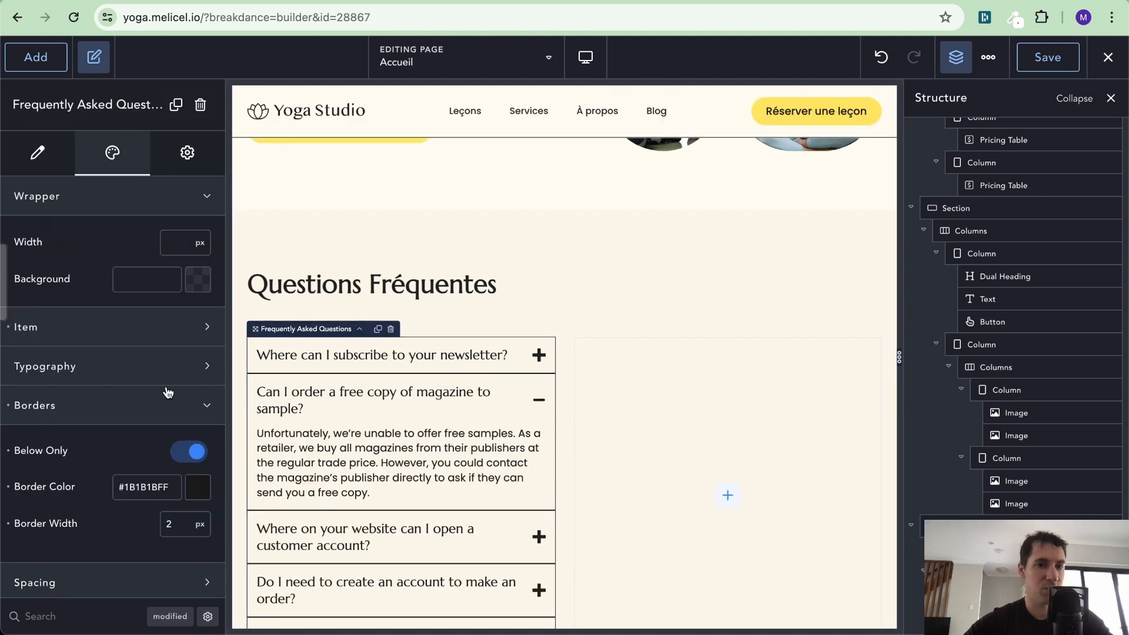
left_click(169, 525)
type("1")
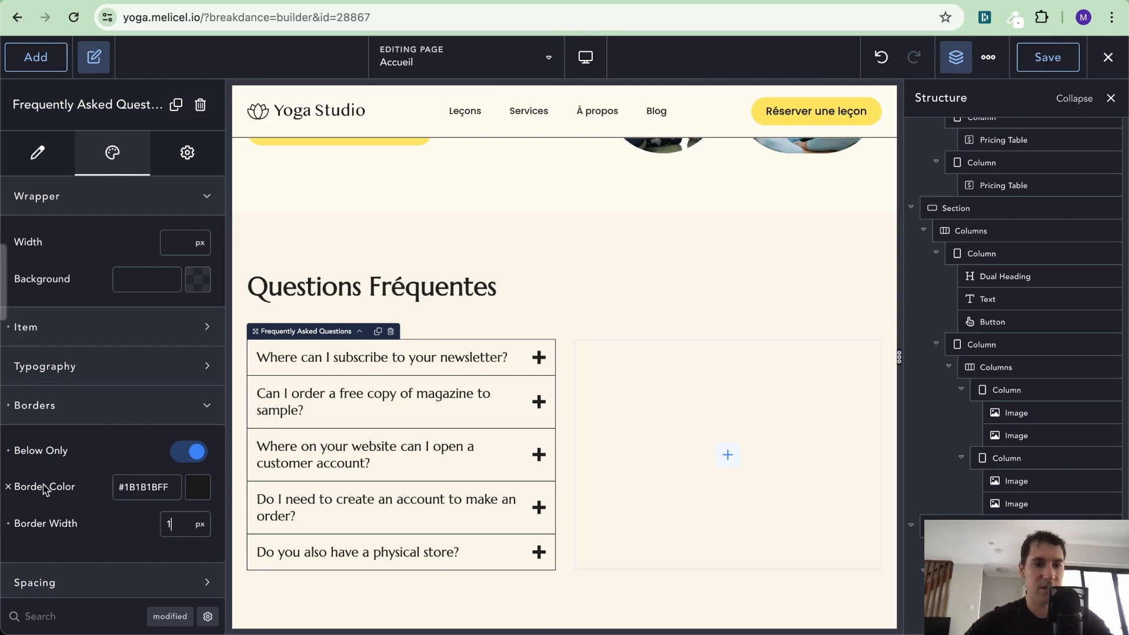
left_click(8, 487)
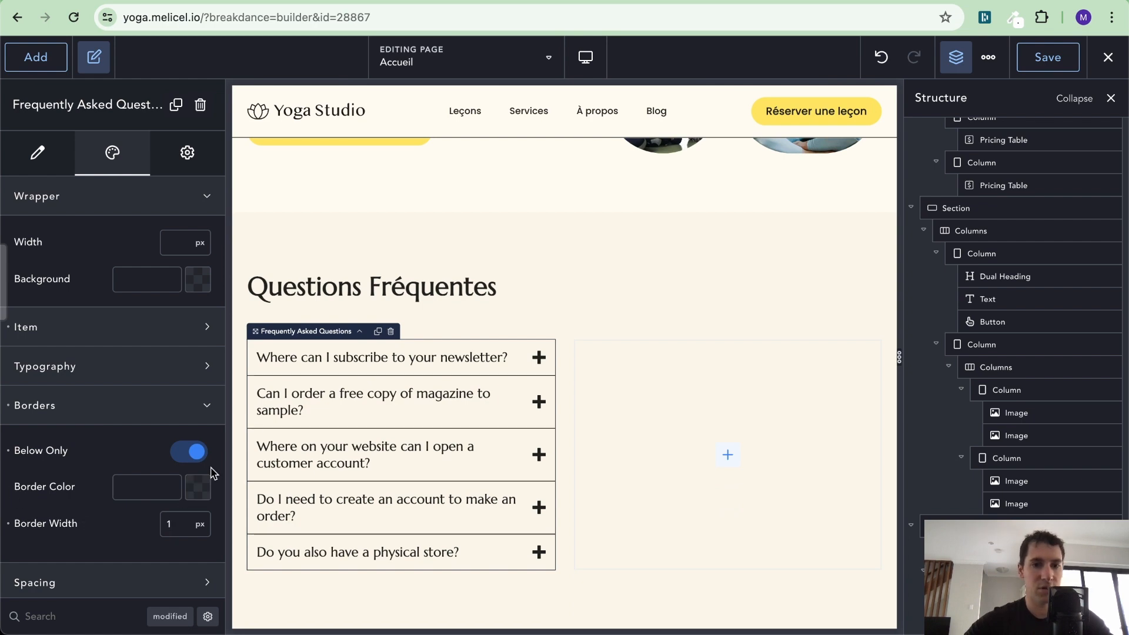
left_click(436, 255)
key("ctrl+Left")
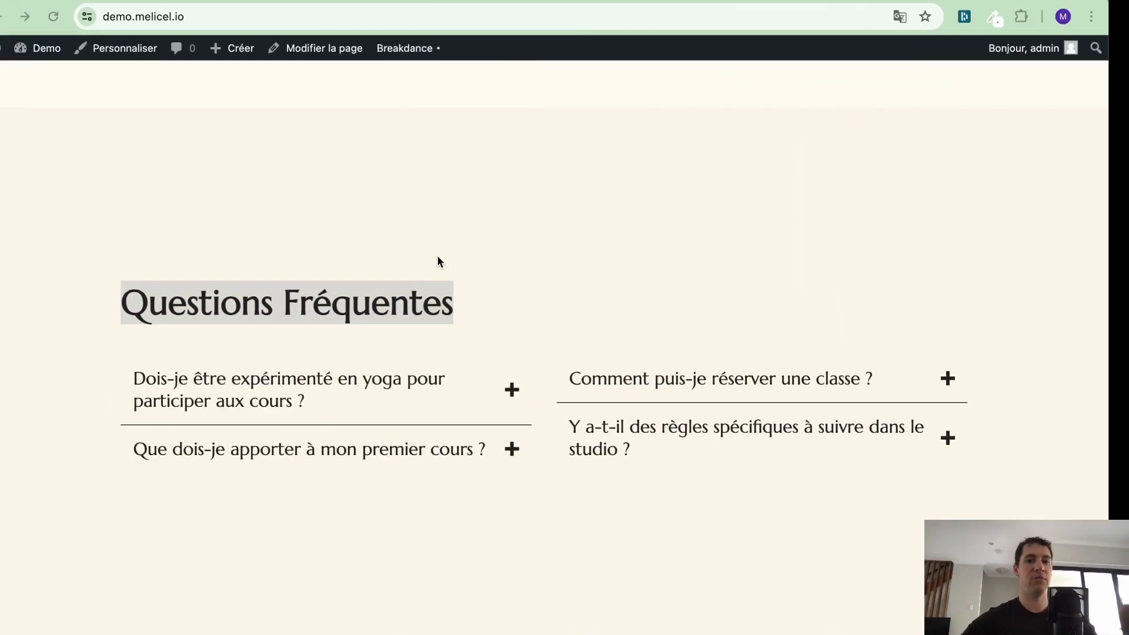
Expand and collapse the first question on the demo page to check how its answer is displayed.
left_click(450, 387)
scroll(448, 380, "down", 1)
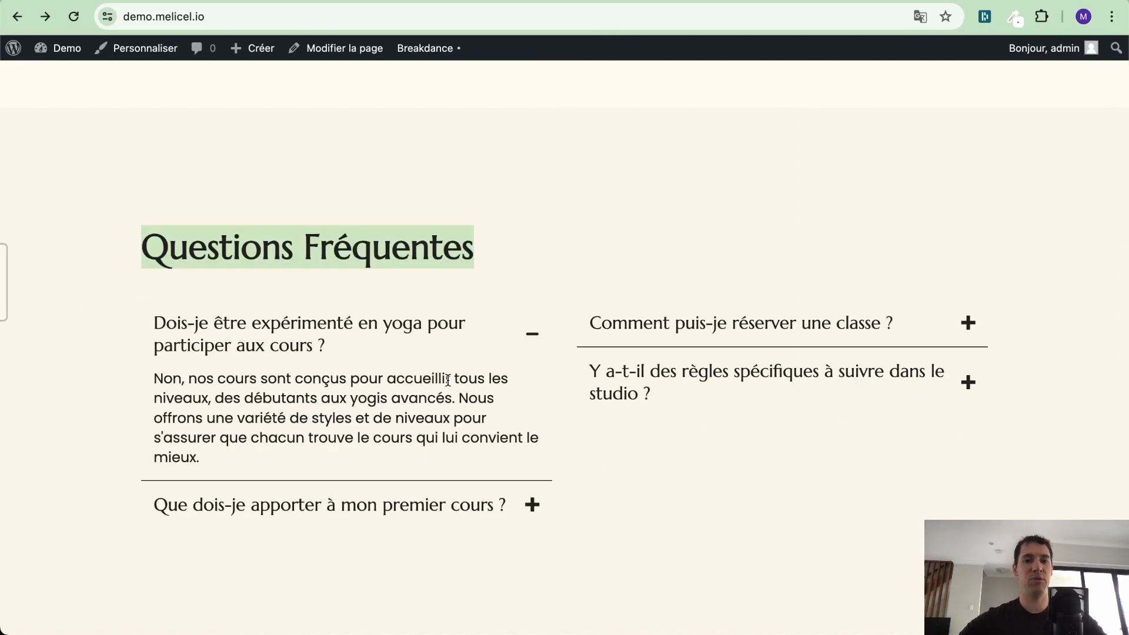
left_click(147, 332)
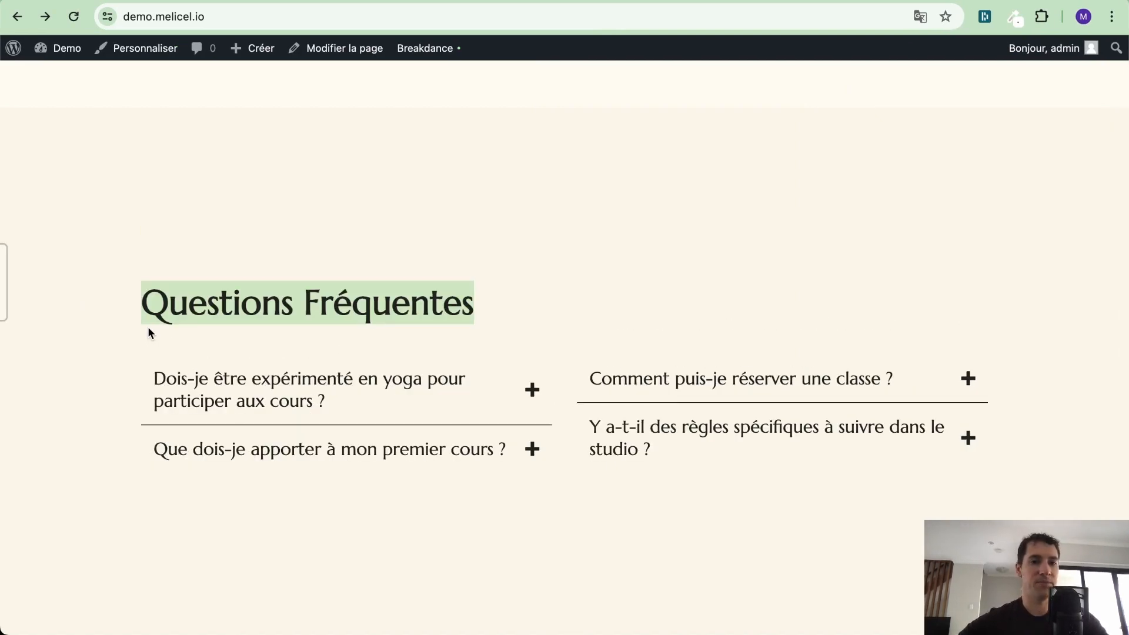
left_click(169, 382)
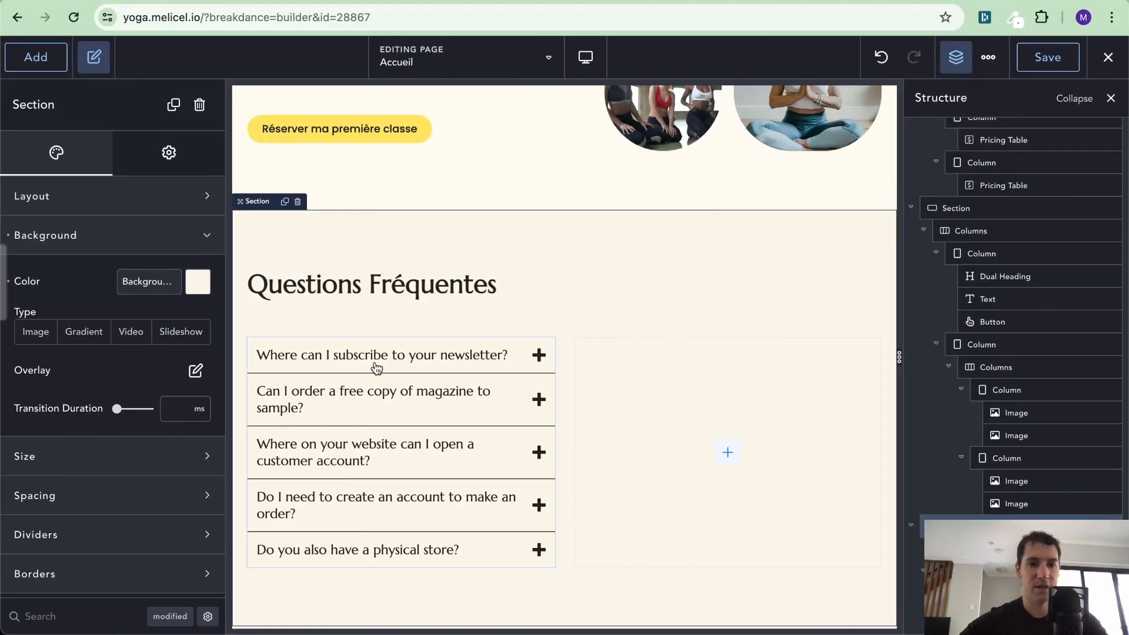
Delete the last four sample questions from the Frequently Asked Questions element, keeping only the newsletter question.
left_click(375, 369)
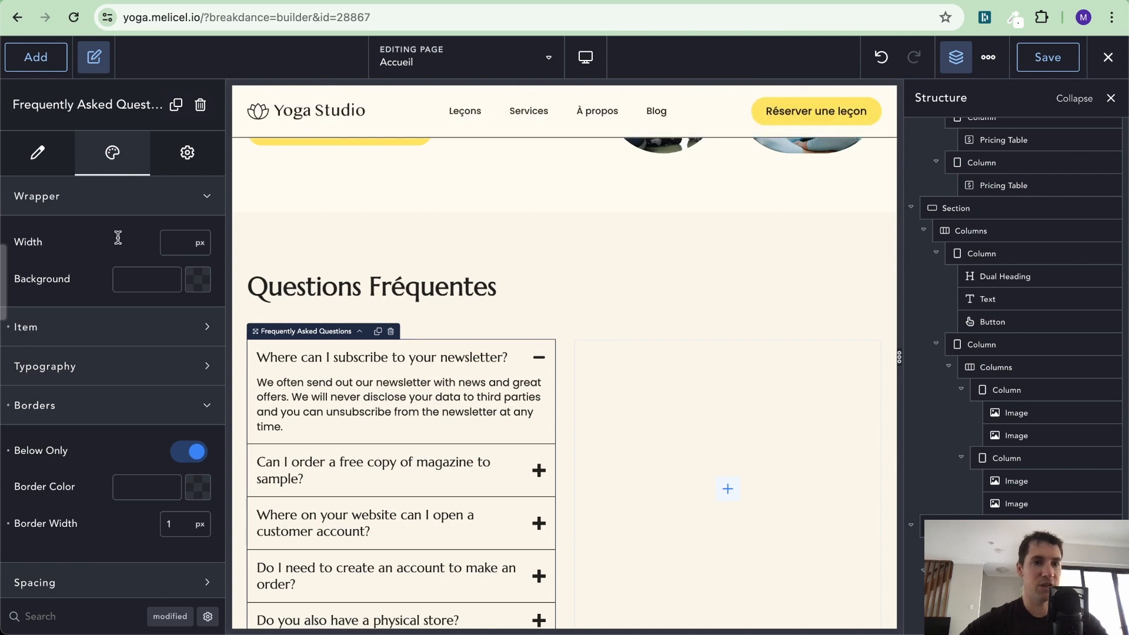
left_click(38, 154)
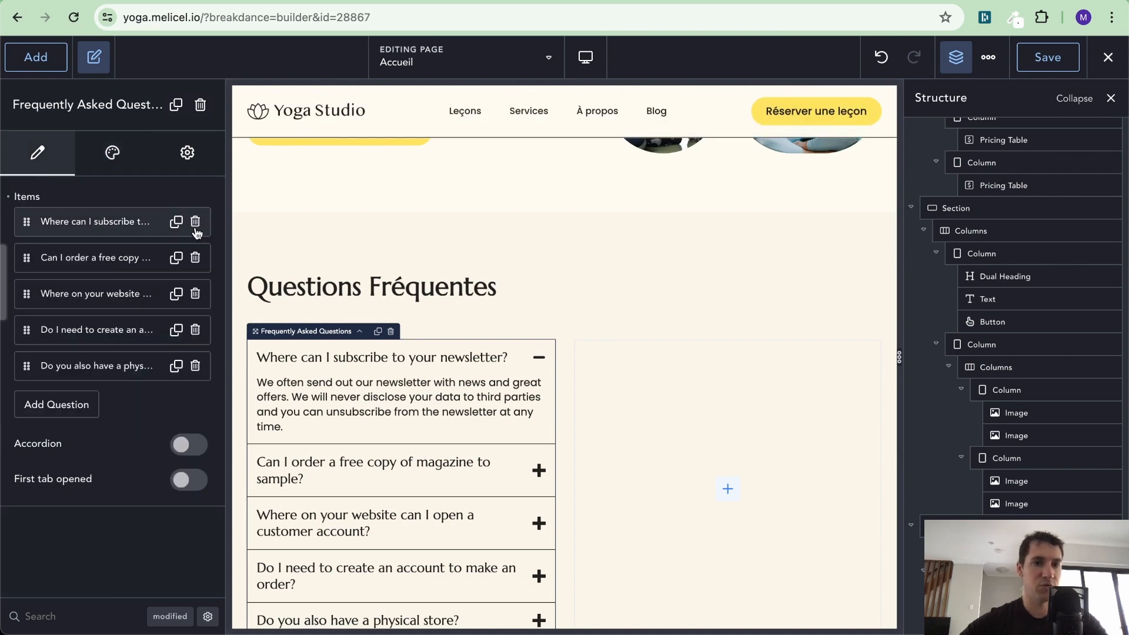
left_click(195, 259)
left_click(195, 259)
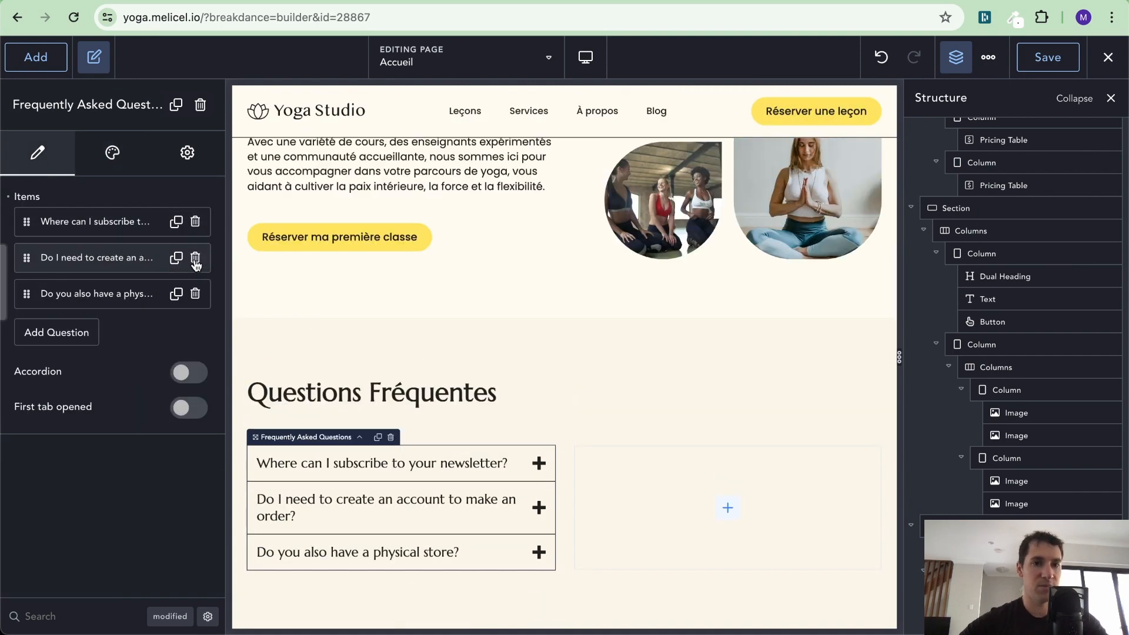
left_click(195, 259)
left_click(195, 258)
Replace the remaining item's question with the demo page's "Dois-je être expérimenté en yoga pour participer aux cours ?", without extra line breaks.
left_click(101, 229)
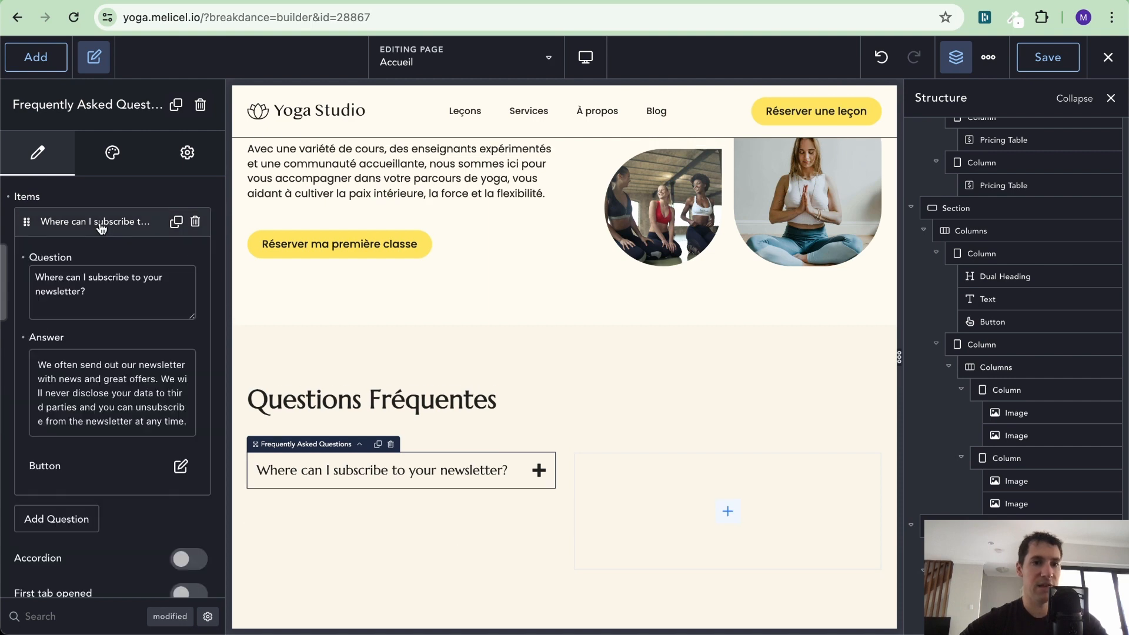
triple_click(109, 291)
key("ctrl+Left")
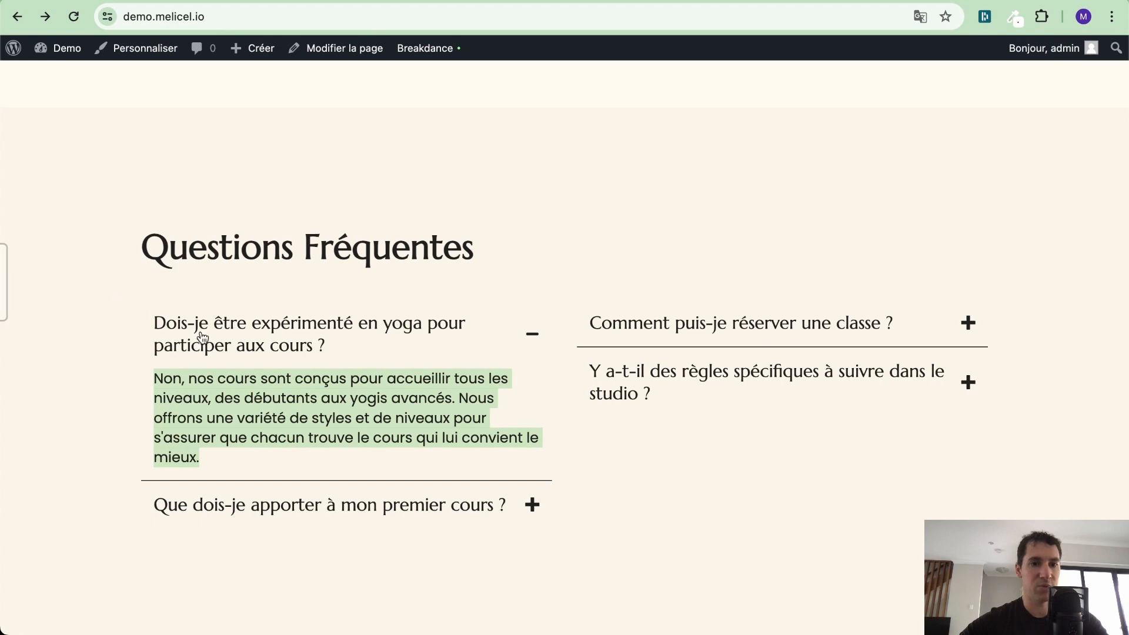
left_click_drag(150, 321, 348, 356)
key("ctrl+c")
key("ctrl+Right")
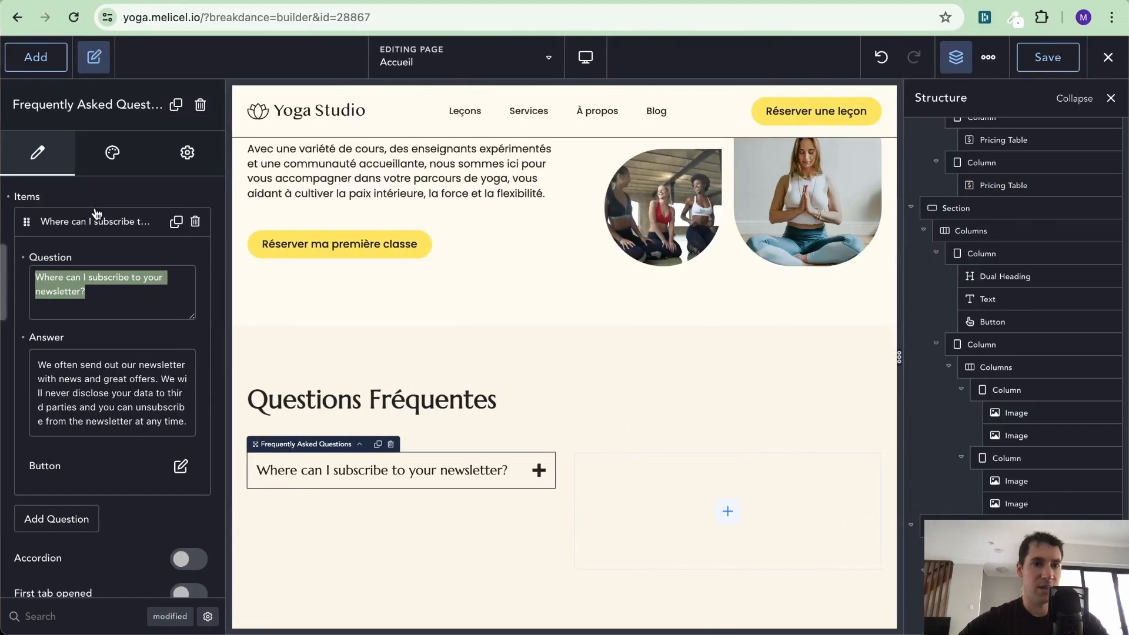
key("ctrl+v")
key("ctrl+Left")
key("ctrl+Right")
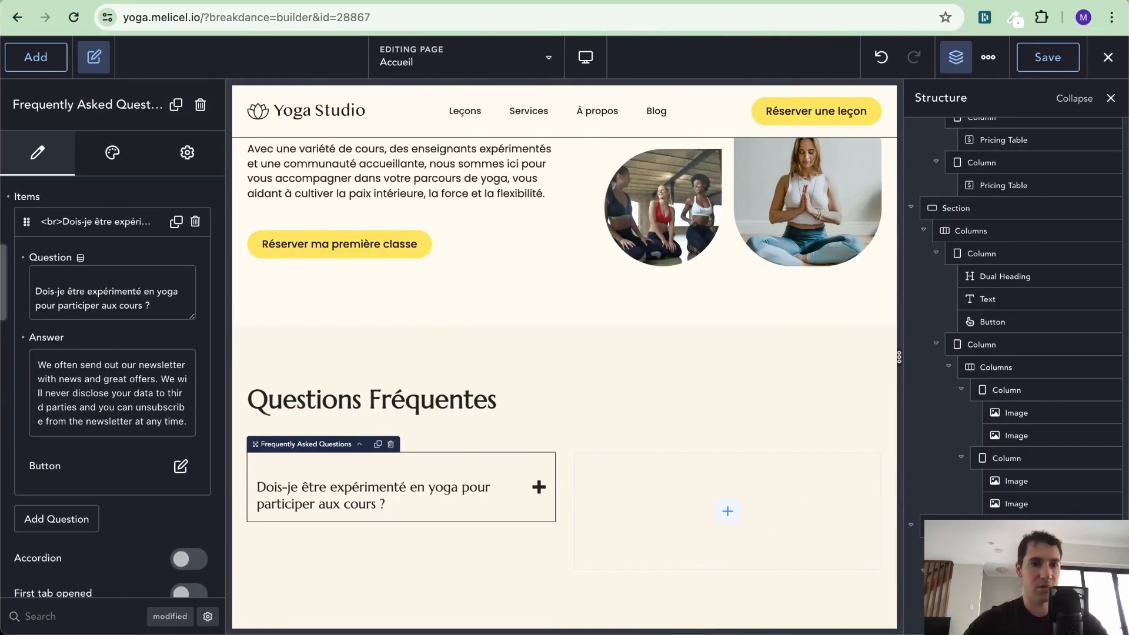
key("BackSpace")
key("BackSpace")
Replace the first item's answer with the demo page's "Non, nos cours sont conçus pour accueillir tous les niveaux..." paragraph and check it on the canvas.
key("ctrl+Left")
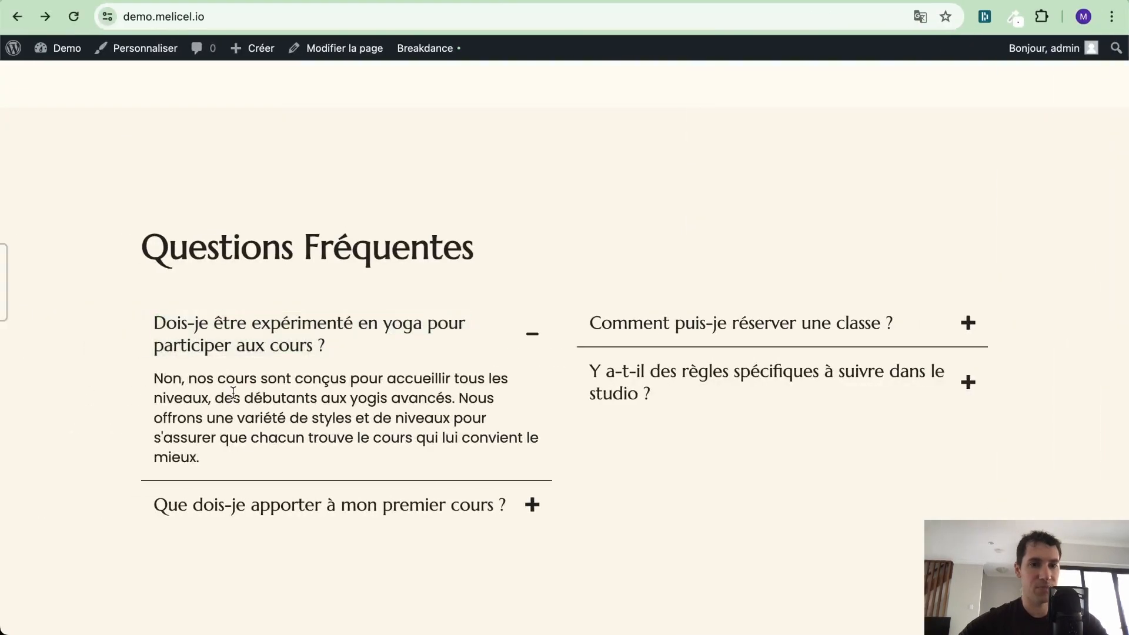
triple_click(234, 393)
key("ctrl+c")
key("ctrl+Right")
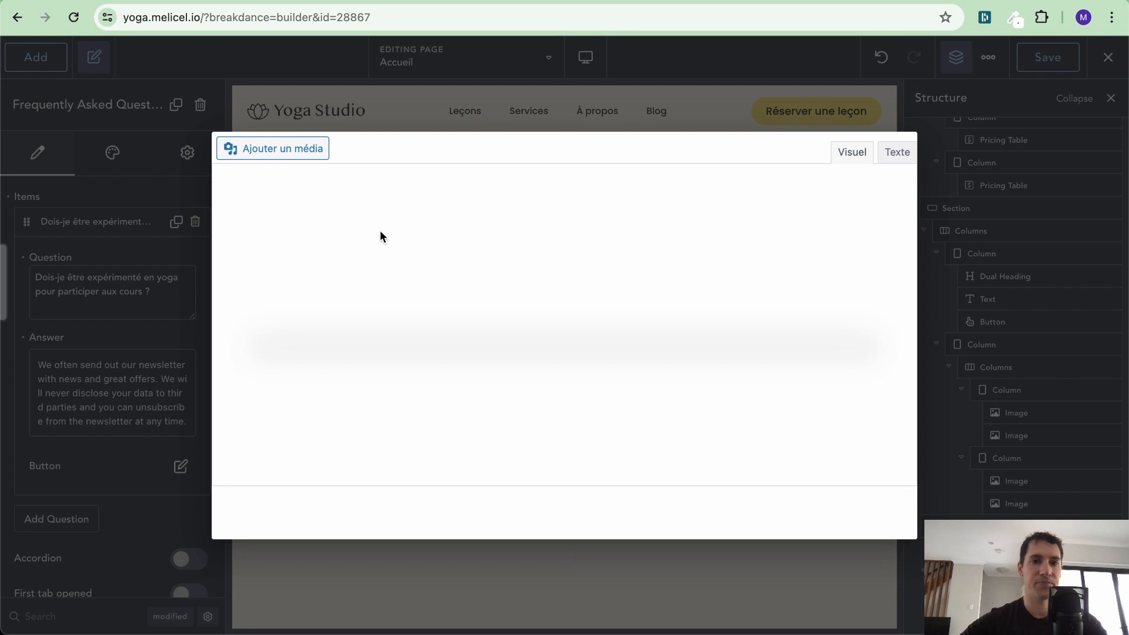
double_click(374, 237)
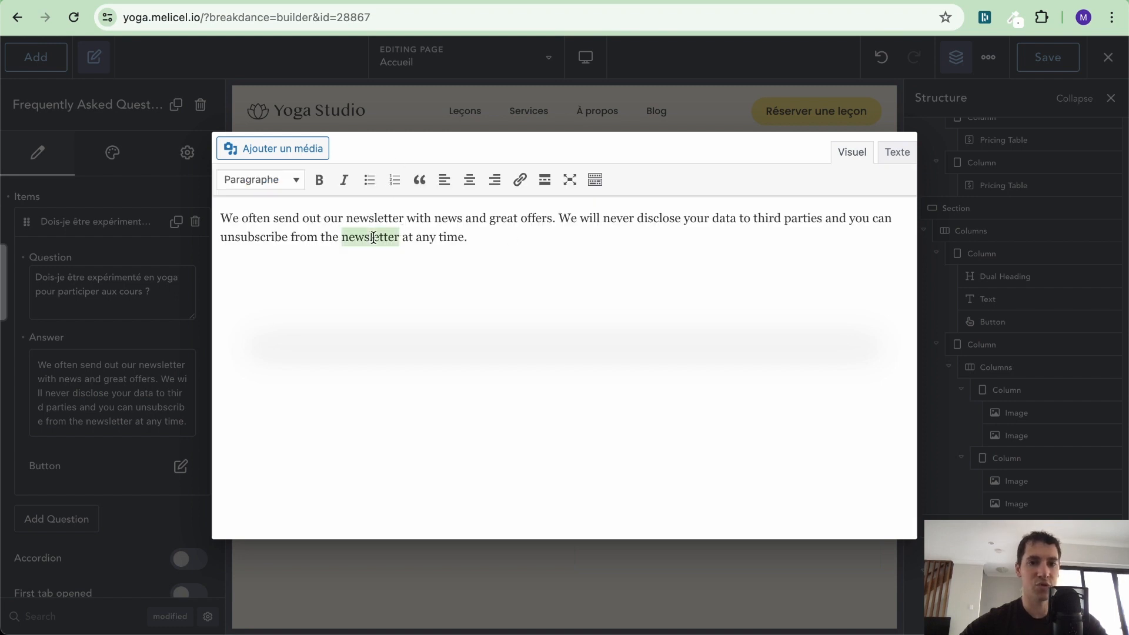
triple_click(374, 237)
key("ctrl+v")
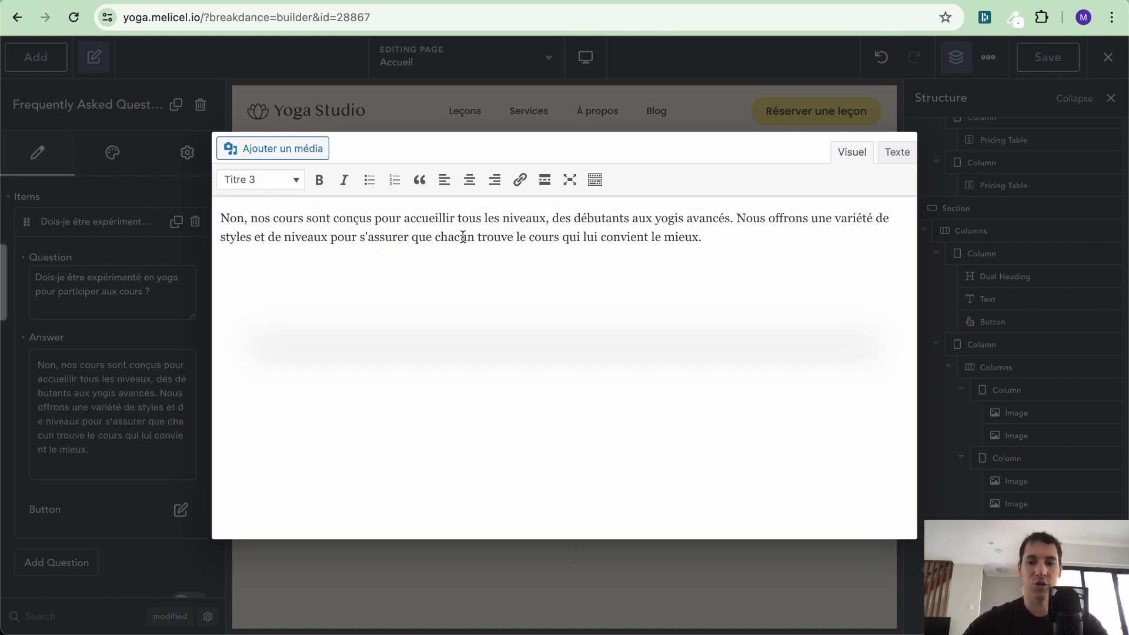
key("BackSpace")
key("BackSpace")
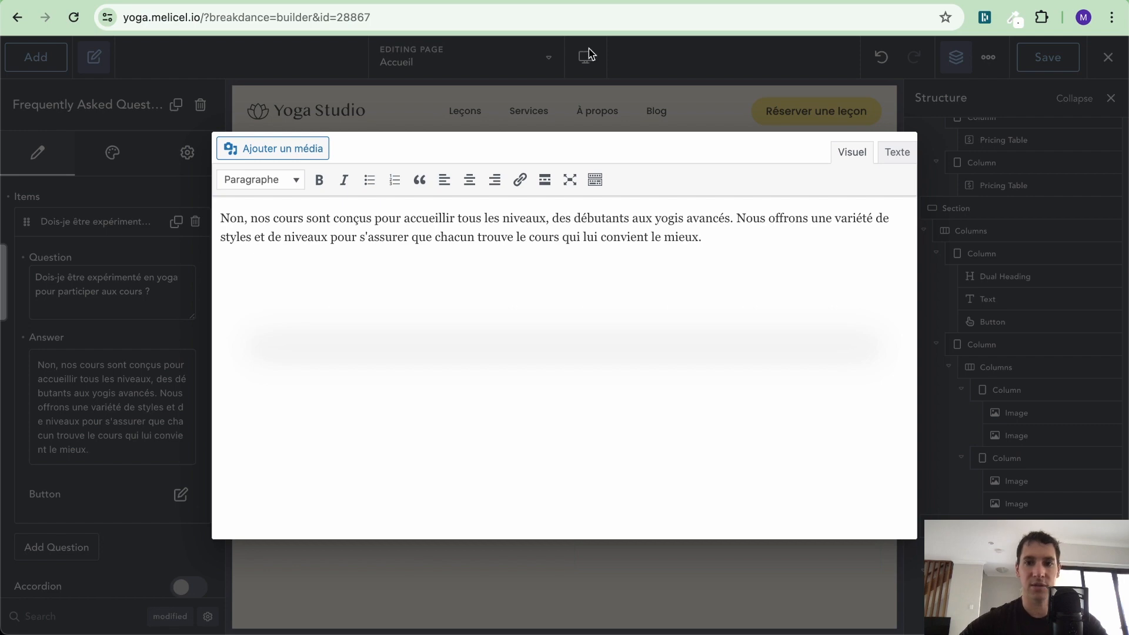
left_click(590, 80)
left_click(405, 499)
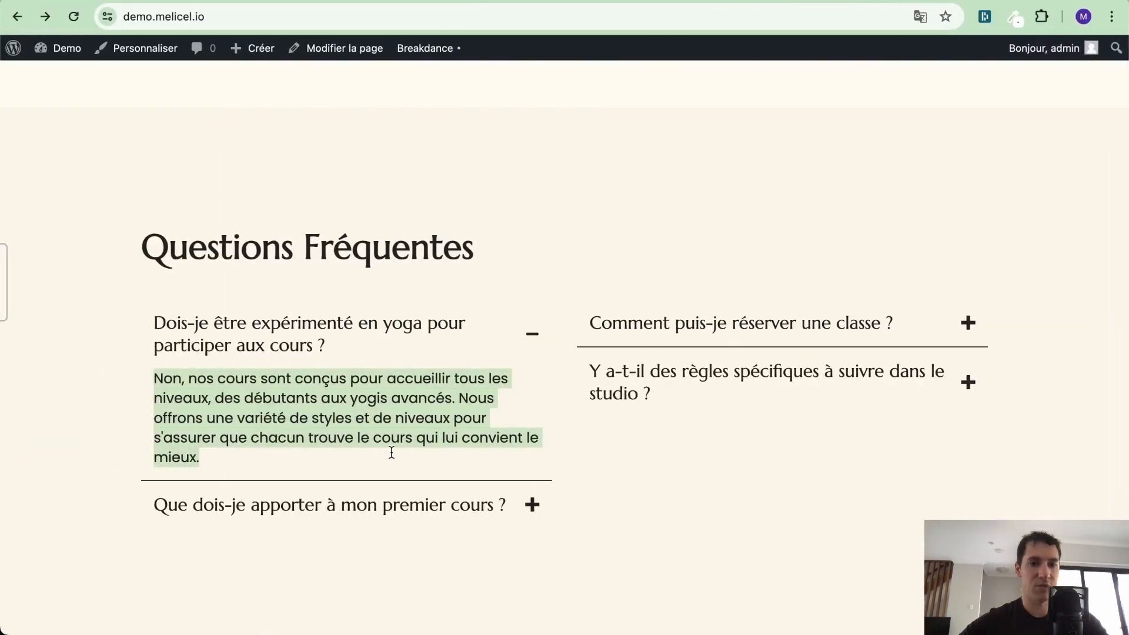
Expand the demo page's second question and copy its text "Que dois-je apporter à mon premier cours ?".
left_click(314, 510)
scroll(313, 504, "down", 5)
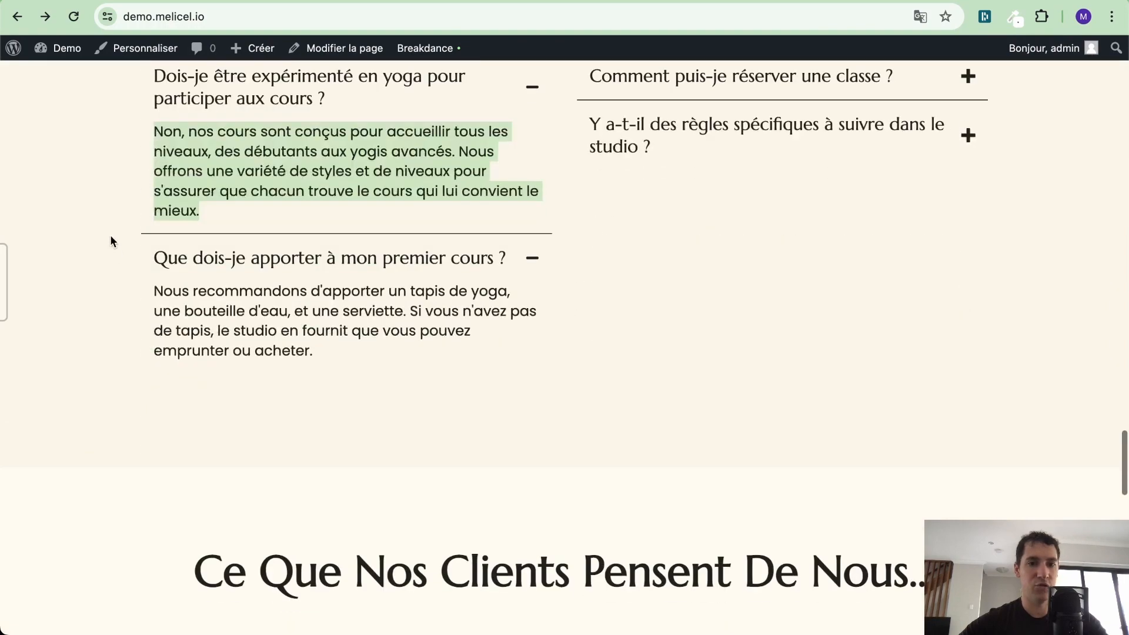
left_click(166, 234)
left_click_drag(165, 238, 443, 272)
key("super+c")
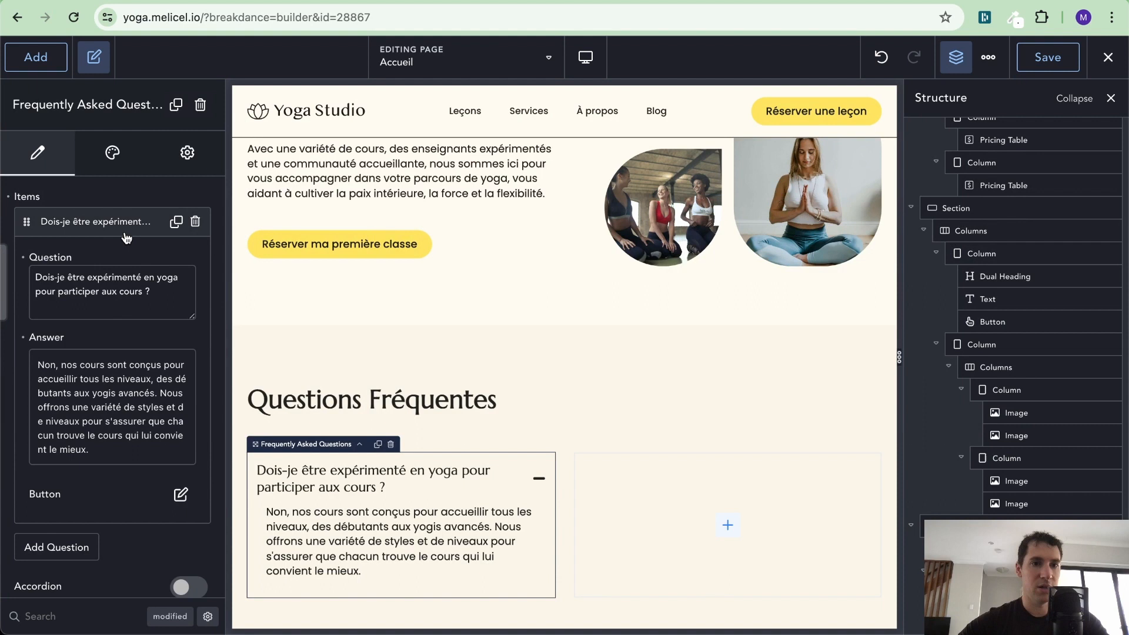
Duplicate the first FAQ item and set the copy's question to "Que dois-je apporter à mon premier cours ?", without extra line breaks.
left_click(126, 234)
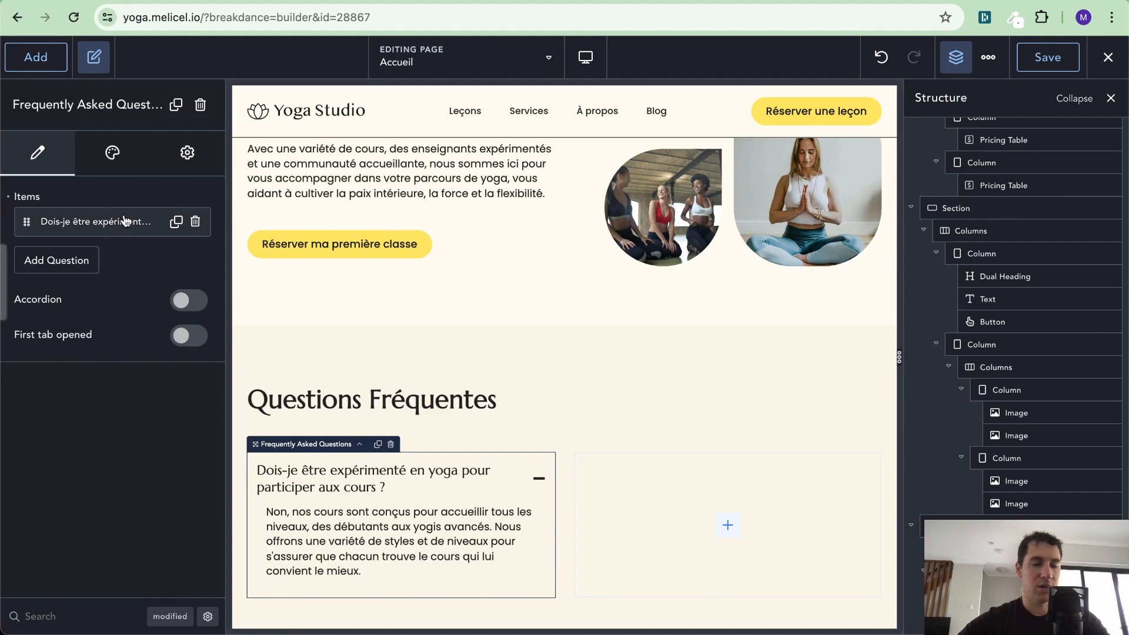
left_click(176, 222)
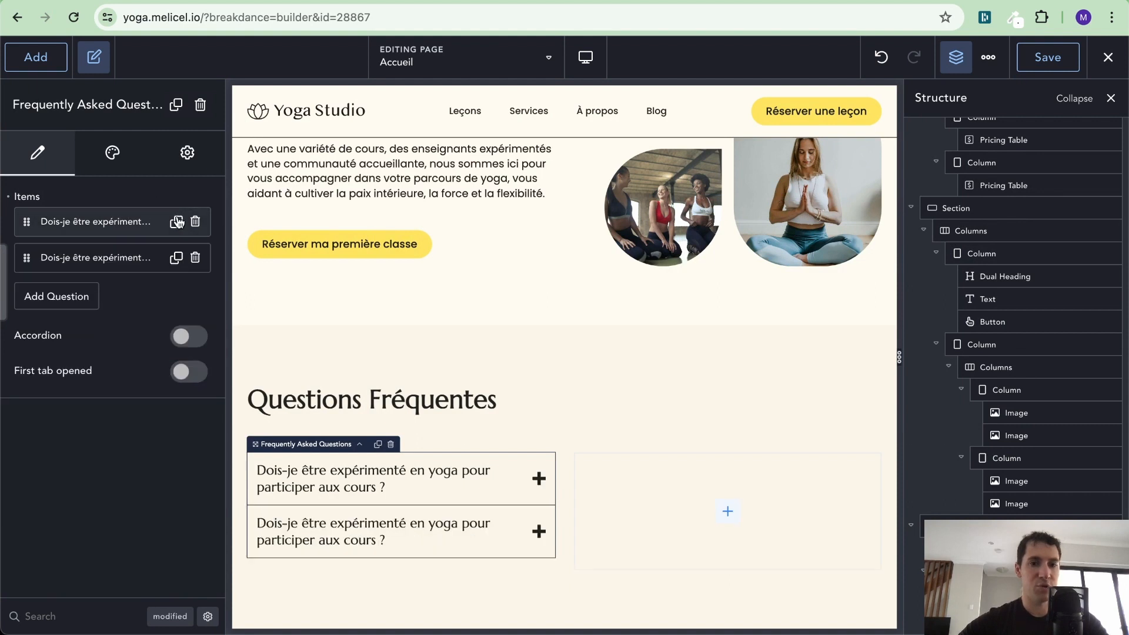
left_click(111, 259)
triple_click(116, 322)
key("super+v")
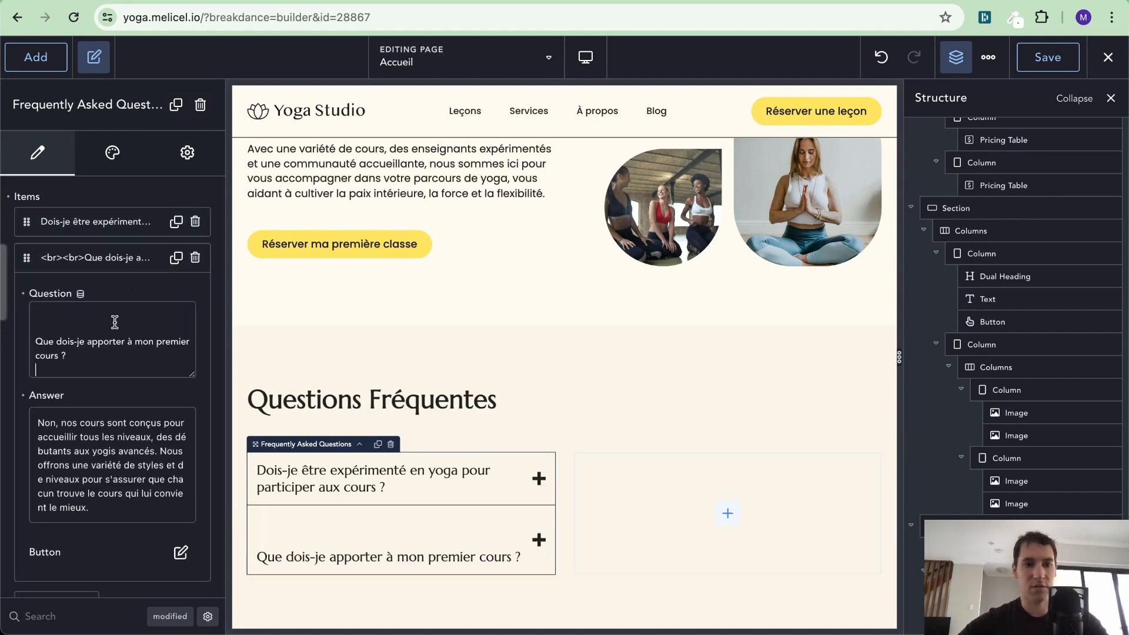
key("BackSpace")
key("BackSpace")
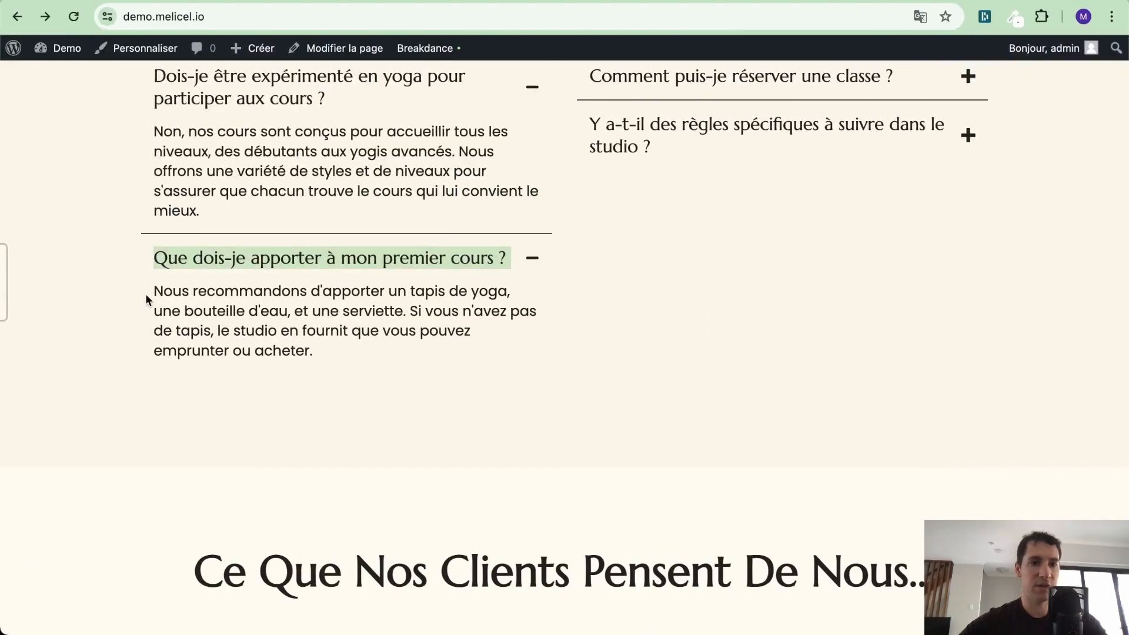
Replace the second item's answer with the demo page's "Nous recommandons d'apporter un tapis de yoga..." paragraph.
triple_click(146, 294)
key("super+c")
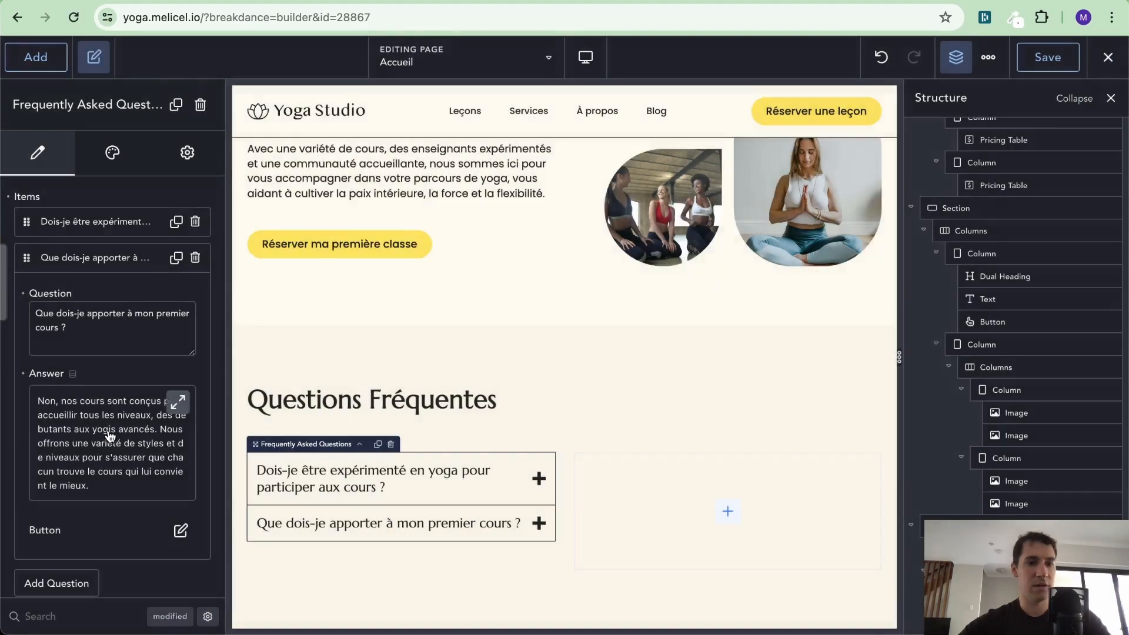
left_click(177, 402)
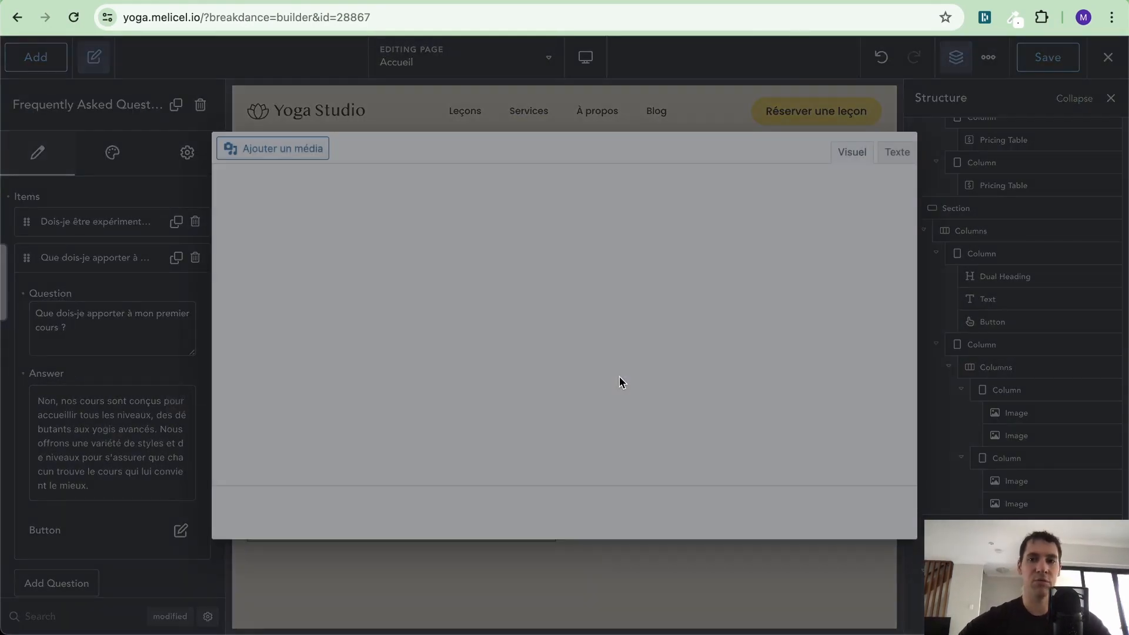
key("super+a")
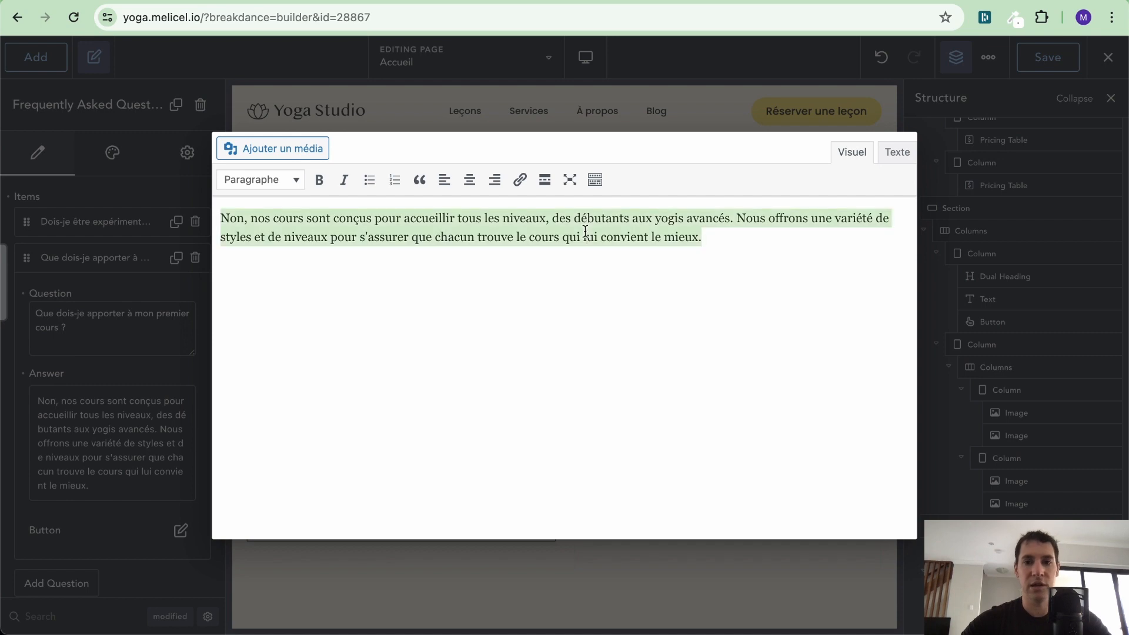
key("super+v")
key("BackSpace")
key("BackSpace")
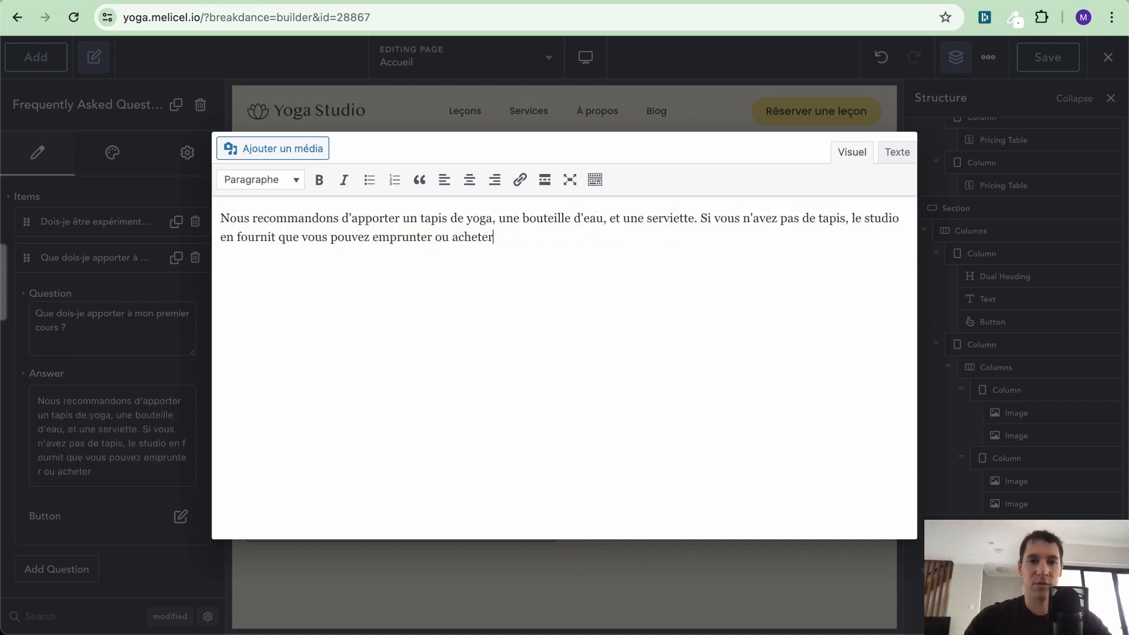
left_click(562, 96)
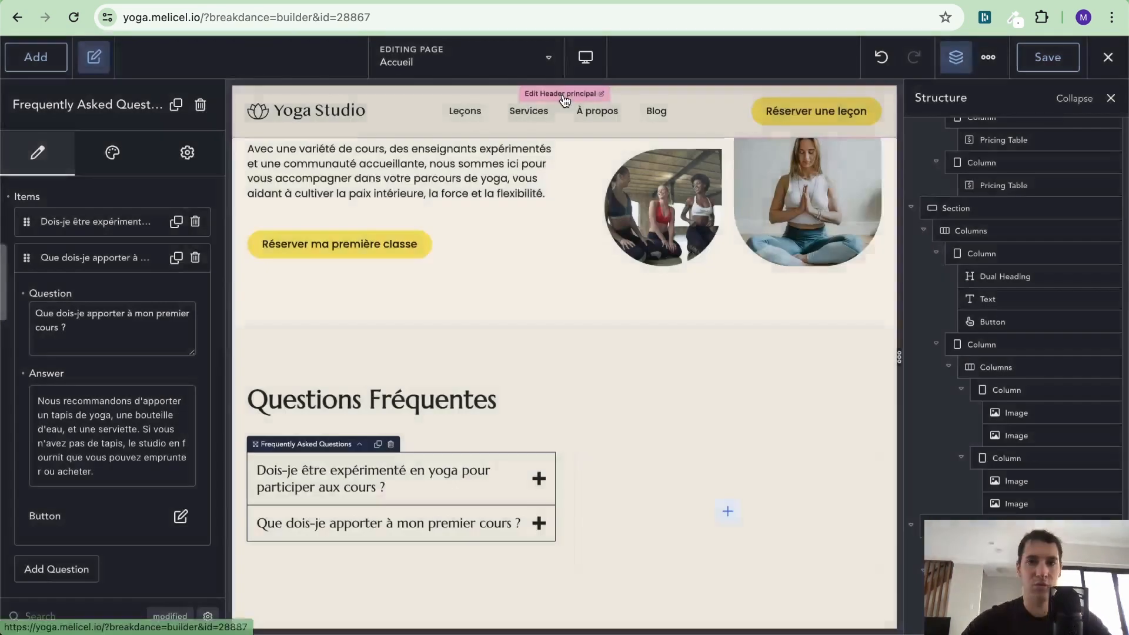
Duplicate the Frequently Asked Questions element and move the copy into the empty second column.
scroll(1020, 376, "down", 1)
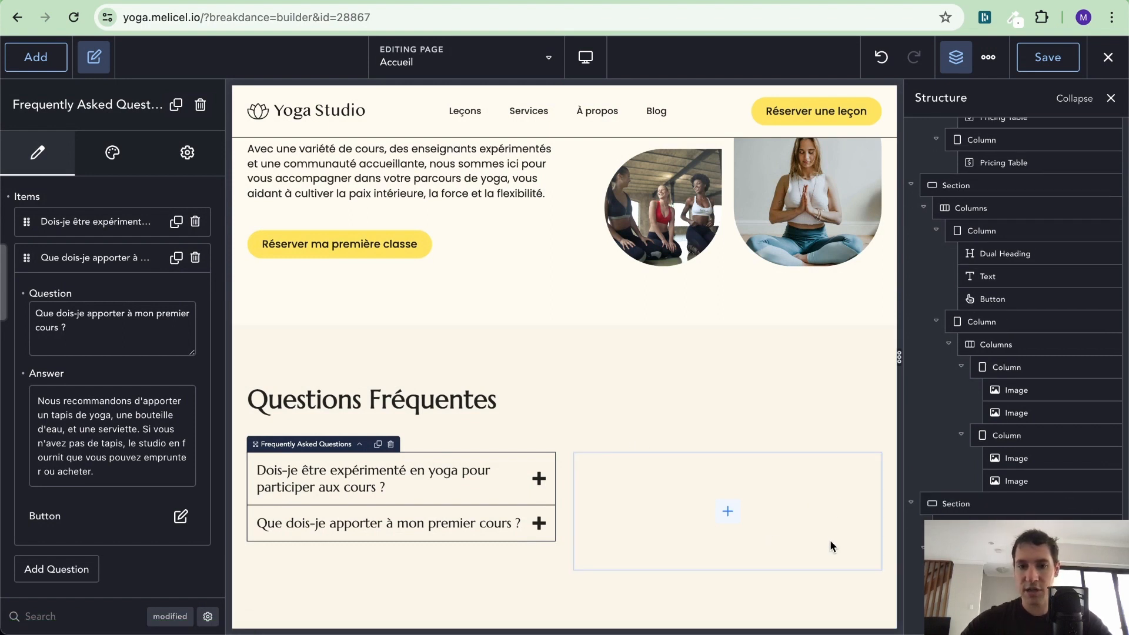
key("super+d")
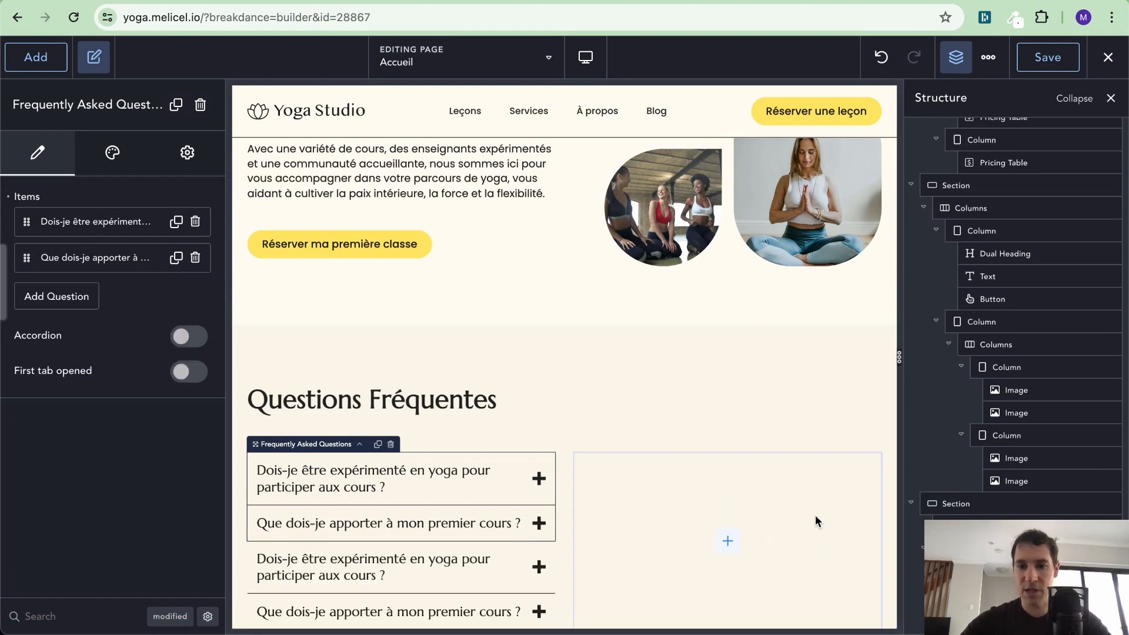
scroll(815, 514, "down", 1)
scroll(1000, 512, "down", 1)
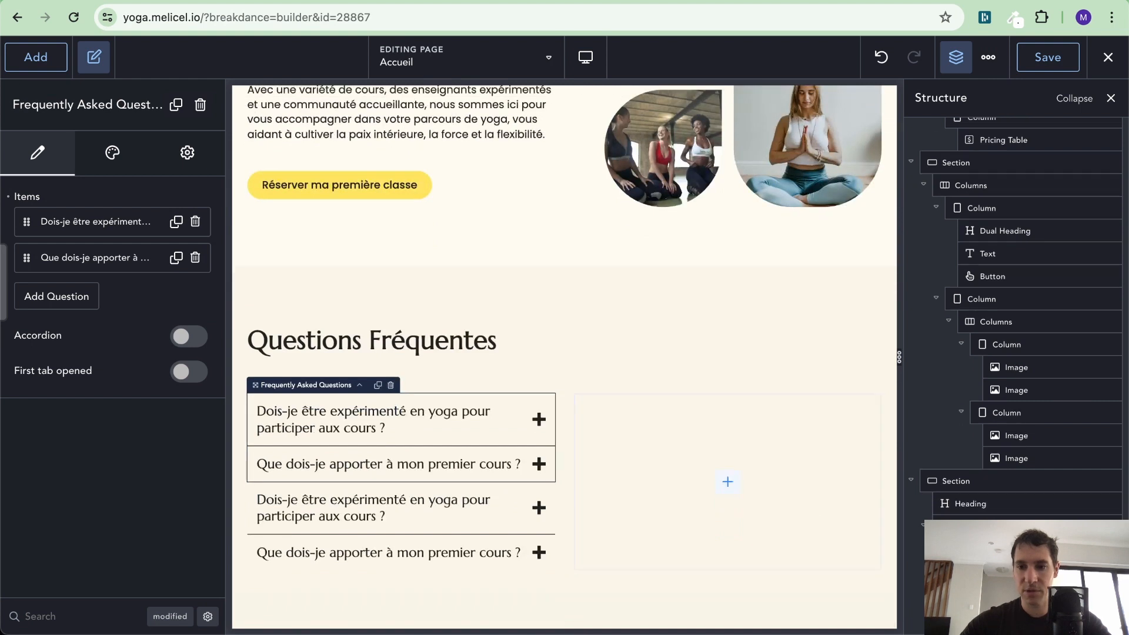
left_click_drag(412, 506, 730, 479)
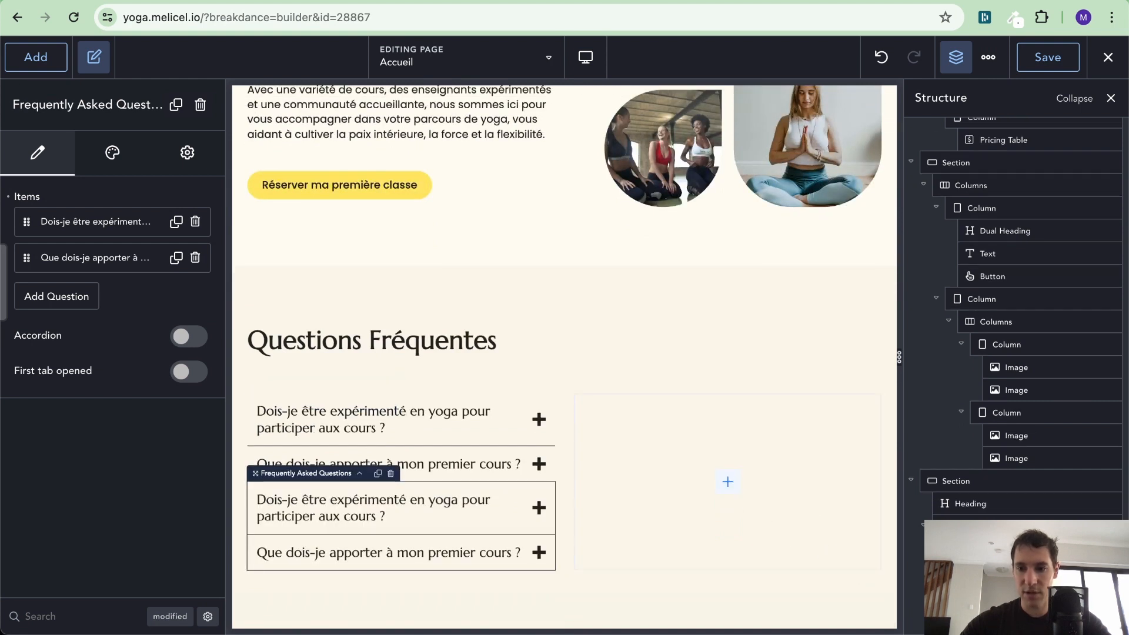
left_click_drag(377, 501, 733, 506)
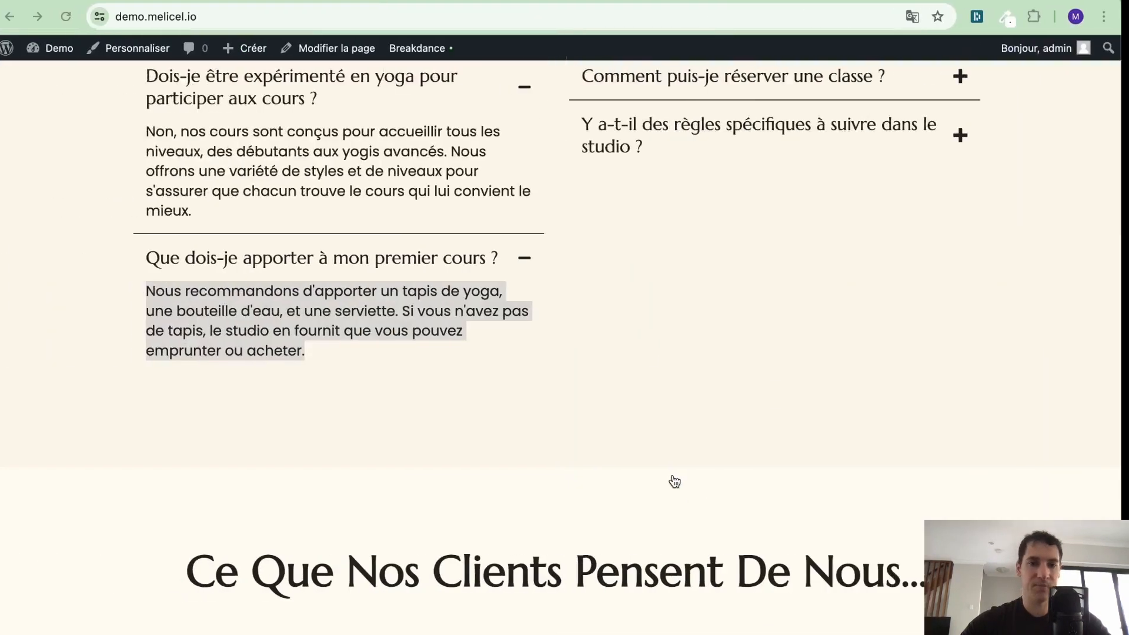
Copy the demo page's question "Comment puis-je réserver une classe ?" and set it as the first question in the second-column FAQ.
scroll(635, 303, "up", 3)
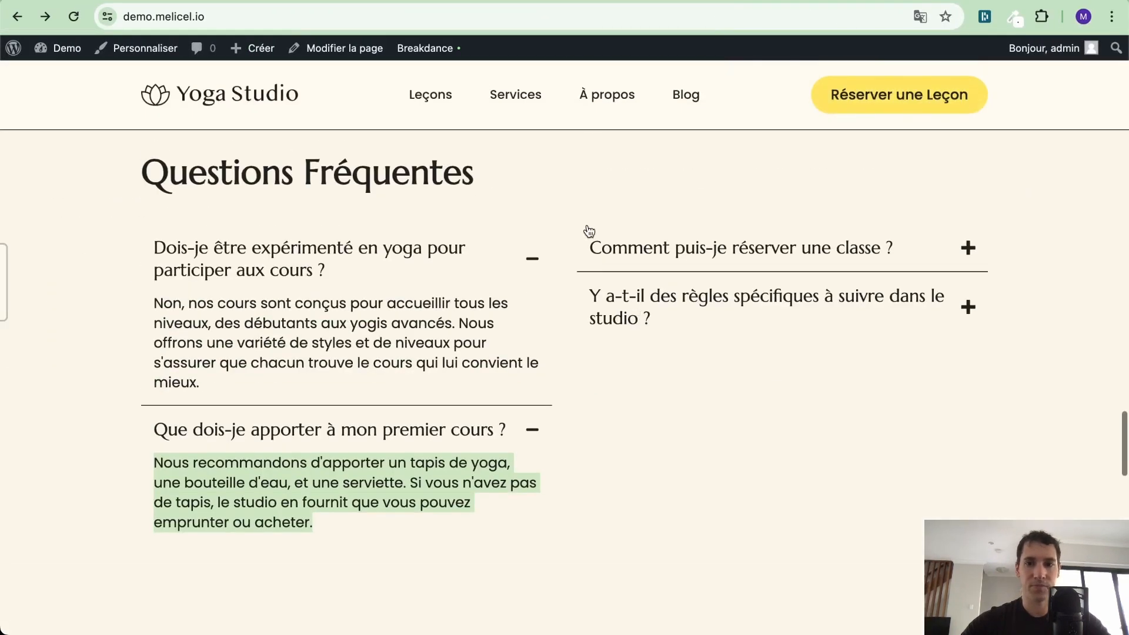
left_click_drag(588, 232, 654, 269)
key("ctrl+c")
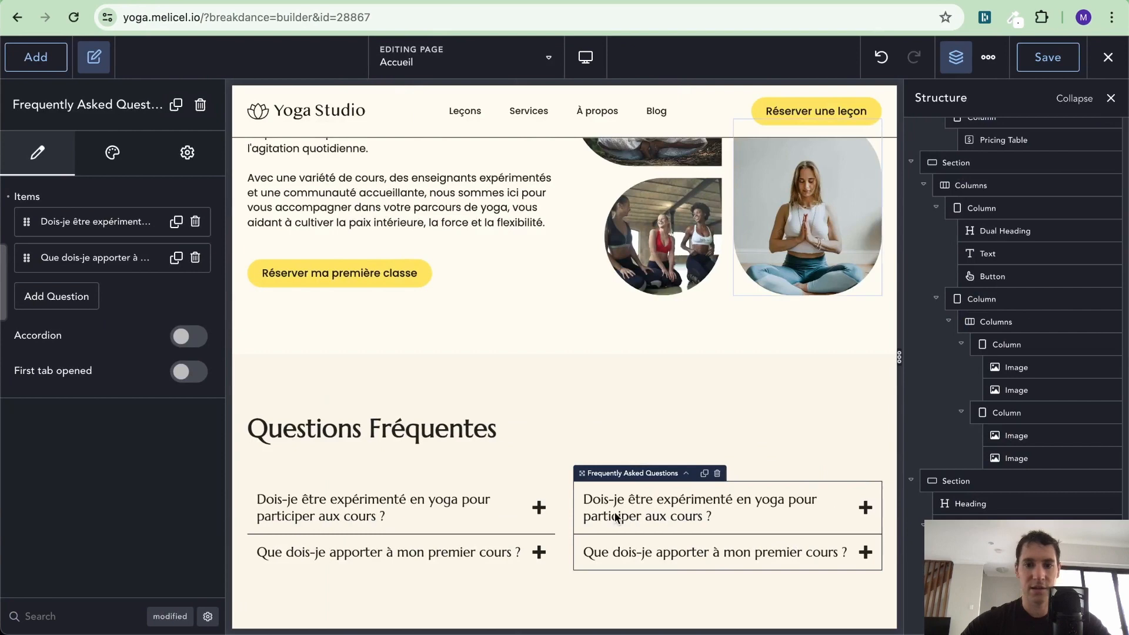
left_click(615, 513)
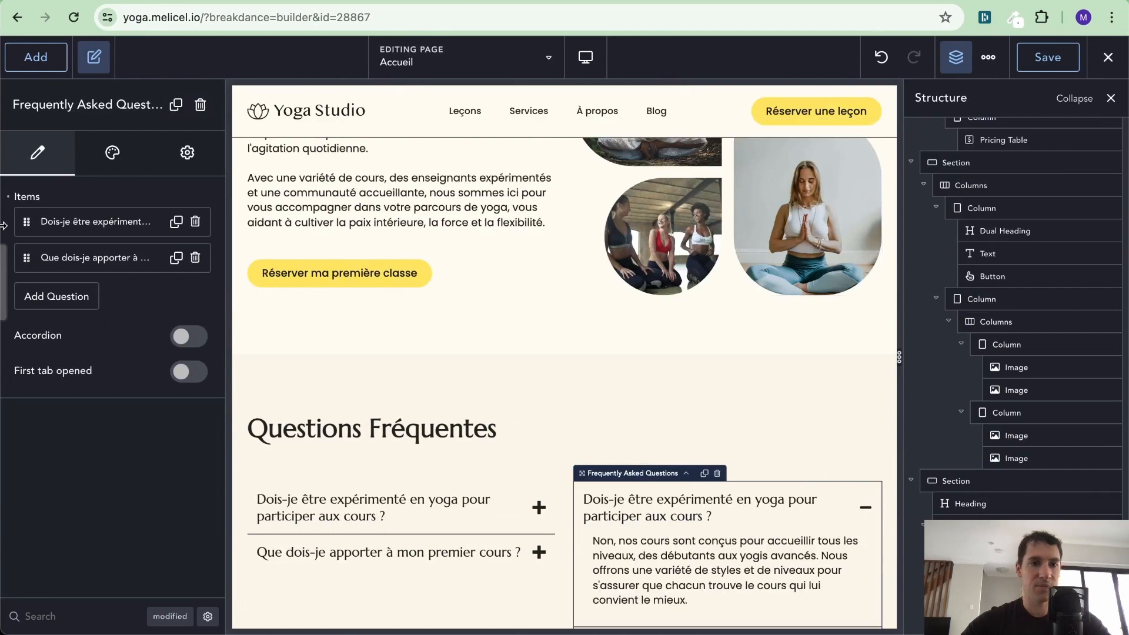
left_click(126, 222)
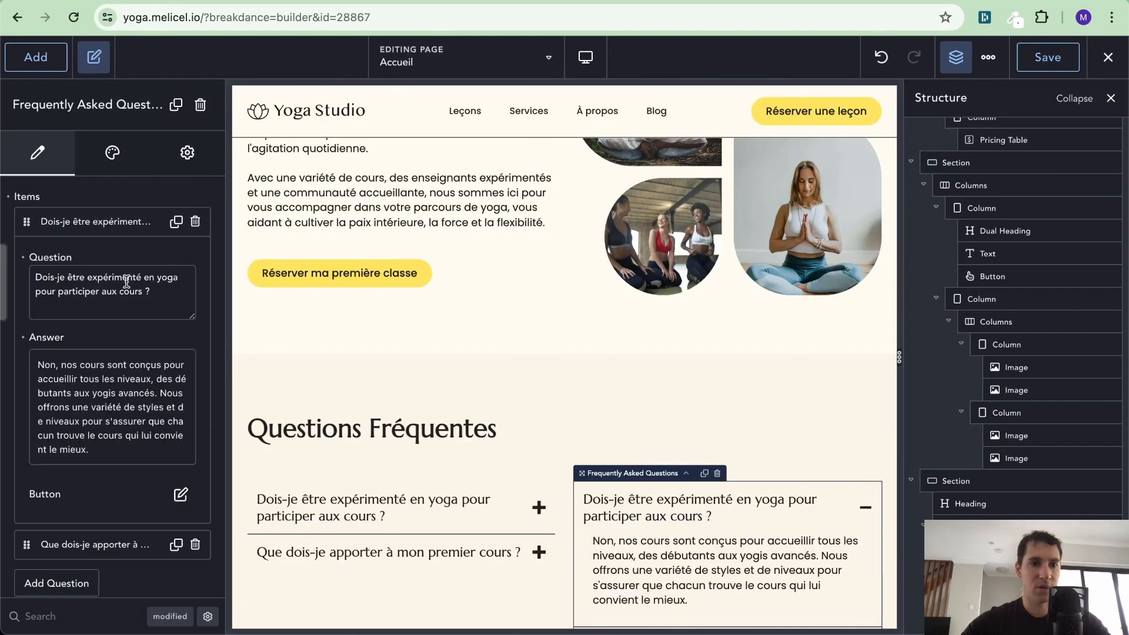
triple_click(121, 292)
key("ctrl+v")
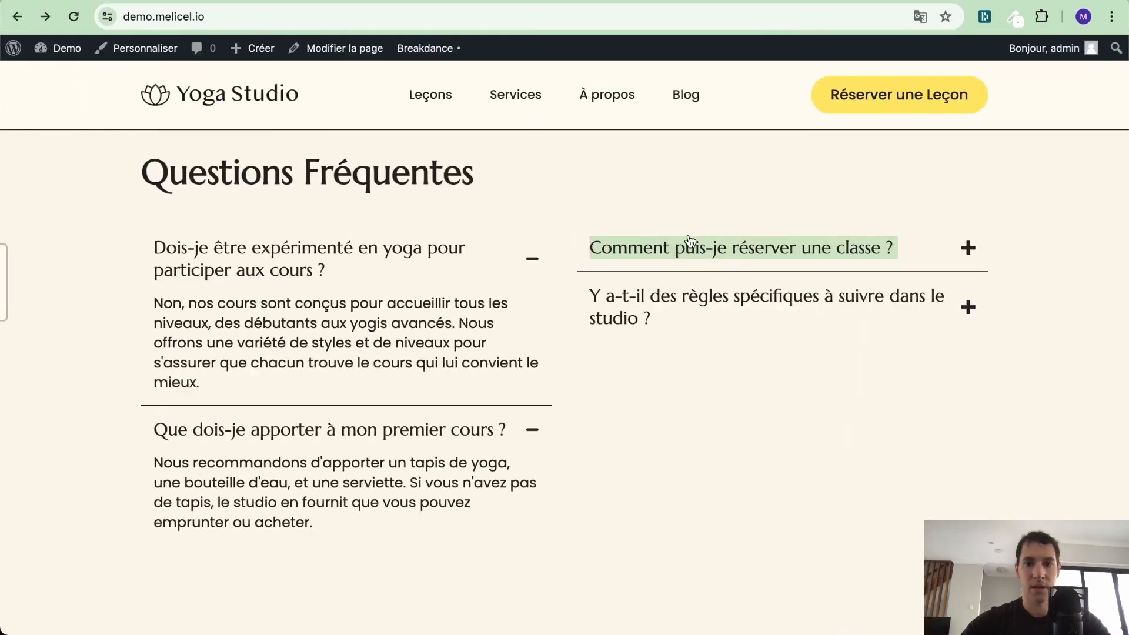
Copy the demo page's "Vous pouvez réserver une classe directement..." paragraph and replace the first item's answer in the second-column FAQ with it.
left_click(690, 241)
left_click_drag(590, 274, 925, 344)
key("super+c")
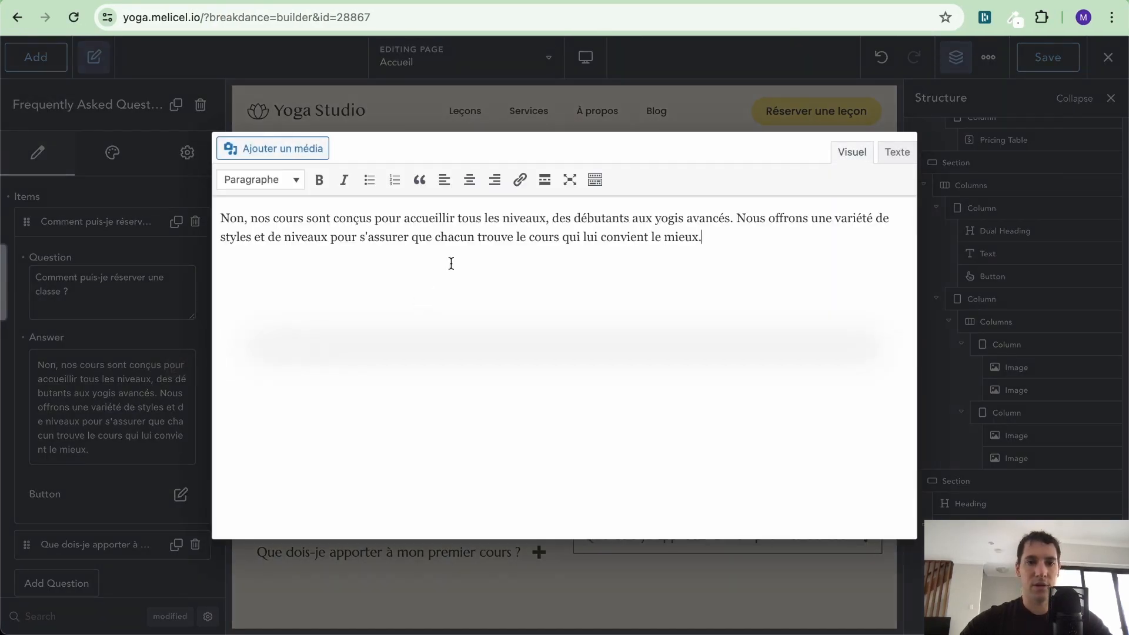
key("super+a")
key("super+v")
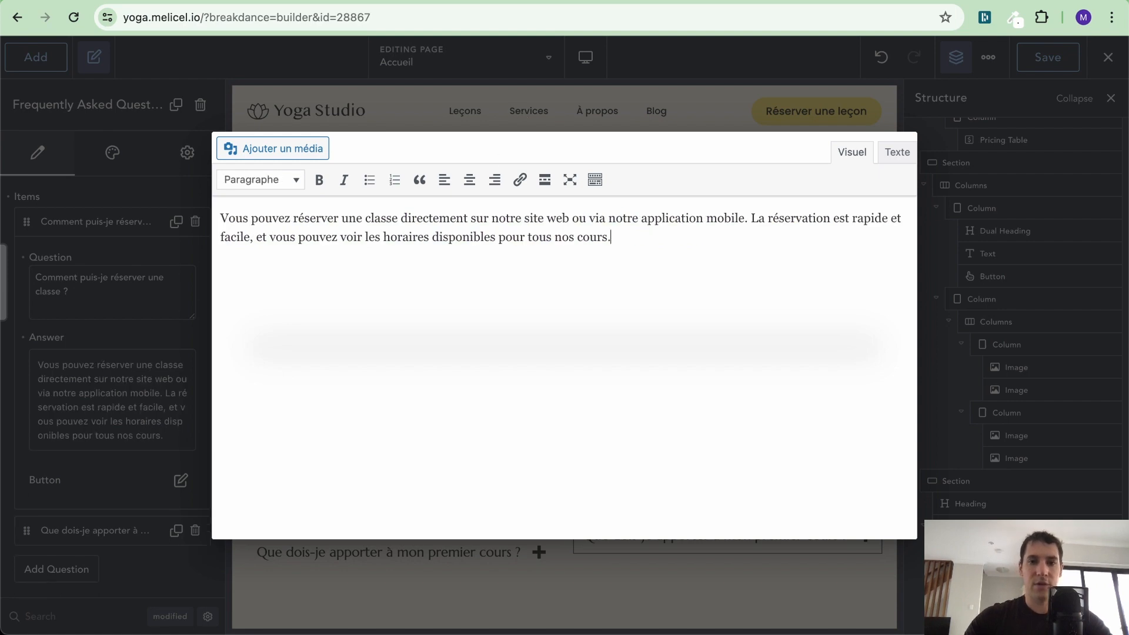
left_click(515, 78)
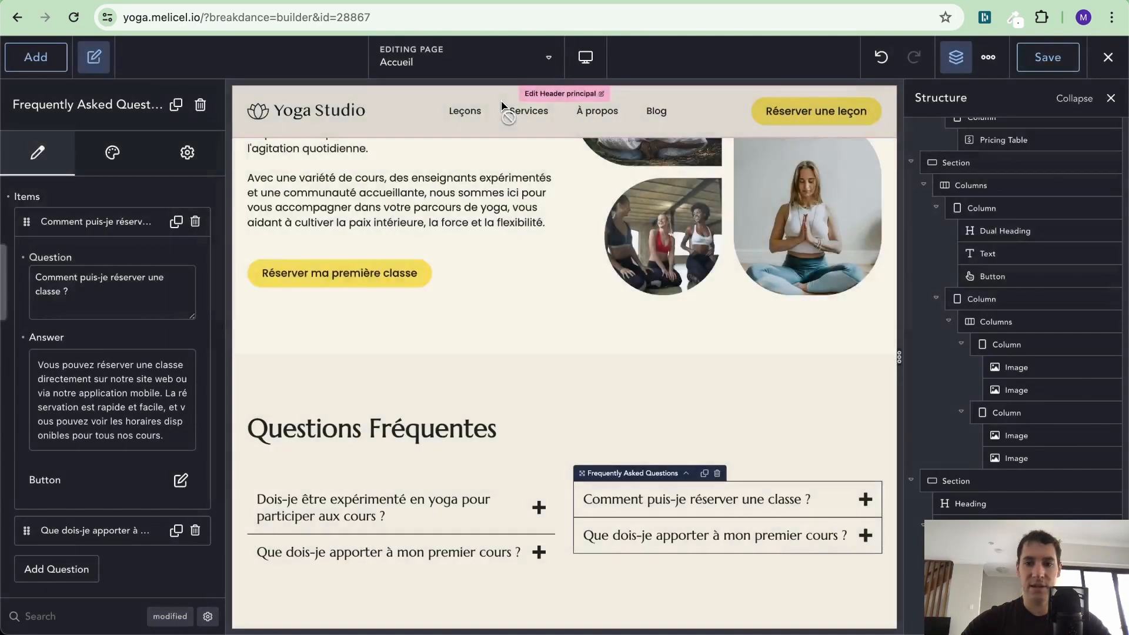
Copy the demo's "Y a-t-il des règles spécifiques à suivre dans le studio ?" and set it as the second-column FAQ's first question.
left_click(712, 533)
scroll(710, 534, "down", 3)
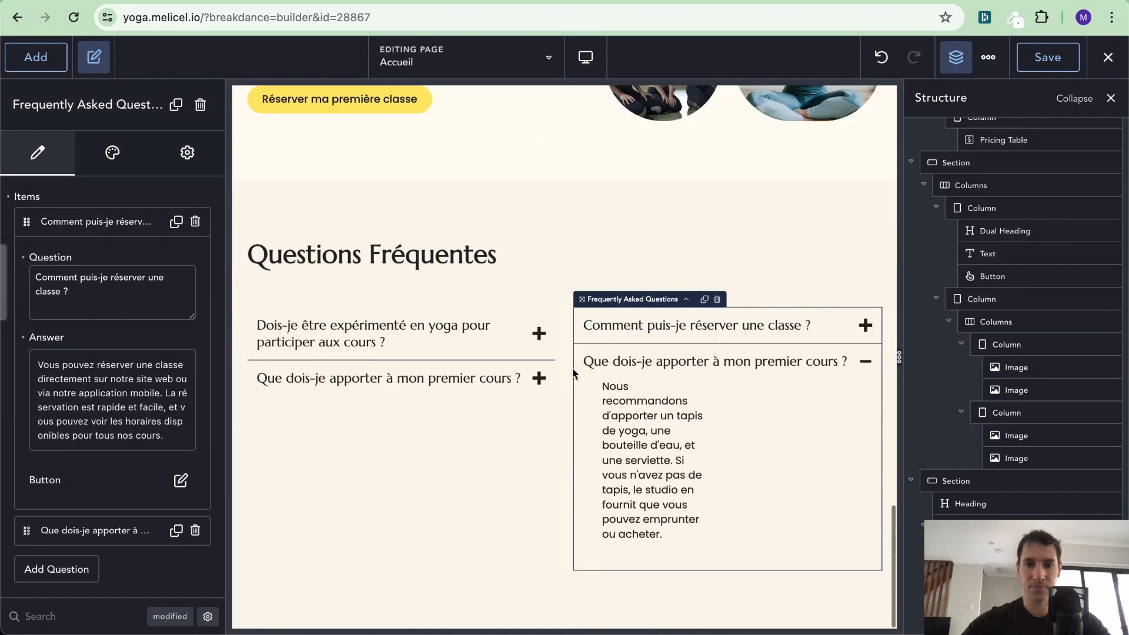
key("ctrl+Left")
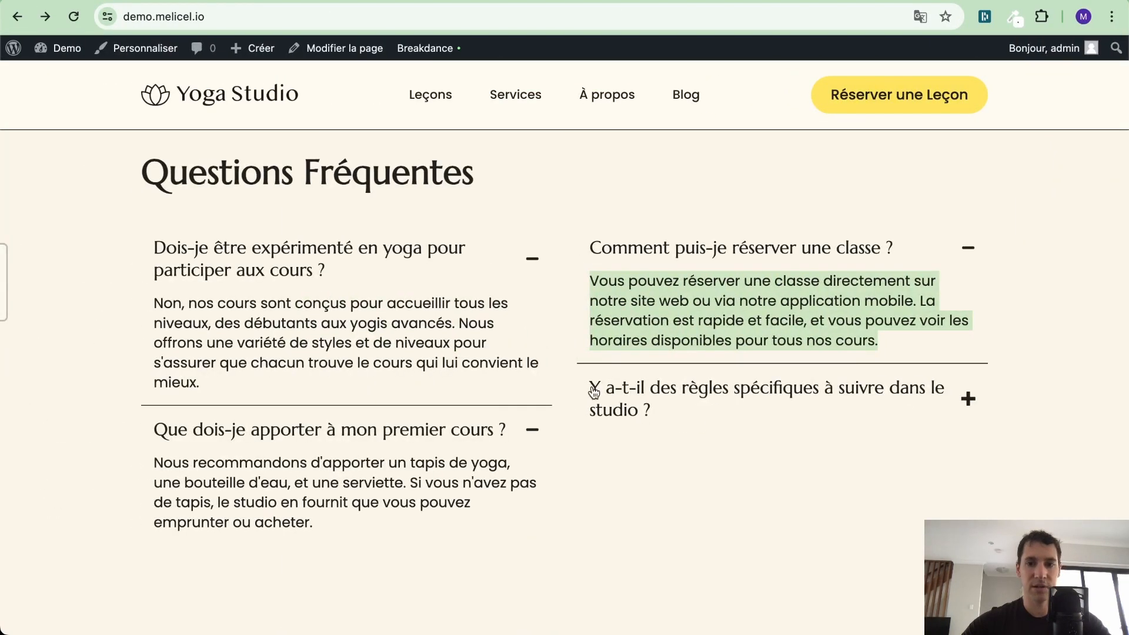
left_click(686, 390)
left_click(685, 390)
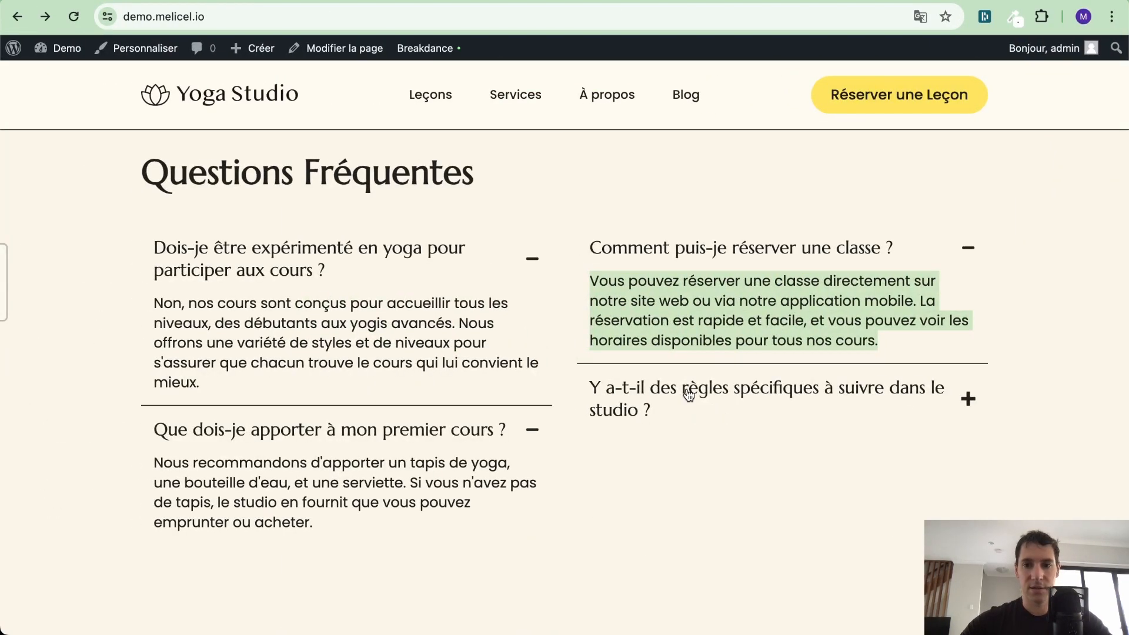
left_click(686, 390)
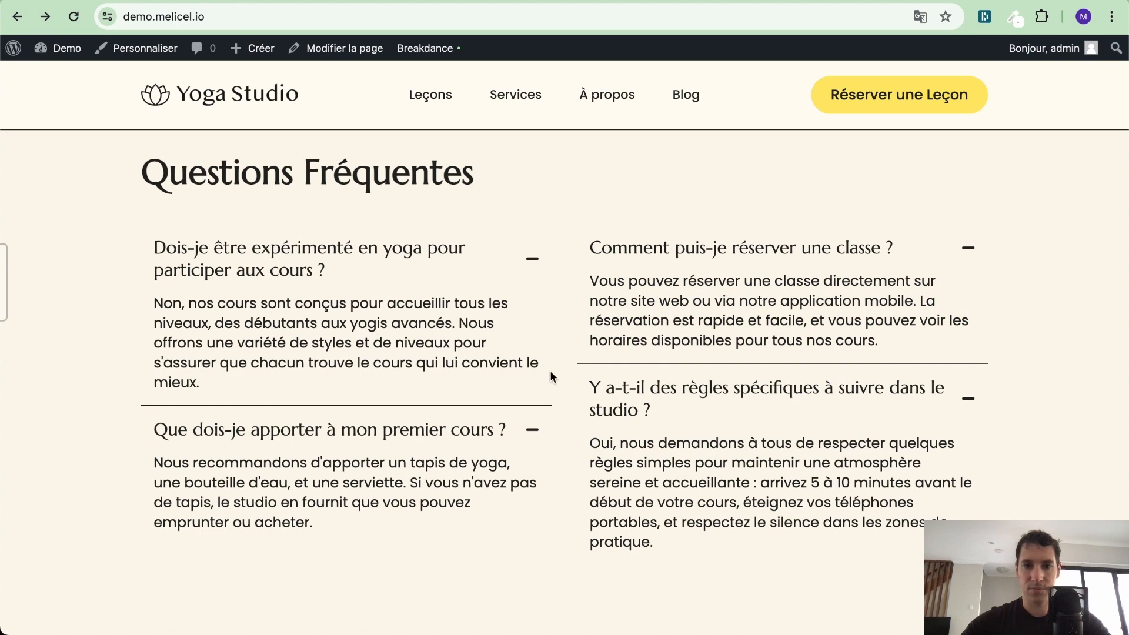
left_click_drag(551, 376, 674, 433)
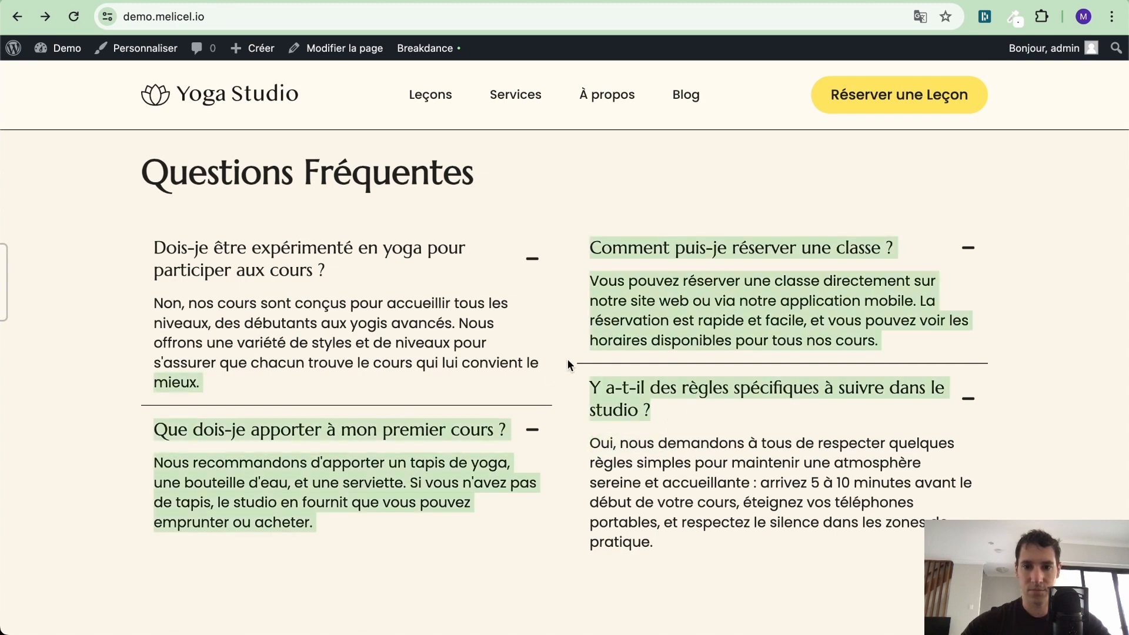
left_click_drag(568, 360, 642, 413)
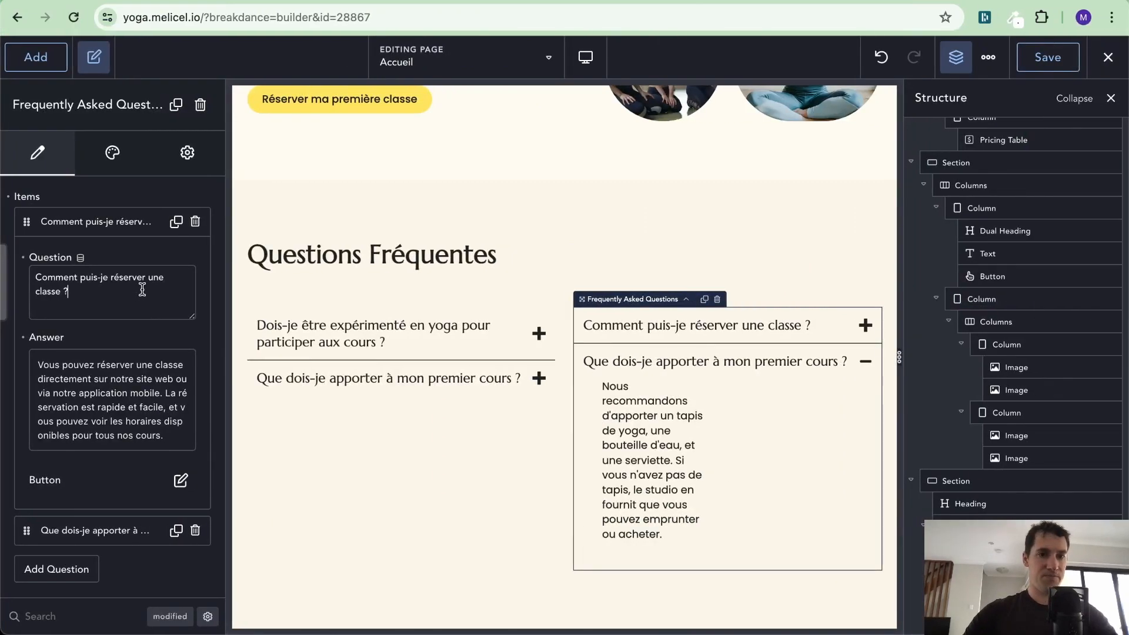
triple_click(142, 289)
type("Y a-t-il des règles spécifiques à suivre dans le studio ?")
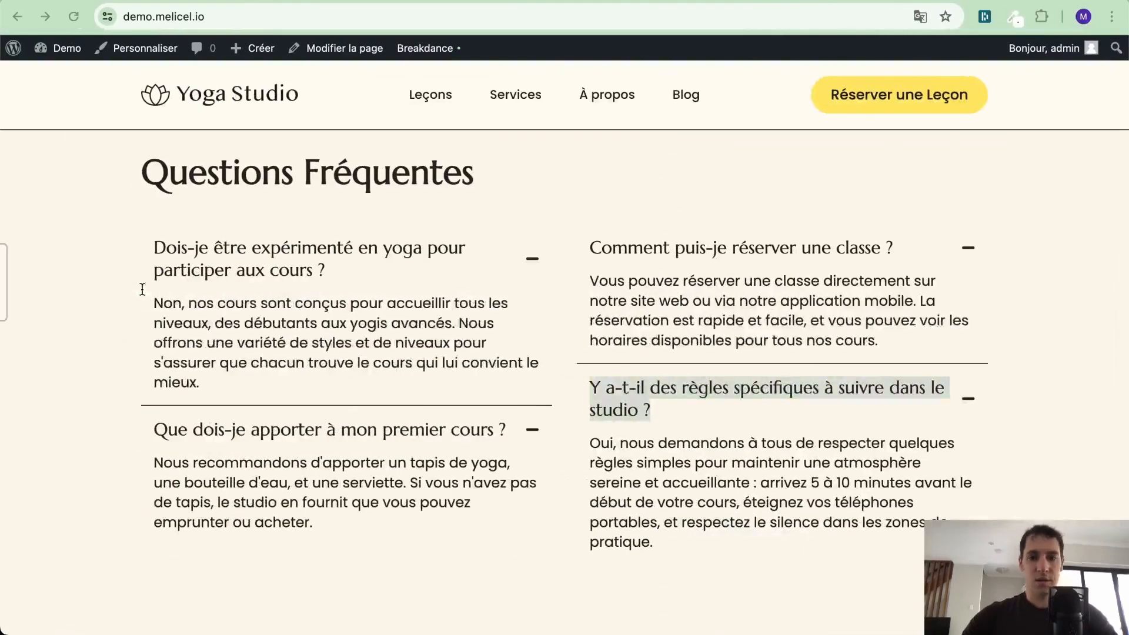
Remove the extra line breaks from that question and replace its answer with the demo's "Oui, nous demandons à tous de respecter..." paragraph.
left_click_drag(591, 445, 703, 542)
key("super+c")
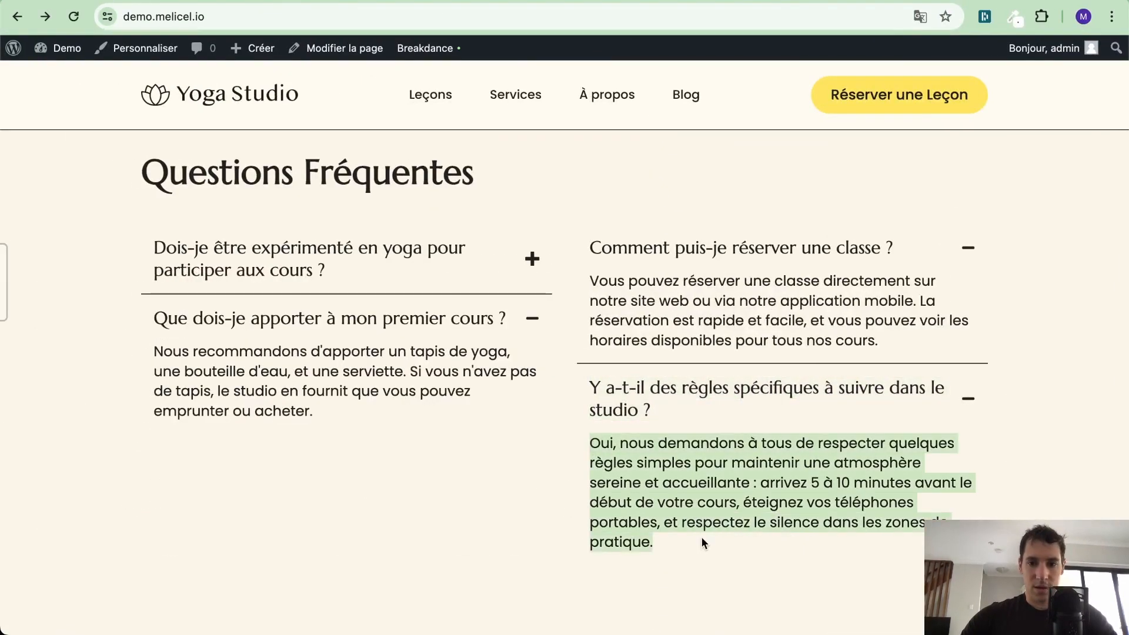
key("ctrl+Right")
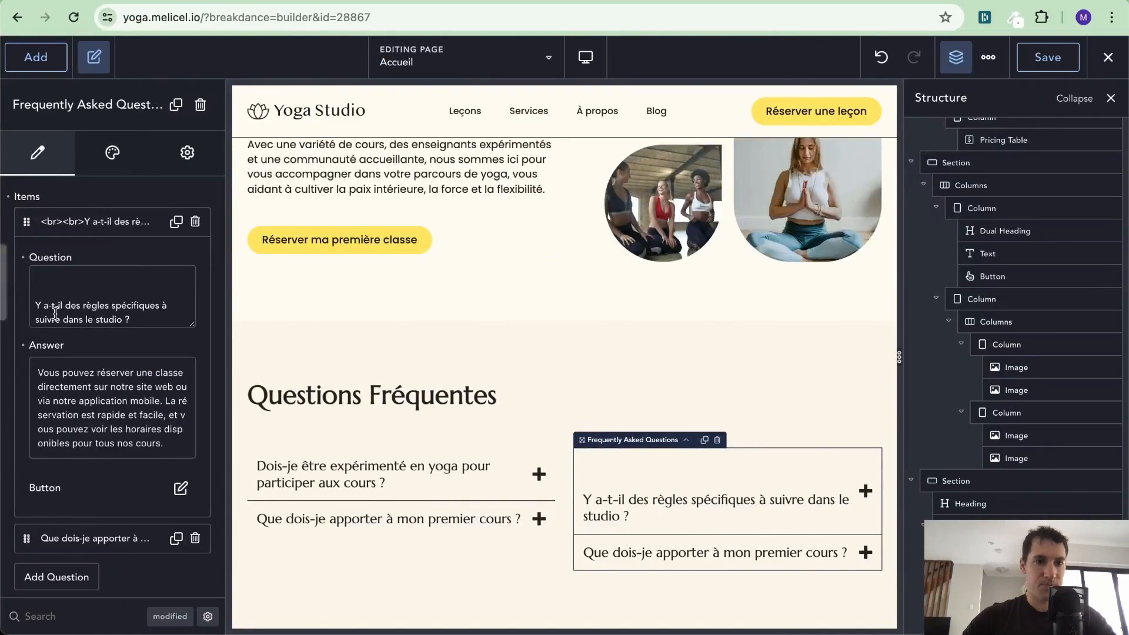
key("BackSpace")
key("BackSpace")
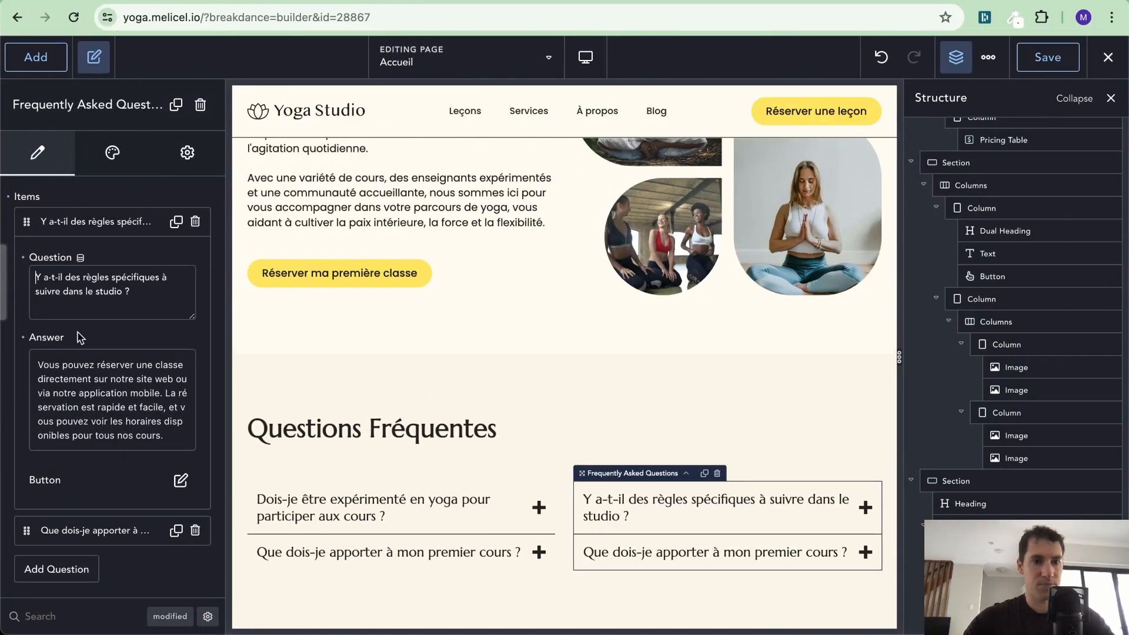
left_click(178, 365)
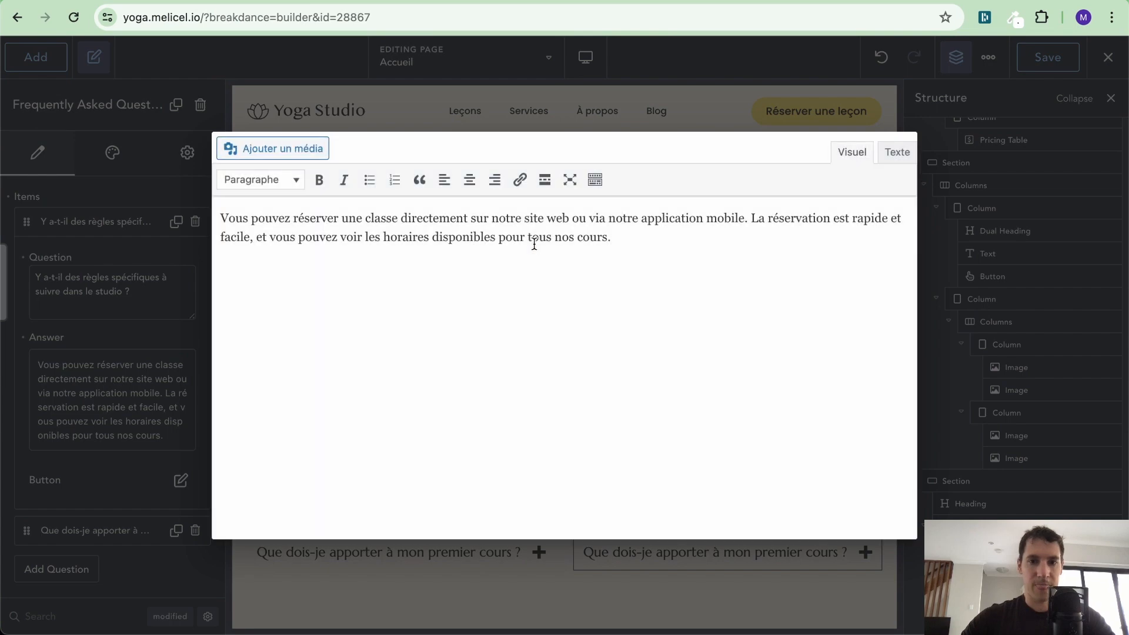
key("super+a")
key("super+v")
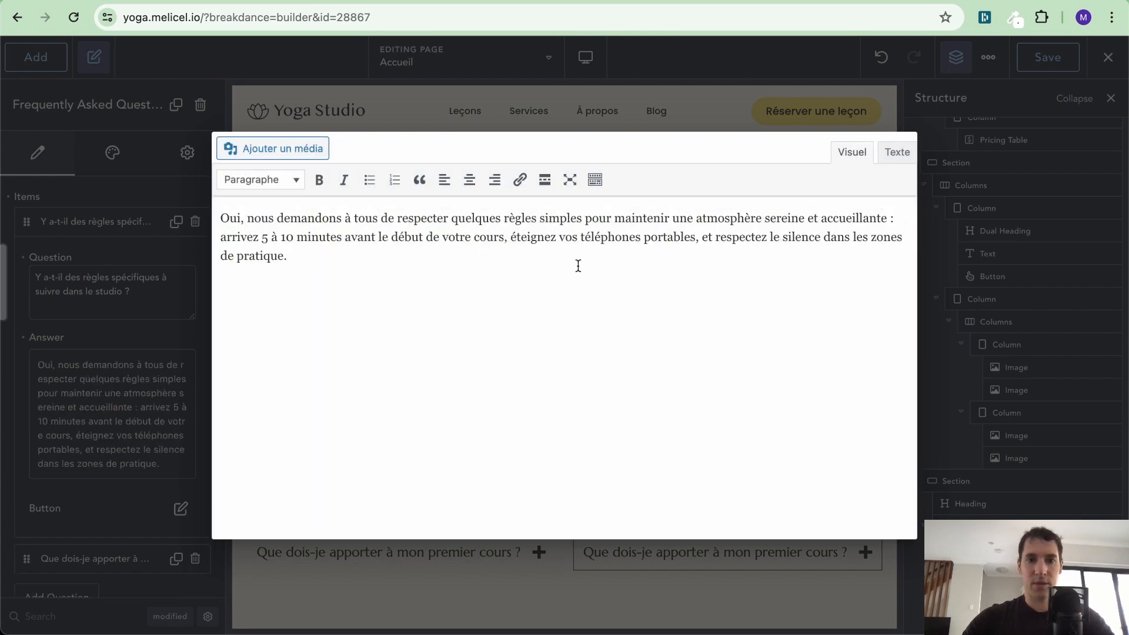
left_click(629, 101)
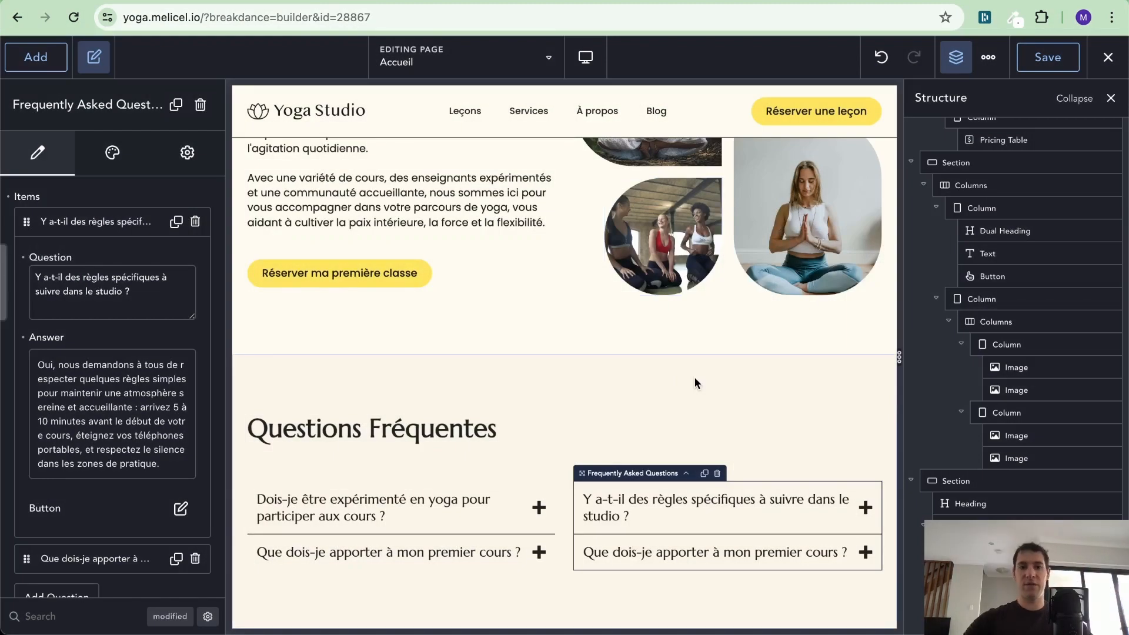
Test expanding and collapsing the first-column FAQ items and save the page.
left_click(695, 383)
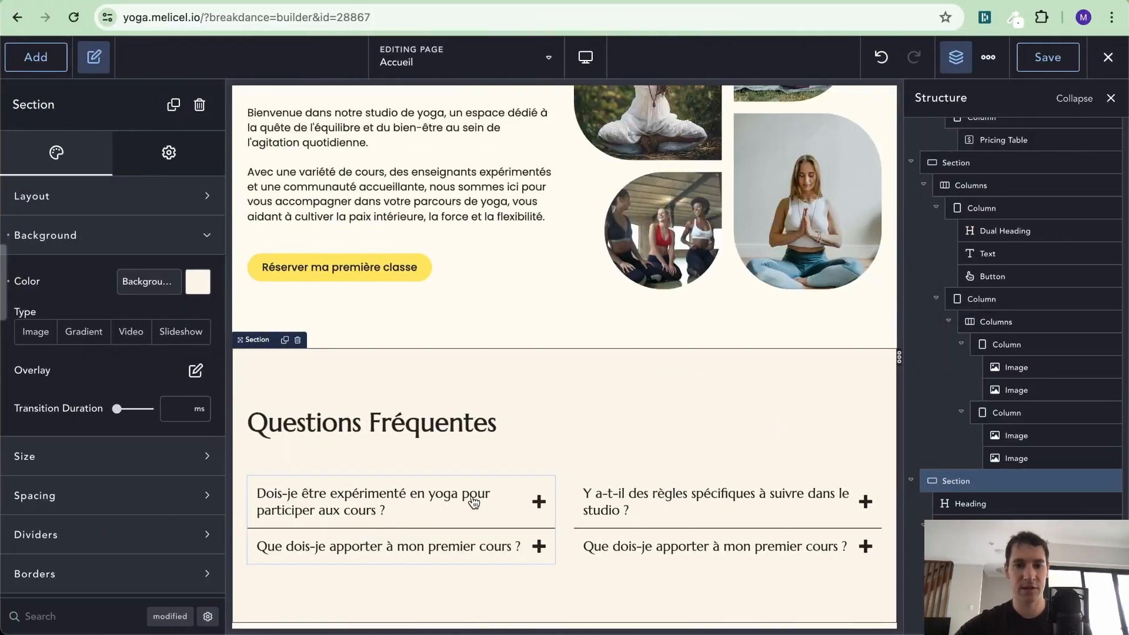
left_click(531, 498)
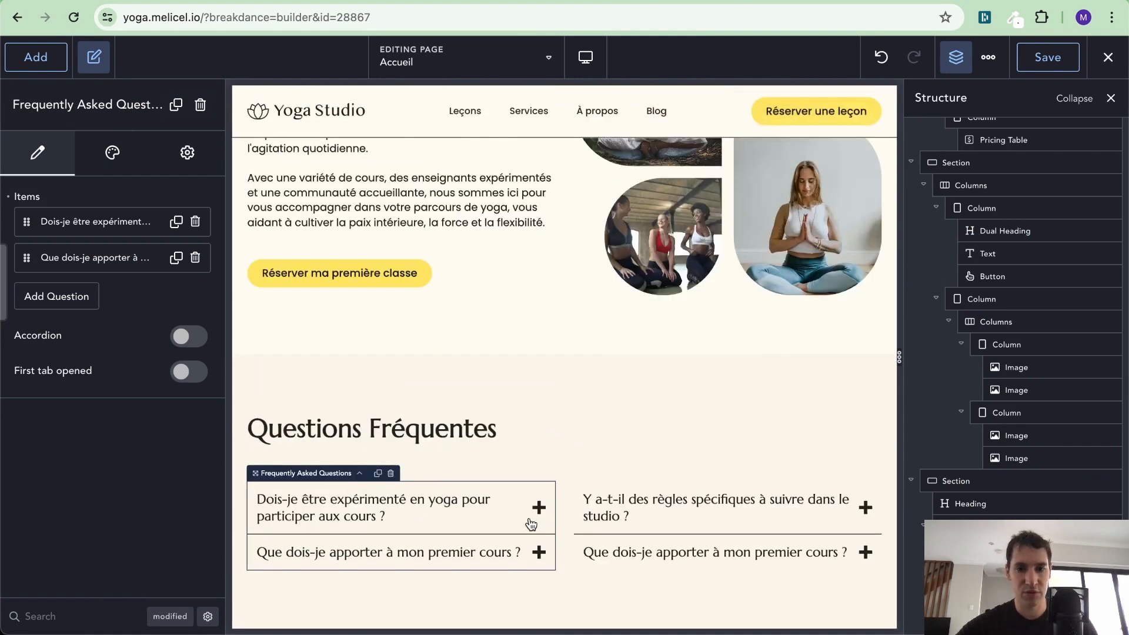
left_click(497, 545)
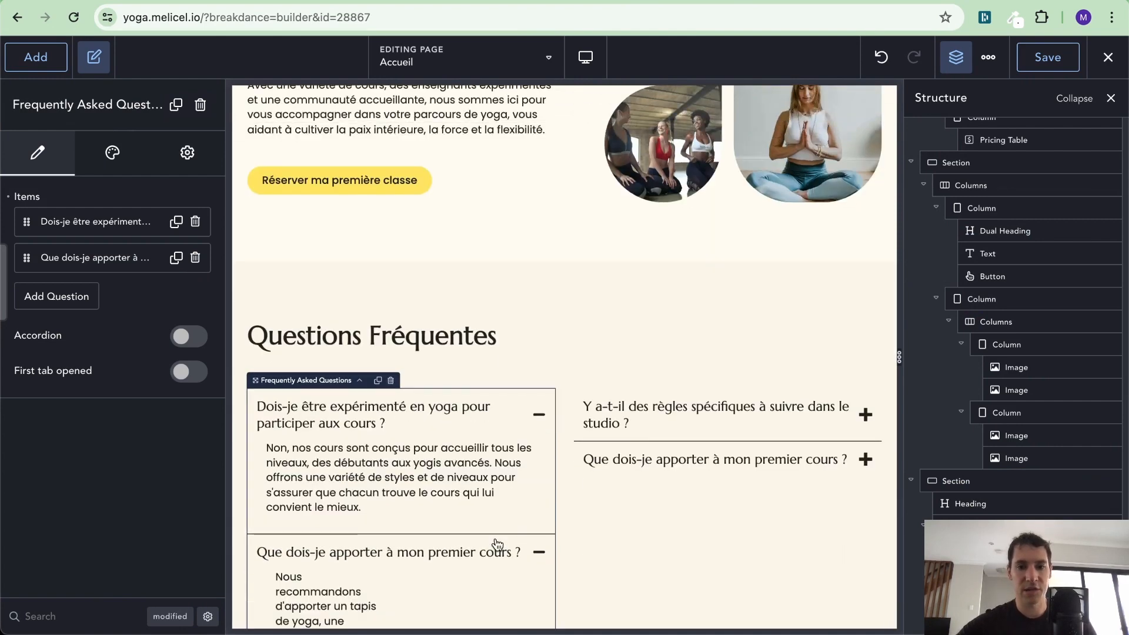
left_click(514, 422)
left_click(1052, 59)
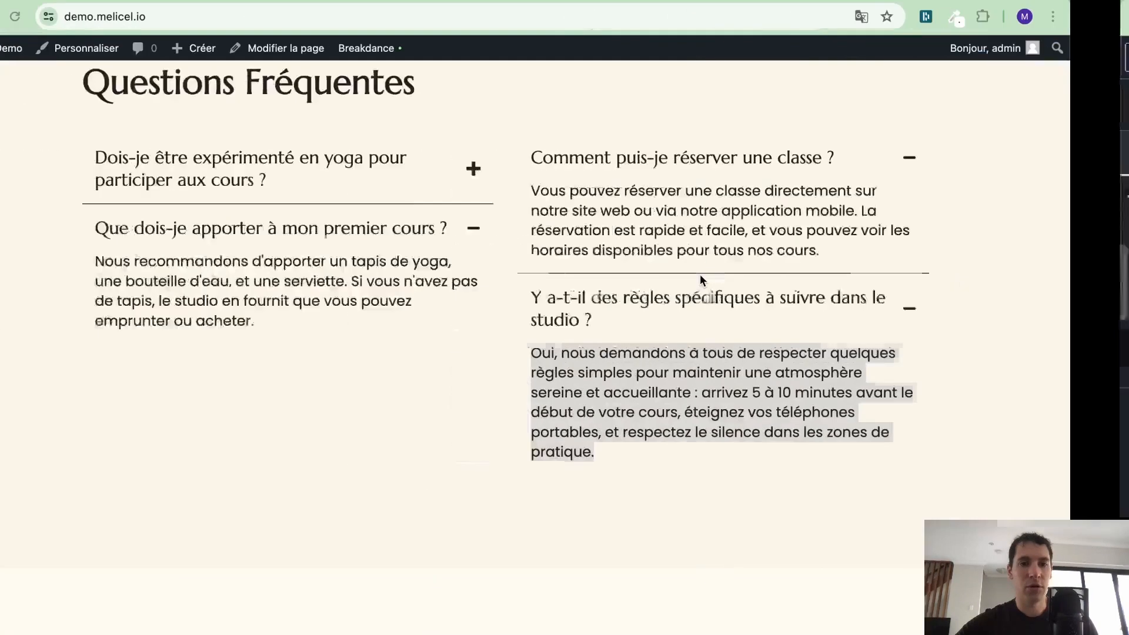
Examine the demo page's client testimonial section "Ce Que Nos Clients Pensent De Nous..." below the FAQ.
scroll(700, 276, "down", 10)
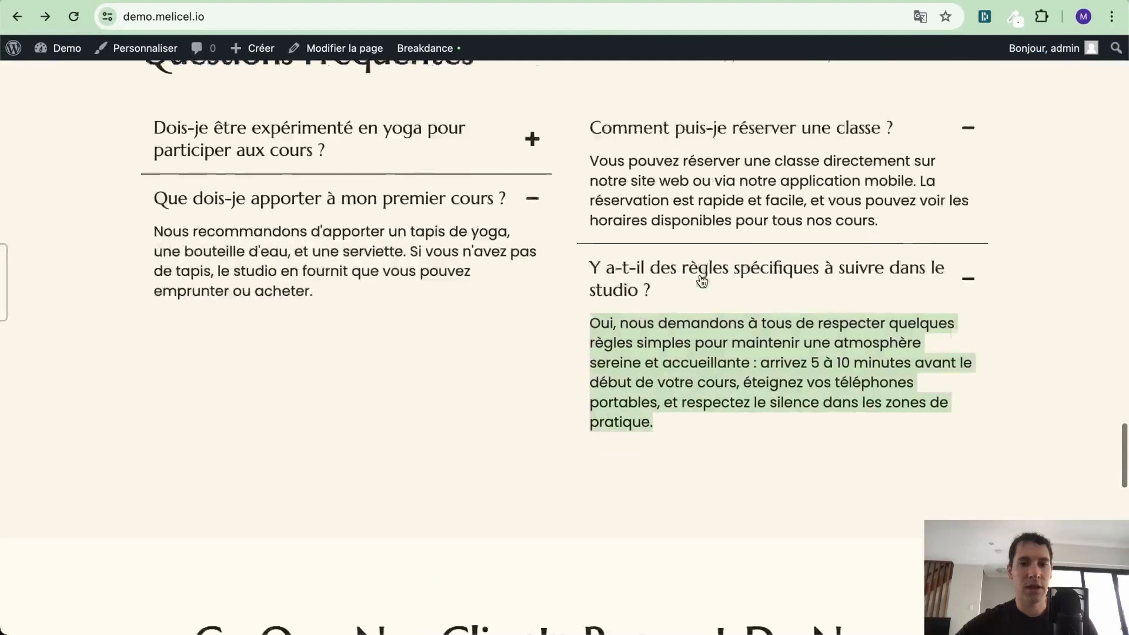
scroll(700, 274, "down", 3)
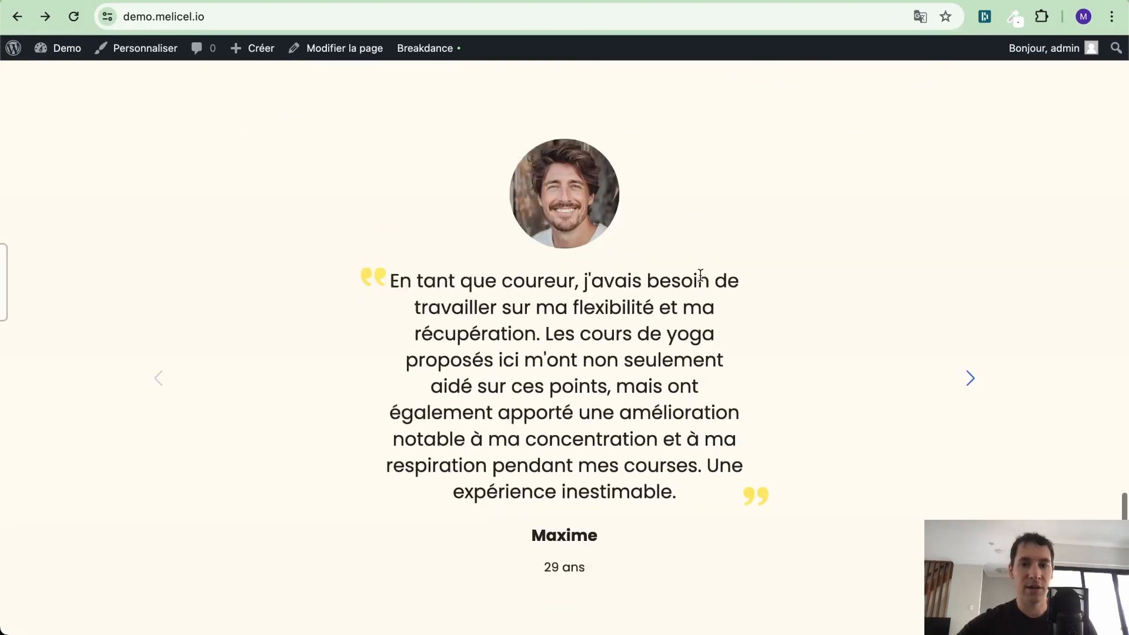
scroll(700, 274, "up", 4)
scroll(700, 274, "down", 1)
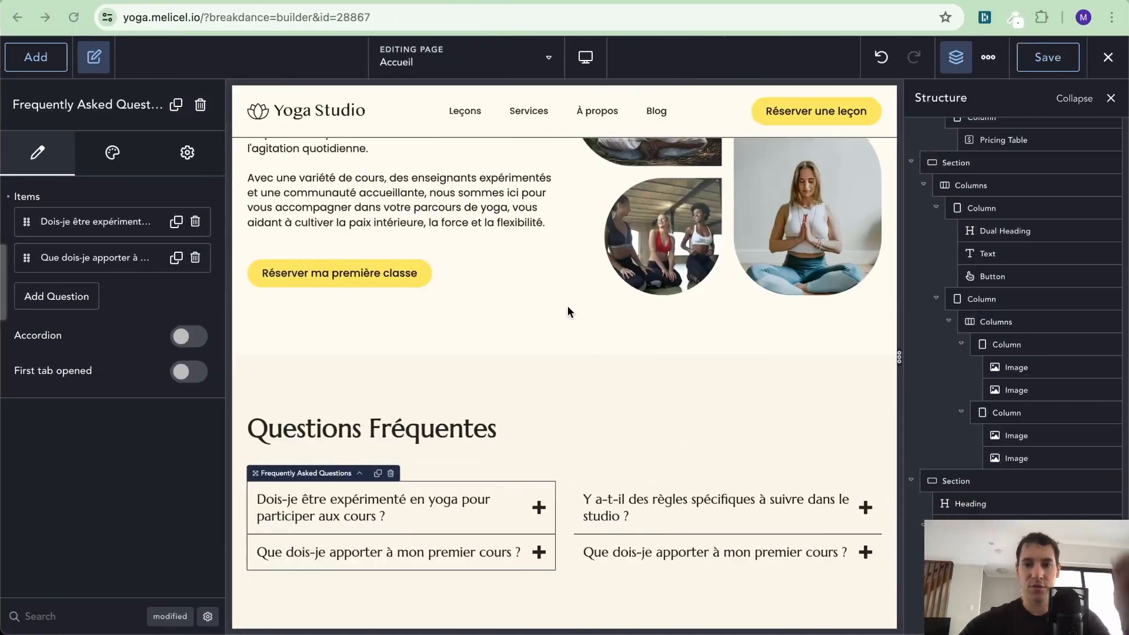
left_click(577, 385)
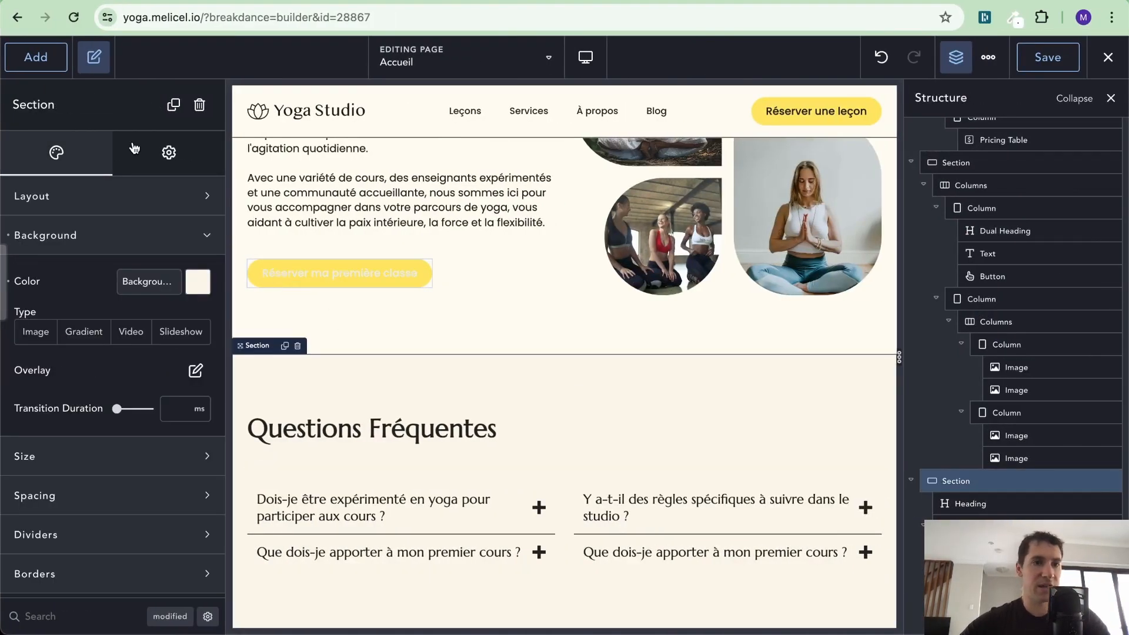
left_click(36, 57)
type("s")
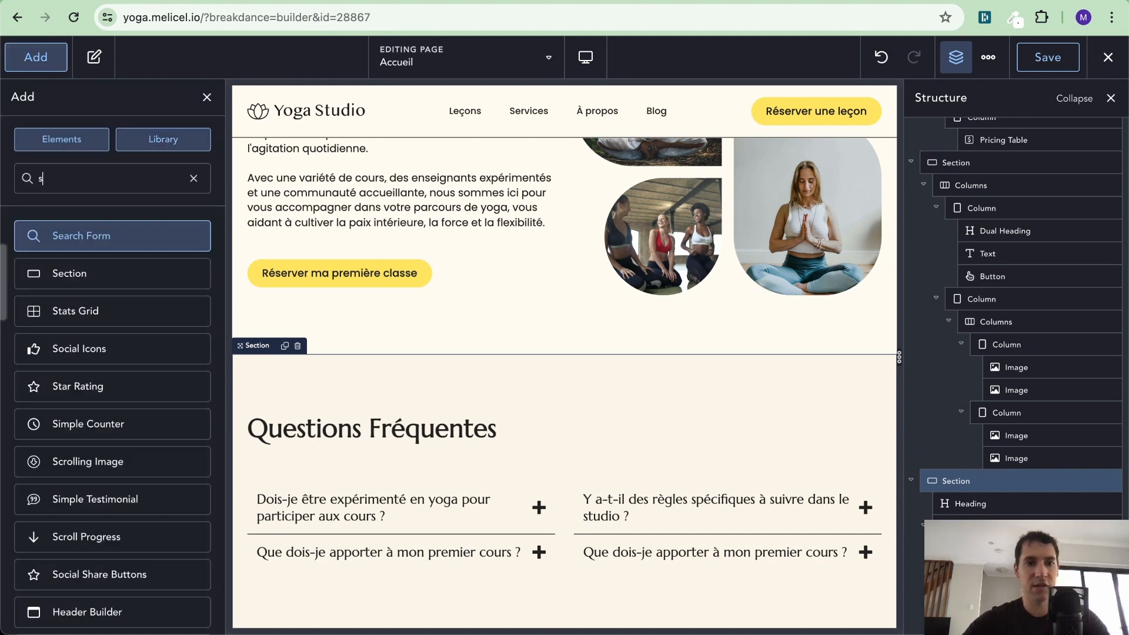
type("e")
left_click(119, 262)
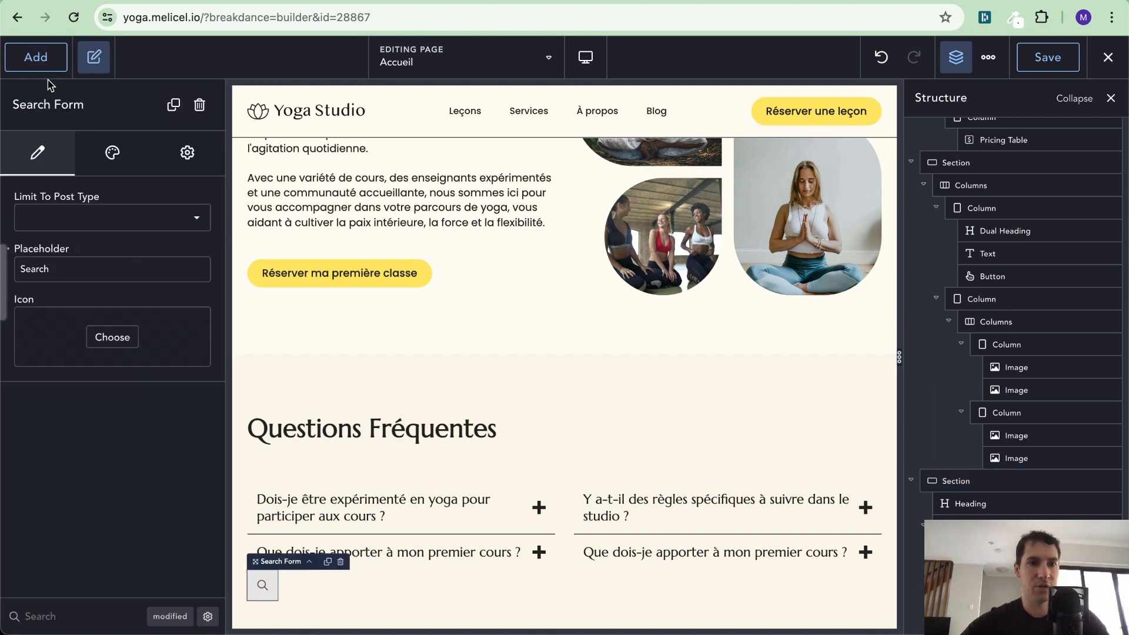
scroll(981, 513, "down", 1)
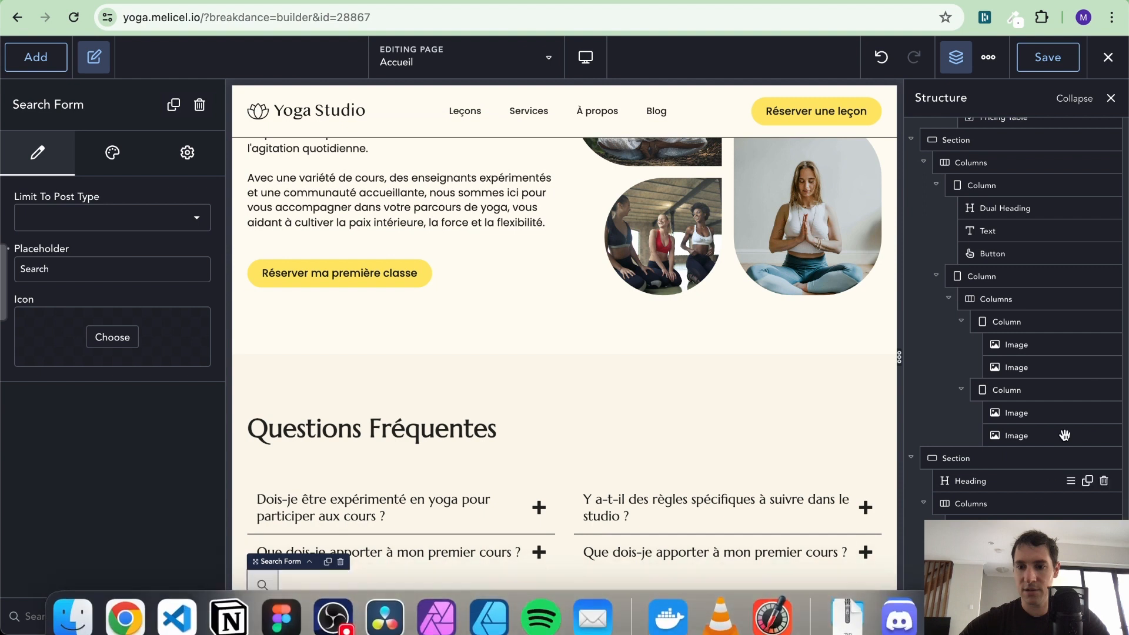
key("Delete")
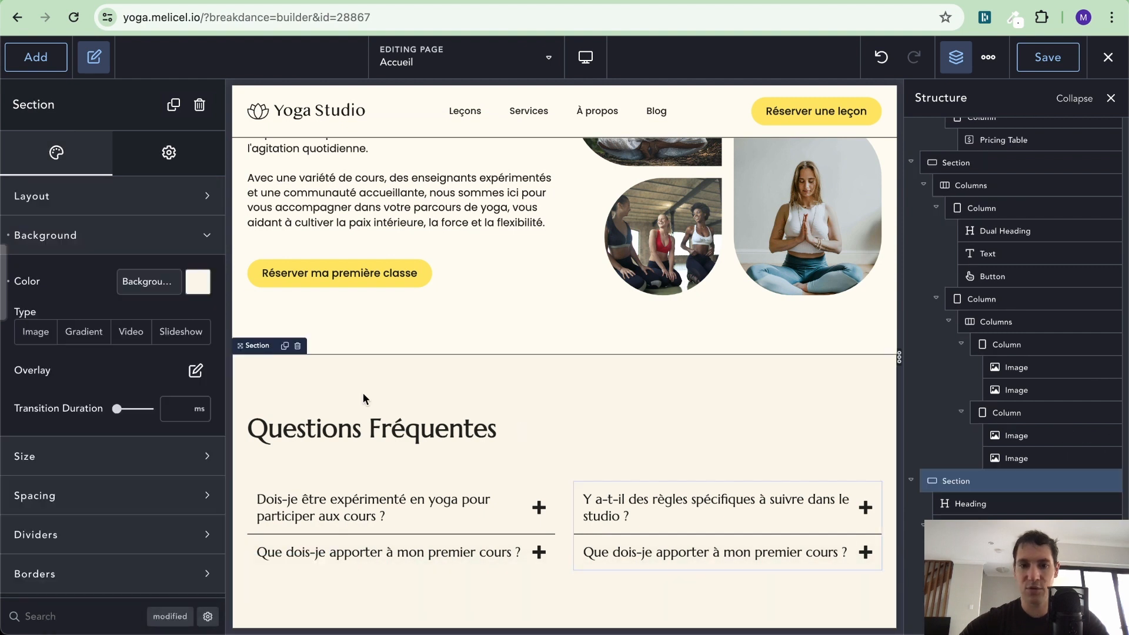
Add a new Section element below the "Questions Fréquentes" section.
left_click(36, 58)
type("s")
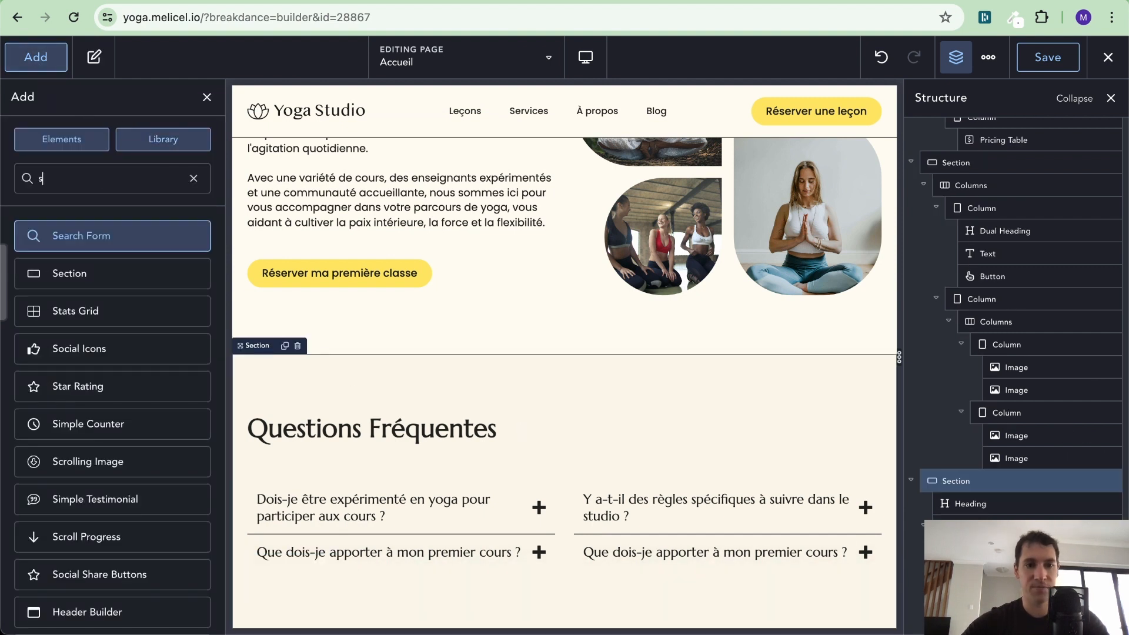
left_click(75, 272)
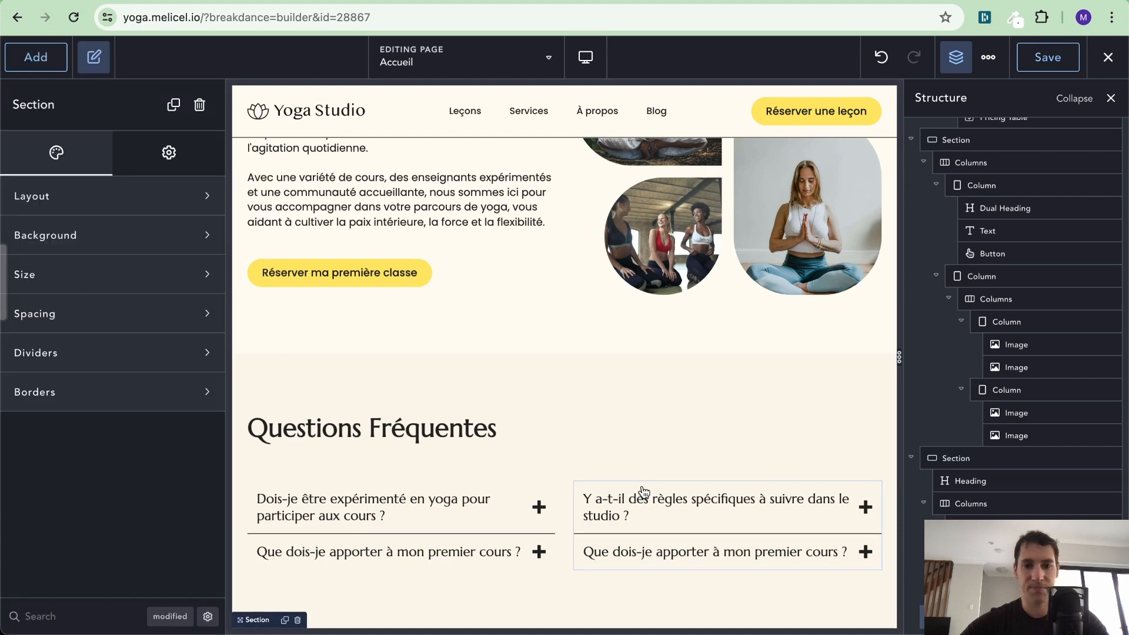
Add an Advanced Slider element inside the new empty section below the "Questions Fréquentes" section.
scroll(643, 493, "down", 5)
left_click(577, 504)
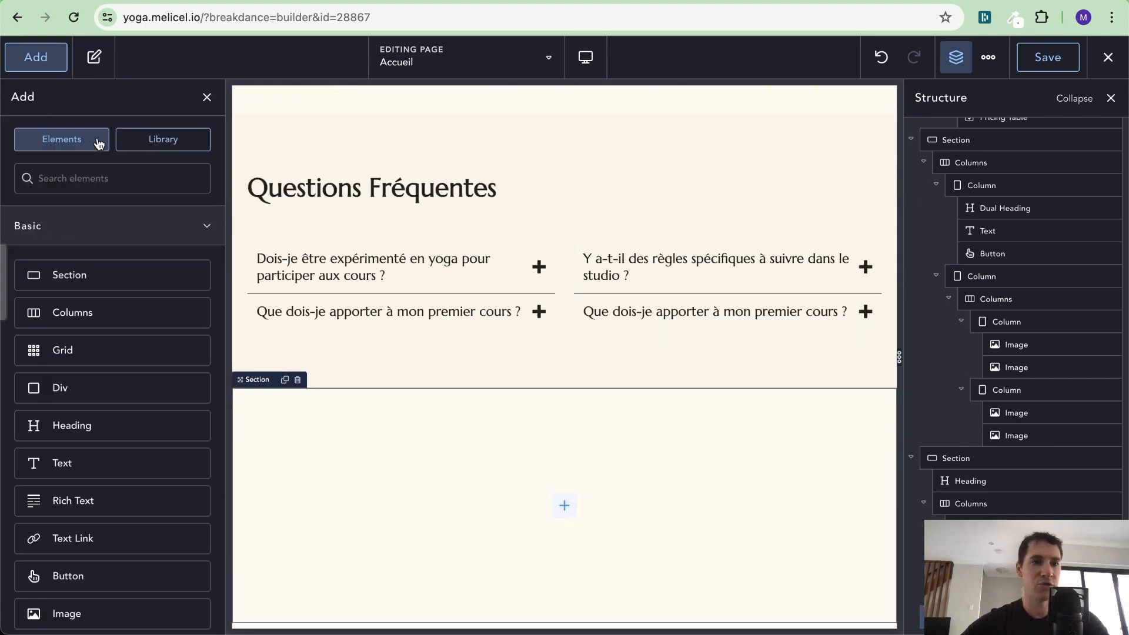
type("advan")
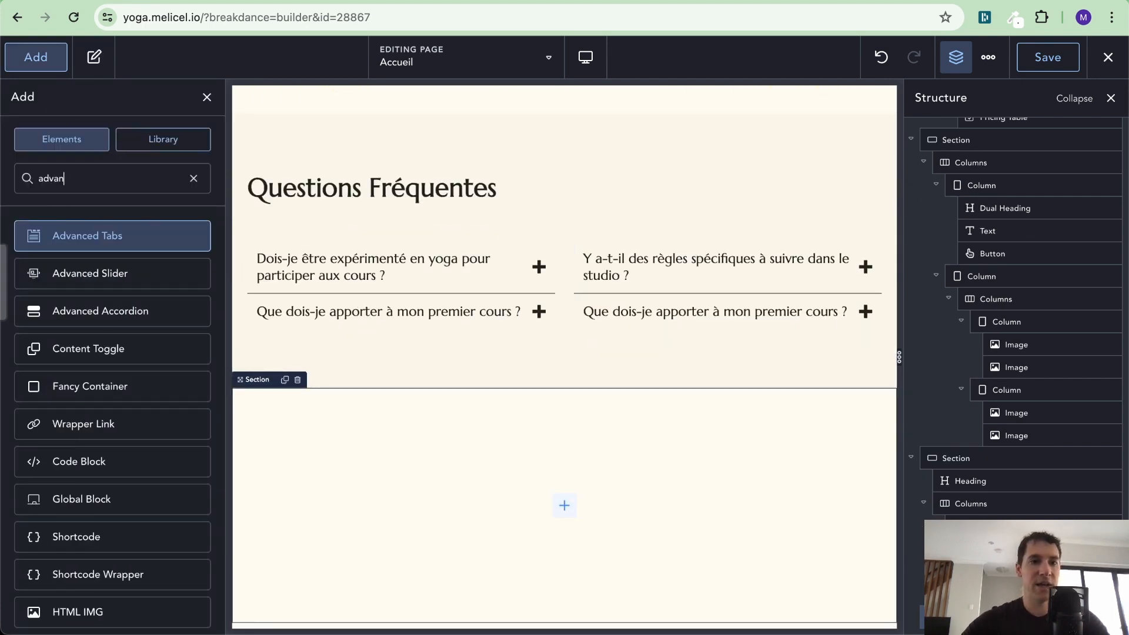
left_click(115, 273)
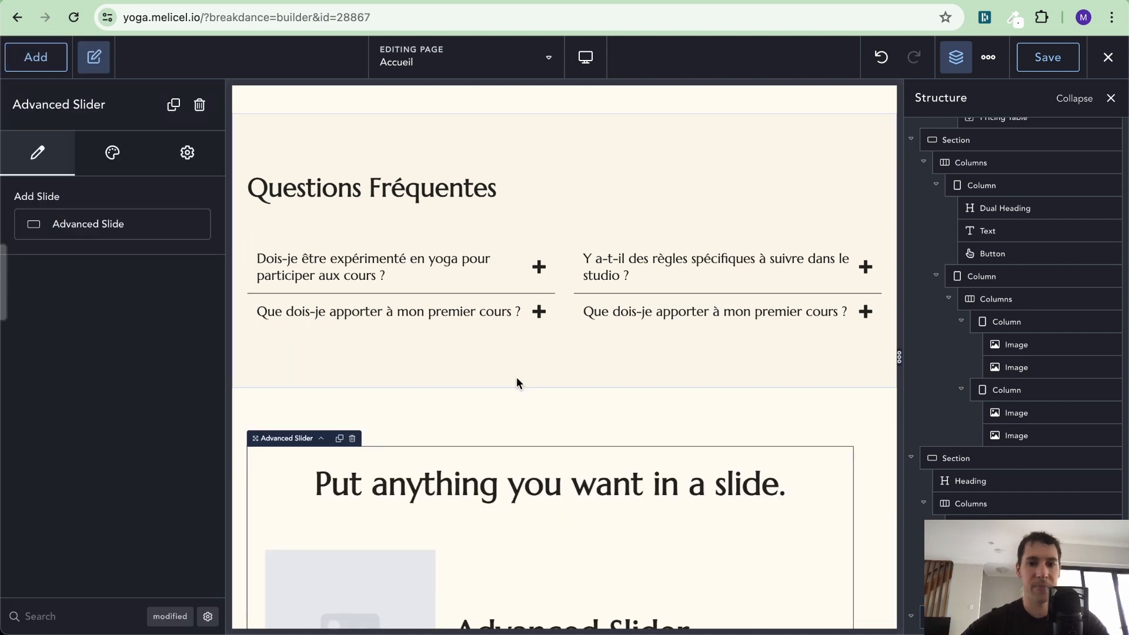
scroll(517, 383, "down", 3)
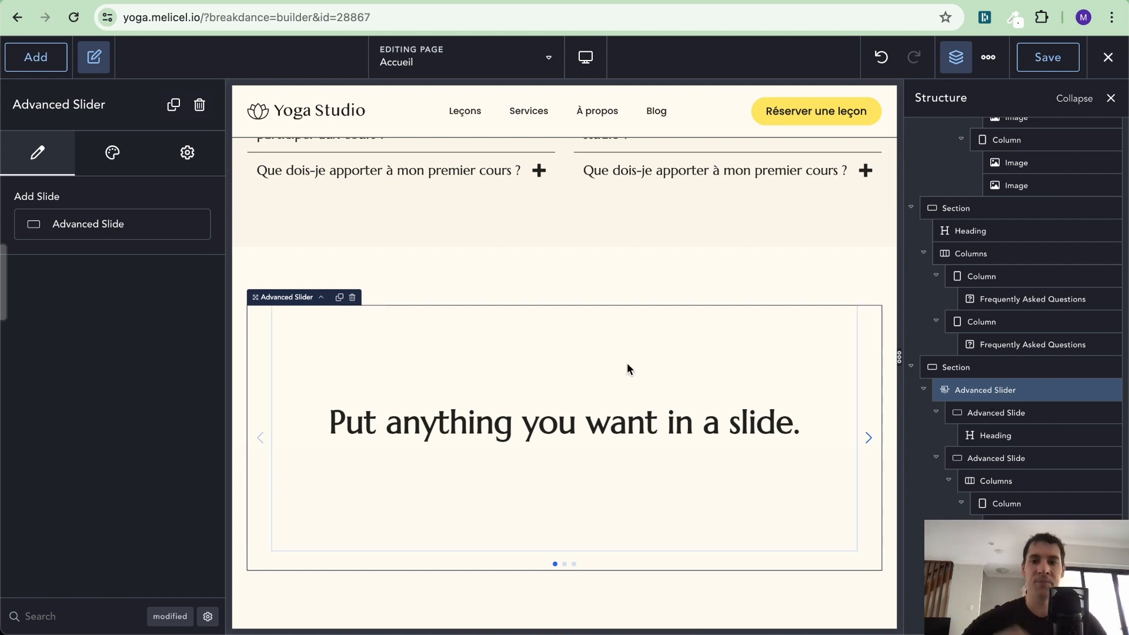
Delete the Advanced Slider's sample content and extra slides, leaving one empty slide.
left_click(1019, 412)
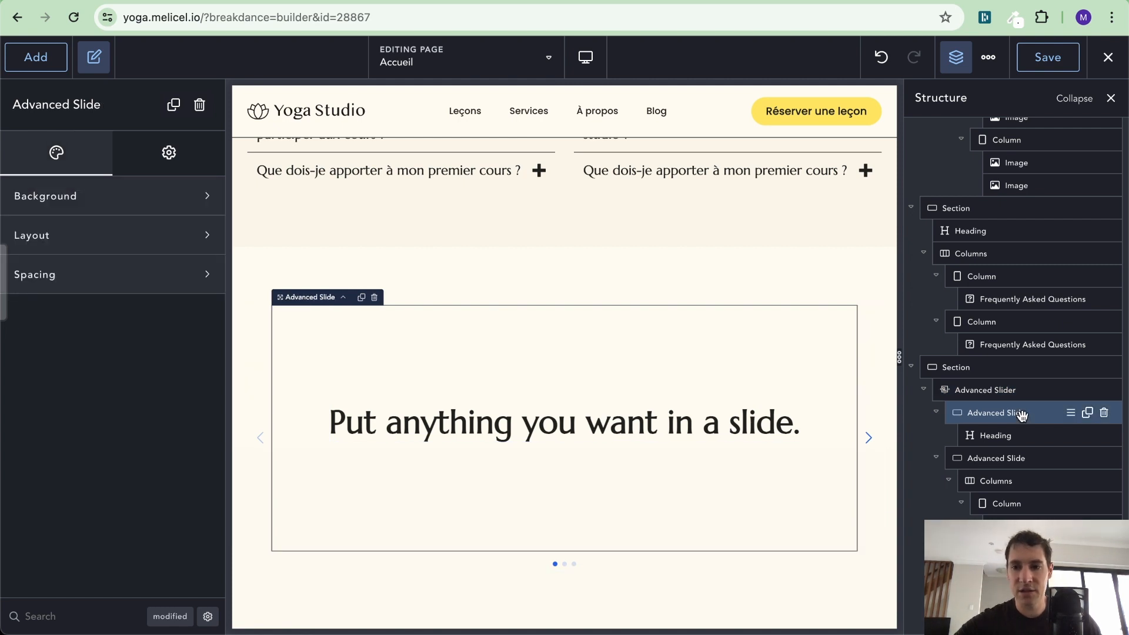
left_click(1010, 458)
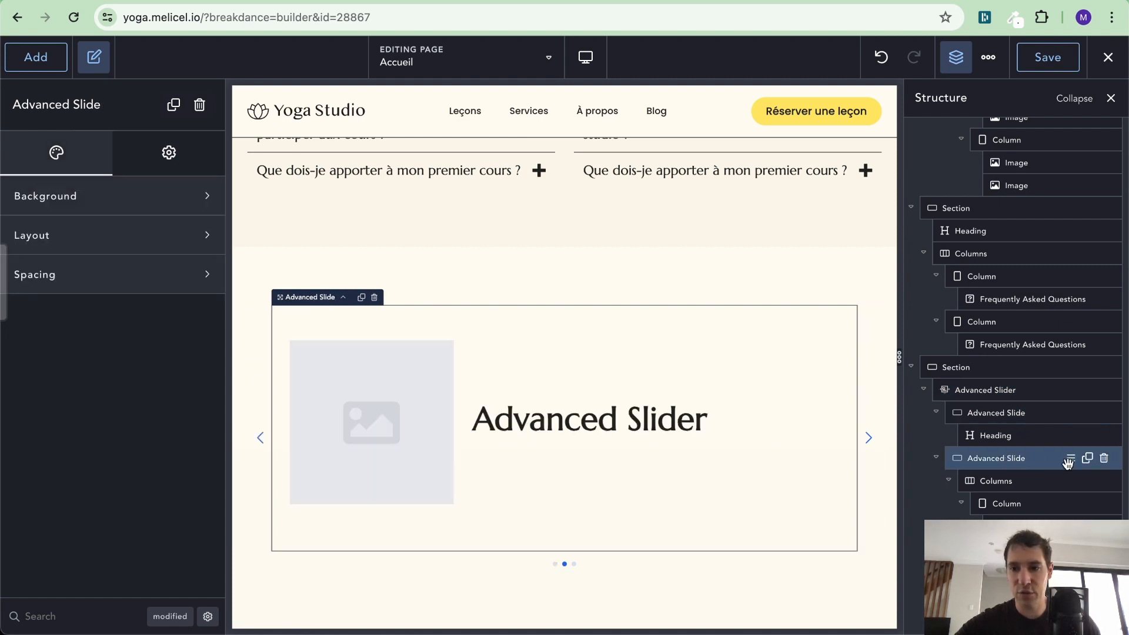
left_click(1106, 462)
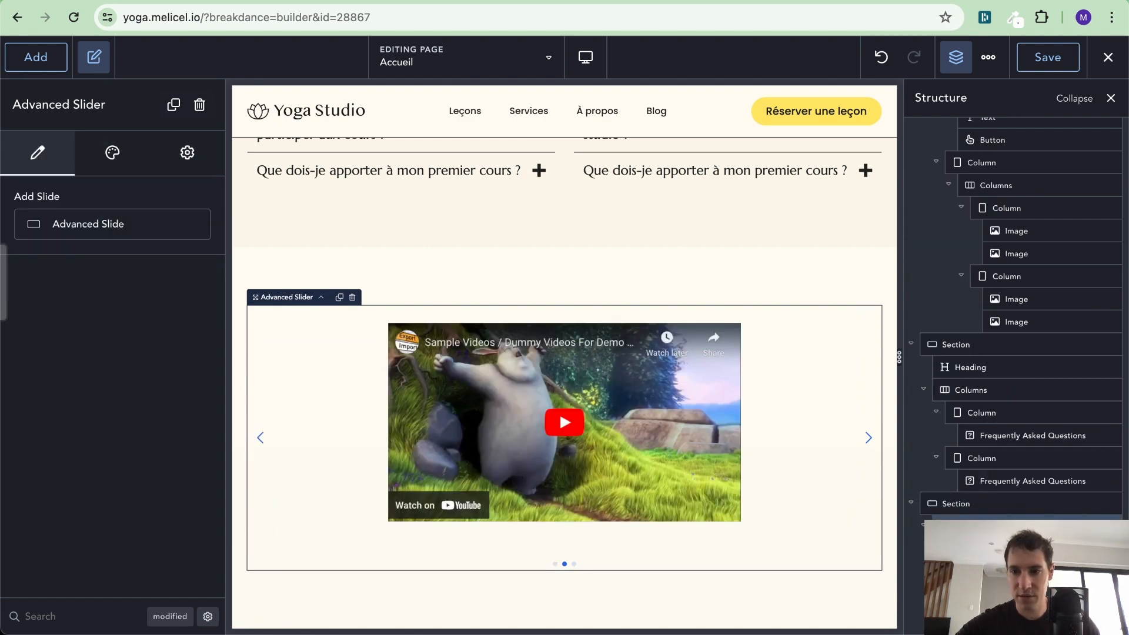
left_click(1105, 572)
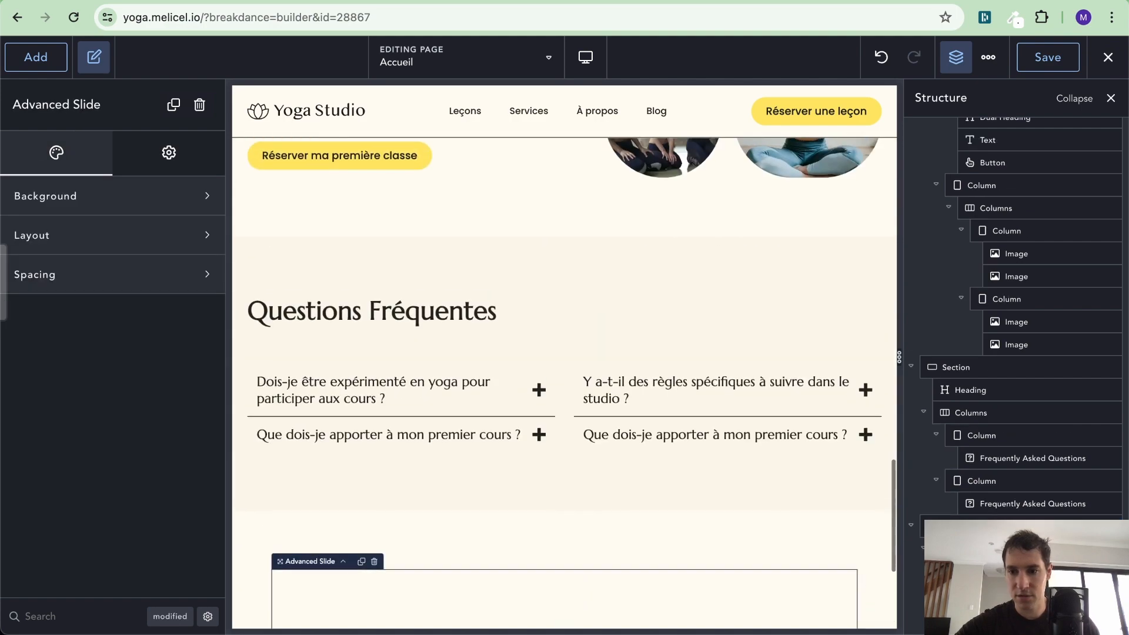
left_click(1105, 595)
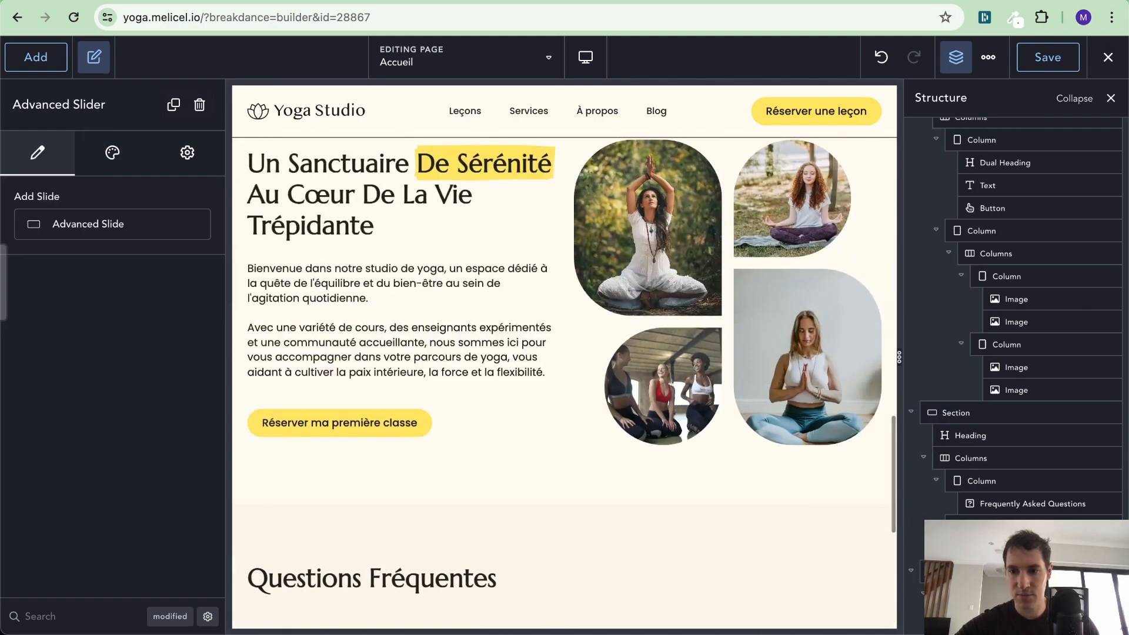
scroll(564, 447, "down", 7)
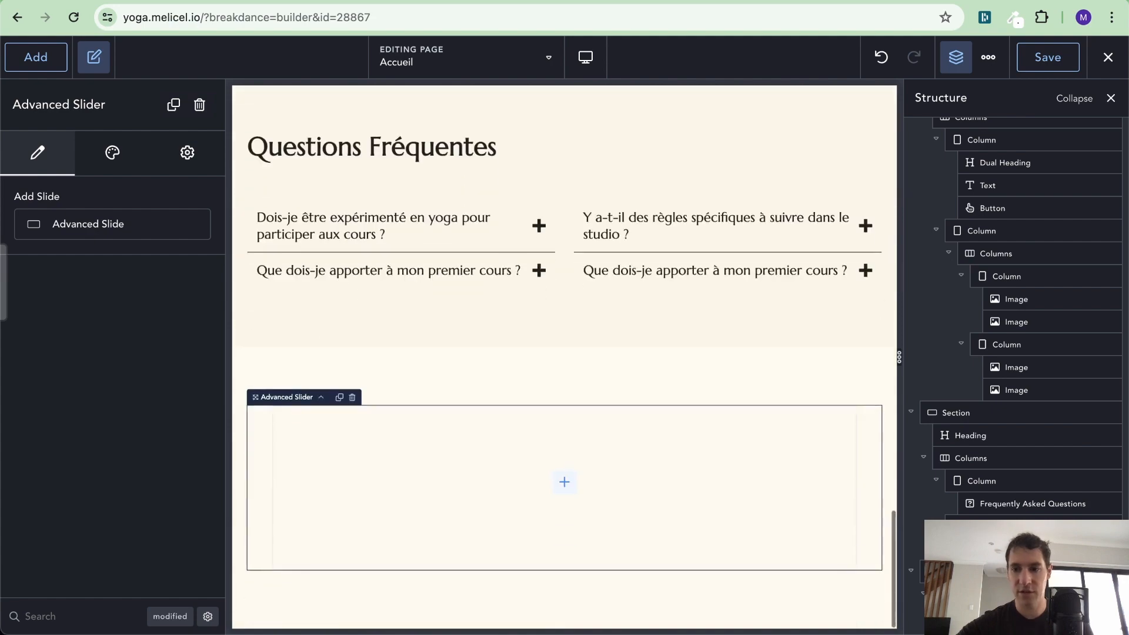
Insert a Simple Testimonial element into the slider's empty slide.
left_click(564, 447)
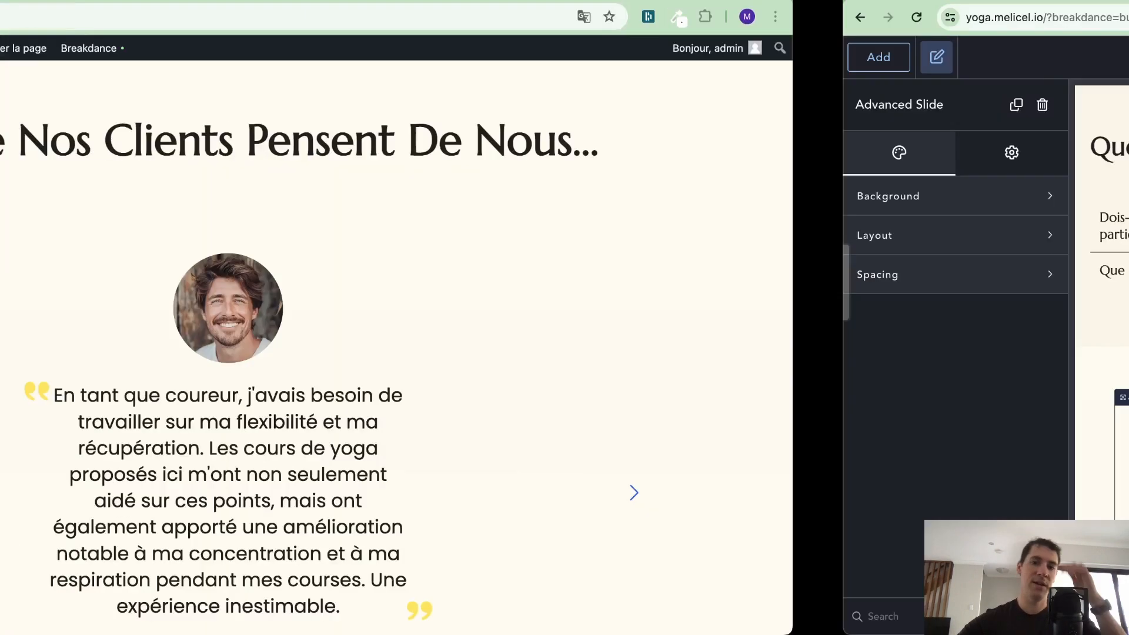
scroll(717, 336, "down", 2)
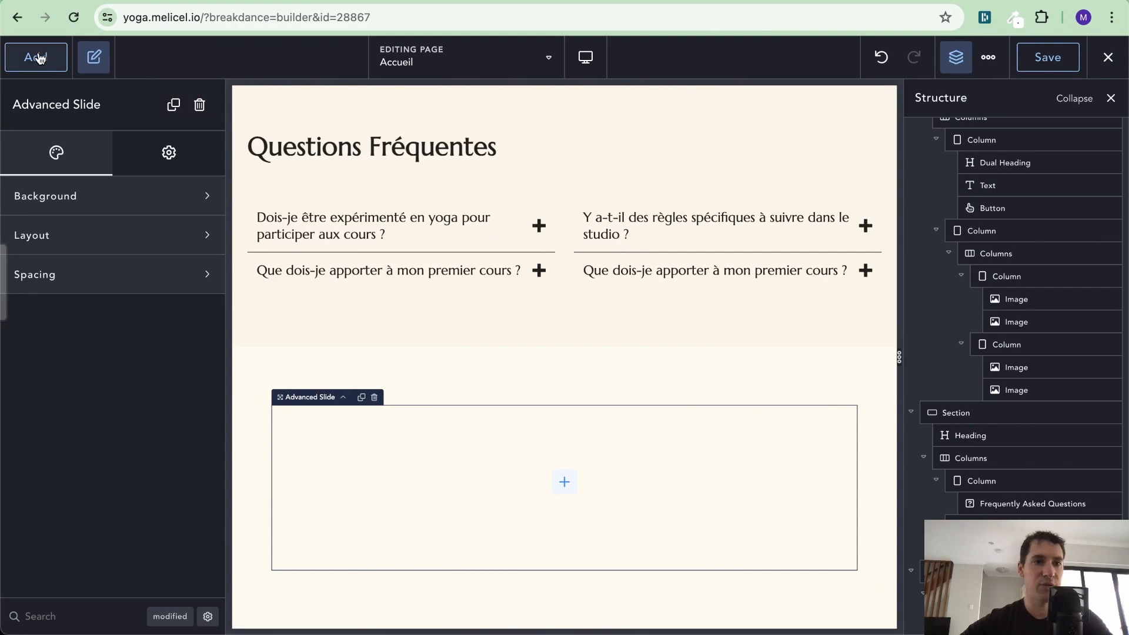
left_click(38, 58)
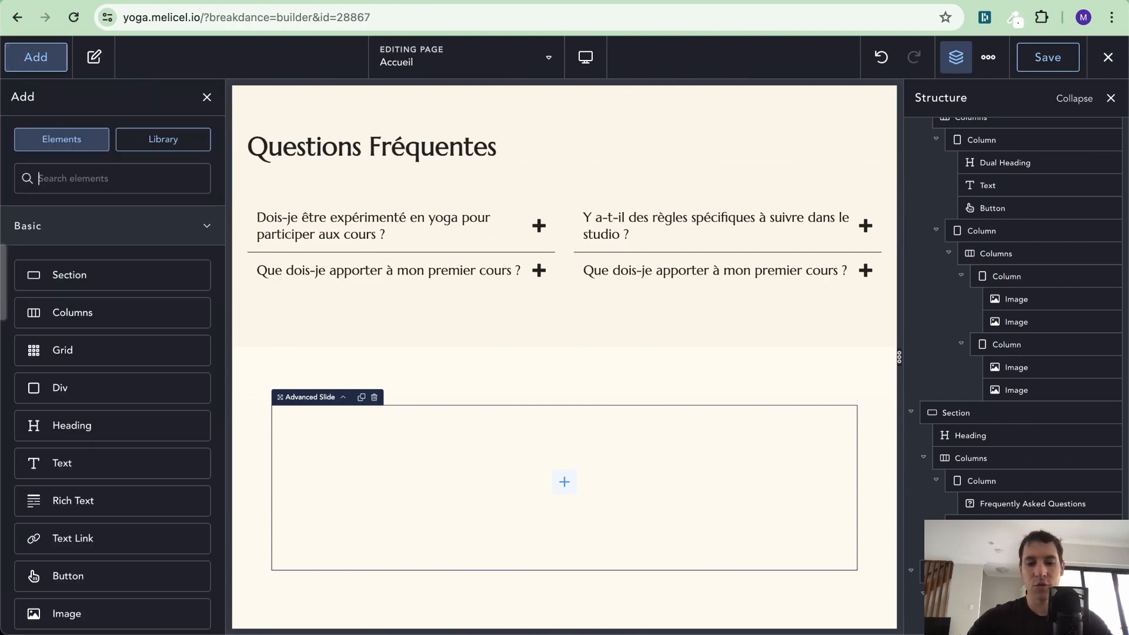
type("test")
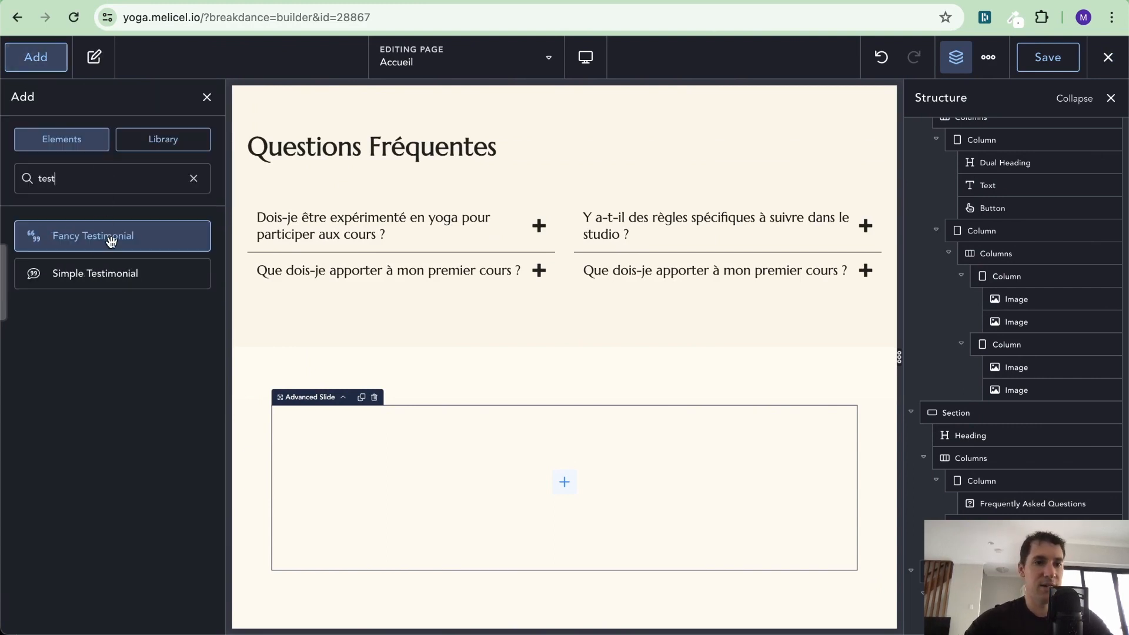
left_click(117, 276)
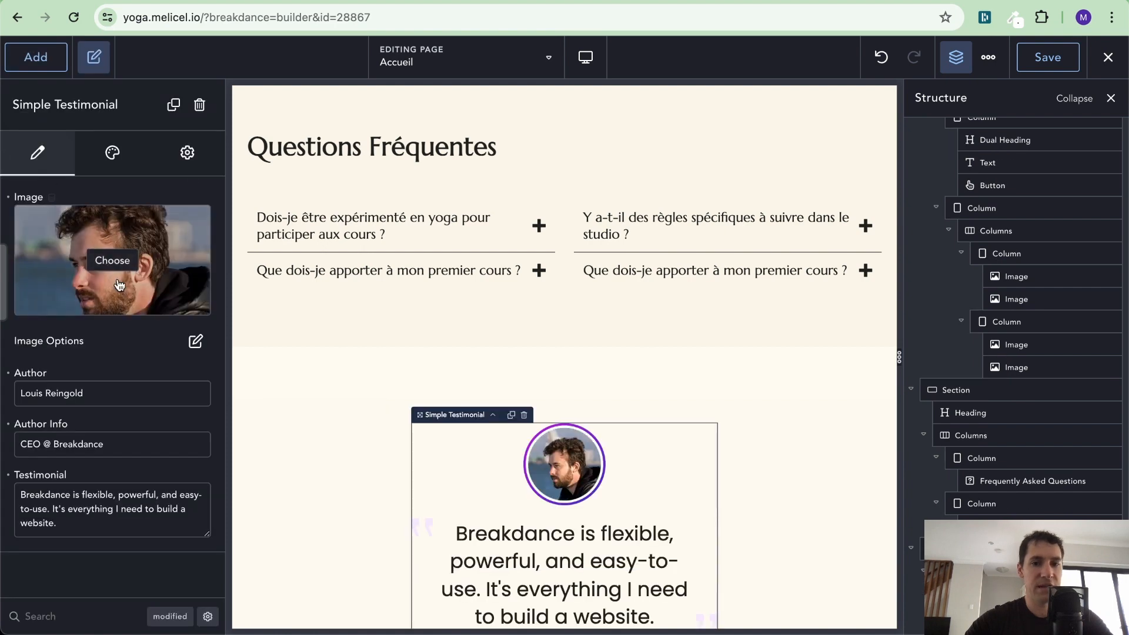
scroll(502, 358, "down", 3)
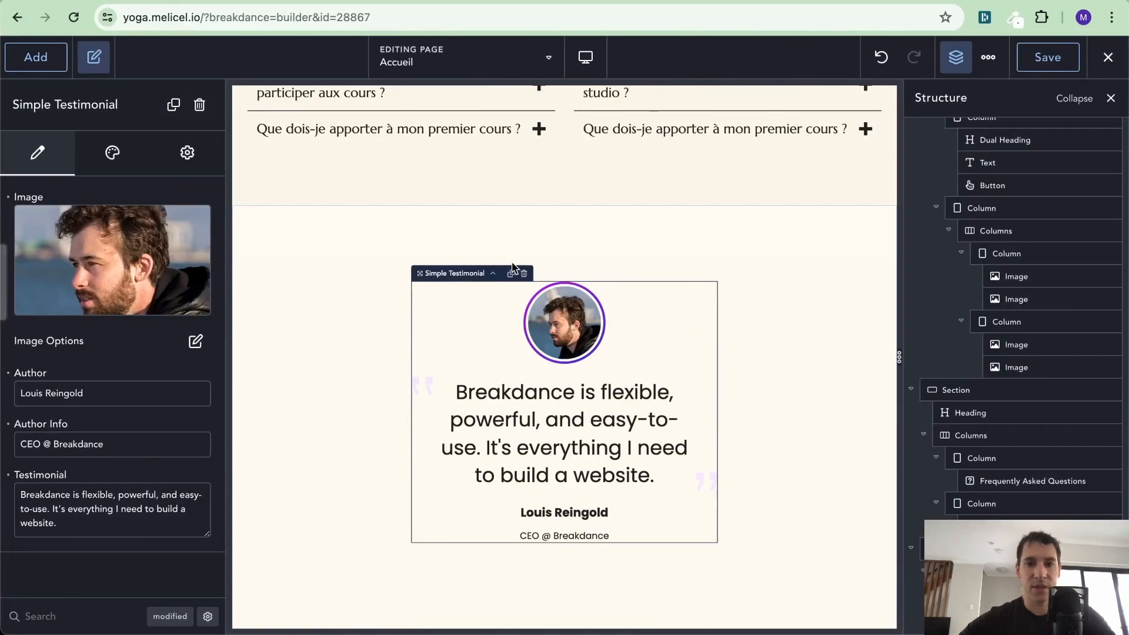
Replace the testimonial's image with the media library portrait of the smiling man with brown hair.
mouse_move(125, 261)
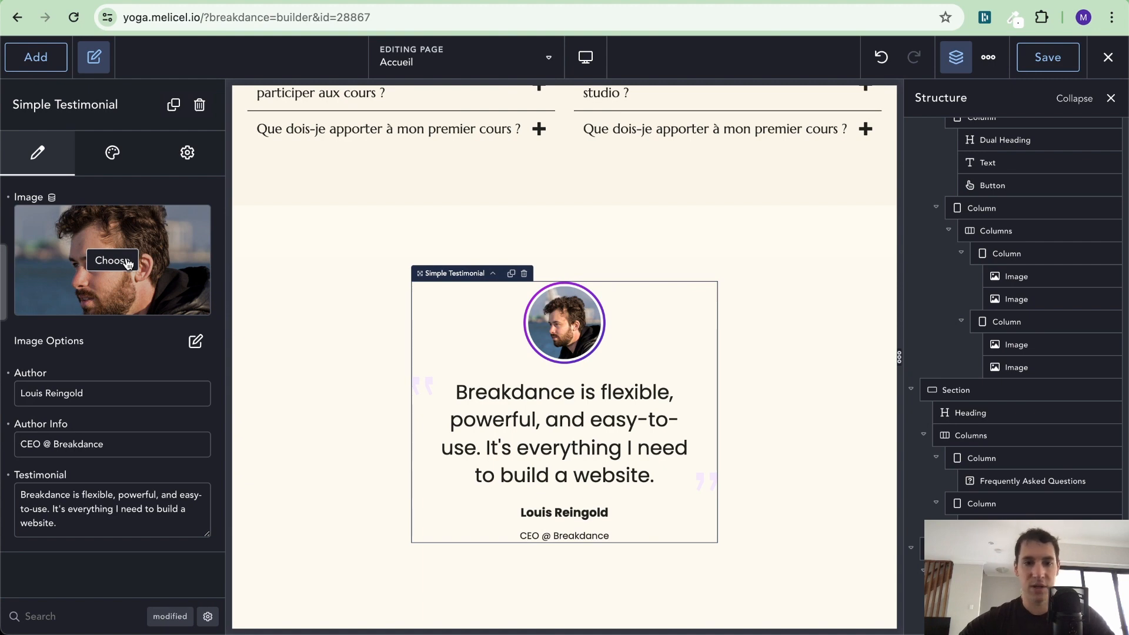
left_click(112, 260)
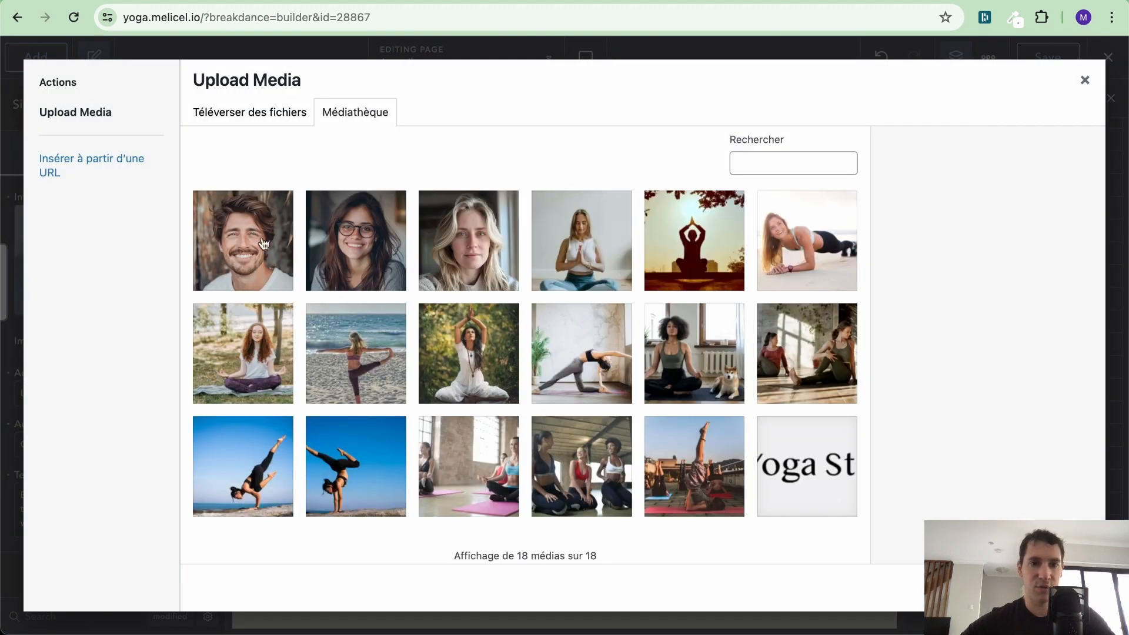
left_click(265, 244)
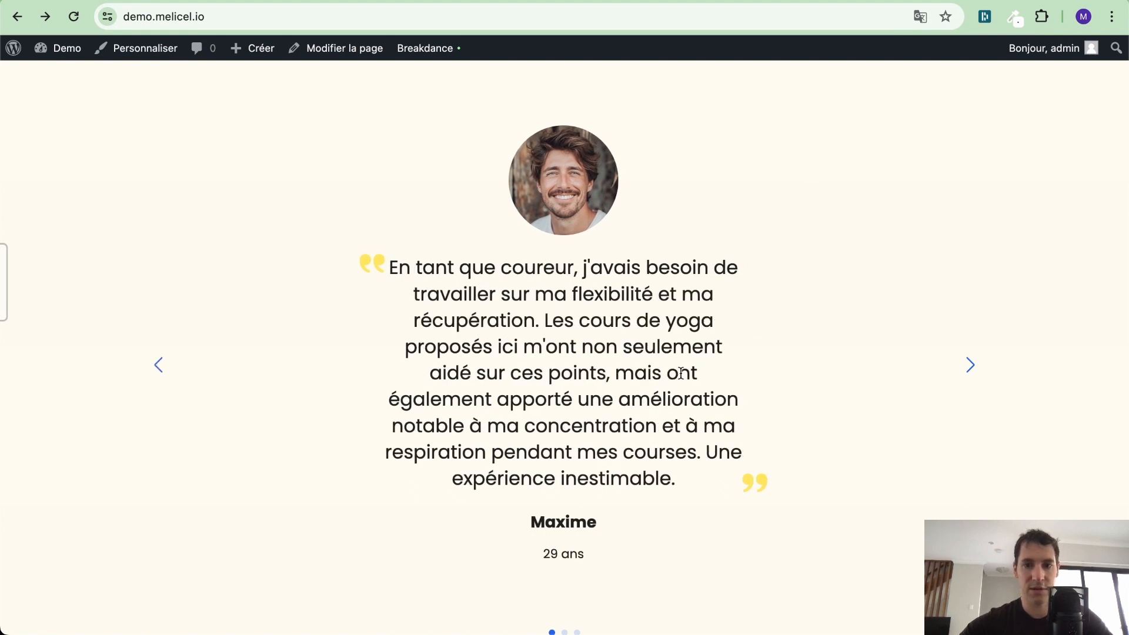
Replace the sample testimonial text with the "En tant que coureur, j'avais besoin de..." quote and cut out the other two clients' testimonials.
left_click_drag(250, 625, 393, 265)
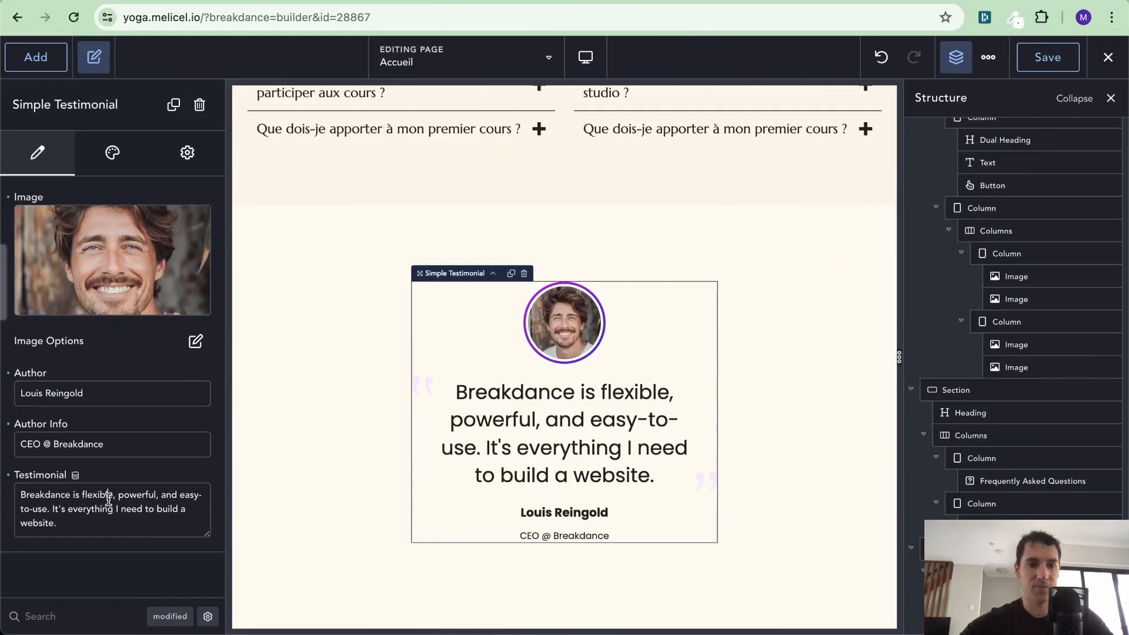
key("ctrl+a")
type("En tant que coureur, j'avais besoin de travailler sur ma flexibilité et ma récupération. Les cours de yoga proposés ici m'ont non seulement aidé sur ces points, mais ont également apporté une amélioration notable à ma concentration et à ma respiration pendant mes courses. Une expérience inestimable. Maxime 29 ans  Rejoindre ce studio de yoga a été une révélation pour moi. J'ai toujours pensé que le yoga n'était pas fait pour moi, mais les instructeurs ont su m'accueillir et m'adapter les postures selon mes besoins. Aujourd'hui, je me sens plus forte, plus flexible et incroyablement sereine. Un grand merci ! Élodie 23 ans  Le yoga était pour moi une activité à explorer pour réduire mon stress. Ce que j'ai trouvé dans ce studio dépasse tout ce que j'aurais pu imaginer : une communauté accueillante, des enseignants passionnés et attentionnés, et un espace où je peux me retrouver et me ressourcer. Chaque séance est un pur moment de bonheur. Claire 34 ans")
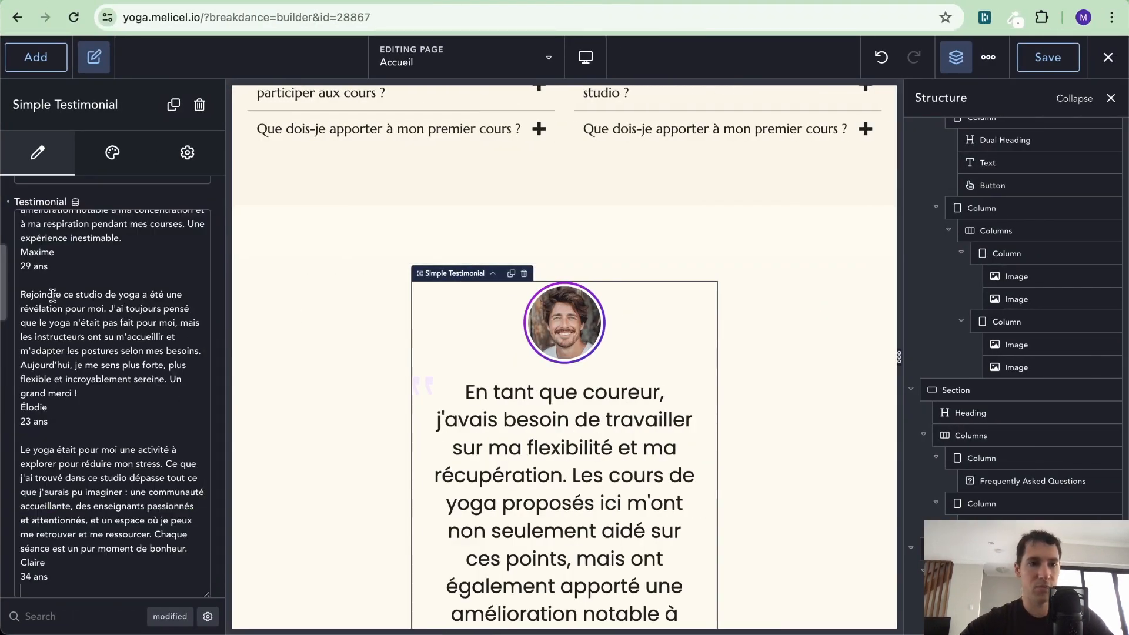
left_click_drag(43, 280, 155, 604)
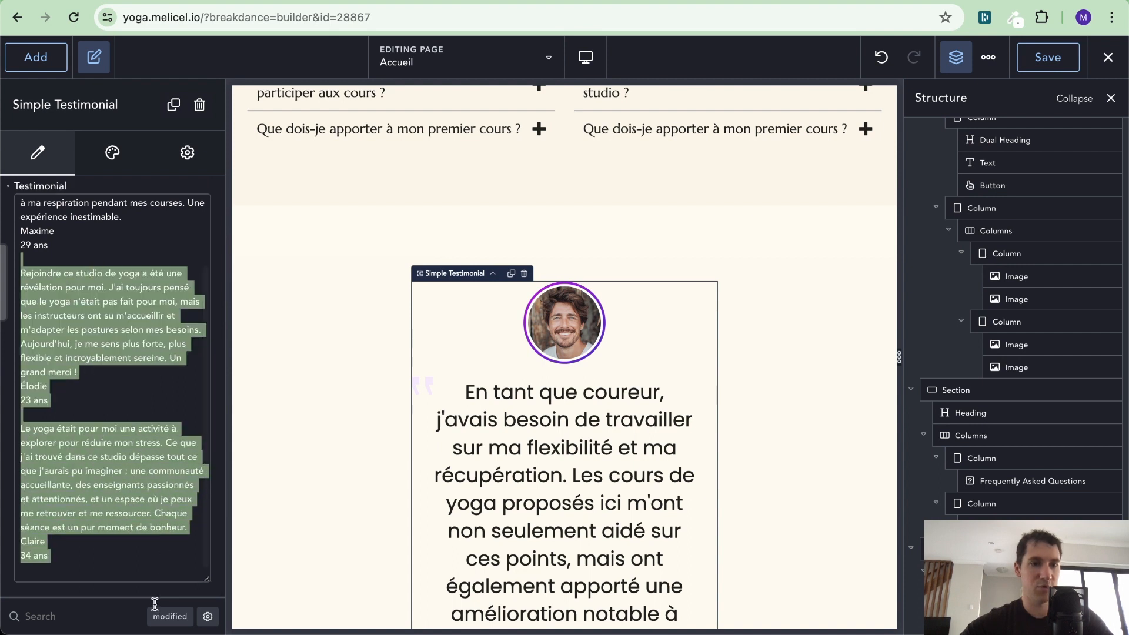
key("ctrl+x")
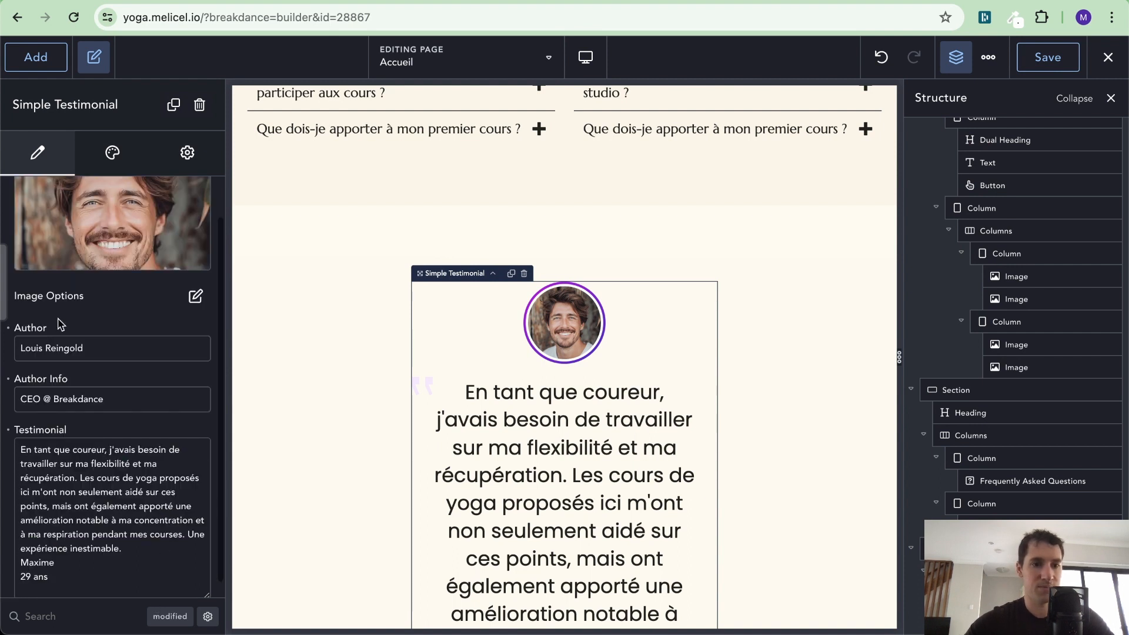
Move the client's first name from the testimonial text to Author and the age "29 ans" to Author Info.
left_click_drag(52, 582, 20, 560)
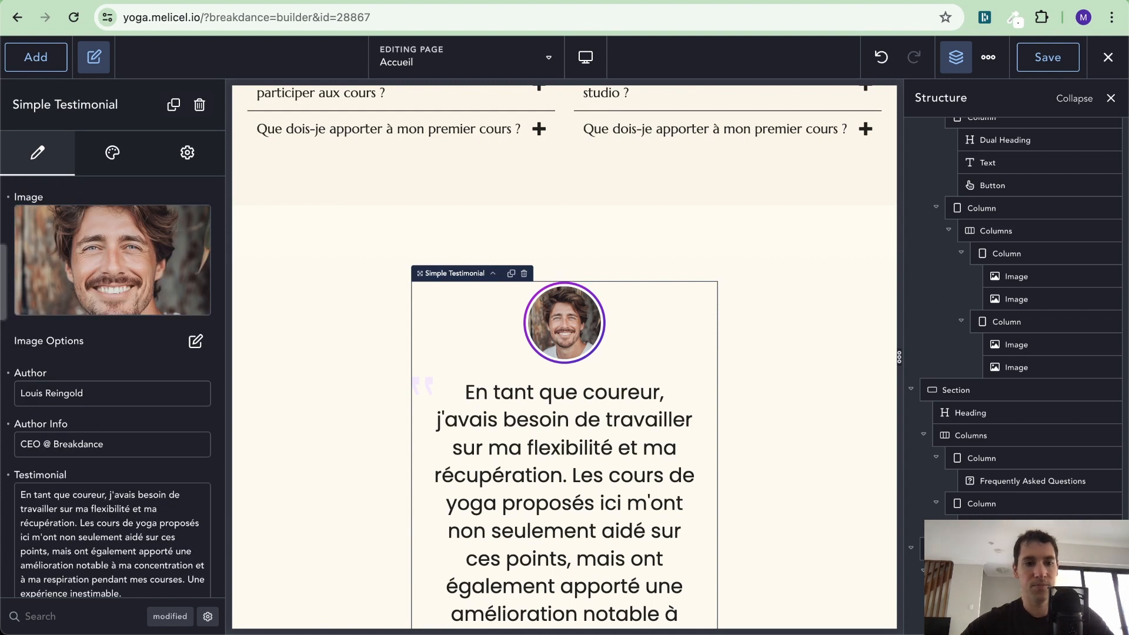
key("ctrl+x")
triple_click(113, 402)
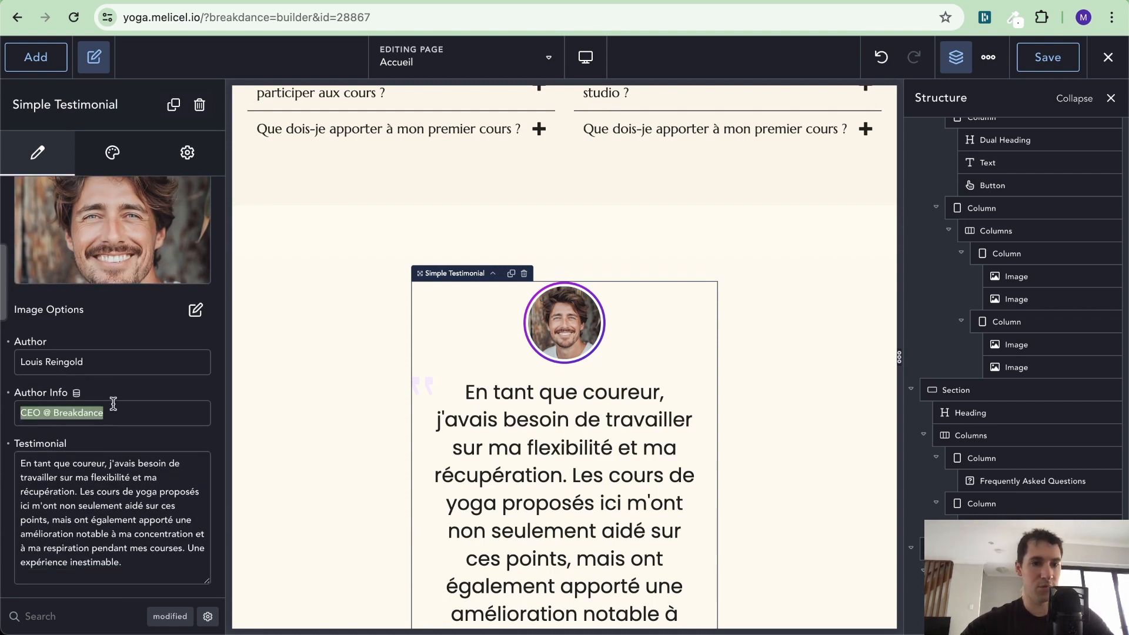
key("ctrl+v")
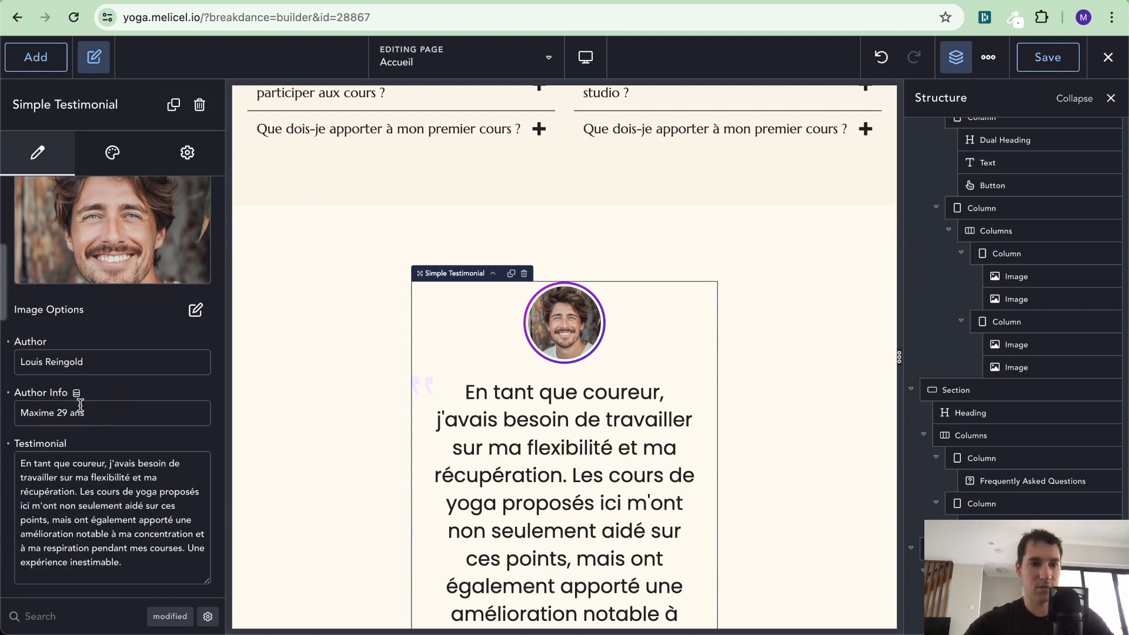
left_click_drag(56, 412, 21, 412)
key("BackSpace")
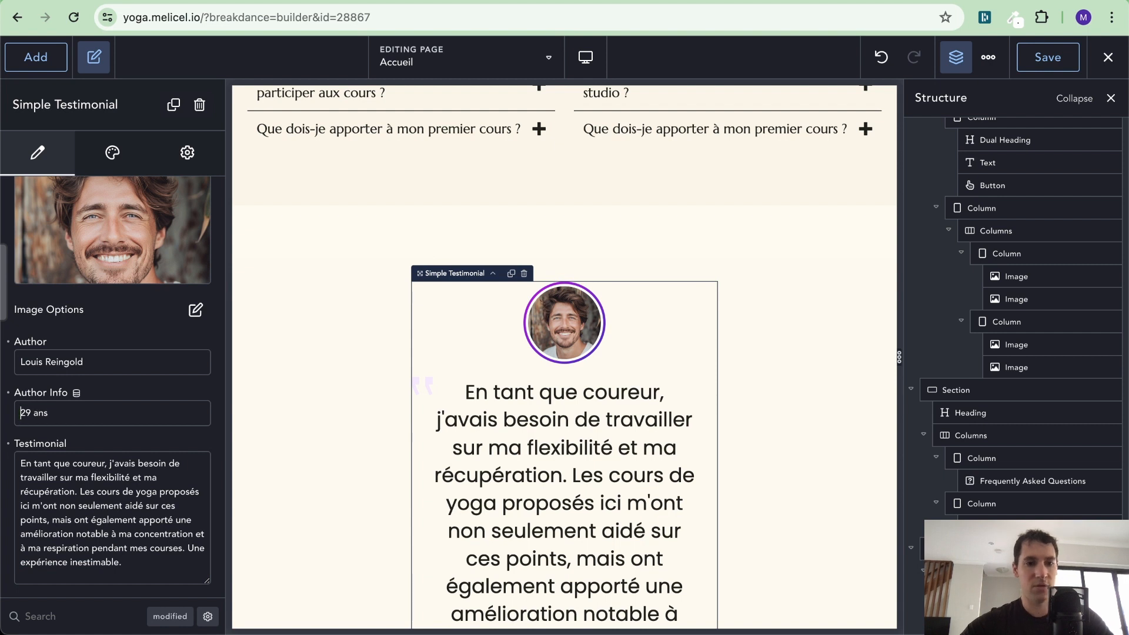
triple_click(99, 363)
key("ctrl+v")
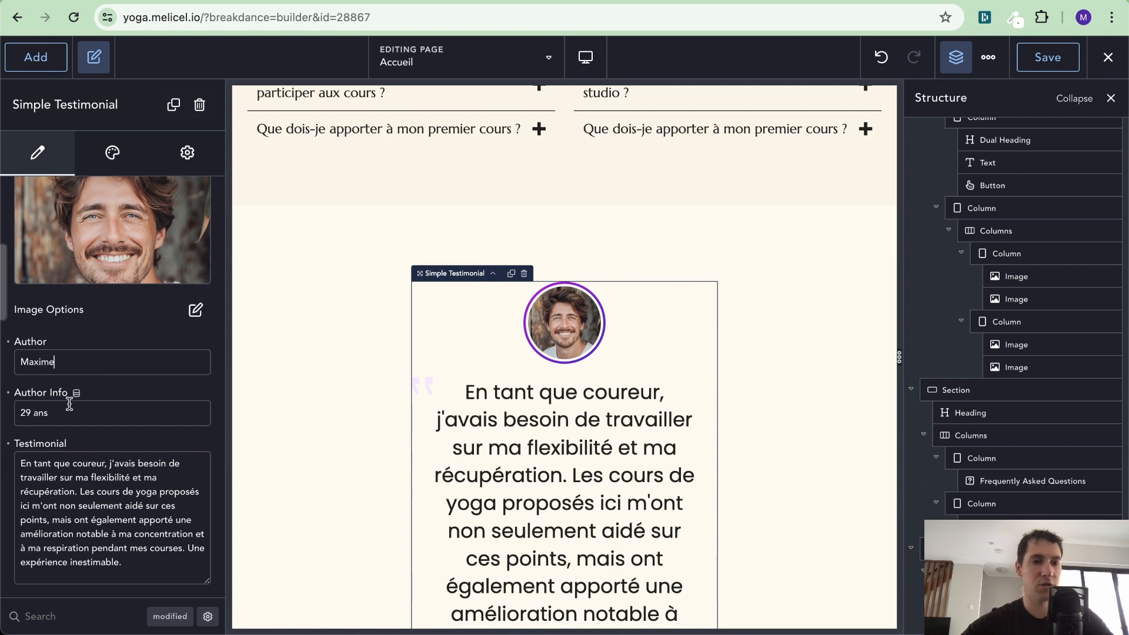
Clear the testimonial image's Outlined Circle style to remove the purple ring.
scroll(494, 373, "down", 2)
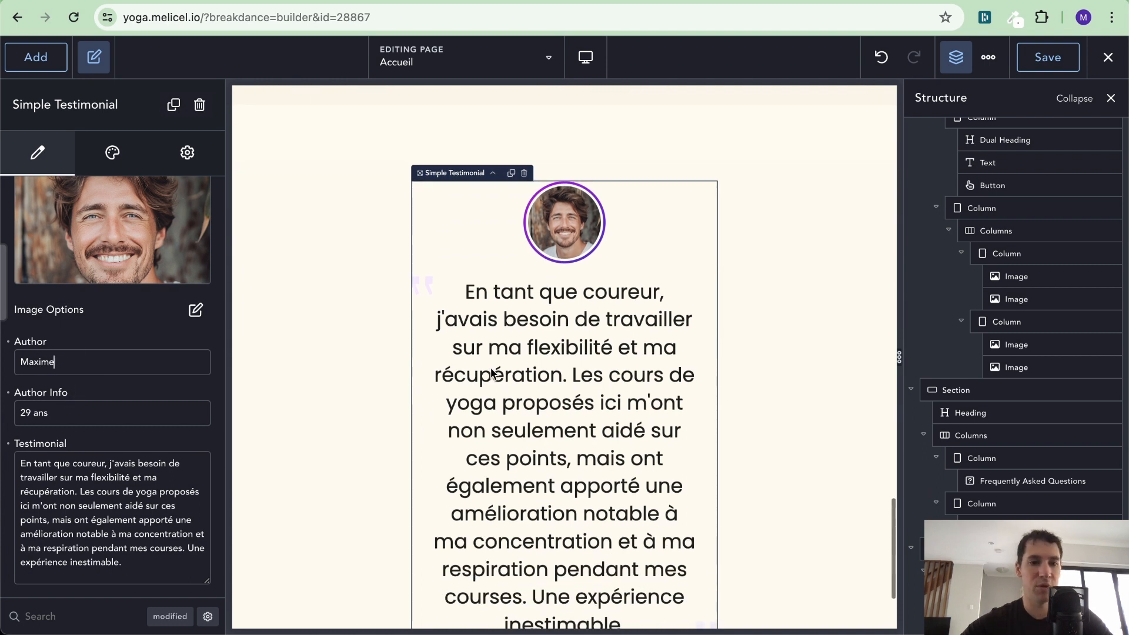
scroll(147, 425, "down", 1)
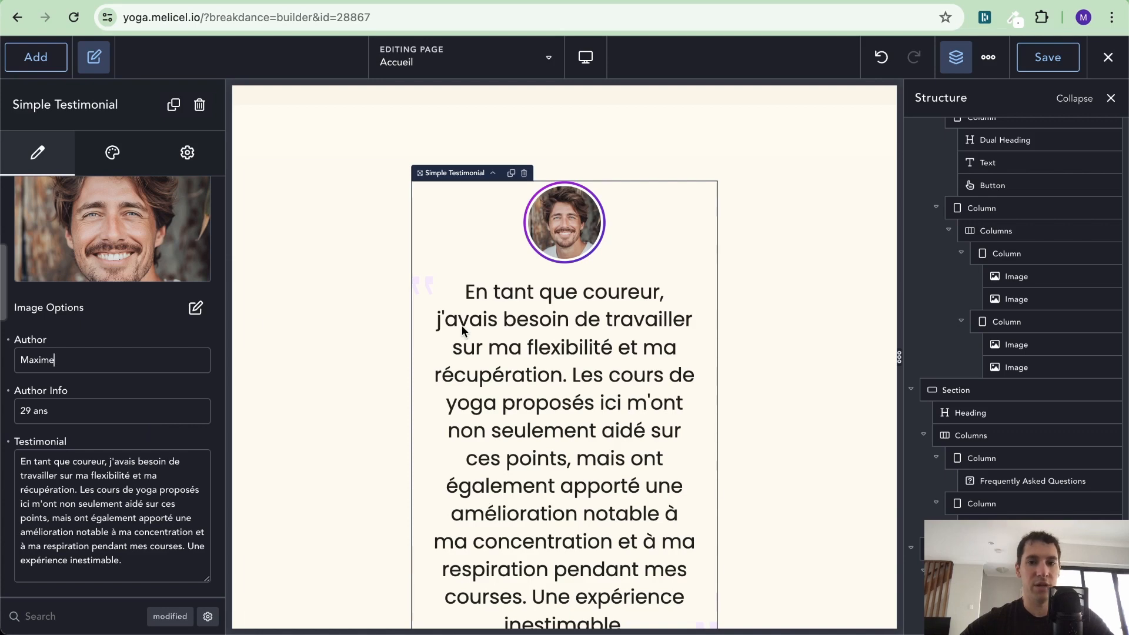
left_click(103, 157)
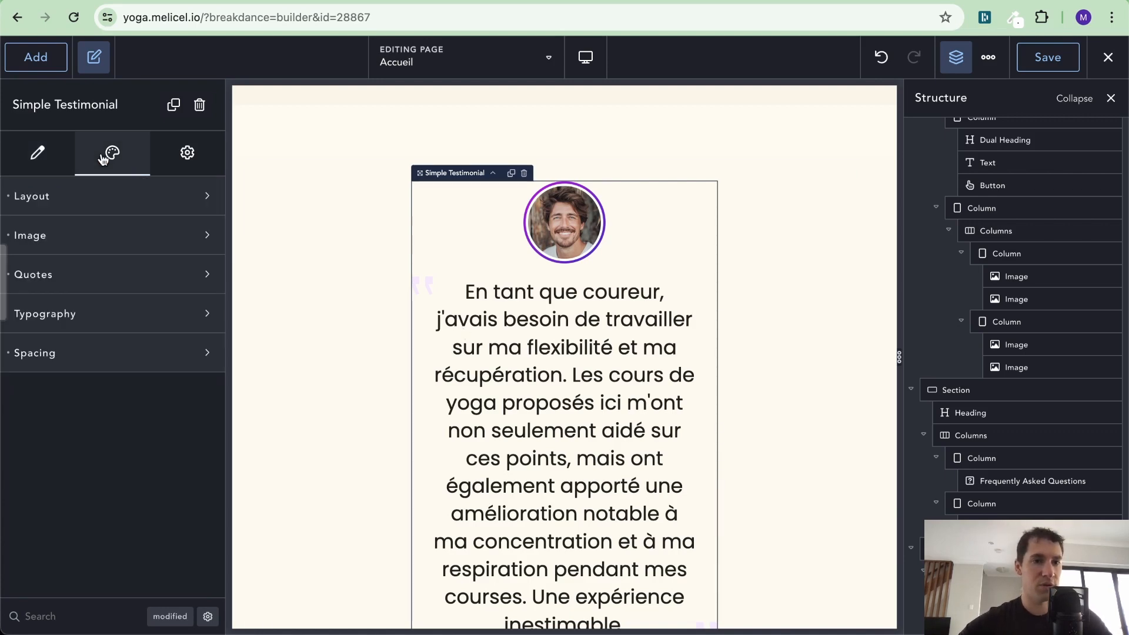
left_click(66, 240)
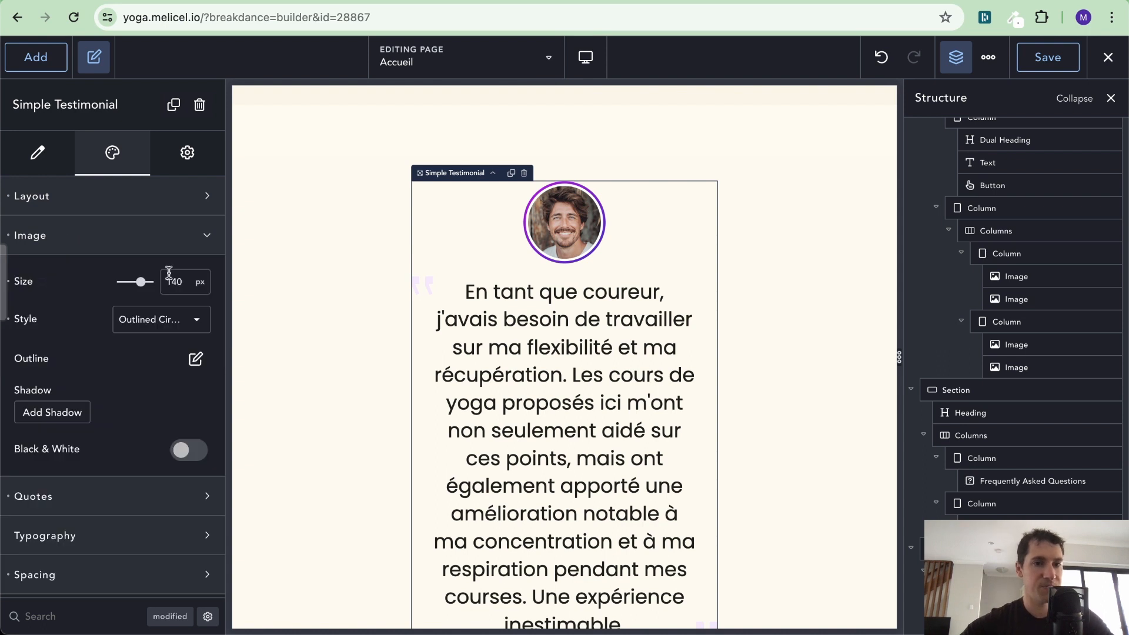
left_click(9, 320)
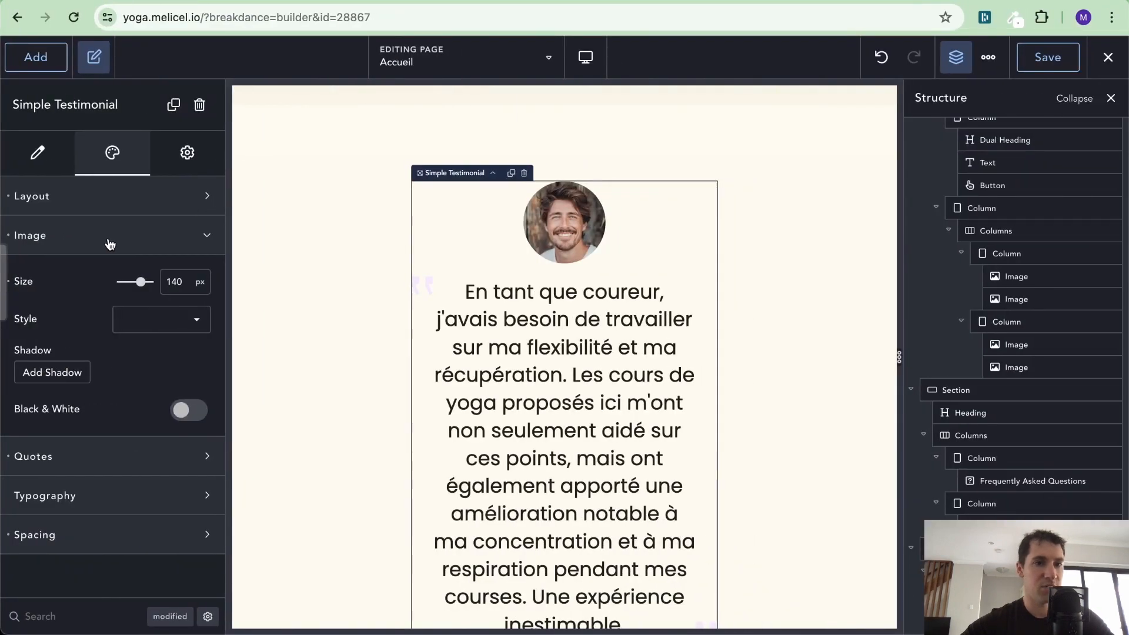
left_click(109, 236)
Set the testimonial's quotation marks to the Brand color and the Quotes 2 style.
left_click(106, 279)
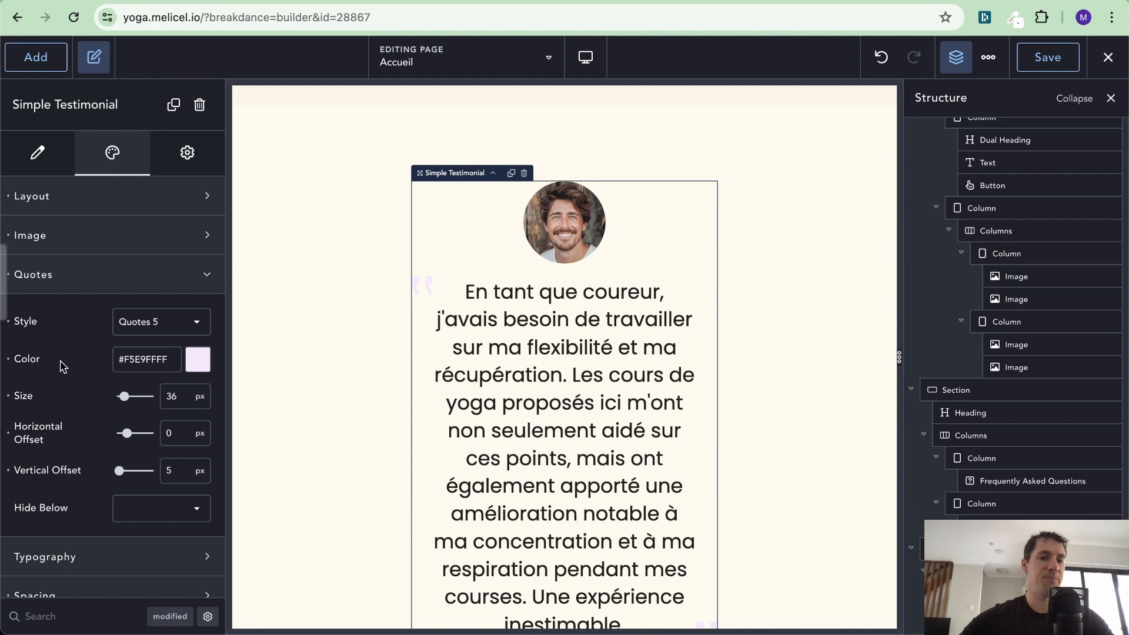
left_click(200, 368)
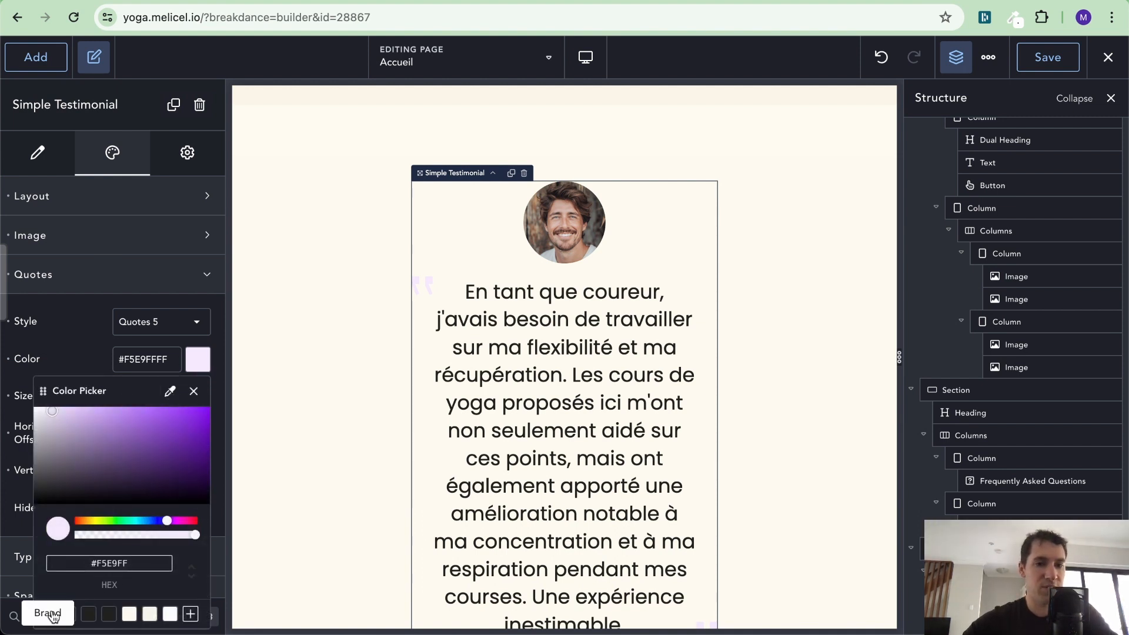
left_click(53, 615)
left_click(193, 392)
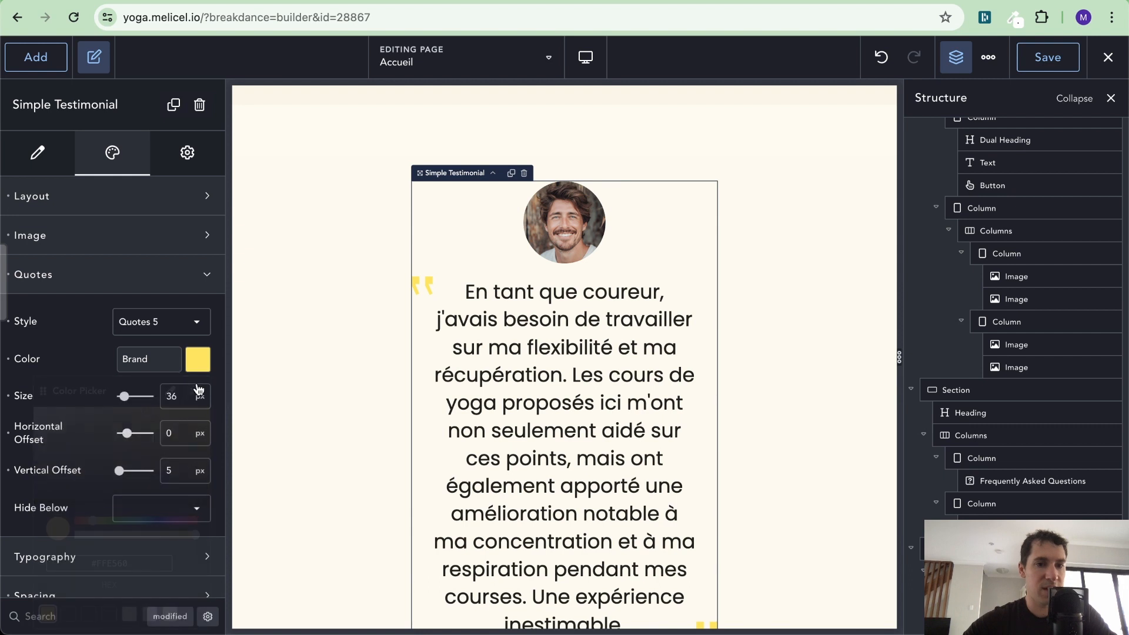
left_click(158, 323)
left_click(157, 360)
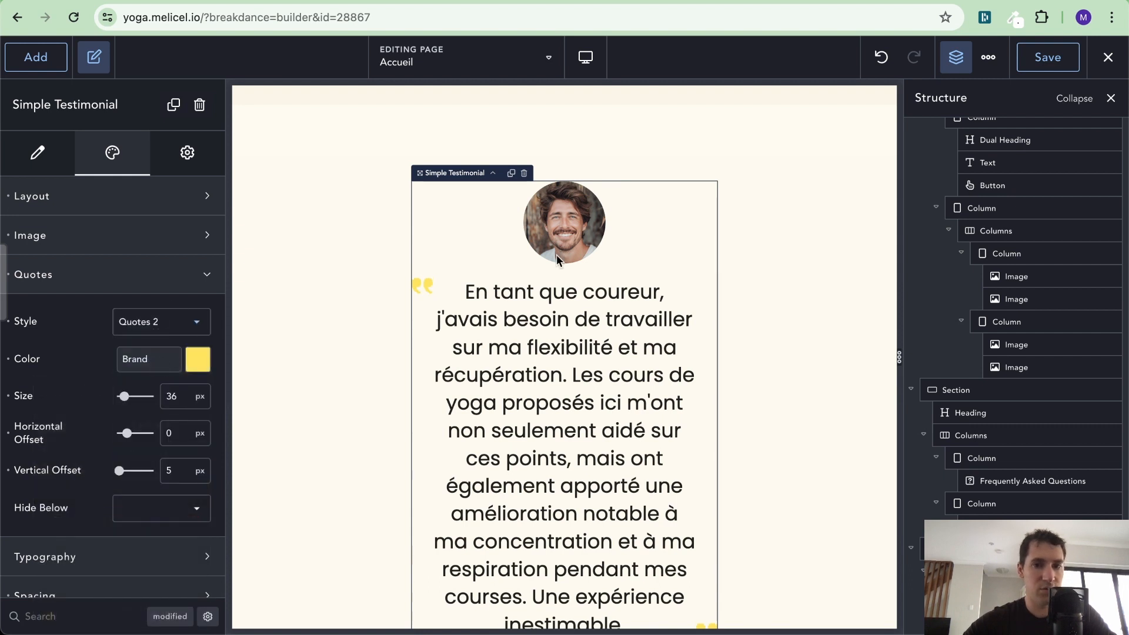
Set the testimonial text's font size to 24 px in the typography settings.
scroll(558, 259, "down", 2)
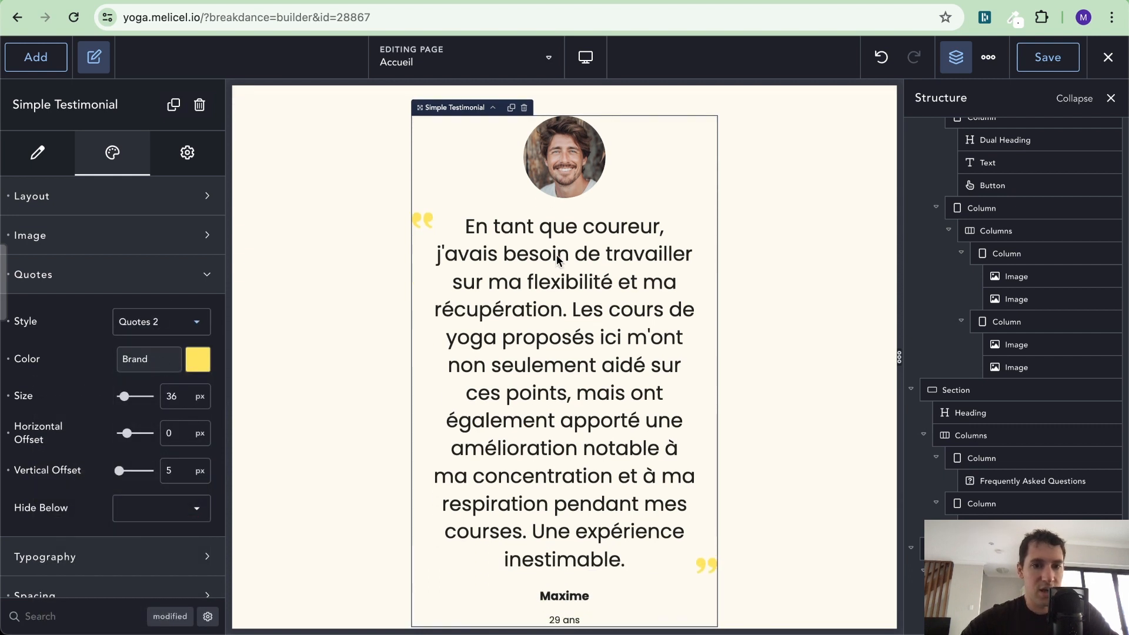
left_click(170, 288)
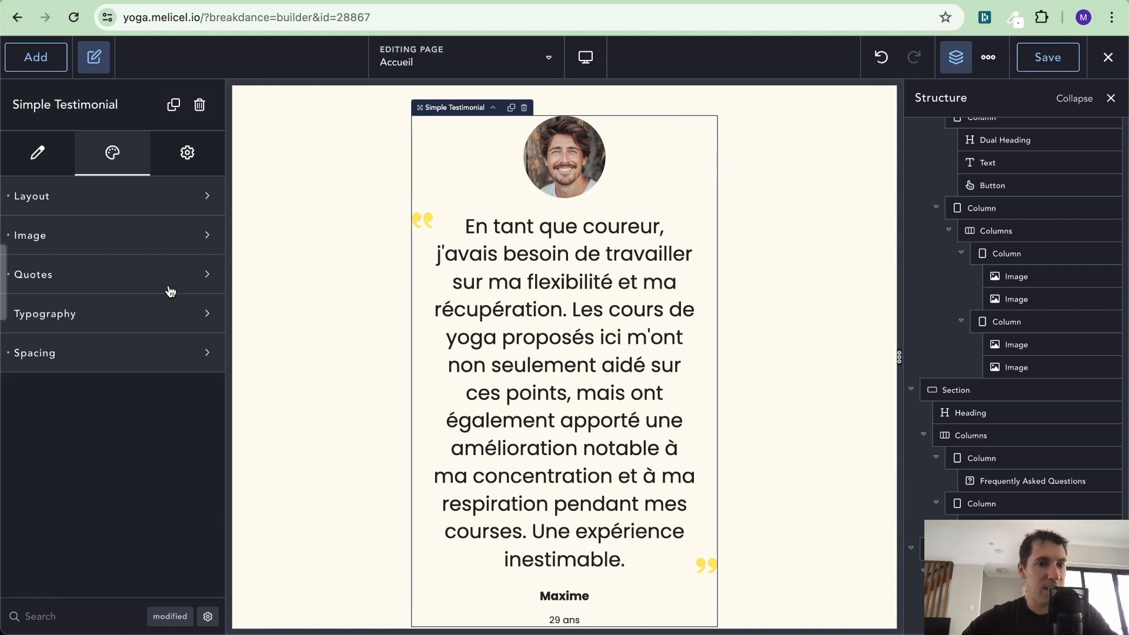
left_click(146, 314)
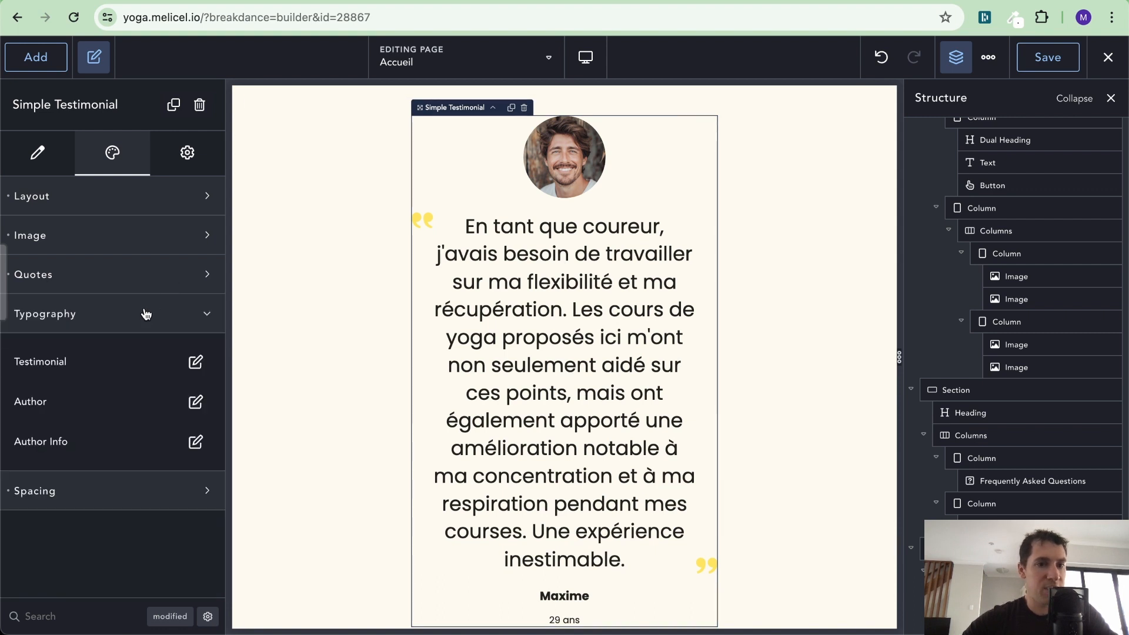
left_click(196, 362)
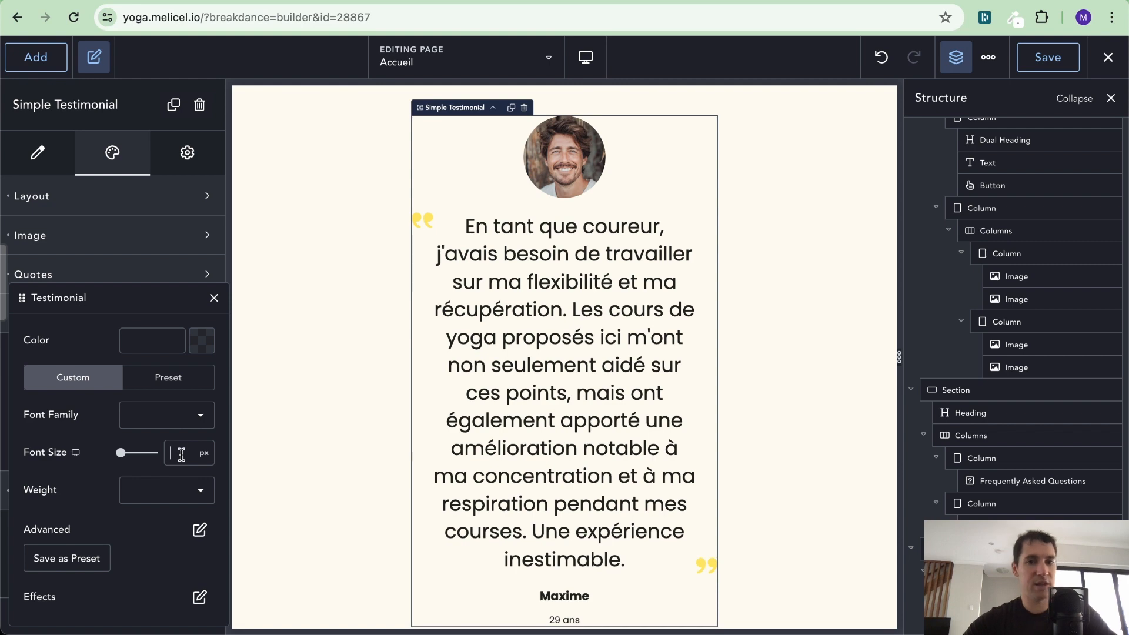
type("20")
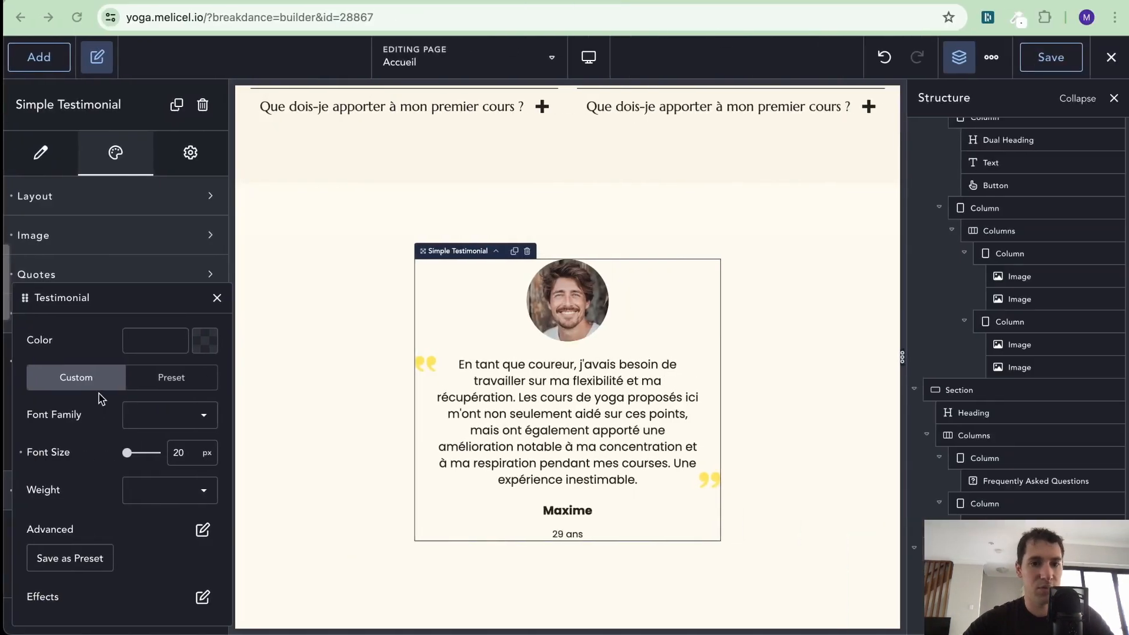
key("BackSpace")
type("4")
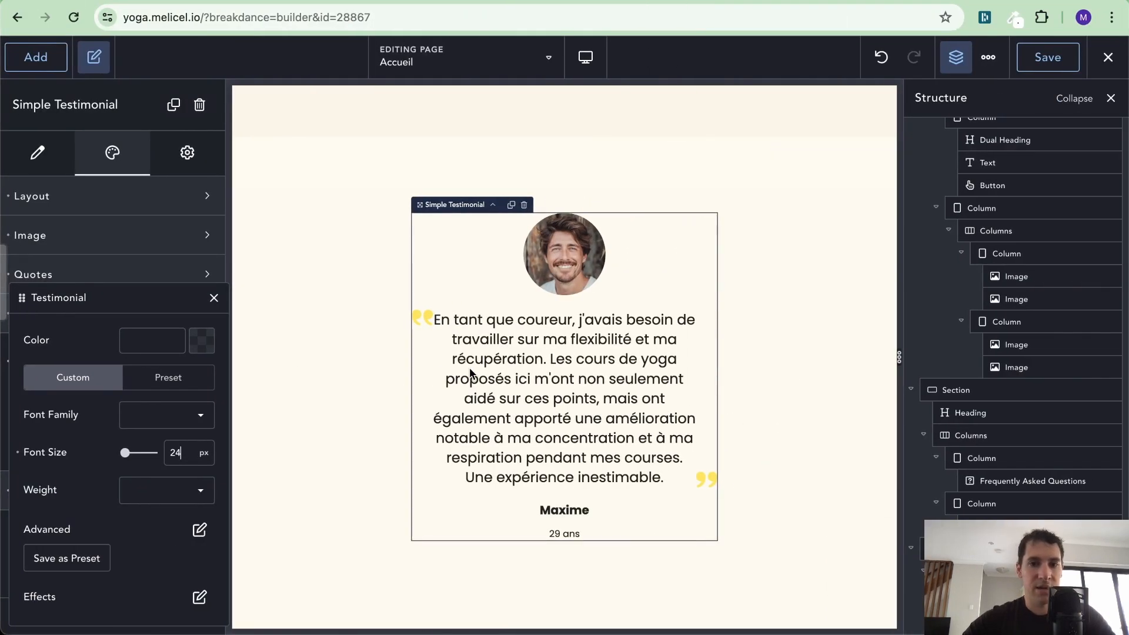
left_click(214, 298)
Duplicate the finished testimonial slide until the slider holds three slides.
left_click(805, 294)
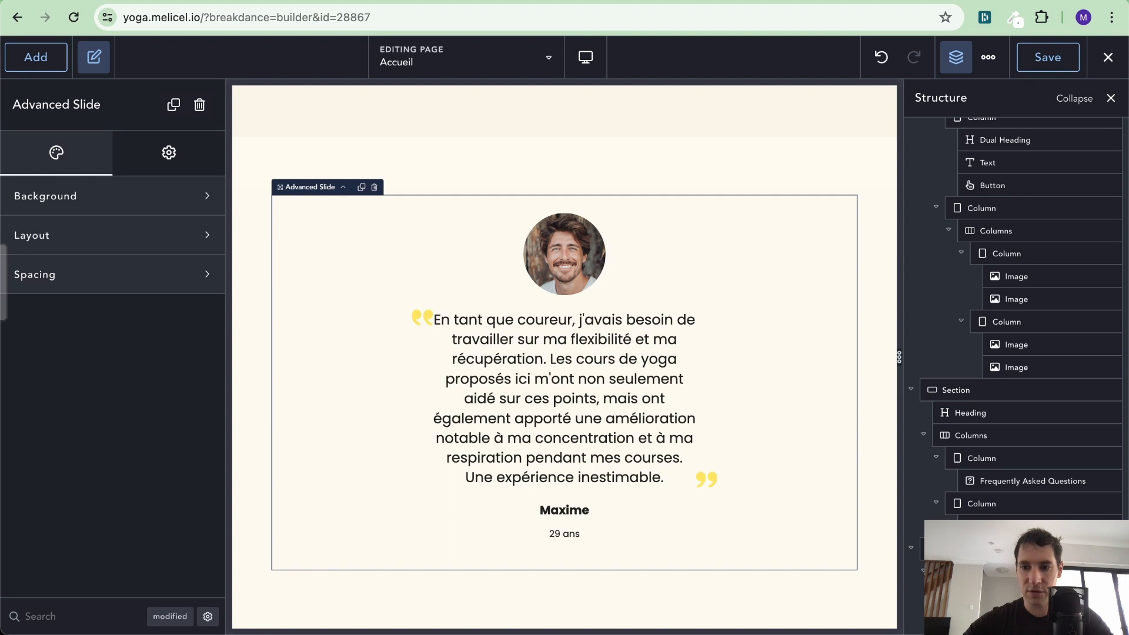
scroll(1012, 318, "down", 1)
key("super+d")
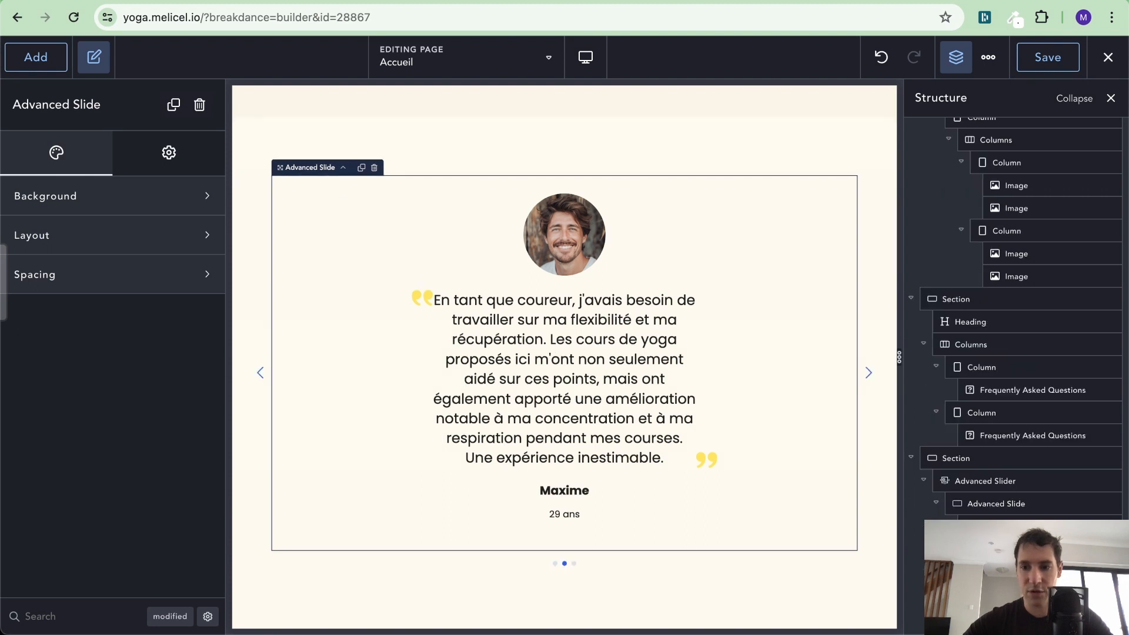
Replace the duplicated testimonial's image with the media library portrait of the dark-haired woman wearing glasses.
left_click(675, 412)
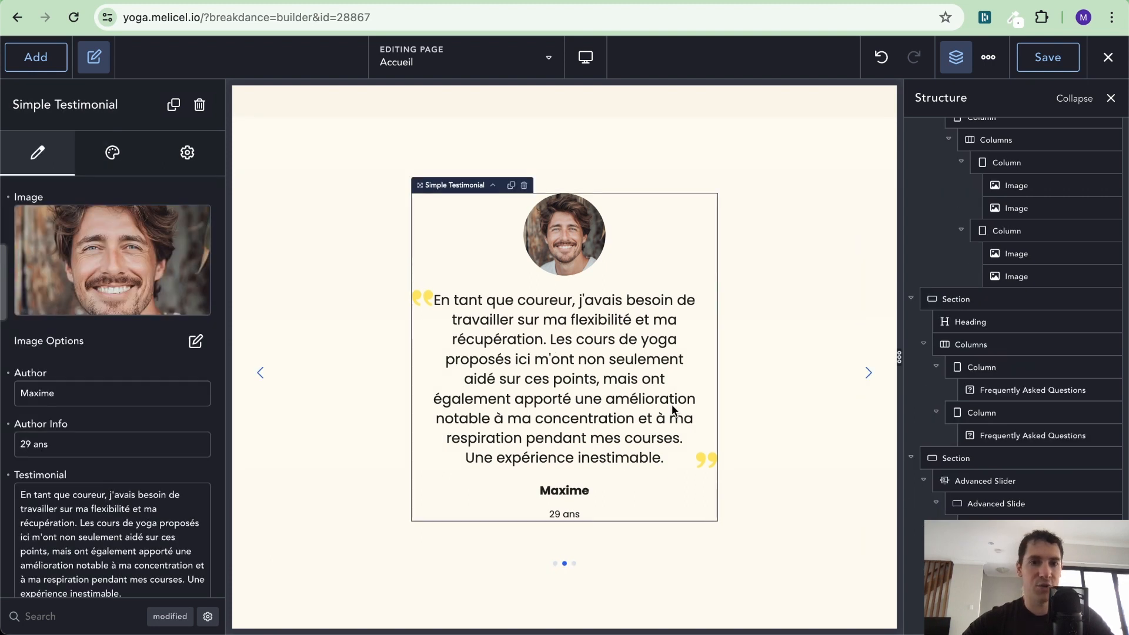
left_click(118, 260)
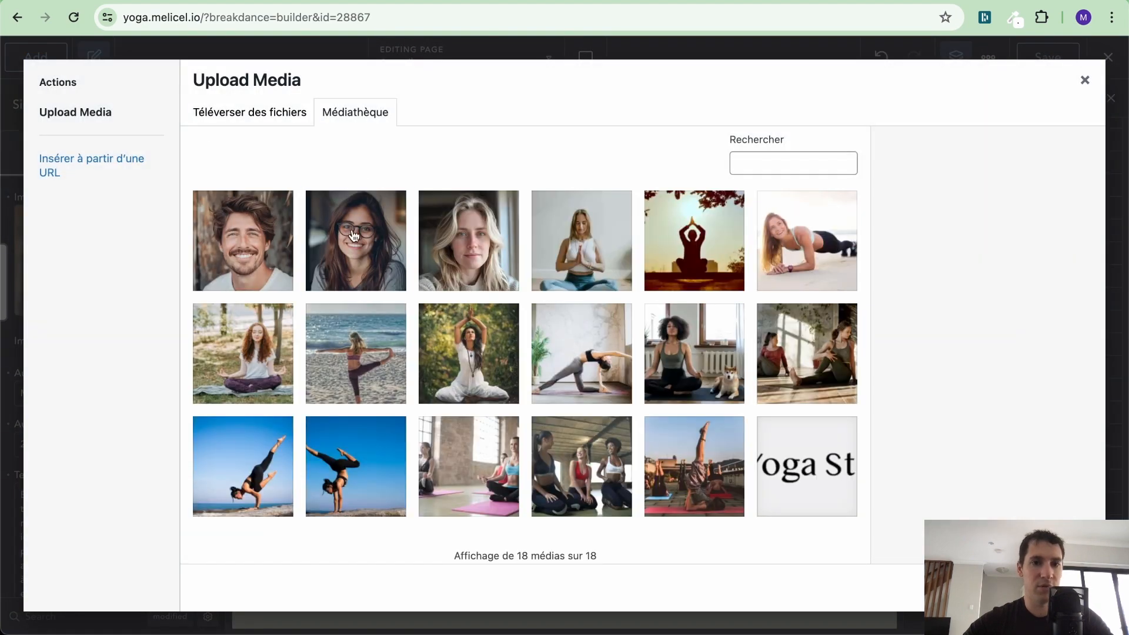
left_click(353, 235)
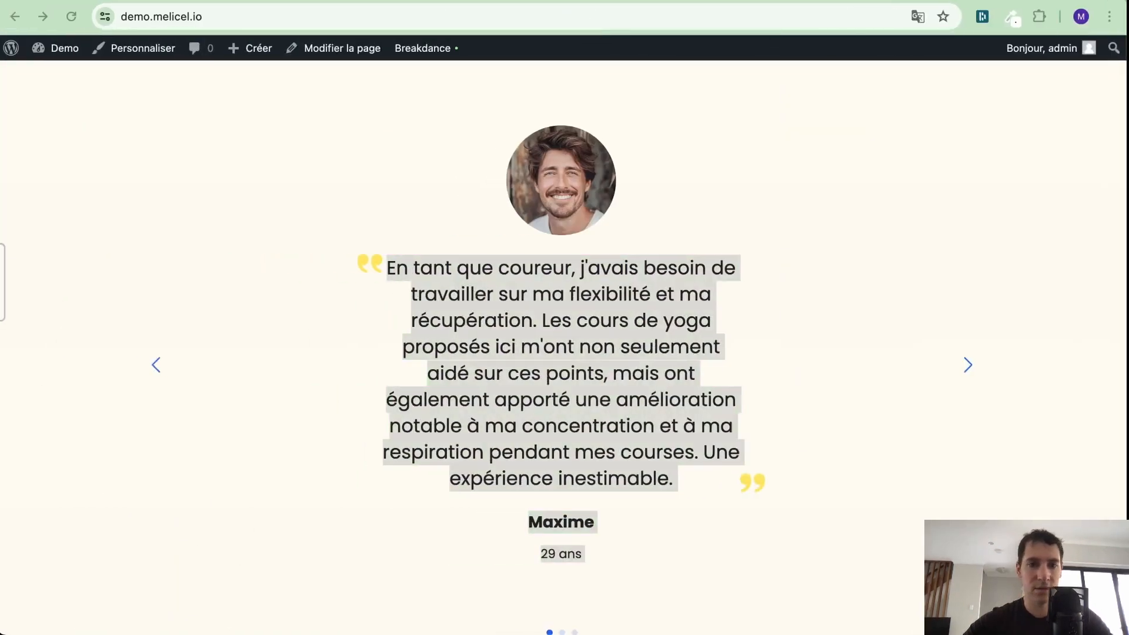
Check the next testimonial on the demo site, then replace the duplicated testimonial's text with the remaining clients' quotes starting "Rejoindre ce studio de yoga...".
left_click(969, 366)
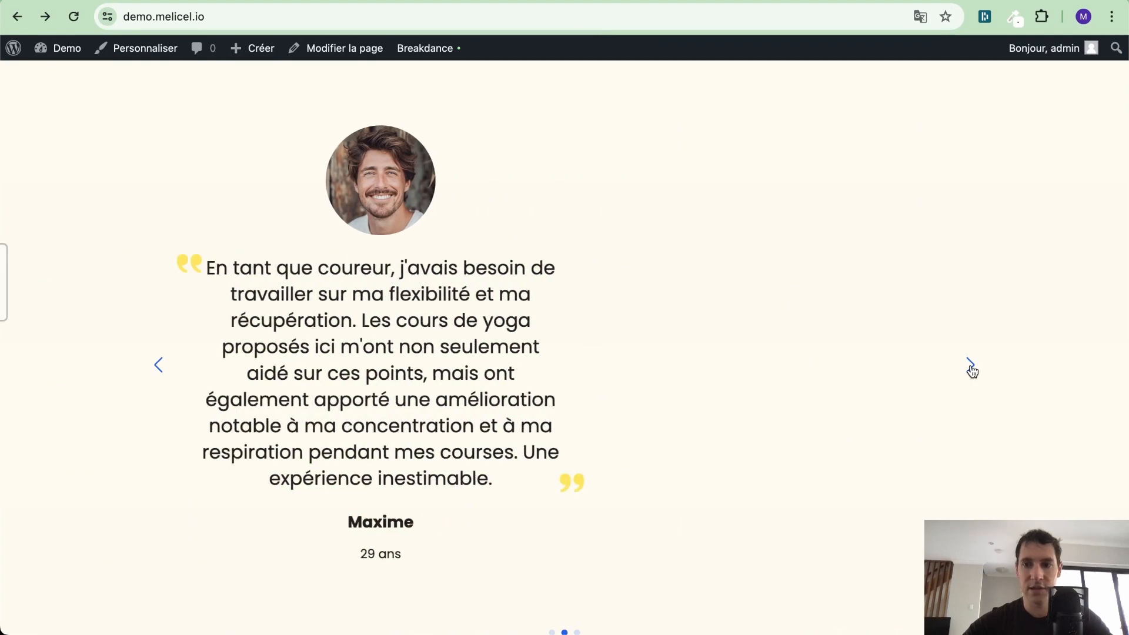
left_click_drag(320, 489, 391, 278)
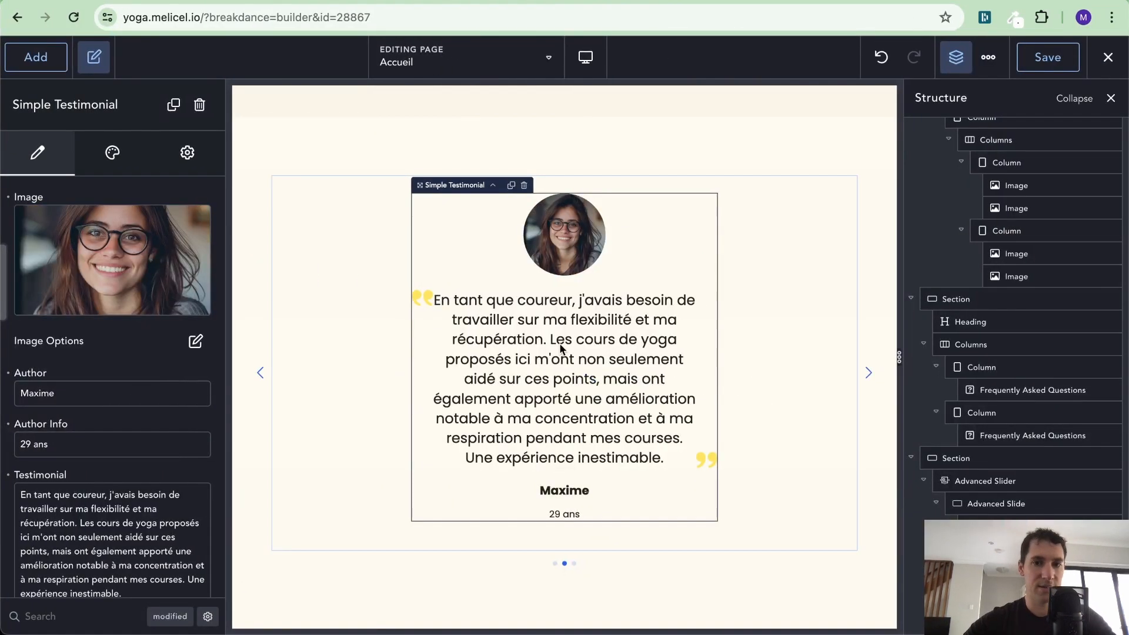
key("ctrl+a")
type("Rejoindre ce studio de yoga a été une révélation pour moi. J'ai toujours pensé que le yoga n'était pas fait pour moi, mais les instructeurs ont su m'accueillir et m'adapter les postures selon mes besoins. Aujourd'hui, je me sens plus forte, plus flexible et incroyablement sereine. Un grand merci ! Élodie 23 ans  Le yoga était pour moi une activité à explorer pour réduire mon stress. Ce que j'ai trouvé dans ce studio dépasse tout ce que j'aurais pu imaginer : une communauté accueillante, des enseignants passionnés et attentionnés, et un espace où je peux me retrouver et me ressourcer. Chaque séance est un pur moment de bonheur. Claire 34 ans")
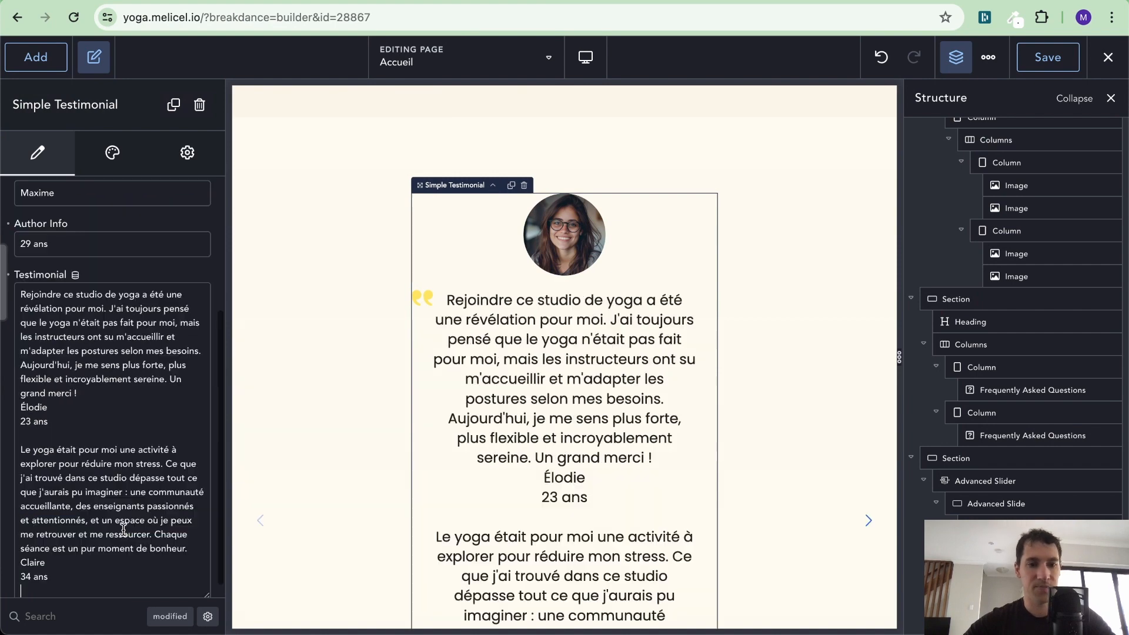
Cut everything after "Un grand merci !" from the testimonial text, including the client's name, age and the following quote.
scroll(77, 382, "up", 1)
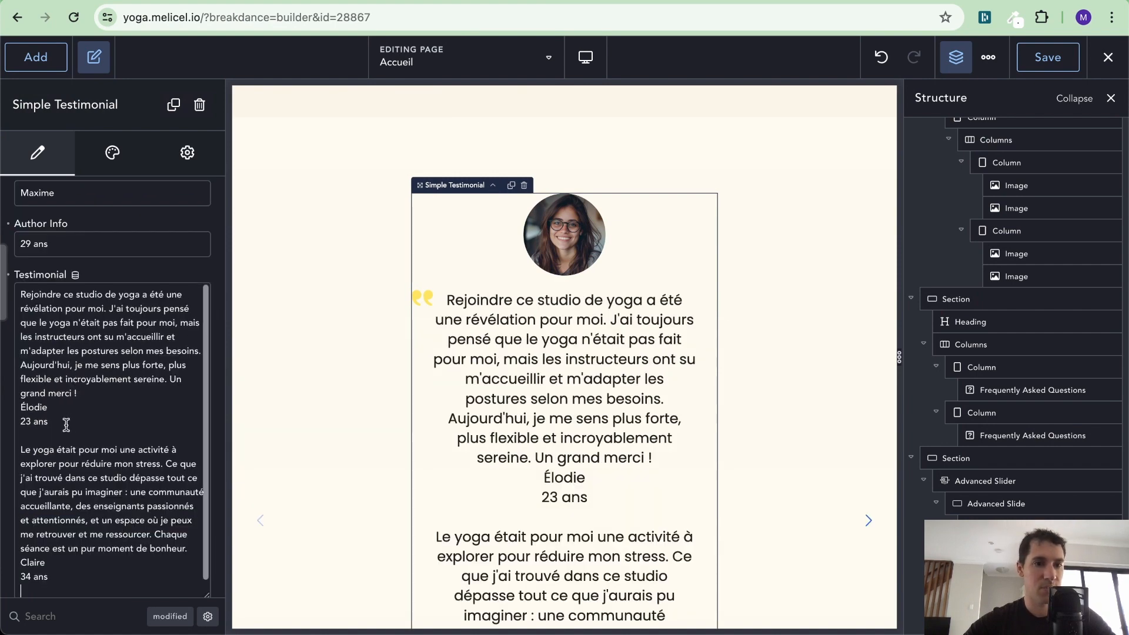
left_click_drag(20, 451, 3, 408)
key("super+c")
key("BackSpace")
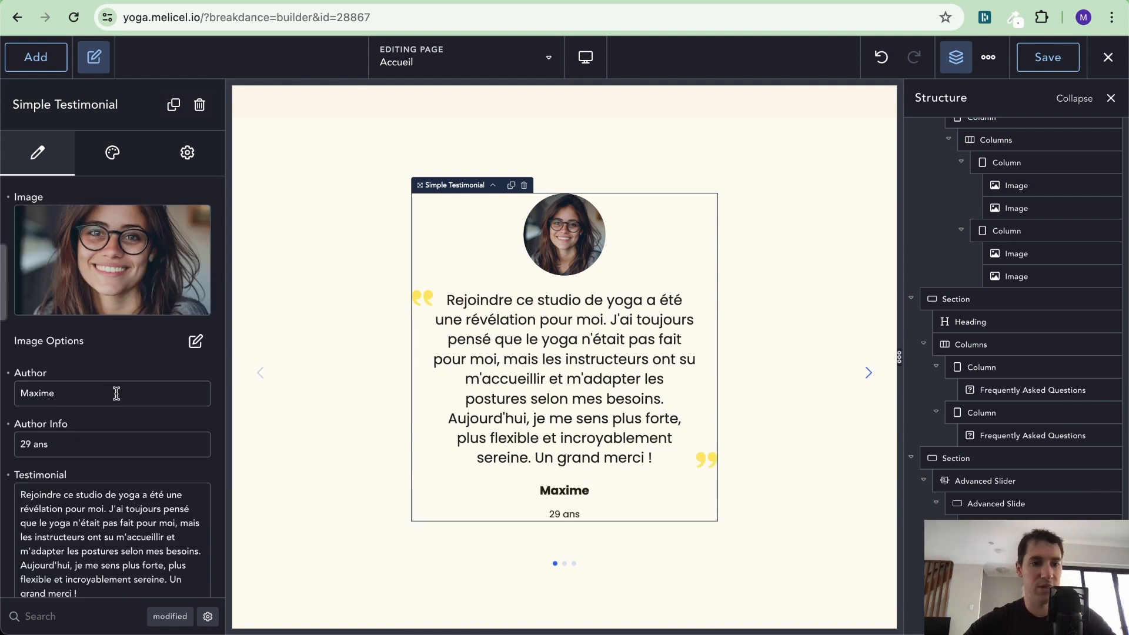
Enter this client's first name as Author and set Author Info to "23 ans".
double_click(82, 393)
type("É")
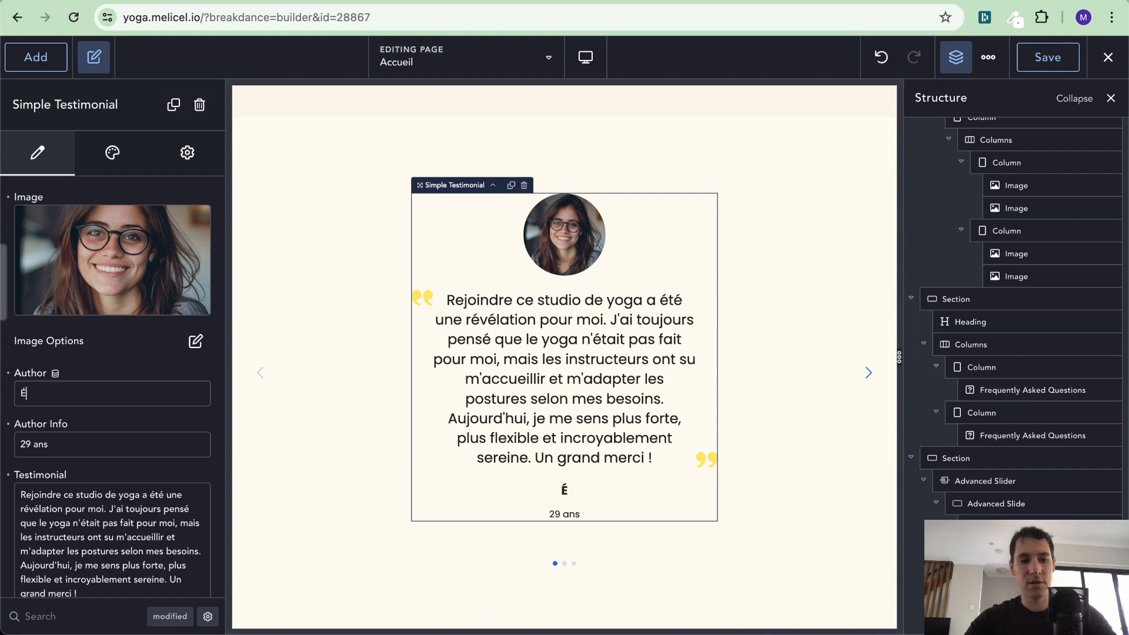
type("lodie")
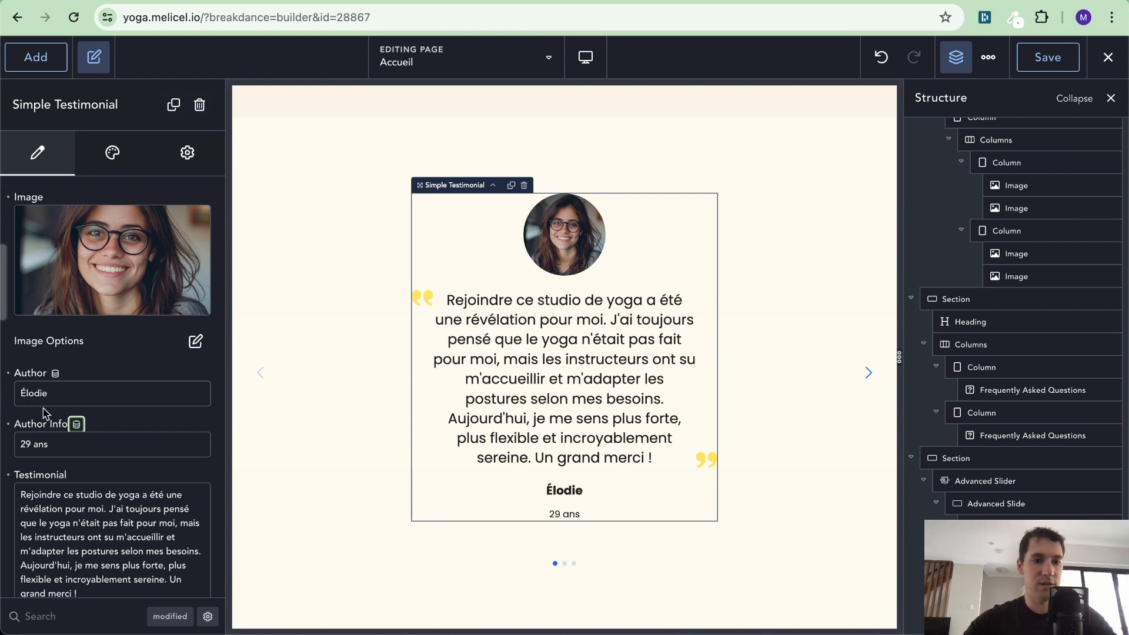
left_click(26, 436)
key("Delete")
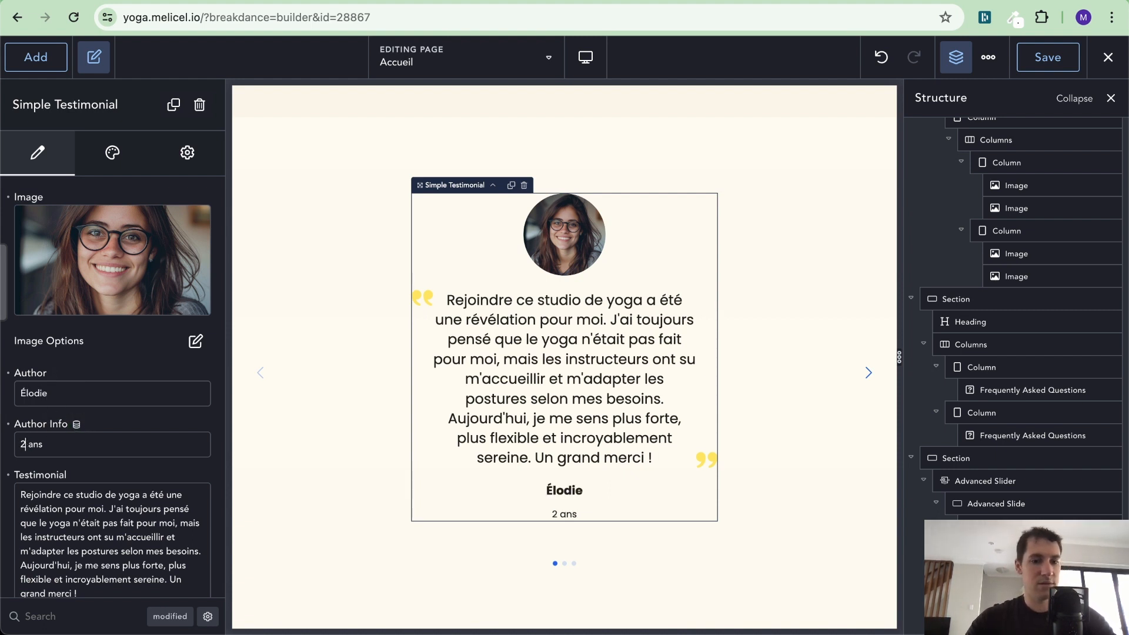
type("3")
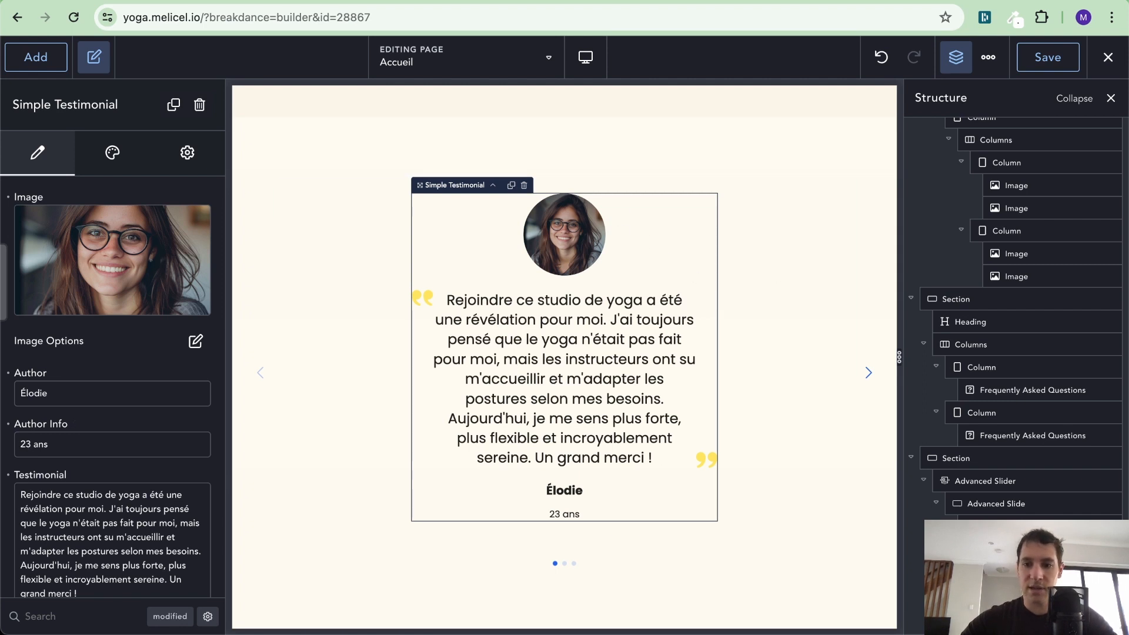
Paste the cut text over the last slide's testimonial and delete the previous client's name and age before "Le yoga était pour moi...".
left_click(1006, 618)
triple_click(149, 499)
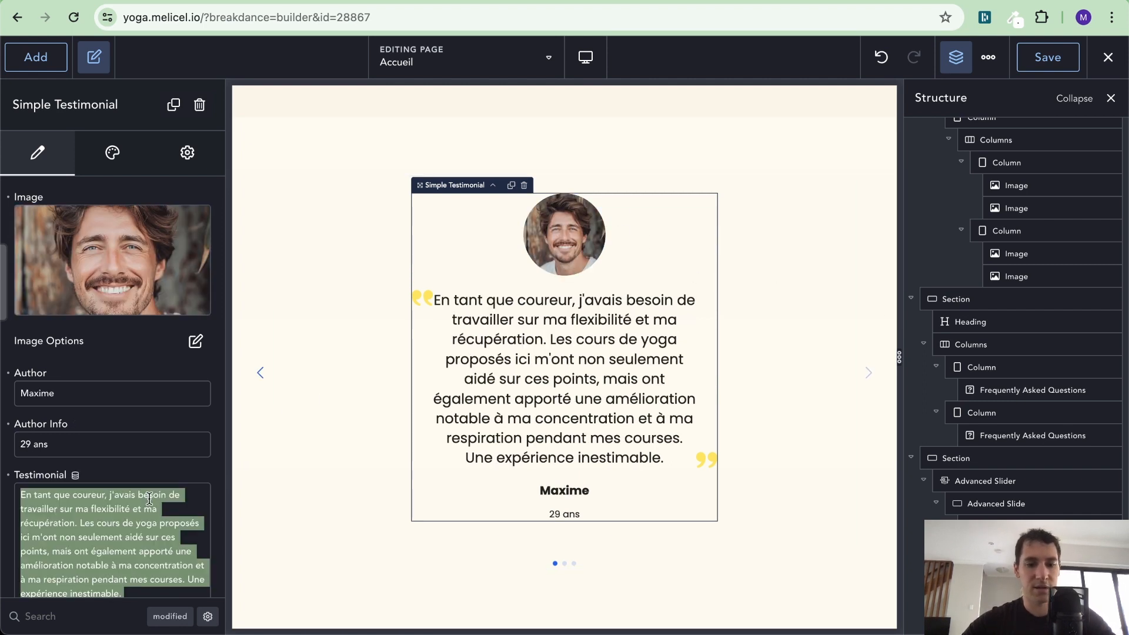
key("super+v")
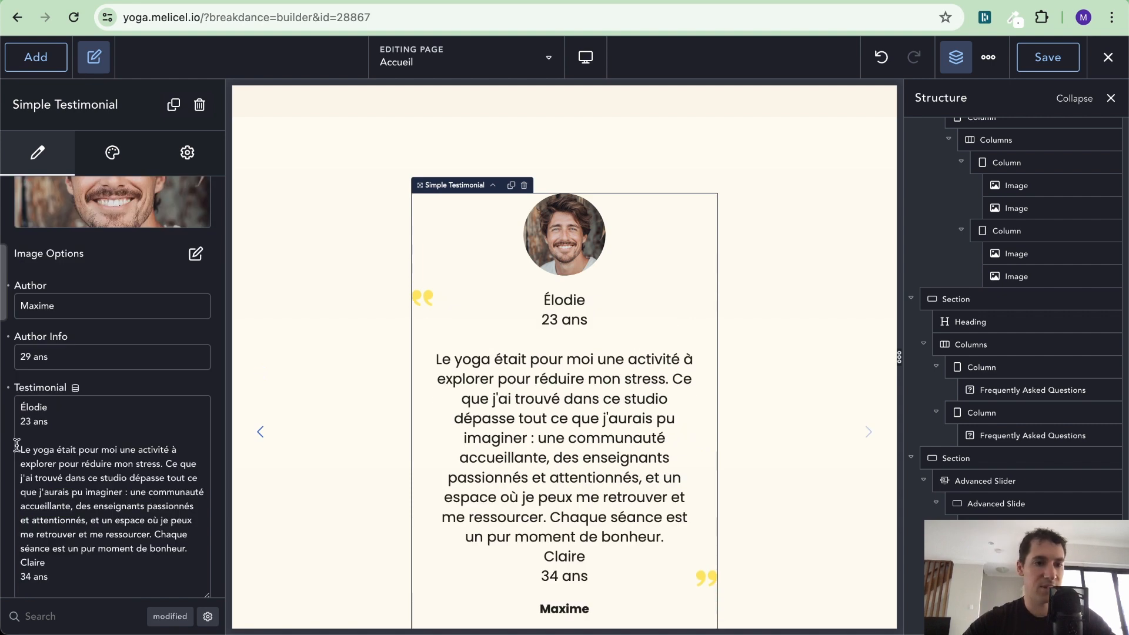
left_click_drag(30, 451, 12, 384)
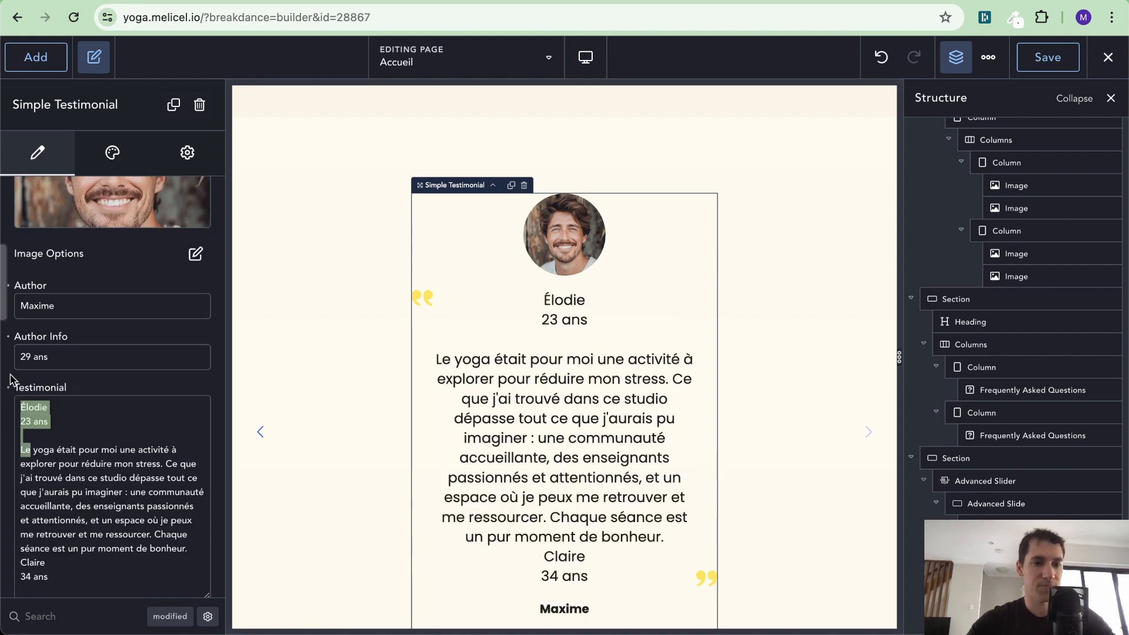
key("BackSpace")
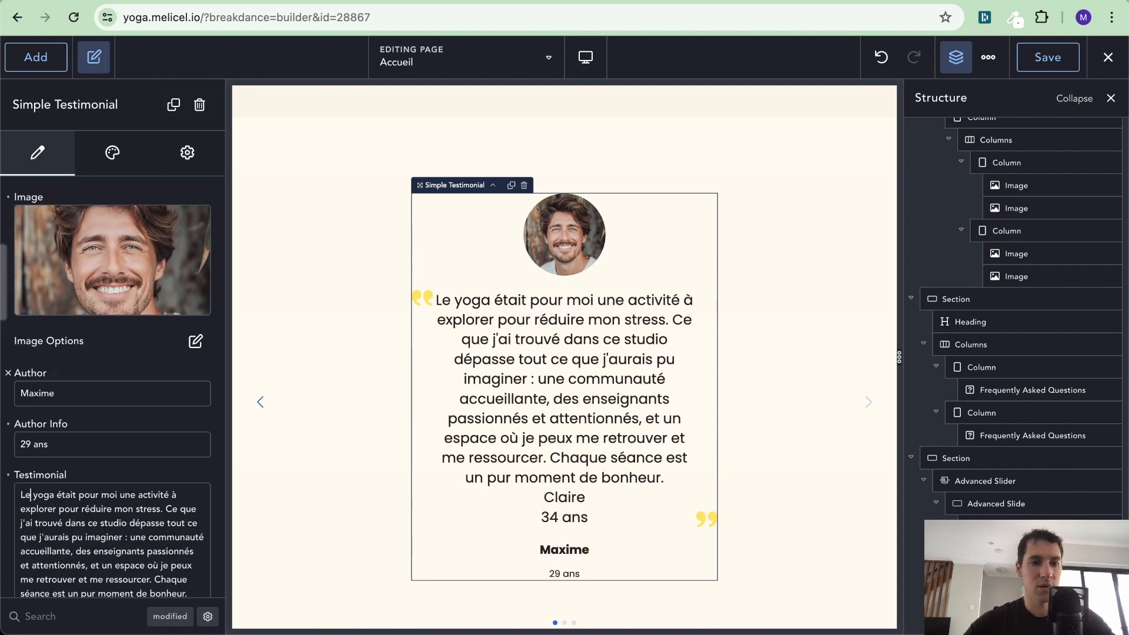
Enter the last client's first name as Author and set Author Info to "34 ans".
double_click(63, 393)
type("Claire")
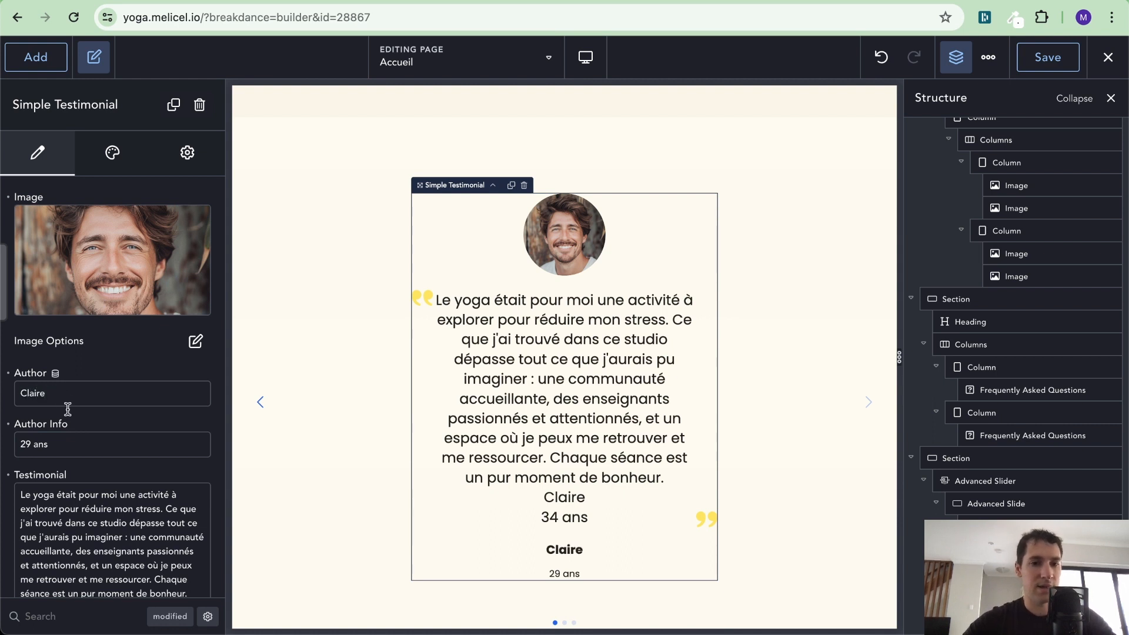
double_click(58, 438)
double_click(23, 442)
type("34")
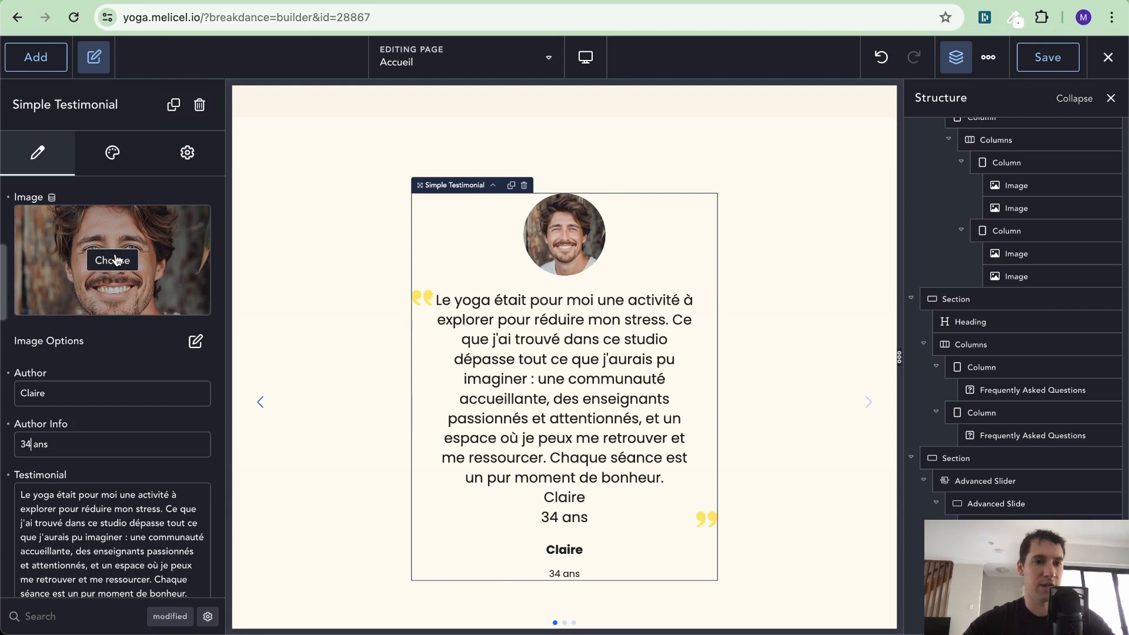
Replace the last testimonial's image with portrait-1.png, the blonde woman's portrait, from the media library.
left_click(123, 259)
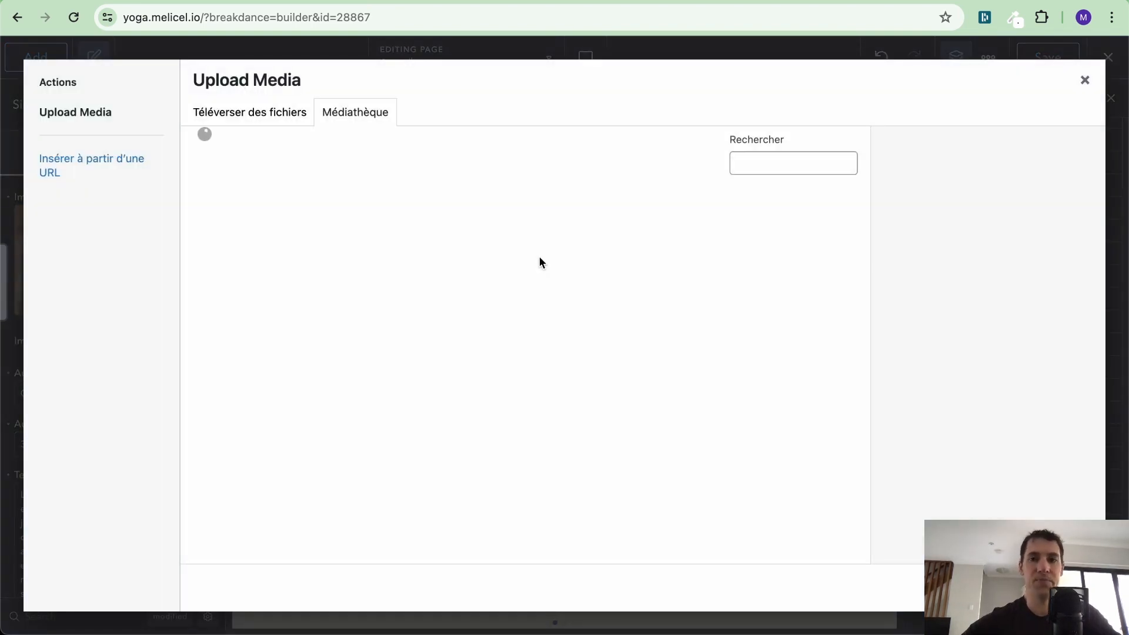
left_click(445, 239)
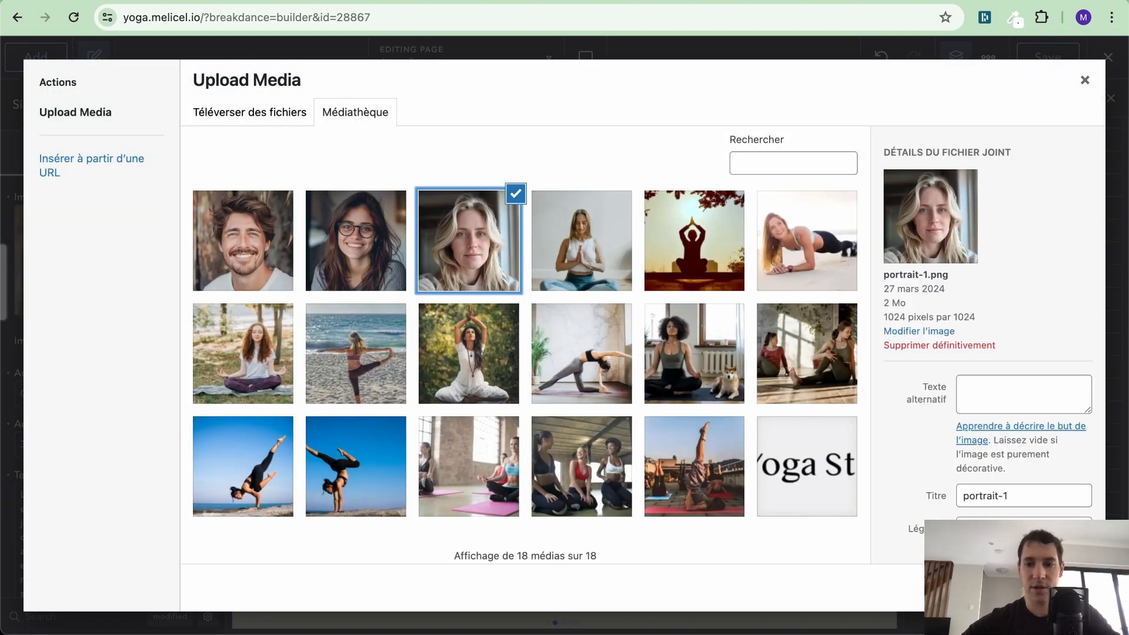
left_click(1057, 588)
Delete the client's name and age from the end of the last testimonial's text.
scroll(125, 449, "down", 1)
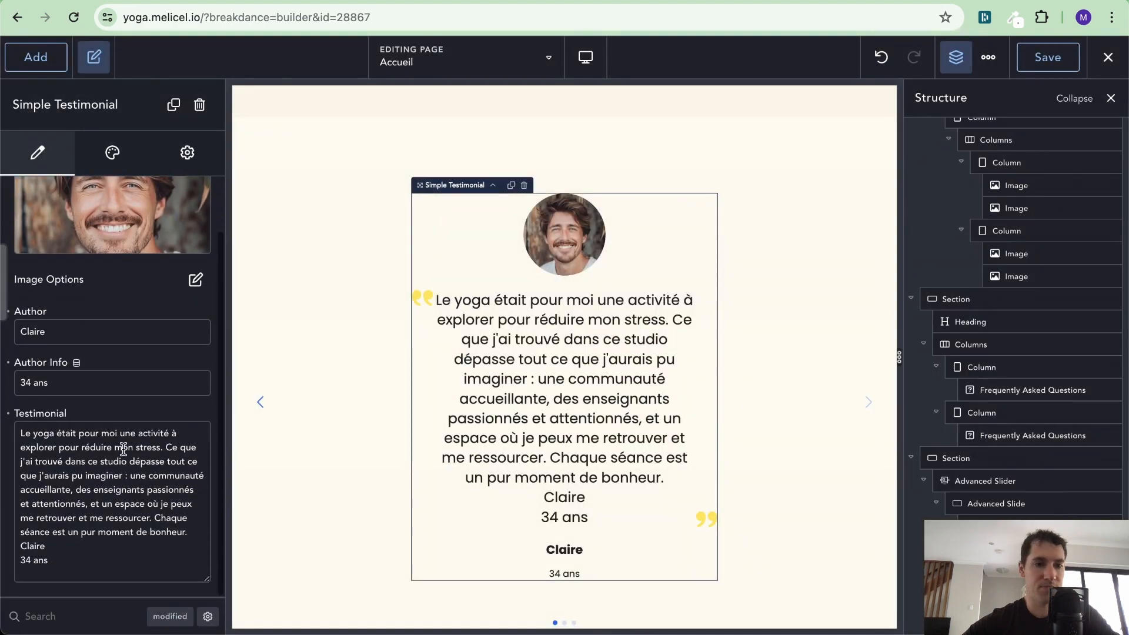
left_click_drag(58, 562, 14, 549)
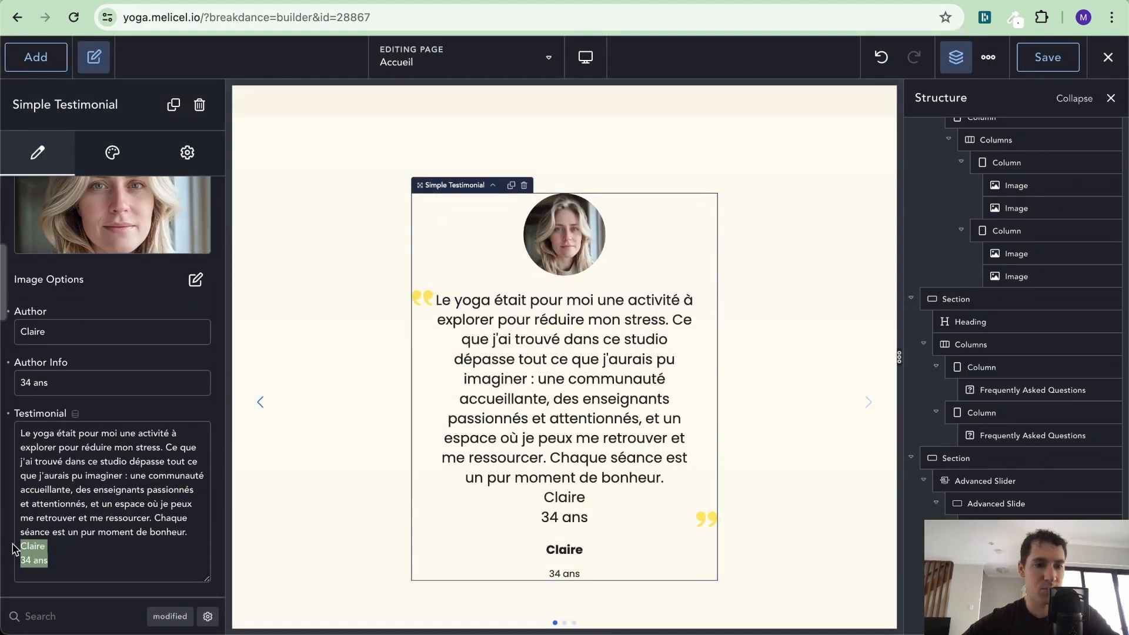
key("BackSpace")
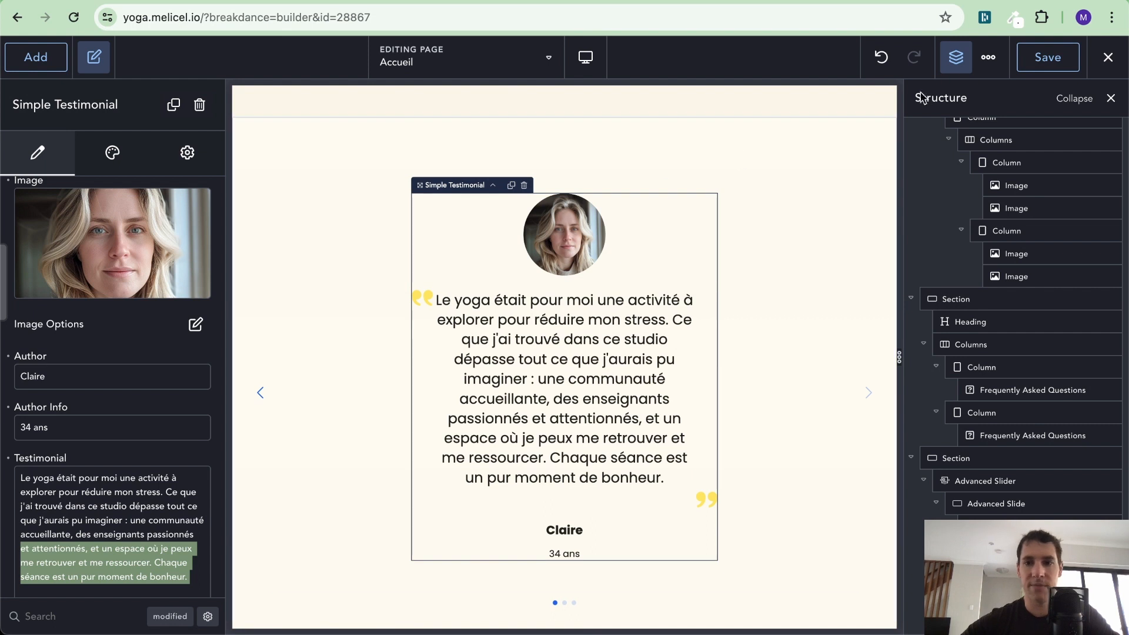
Save the page and exit to the frontend to view the testimonials slider below the FAQ.
left_click(1043, 54)
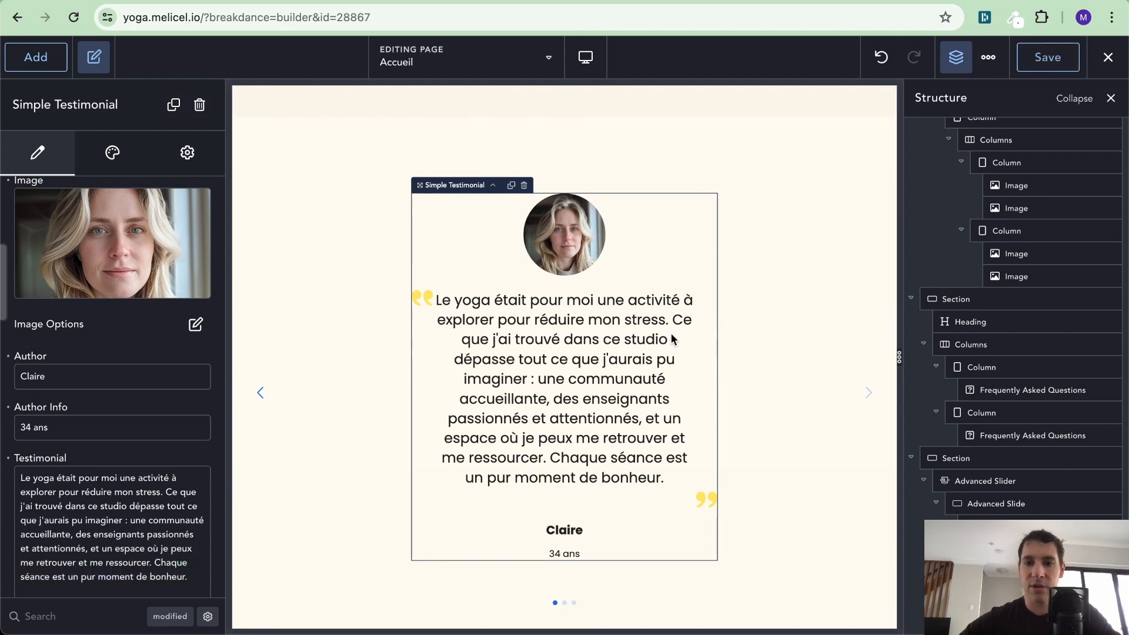
left_click(866, 389)
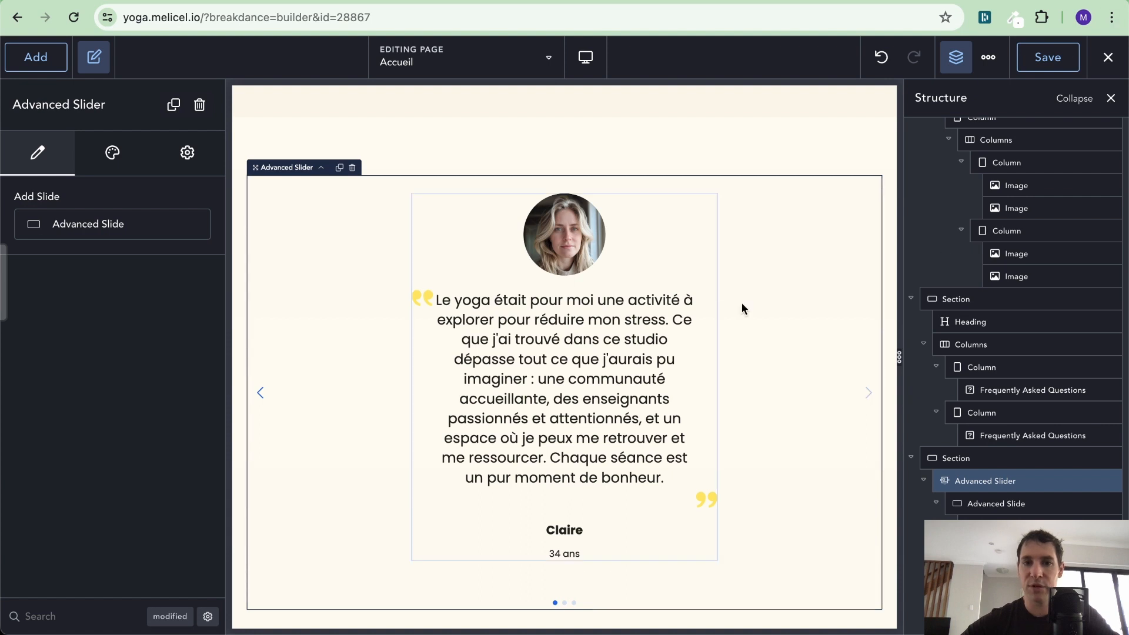
left_click(1109, 57)
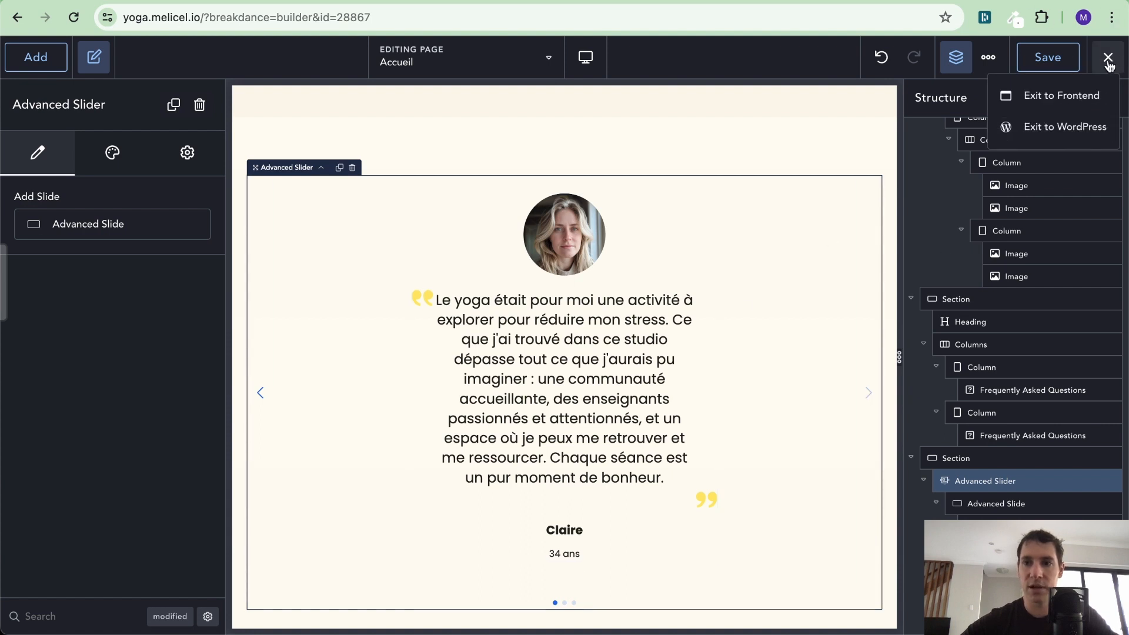
left_click(1058, 94)
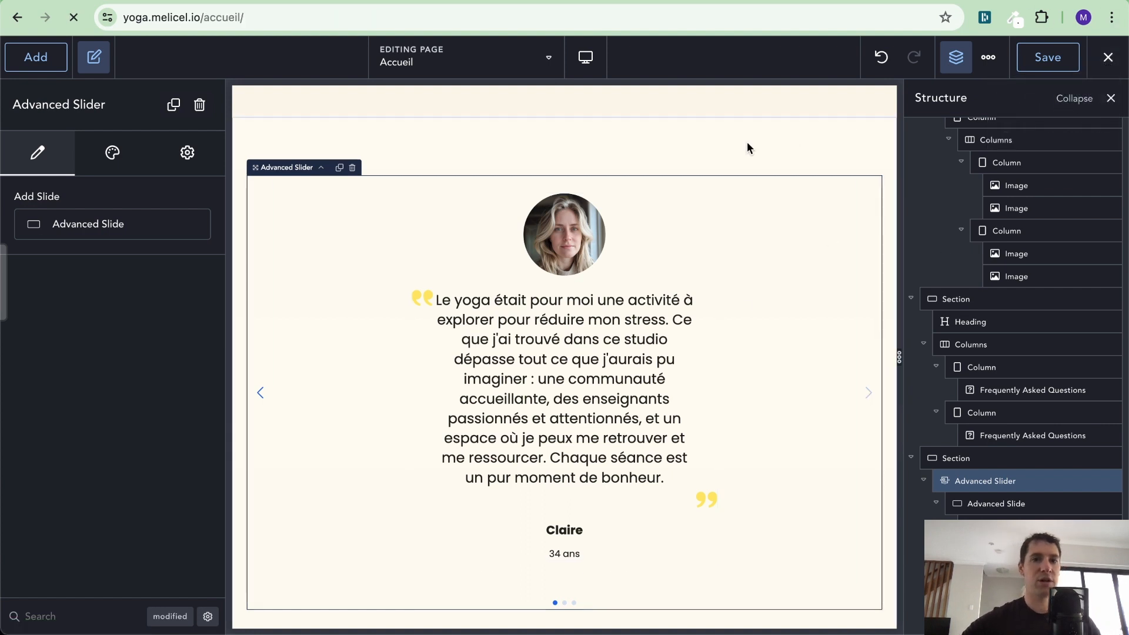
scroll(602, 257, "down", 20)
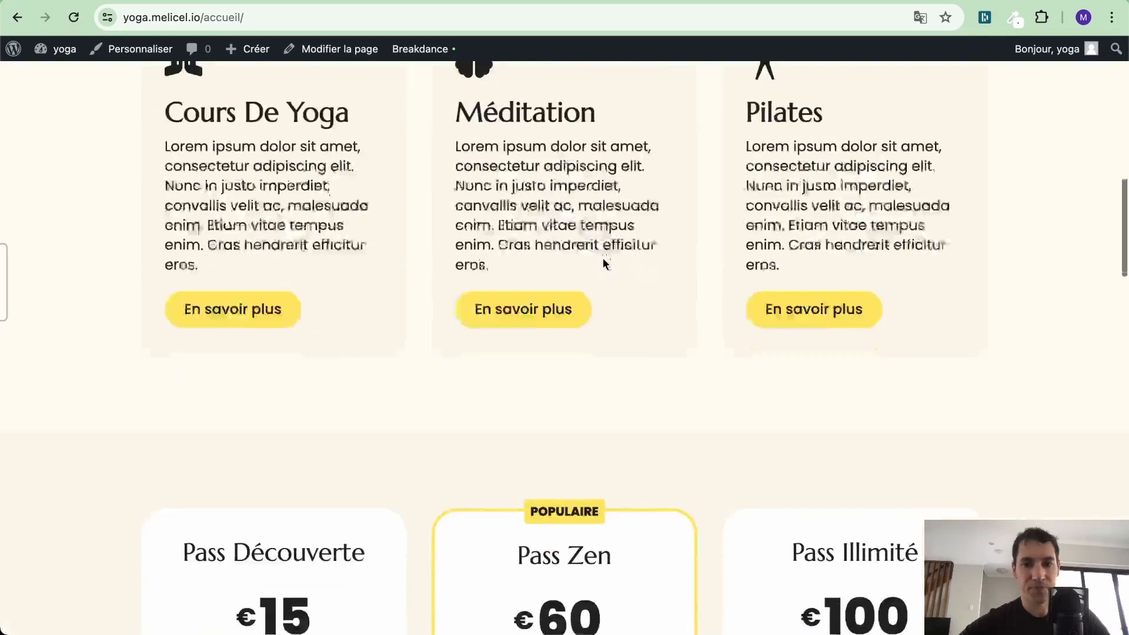
scroll(604, 263, "down", 20)
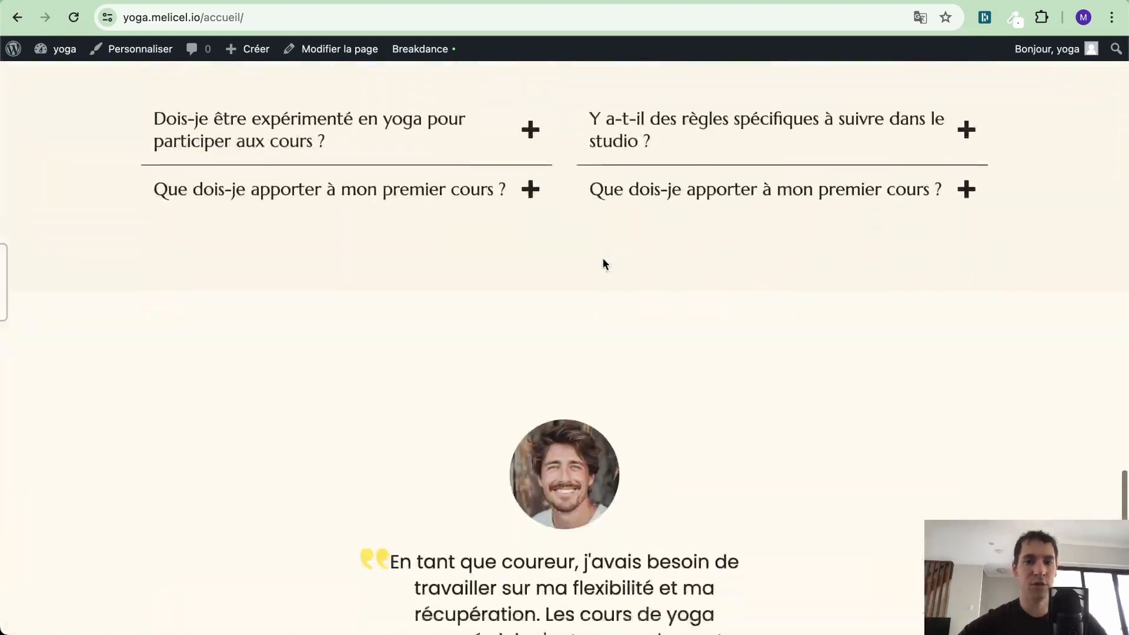
scroll(604, 259, "up", 3)
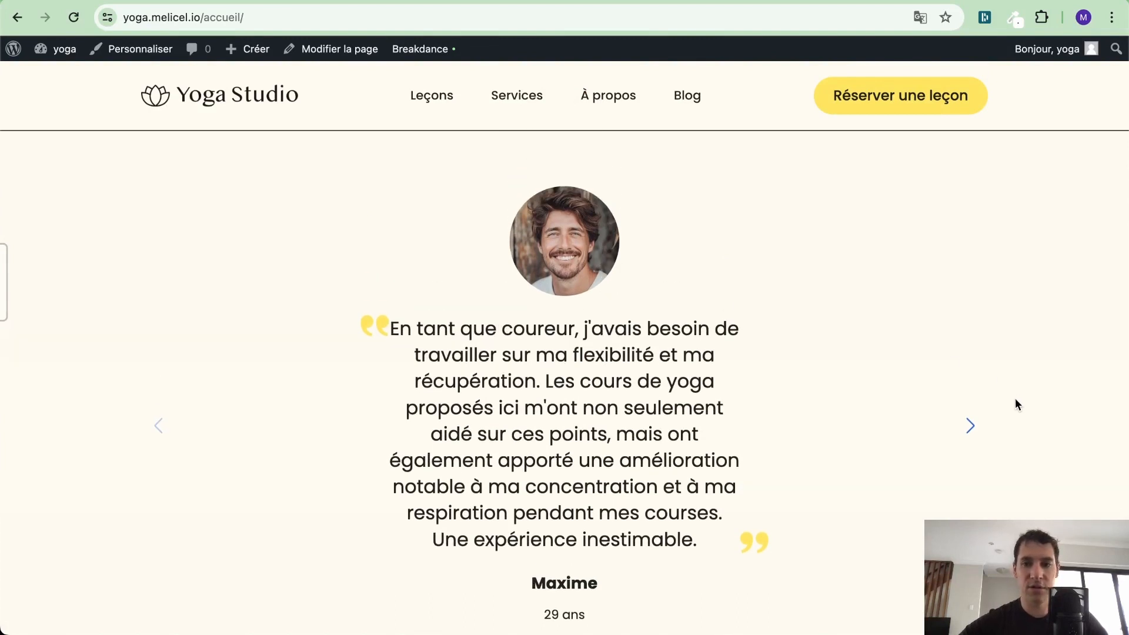
Check the three testimonial slides on the live page by moving forward to the last slide and back to the first.
left_click(970, 426)
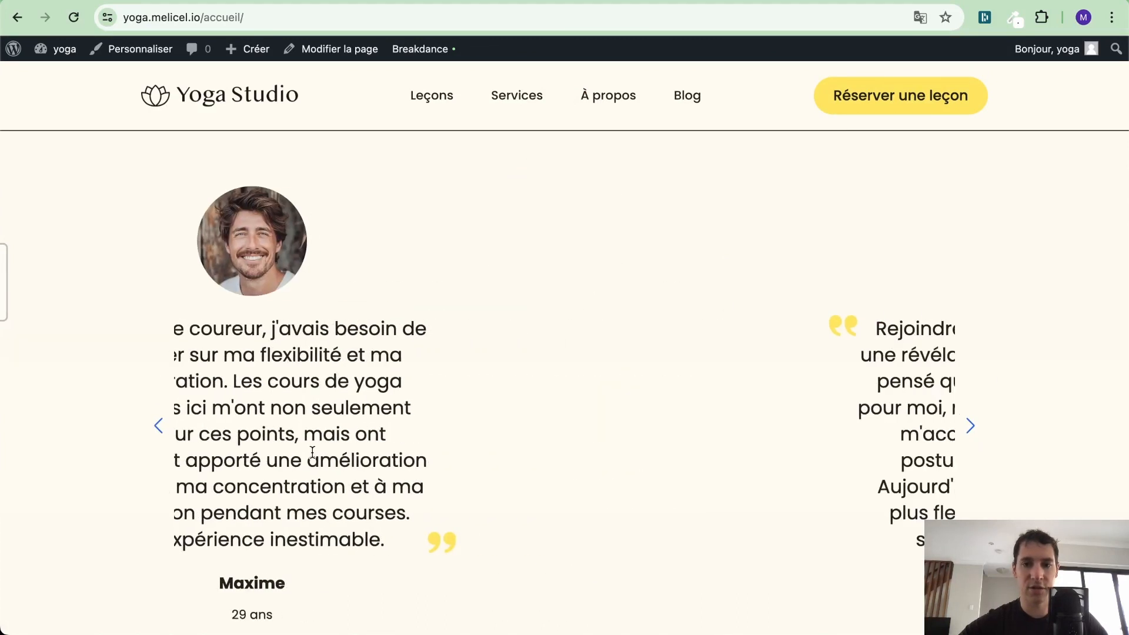
left_click(971, 425)
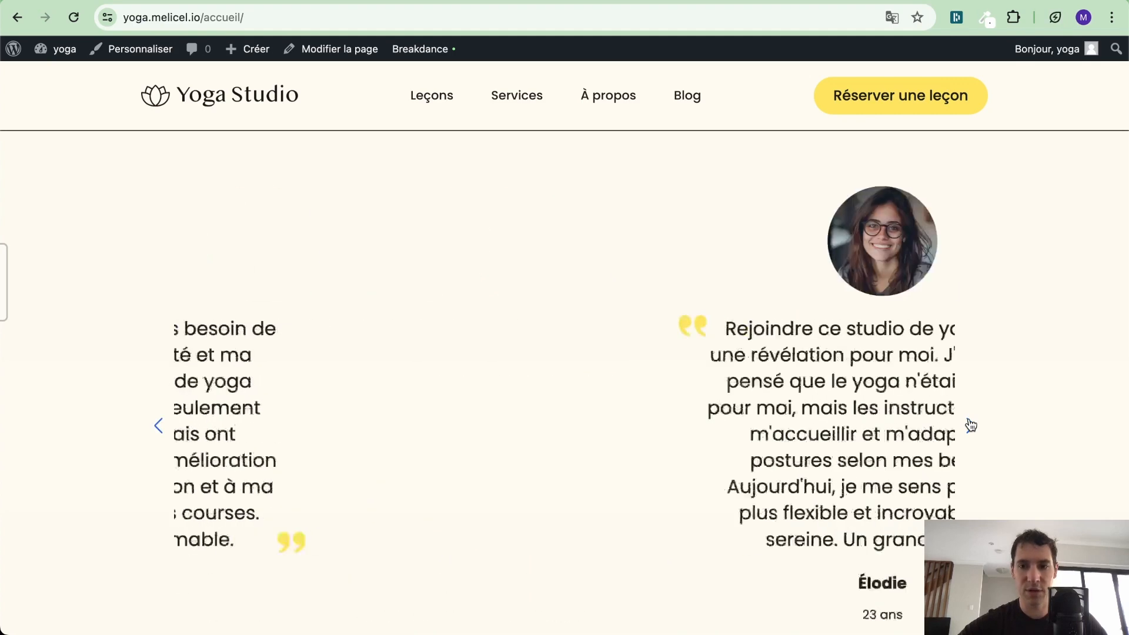
left_click(970, 425)
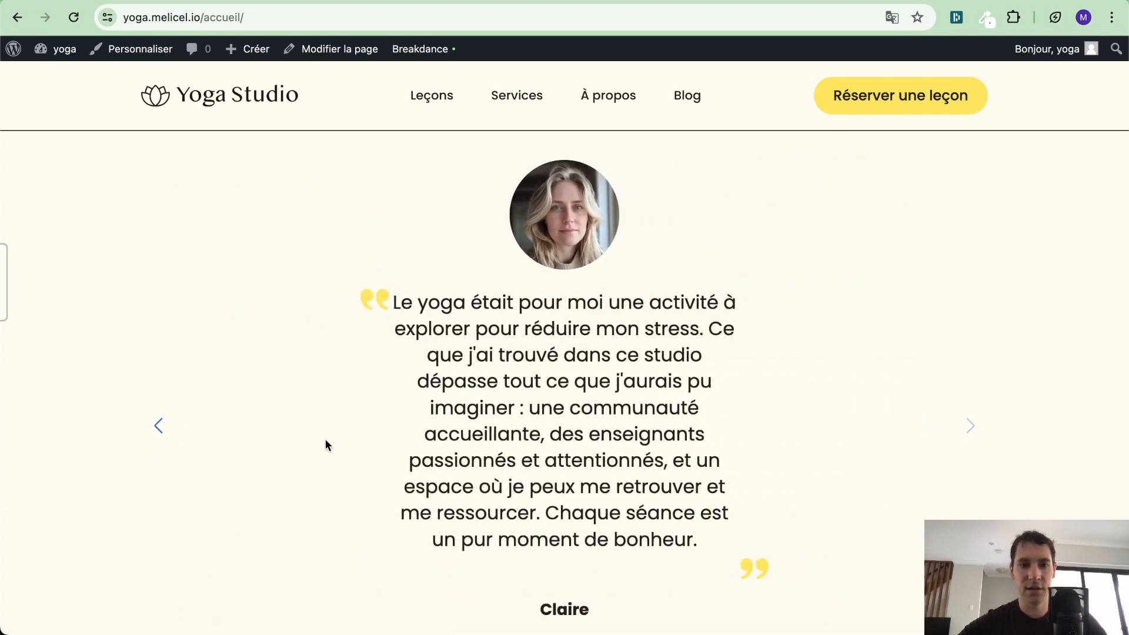
left_click(165, 418)
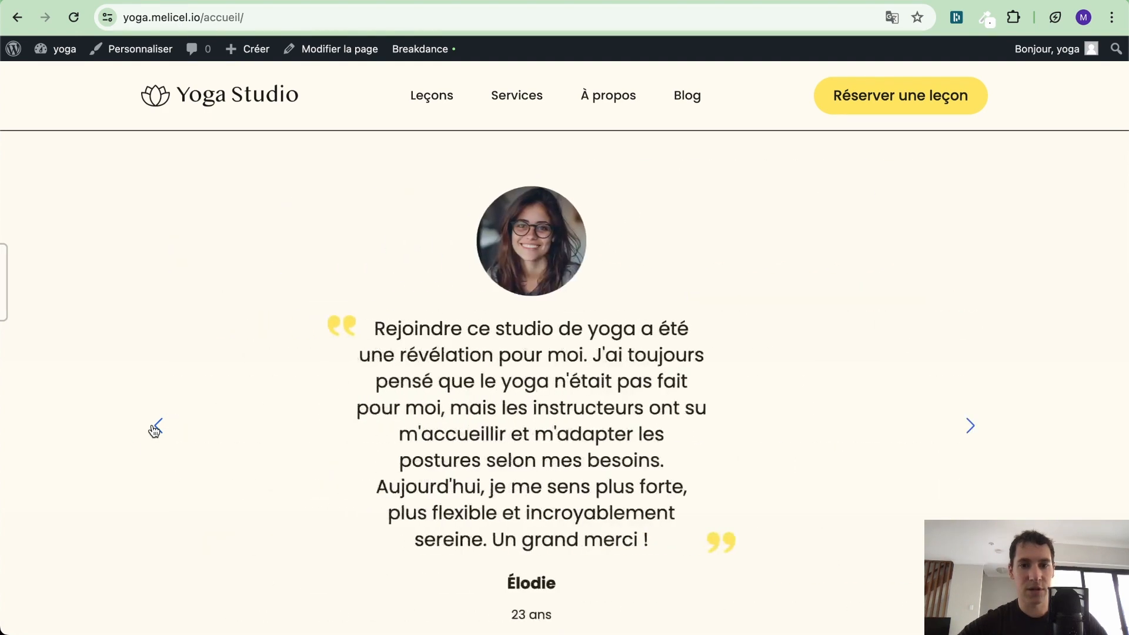
left_click(155, 424)
scroll(585, 292, "down", 3)
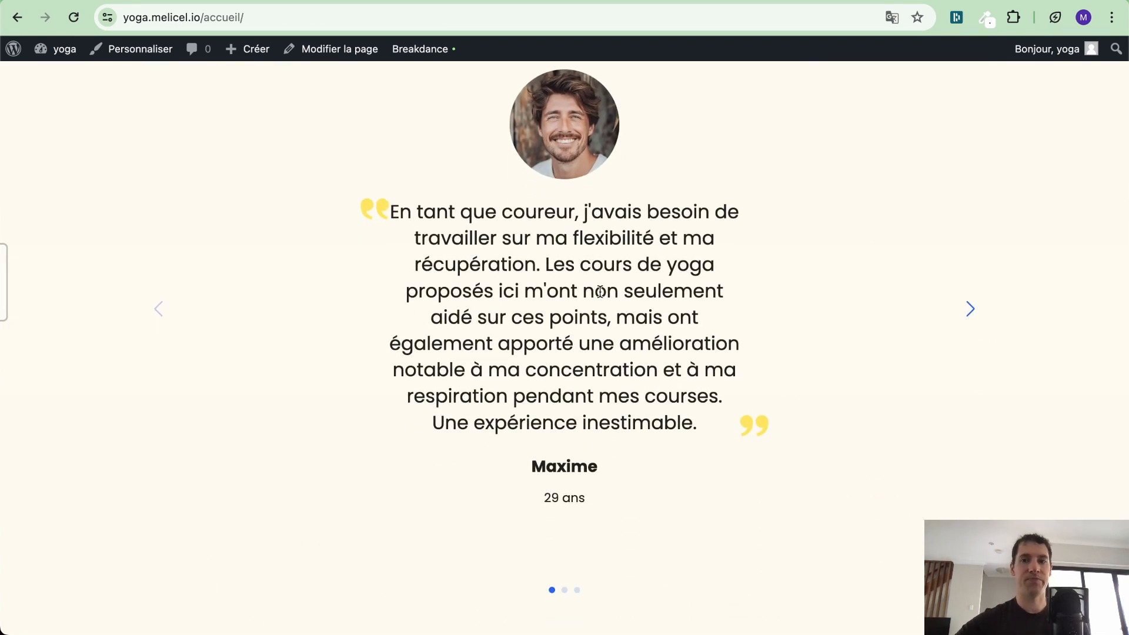
Examine the call-to-action section that follows the testimonials on the demo site.
scroll(653, 241, "down", 9)
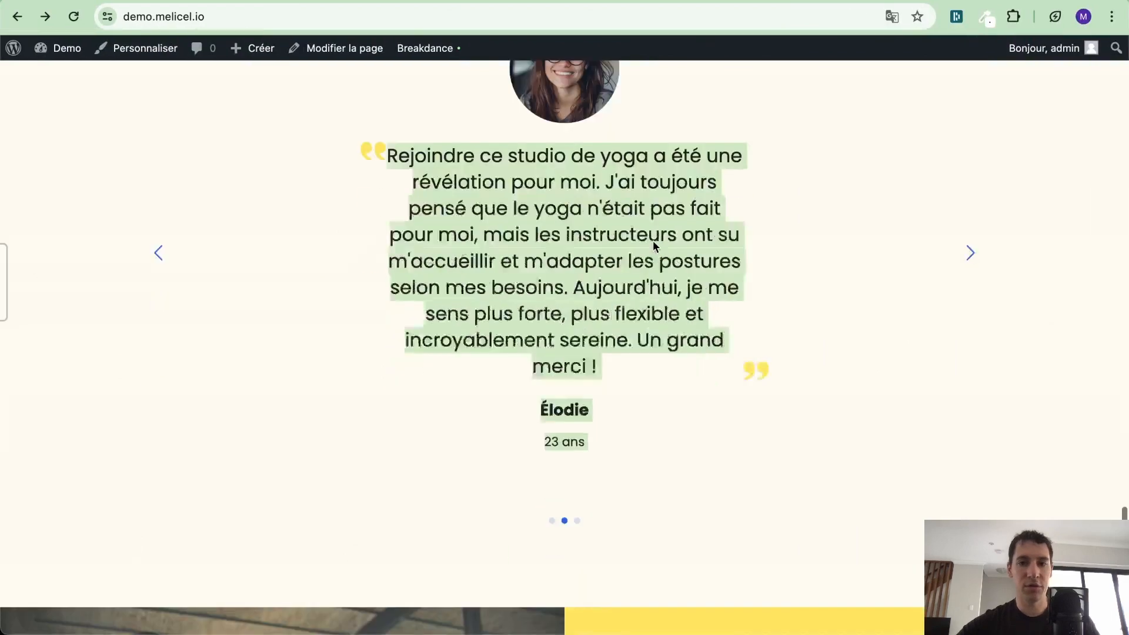
scroll(653, 241, "up", 1)
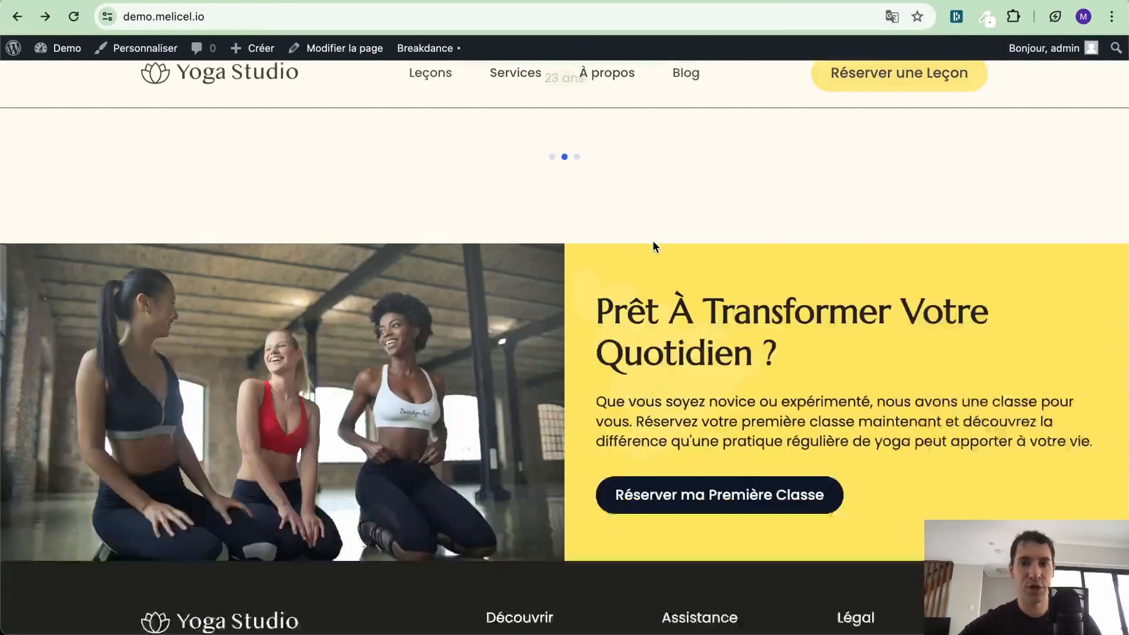
scroll(653, 246, "down", 1)
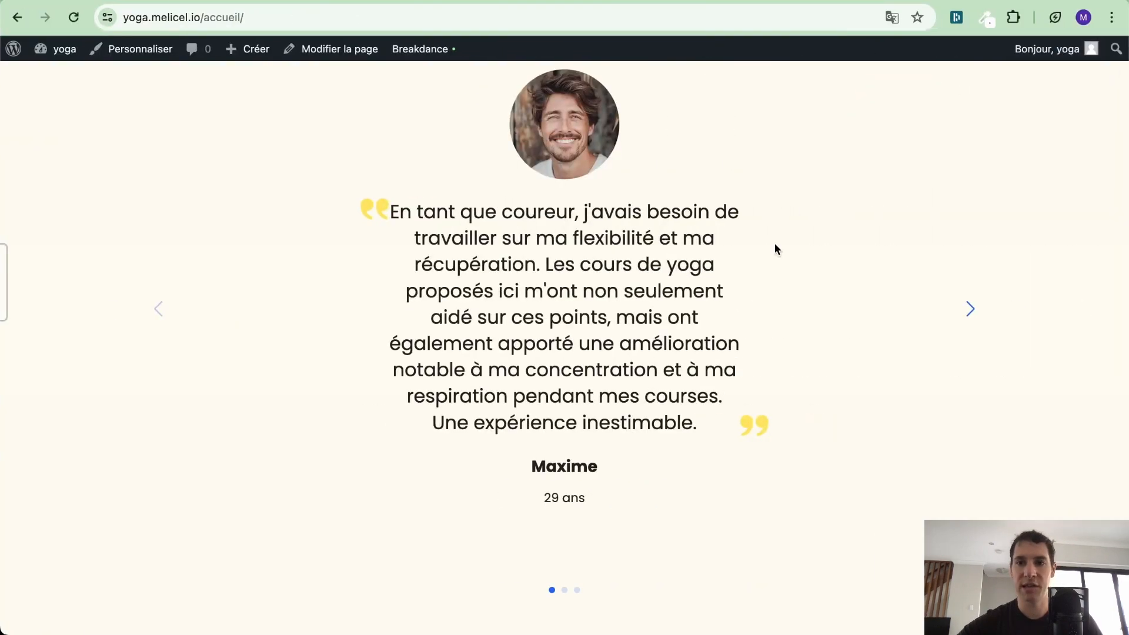
Reopen the Accueil page in the Breakdance builder, dismiss the error notice and go to the end of the testimonials section.
scroll(774, 249, "up", 10)
mouse_move(421, 51)
left_click(438, 86)
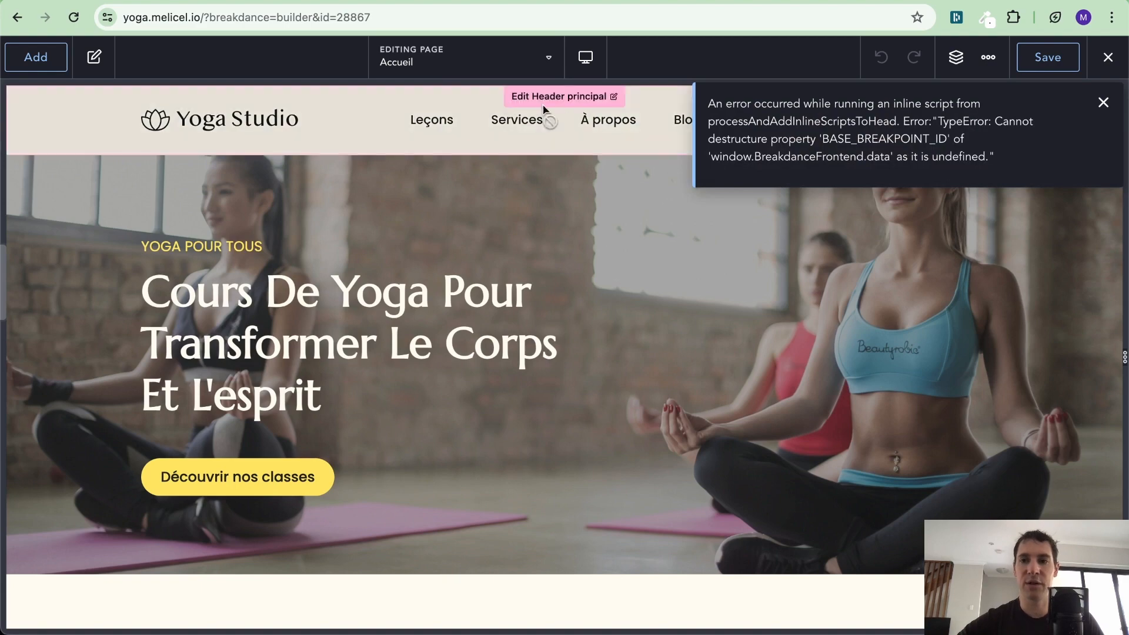
left_click(1103, 103)
scroll(552, 262, "down", 10)
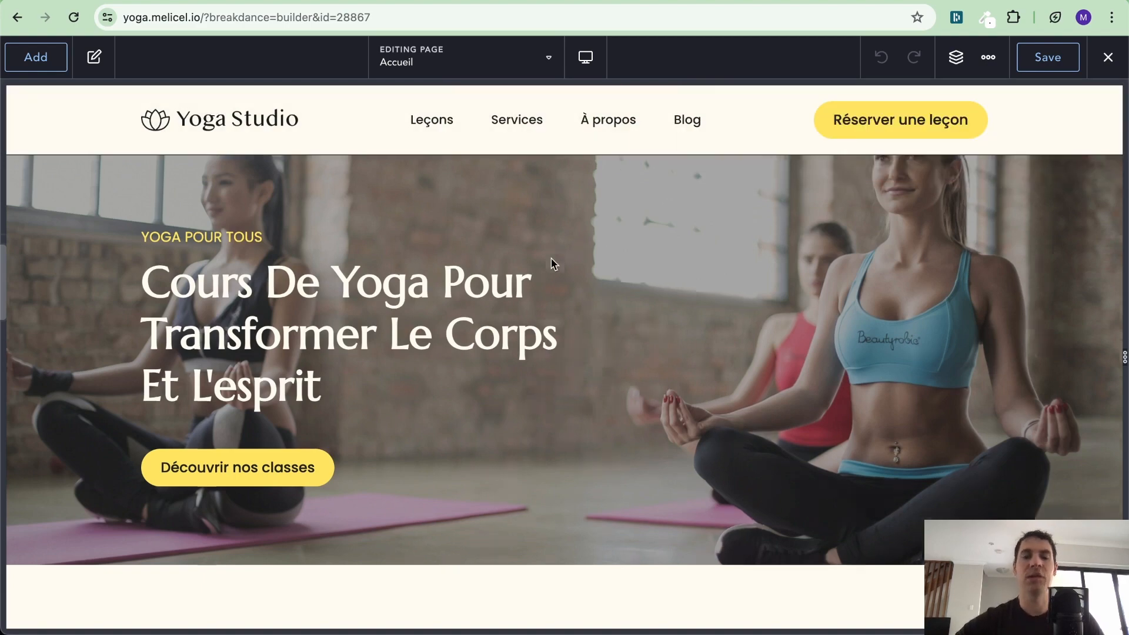
scroll(551, 259, "up", 3)
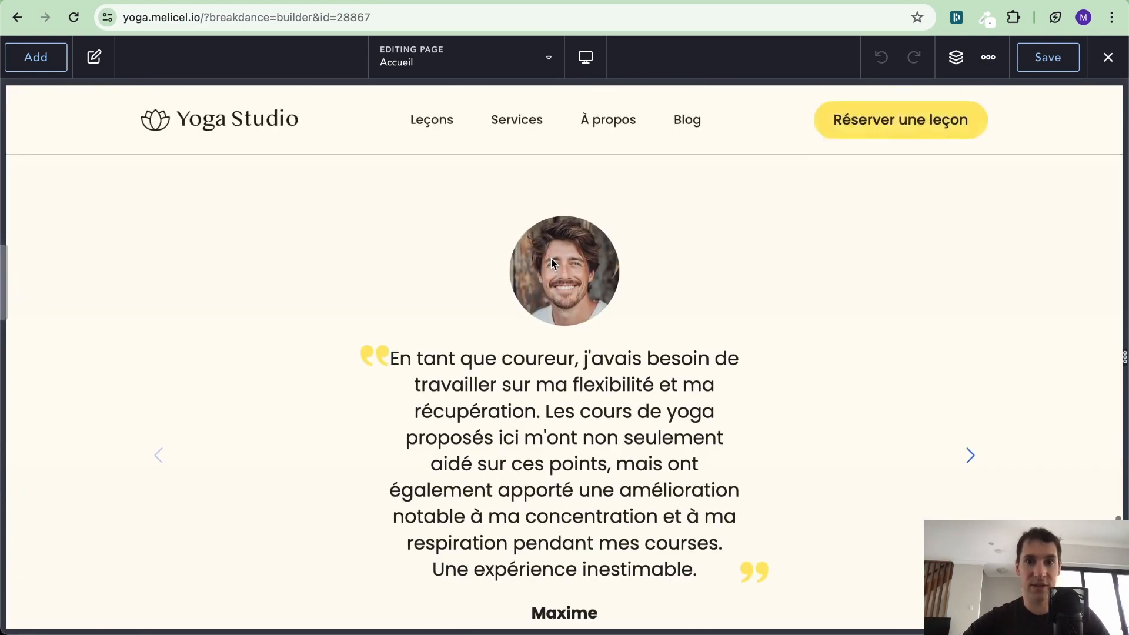
scroll(552, 259, "down", 3)
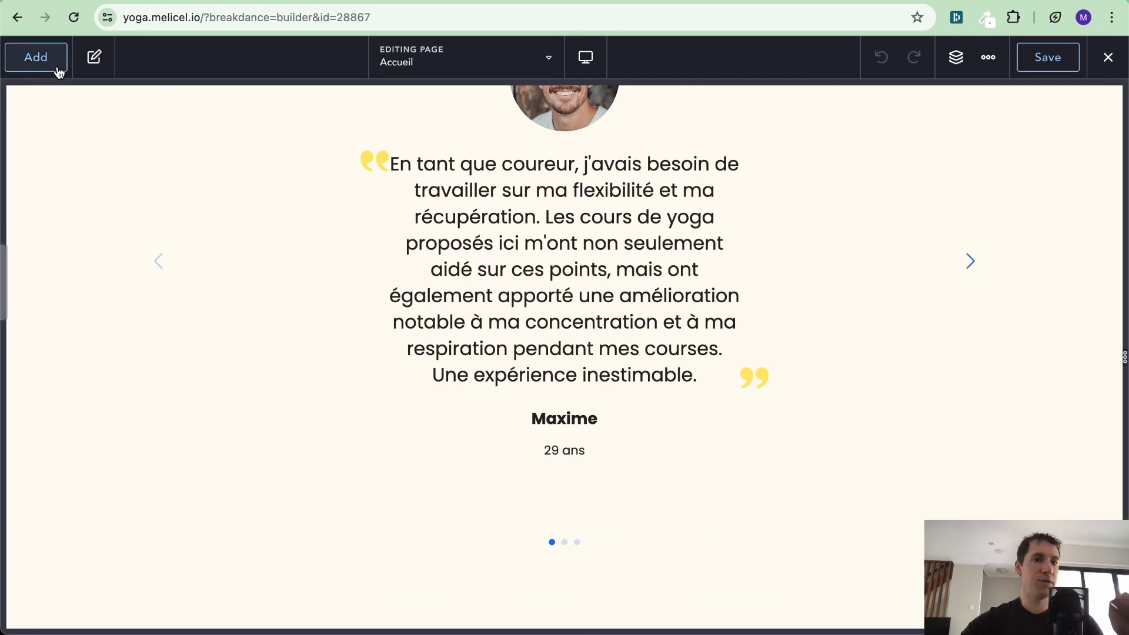
Open the design library and search the Fancy Sections set for "ct" to examine the CTA page's sections against the demo's.
key("ctrl+Left")
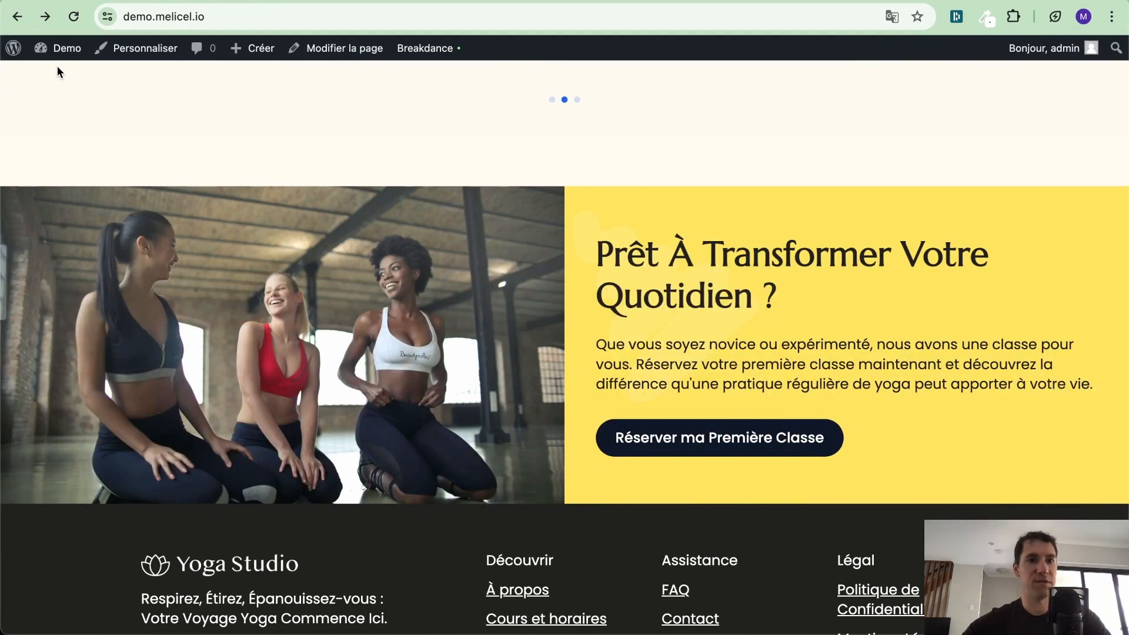
key("ctrl+Right")
left_click(57, 65)
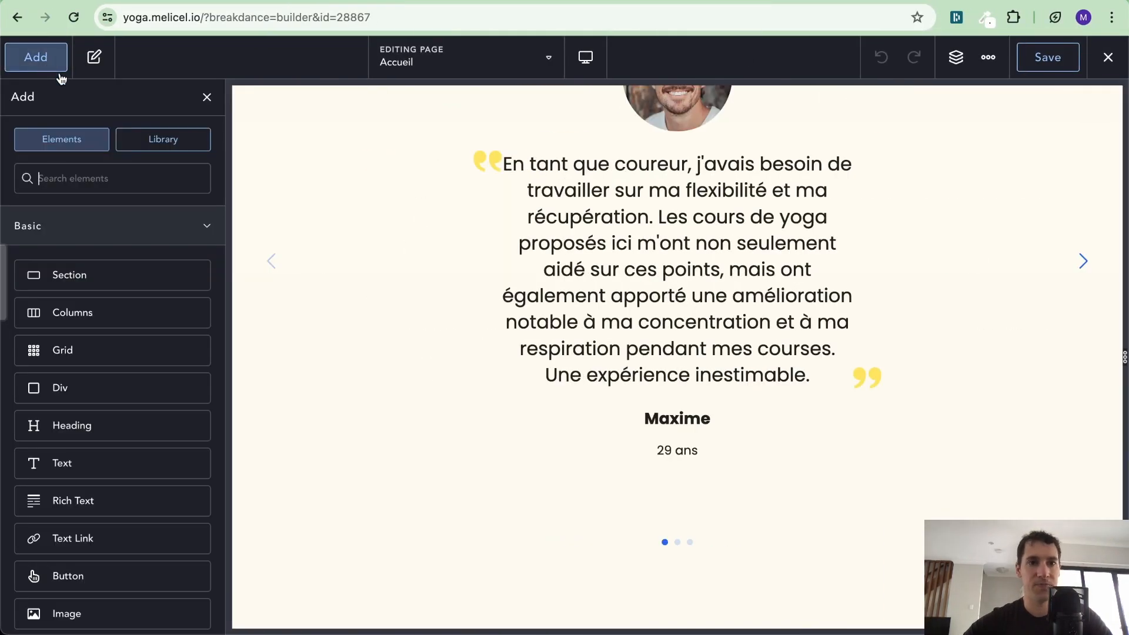
left_click(156, 141)
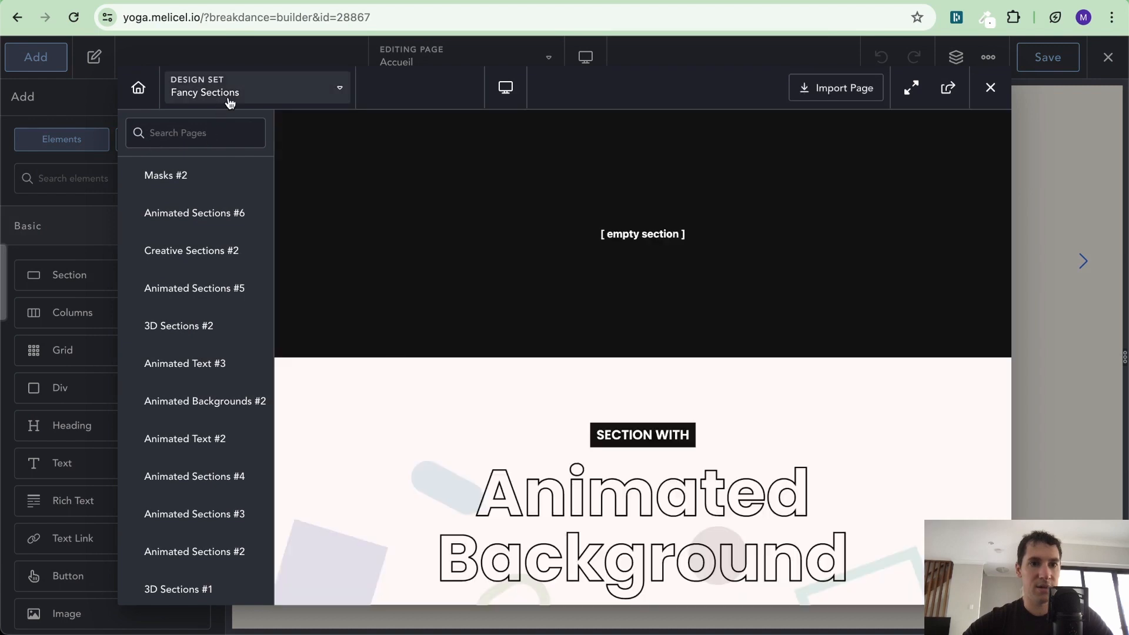
left_click(229, 103)
left_click(162, 138)
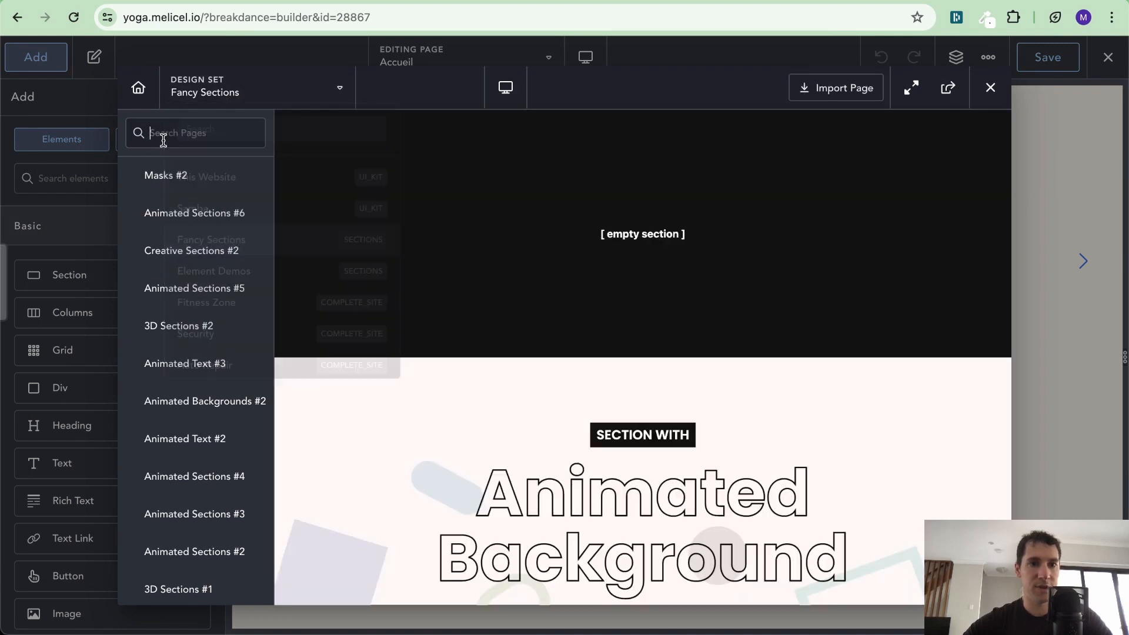
type("ct")
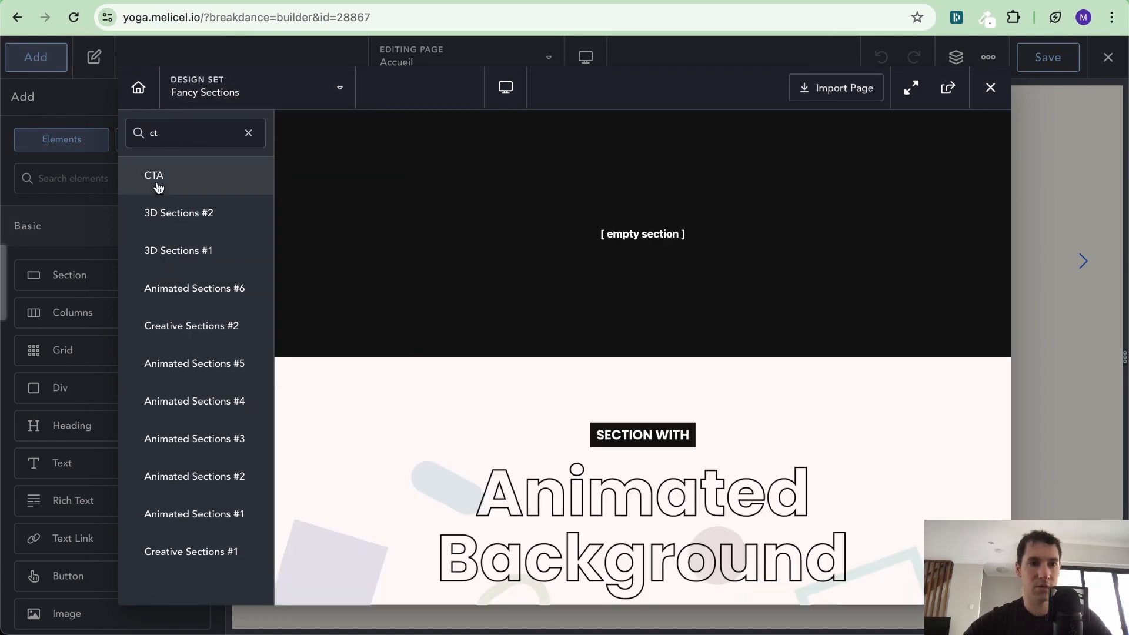
left_click(177, 182)
scroll(675, 291, "down", 20)
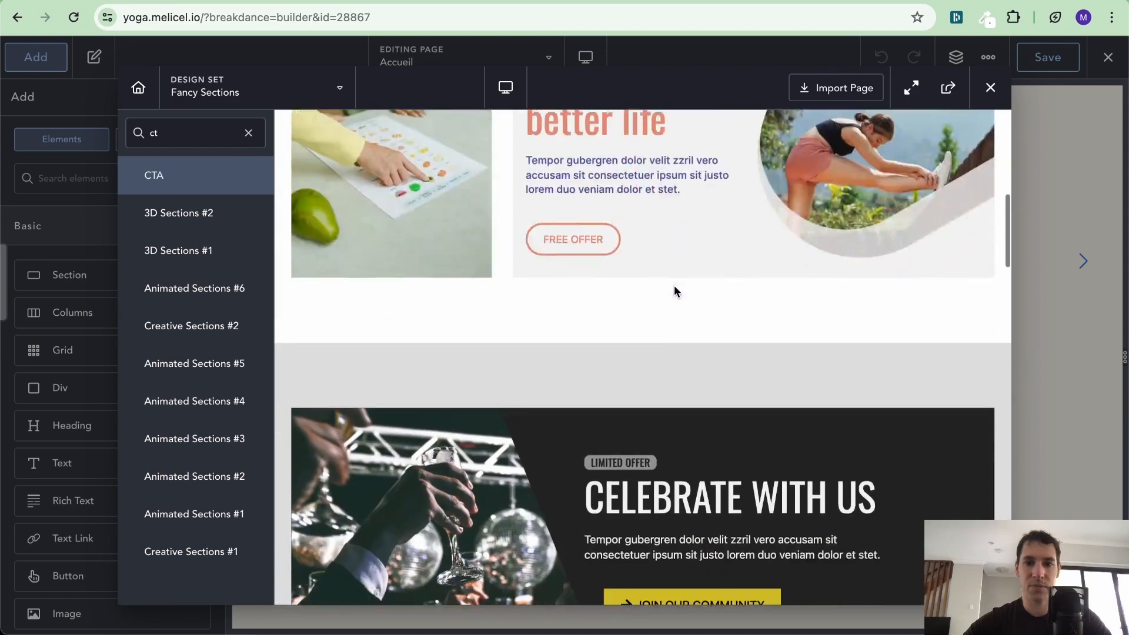
scroll(674, 291, "down", 15)
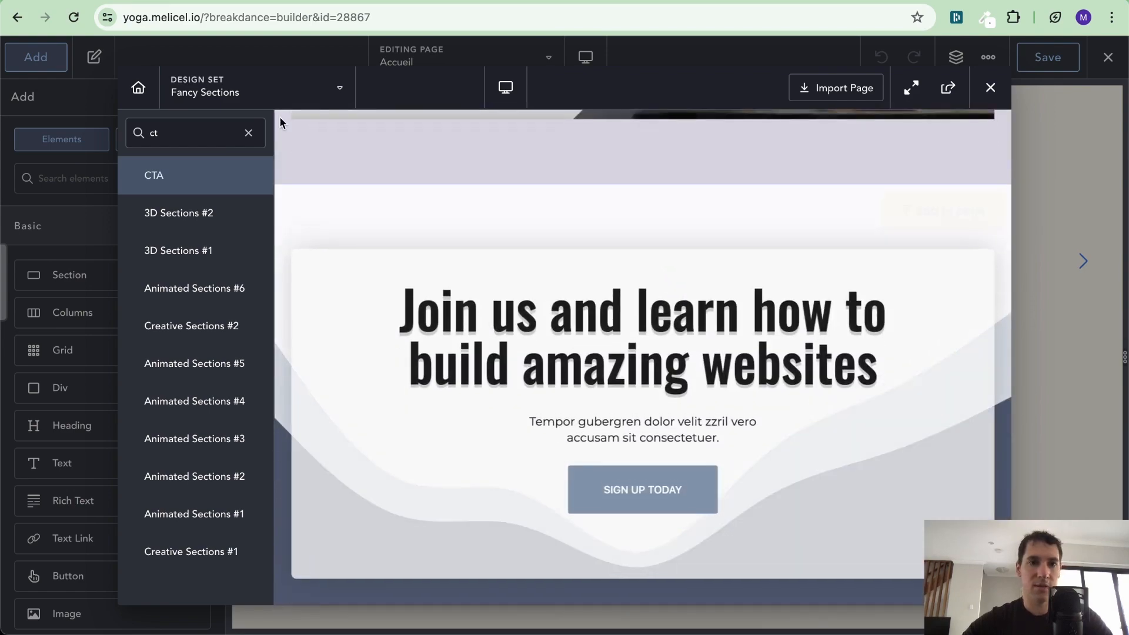
Switch the library to the Element Demos design set, search its pages for "call" and clear the search.
left_click(283, 97)
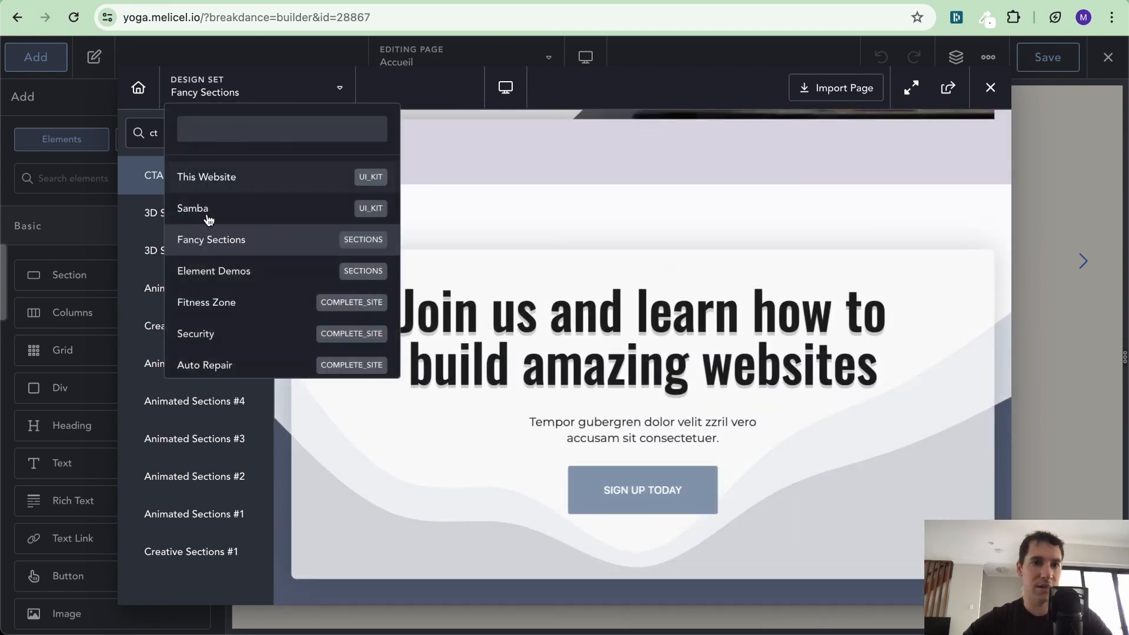
left_click(222, 266)
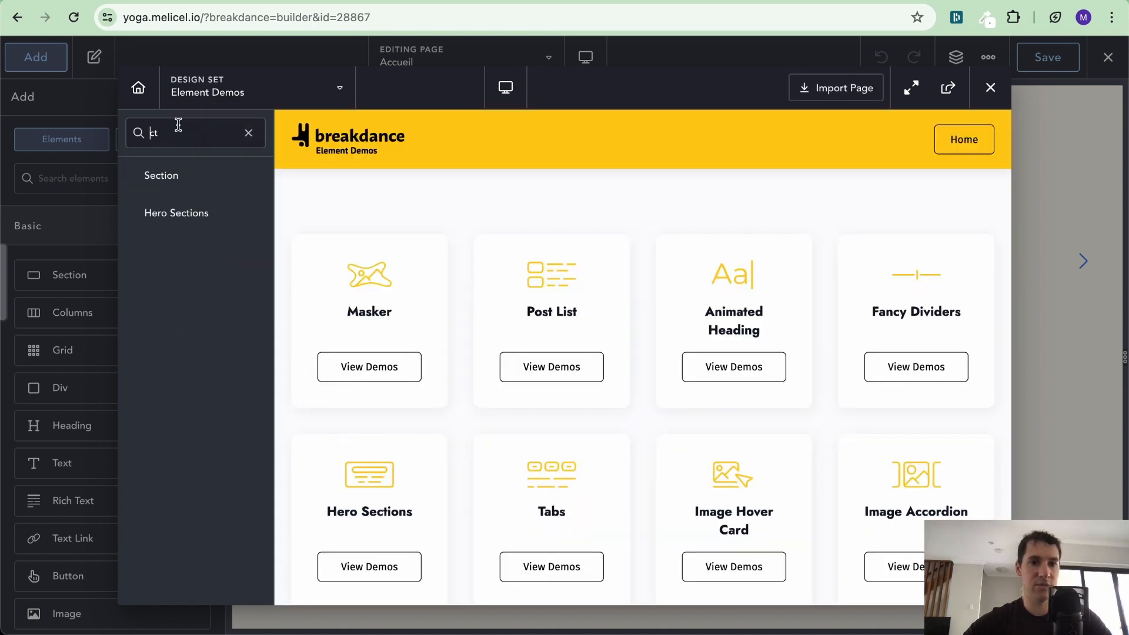
type("call")
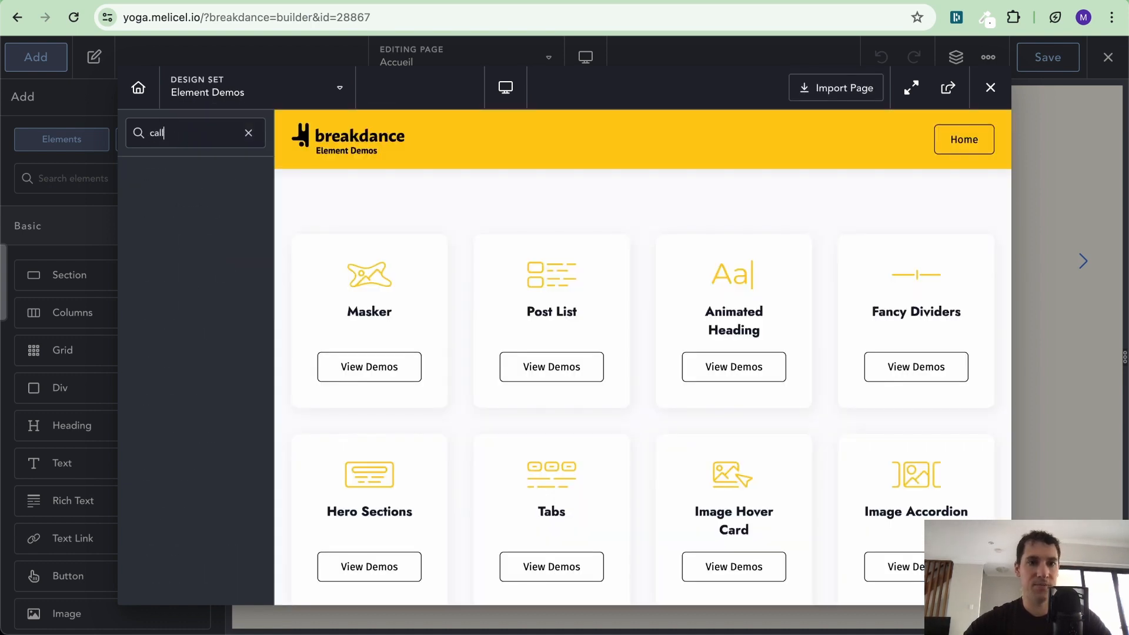
key("BackSpace")
key("BackSpace")
key("BackSpace")
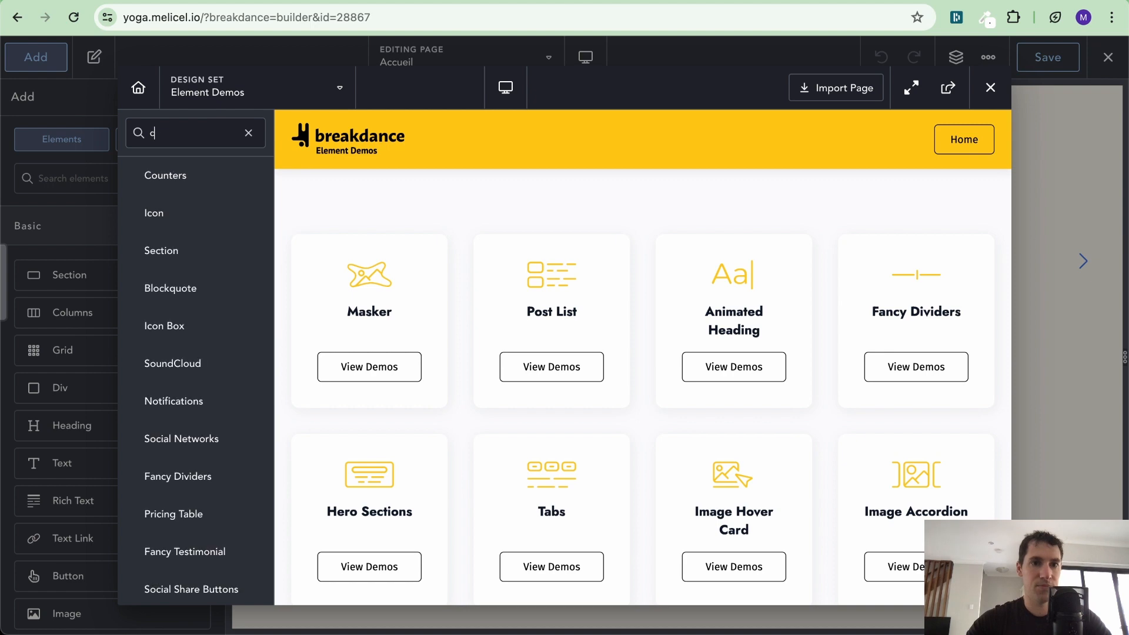
key("BackSpace")
Switch the library to the Samba design set, search for "call" and add the "We're Here To Help" section from Call to Actions.
left_click(237, 91)
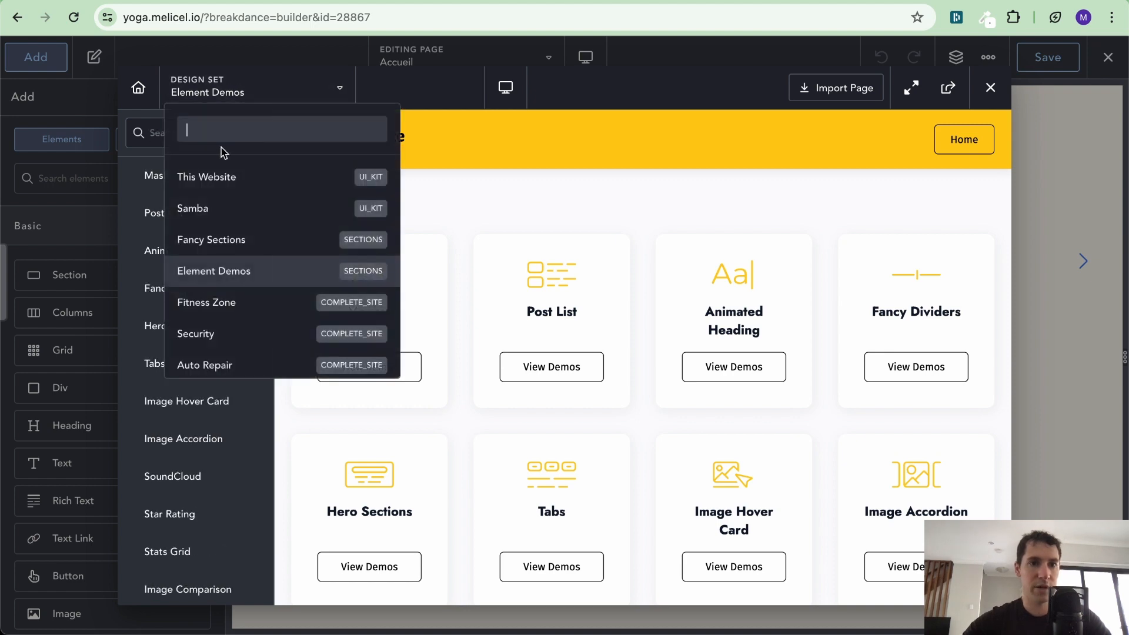
left_click(200, 213)
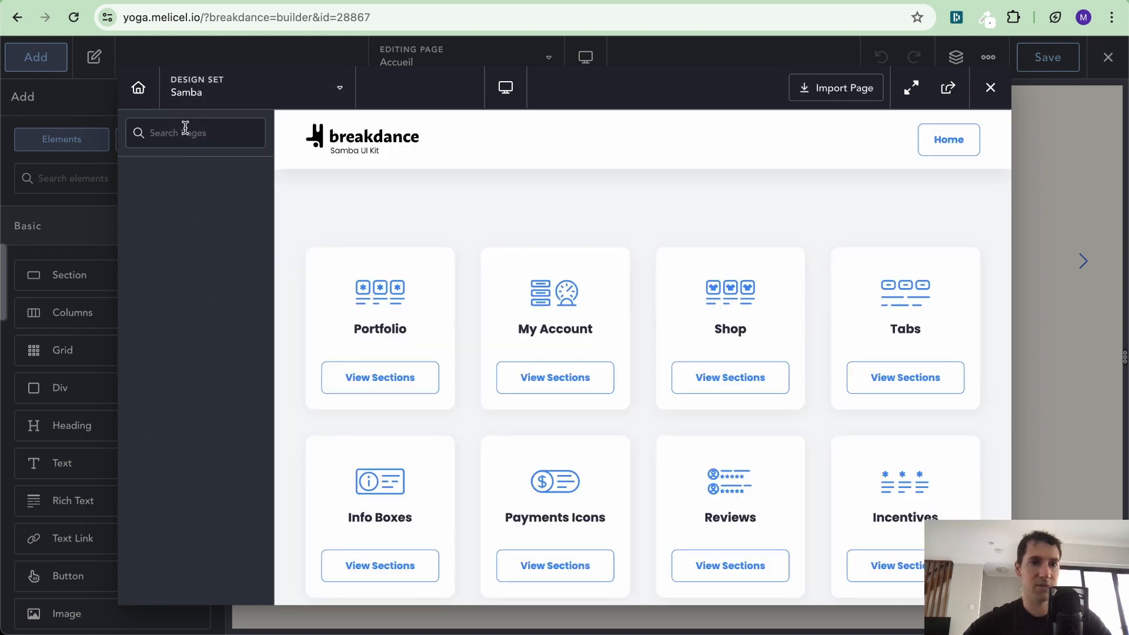
type("call")
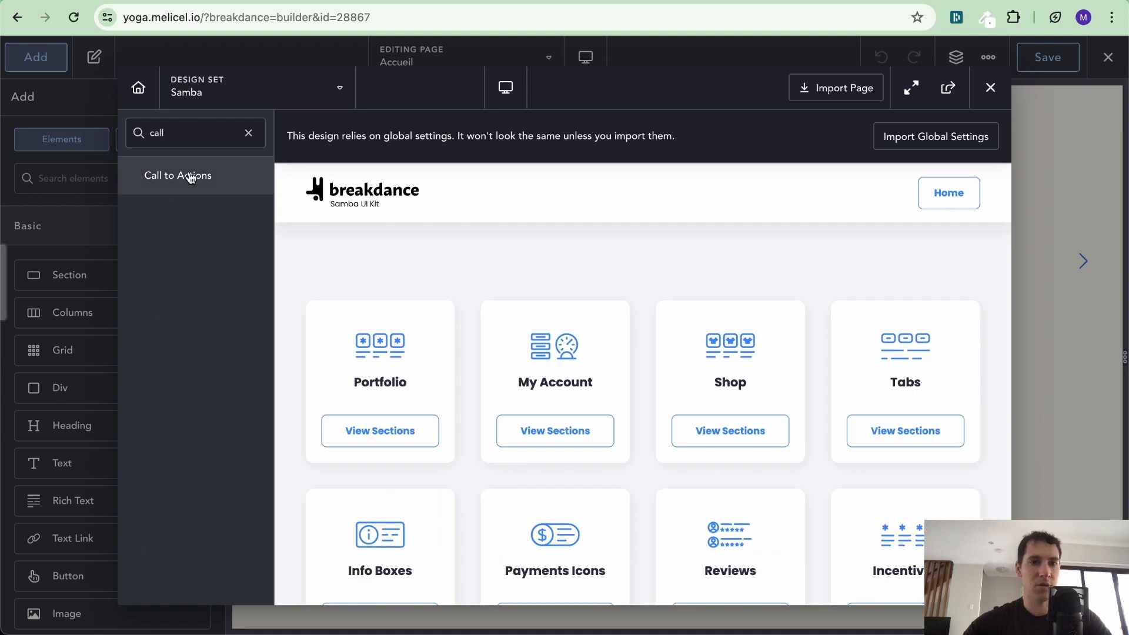
left_click(177, 184)
scroll(687, 335, "down", 15)
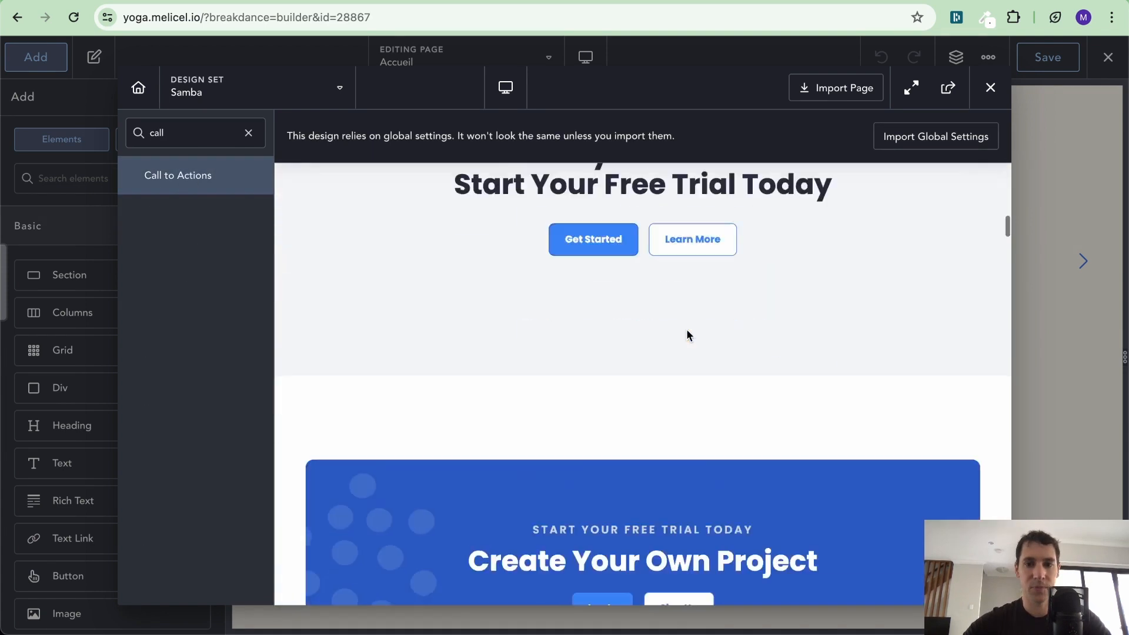
scroll(687, 335, "down", 20)
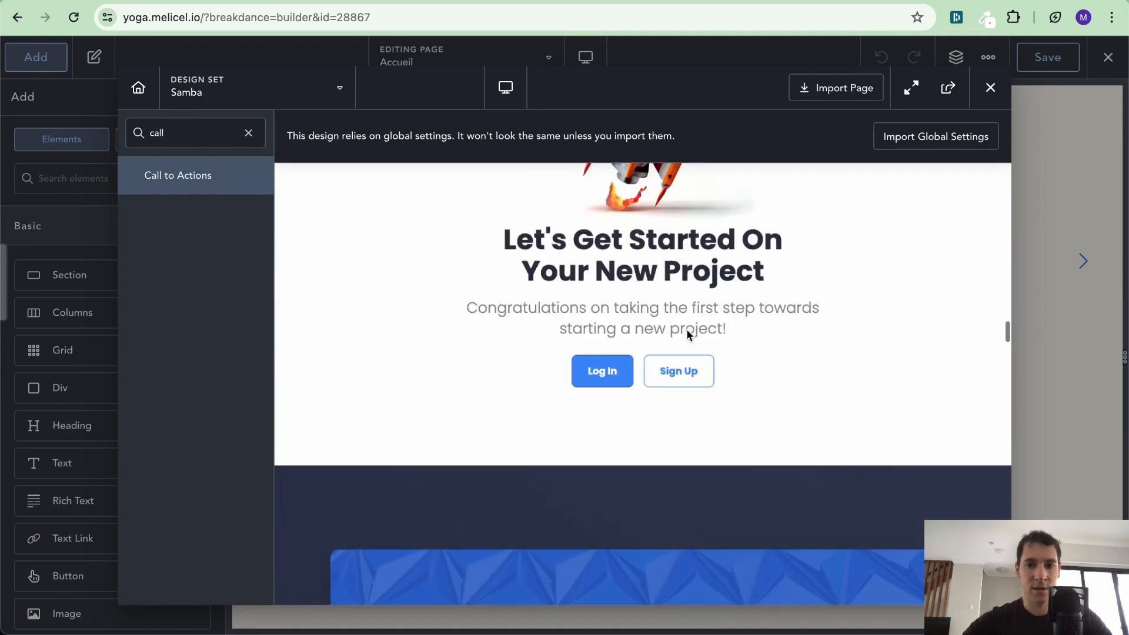
scroll(689, 335, "down", 20)
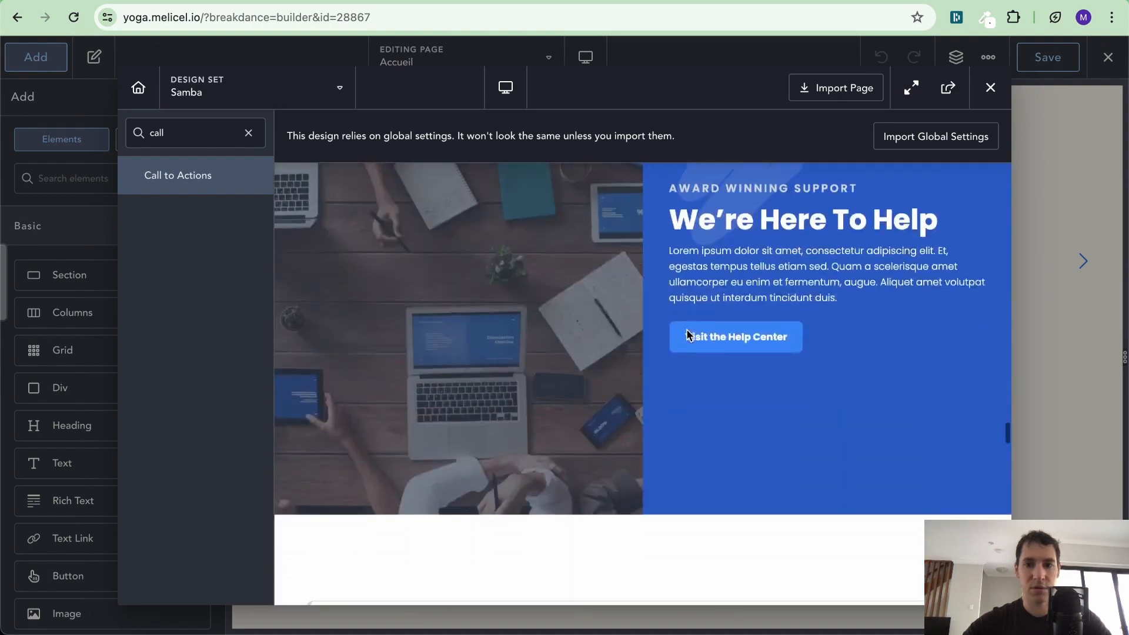
scroll(686, 335, "up", 3)
left_click(968, 219)
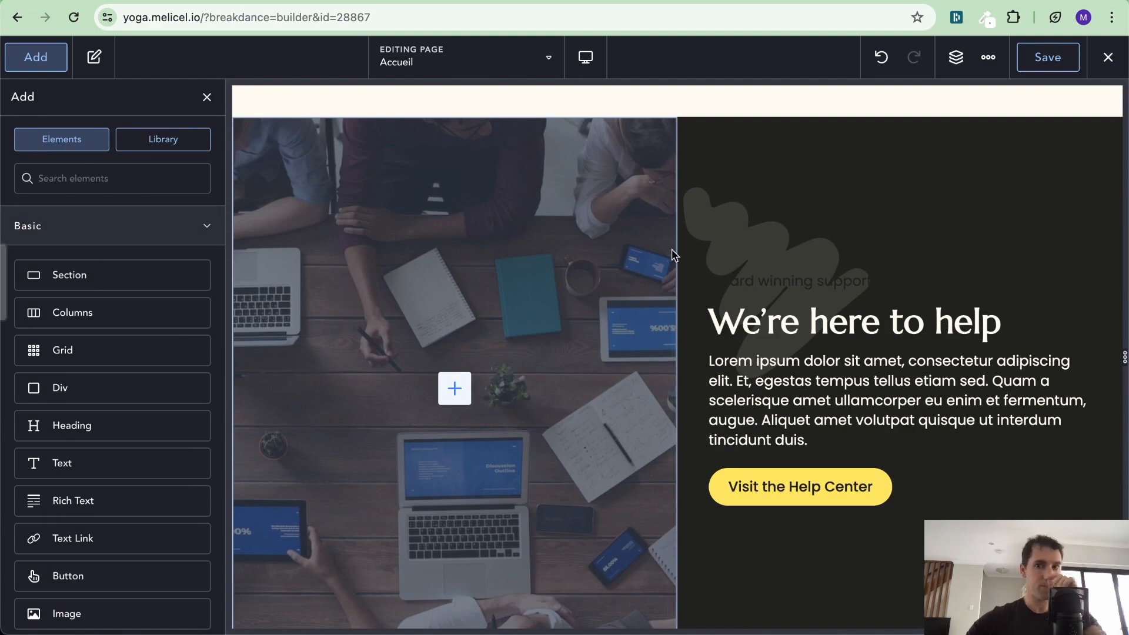
Check the call-to-action colours on the demo site and set the new section's text column background to the Brand colour.
key("ctrl+Left")
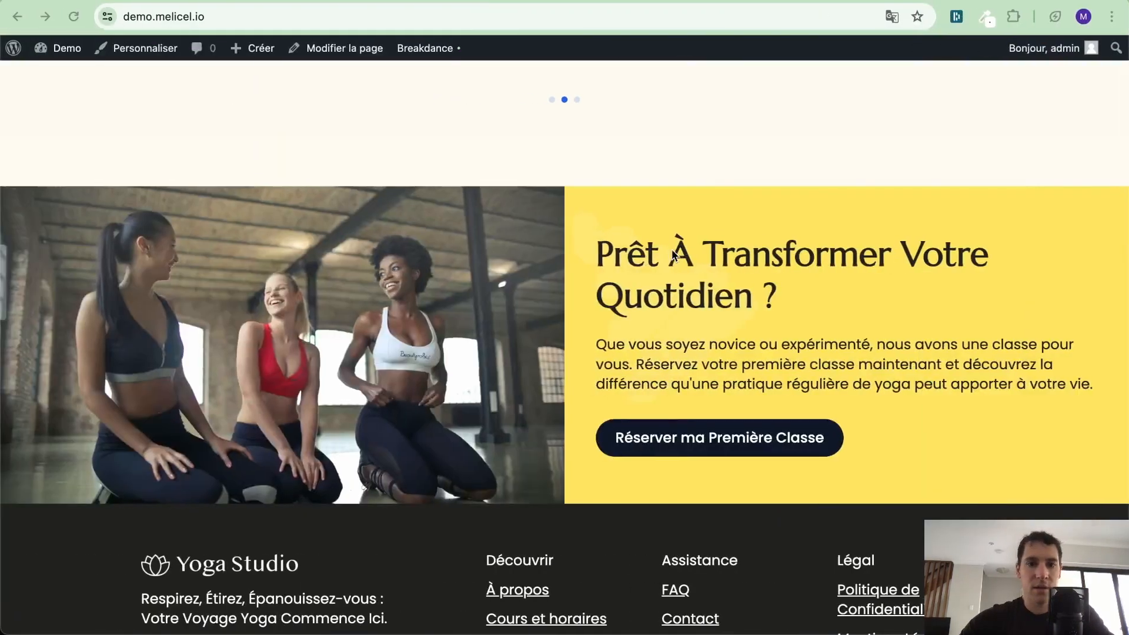
key("ctrl+Right")
left_click(902, 166)
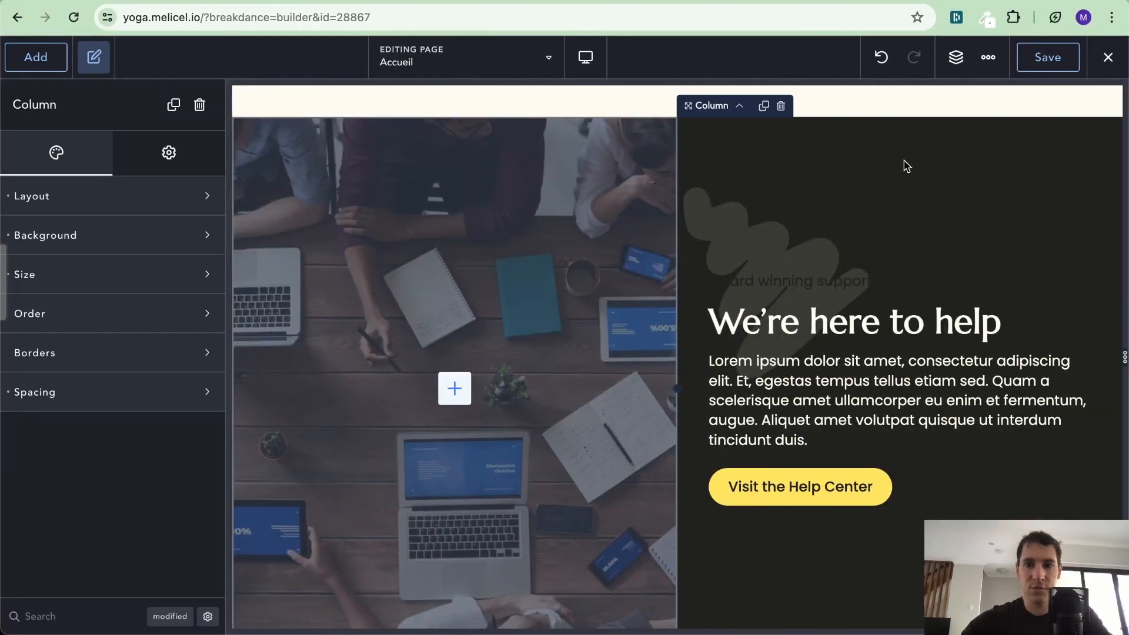
left_click(131, 238)
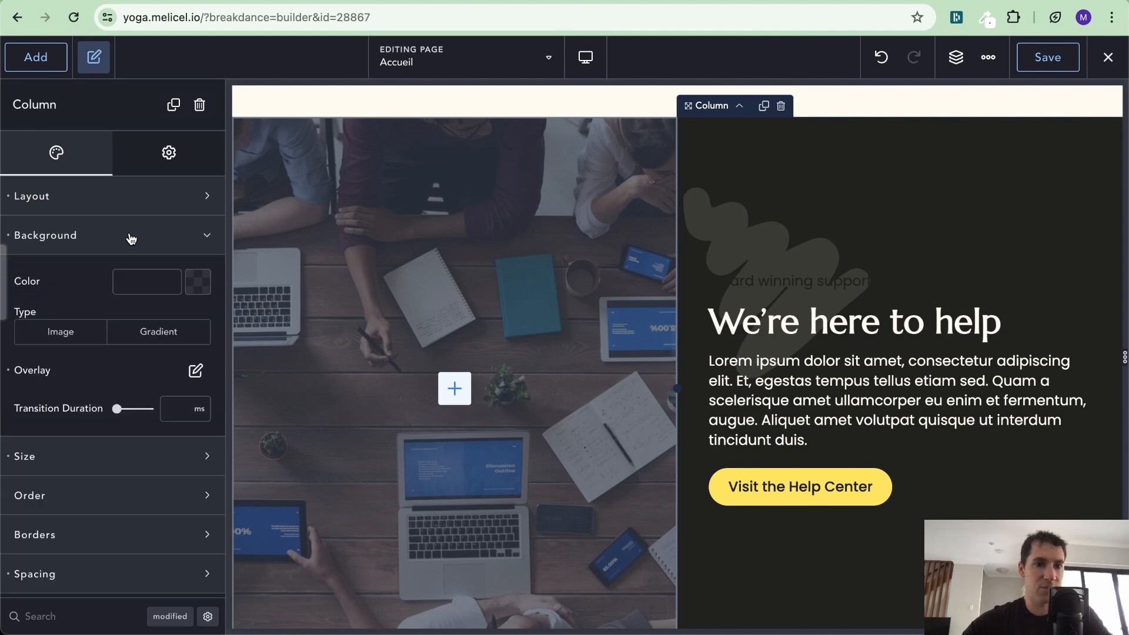
left_click(189, 284)
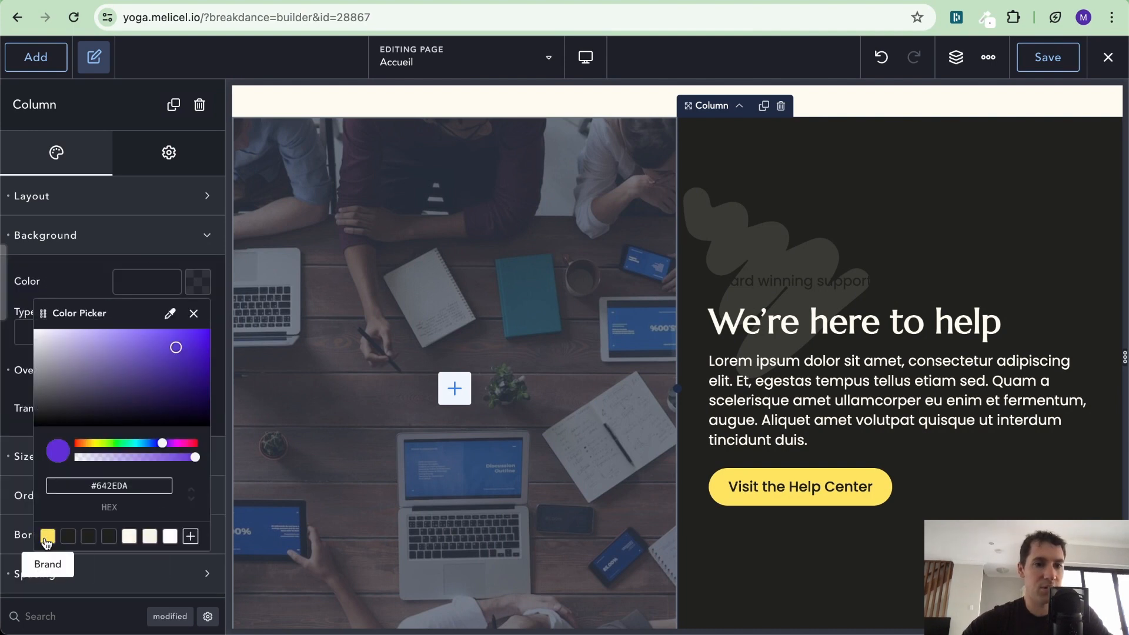
left_click(48, 536)
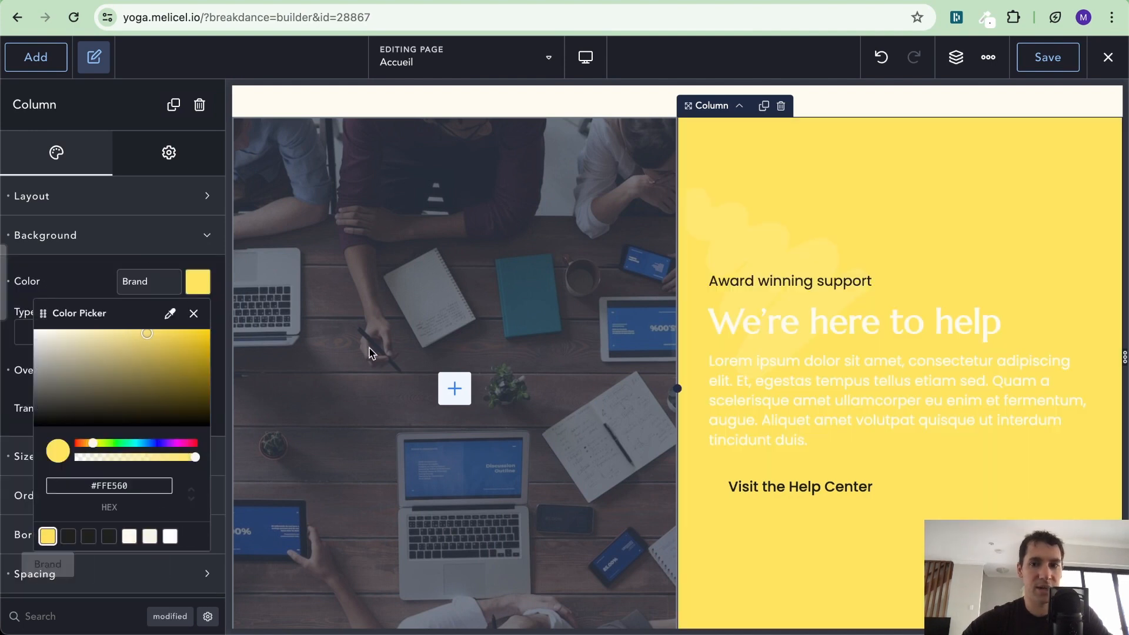
left_click(190, 243)
Replace the image column's background with the media library photo of three women kneeling in sportswear.
left_click(284, 259)
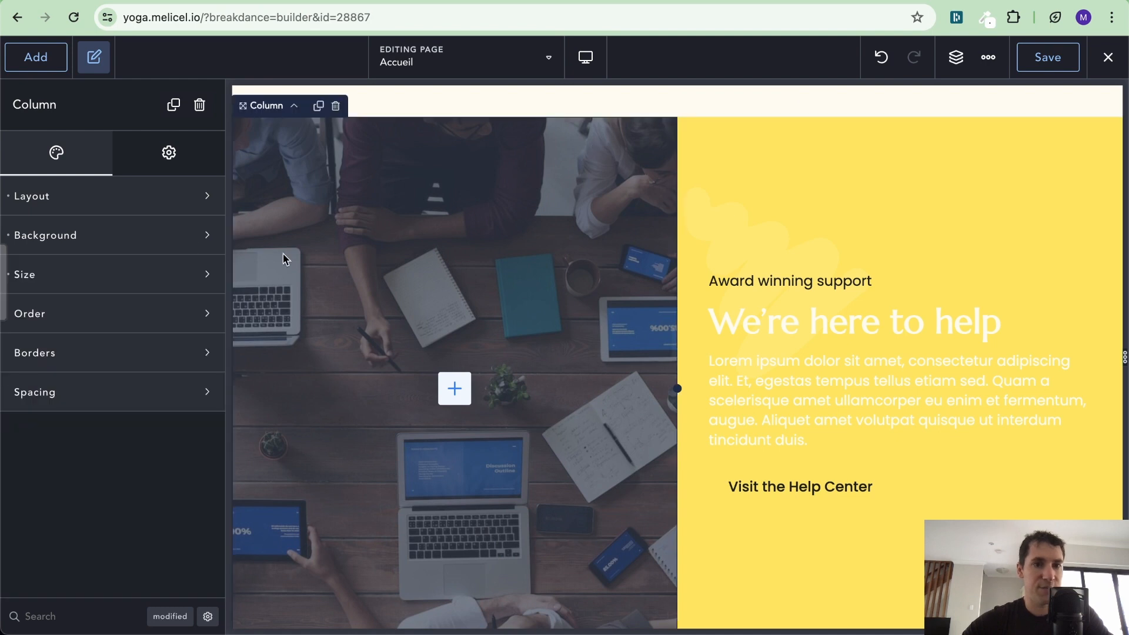
left_click(177, 229)
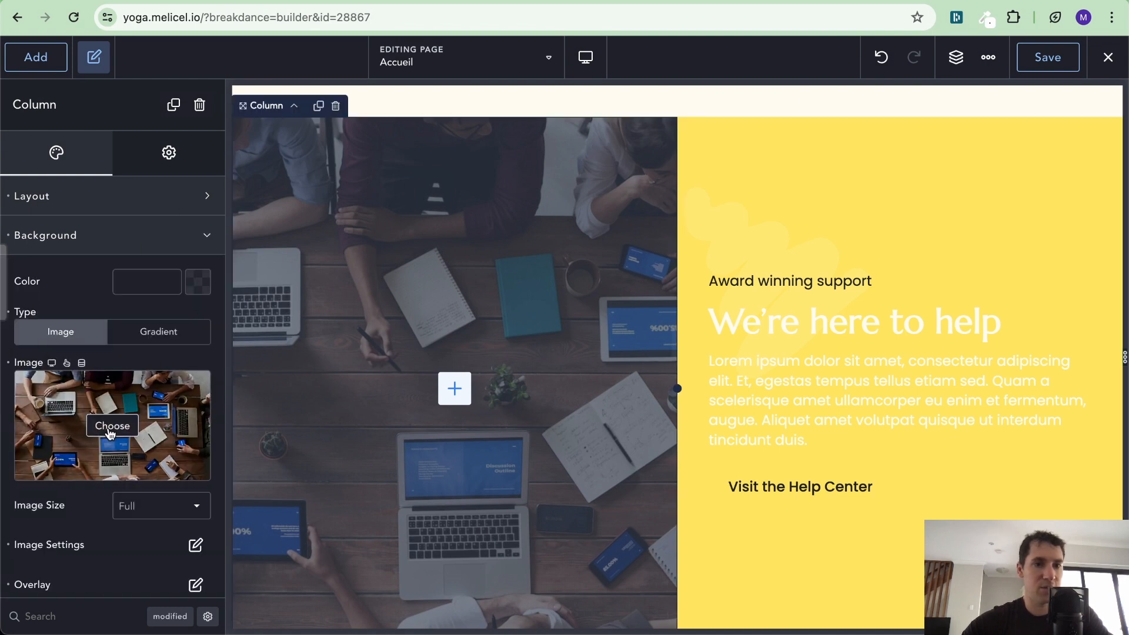
left_click(113, 426)
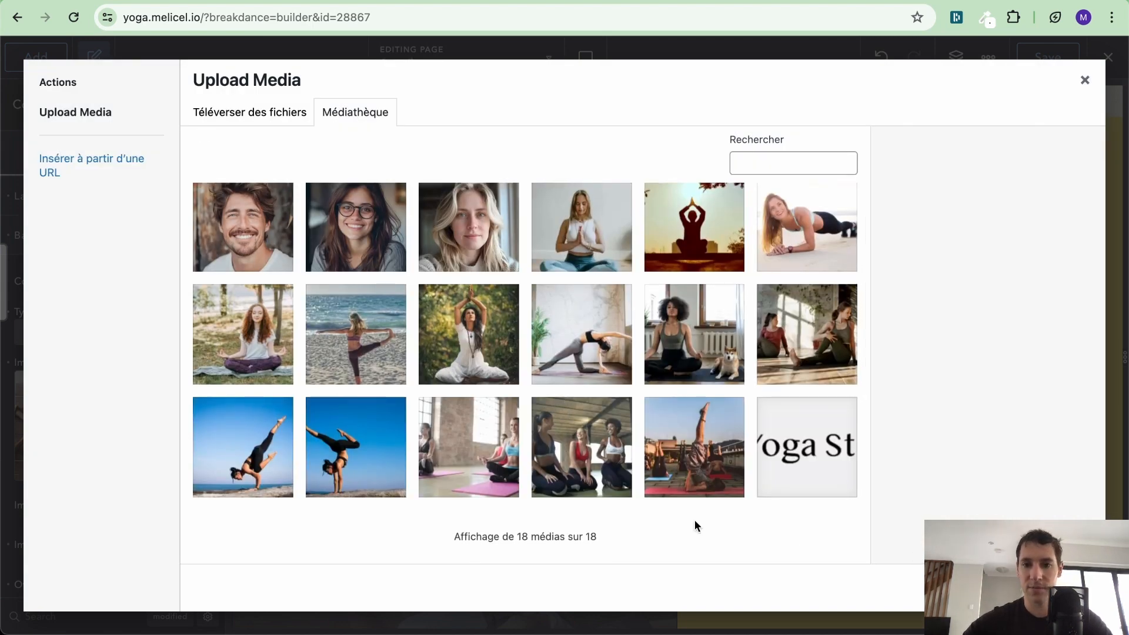
left_click(607, 448)
left_click(1059, 588)
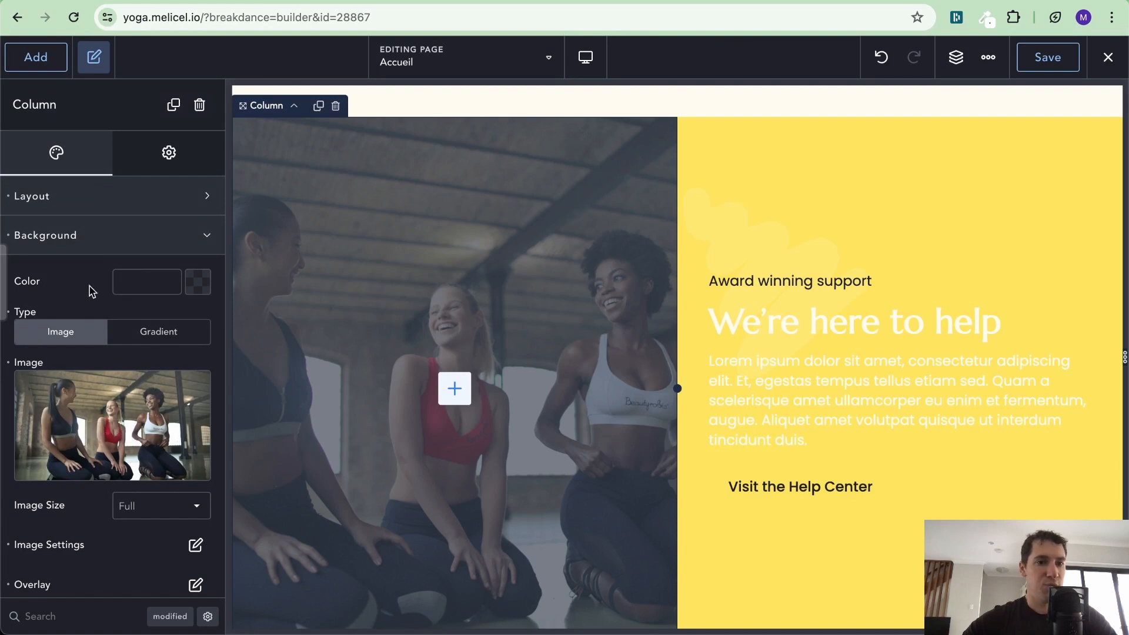
Remove the dark colour overlay from the image column's background.
scroll(75, 287, "down", 3)
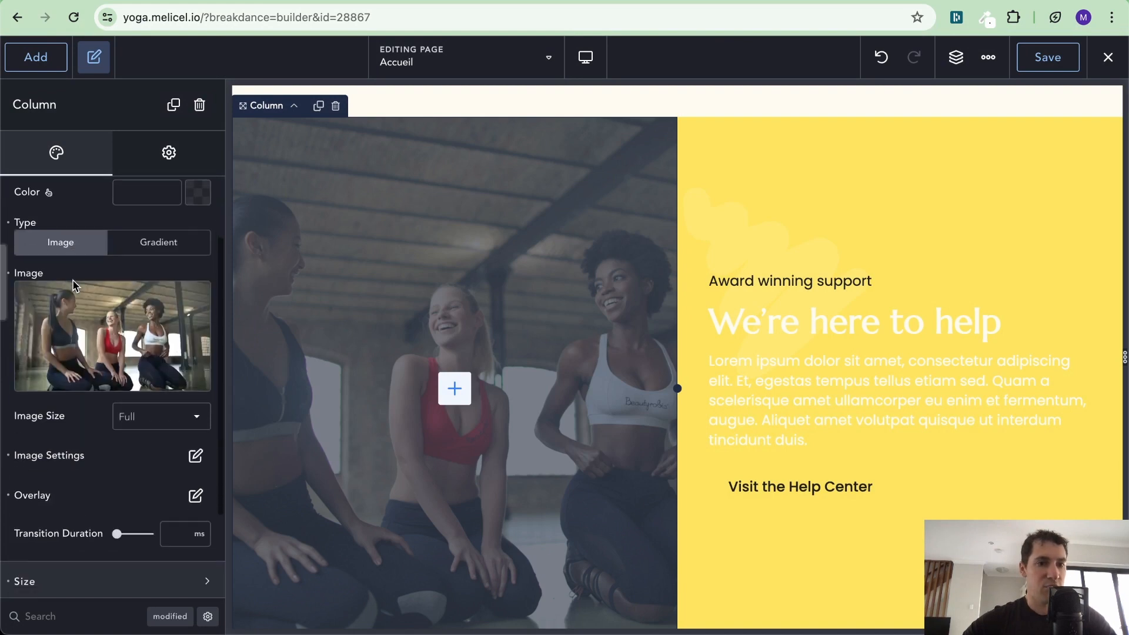
left_click(196, 495)
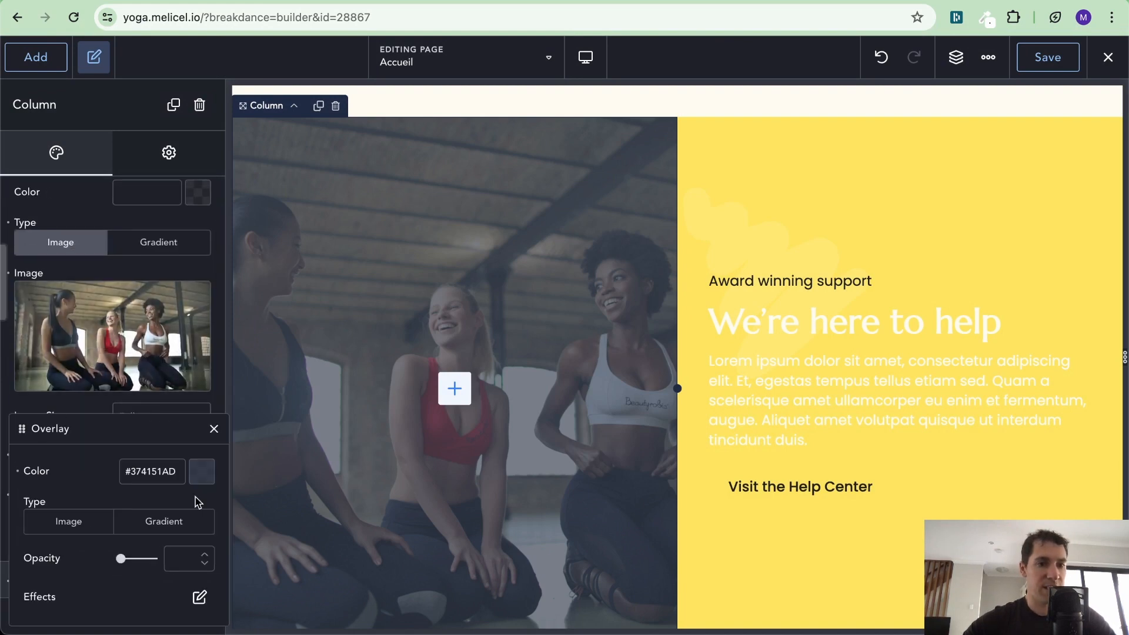
left_click(214, 430)
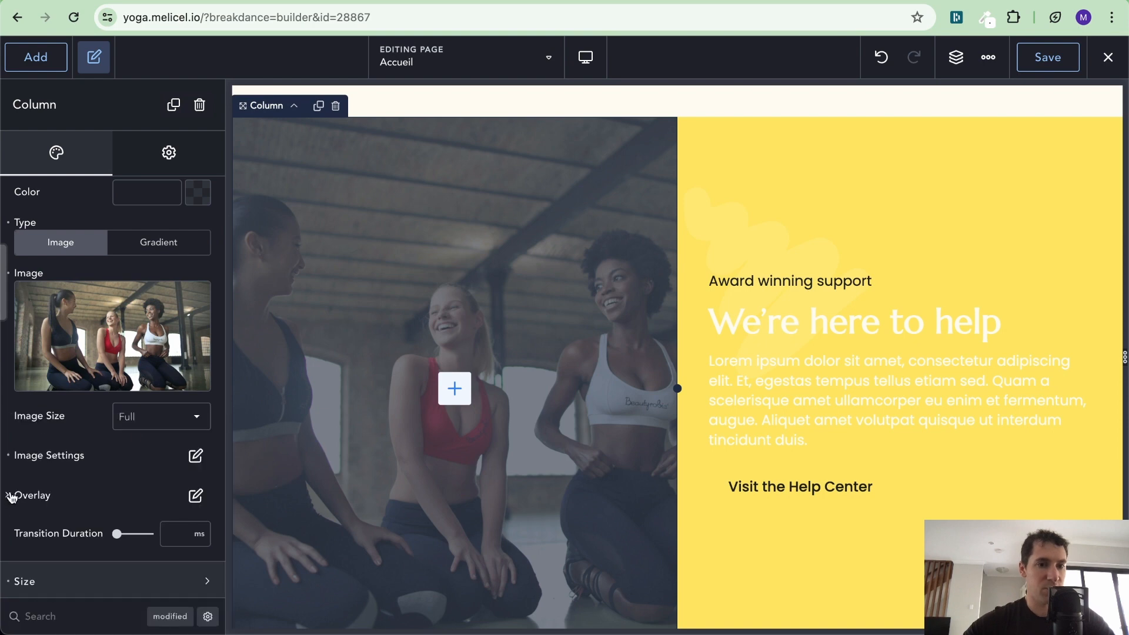
Select the Columns element of the call-to-action section in the page structure and set its minimum height to 50 vh.
left_click(956, 57)
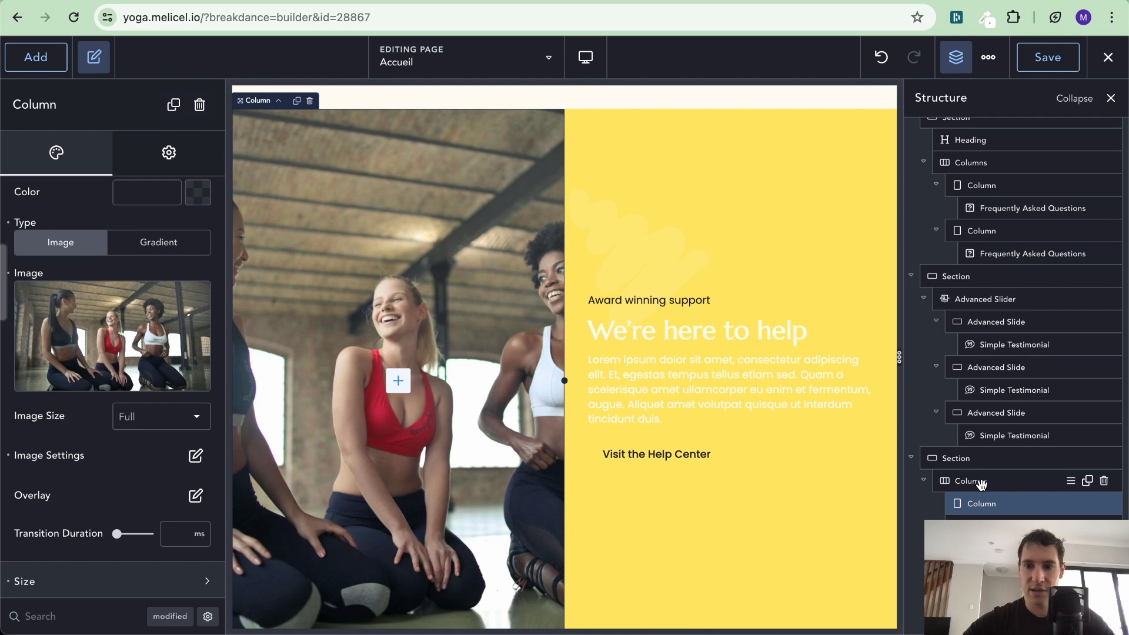
left_click(969, 458)
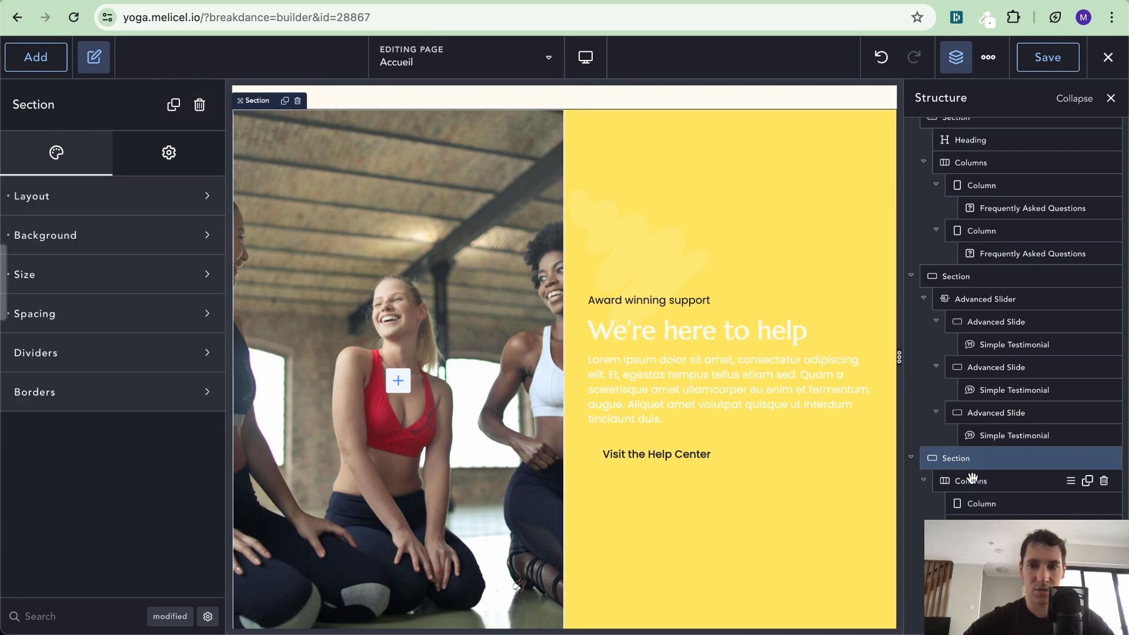
left_click(971, 481)
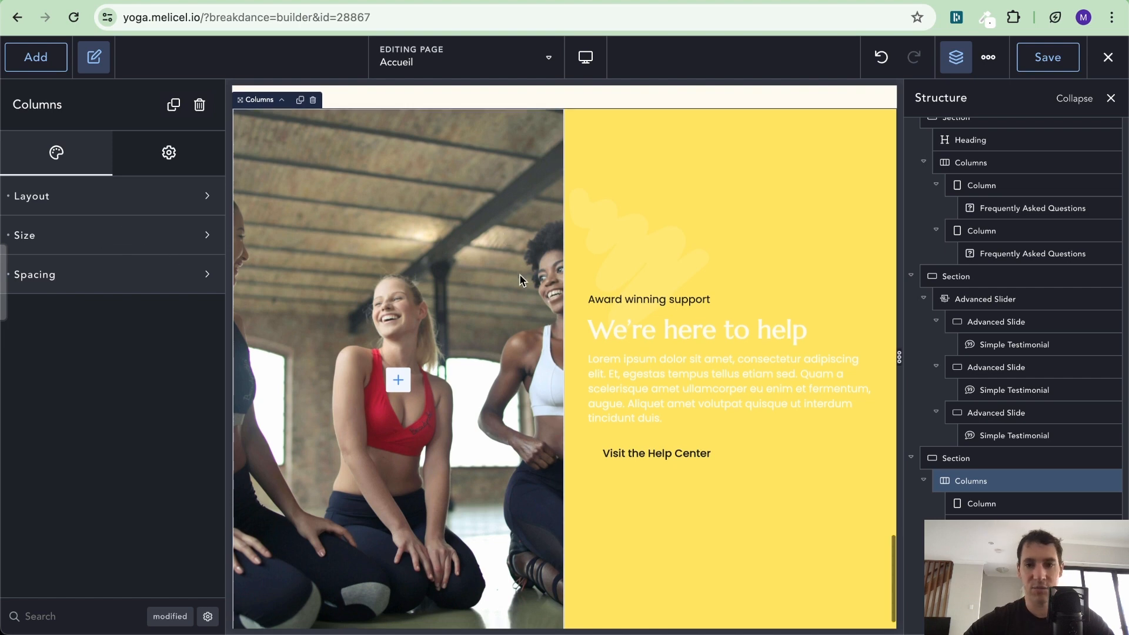
scroll(512, 259, "down", 1)
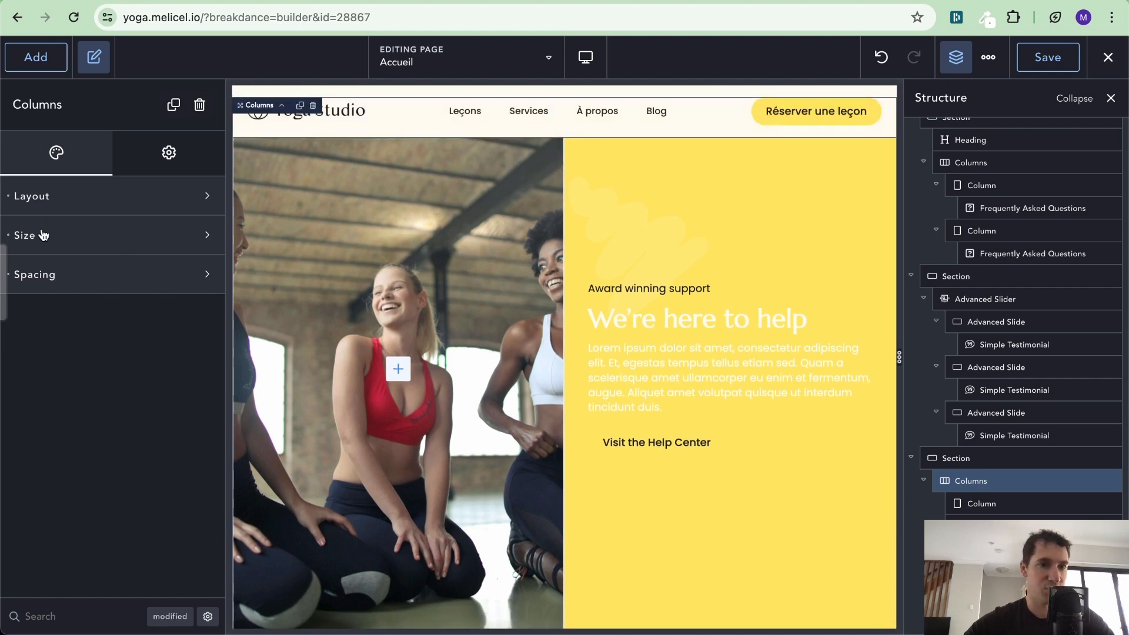
left_click(43, 234)
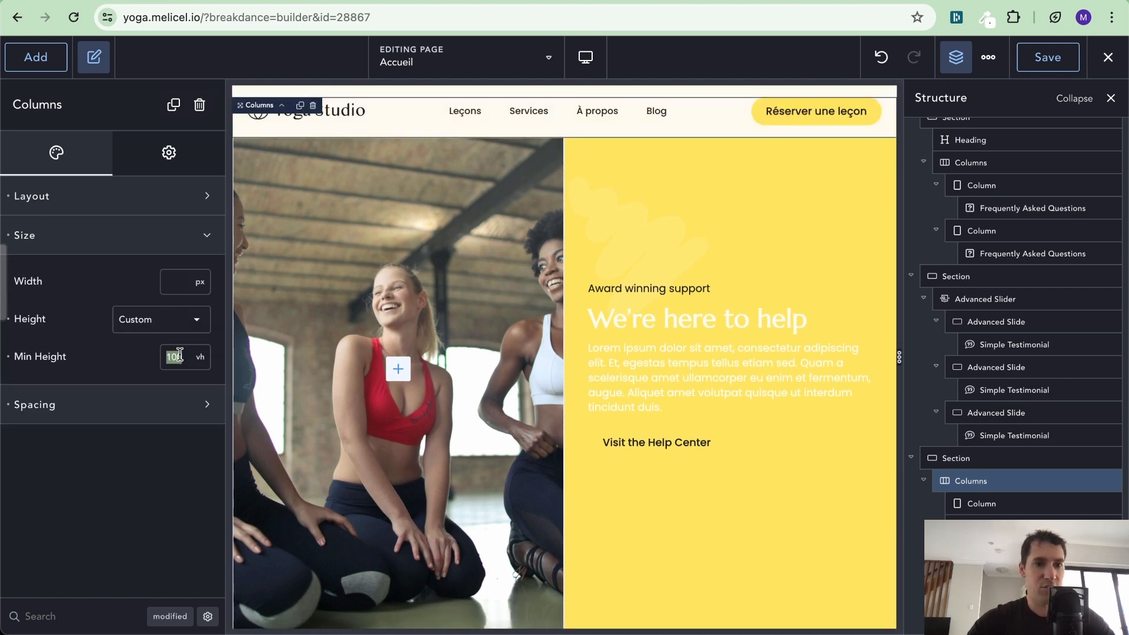
key("BackSpace")
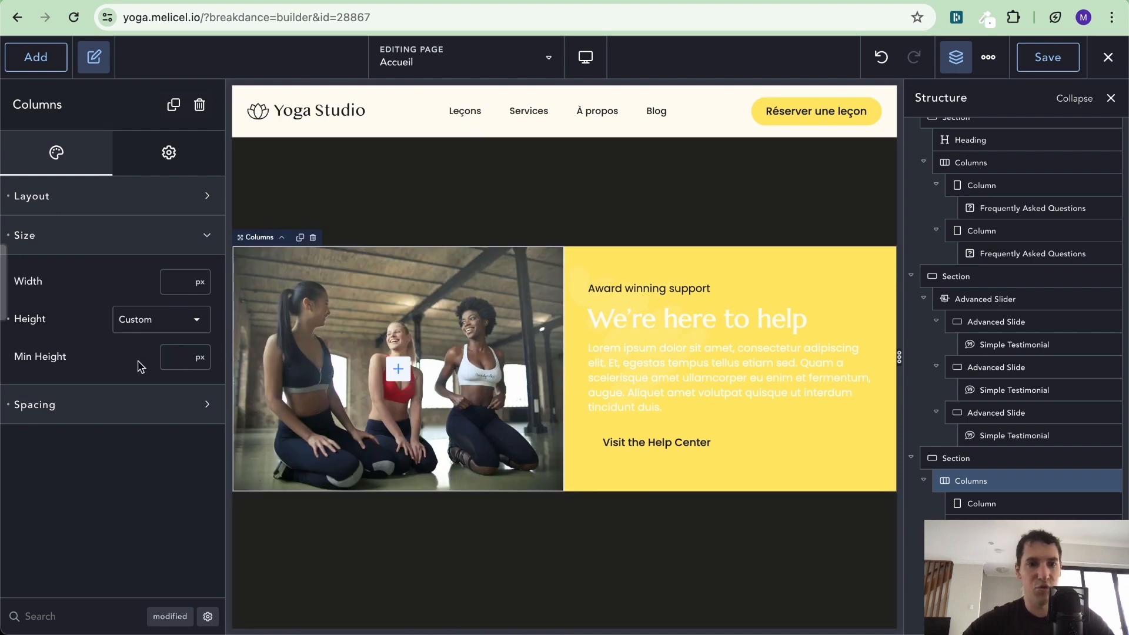
type("50")
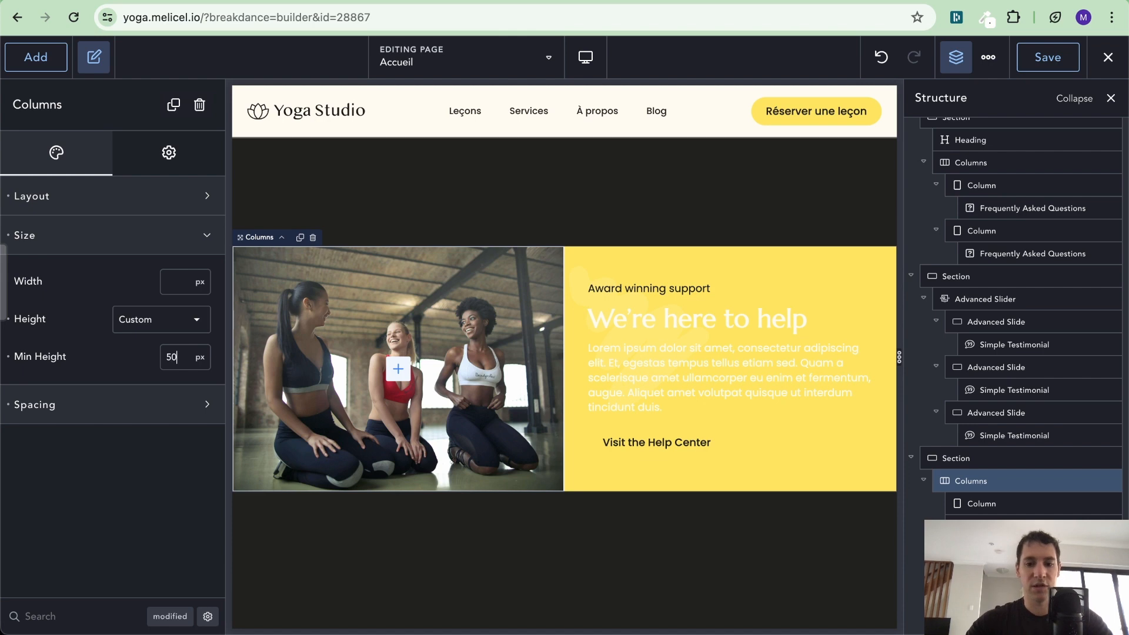
type("vh")
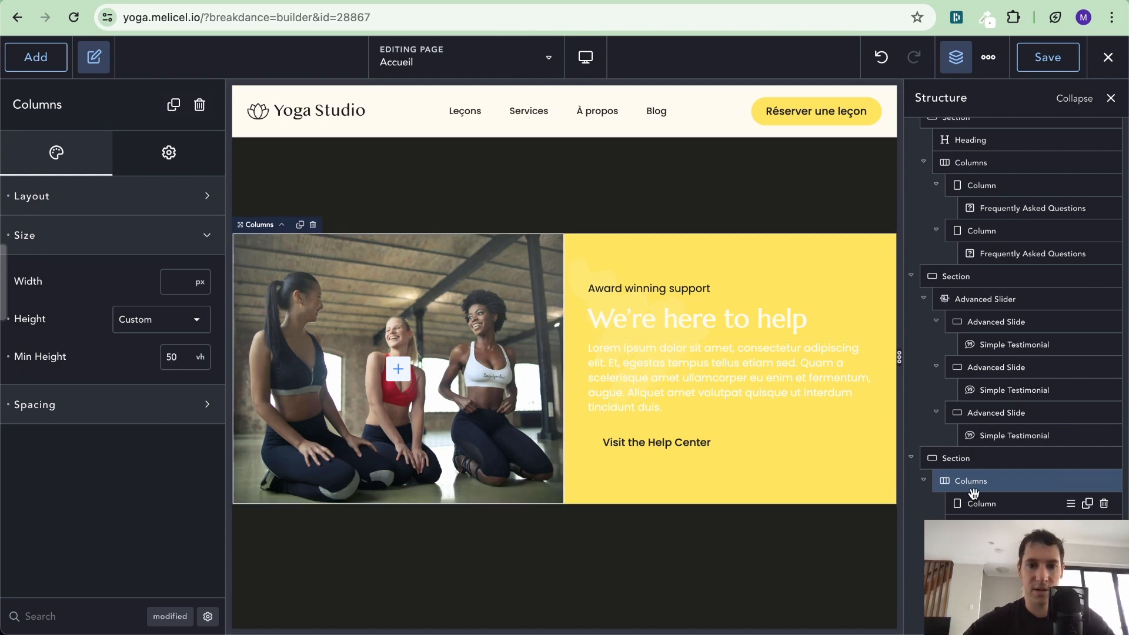
Set the minimum height of the Section enclosing the call-to-action columns to 50 vh.
left_click(929, 463)
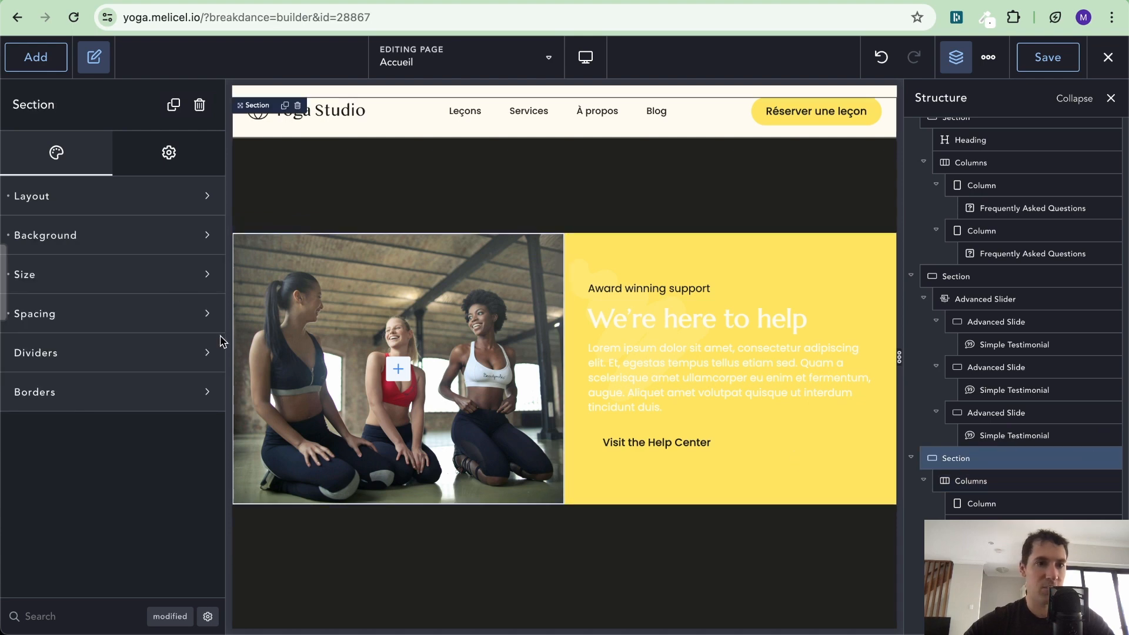
left_click(171, 273)
double_click(177, 393)
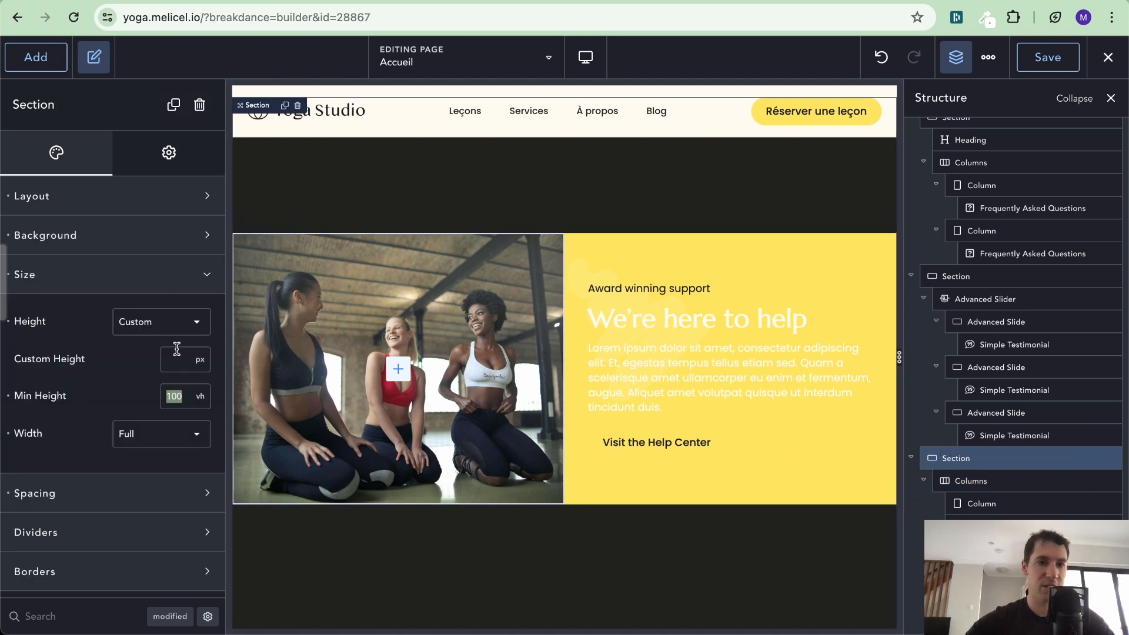
type("50")
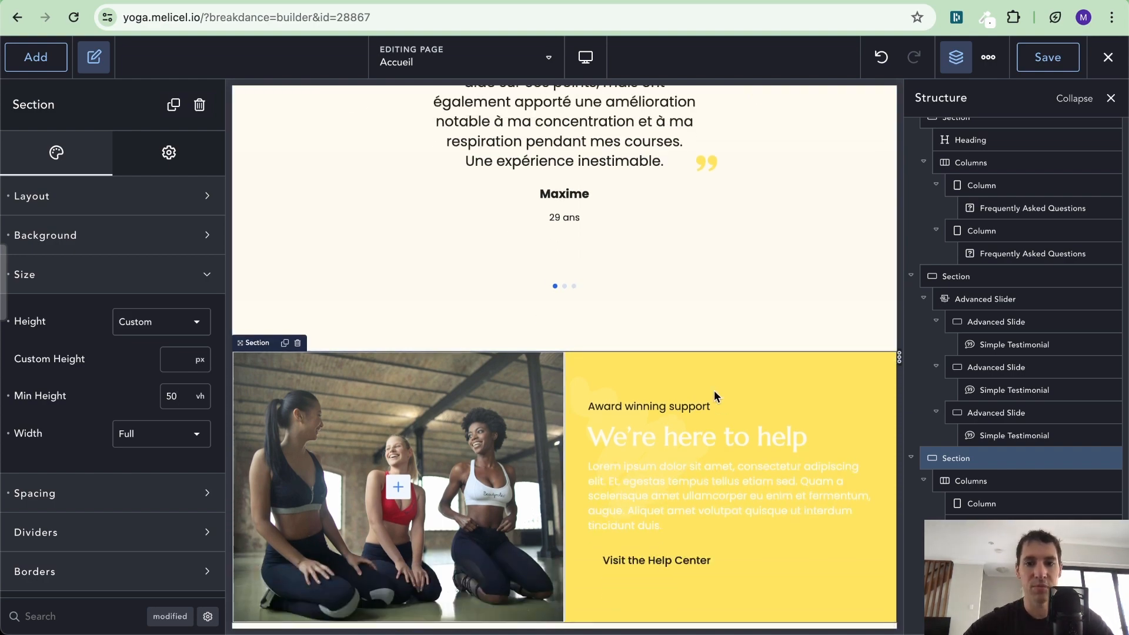
Replace the call-to-action heading with "Prêt À Transformer Votre Quotidien ?" copied from the demo site.
key("ctrl+Left")
double_click(703, 285)
left_click(702, 286)
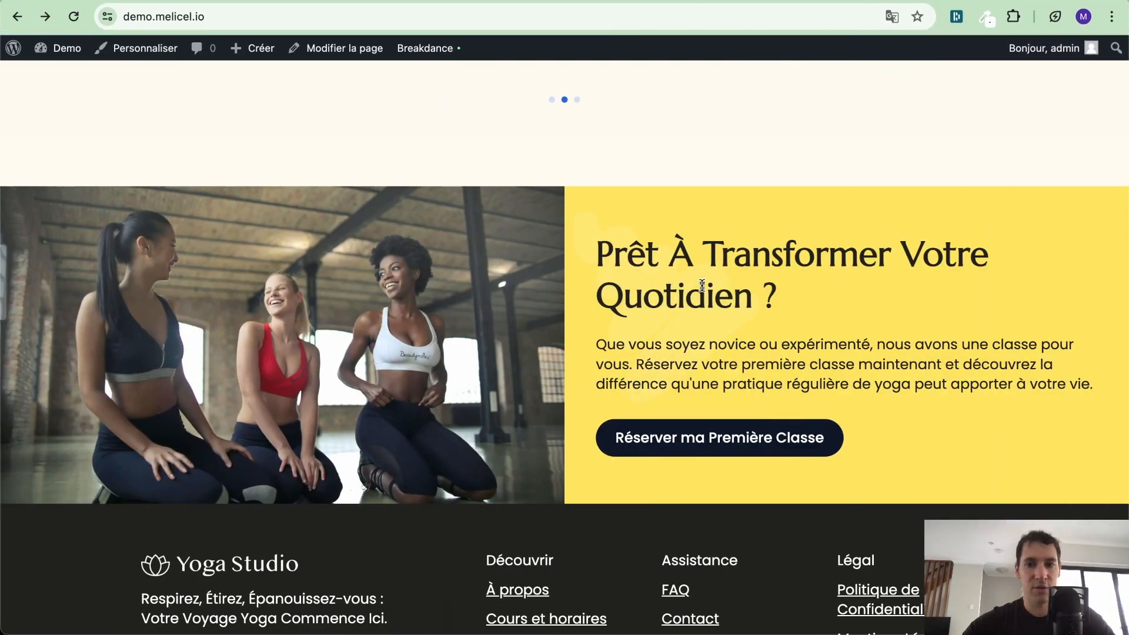
triple_click(702, 285)
key("super+c")
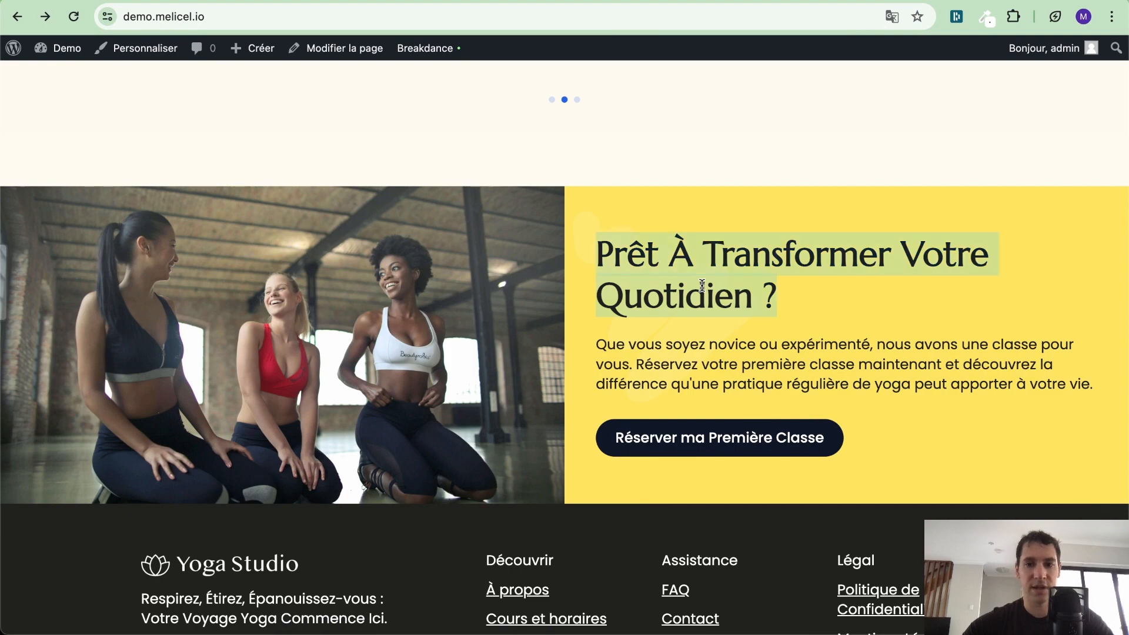
key("ctrl+Right")
left_click(634, 431)
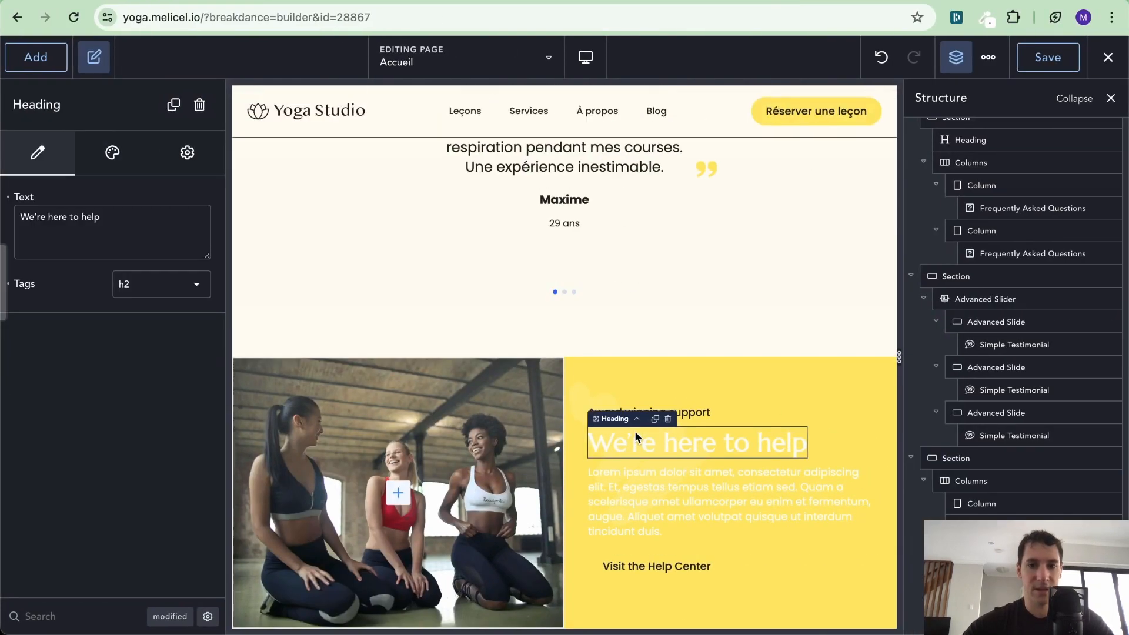
triple_click(111, 234)
key("super+v")
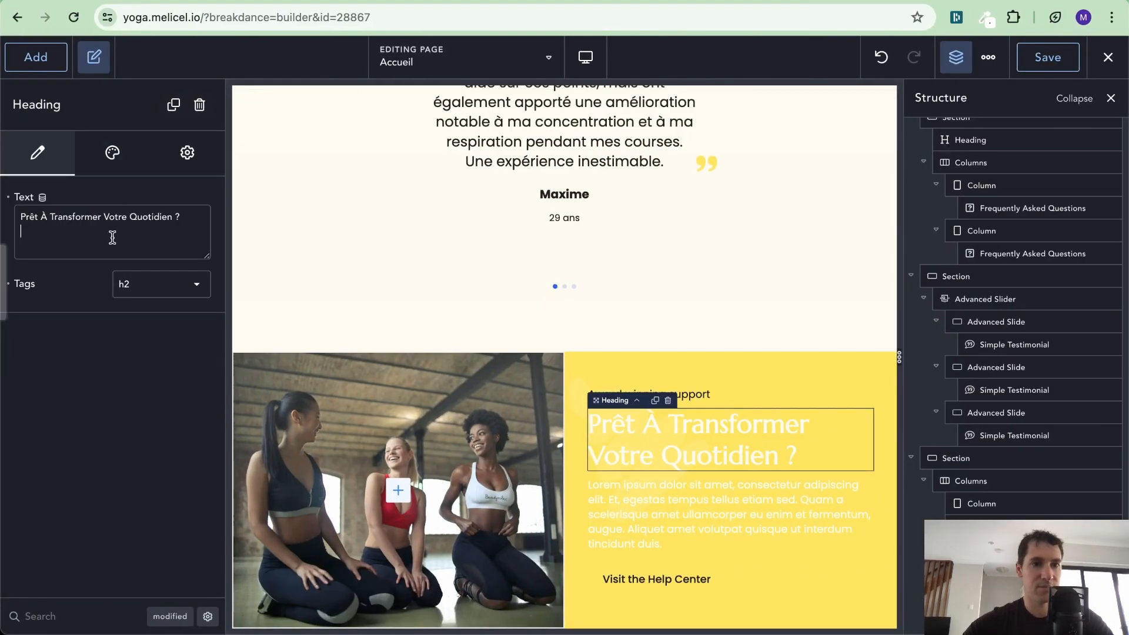
Replace the call-to-action placeholder paragraph with the "Que vous soyez novice ou expérimenté…" paragraph copied from the demo site.
key("ctrl+Left")
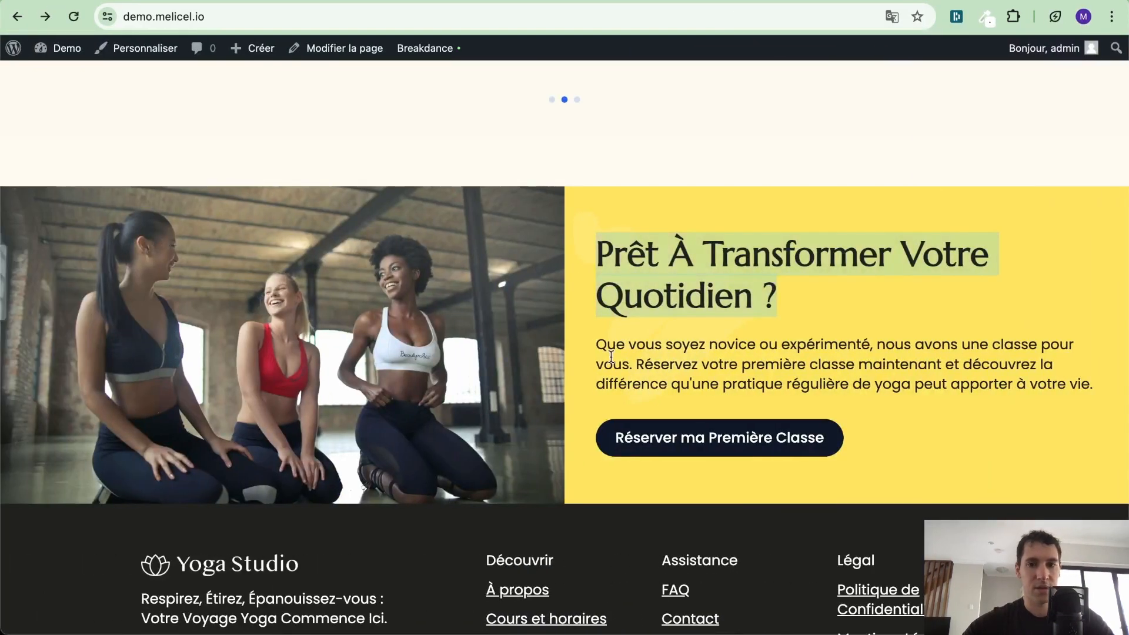
triple_click(612, 357)
key("super+c")
key("ctrl+Right")
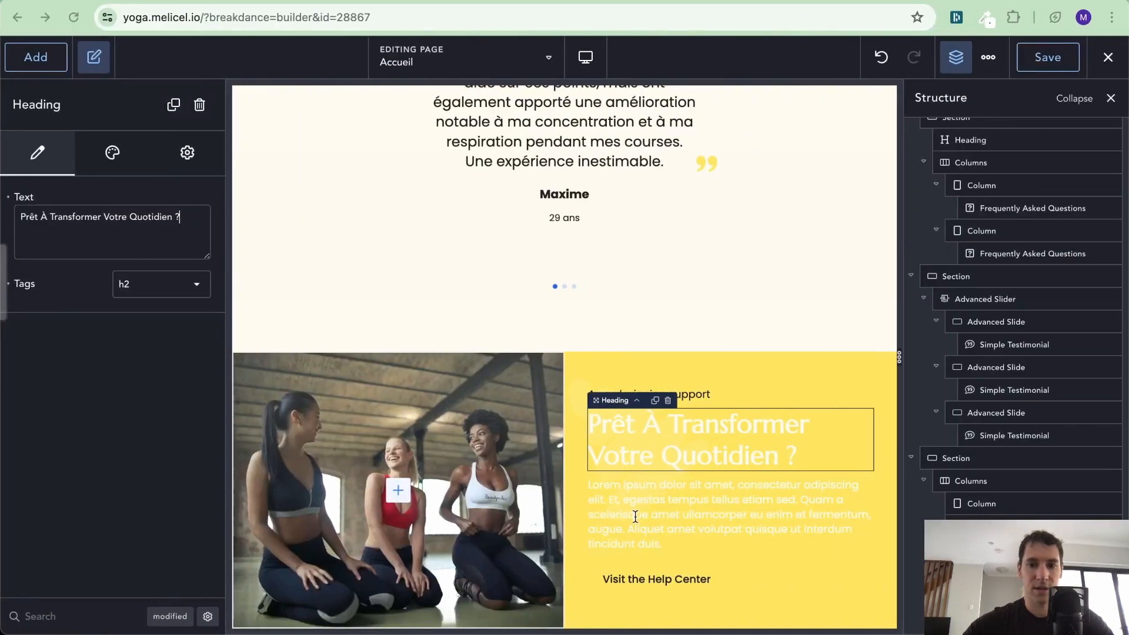
left_click(675, 513)
key("super+v")
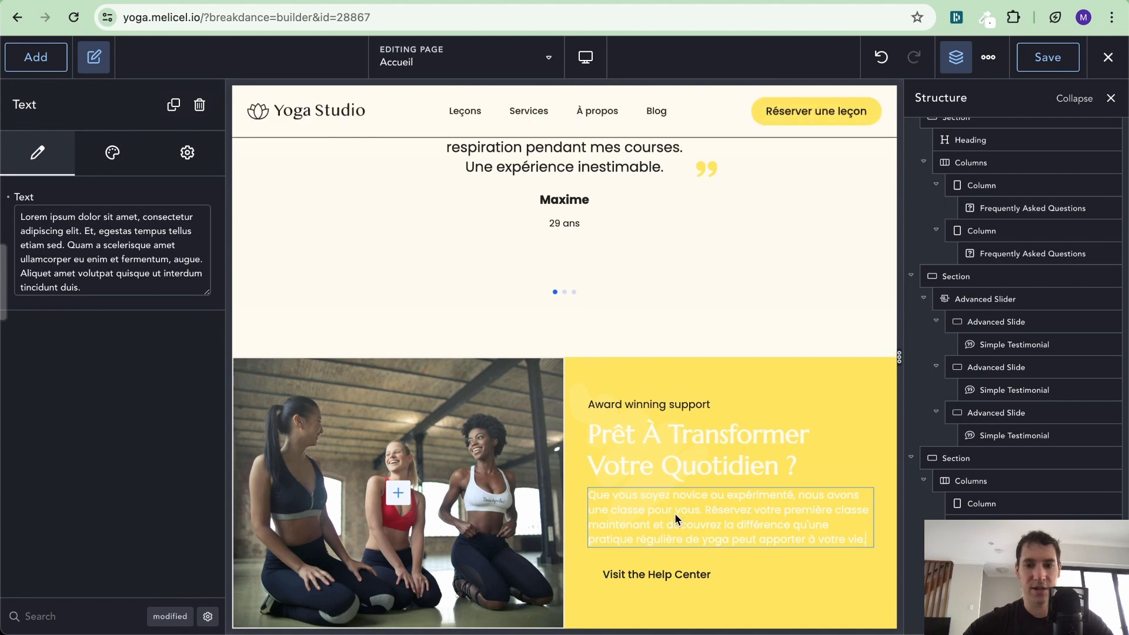
Delete the "Award winning support" text above the call-to-action heading.
left_click(640, 397)
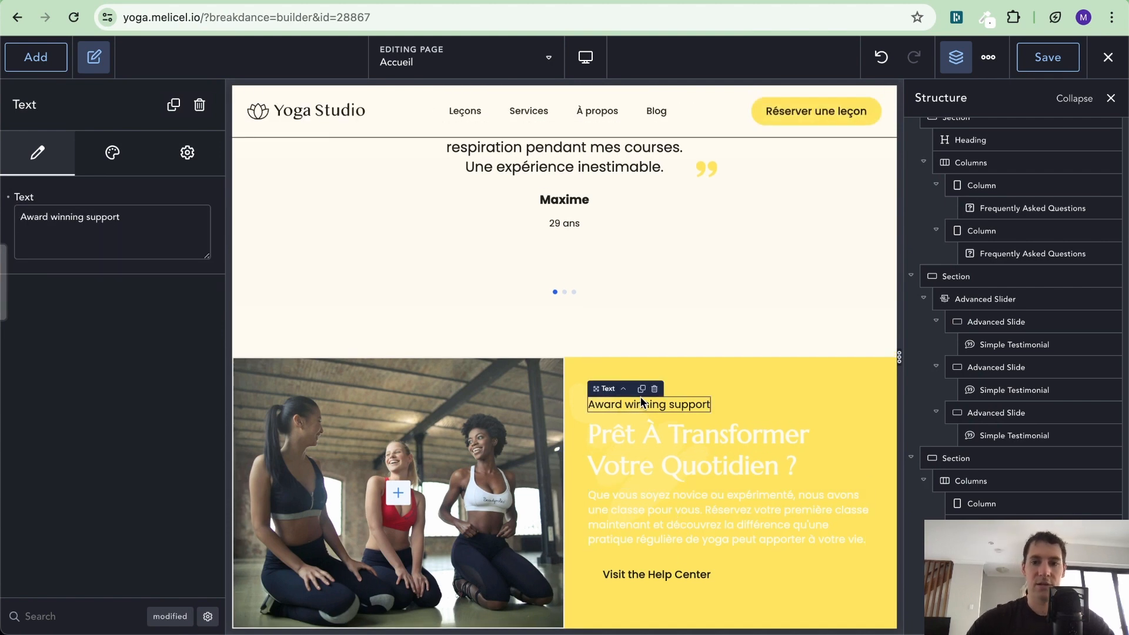
key("Delete")
left_click(687, 419)
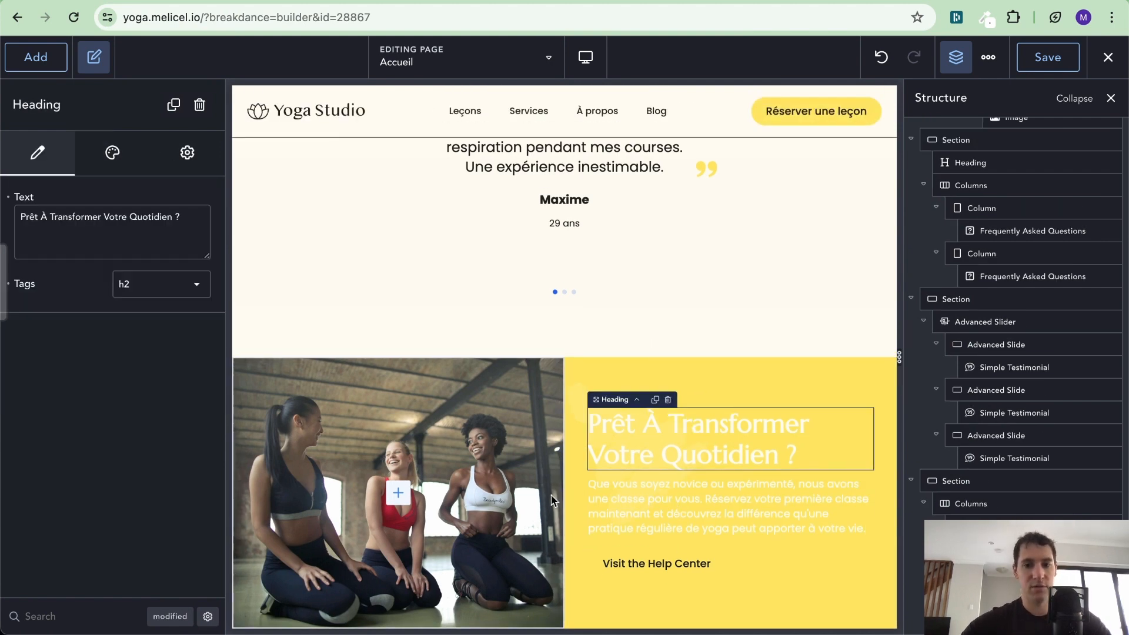
Change the call-to-action button's text to "Réserver ma première classe" and look at its link options without adding a link.
left_click(644, 568)
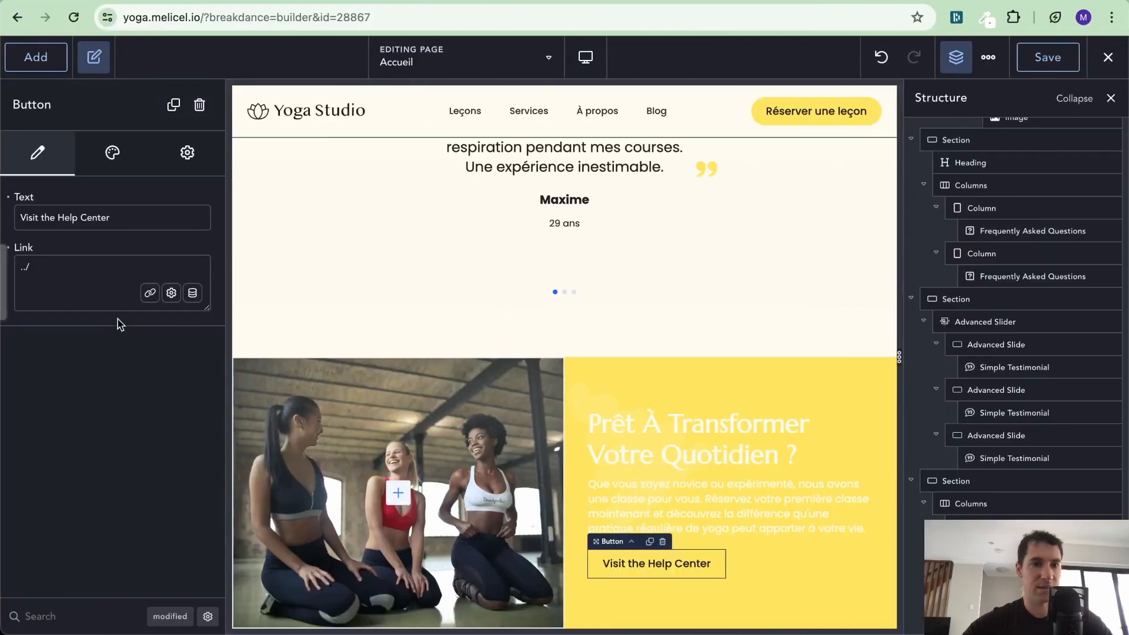
triple_click(102, 217)
type("rése")
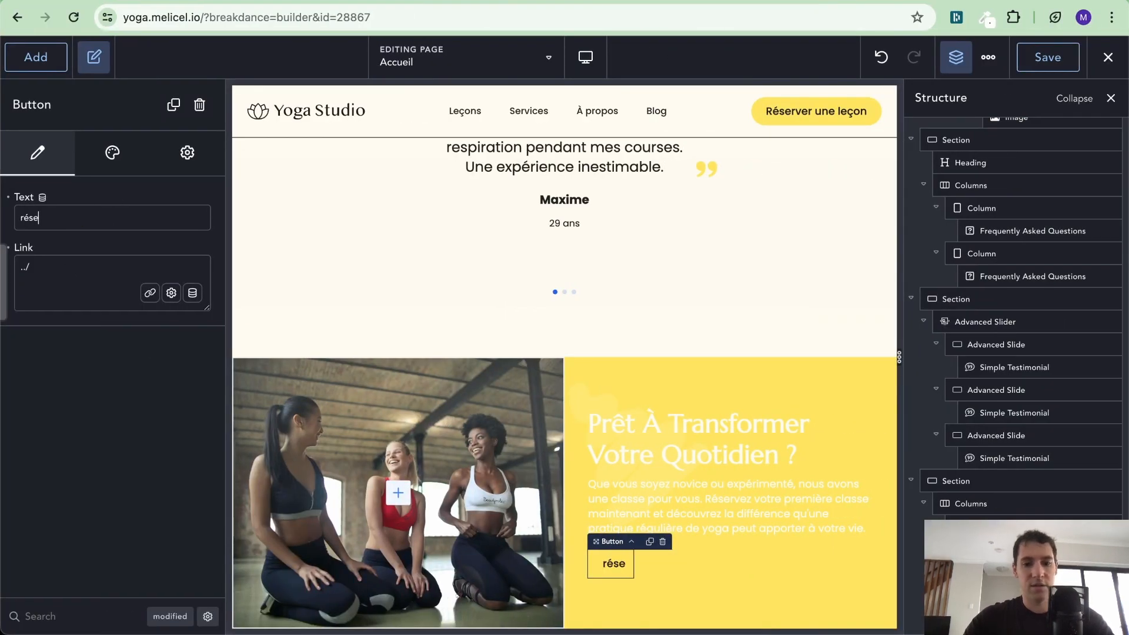
type("rver")
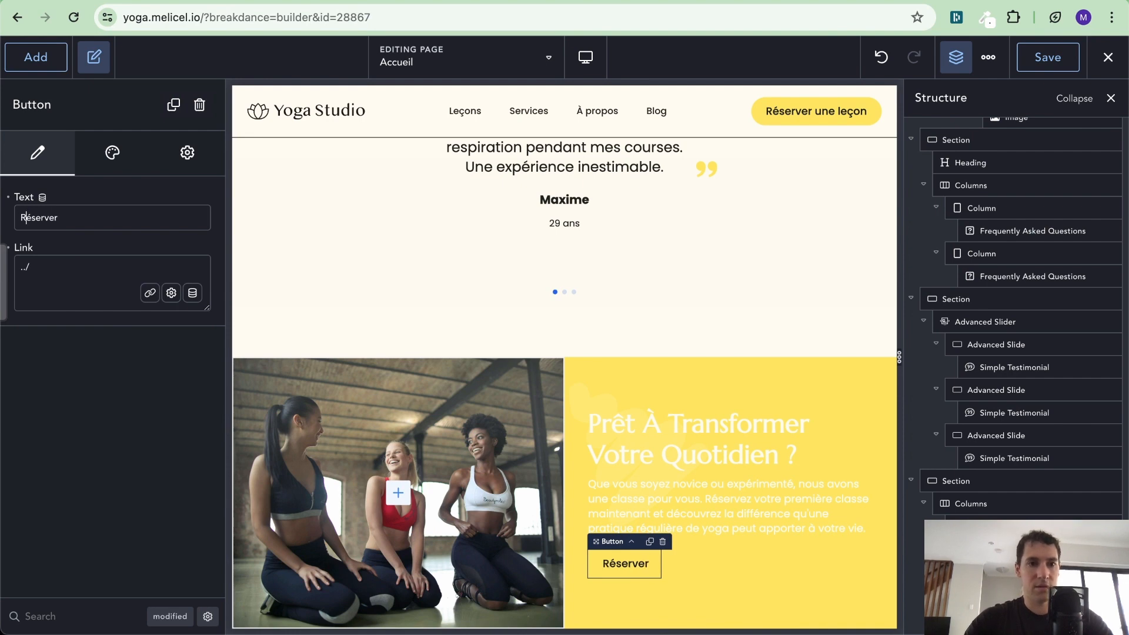
type(" Rma premièr")
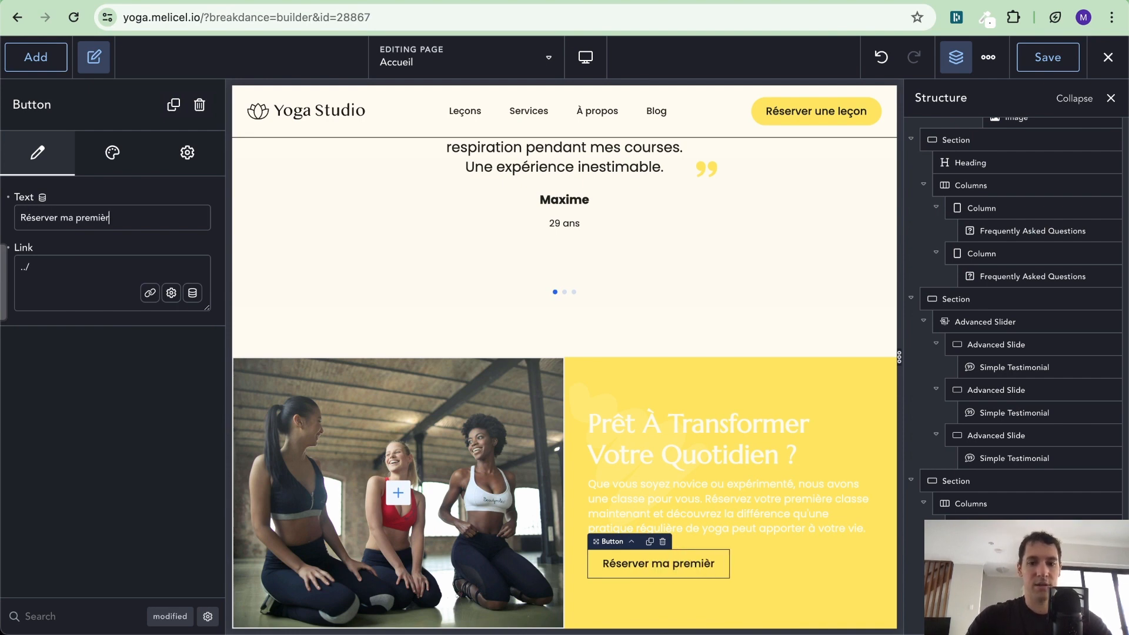
type("e classe")
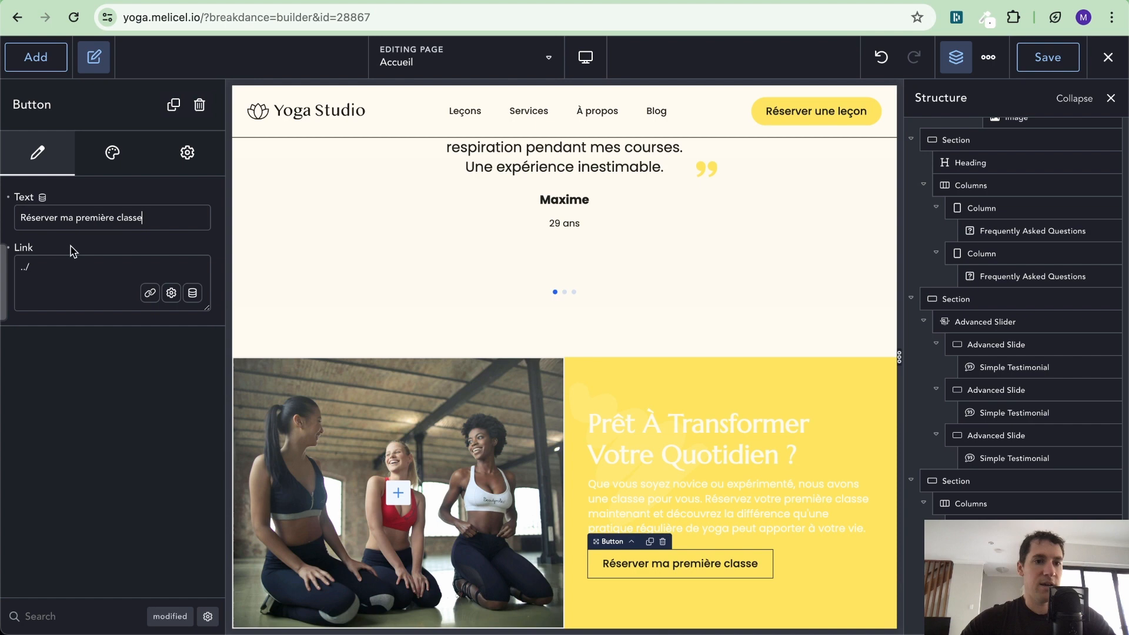
left_click(150, 293)
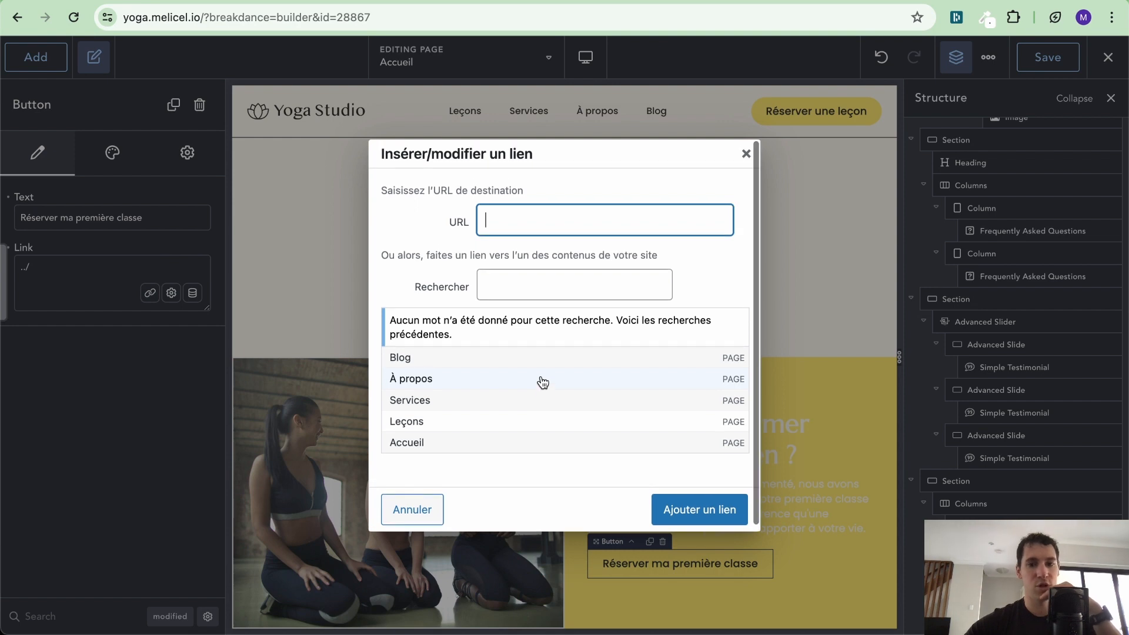
left_click(745, 155)
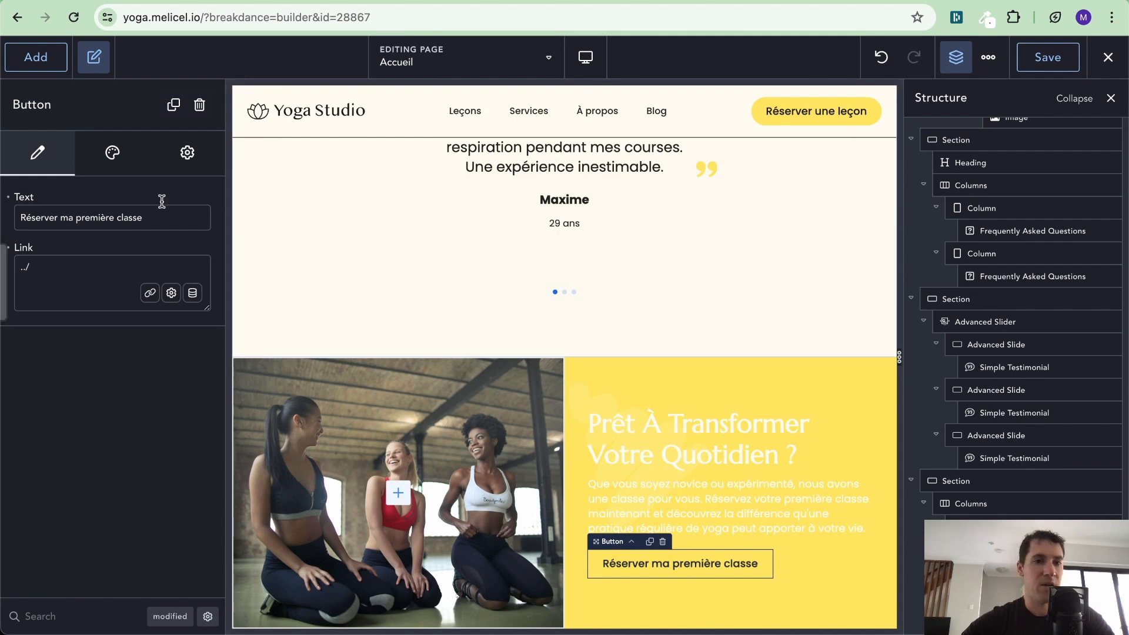
Give the call-to-action button the Custom style with Round corners.
left_click(113, 154)
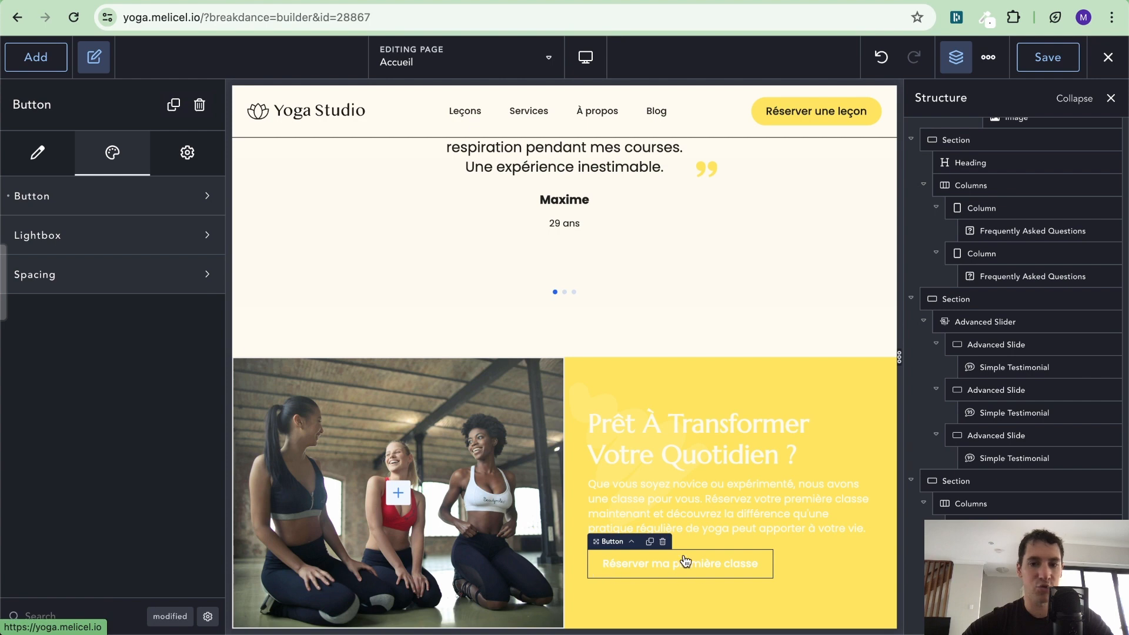
left_click(207, 196)
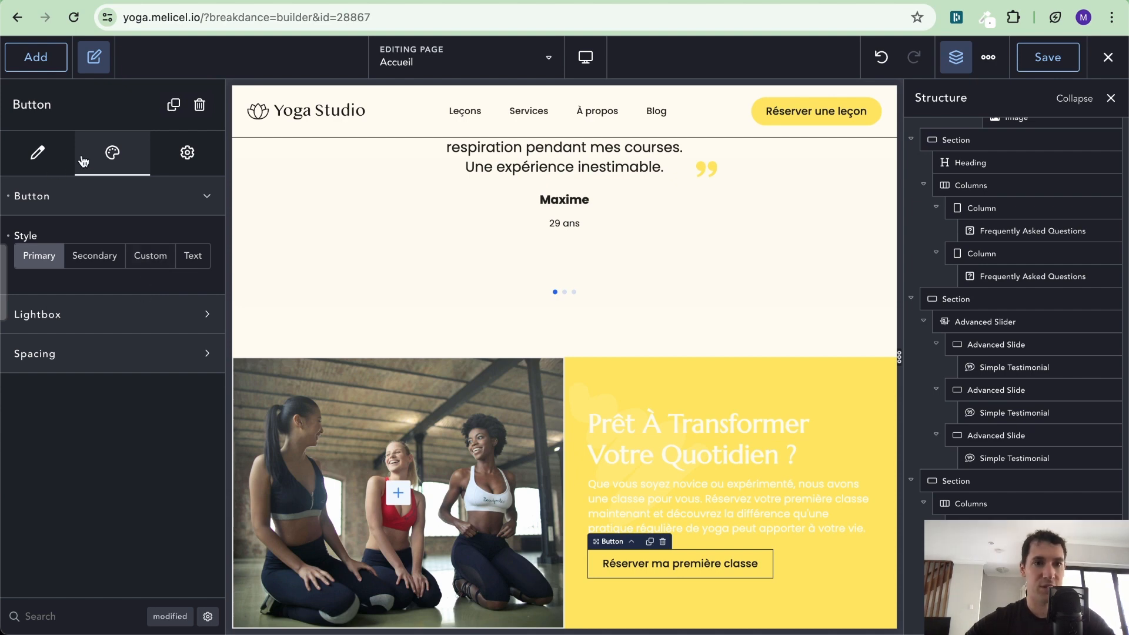
left_click(162, 268)
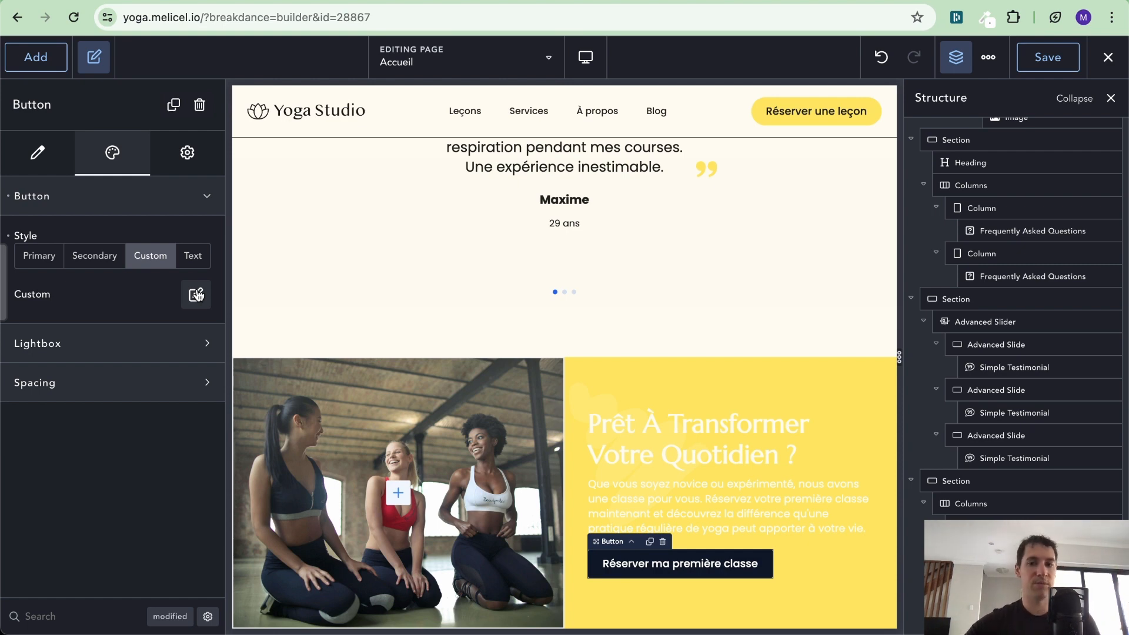
left_click(194, 294)
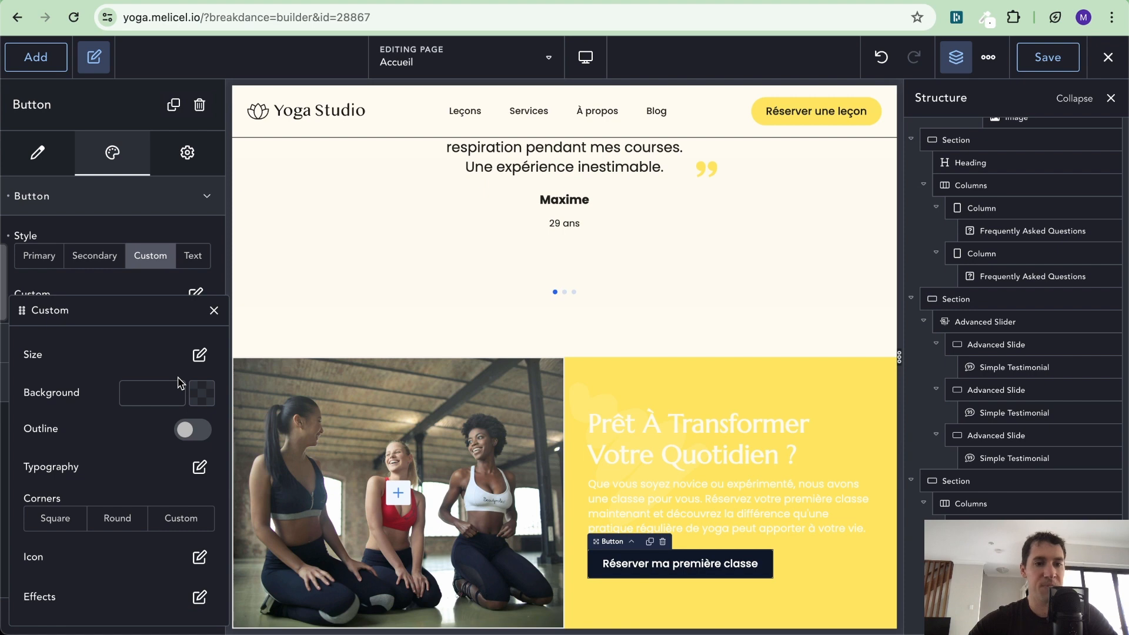
left_click(105, 522)
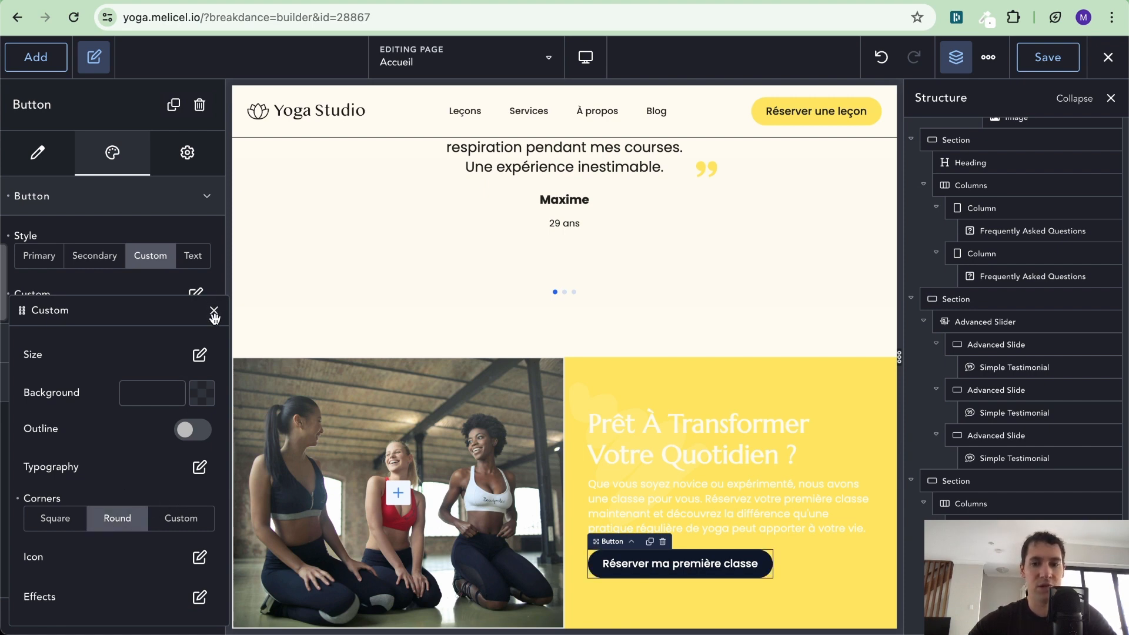
left_click(622, 320)
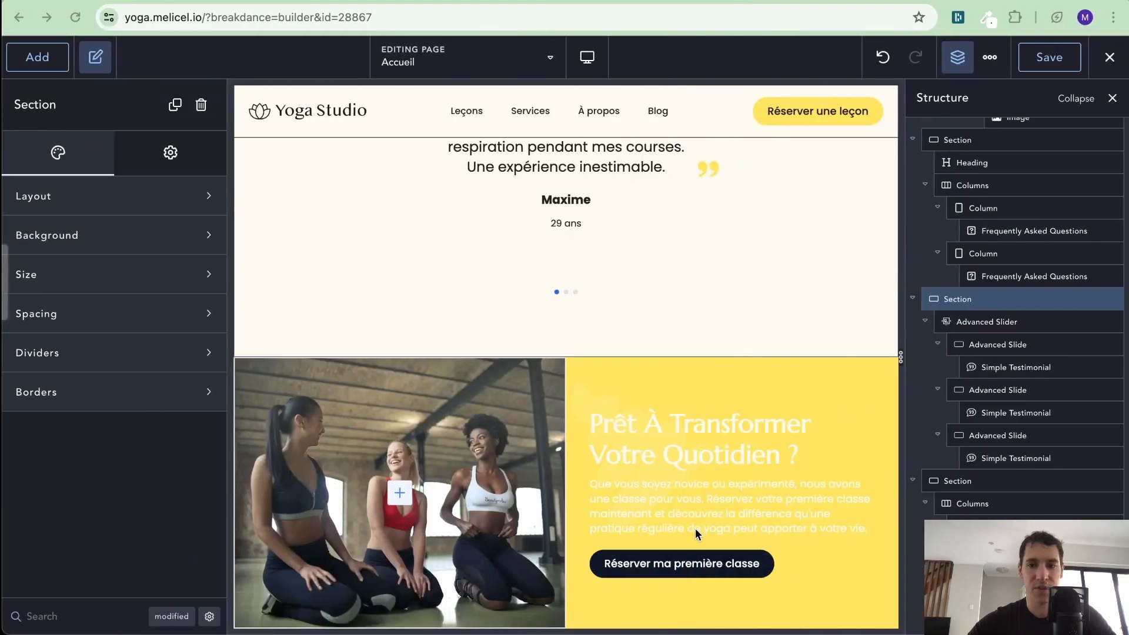
Set the call-to-action paragraph's text colour to the first dark swatch of the global palette.
left_click(700, 509)
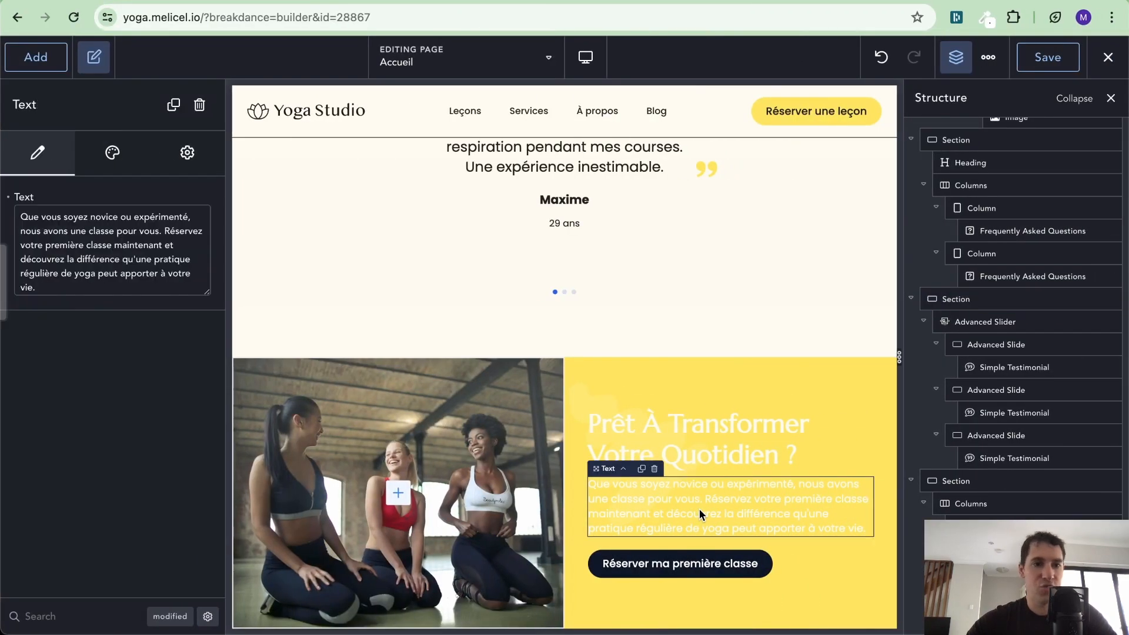
left_click(91, 153)
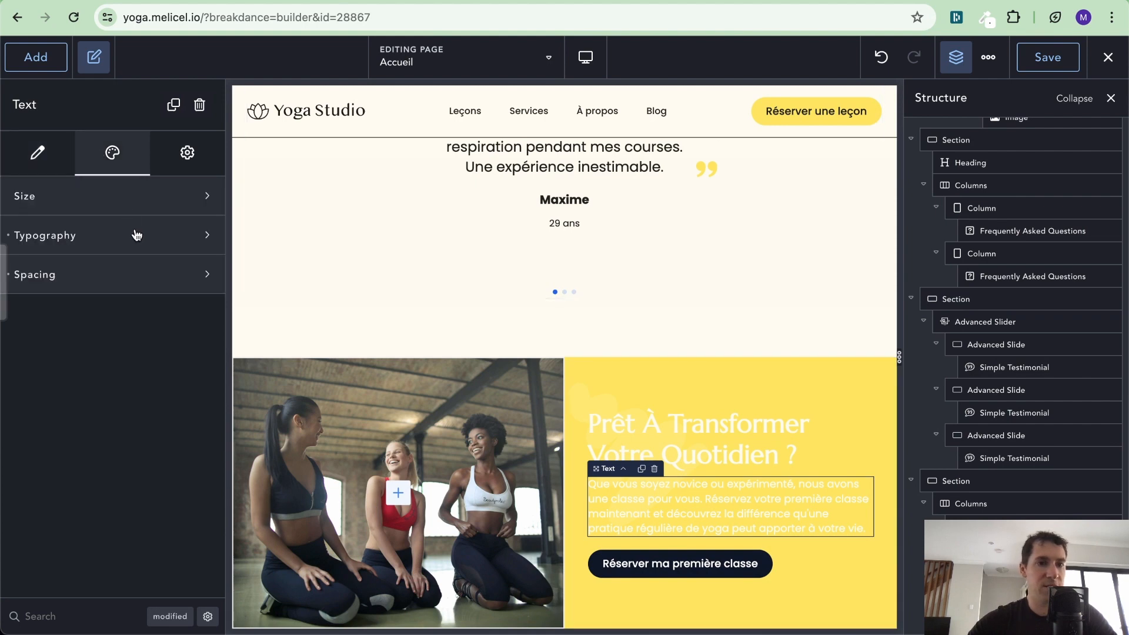
left_click(200, 235)
left_click(197, 281)
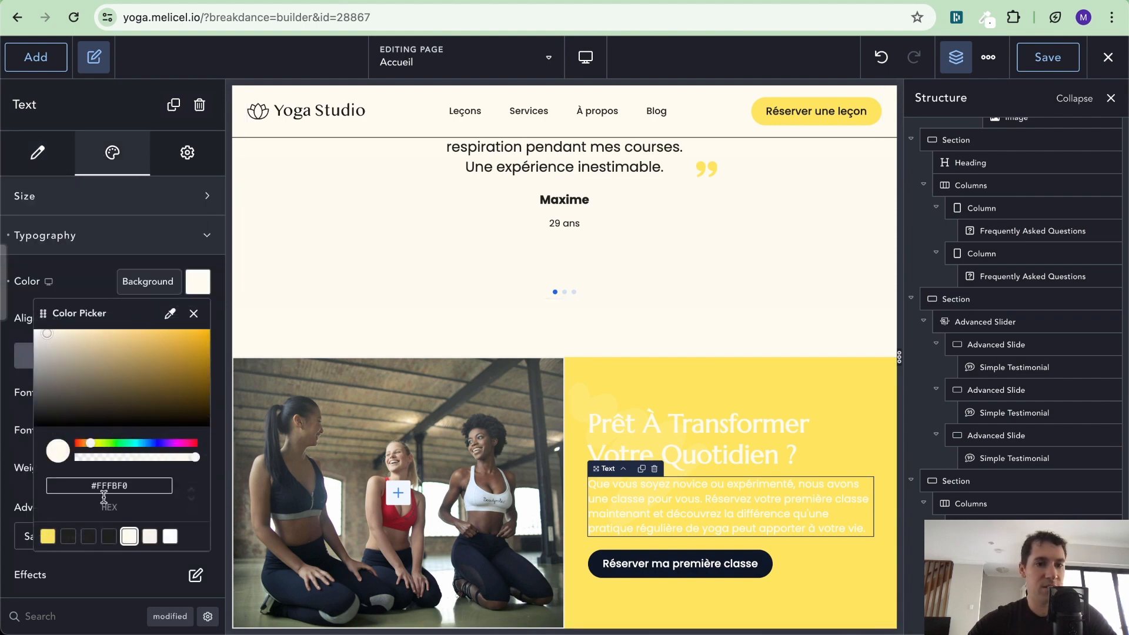
left_click(68, 536)
Set the call-to-action heading's text colour to the second dark swatch of the global palette.
left_click(725, 438)
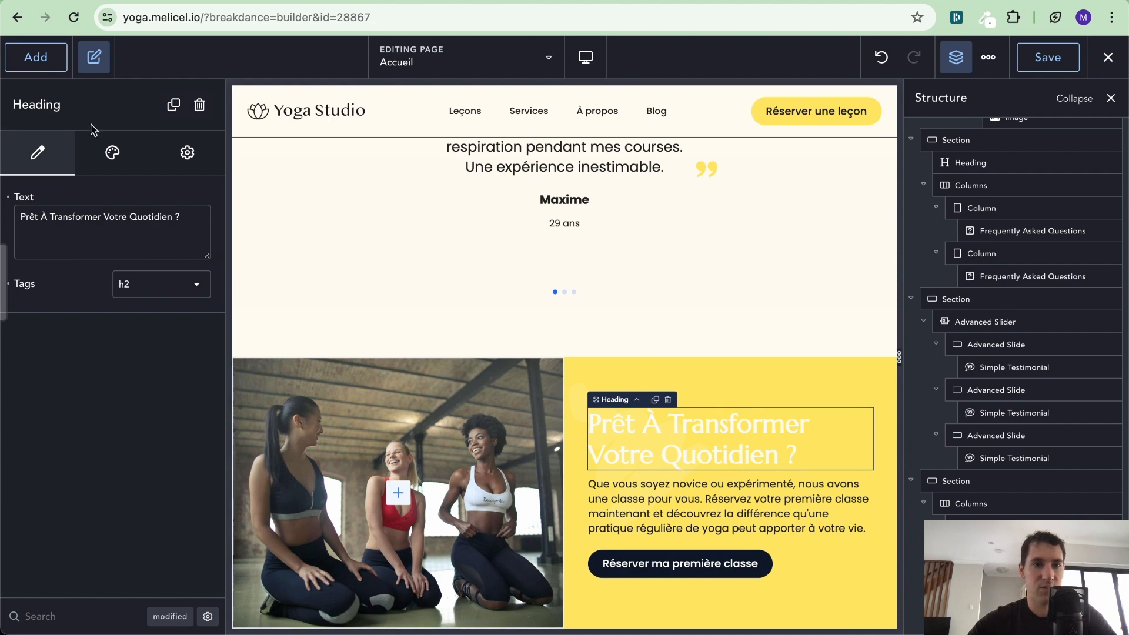
left_click(109, 158)
left_click(142, 198)
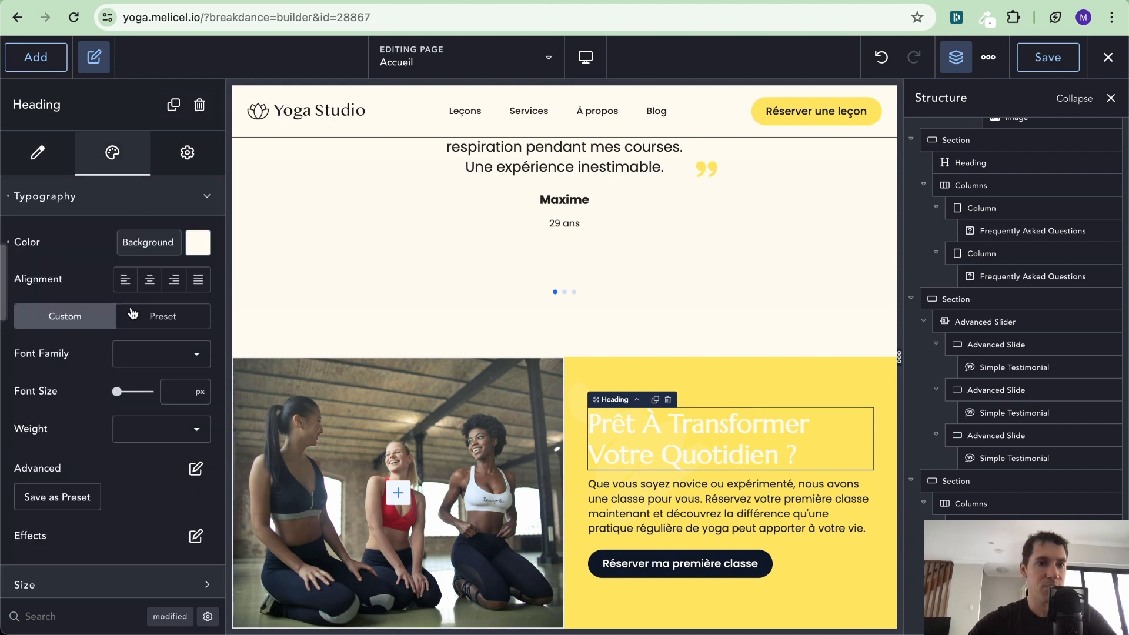
left_click(198, 243)
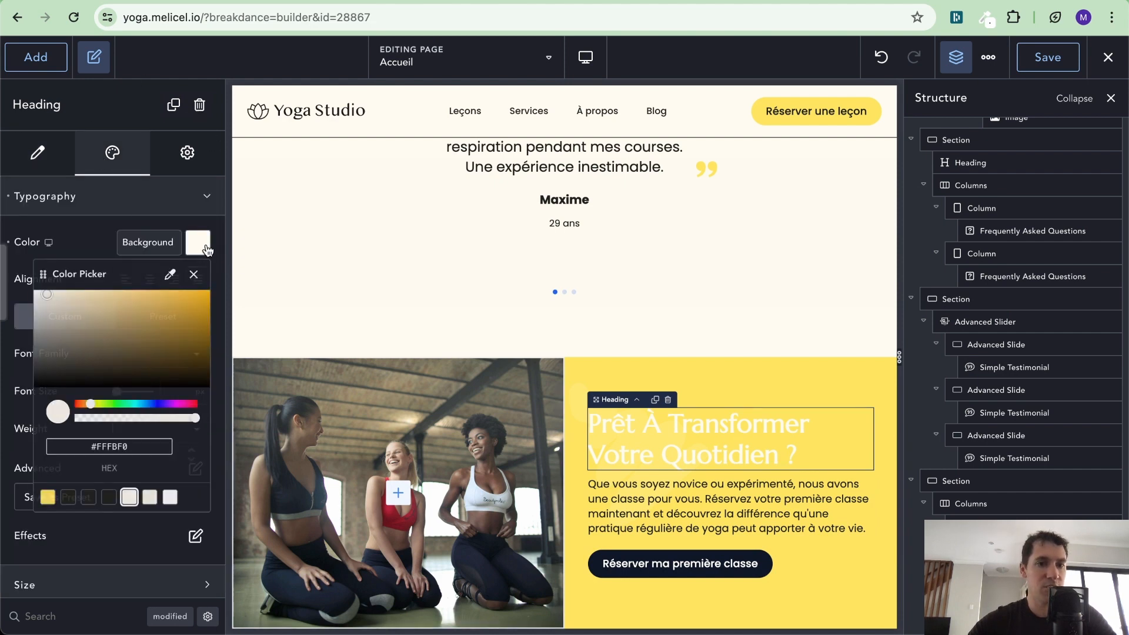
left_click(89, 499)
left_click(208, 196)
Save the Accueil page and exit the builder to its published version.
left_click(691, 274)
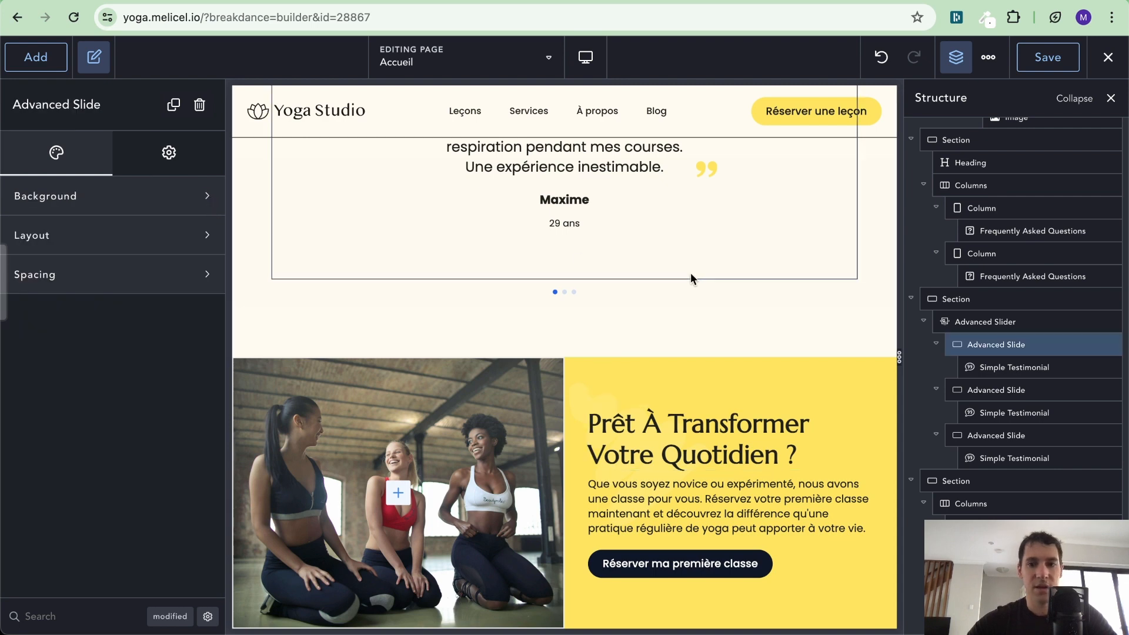
left_click(1048, 57)
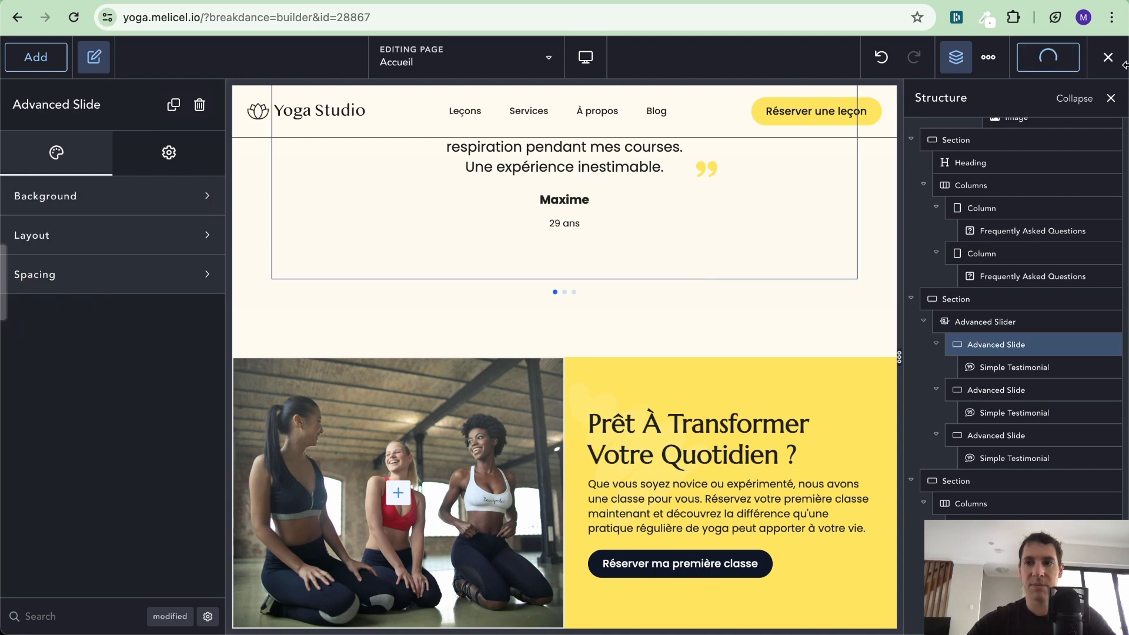
left_click(1109, 59)
Review the published home page from the hero through the service cards, pricing, questions and testimonials to the call-to-action section.
scroll(560, 305, "down", 2)
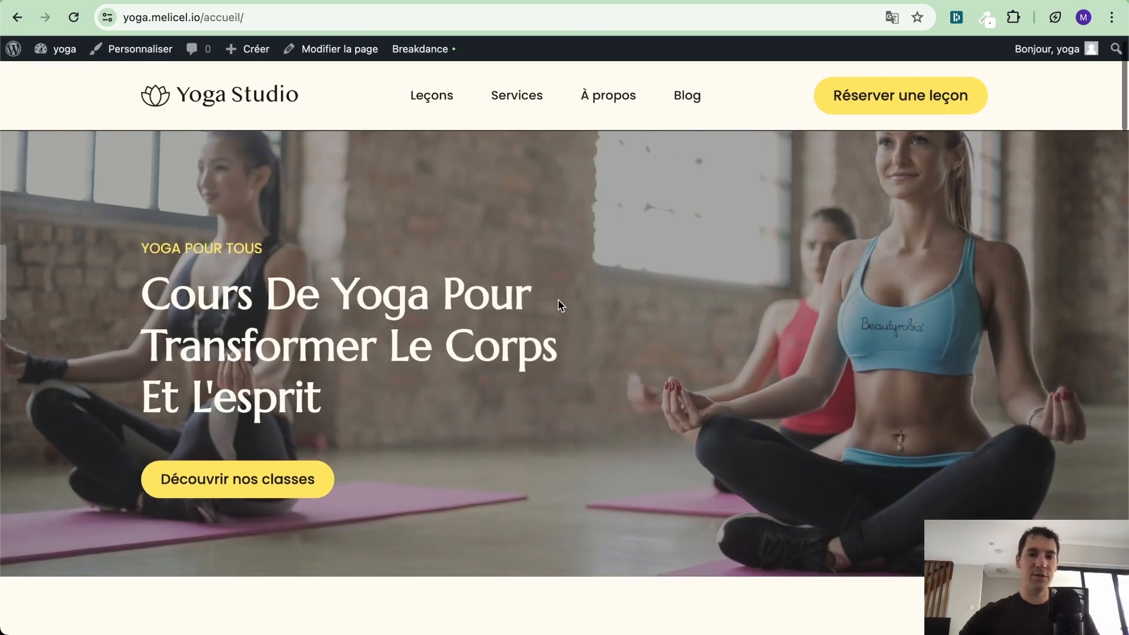
scroll(560, 304, "down", 1)
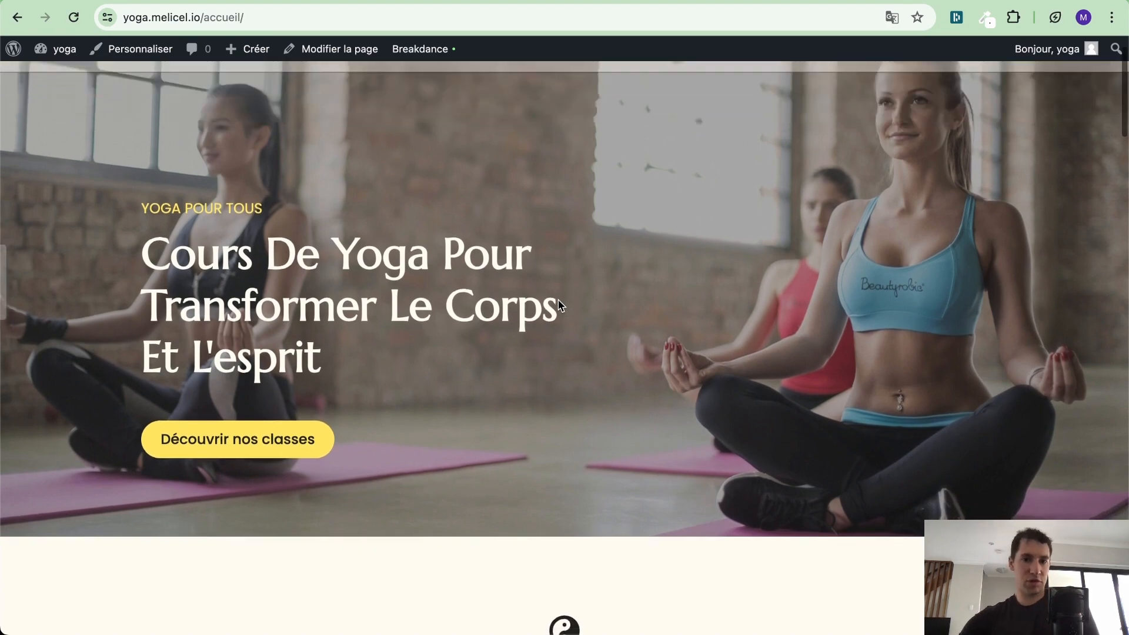
scroll(560, 304, "down", 2)
scroll(560, 304, "down", 6)
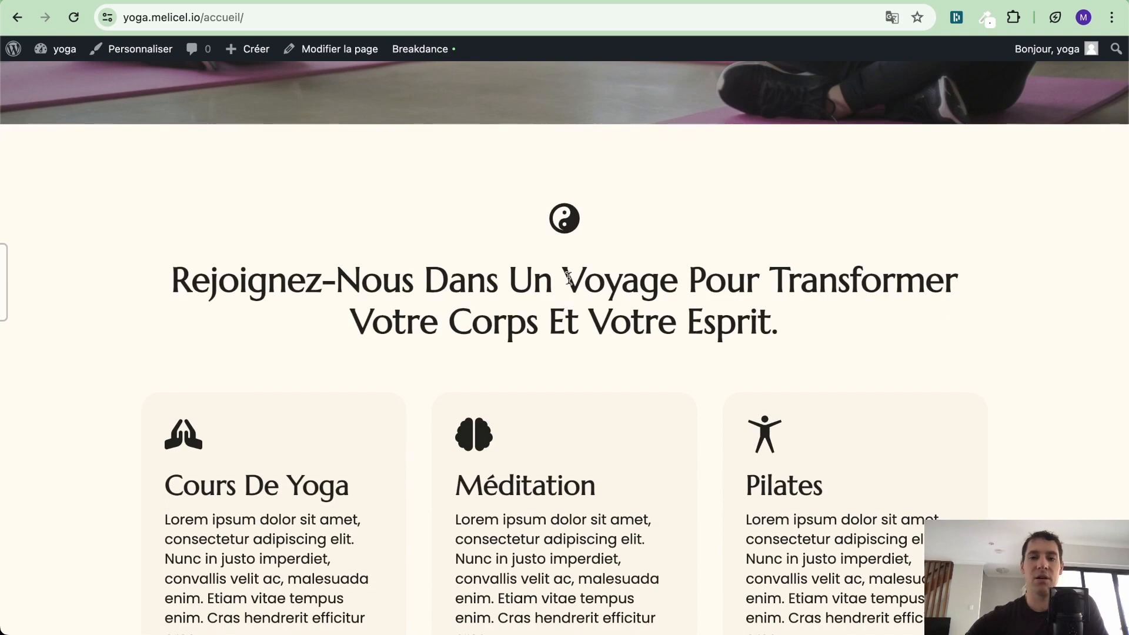
left_click_drag(568, 283, 576, 320)
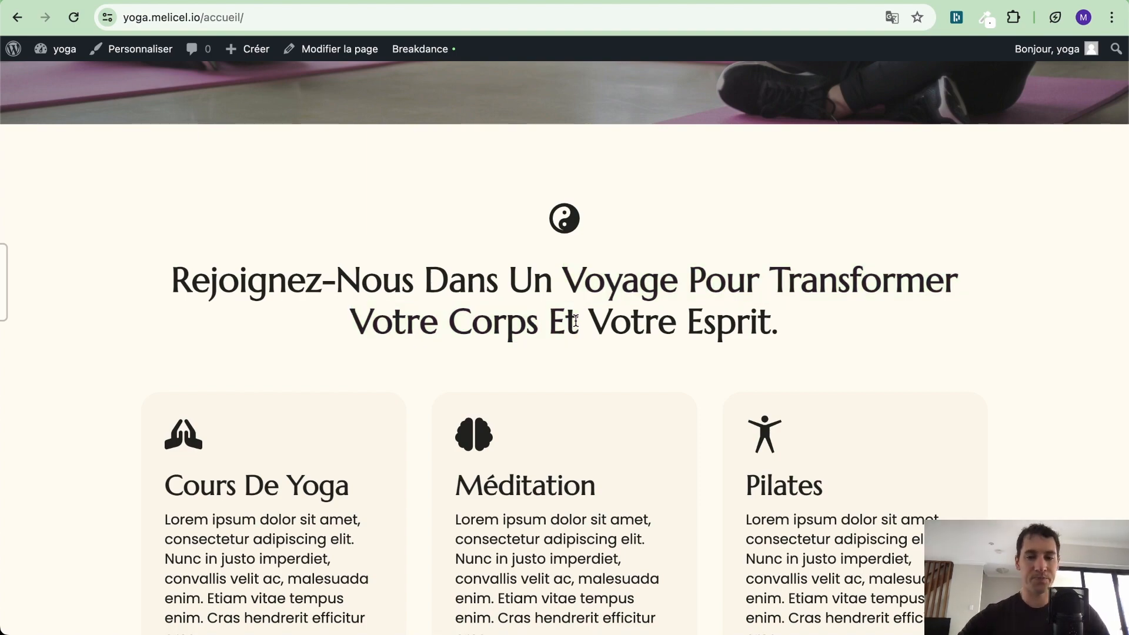
double_click(576, 321)
scroll(576, 320, "down", 15)
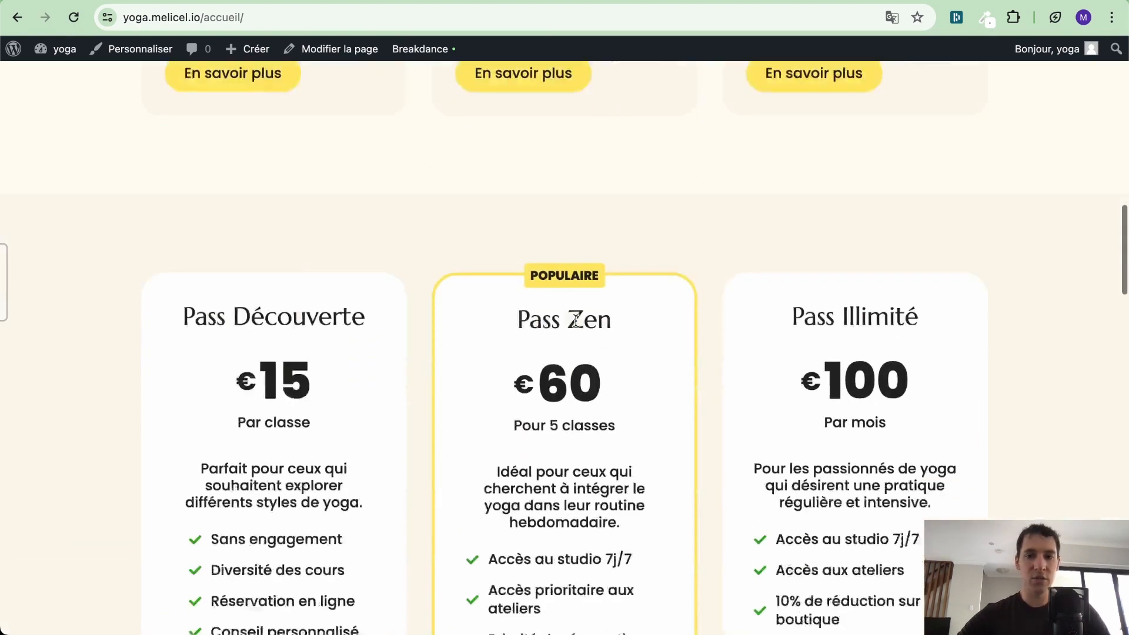
scroll(576, 320, "down", 15)
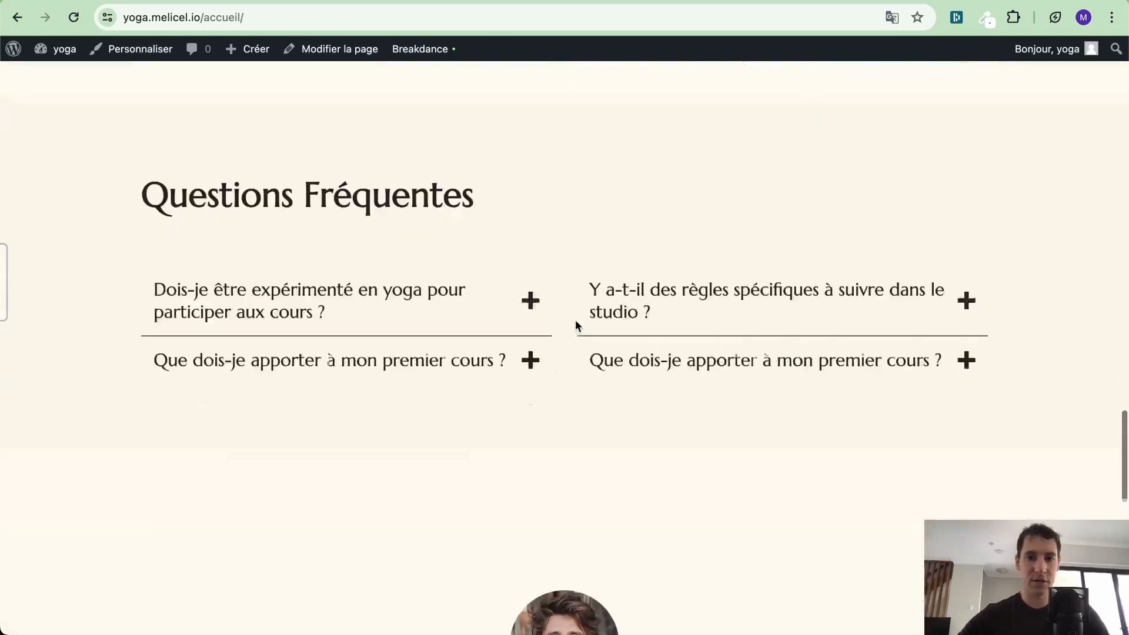
scroll(575, 321, "down", 6)
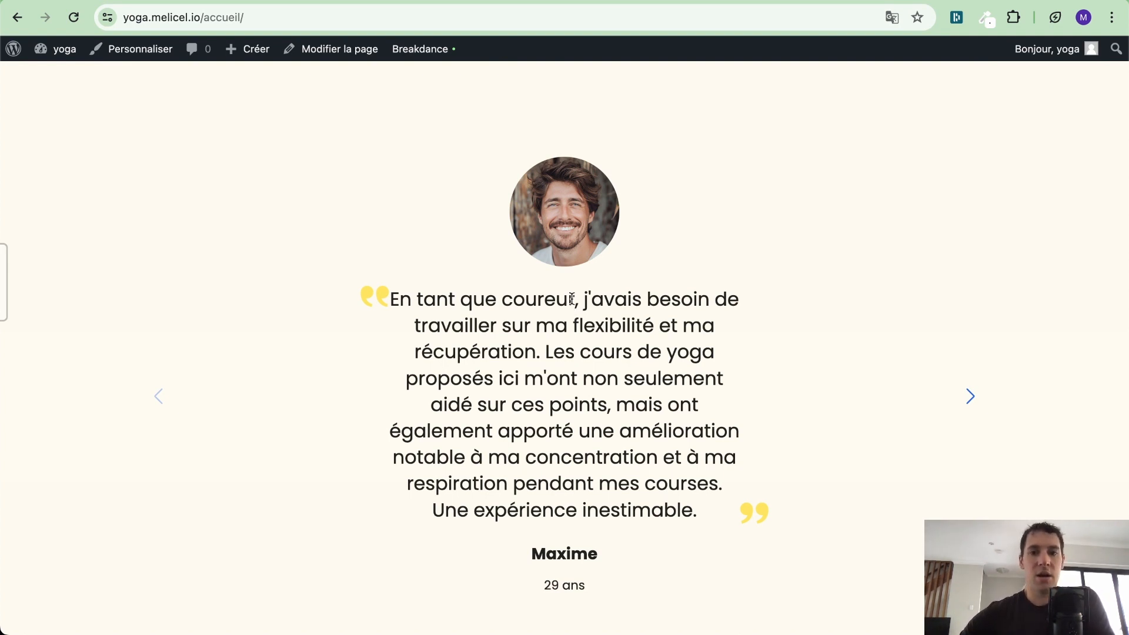
scroll(579, 376, "down", 5)
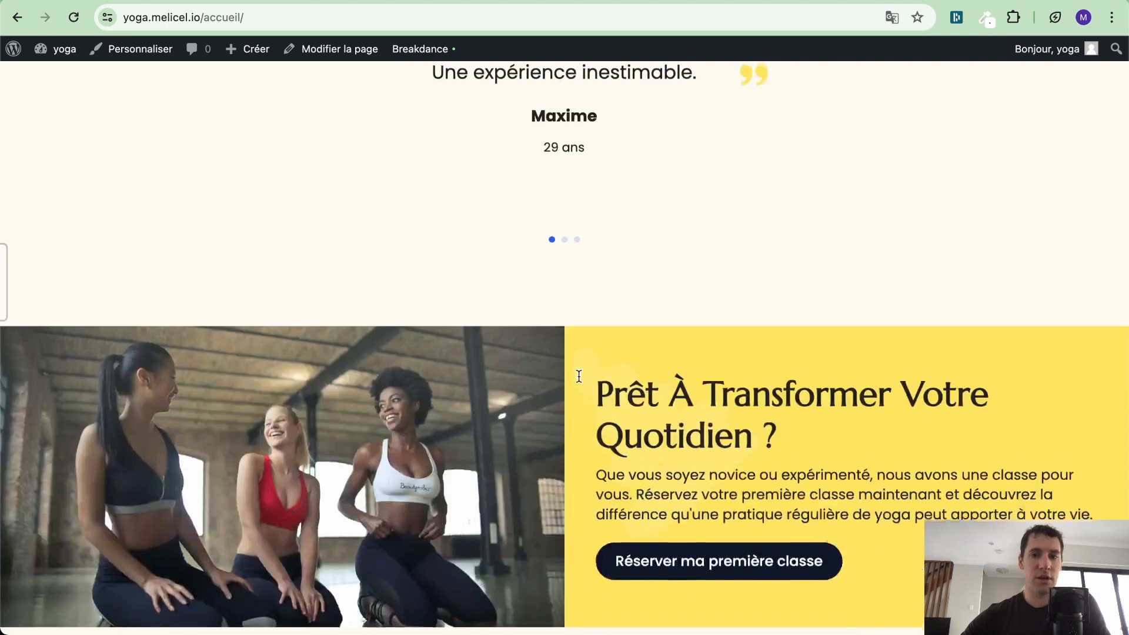
scroll(577, 375, "up", 1)
scroll(577, 375, "down", 1)
scroll(578, 376, "up", 1)
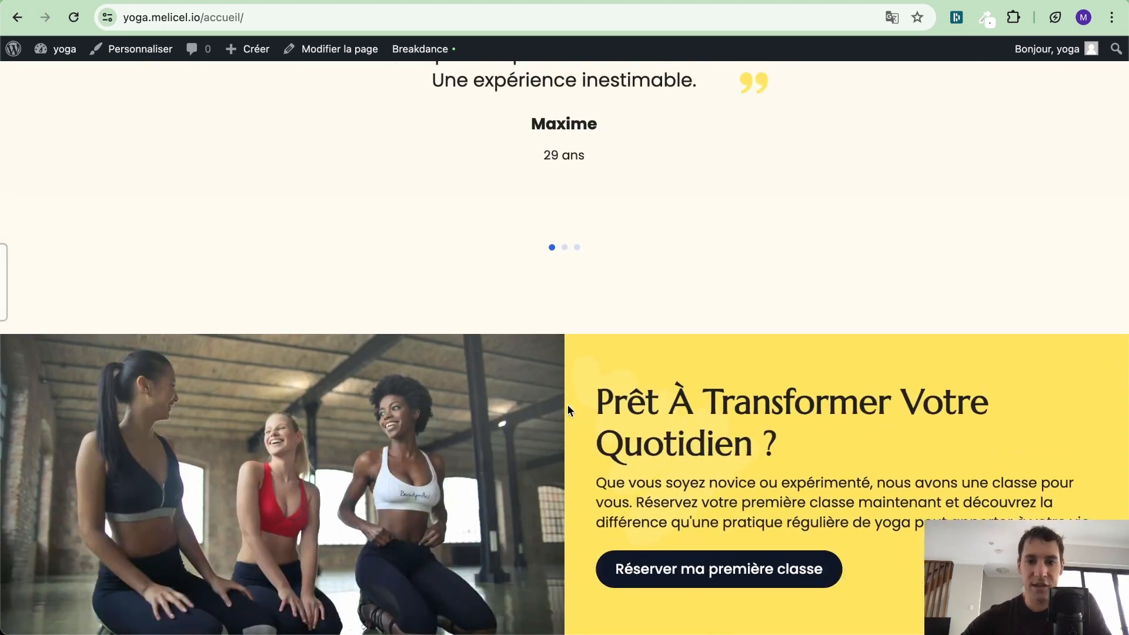
Switch to the demo site and examine the footer beneath its call-to-action section.
mouse_move(539, 548)
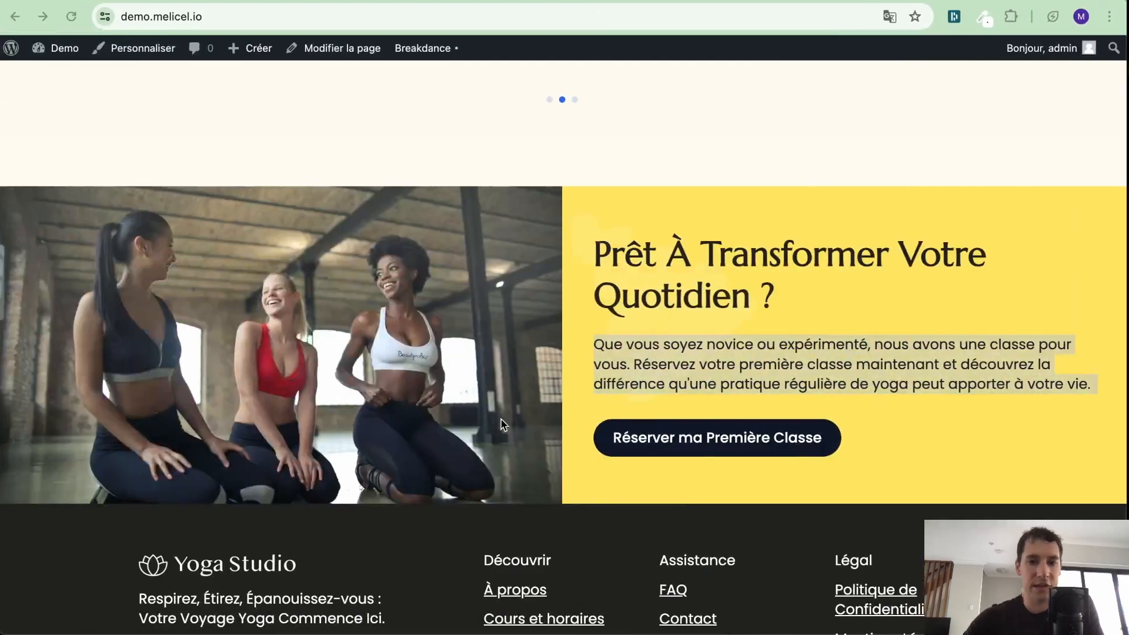
scroll(564, 398, "down", 3)
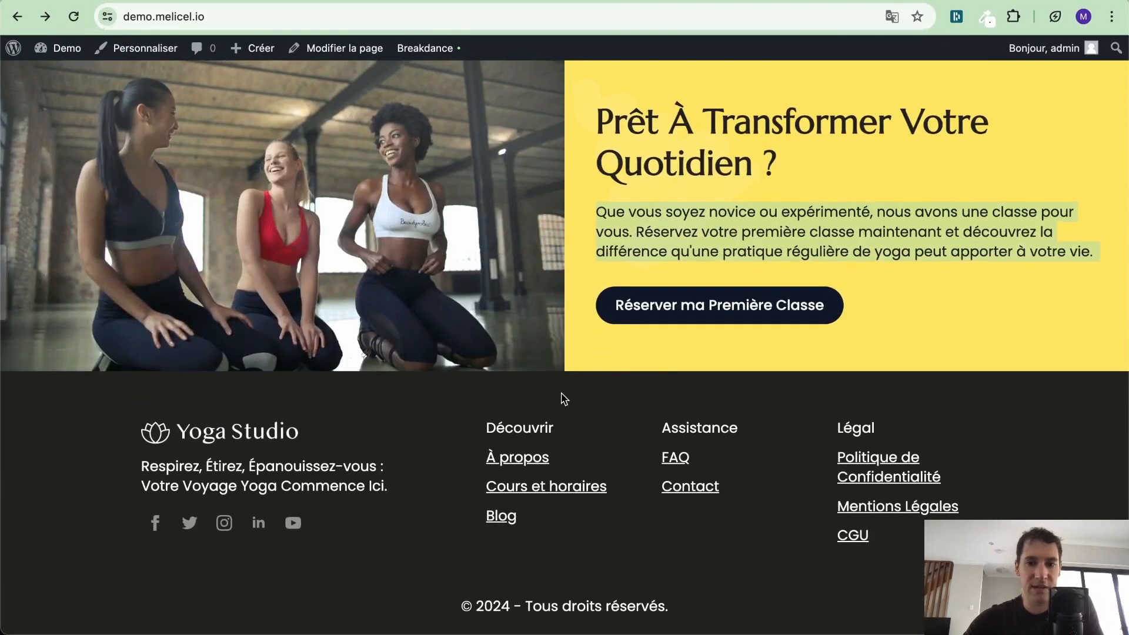